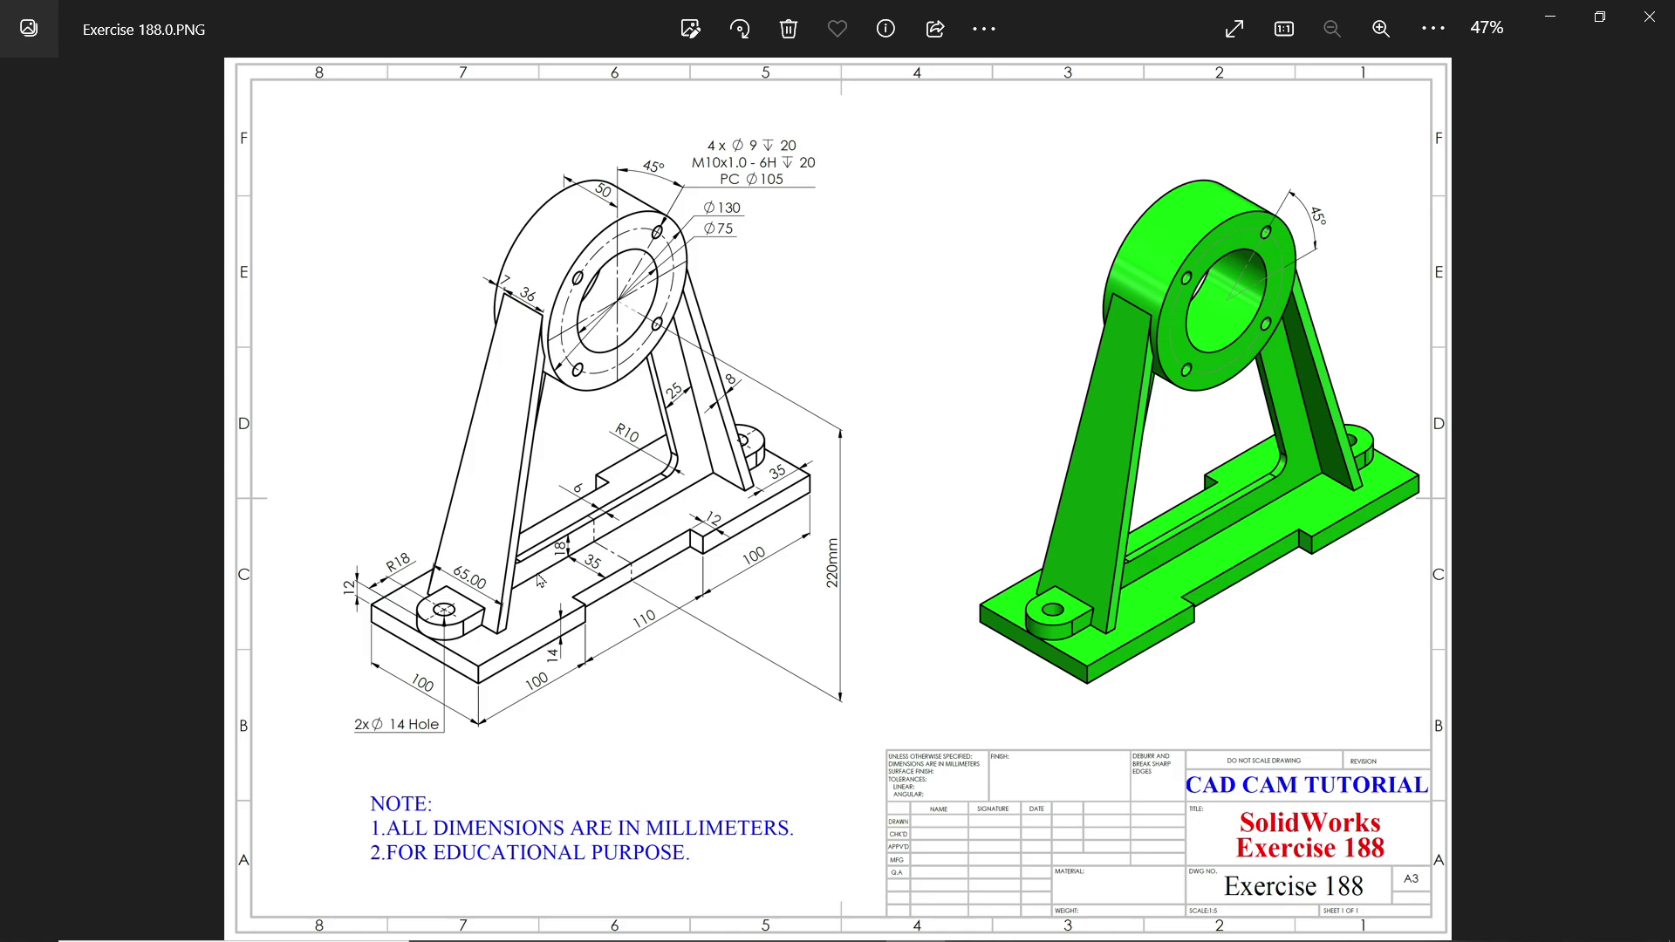
Zoom the Exercise 188 drawing to 63% and pan to read the bracket's dimensions and title block.
{"action": "scroll", "coordinate": [540, 549], "scroll_direction": "up", "scroll_amount": 3}
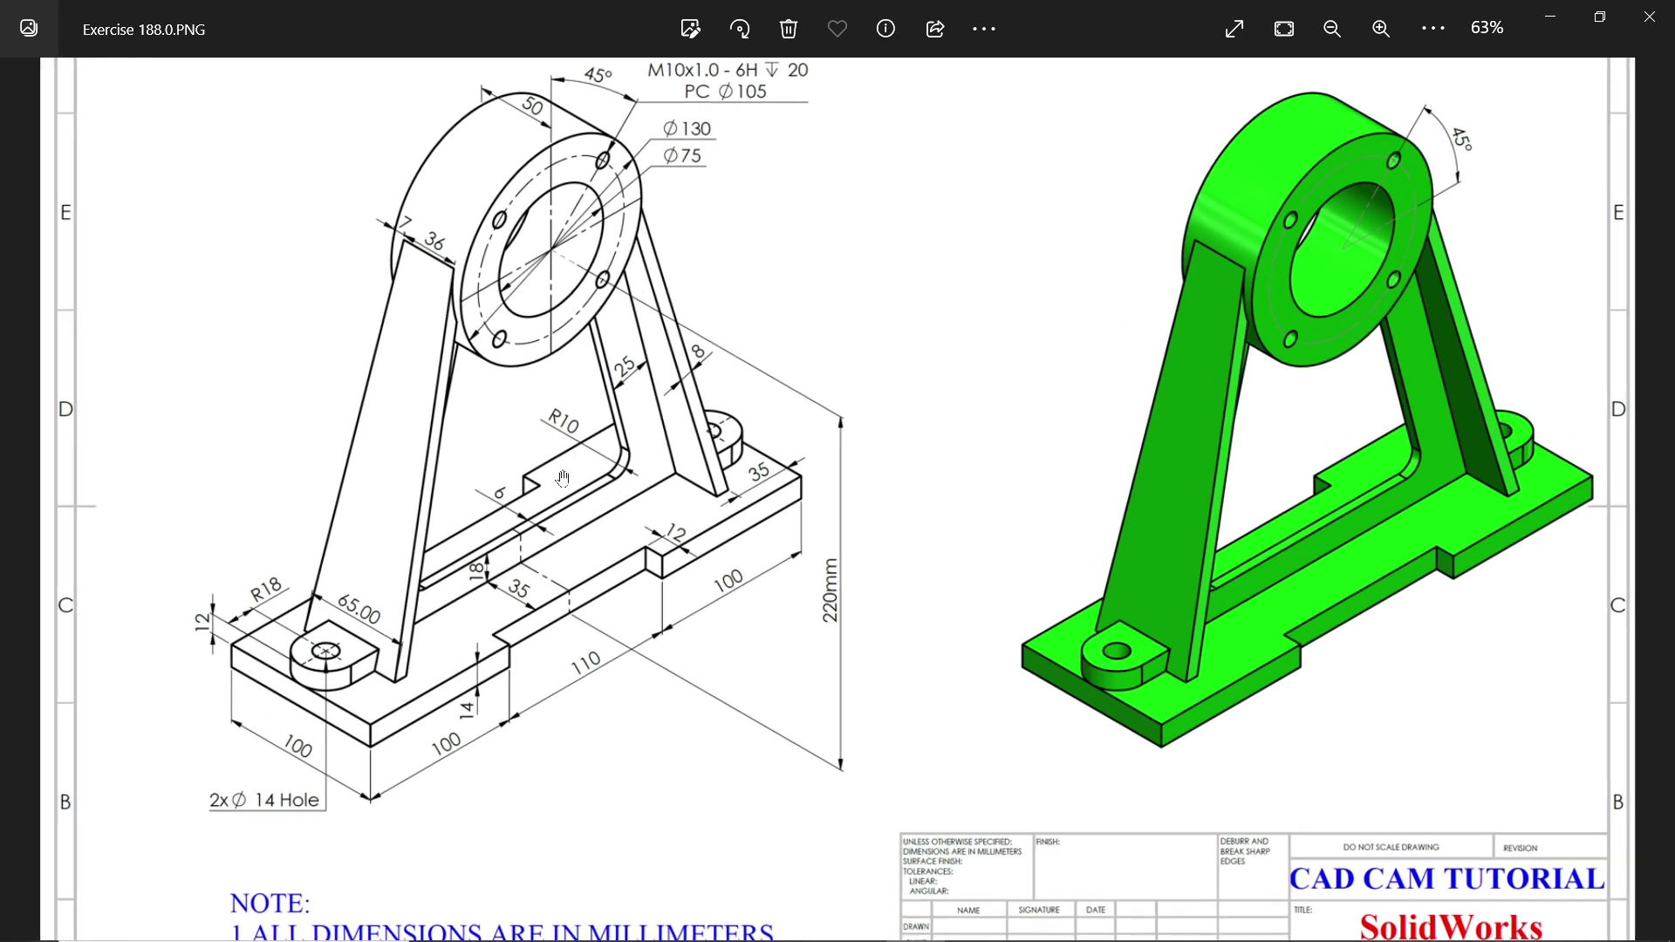
{"action": "left_click_drag", "start_coordinate": [557, 478], "coordinate": [558, 554]}
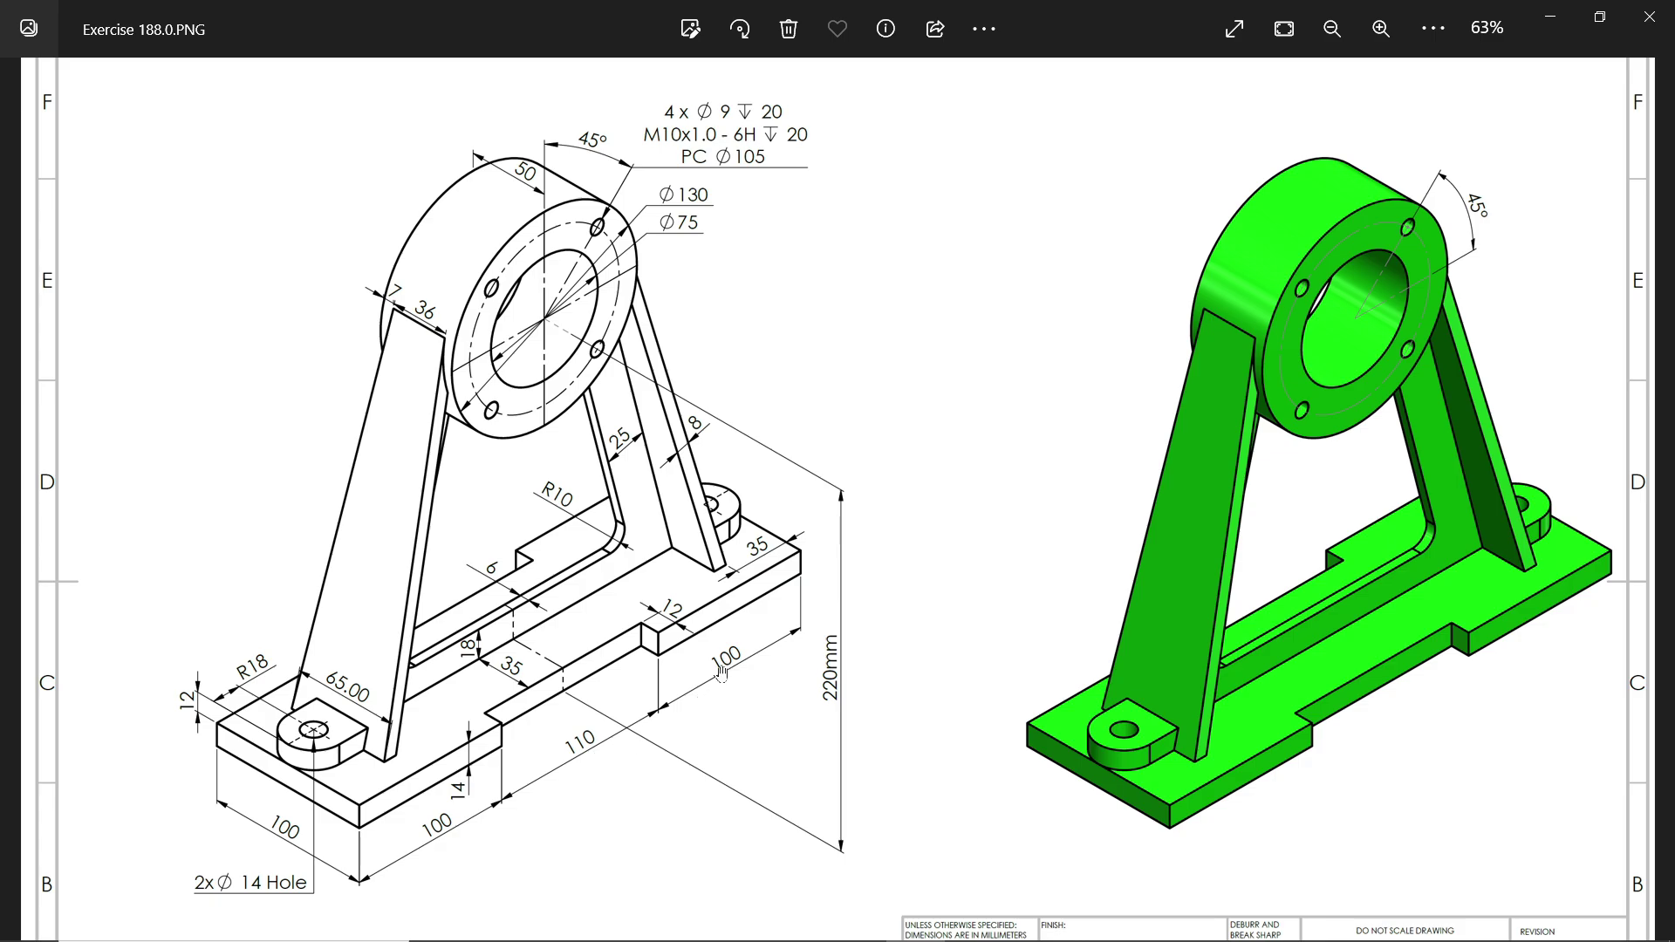
{"action": "left_click_drag", "start_coordinate": [617, 729], "coordinate": [633, 658]}
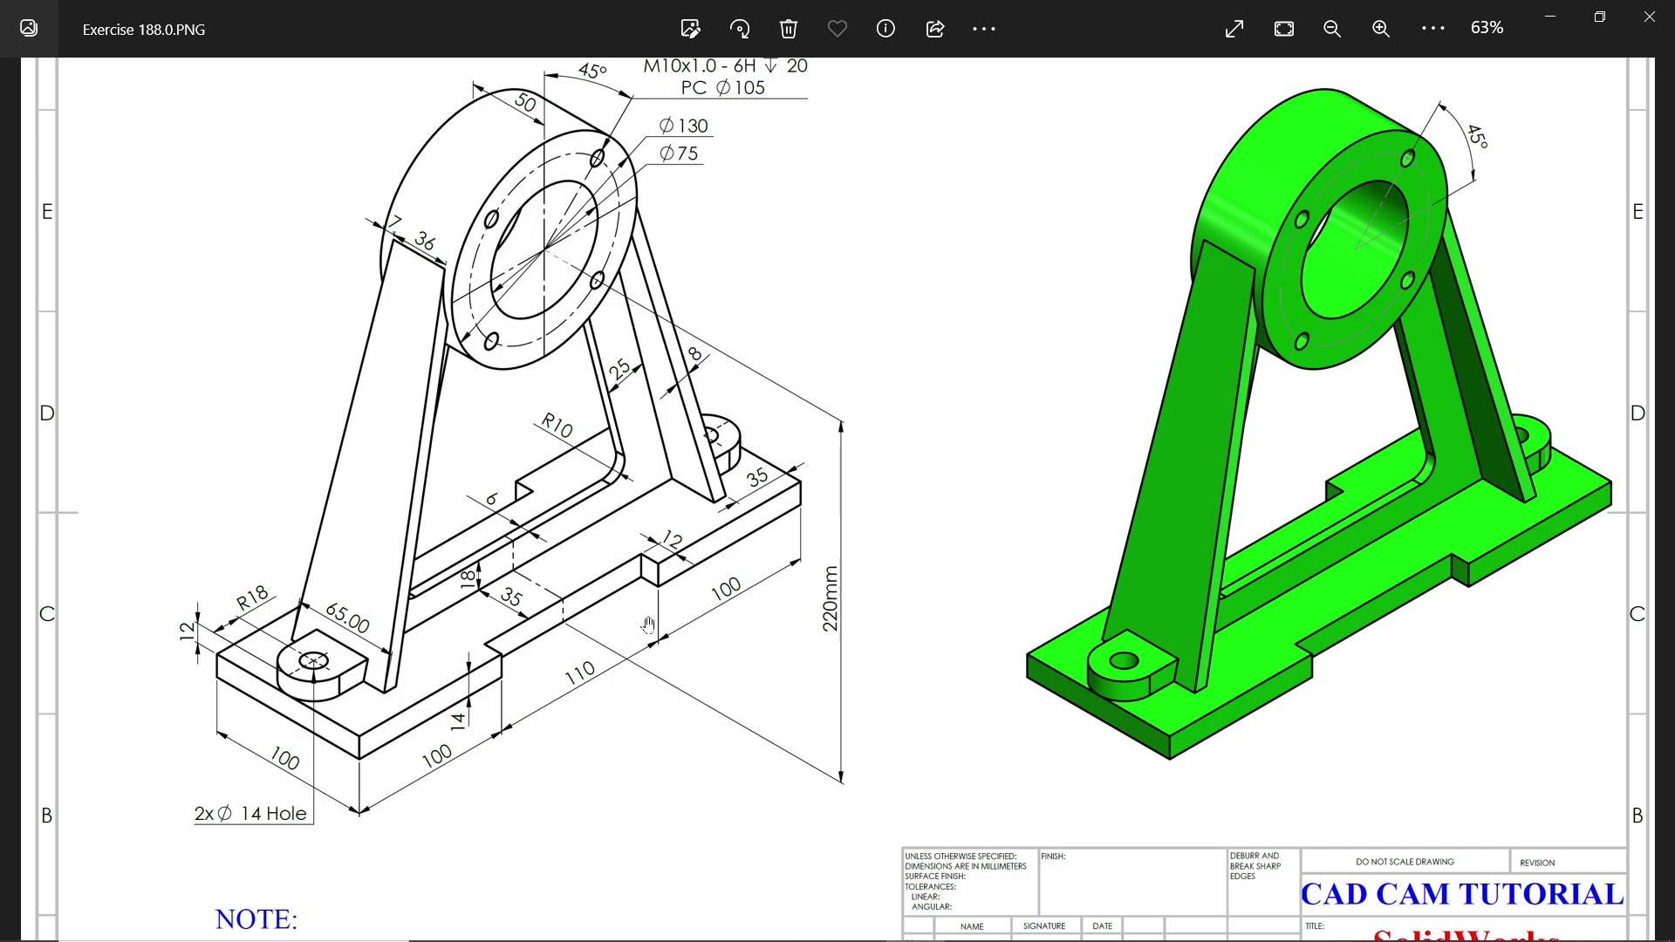
Draw a center rectangle at the origin in a new Top Plane sketch.
{"action": "left_click", "coordinate": [1550, 17]}
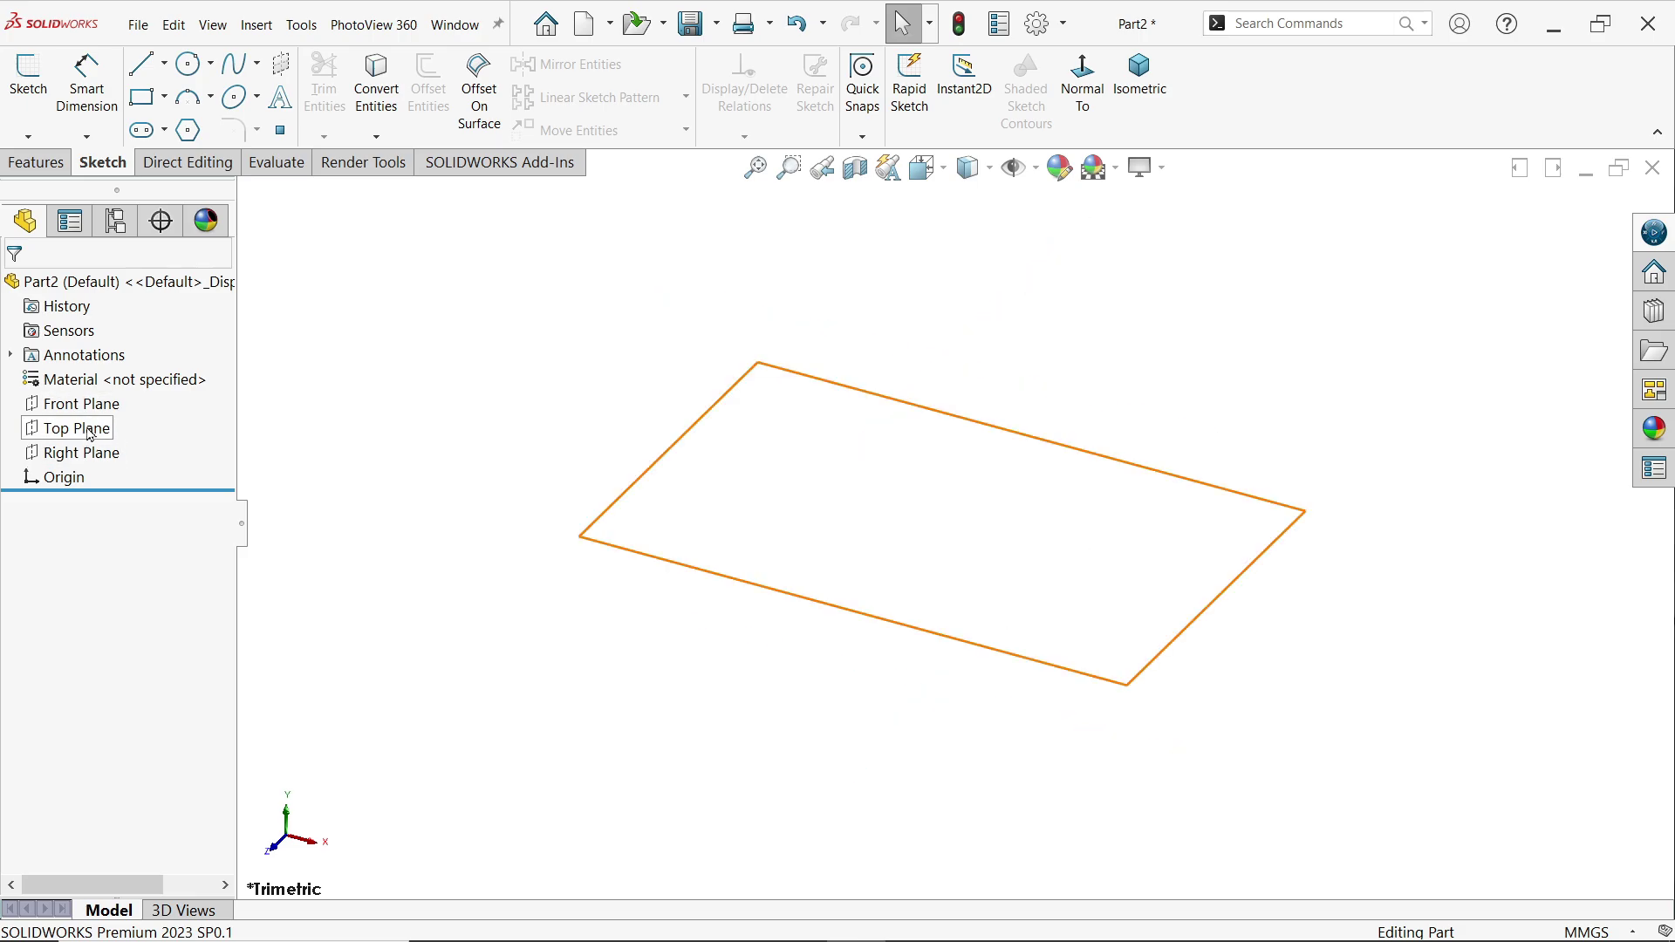
{"action": "left_click", "coordinate": [91, 434]}
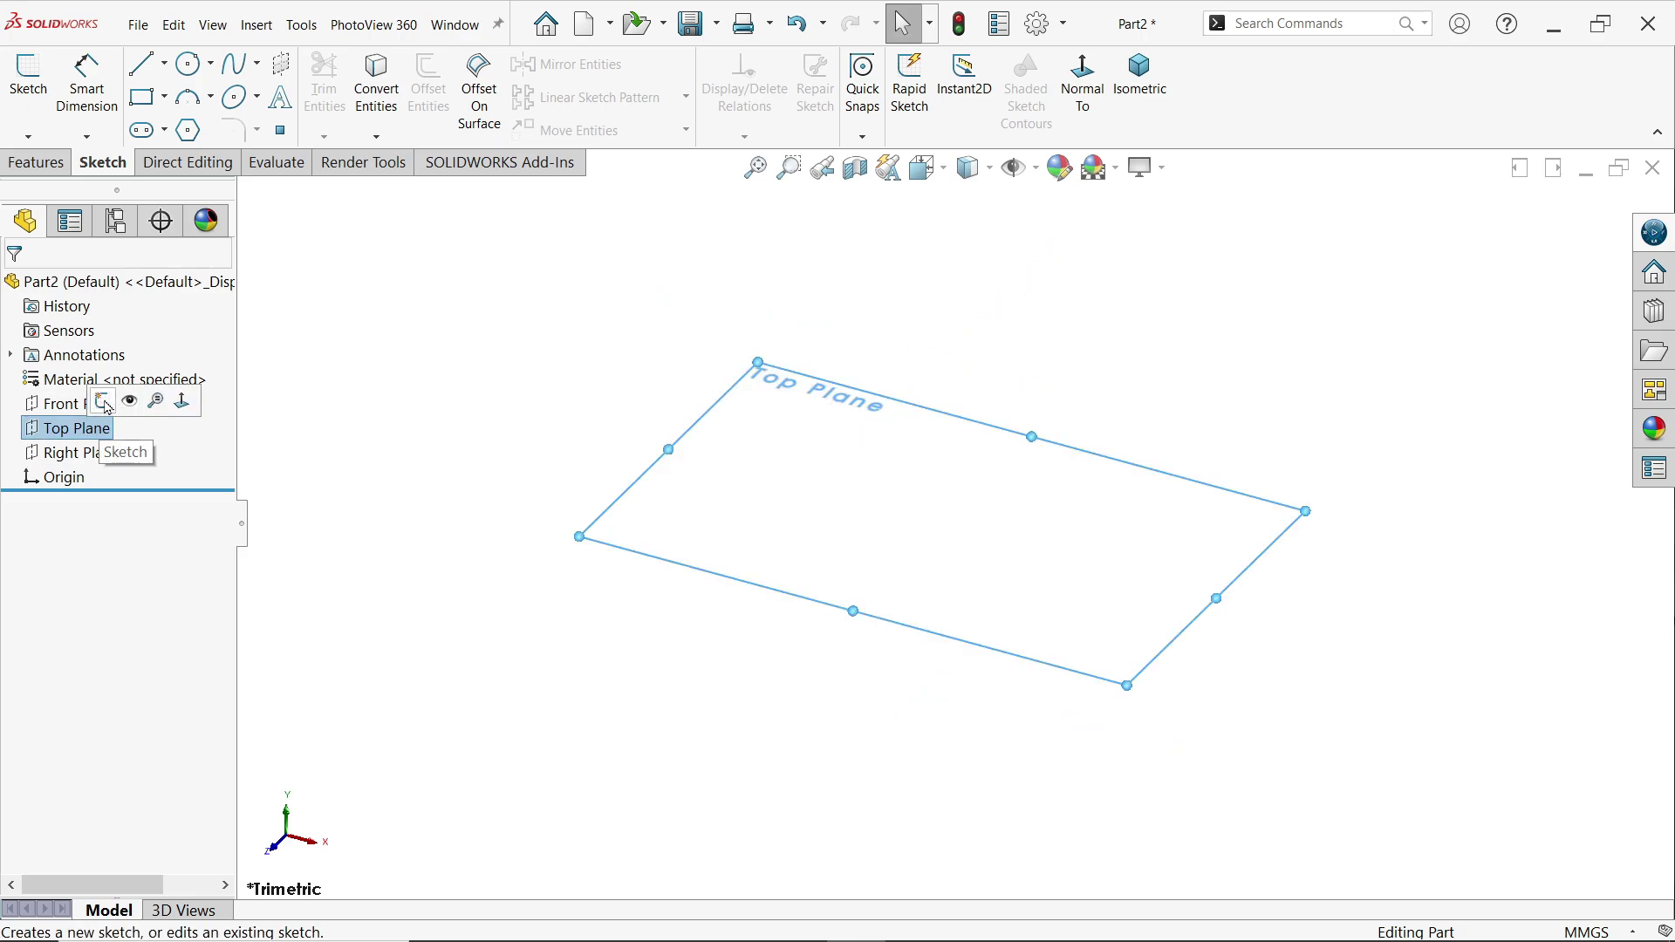
{"action": "left_click", "coordinate": [104, 402]}
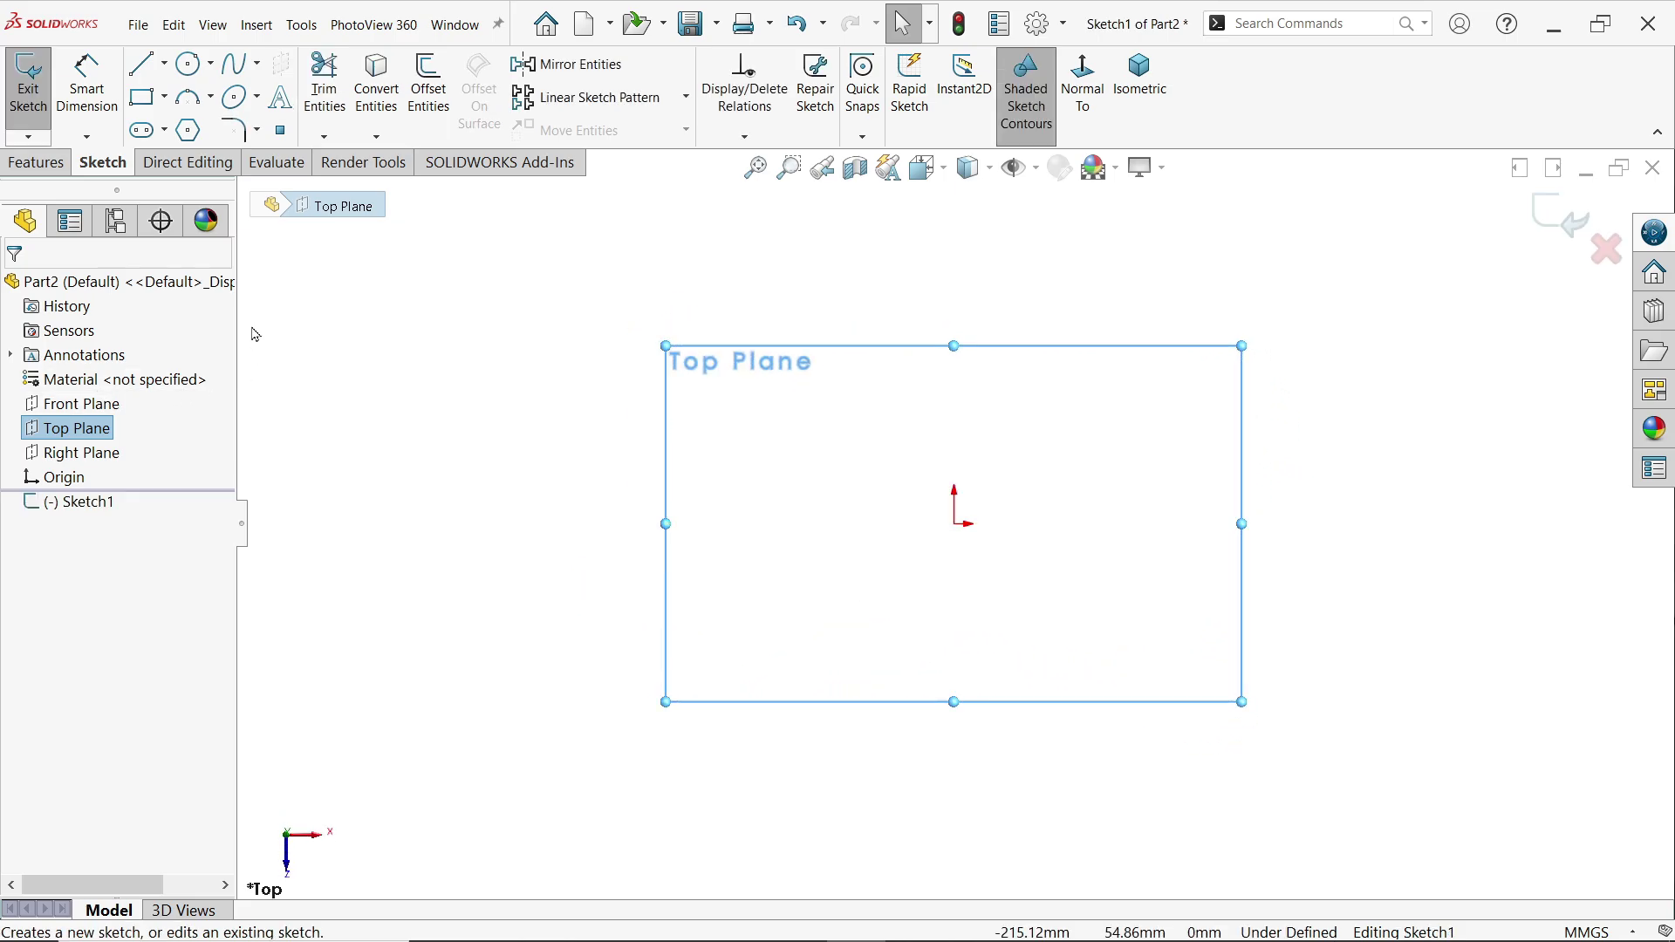
{"action": "left_click", "coordinate": [165, 99]}
{"action": "left_click", "coordinate": [187, 150]}
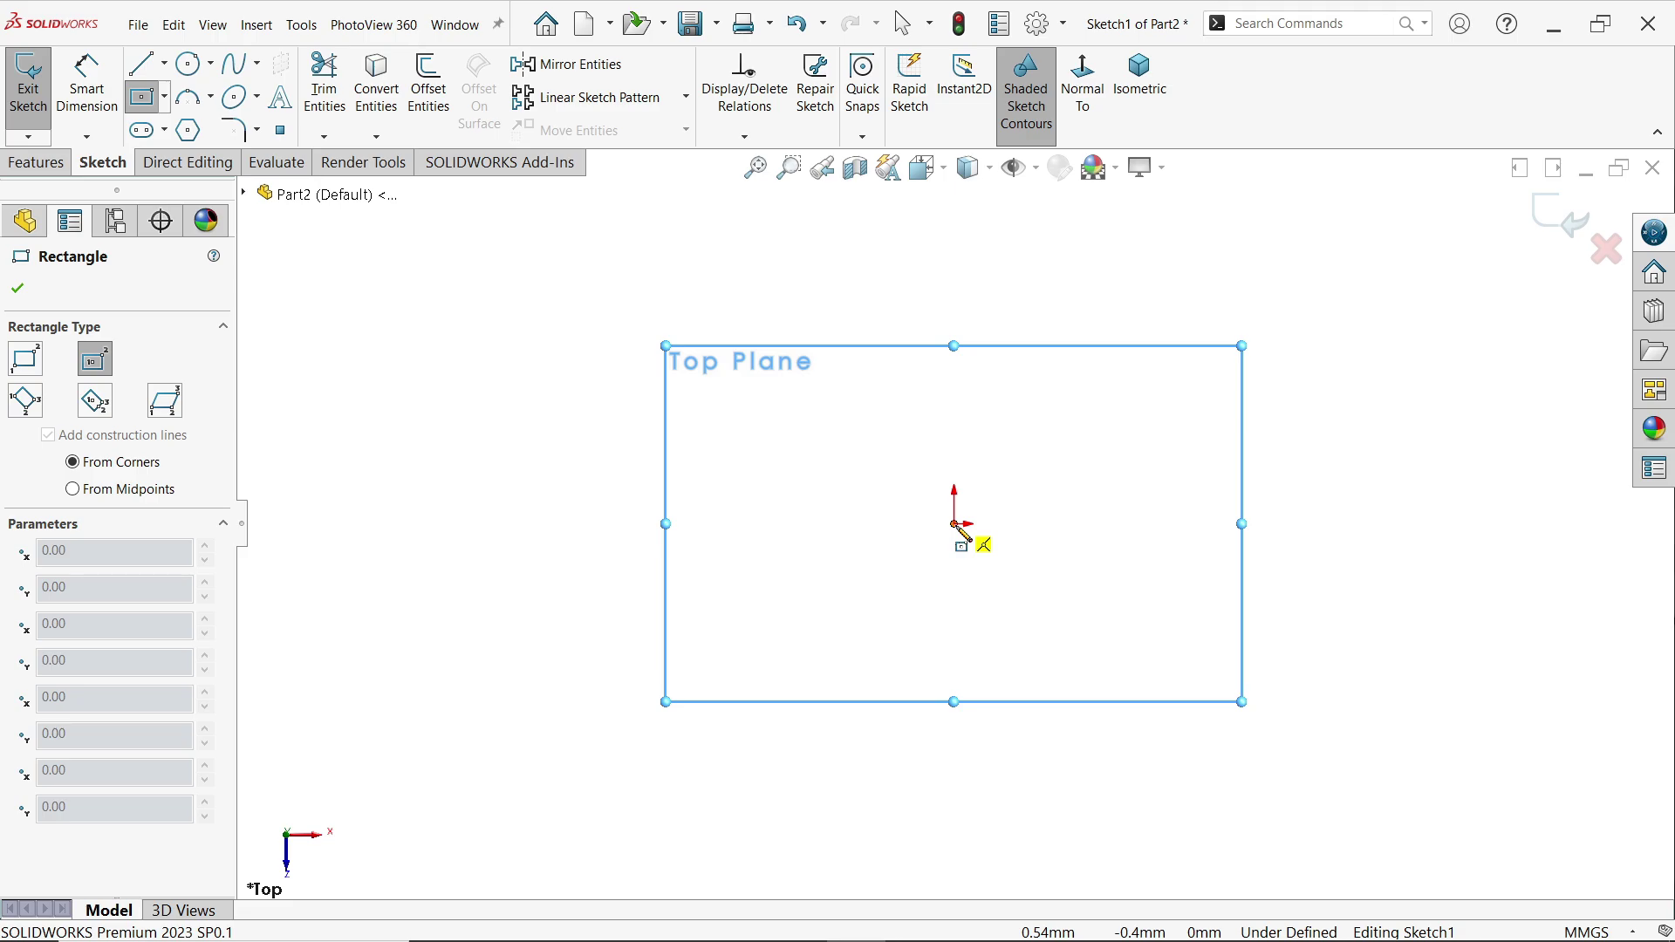
{"action": "left_click", "coordinate": [954, 523]}
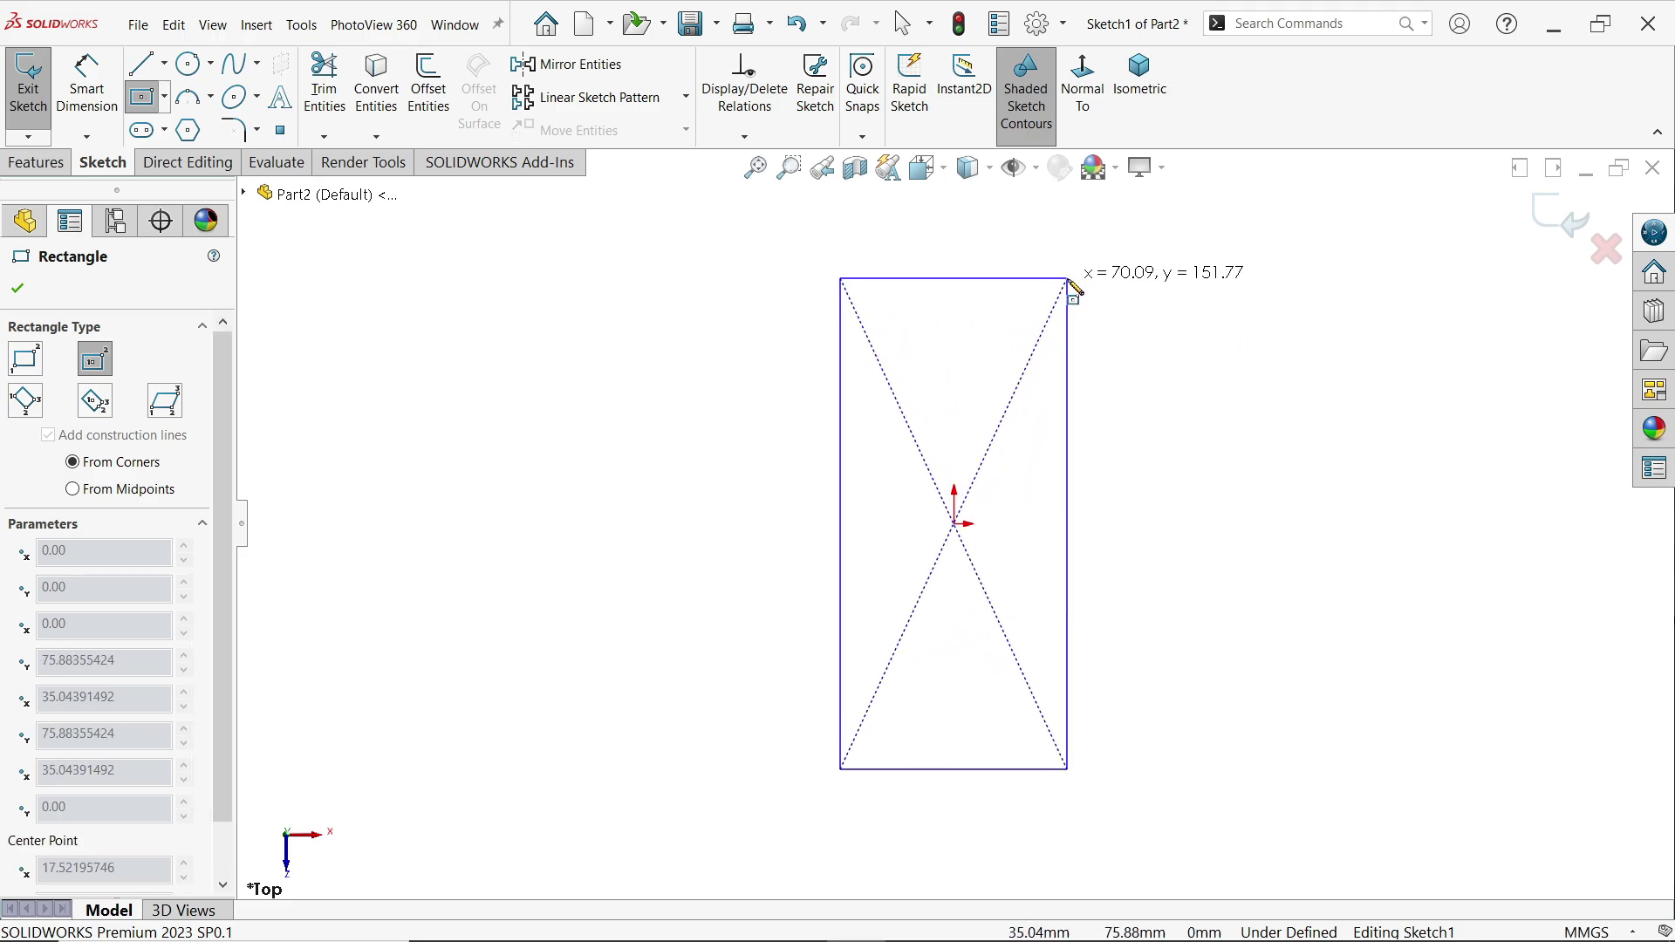
{"action": "left_click", "coordinate": [1069, 280]}
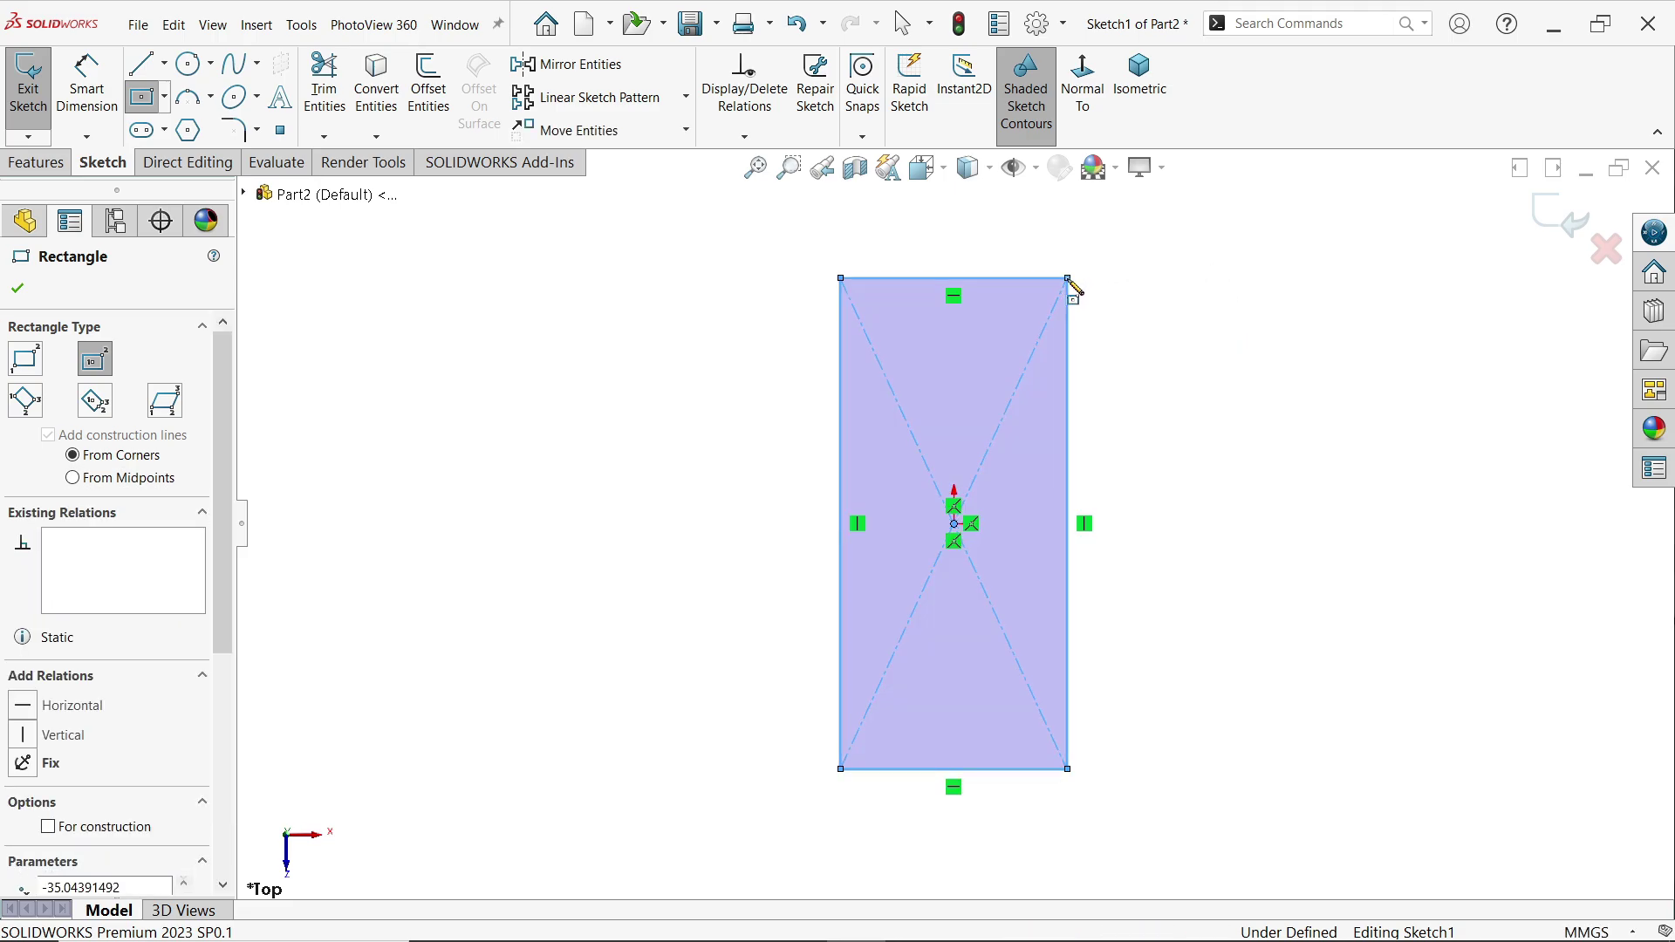
{"action": "right_click", "coordinate": [1205, 394]}
{"action": "left_click", "coordinate": [1253, 400]}
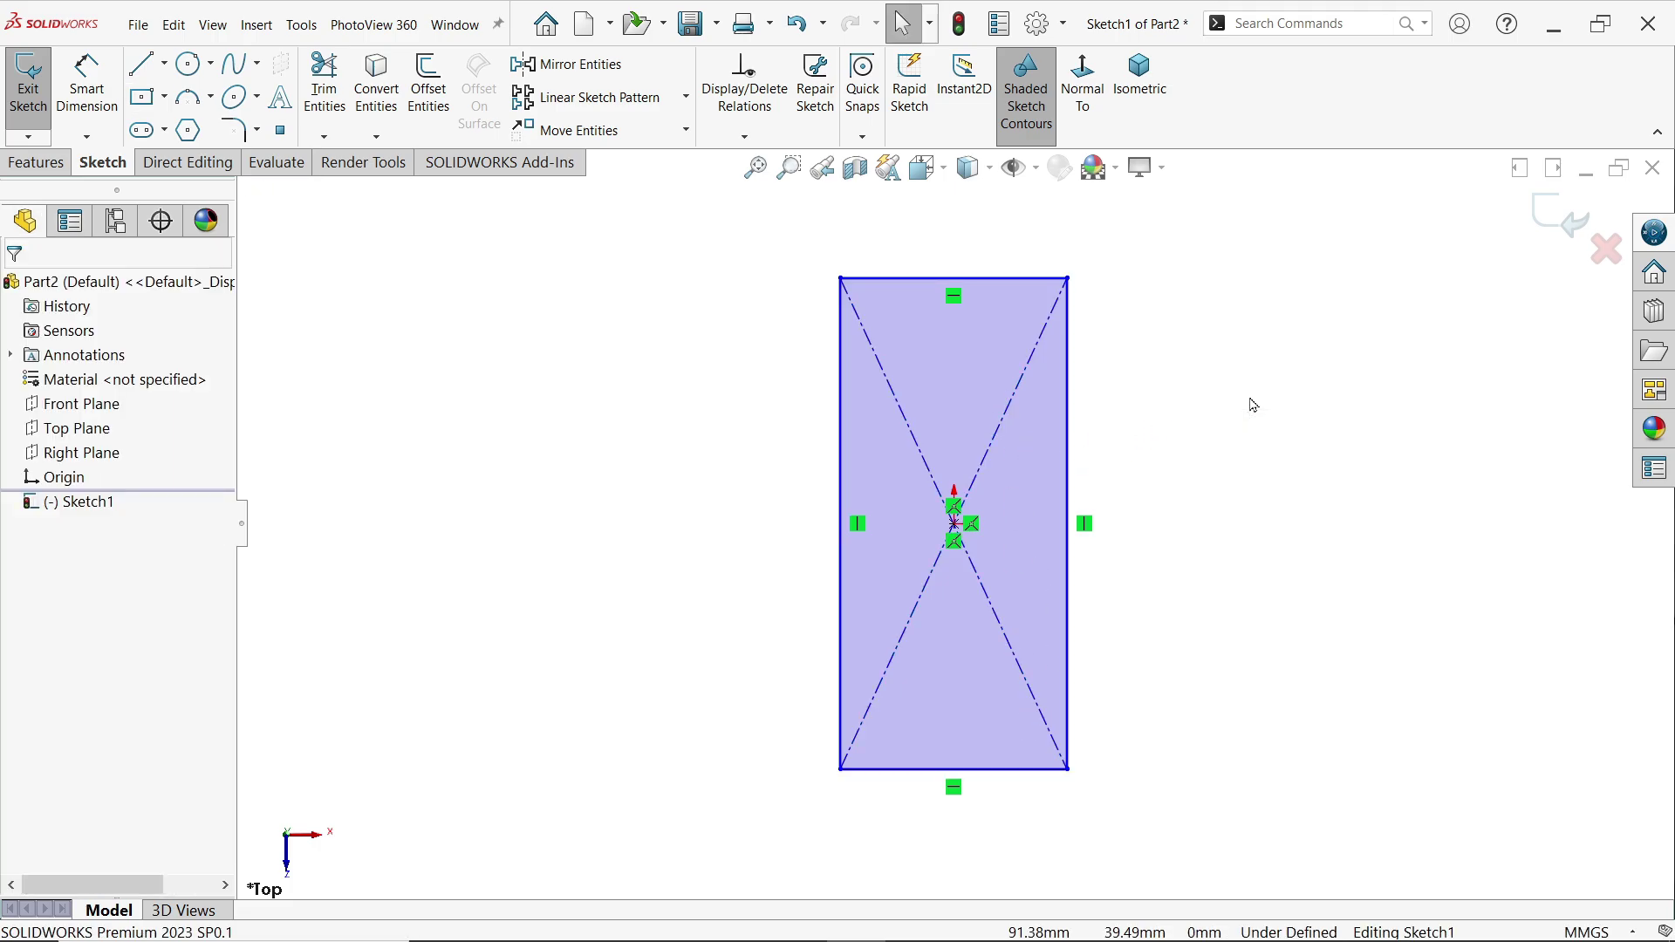
Dimension the rectangle 310 mm (100+100+110) long and 100 mm wide.
{"action": "left_click", "coordinate": [87, 85]}
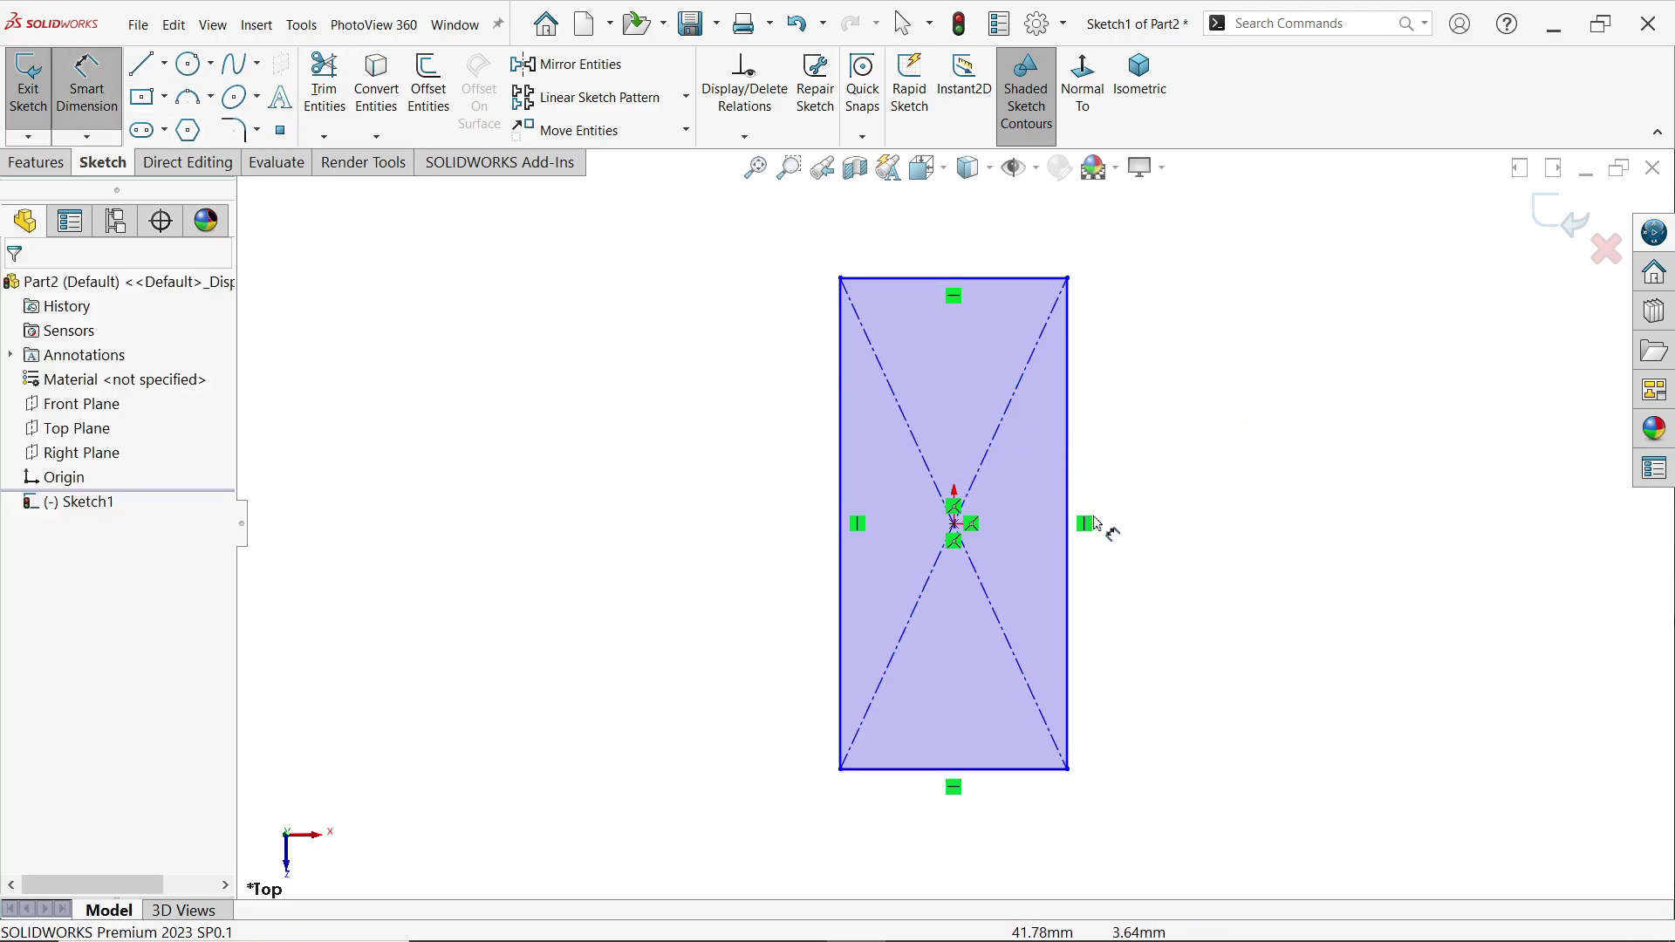
{"action": "left_click", "coordinate": [1073, 526]}
{"action": "left_click", "coordinate": [1140, 491]}
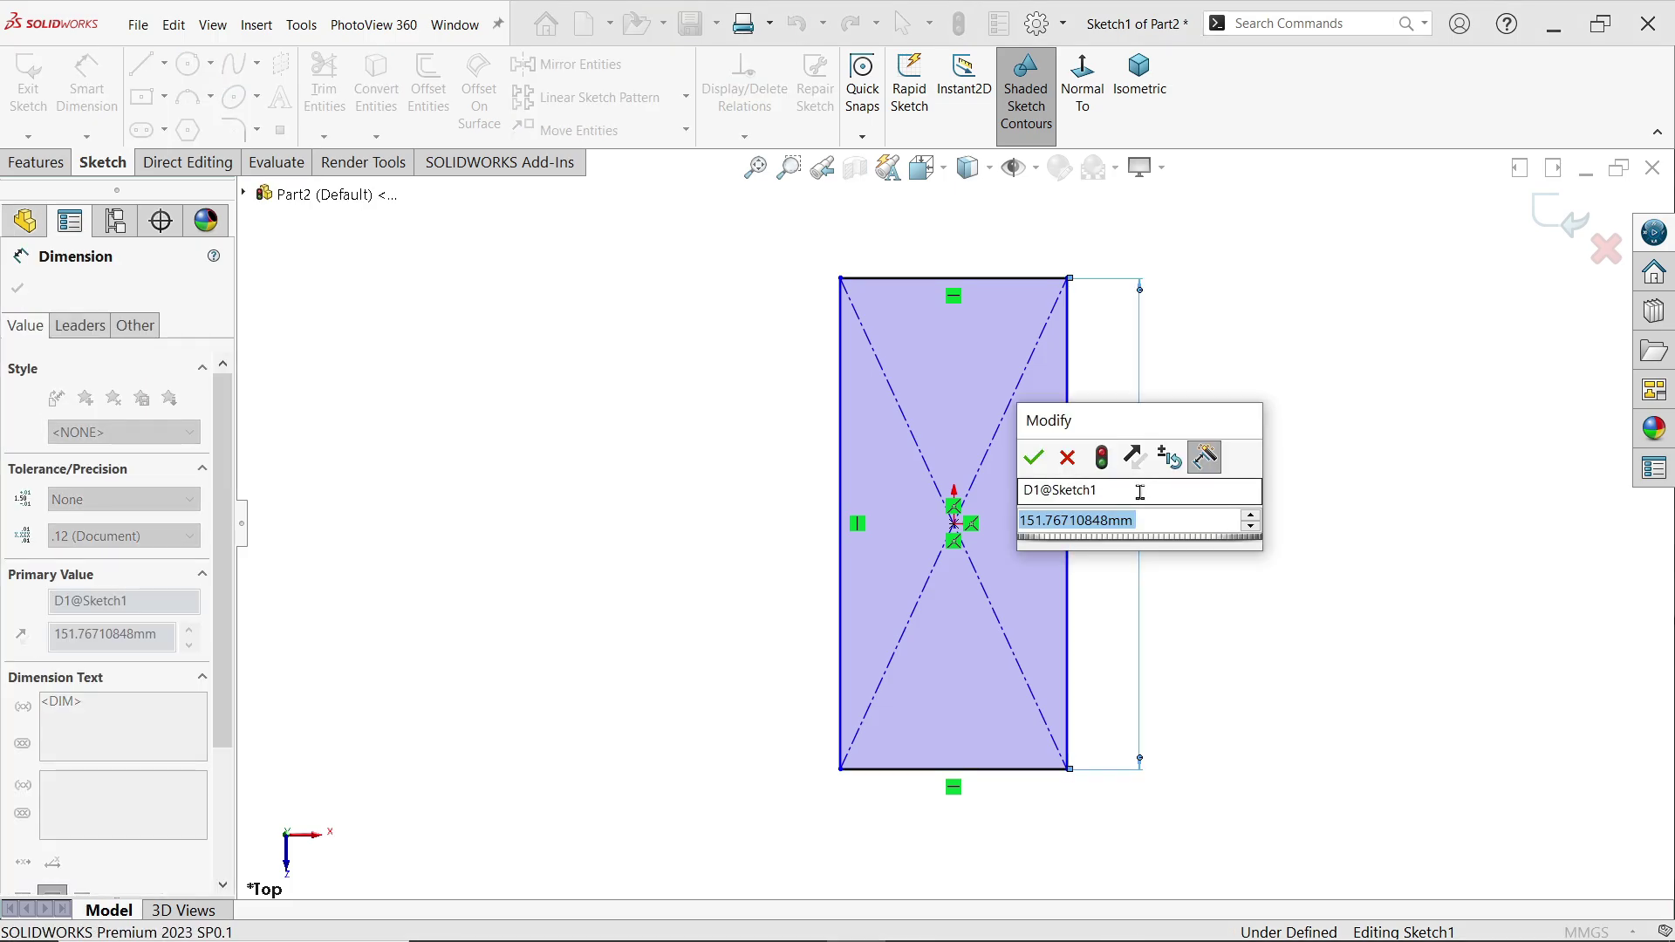
{"action": "type", "text": "100+"}
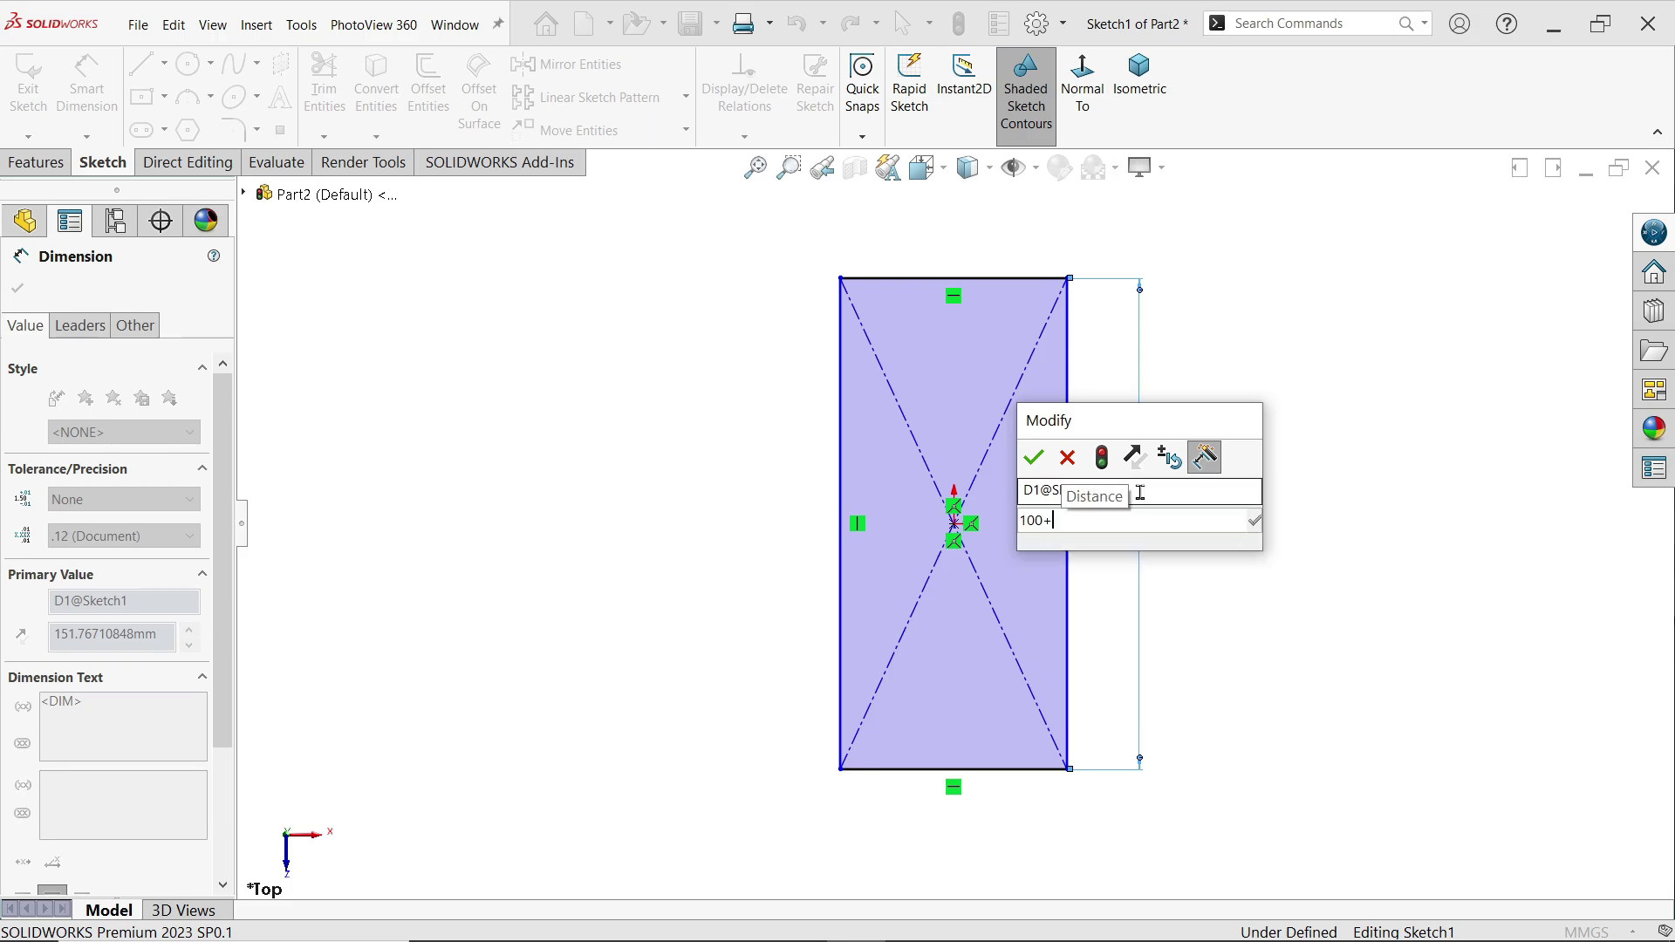
{"action": "type", "text": "100+110"}
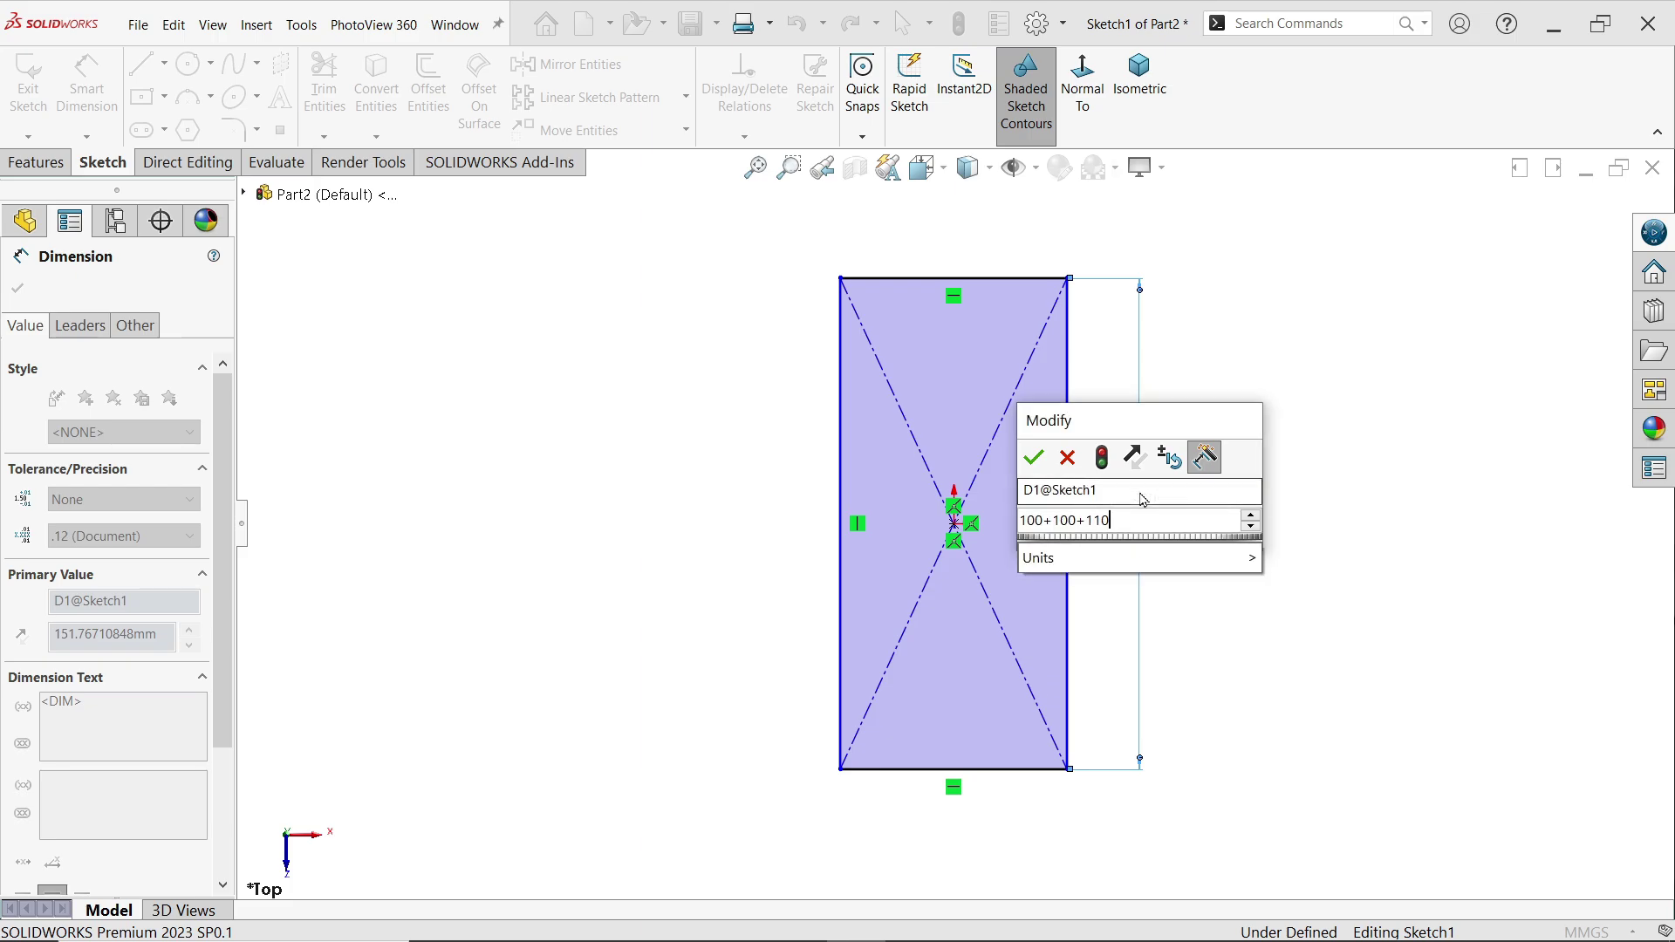
{"action": "left_click", "coordinate": [1034, 457]}
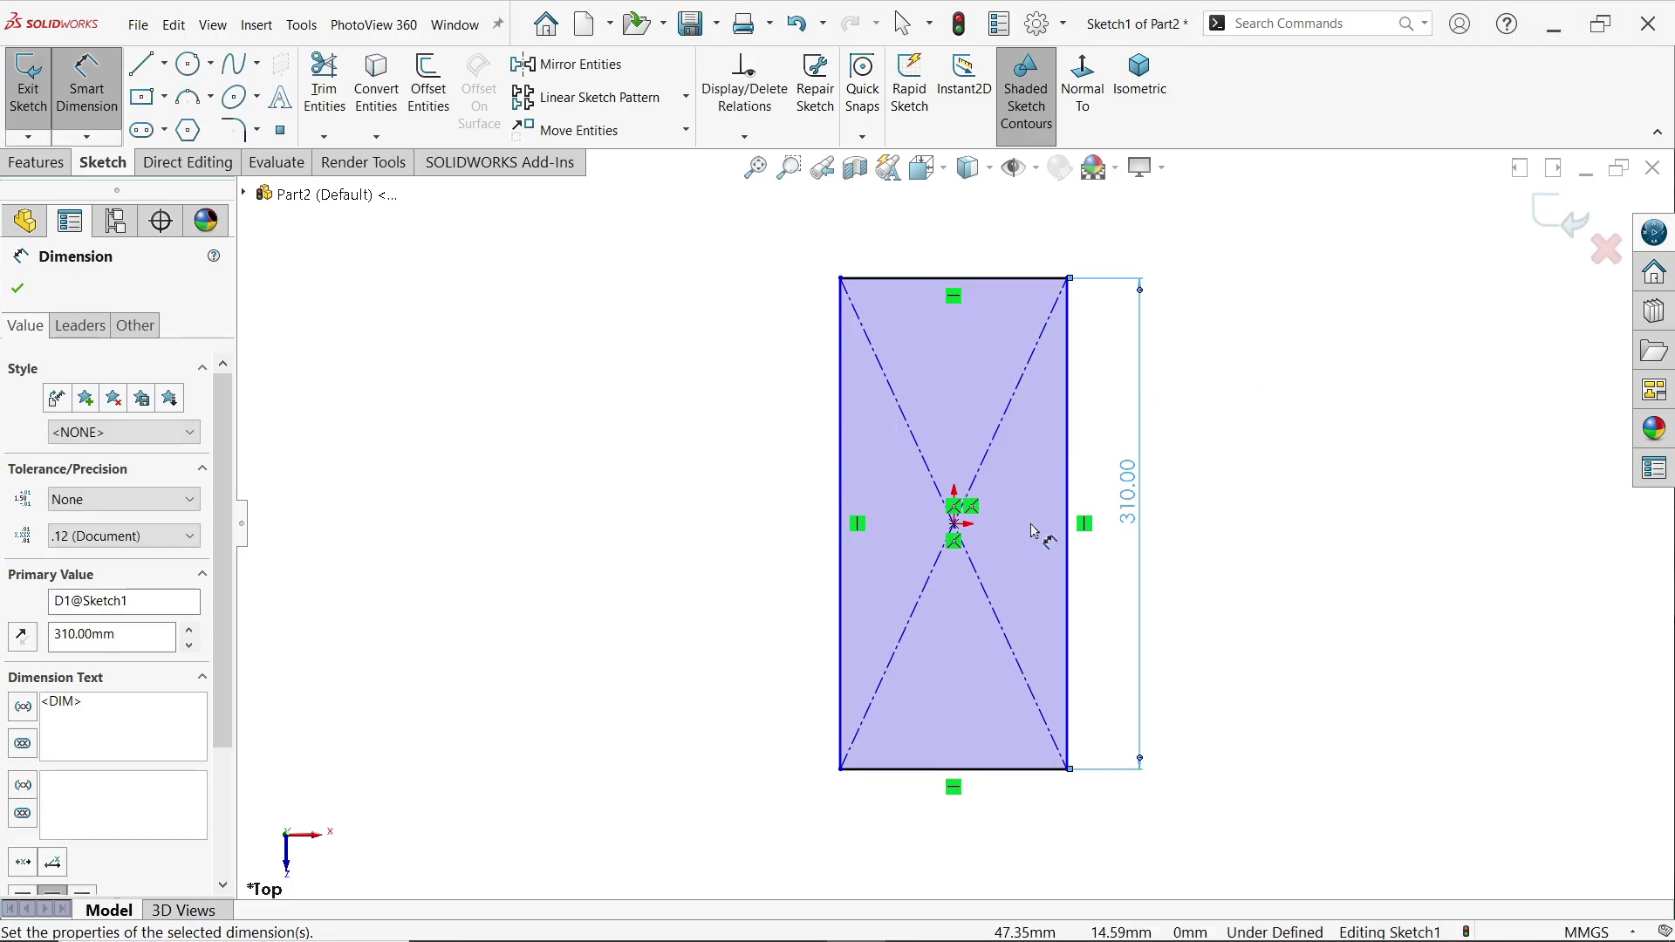
{"action": "left_click", "coordinate": [1003, 771]}
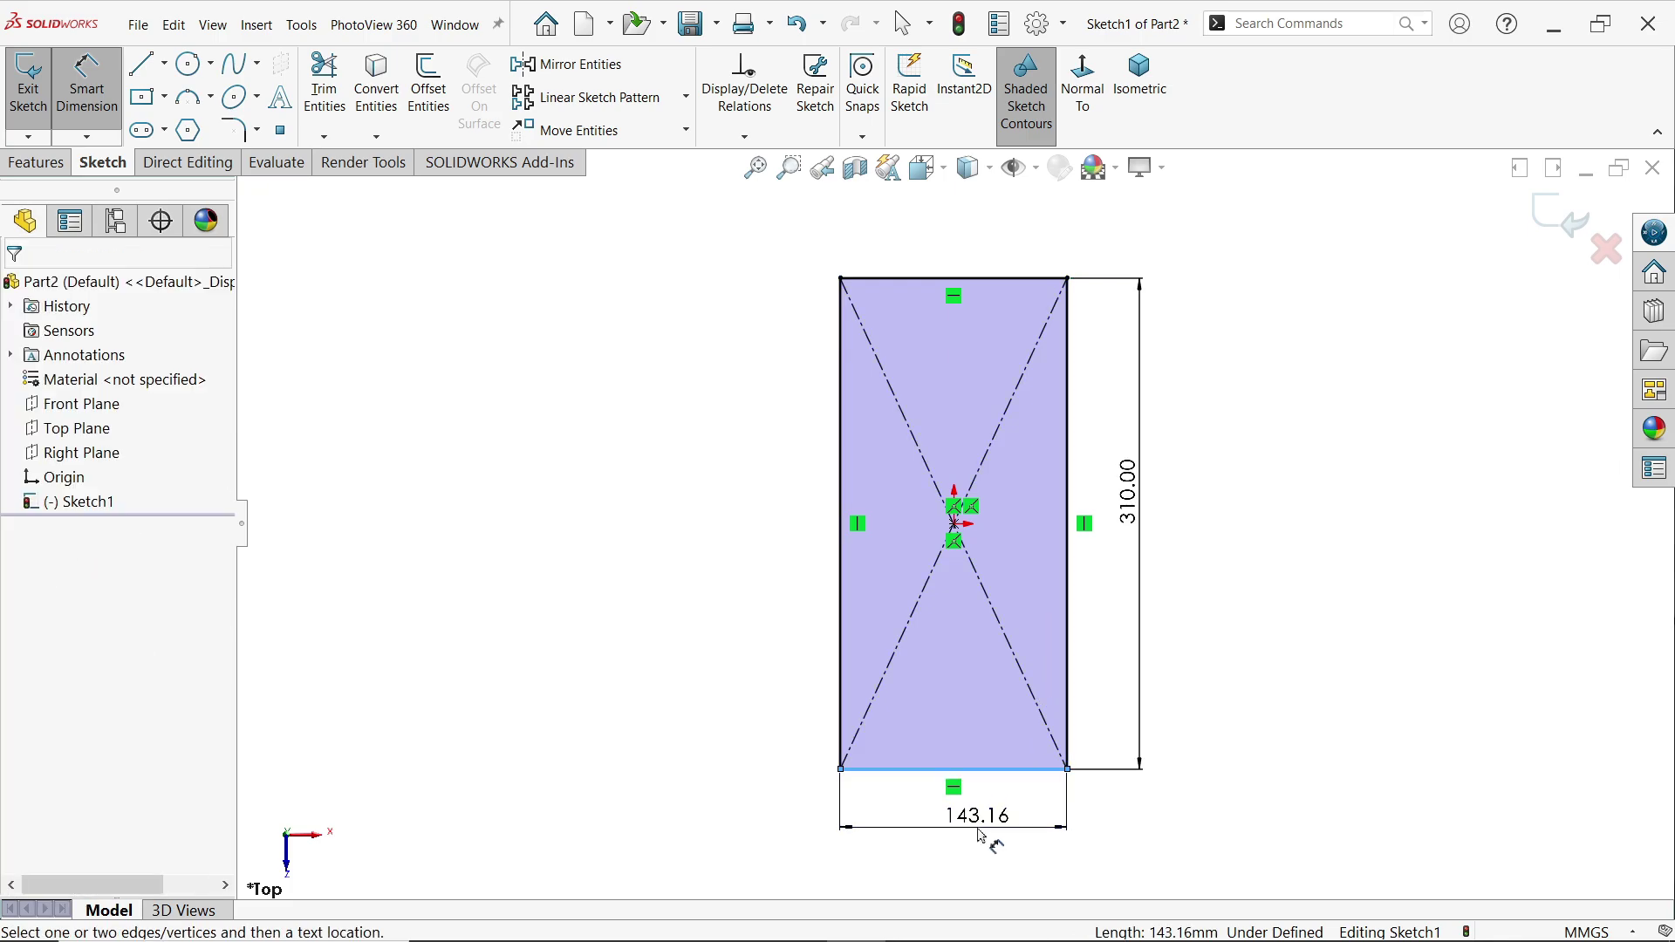
{"action": "left_click", "coordinate": [984, 831]}
{"action": "type", "text": "90"}
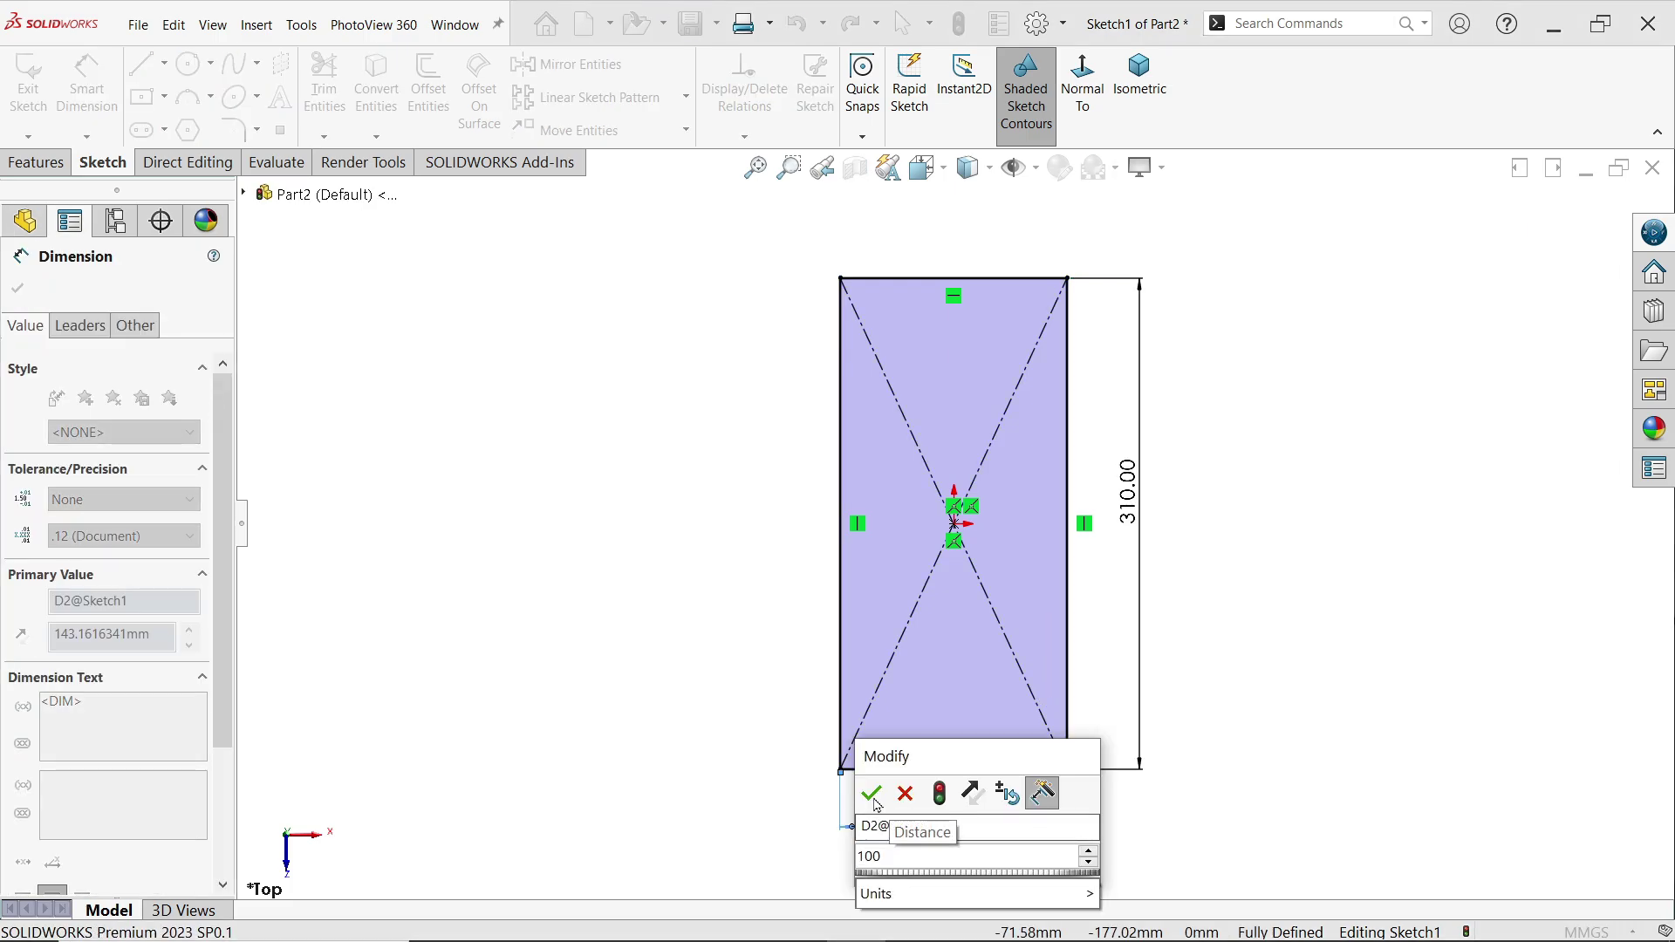
{"action": "left_click", "coordinate": [870, 793]}
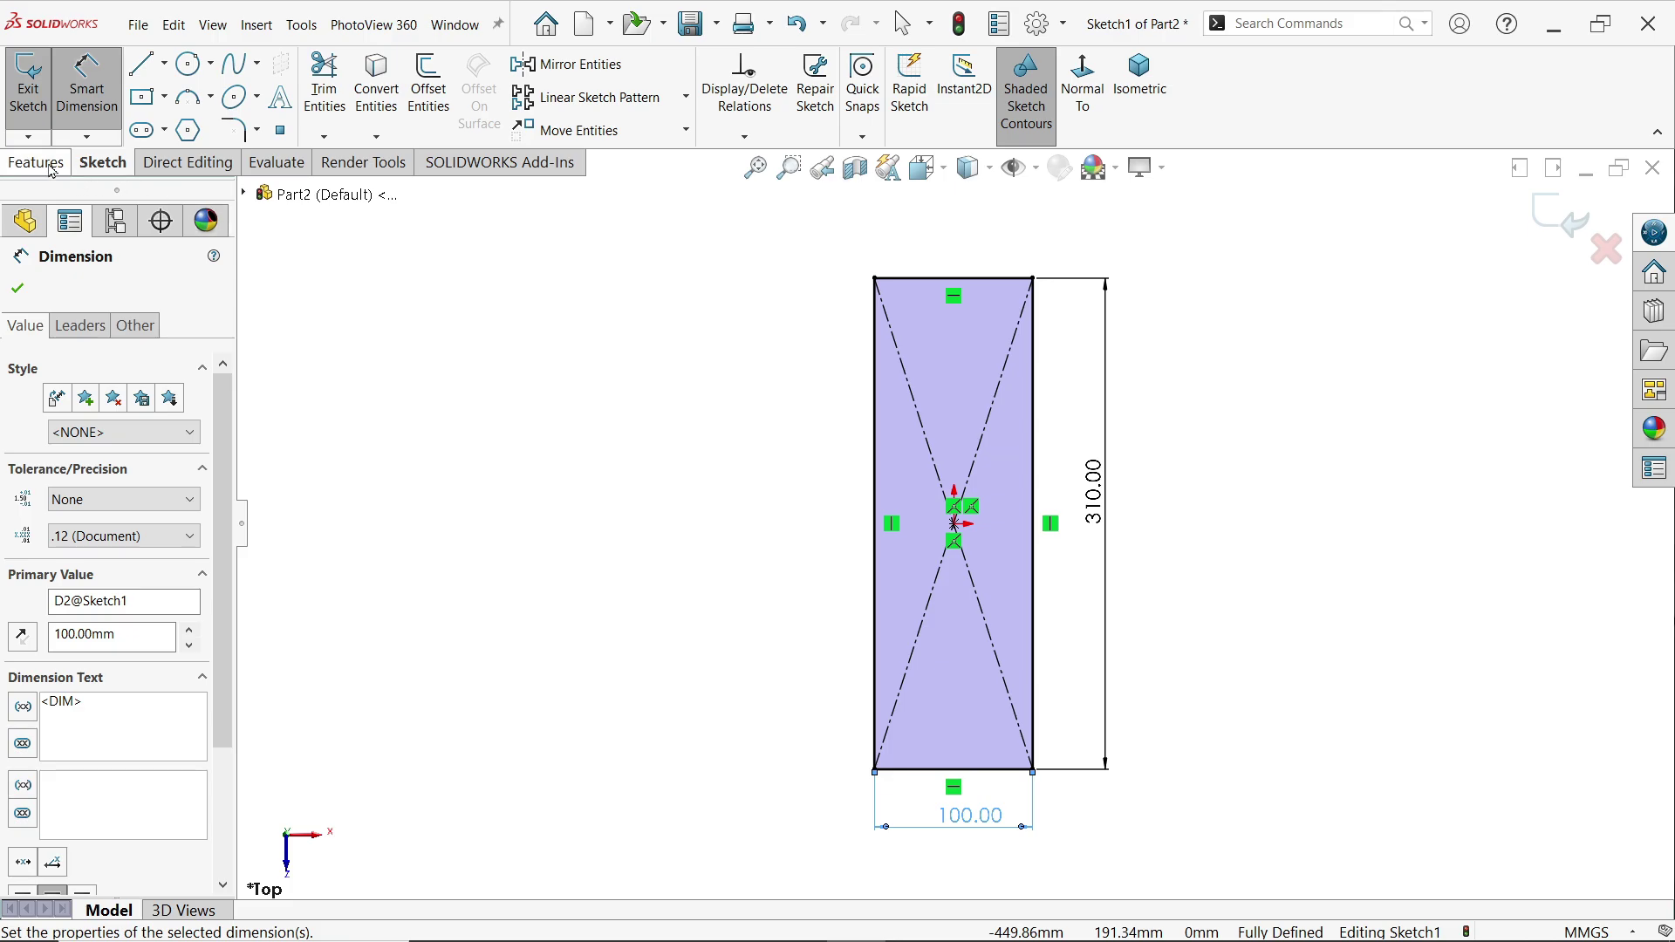
Extrude the rectangle Blind 14 mm into the base plate.
{"action": "left_click", "coordinate": [50, 165]}
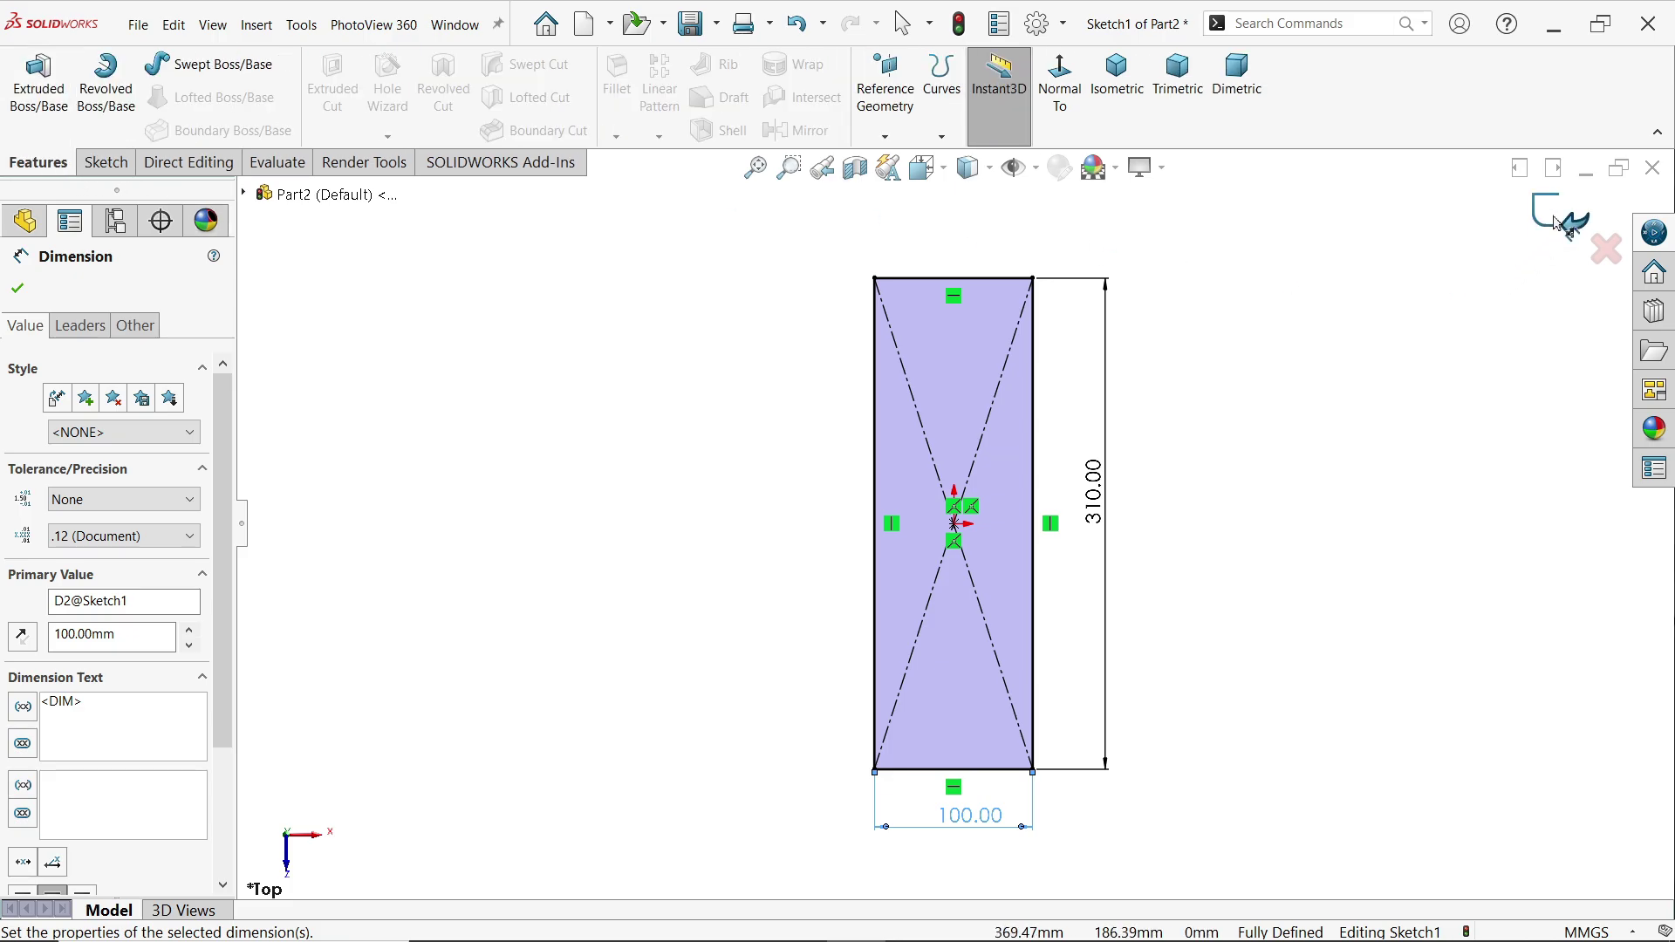
{"action": "left_click", "coordinate": [32, 105]}
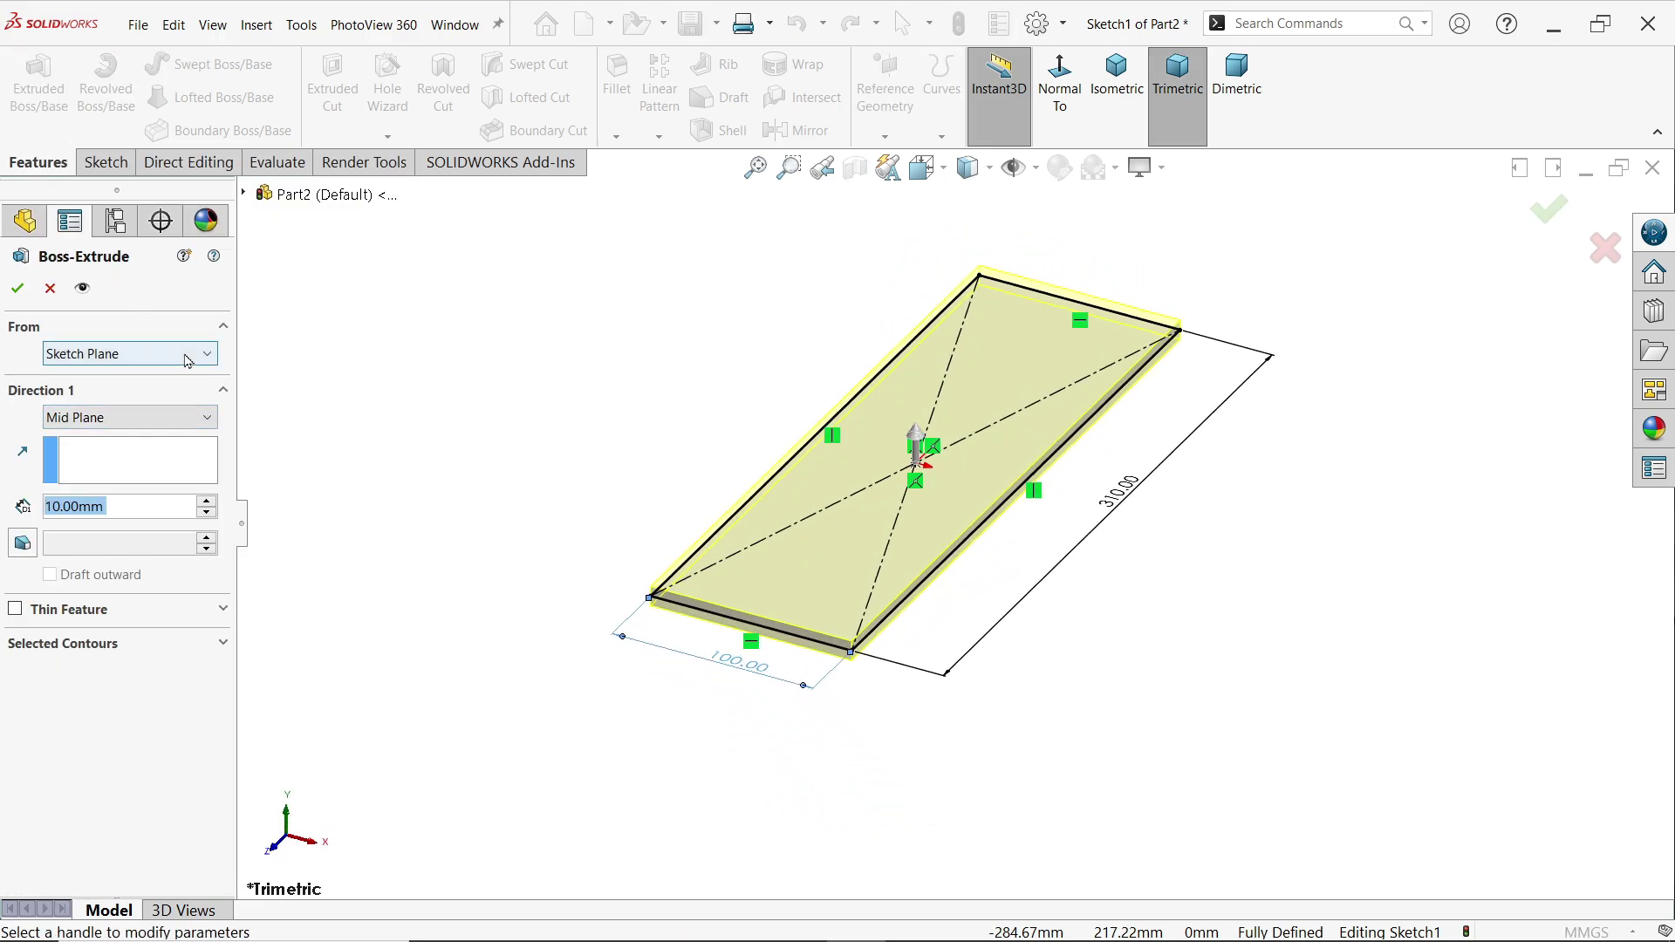
{"action": "left_click", "coordinate": [75, 418]}
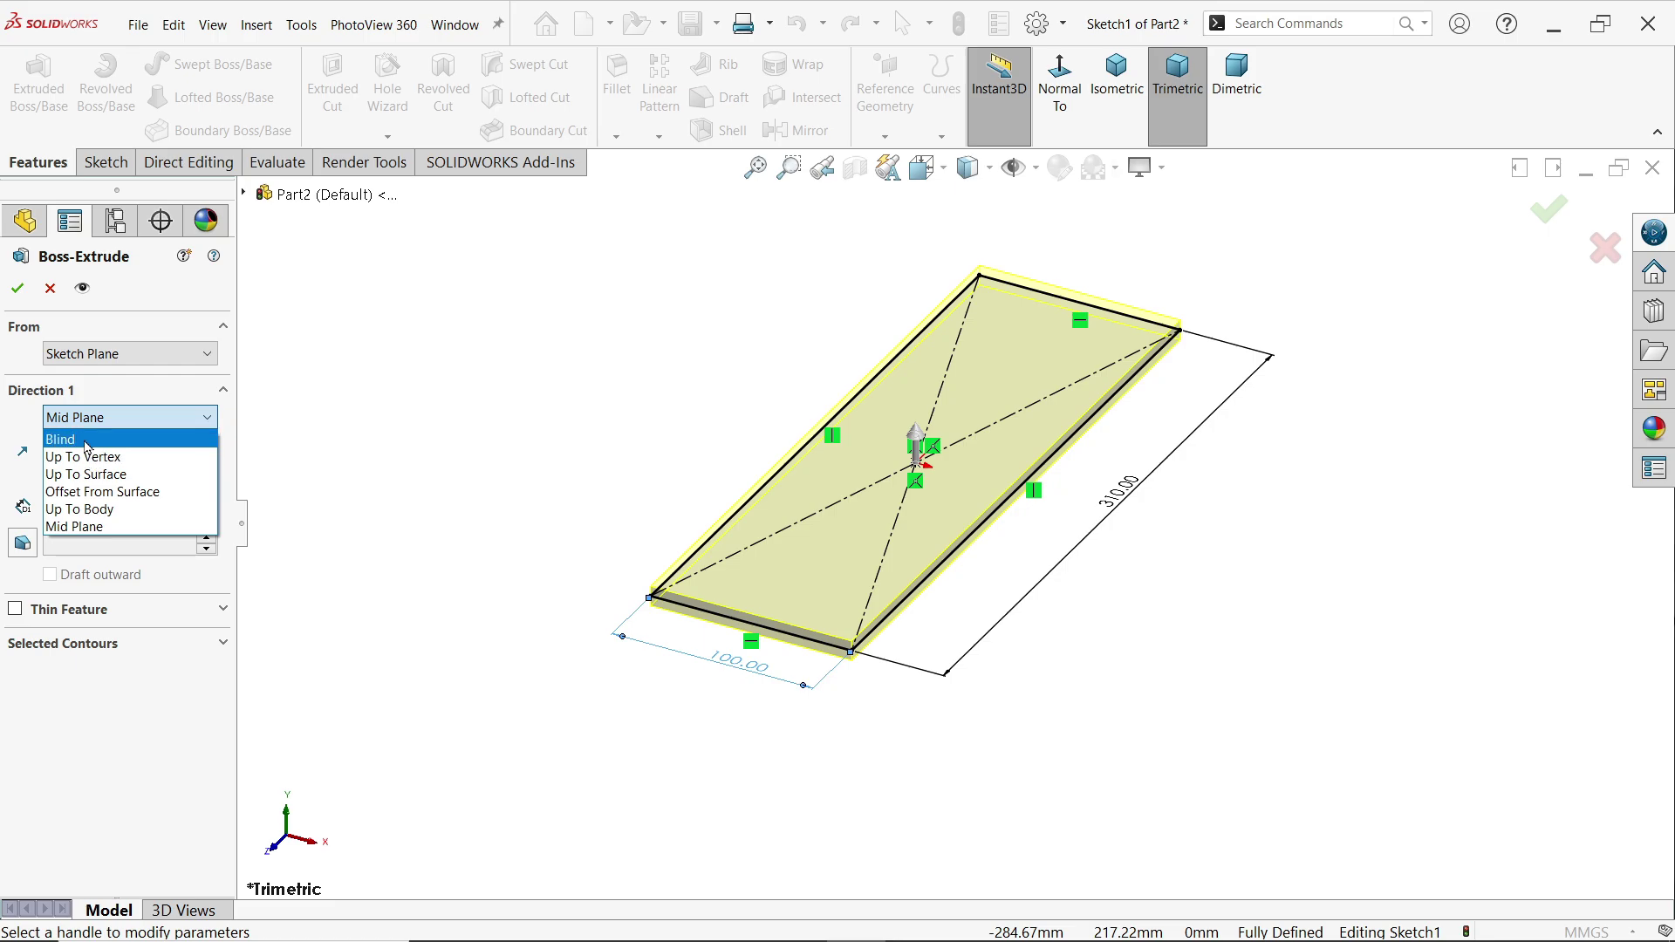
{"action": "left_click", "coordinate": [86, 444]}
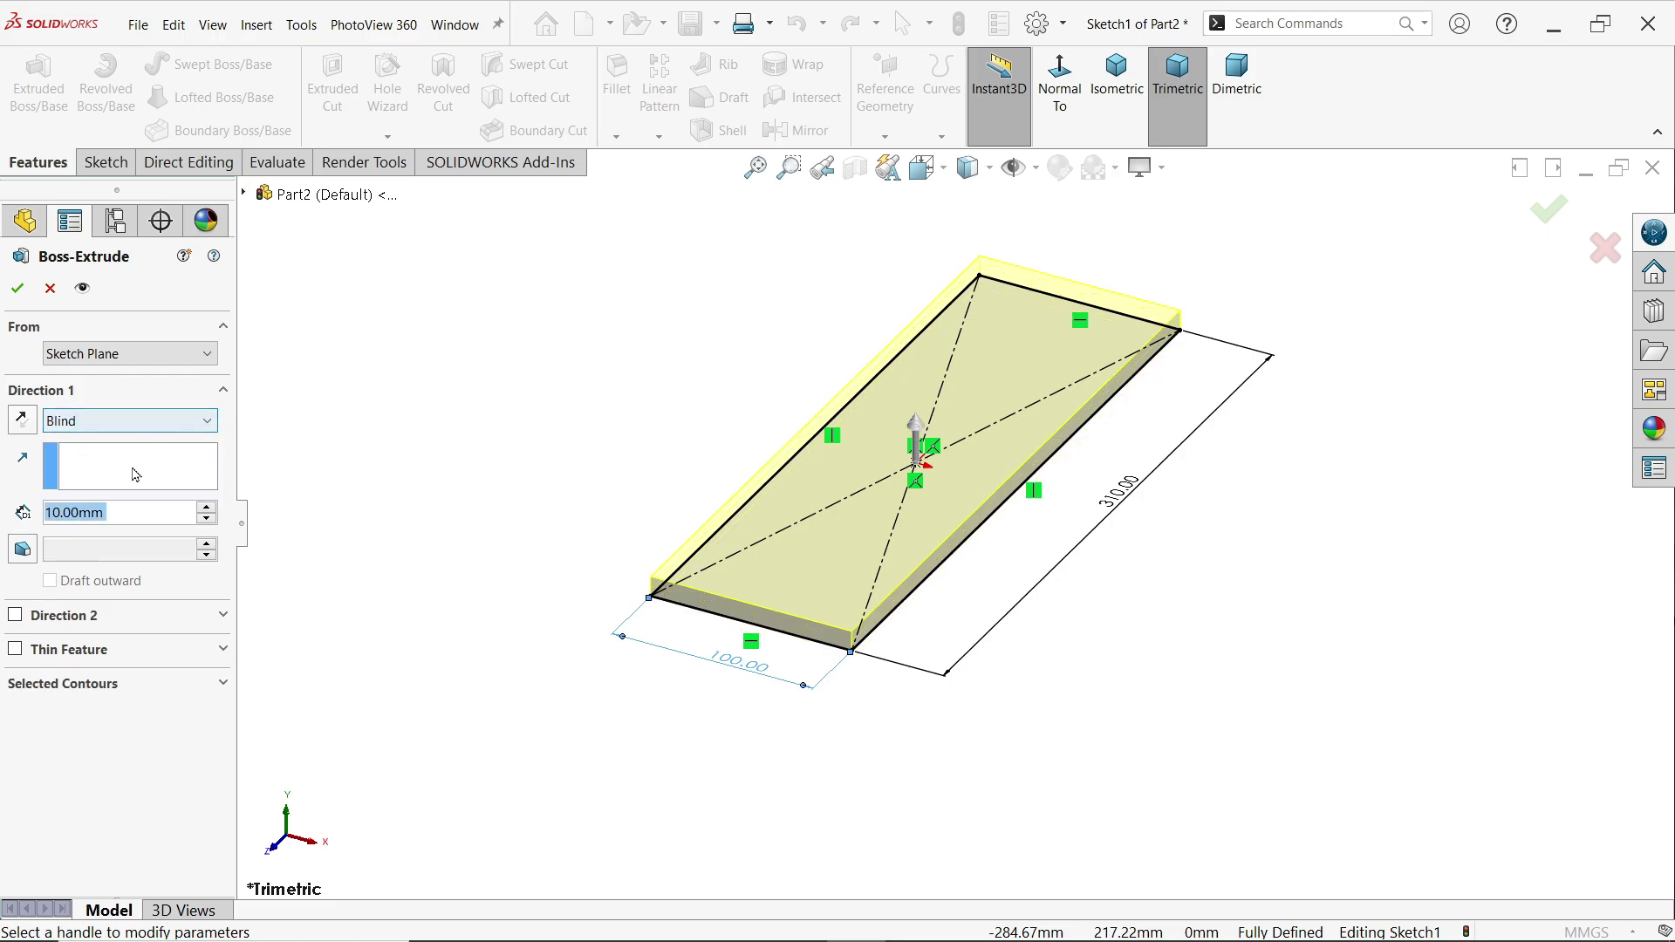
{"action": "type", "text": "14"}
{"action": "key", "text": "Return"}
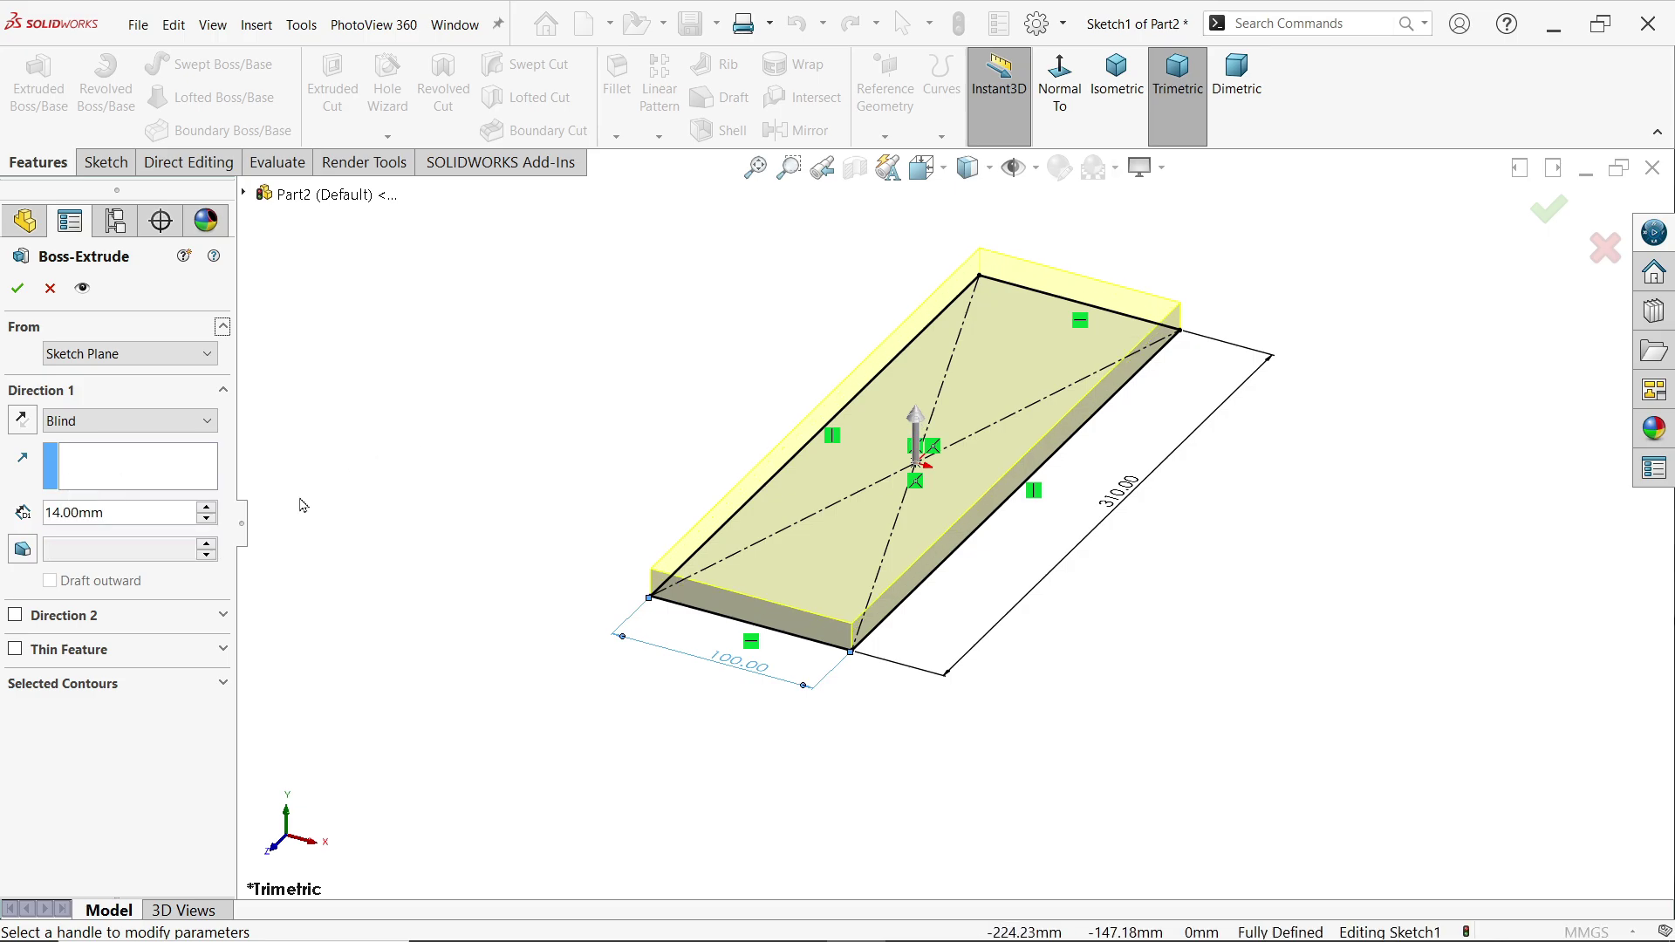
{"action": "left_click", "coordinate": [17, 288]}
Change the part's appearance to green.
{"action": "scroll", "coordinate": [1003, 448], "scroll_direction": "down", "scroll_amount": 2}
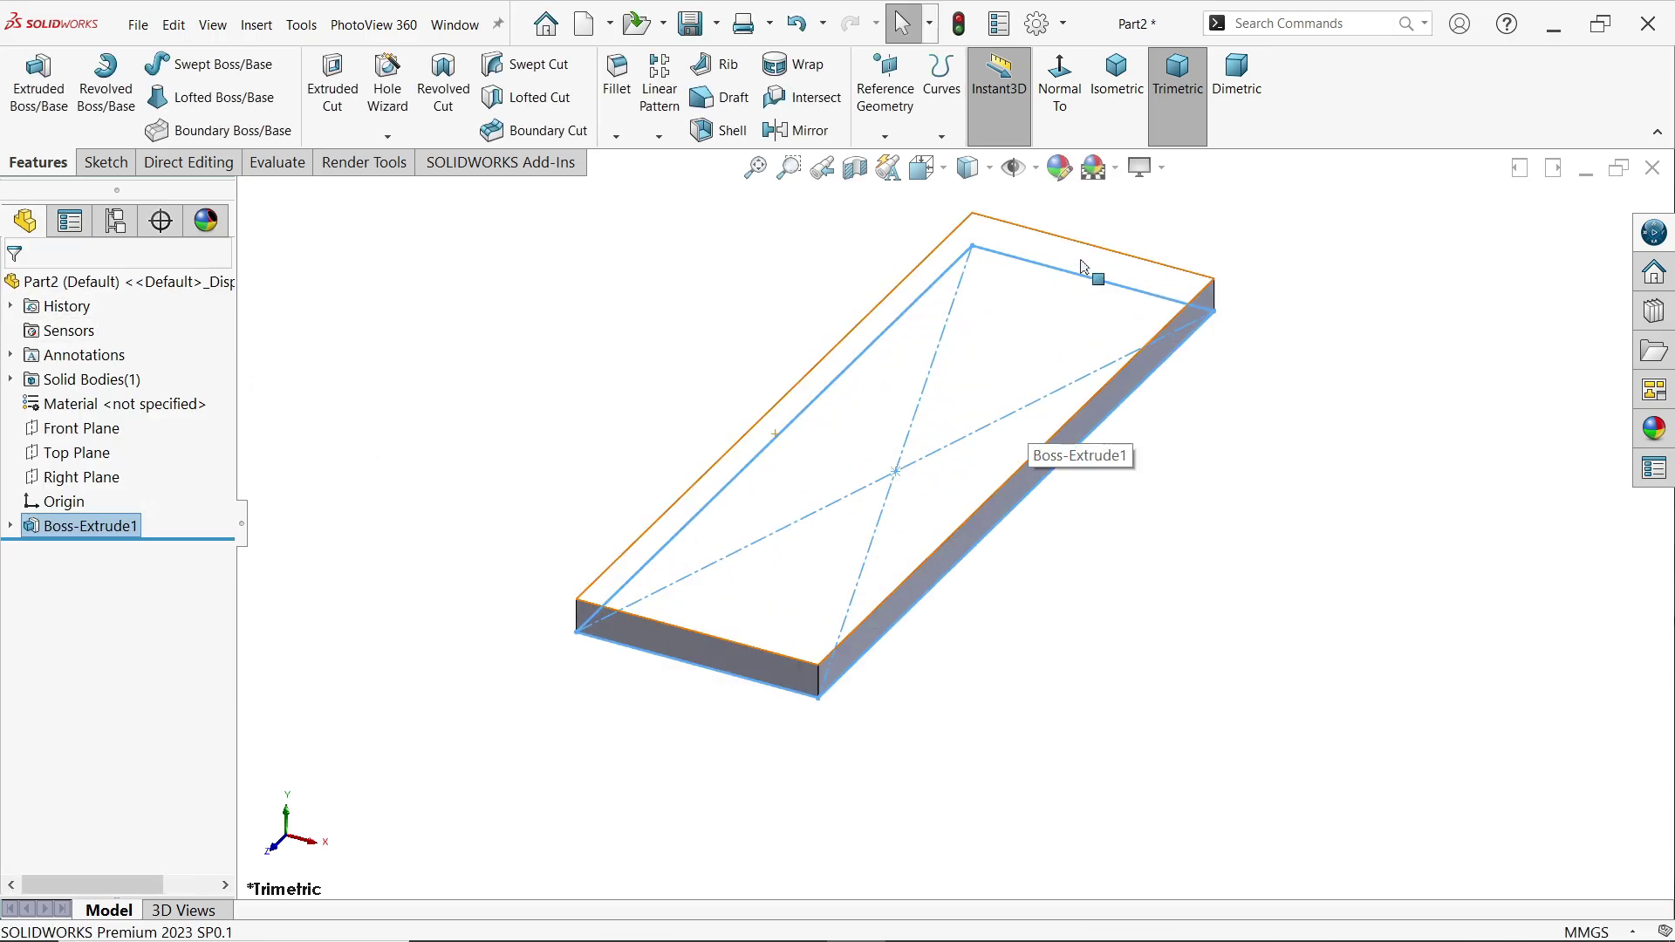
{"action": "left_click", "coordinate": [1208, 224]}
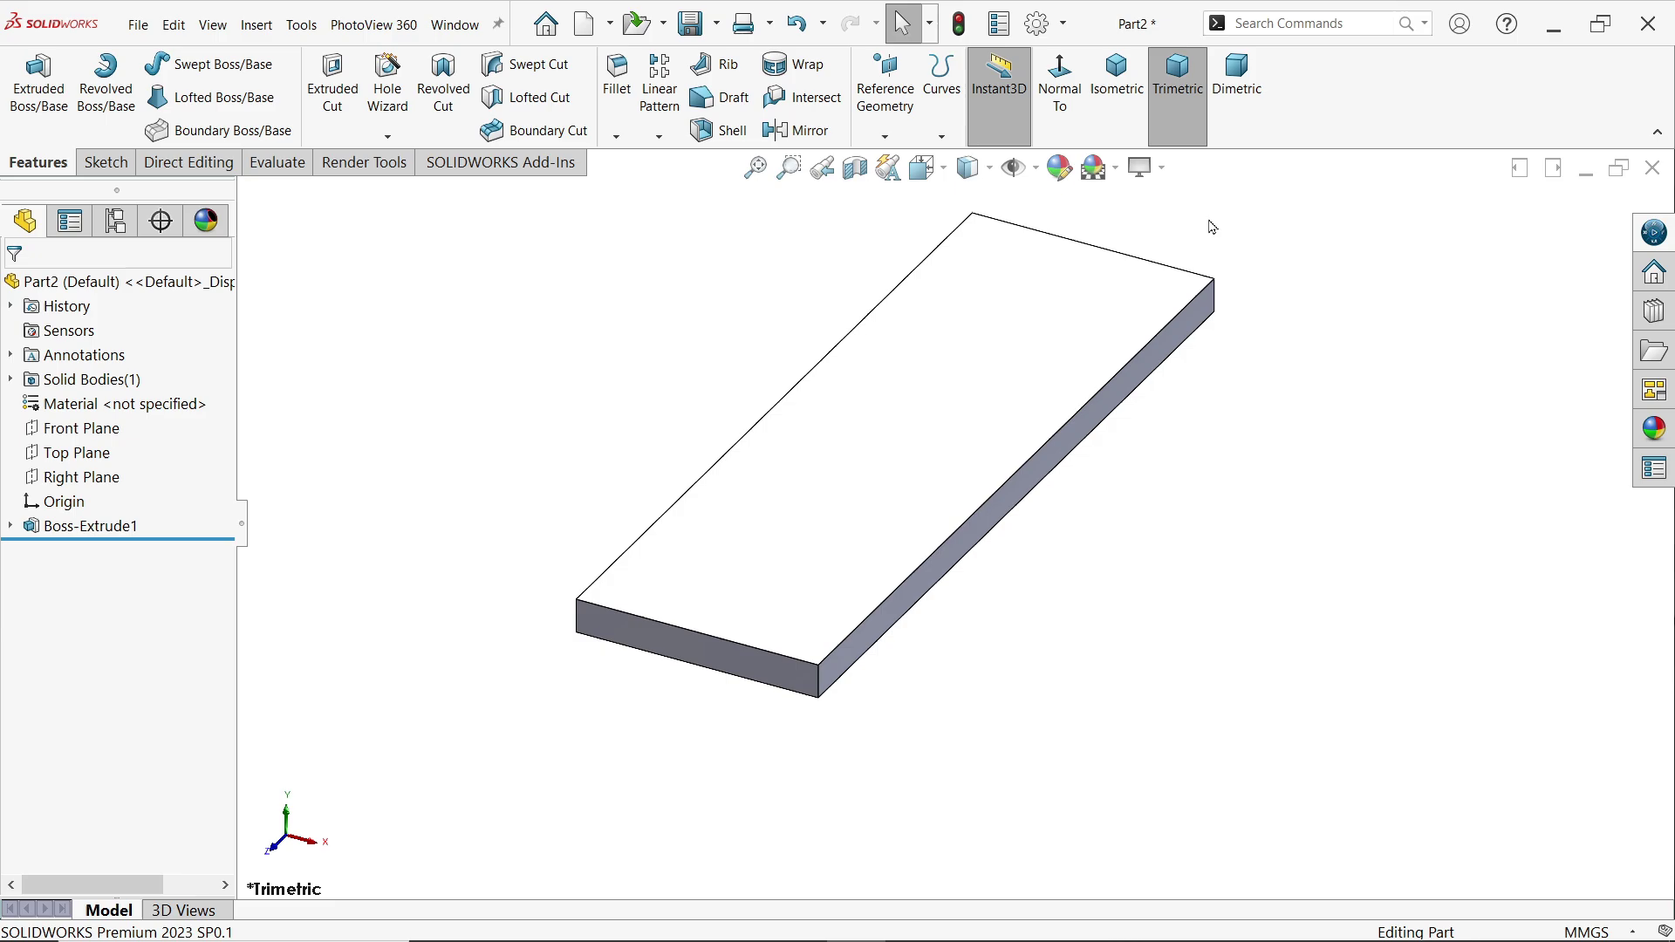
{"action": "left_click", "coordinate": [1058, 178]}
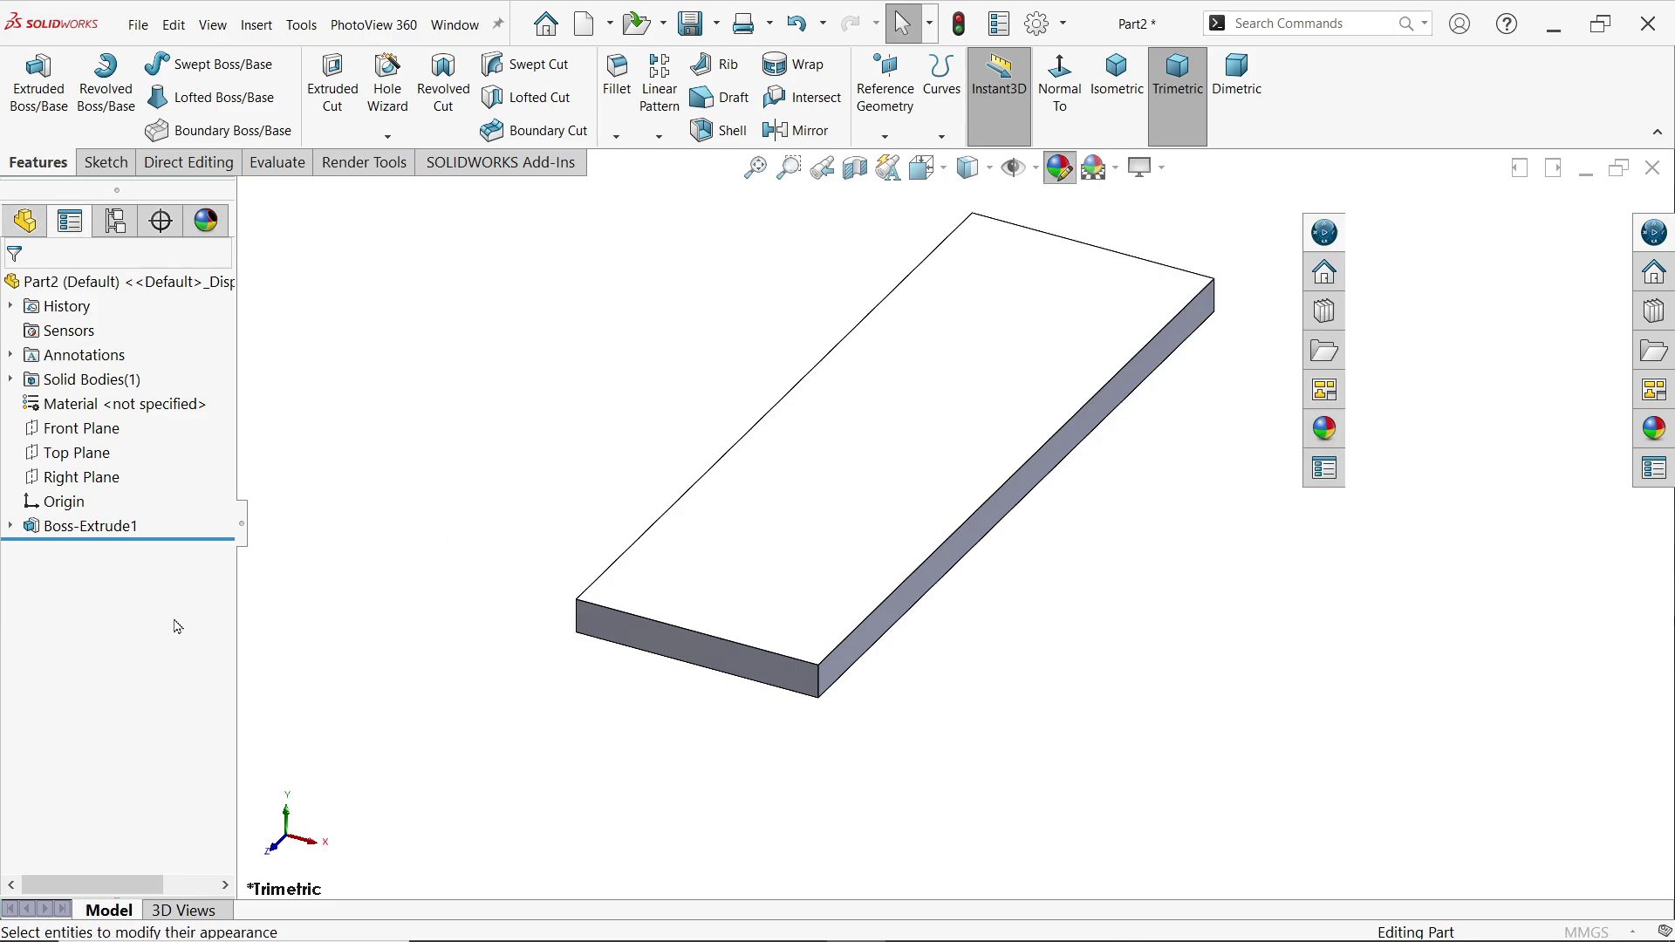
{"action": "left_click", "coordinate": [106, 785]}
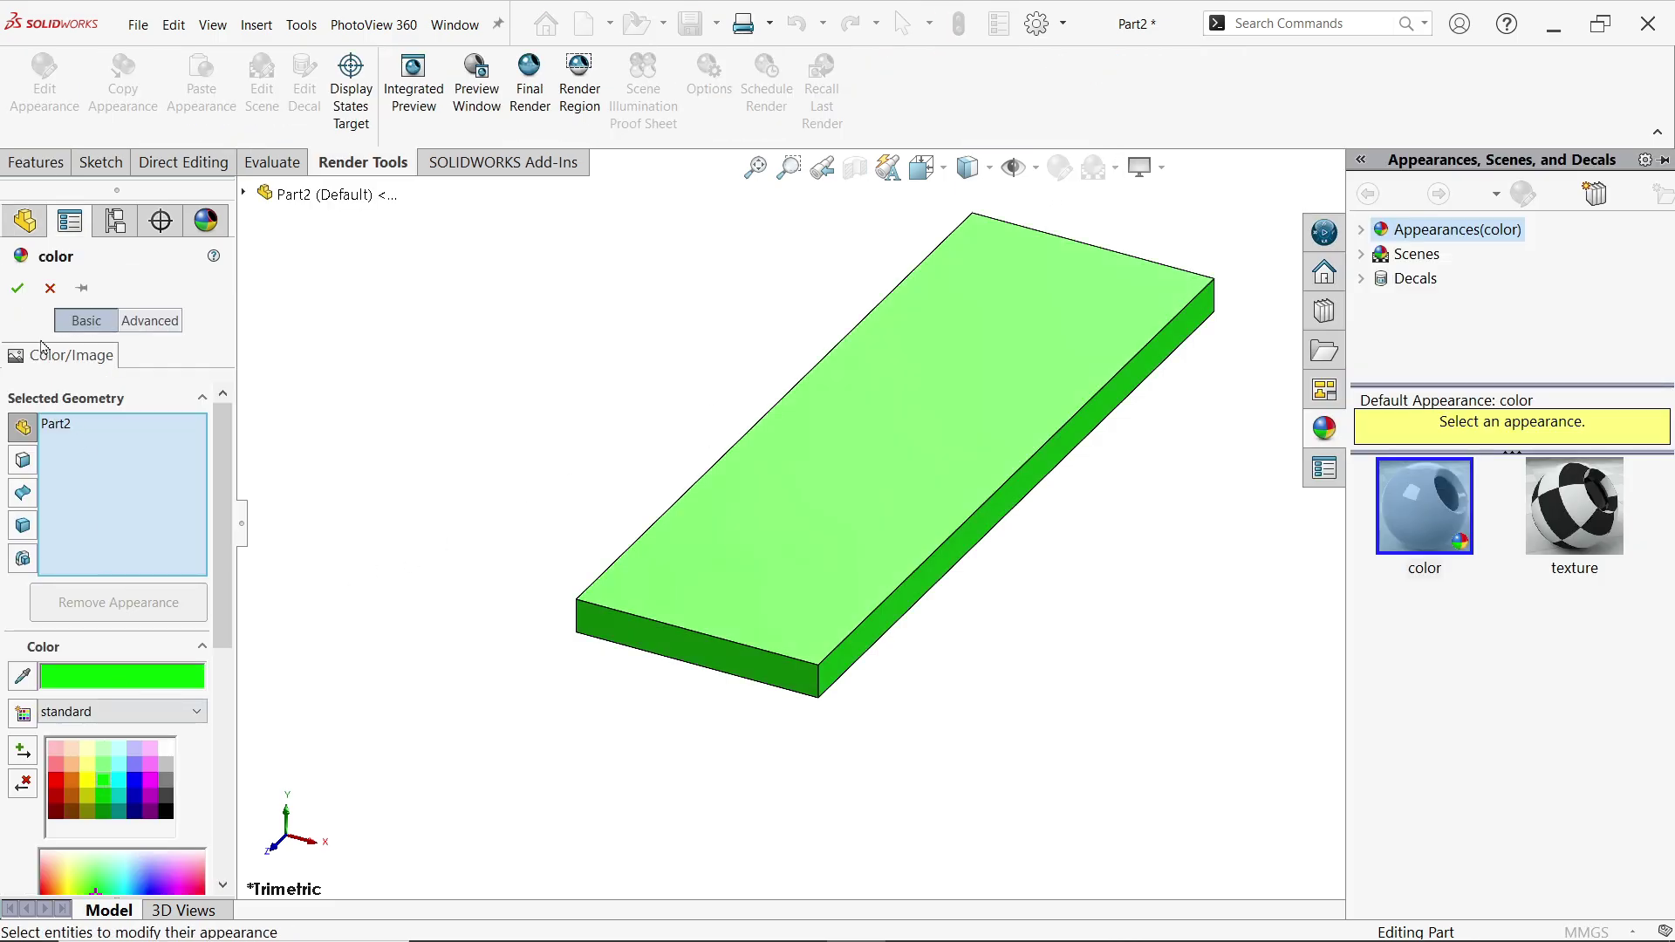
{"action": "left_click", "coordinate": [18, 288]}
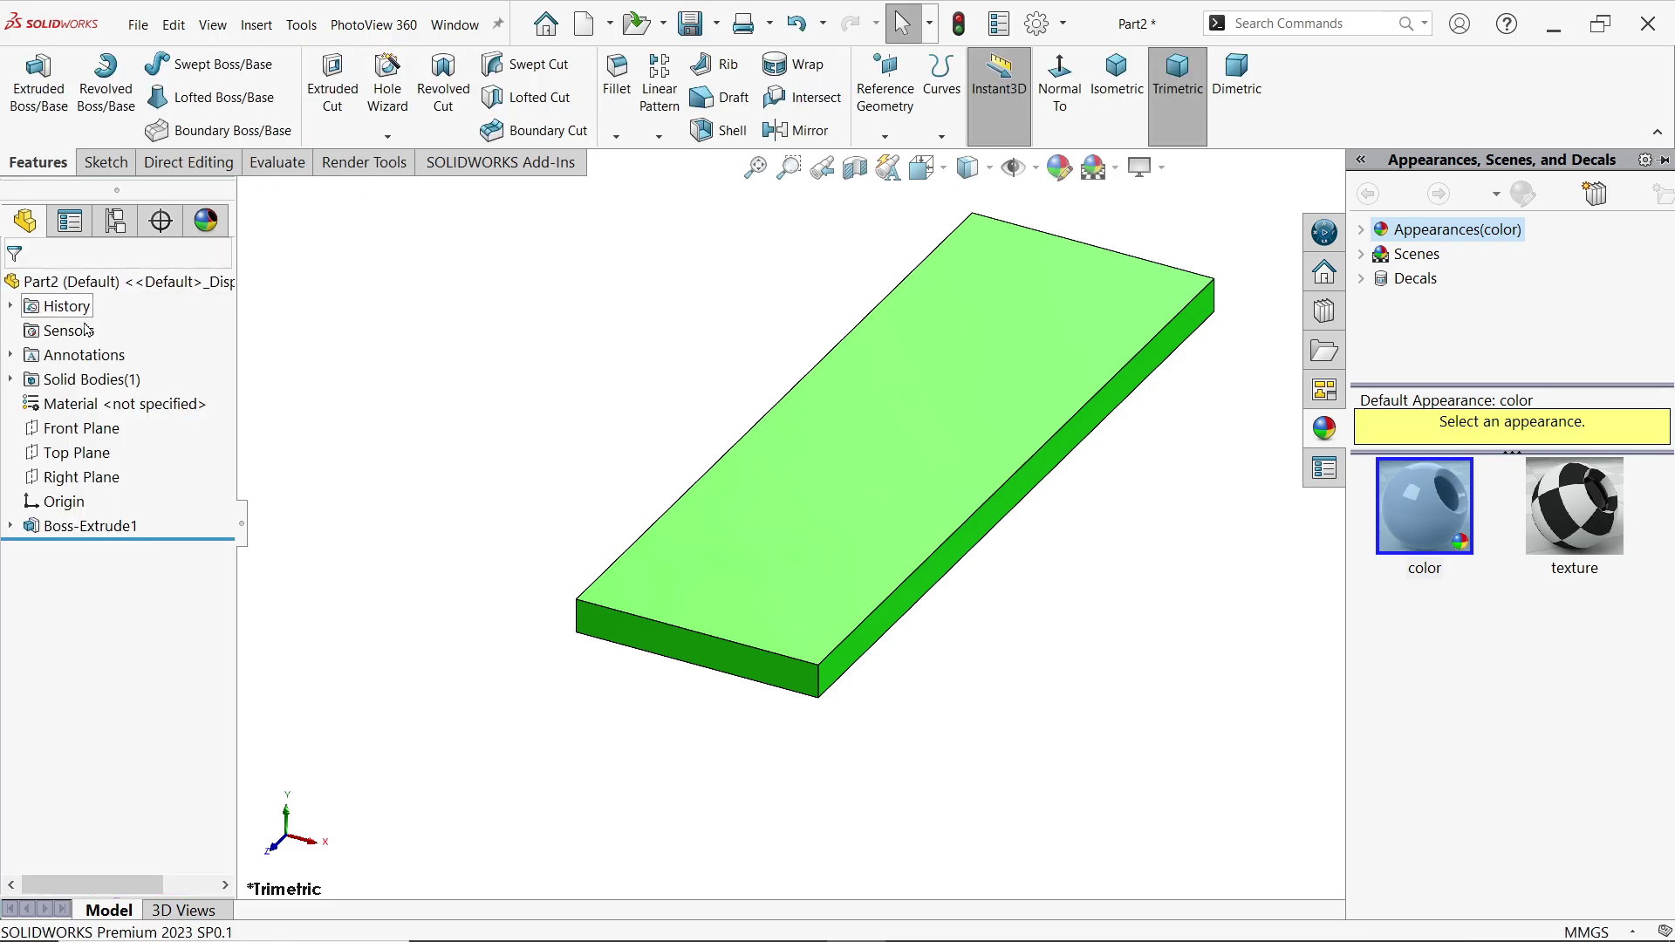
{"action": "left_click", "coordinate": [1031, 410]}
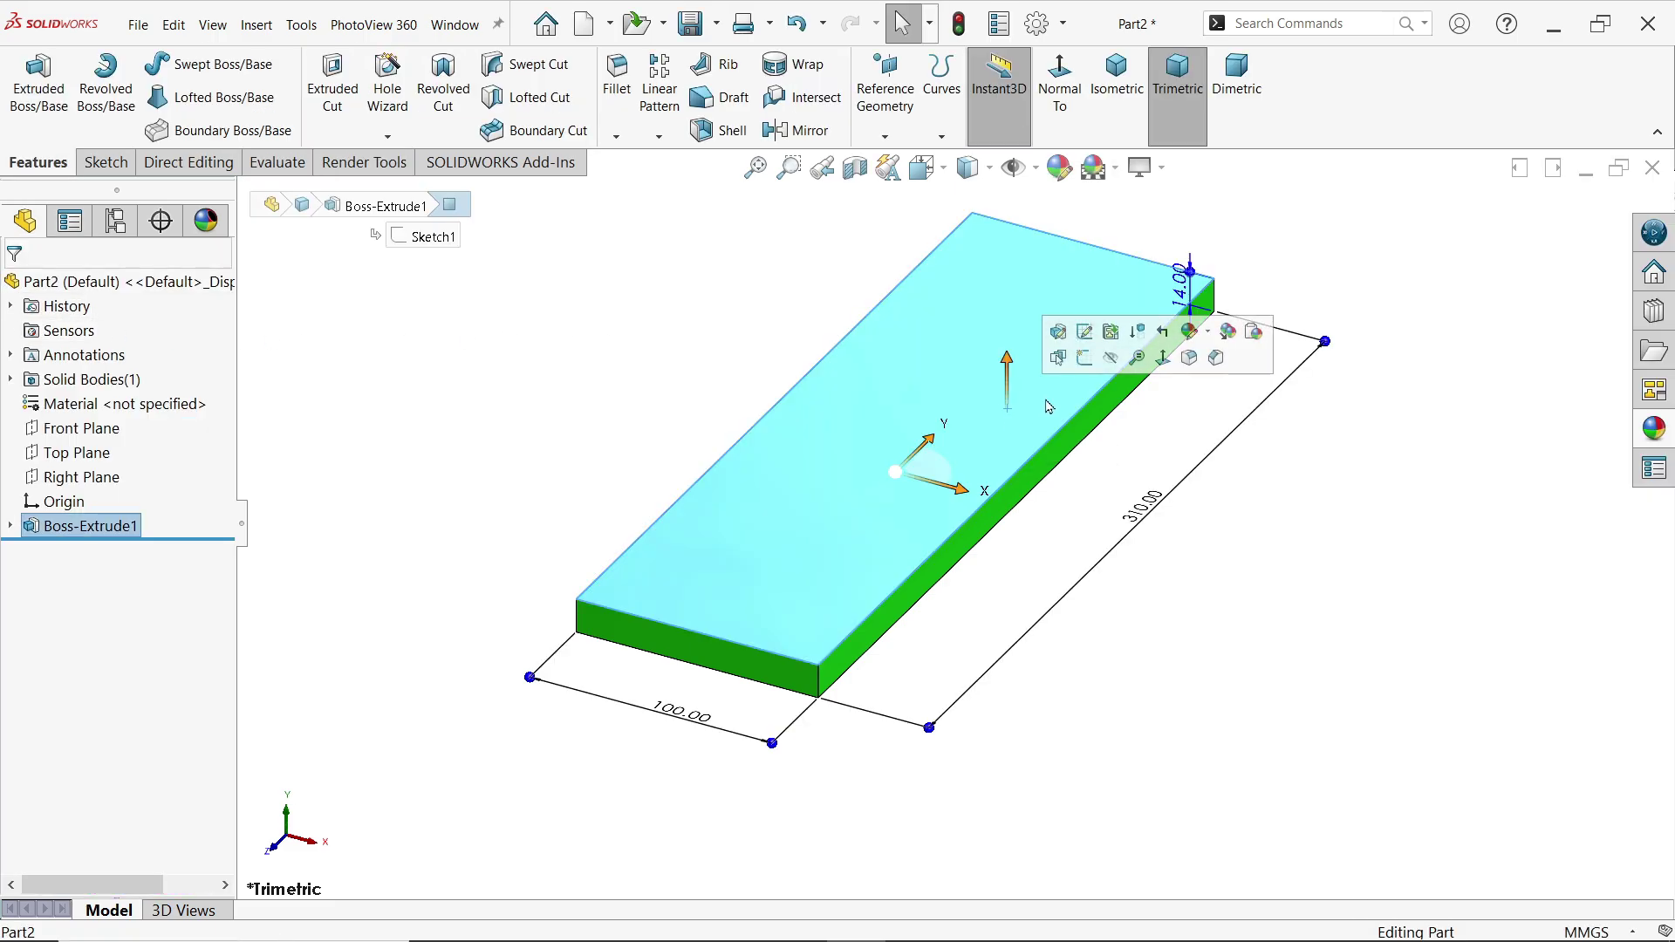
Sketch a narrow corner rectangle along the right edge of the plate's top face.
{"action": "left_click", "coordinate": [1085, 358]}
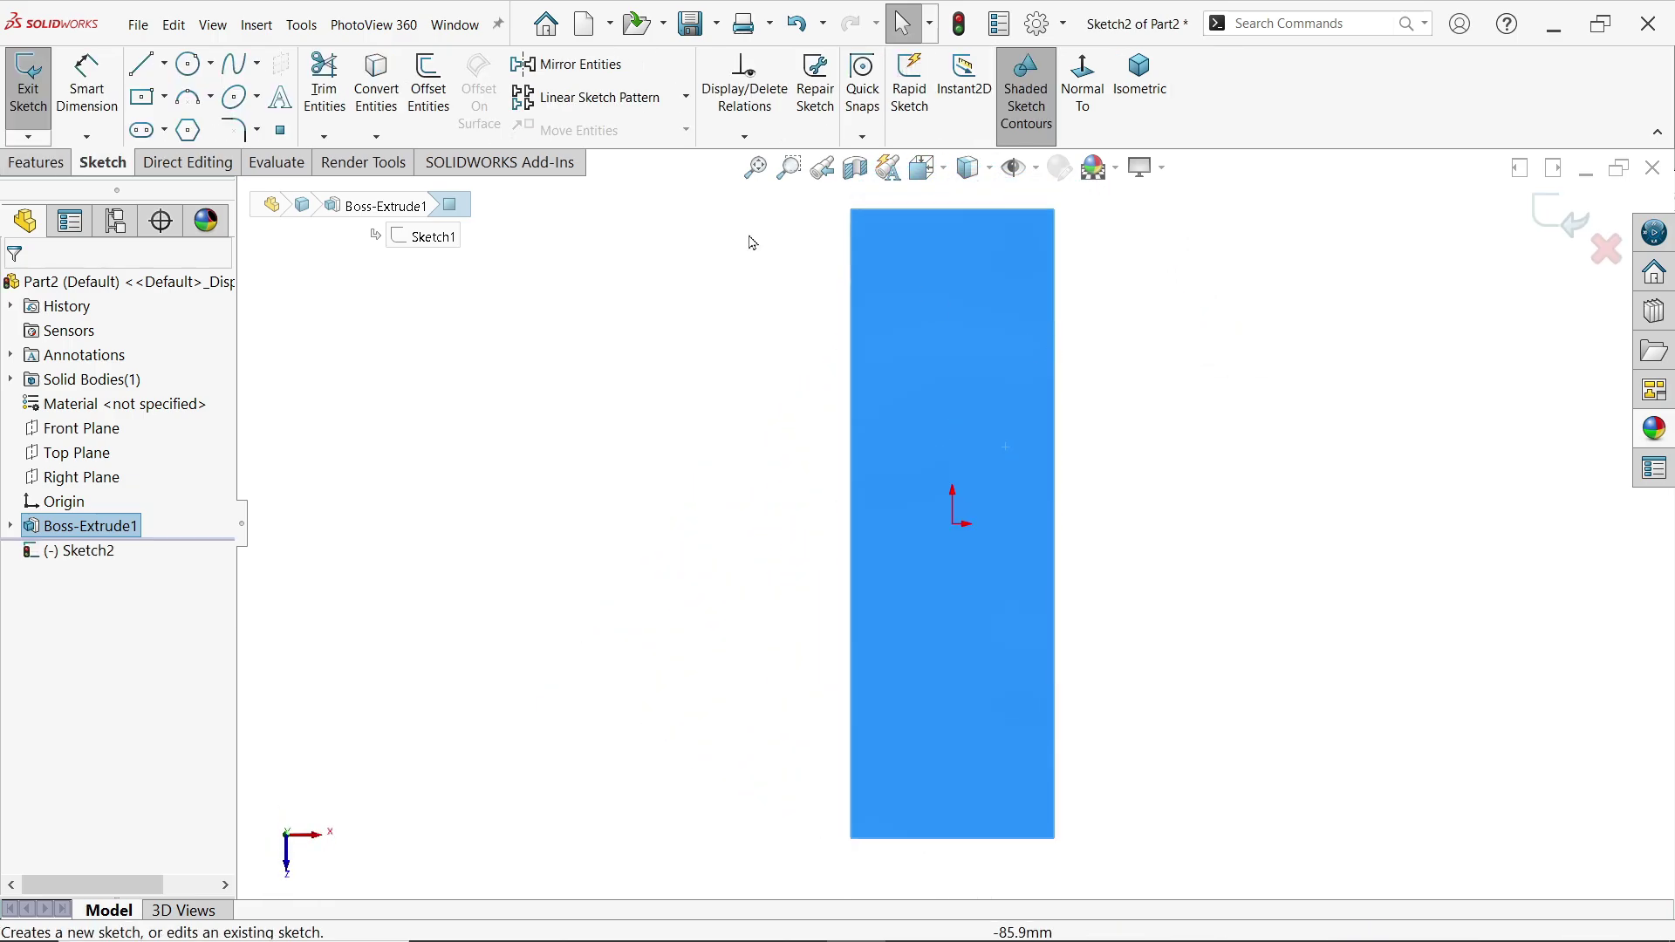
{"action": "left_click", "coordinate": [164, 96]}
{"action": "left_click", "coordinate": [189, 137]}
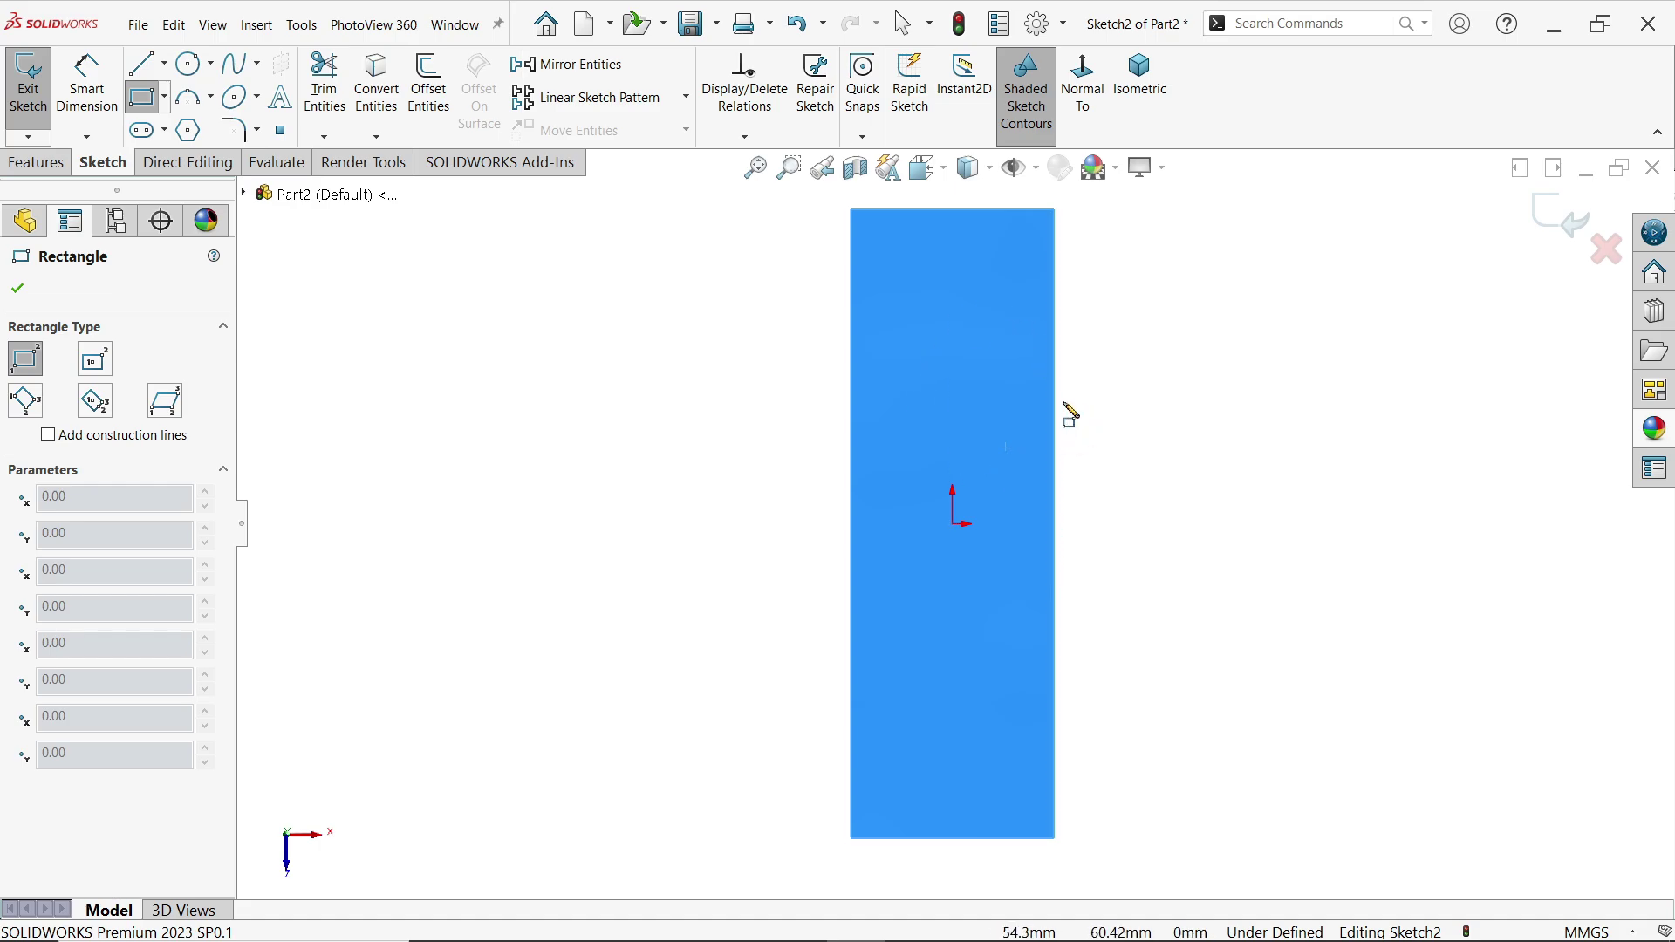
{"action": "left_click", "coordinate": [1056, 397]}
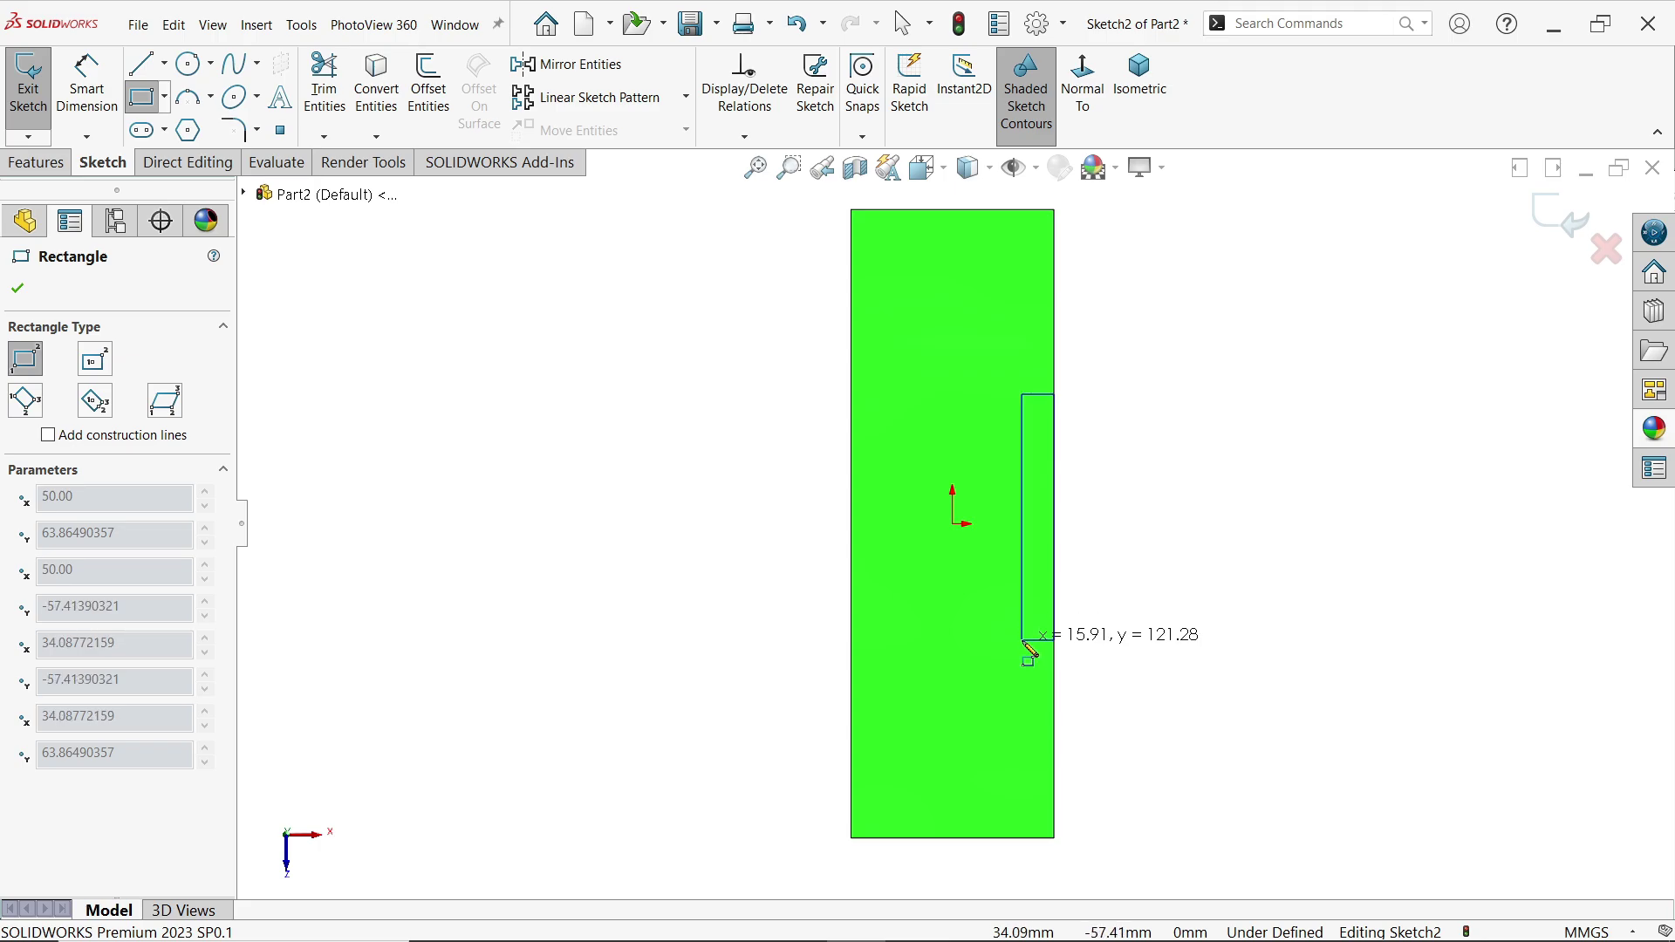
{"action": "left_click", "coordinate": [1024, 641]}
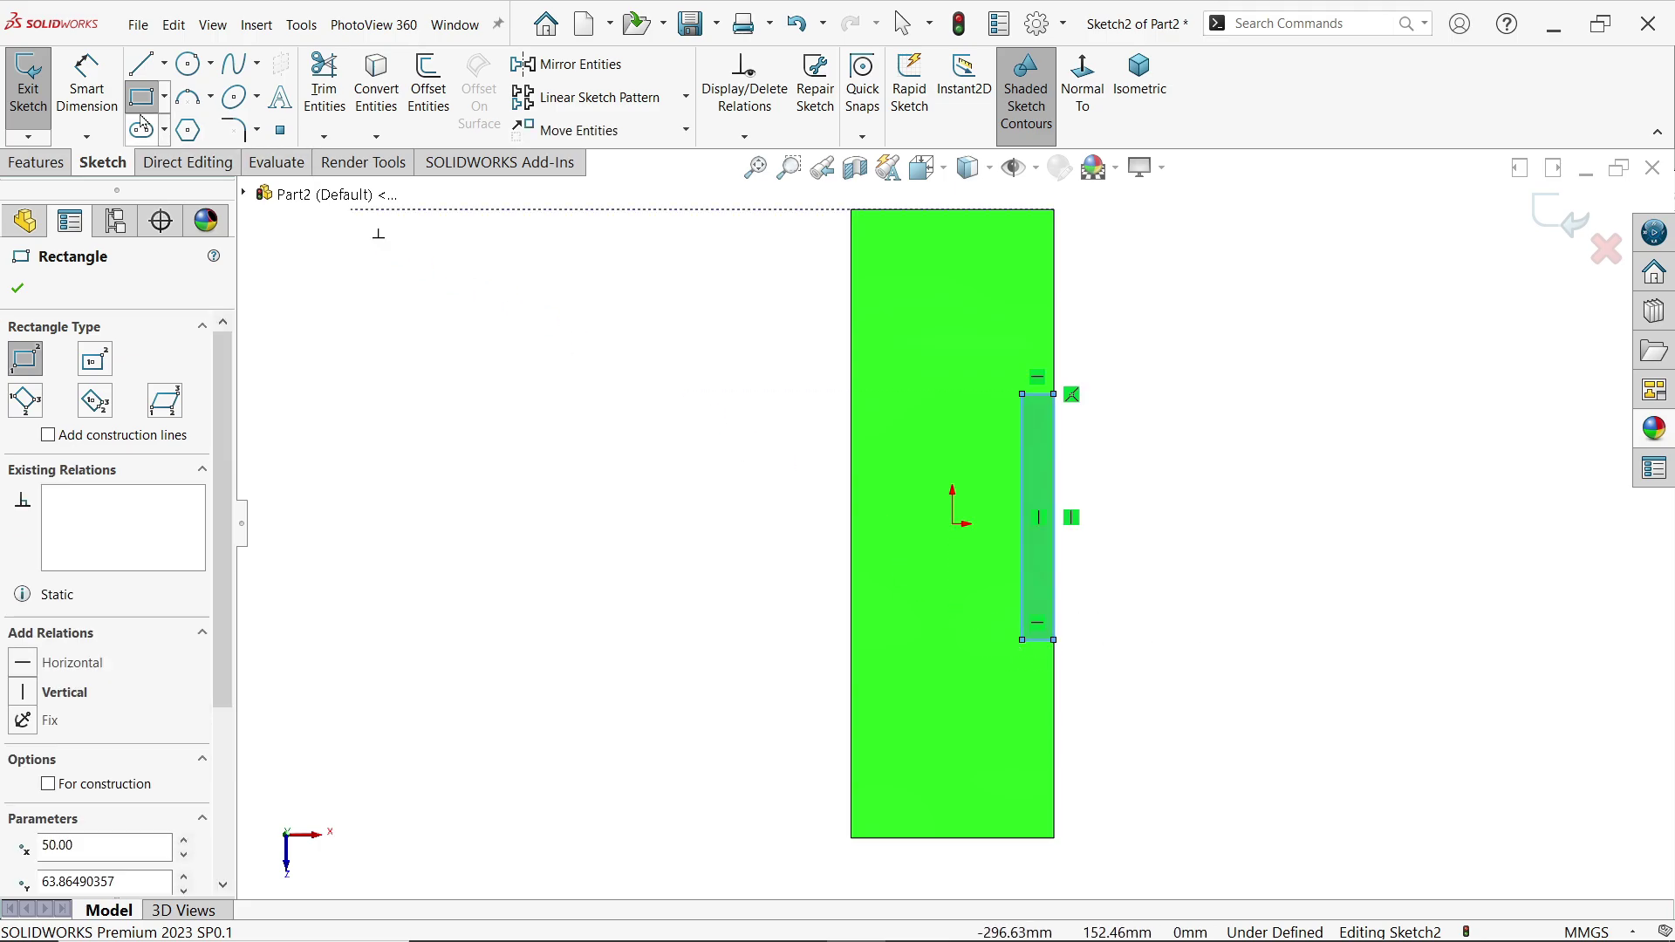
Dimension the rectangle 110 mm long and 100 mm from the plate's top edge.
{"action": "left_click", "coordinate": [87, 87]}
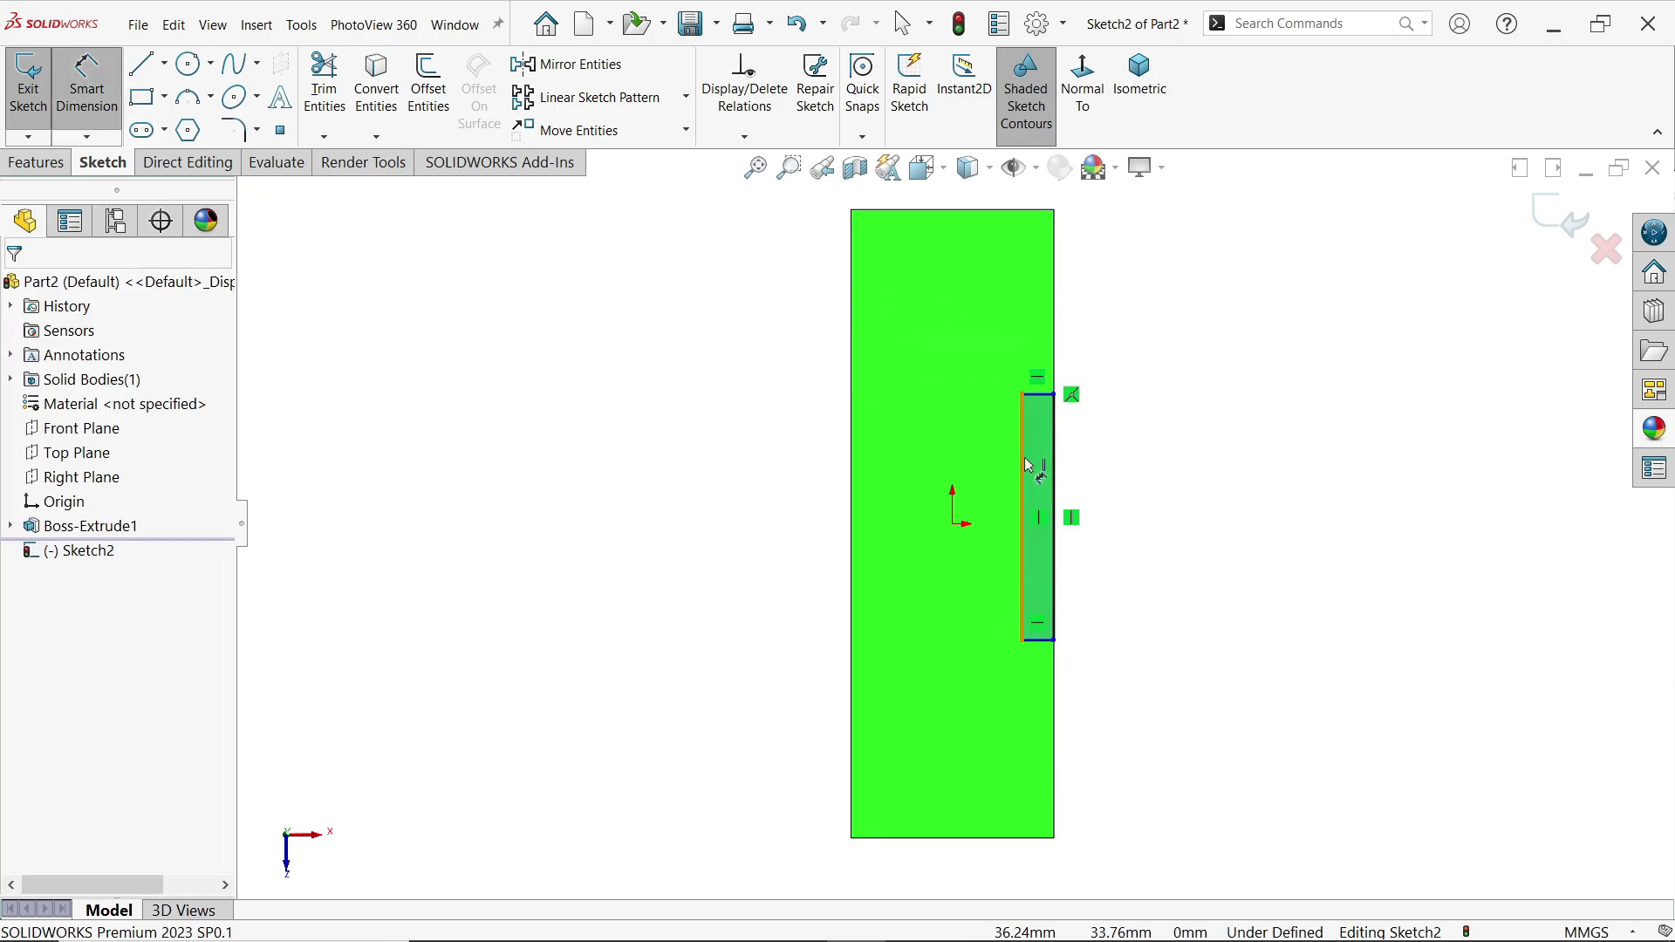
{"action": "left_click", "coordinate": [1052, 480]}
{"action": "left_click", "coordinate": [1126, 476]}
{"action": "type", "text": "110"}
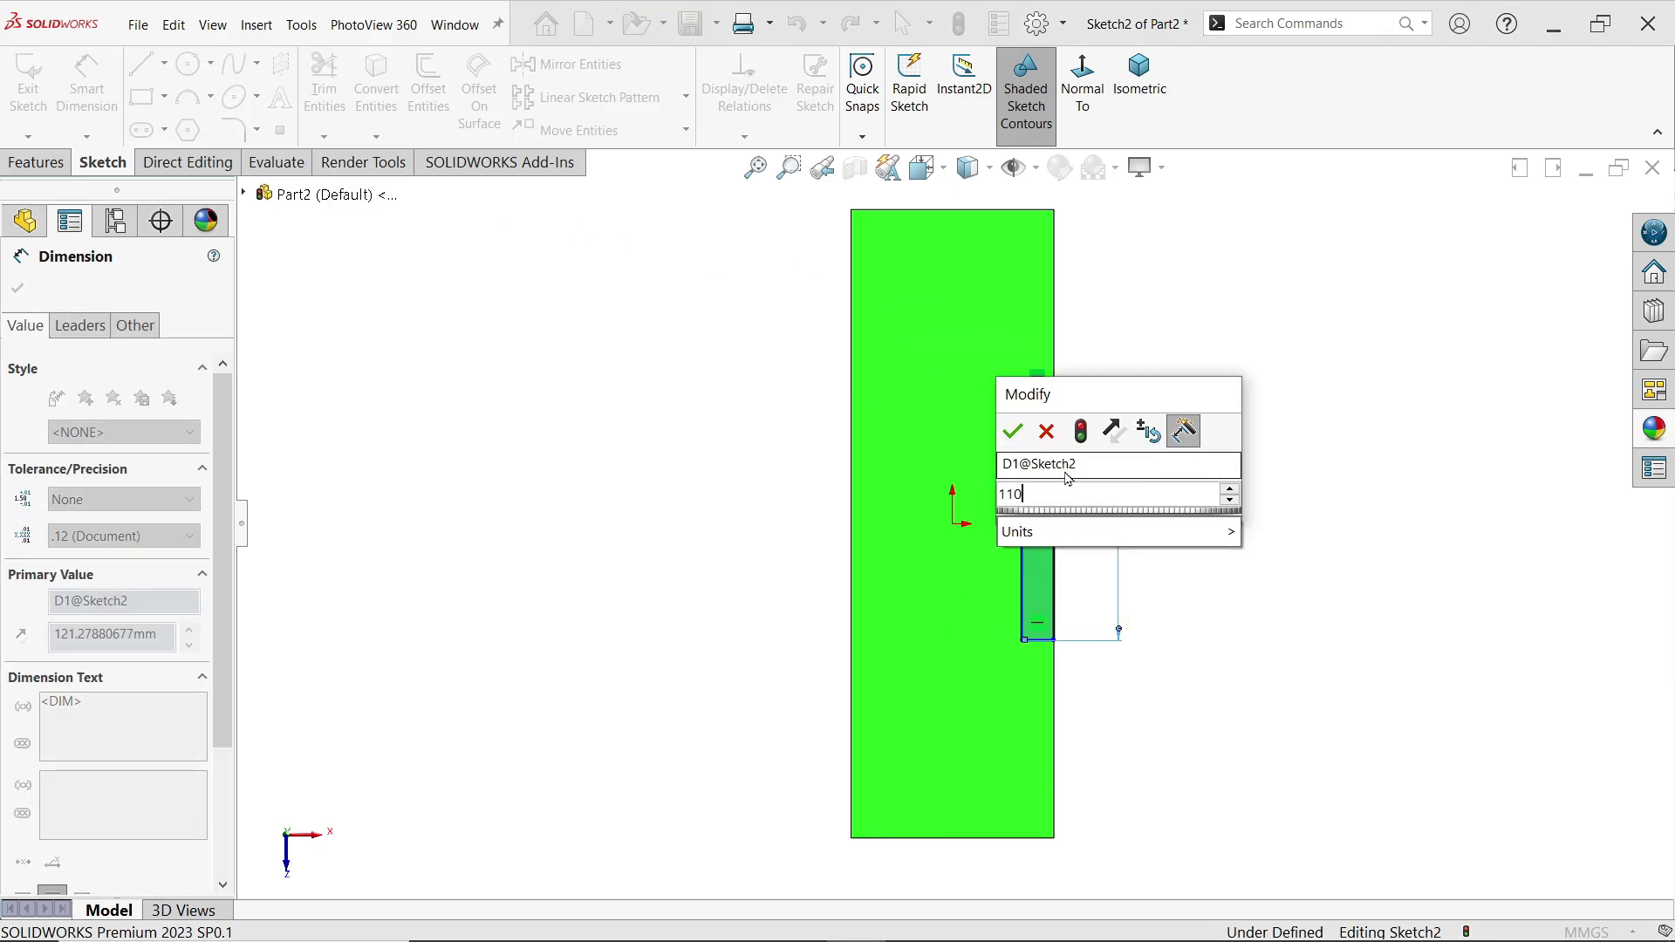
{"action": "left_click", "coordinate": [1013, 433]}
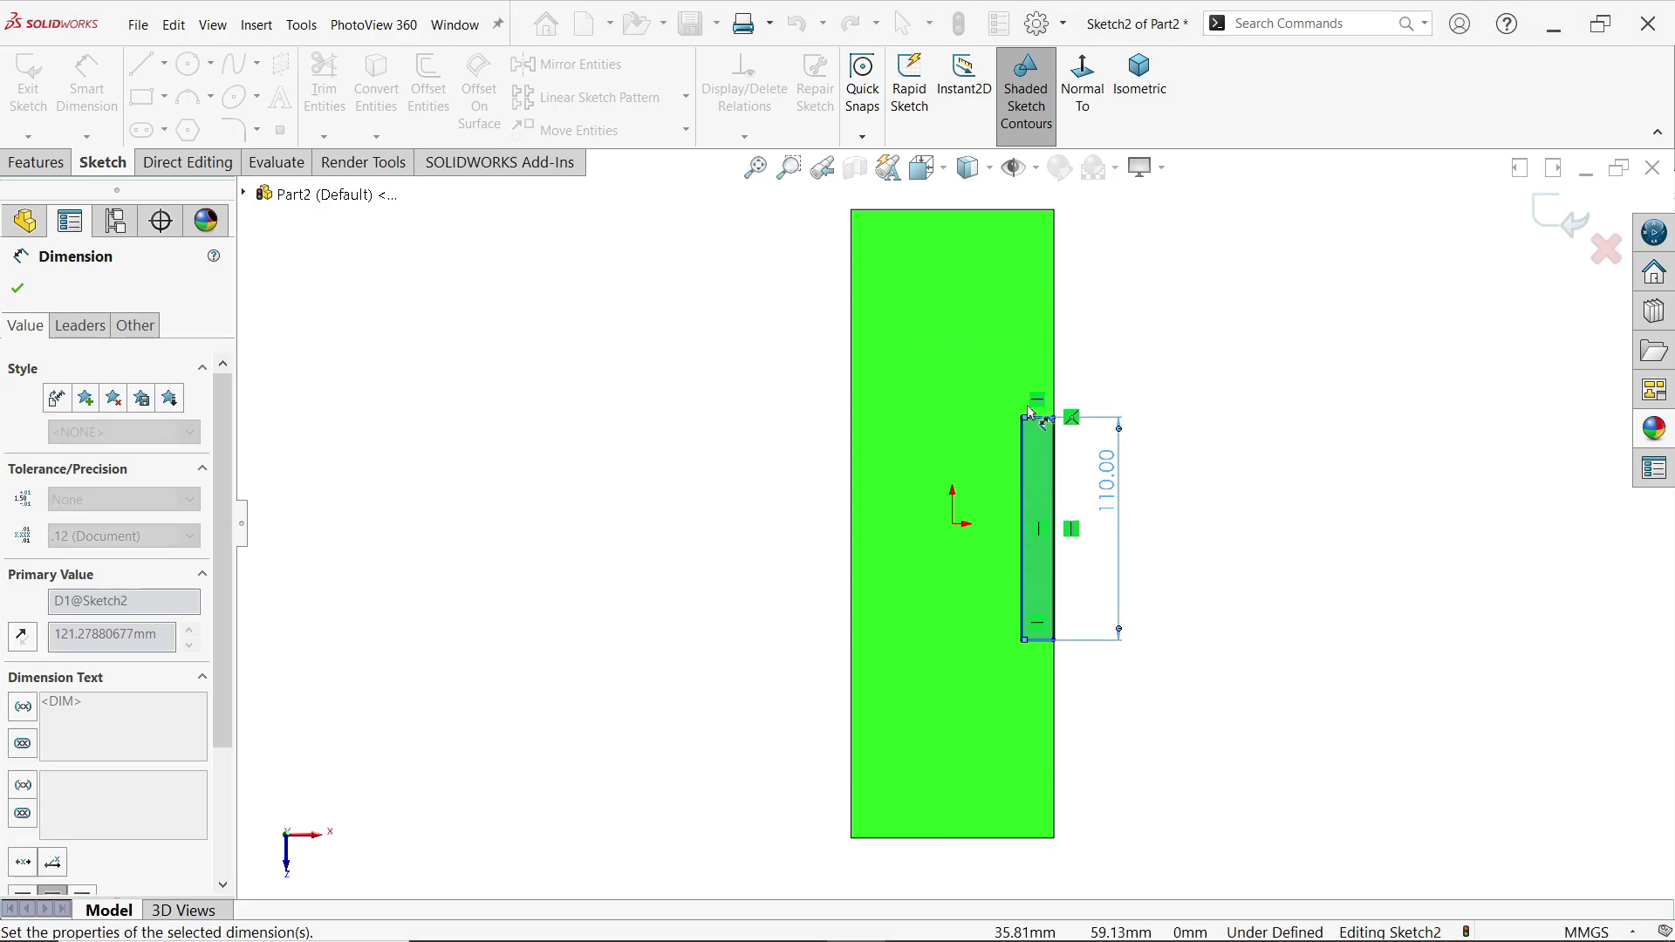
{"action": "left_click", "coordinate": [1040, 418]}
{"action": "left_click", "coordinate": [1016, 210]}
{"action": "left_click", "coordinate": [1126, 261]}
{"action": "type", "text": "100"}
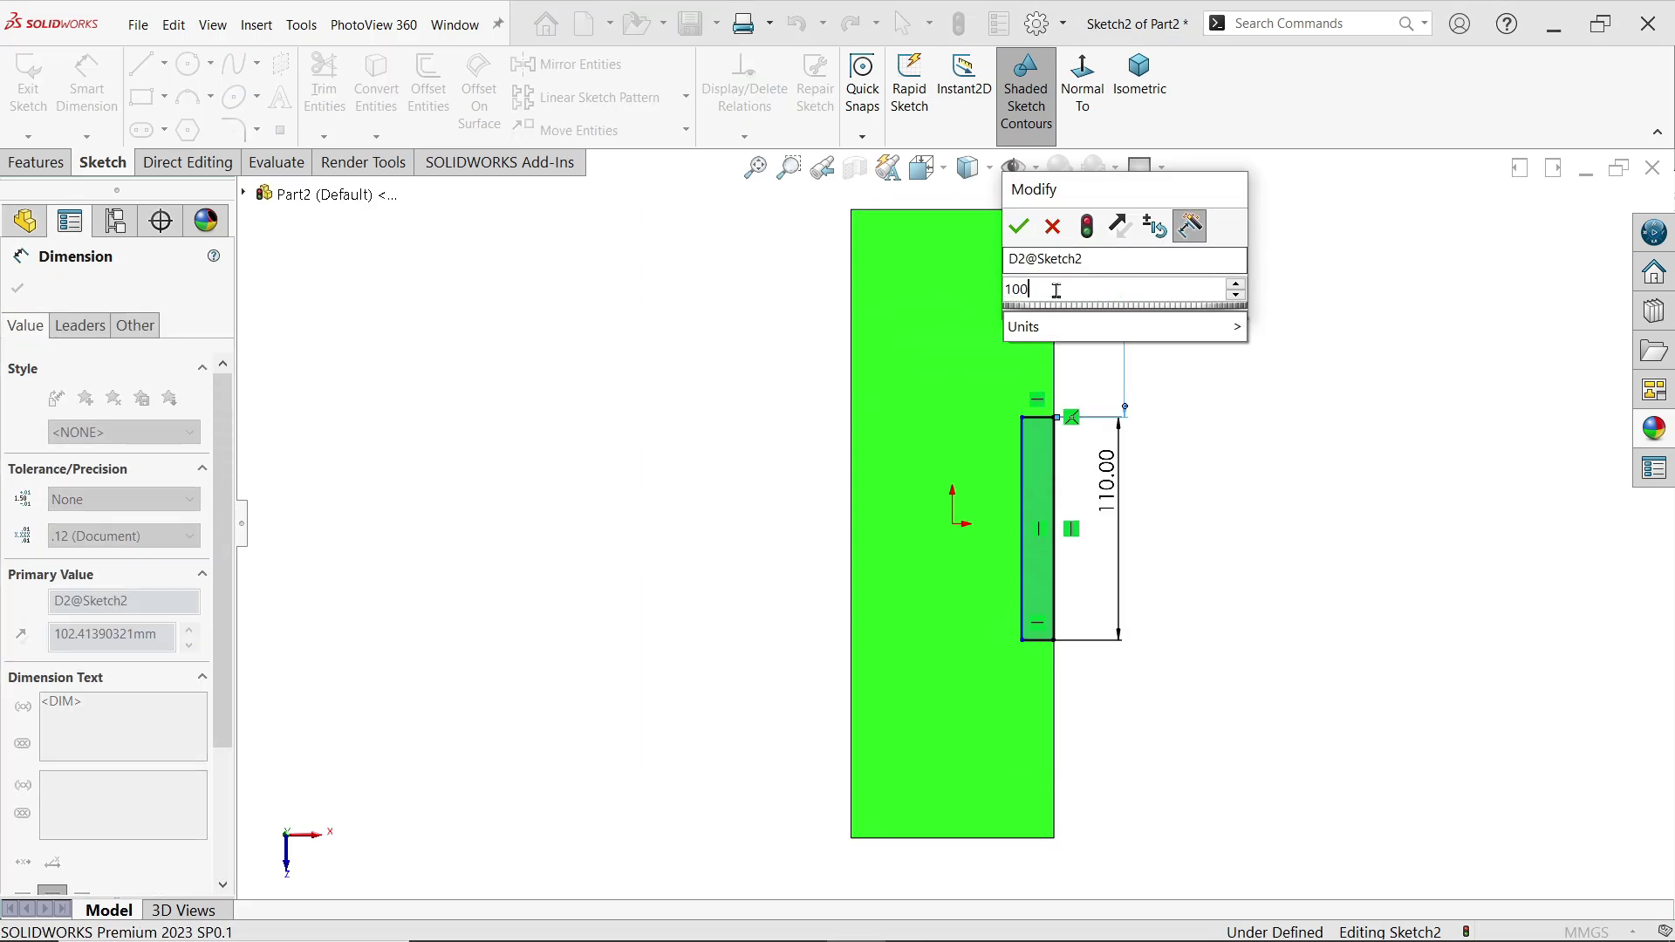
{"action": "key", "text": "Return"}
Set the rectangle's width to 12 mm and exit the sketch in isometric view.
{"action": "scroll", "coordinate": [1075, 376], "scroll_direction": "down", "scroll_amount": 5}
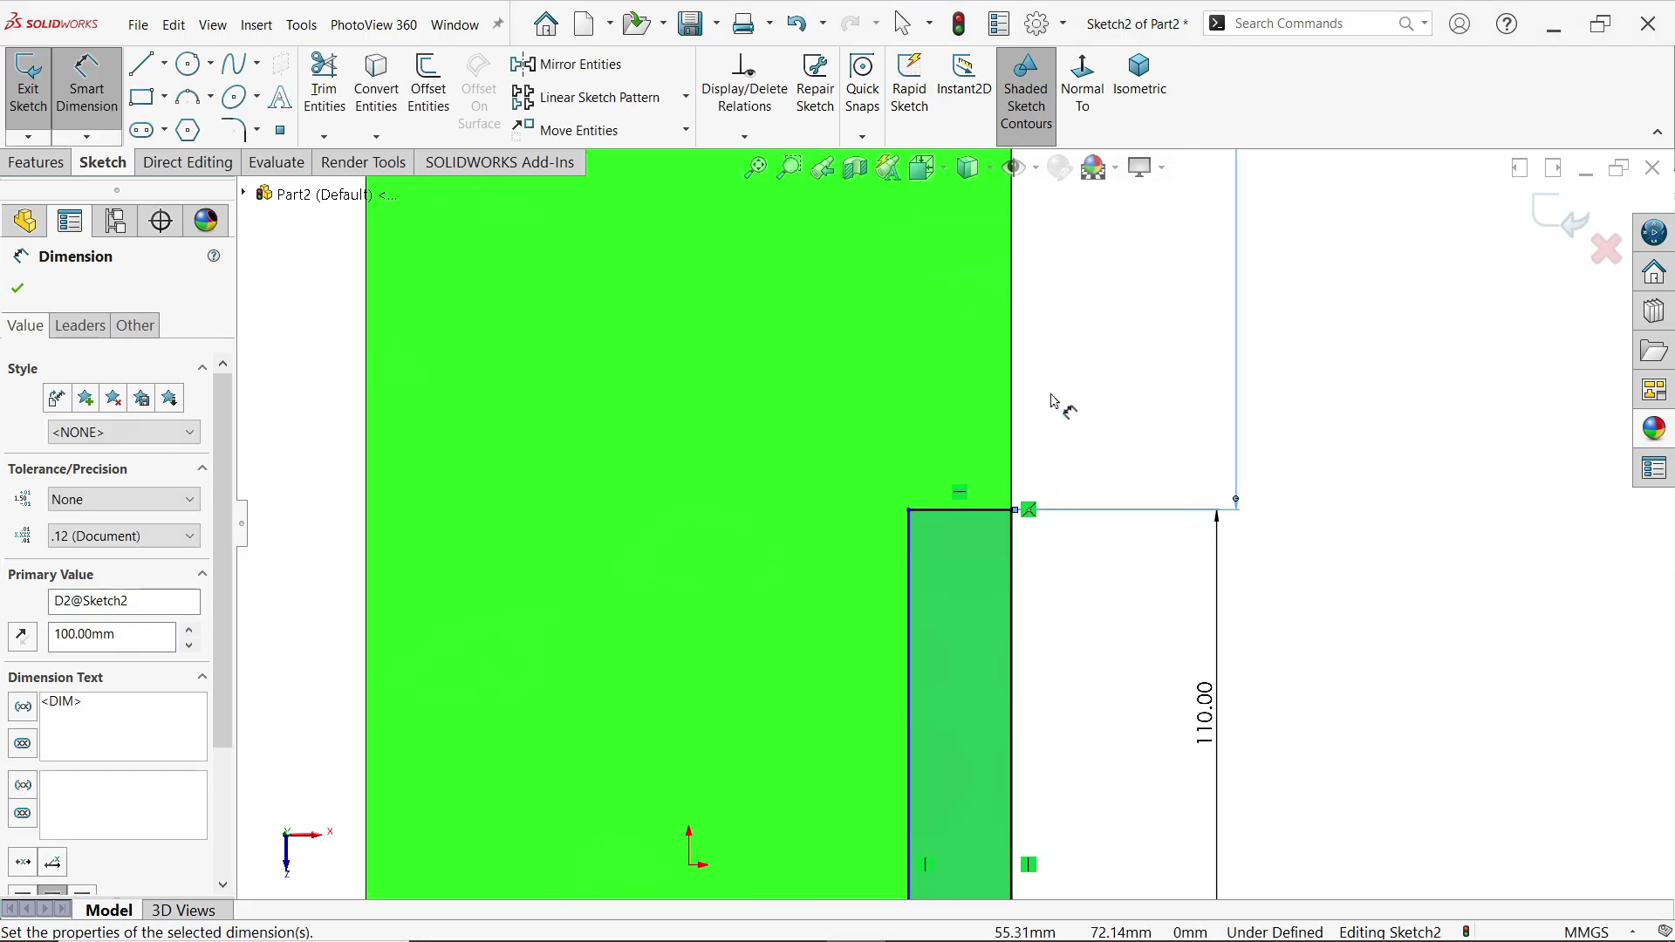
{"action": "left_click", "coordinate": [985, 509]}
{"action": "left_click", "coordinate": [964, 403]}
{"action": "type", "text": "12"}
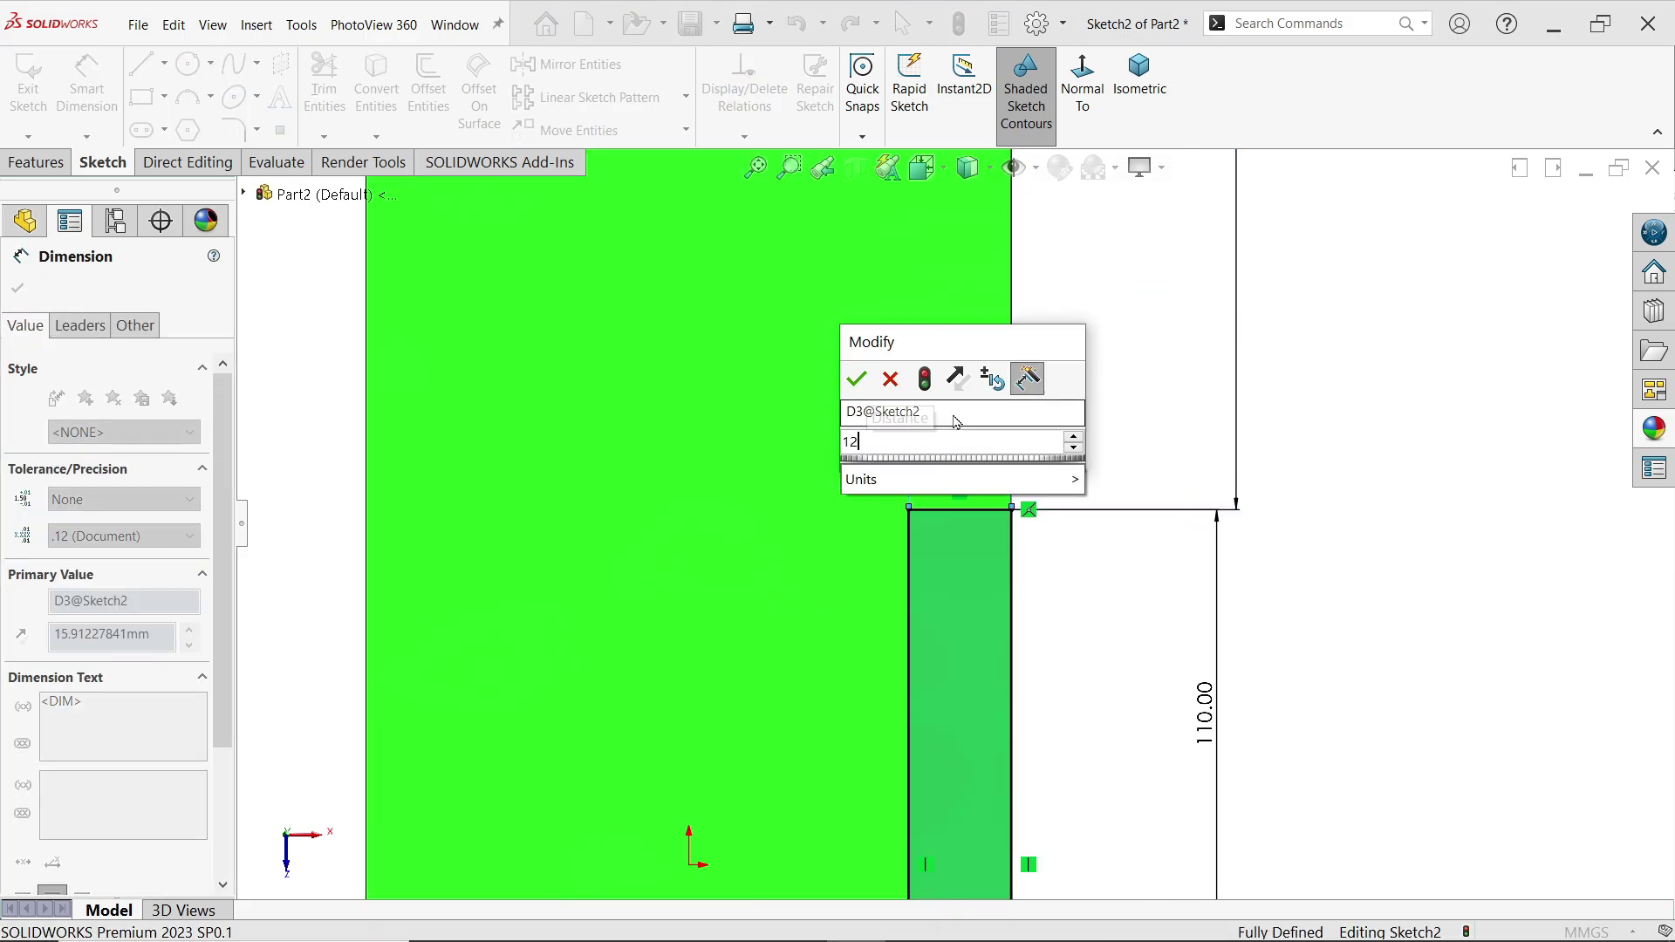
{"action": "left_click", "coordinate": [857, 380]}
{"action": "left_click", "coordinate": [1142, 87]}
{"action": "scroll", "coordinate": [1069, 537], "scroll_direction": "down", "scroll_amount": 3}
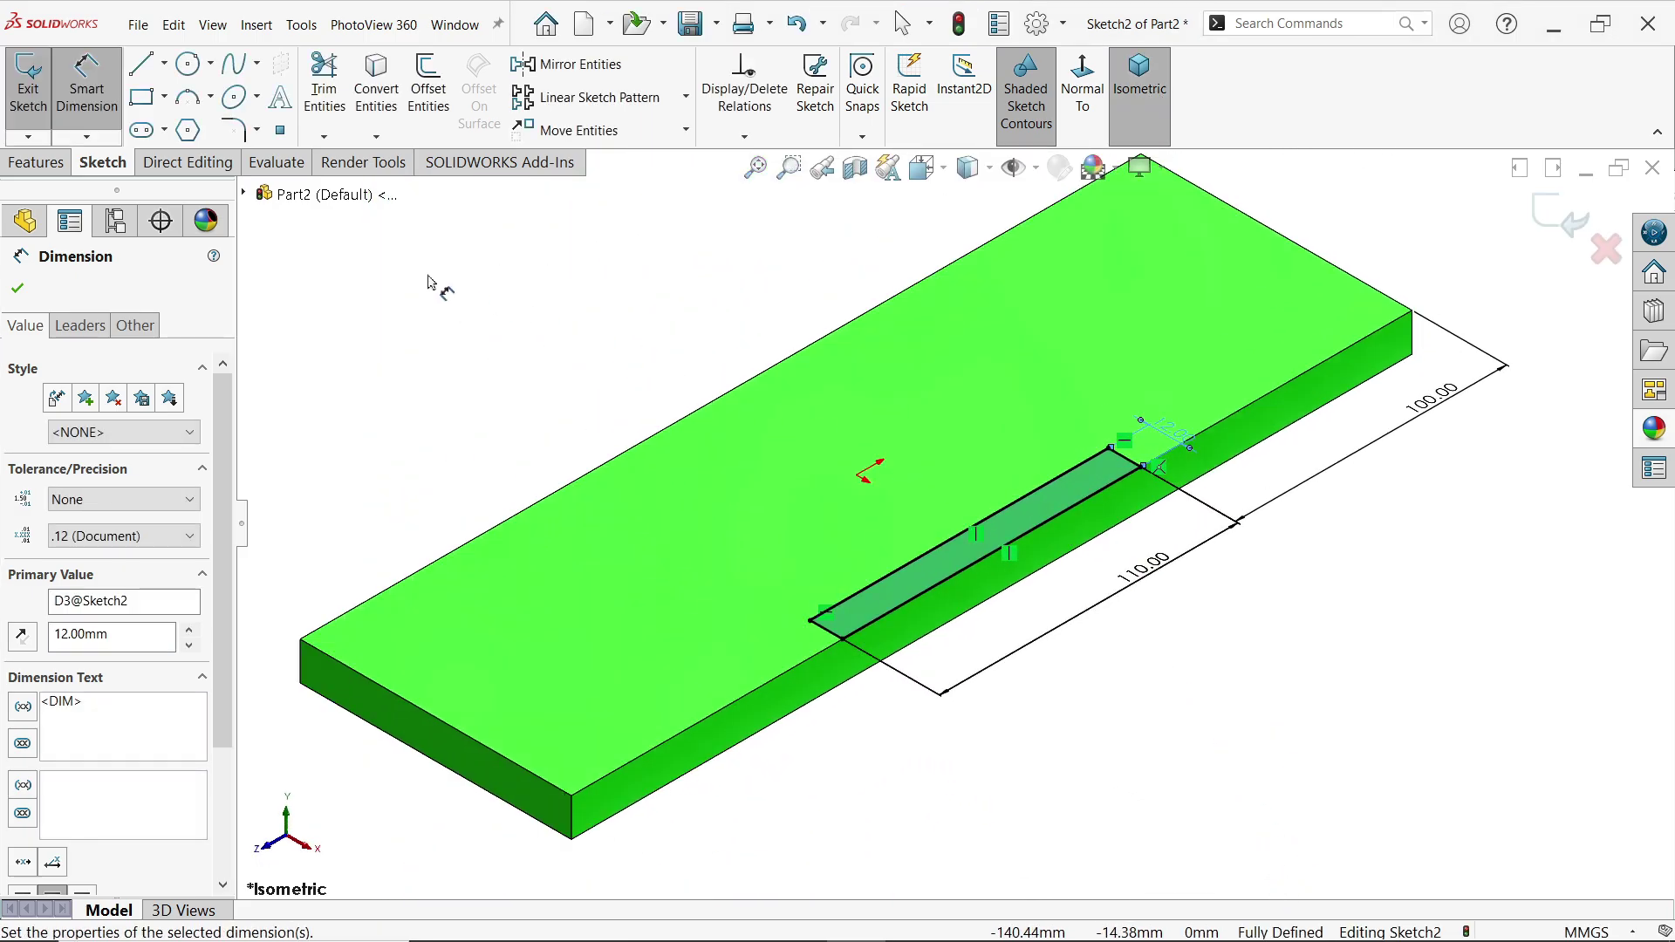
{"action": "key", "text": "ctrl+b"}
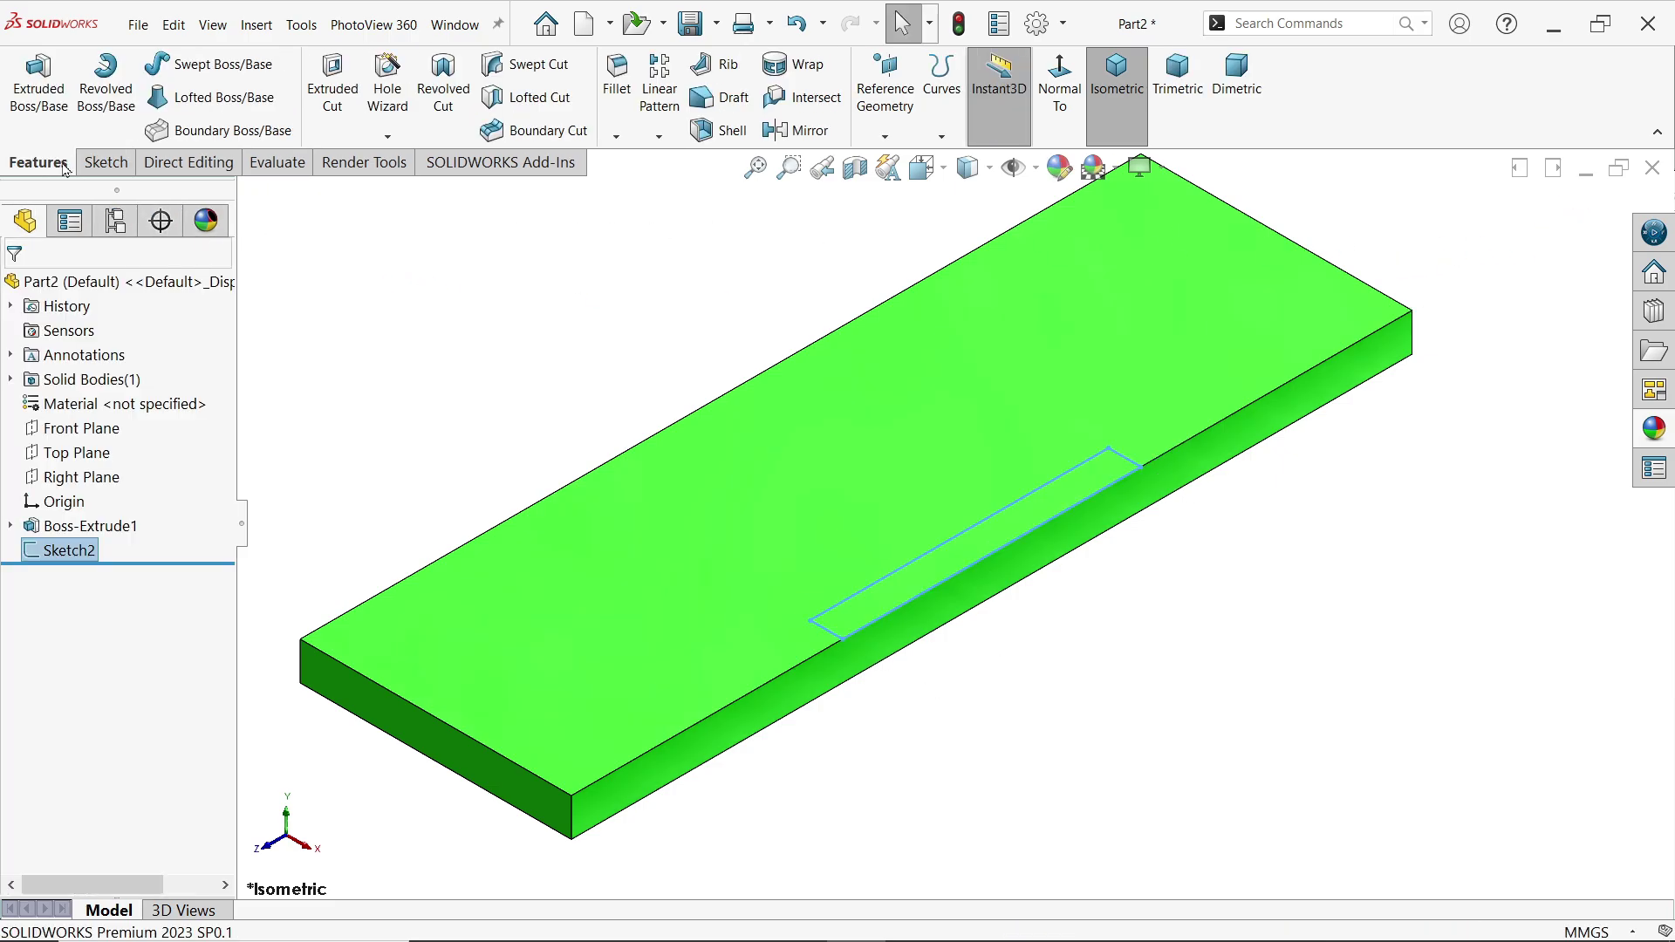
Extruded-cut the 12 × 110 mm rectangle Through All to notch the plate's edge.
{"action": "left_click", "coordinate": [330, 103]}
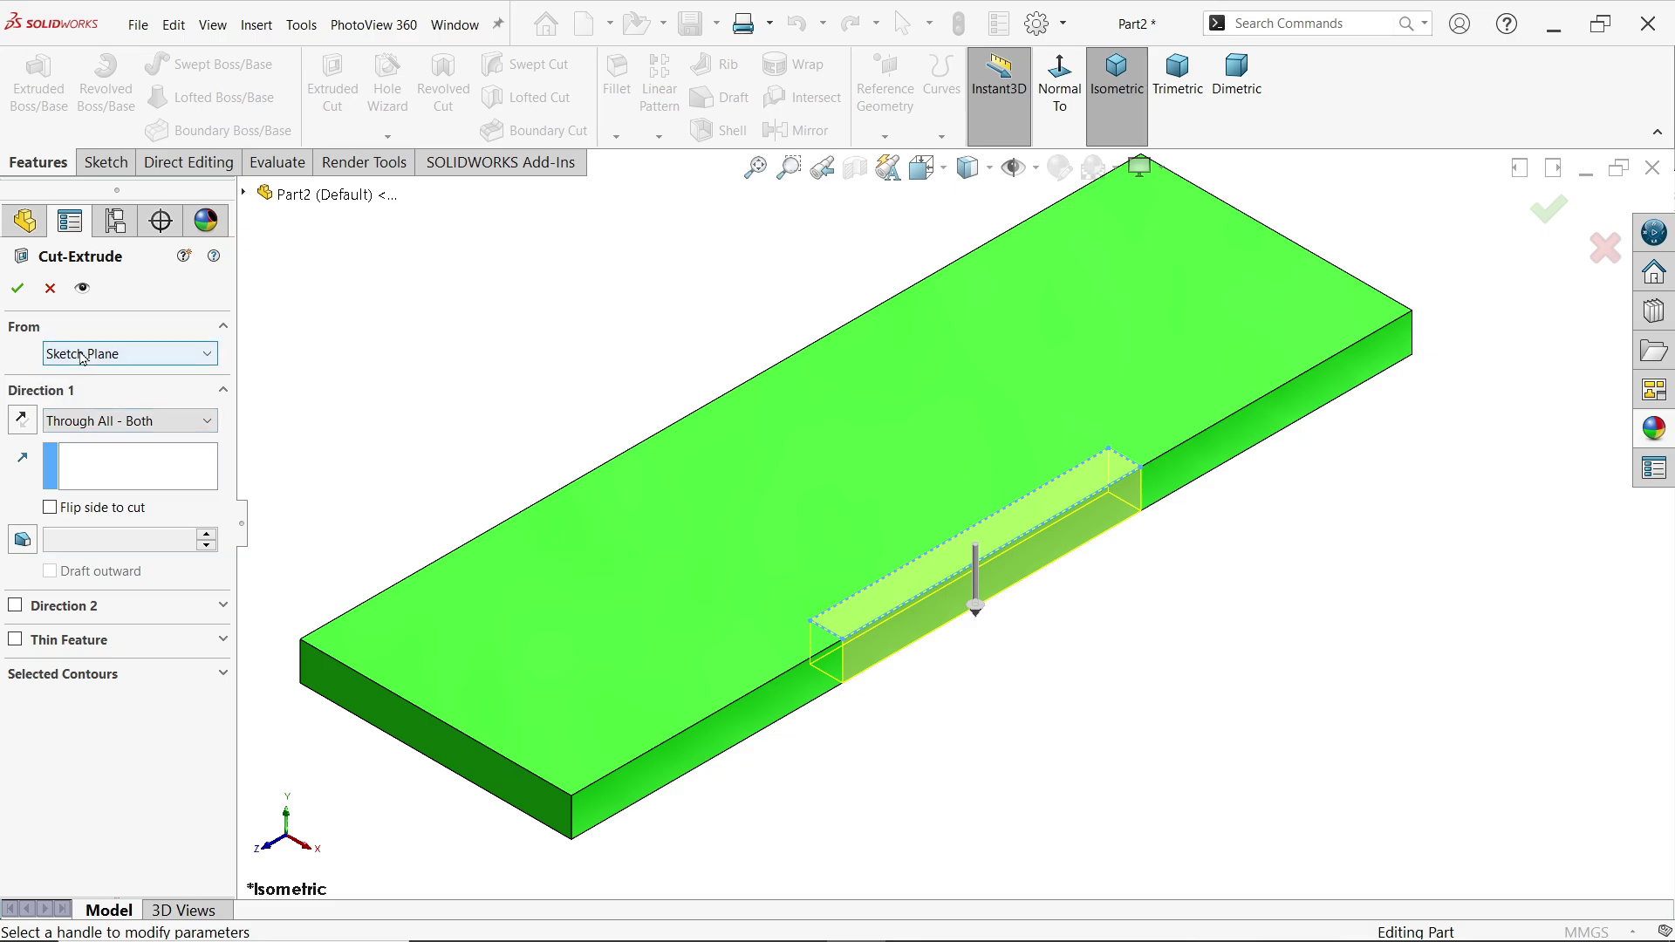
{"action": "left_click", "coordinate": [78, 428]}
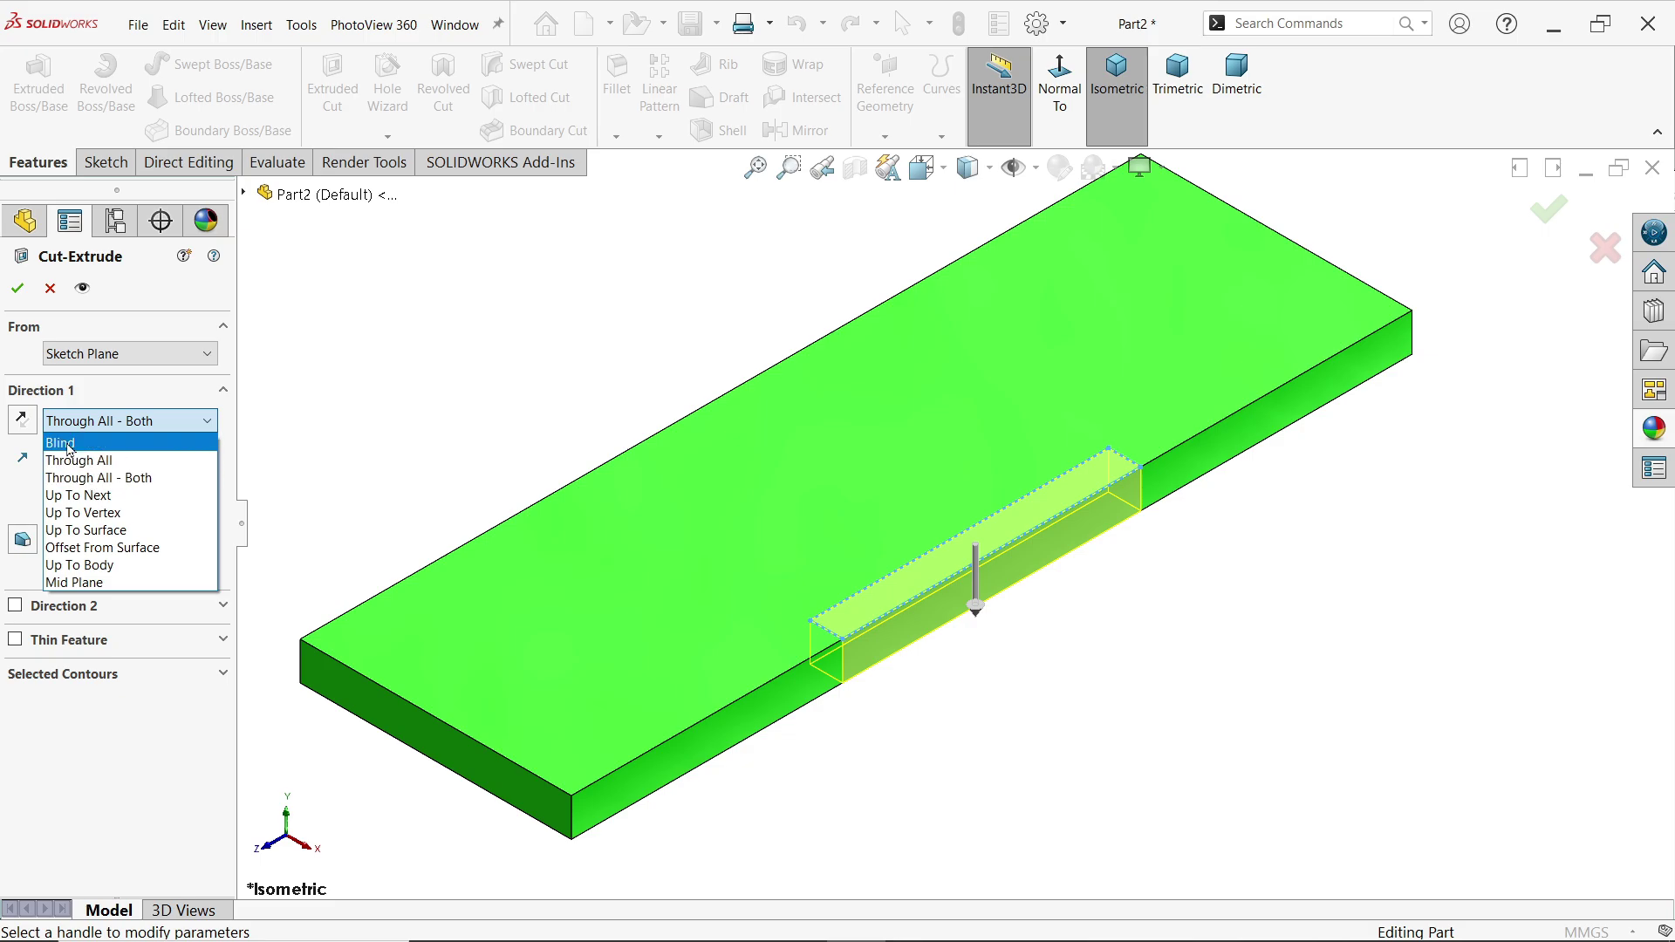
{"action": "left_click", "coordinate": [70, 449]}
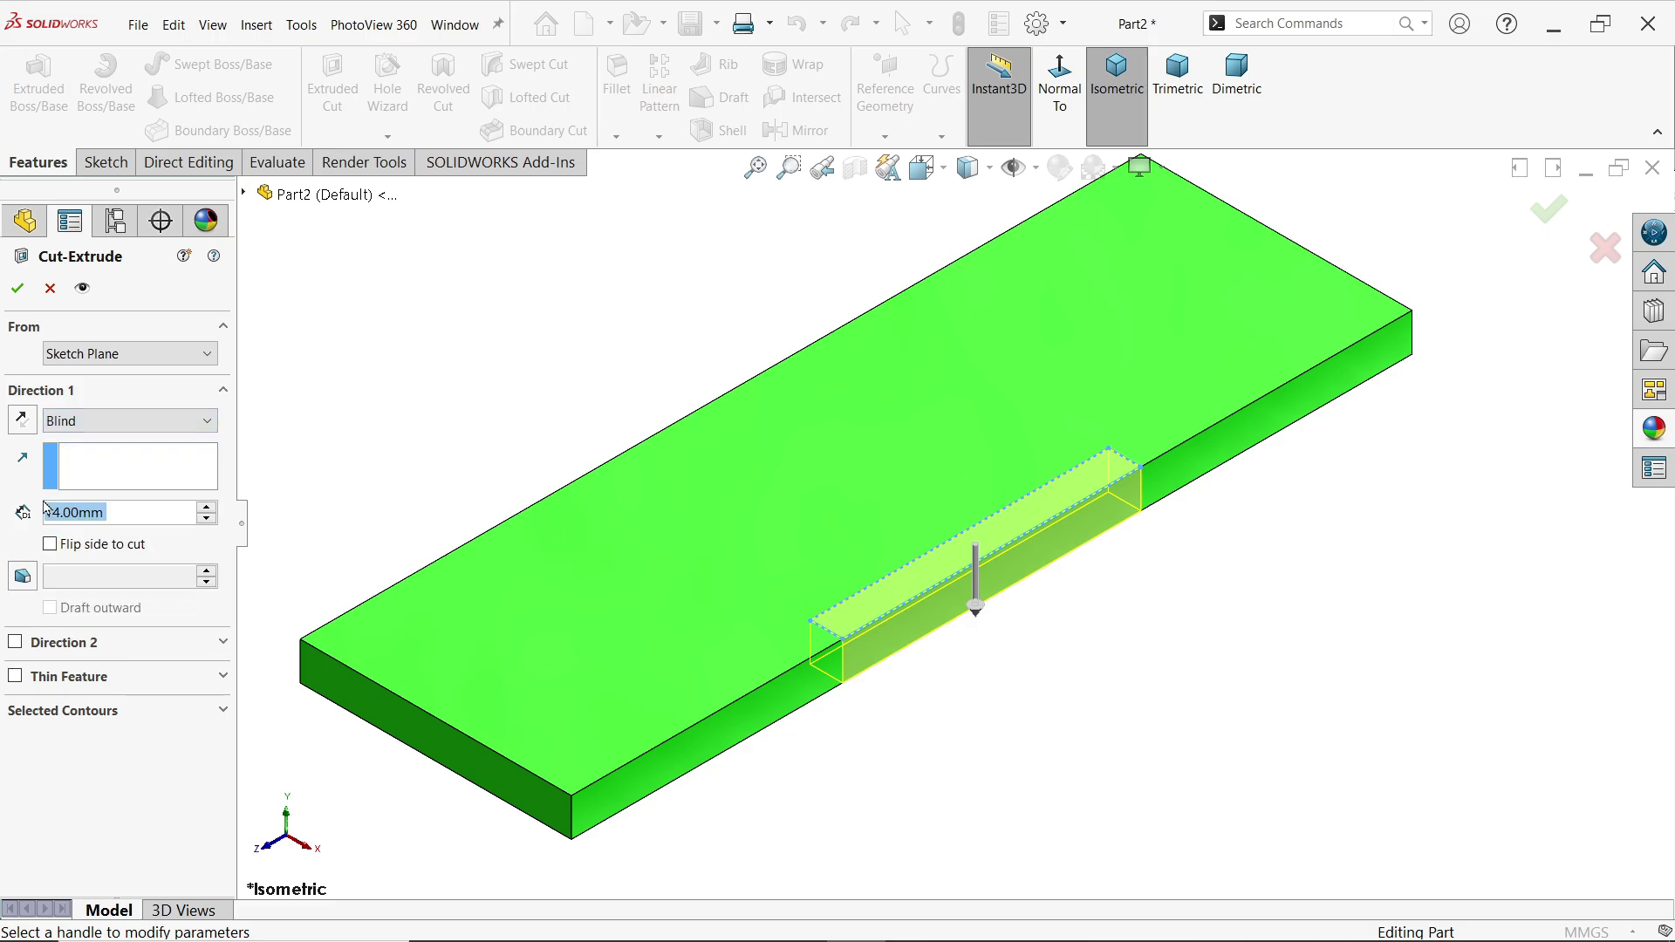
{"action": "left_click", "coordinate": [112, 423]}
{"action": "left_click", "coordinate": [112, 462]}
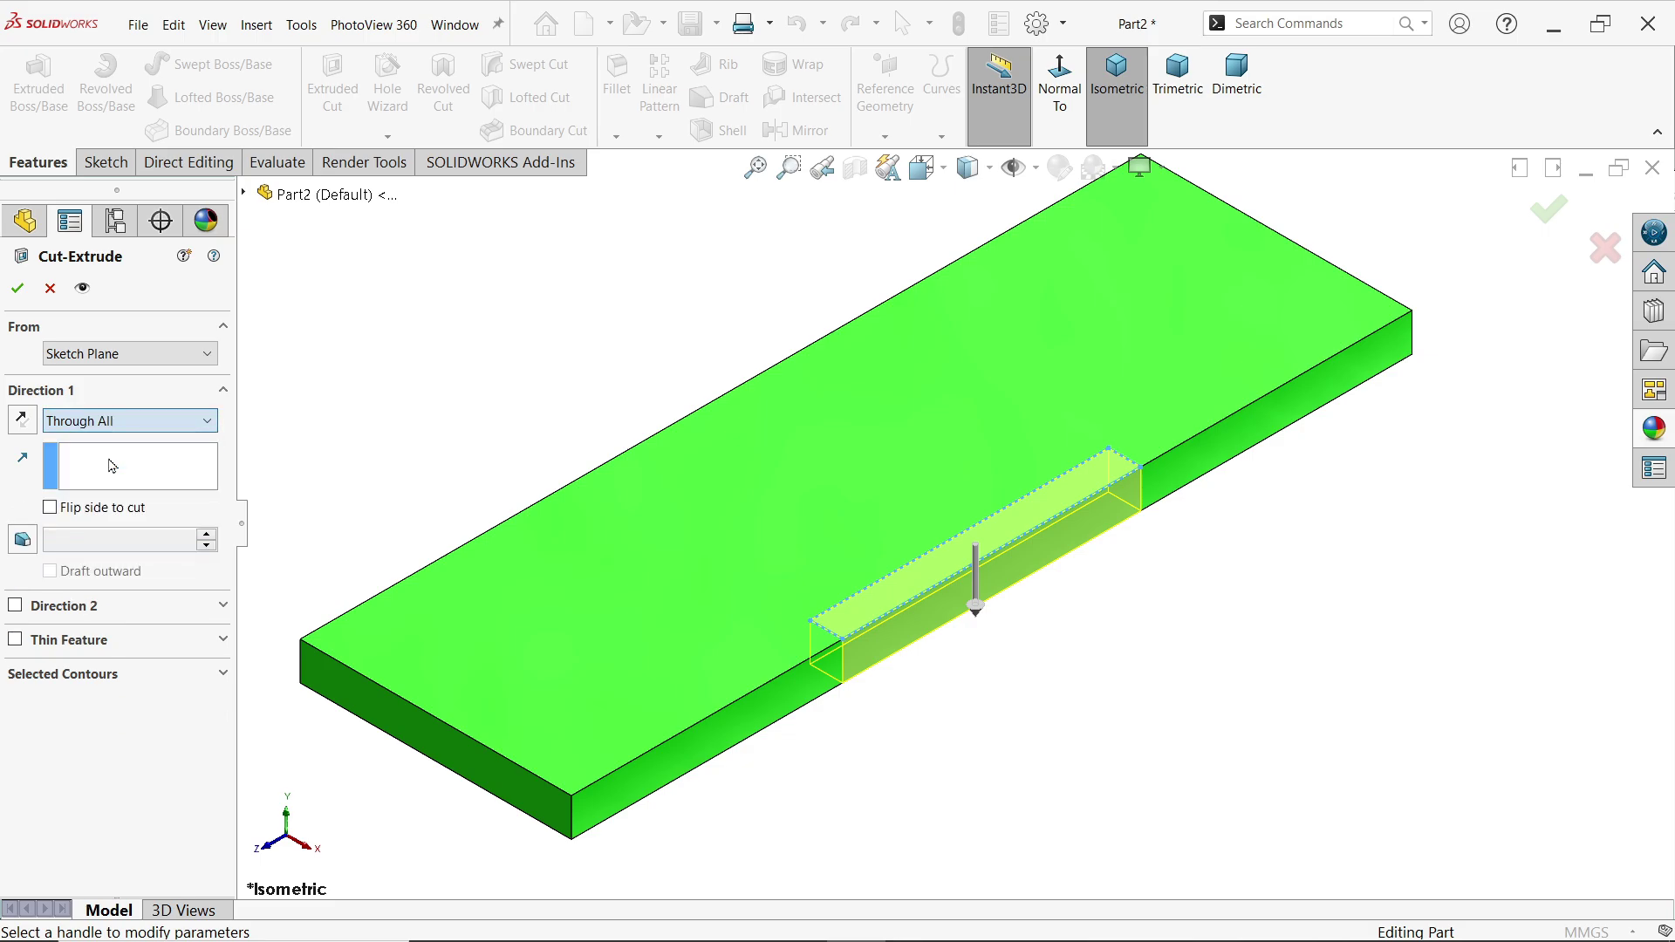
{"action": "left_click", "coordinate": [17, 288]}
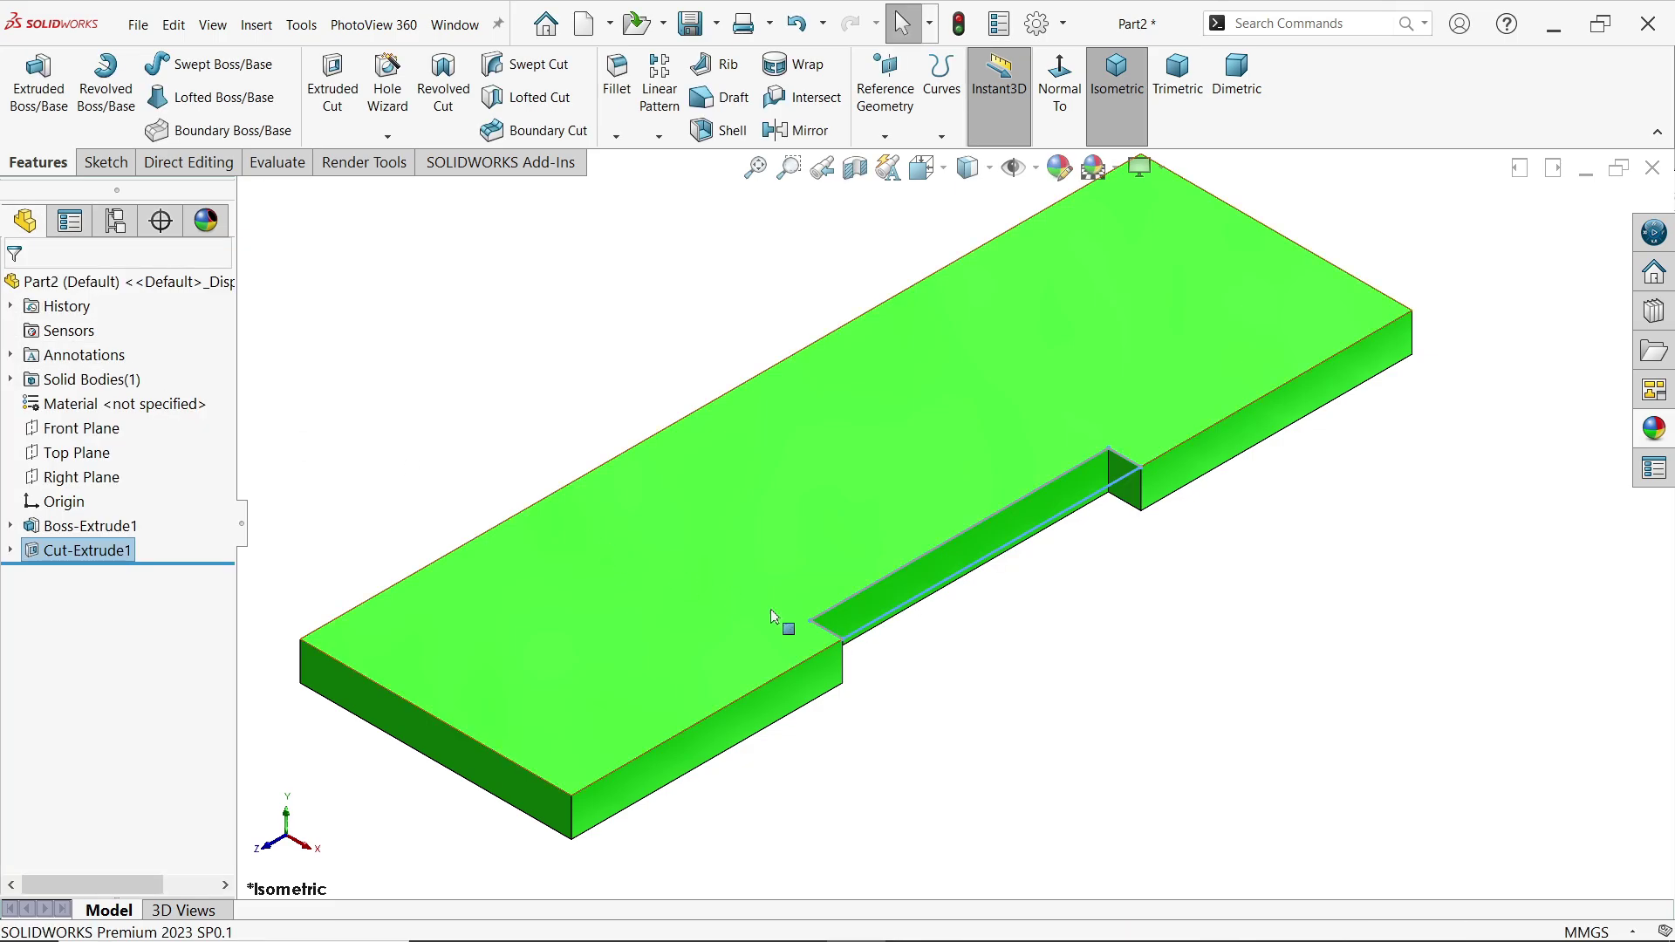
{"action": "left_click", "coordinate": [1043, 662]}
{"action": "mouse_move", "coordinate": [1047, 663]}
{"action": "middle_mouse_down"}
{"action": "mouse_move", "coordinate": [1002, 530]}
{"action": "mouse_move", "coordinate": [1044, 643]}
{"action": "middle_mouse_up"}
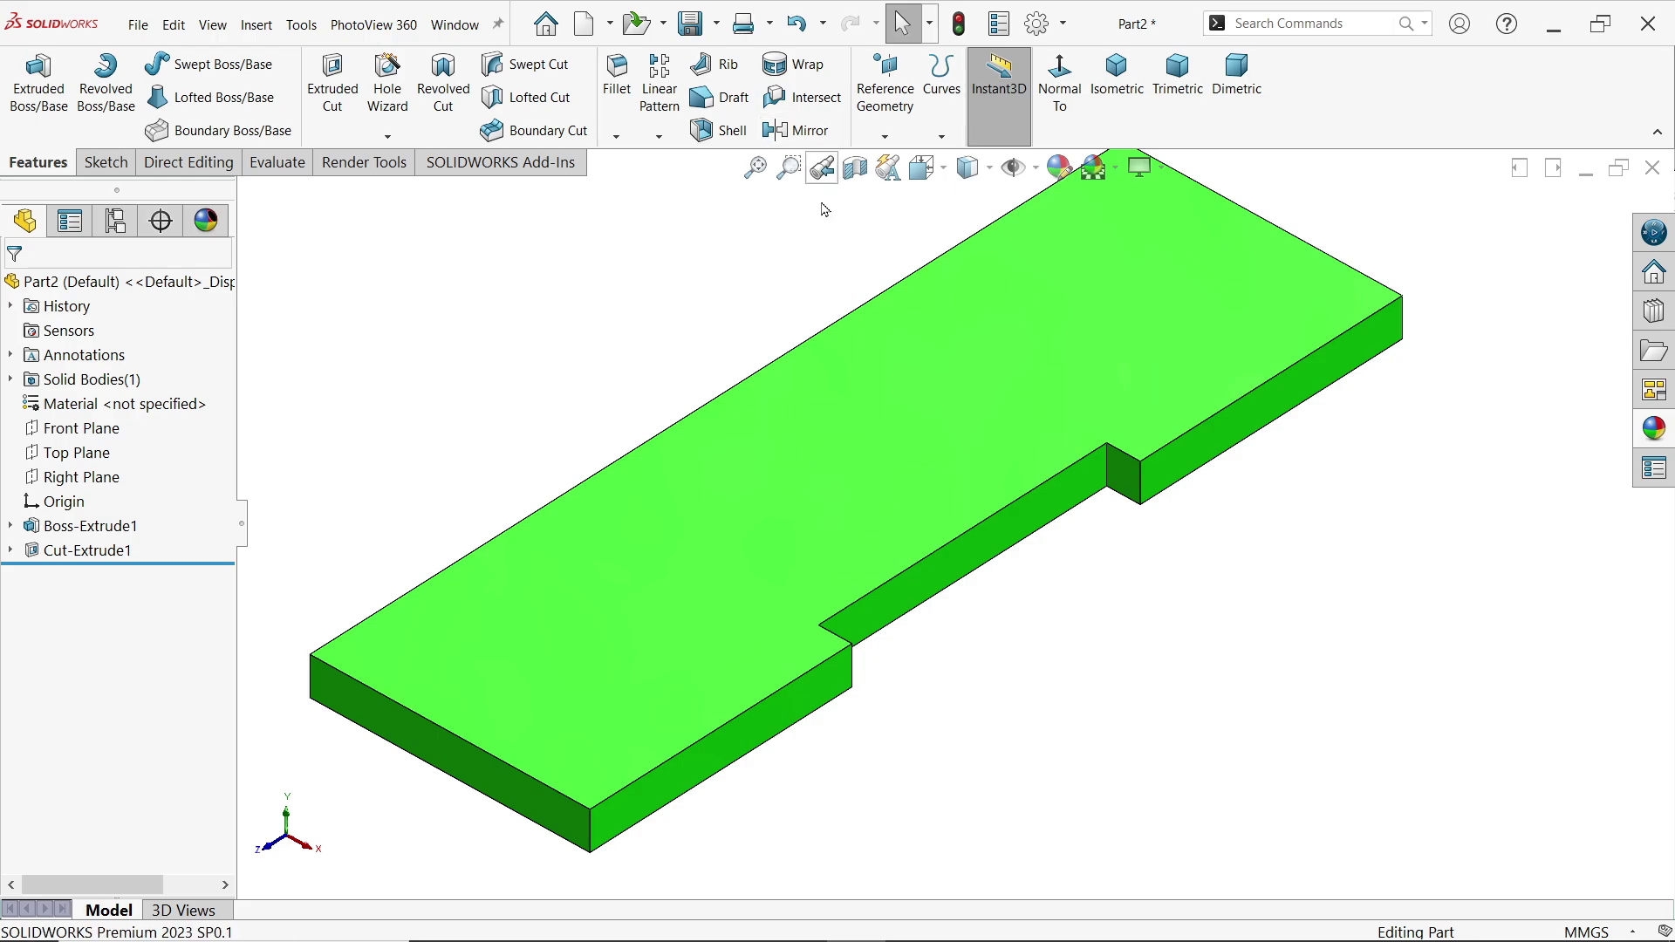
Mirror Cut-Extrude1 about the Right Plane to add the opposite notch.
{"action": "left_click", "coordinate": [796, 130]}
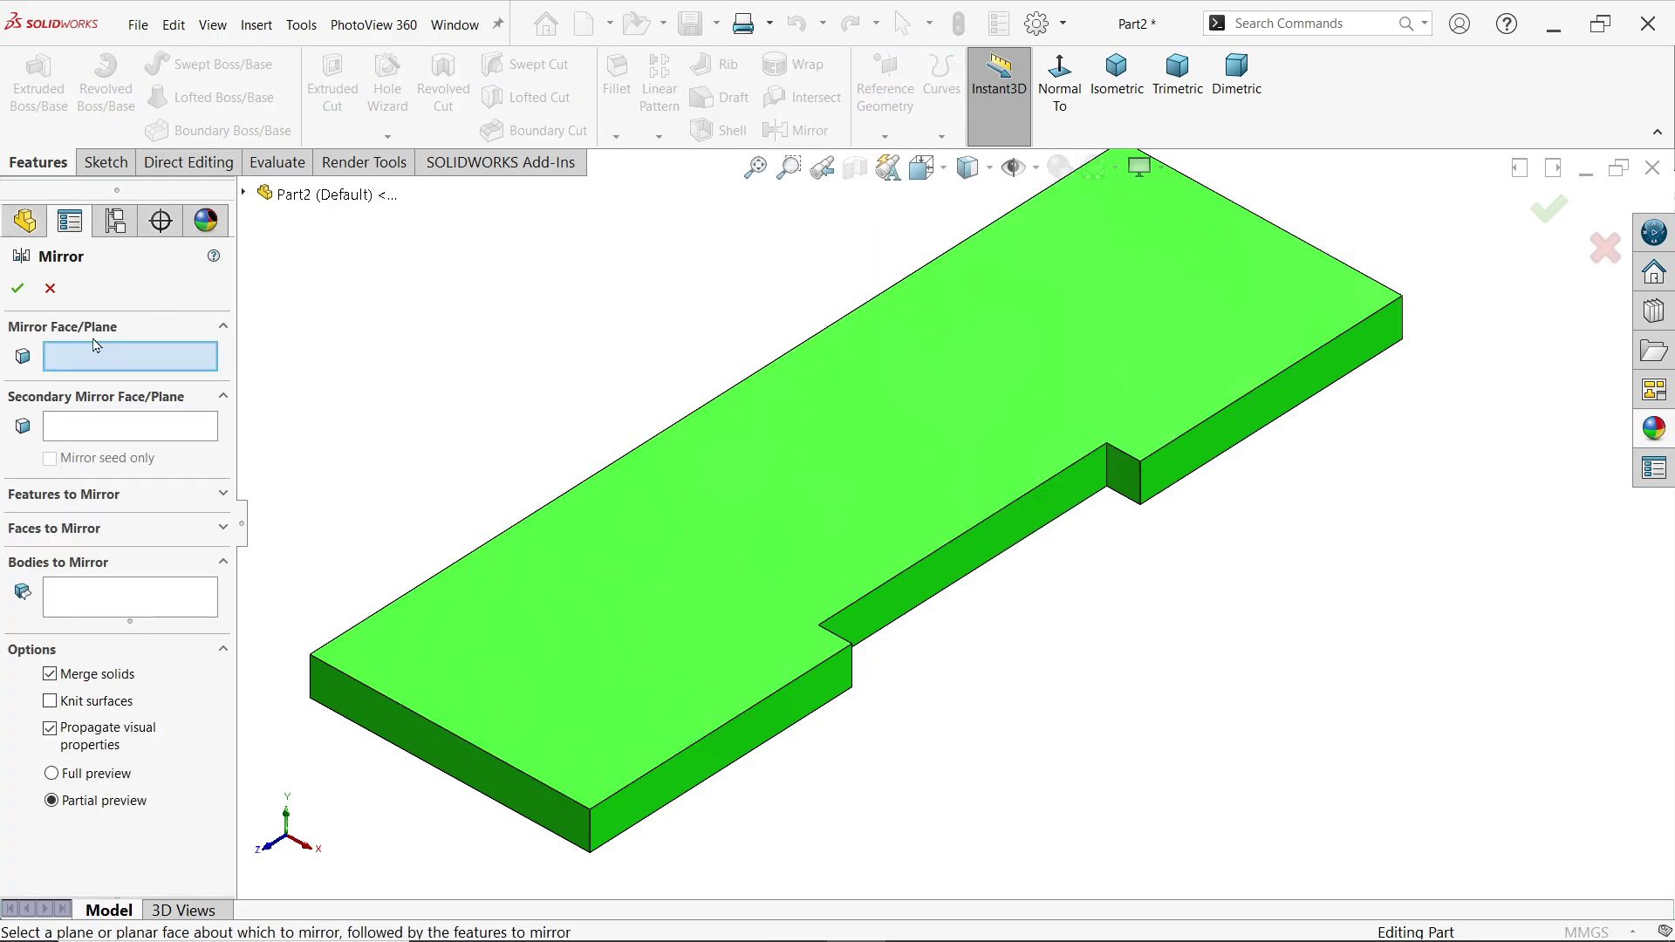
{"action": "left_click", "coordinate": [246, 196]}
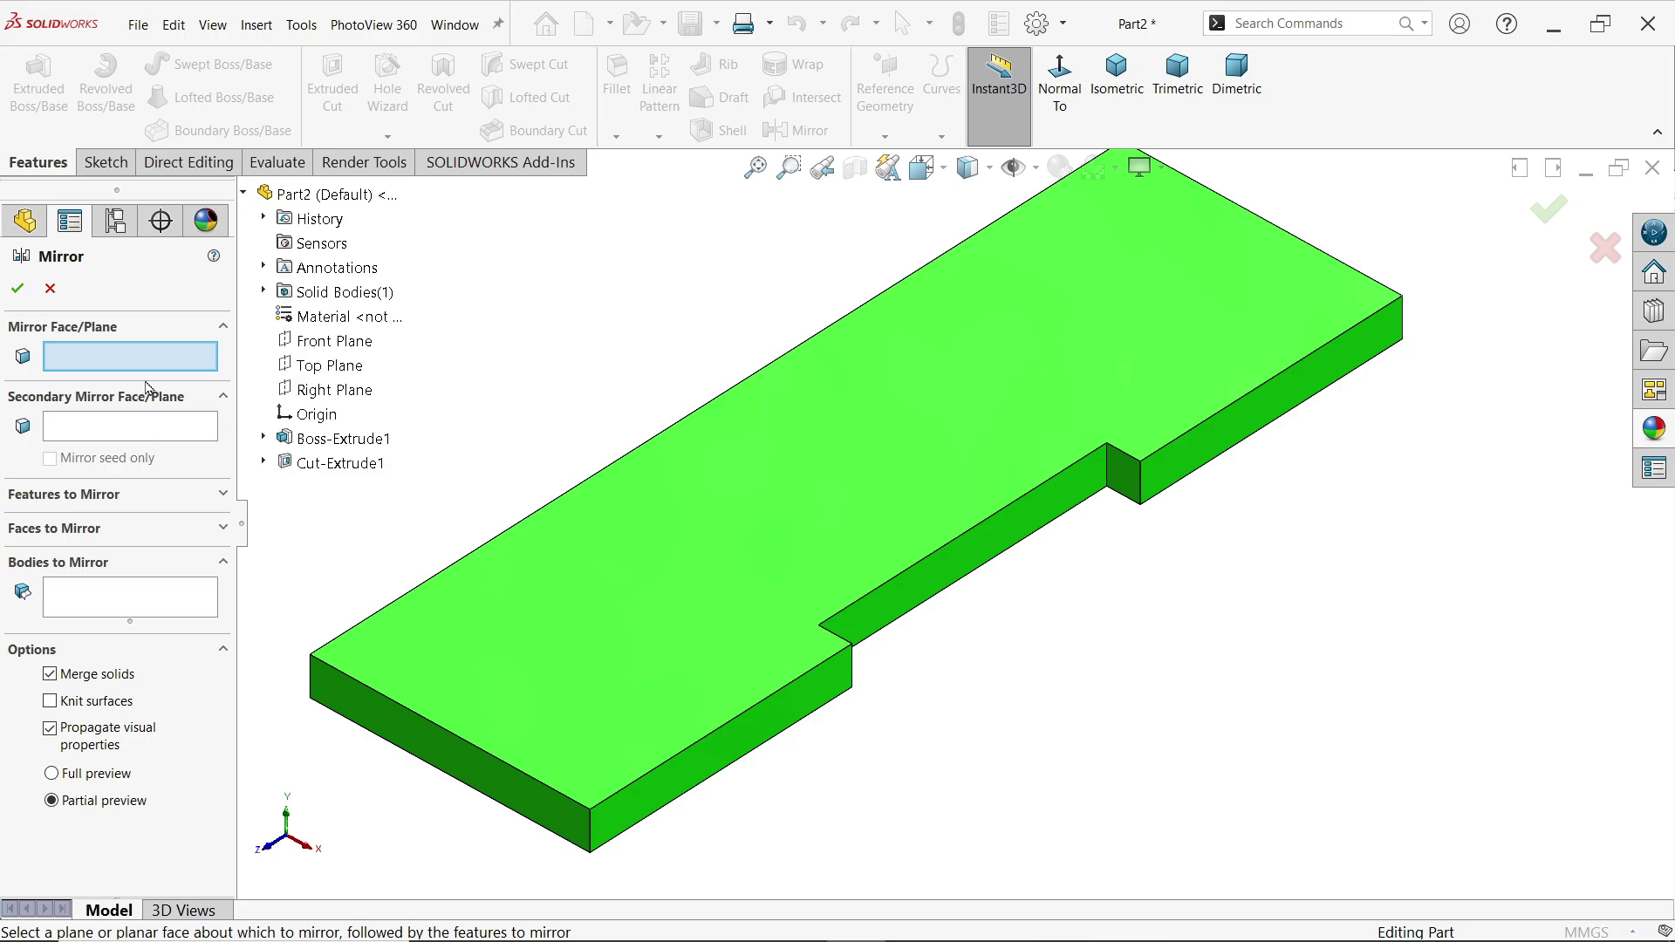
{"action": "left_click", "coordinate": [354, 394]}
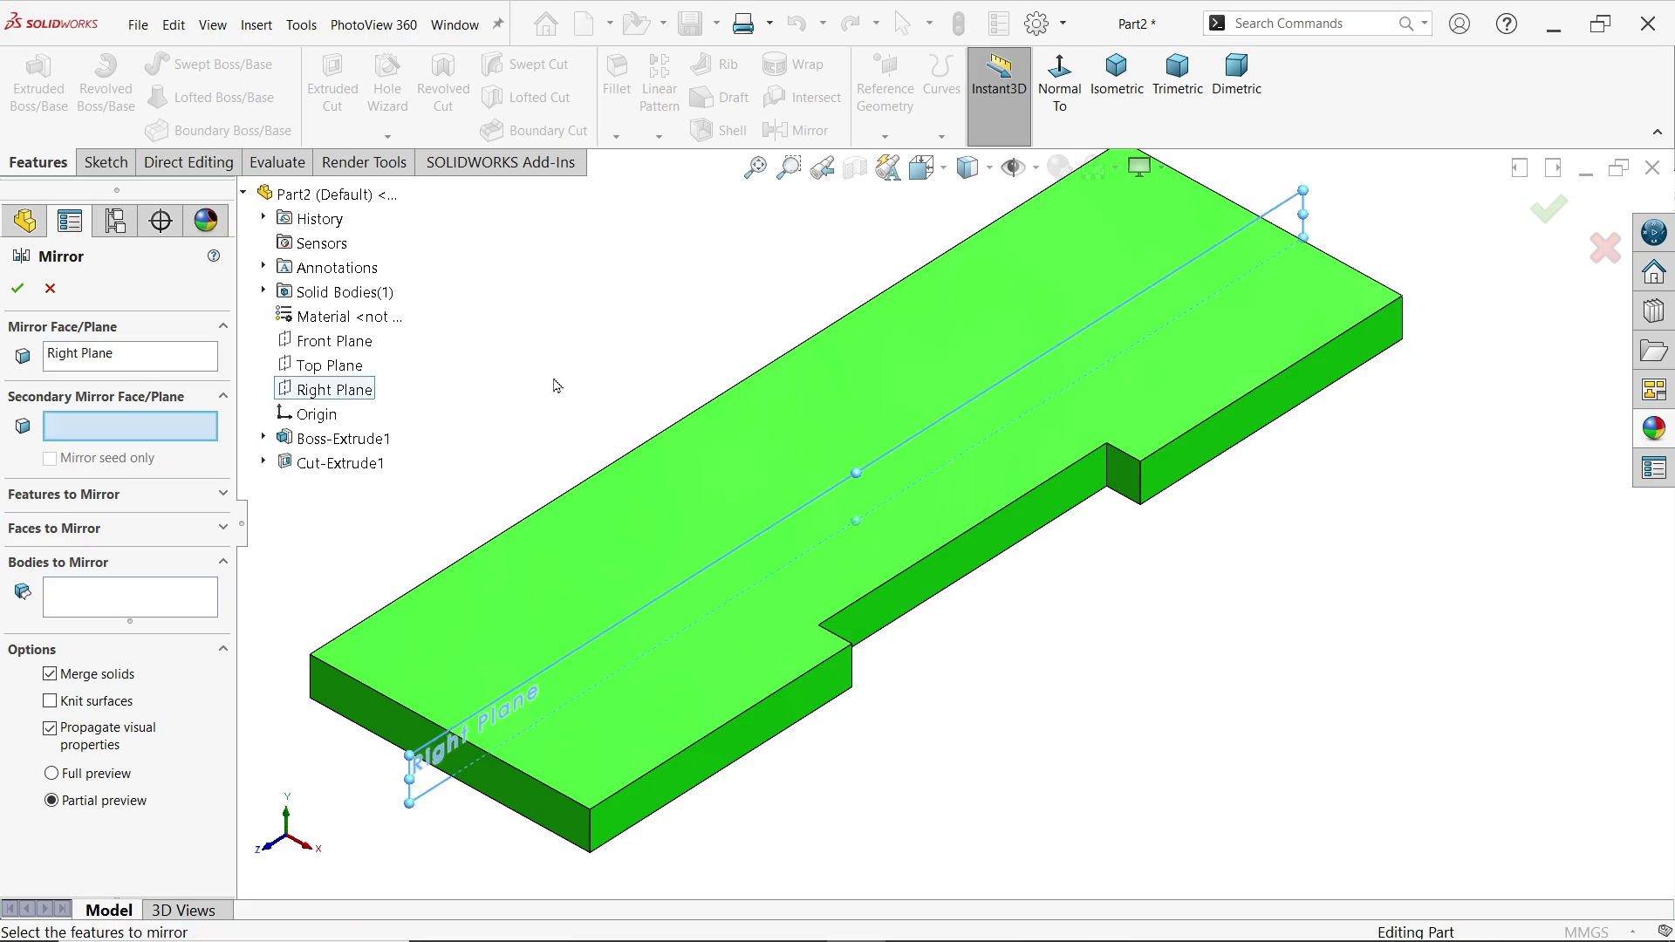
{"action": "mouse_move", "coordinate": [553, 374]}
{"action": "middle_mouse_down"}
{"action": "mouse_move", "coordinate": [610, 382]}
{"action": "mouse_move", "coordinate": [553, 376]}
{"action": "middle_mouse_up"}
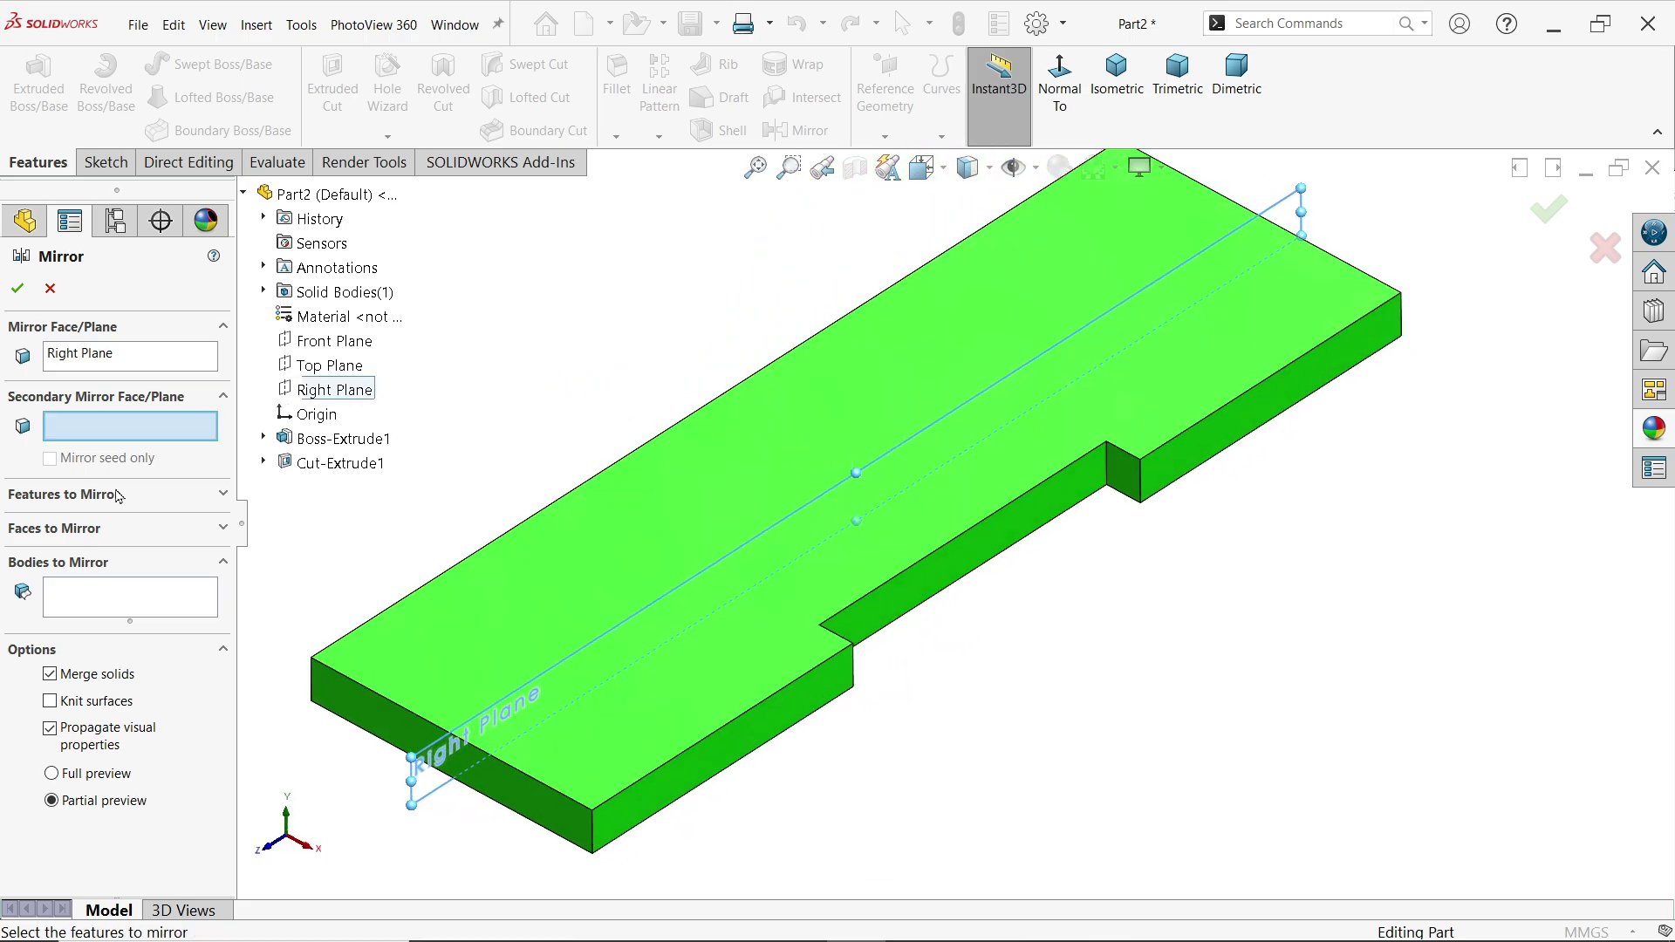
{"action": "left_click", "coordinate": [70, 495]}
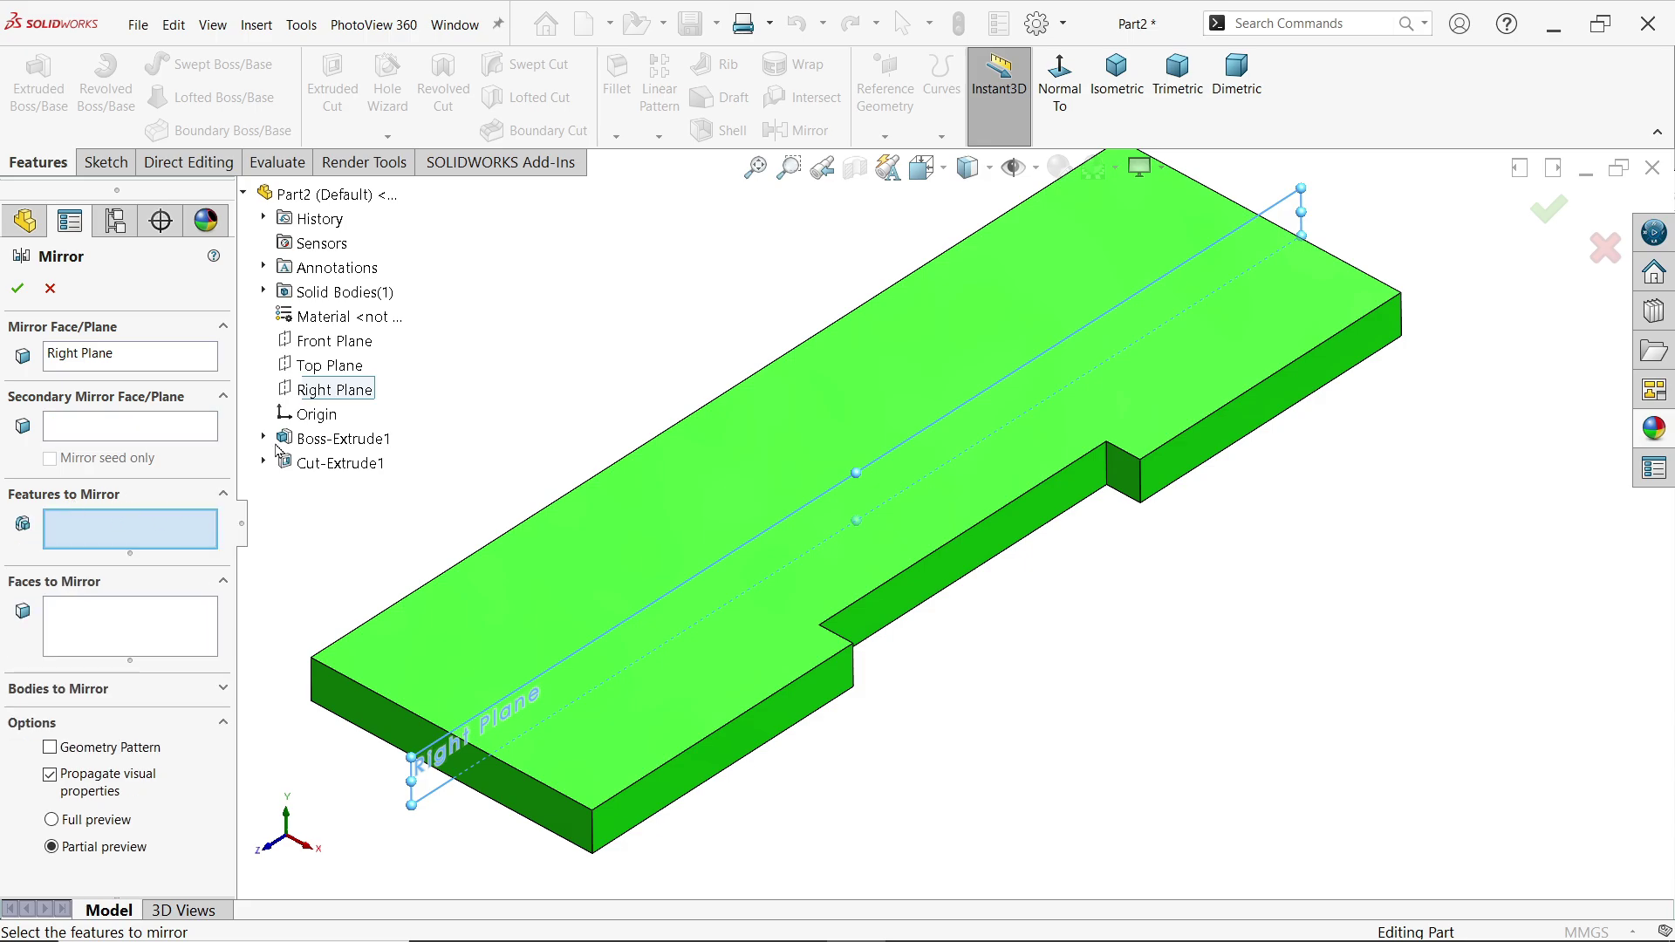
{"action": "left_click", "coordinate": [336, 464]}
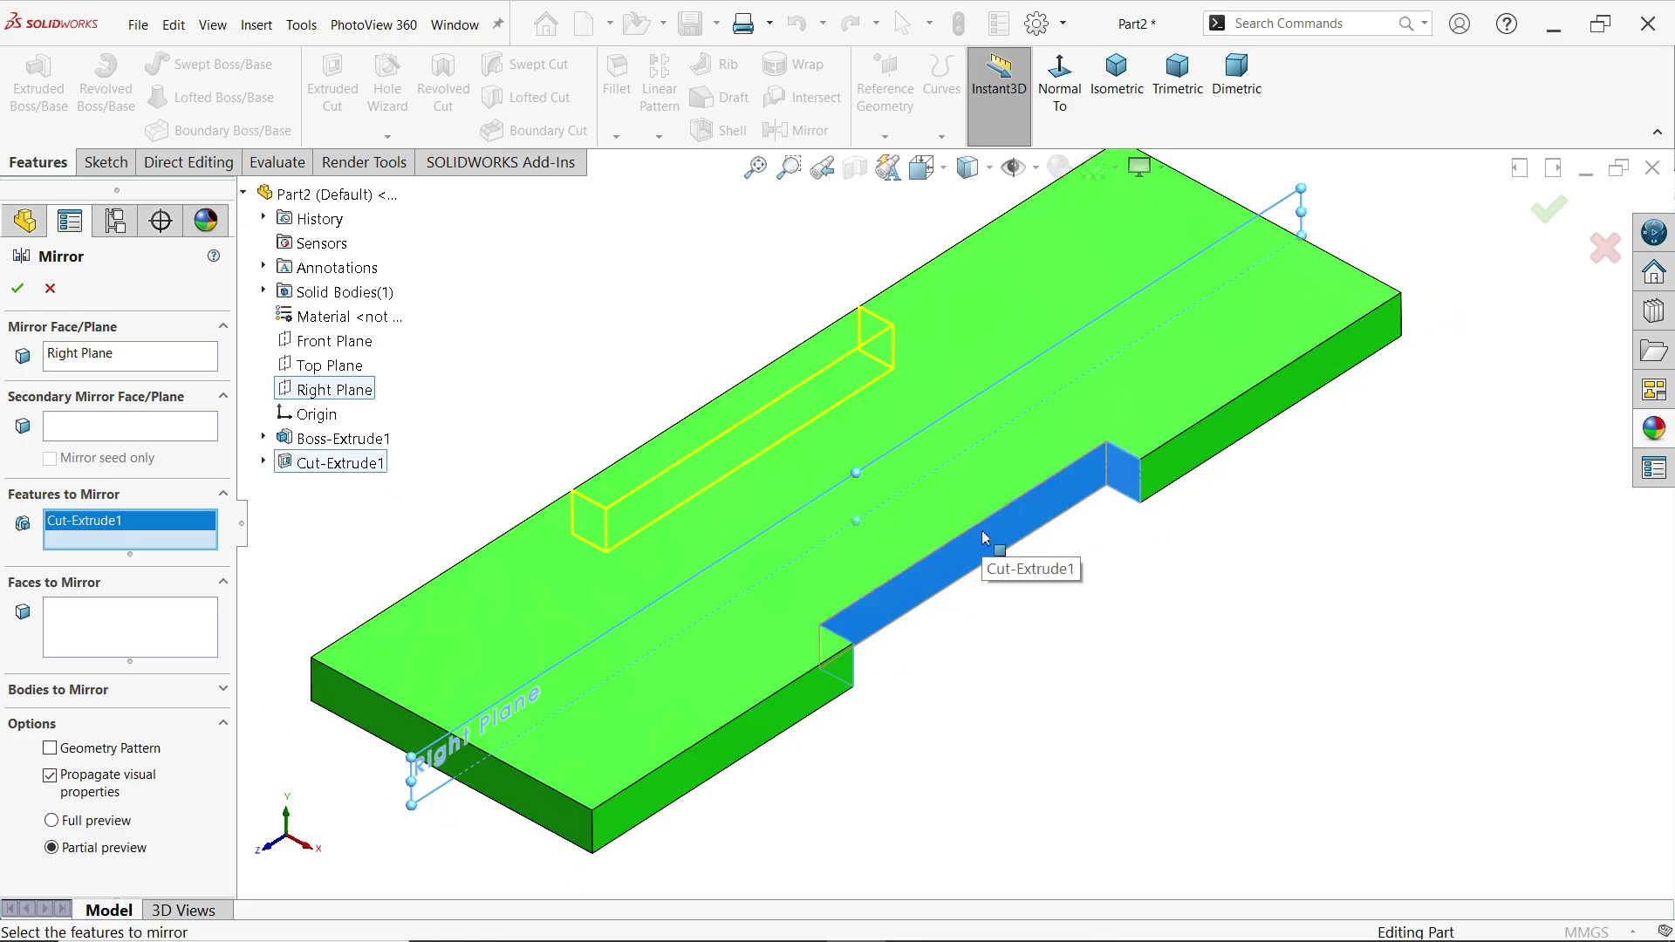
{"action": "left_click", "coordinate": [17, 290]}
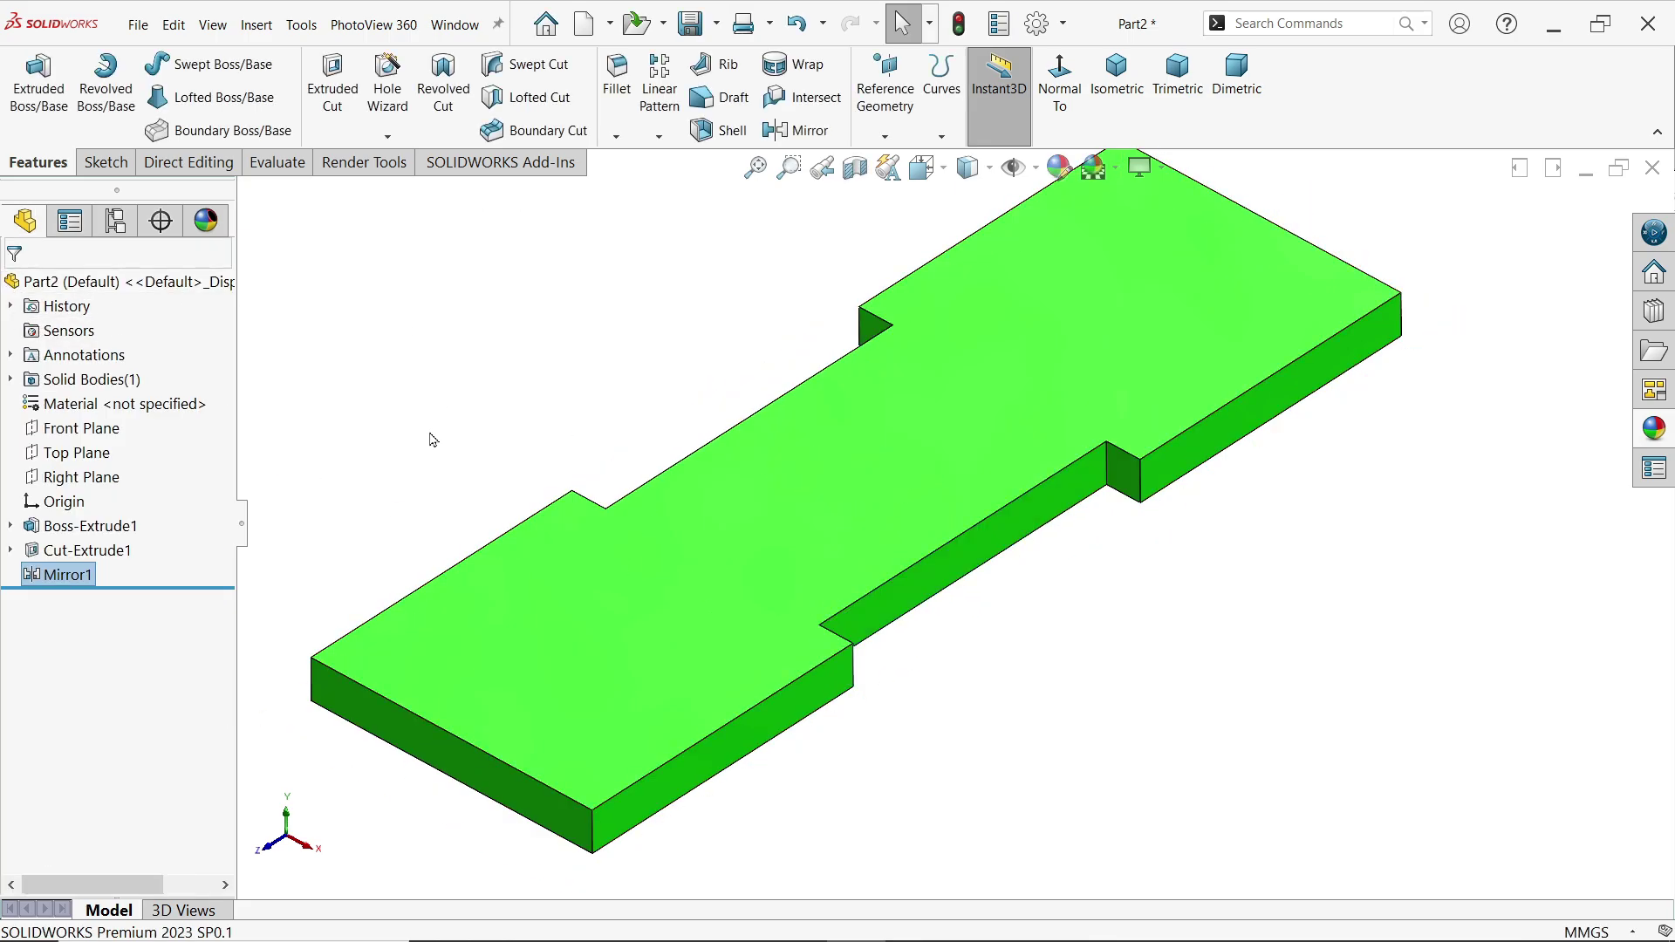
{"action": "middle_click_drag", "start_coordinate": [611, 488], "coordinate": [673, 441]}
{"action": "key", "text": "alt+Tab"}
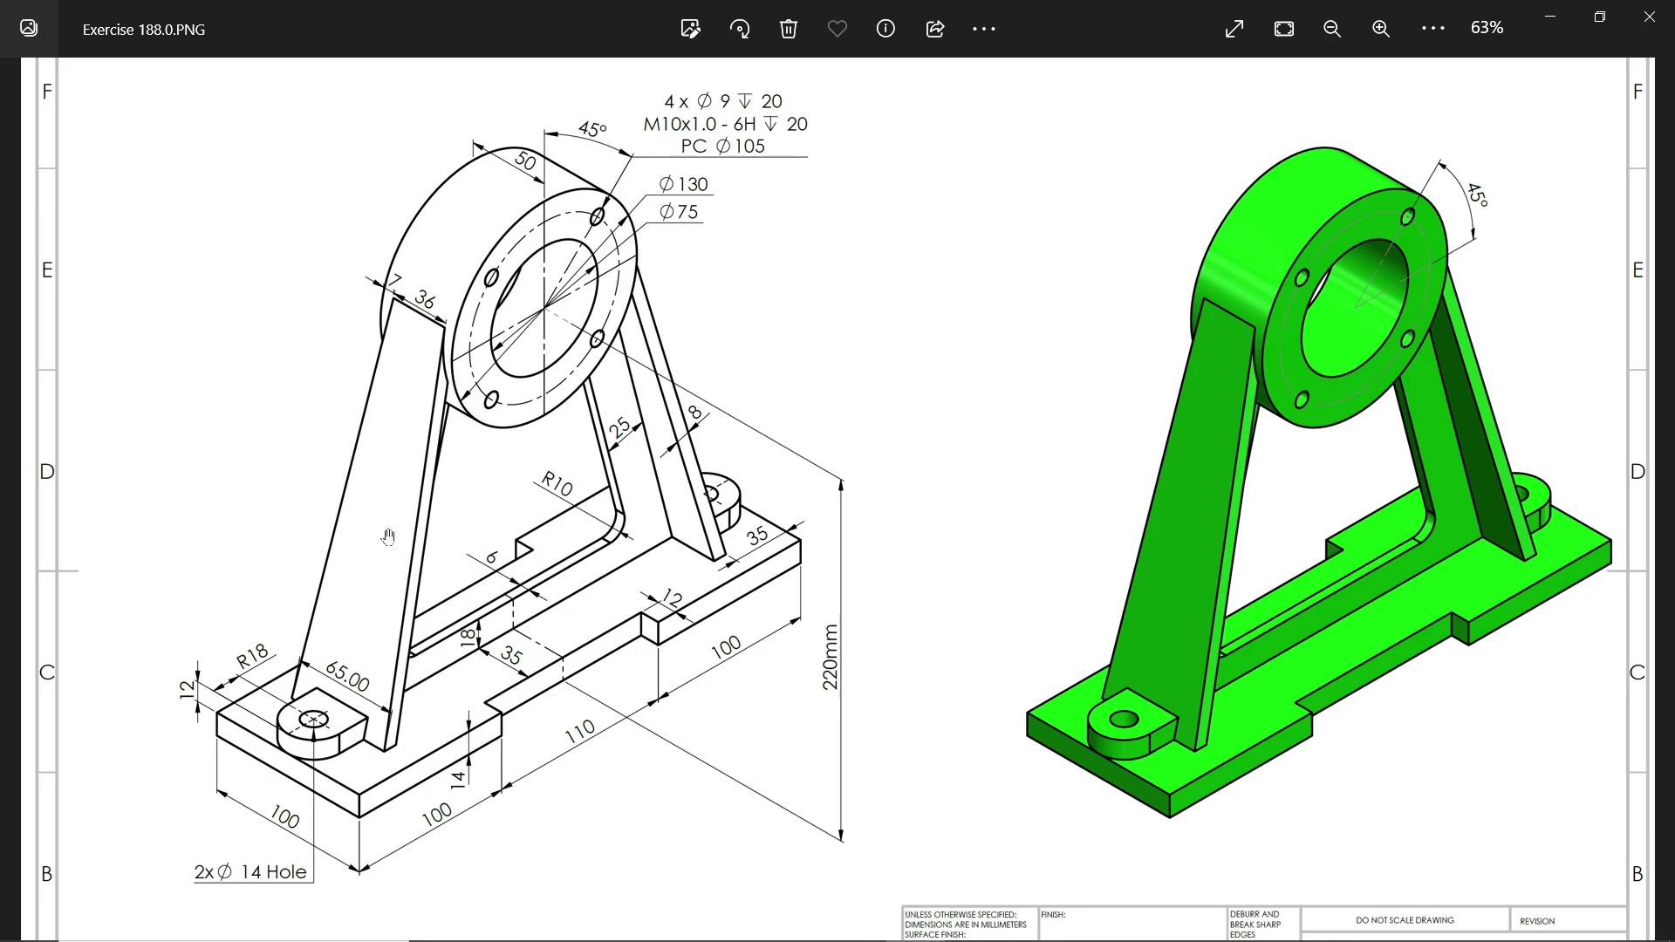
{"action": "left_click", "coordinate": [1550, 17]}
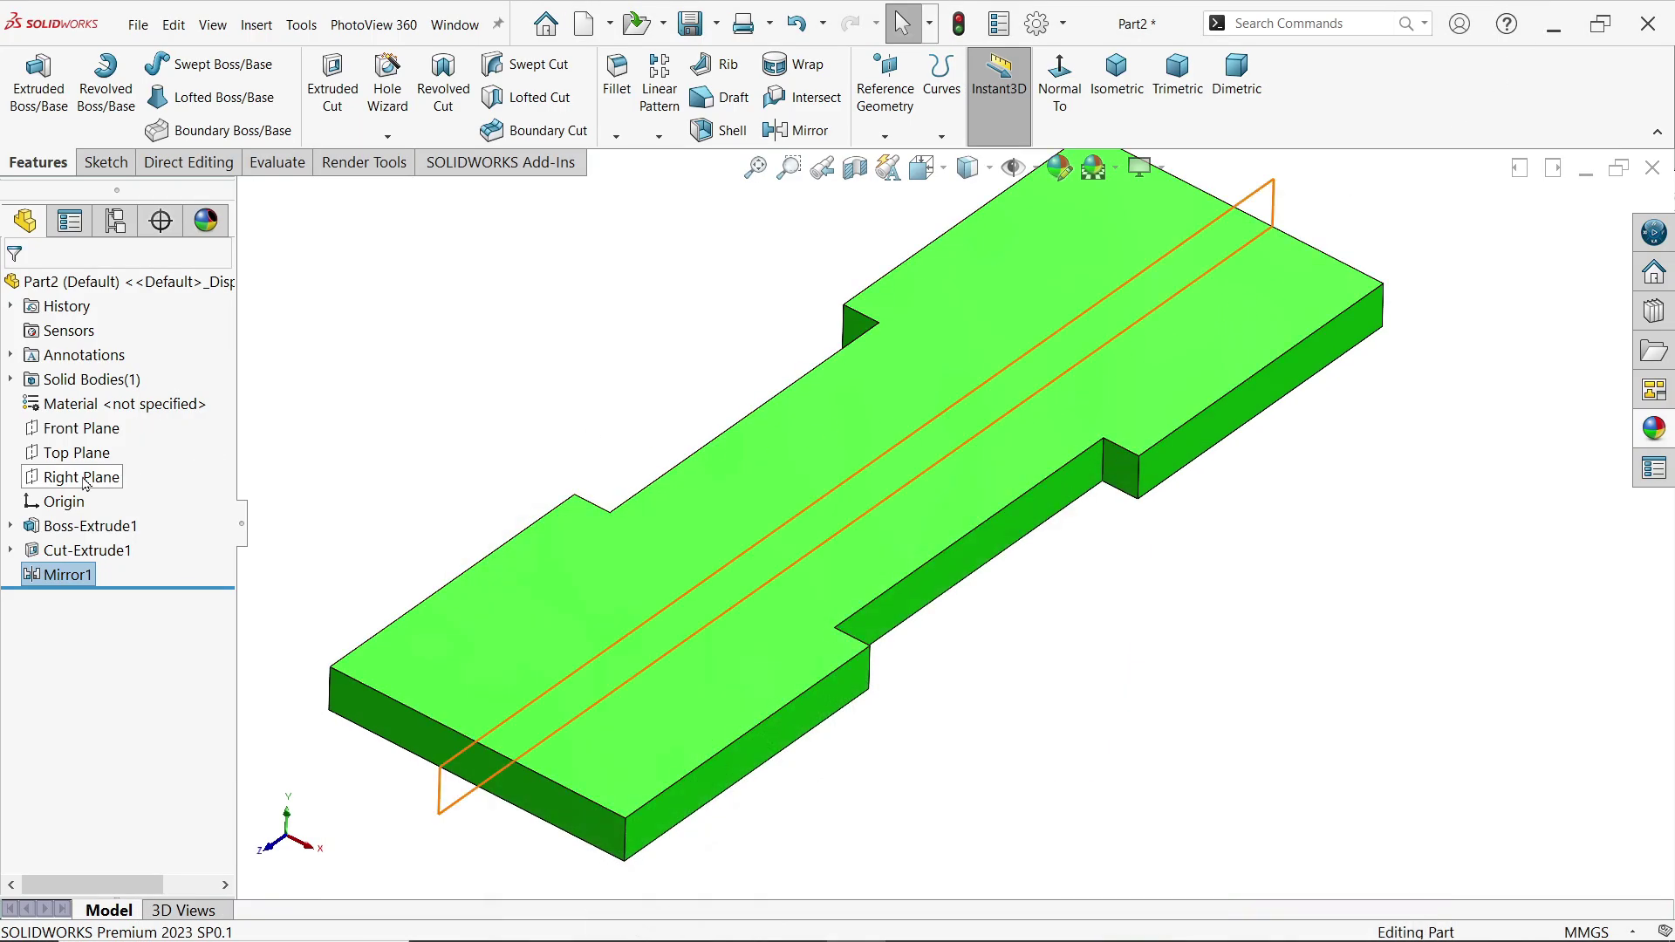
On the Right Plane, sketch two slanted lines joined by a tangent arc across the top.
{"action": "left_click", "coordinate": [84, 479]}
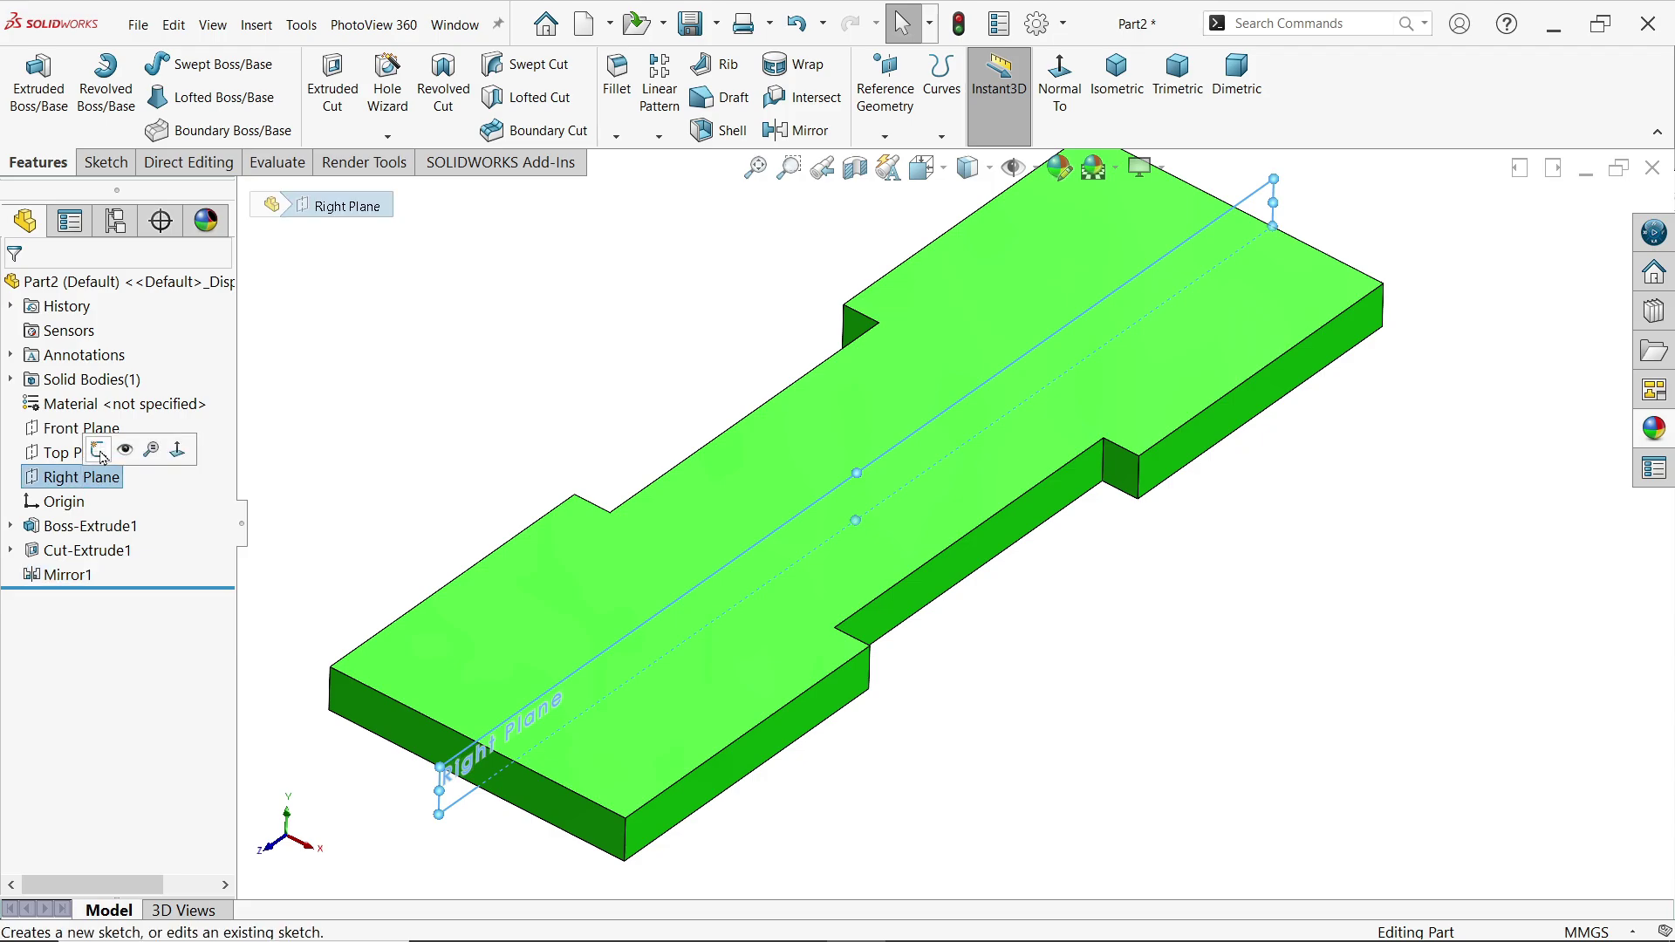
{"action": "left_click", "coordinate": [99, 452]}
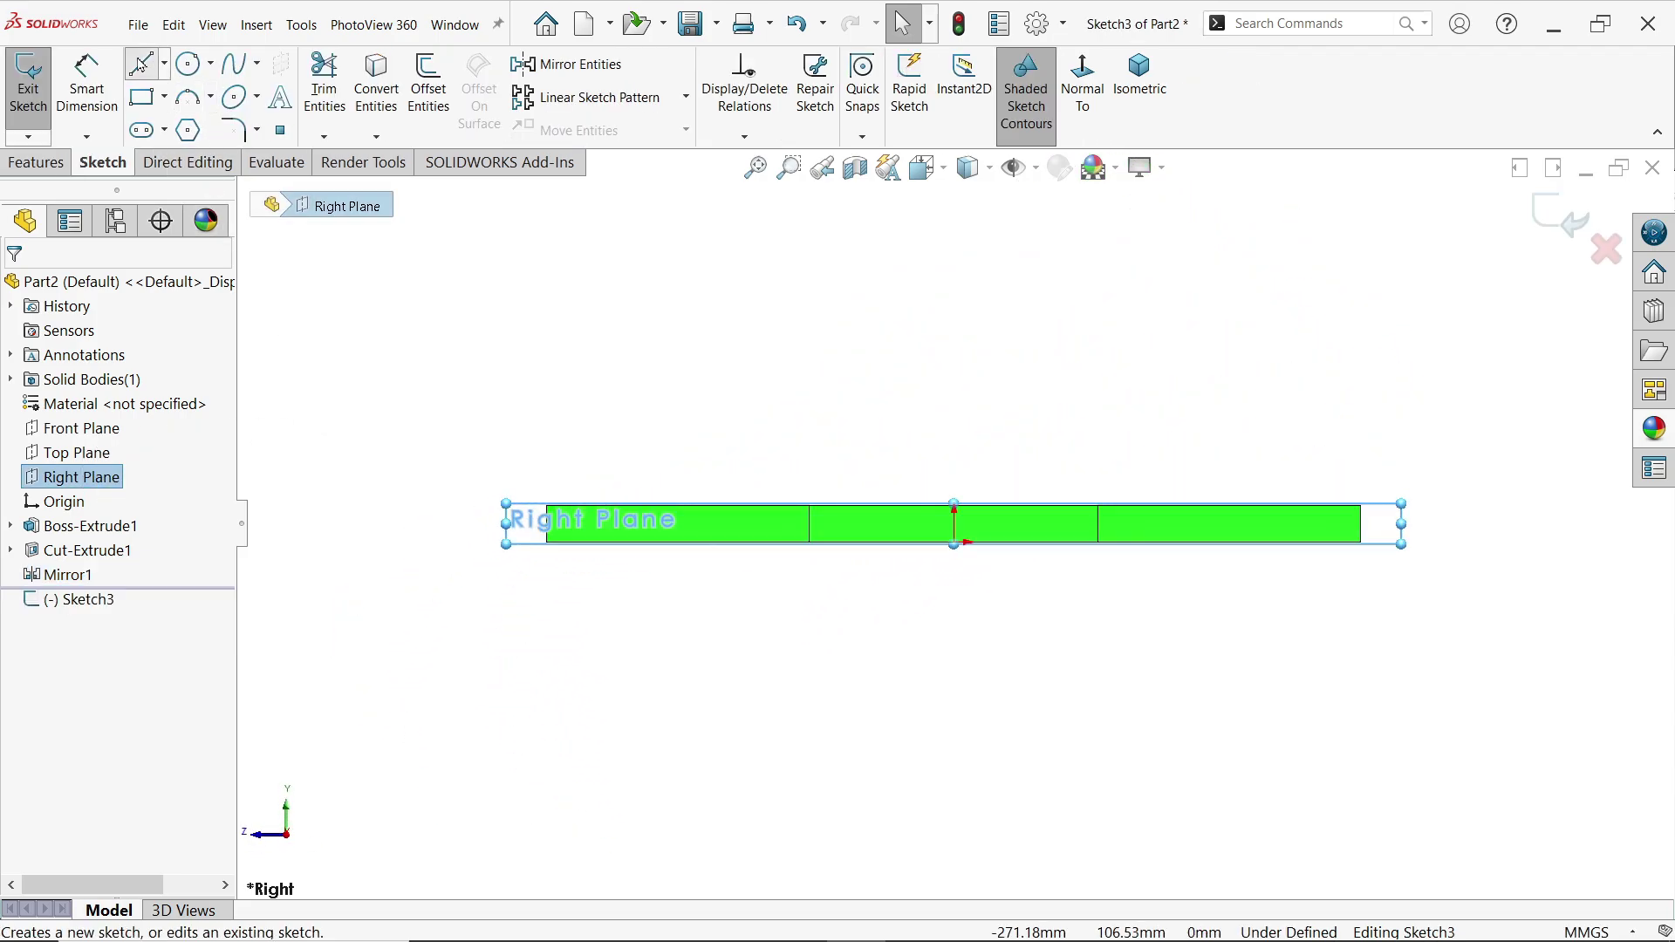
{"action": "left_click", "coordinate": [141, 63]}
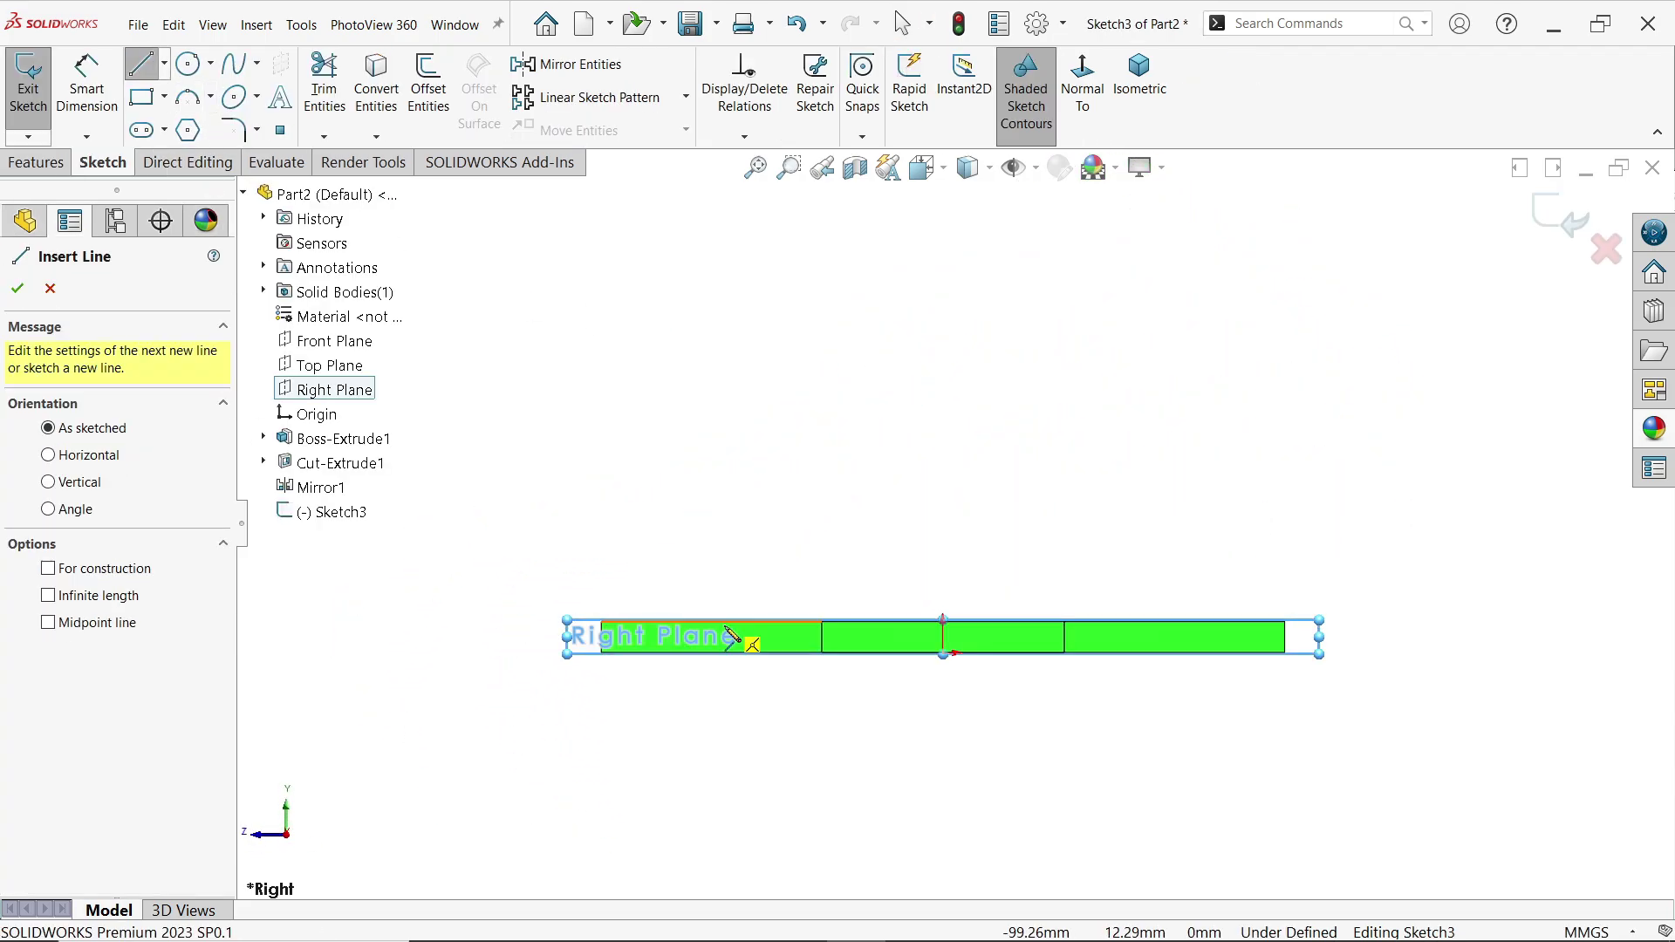
{"action": "left_click", "coordinate": [722, 622]}
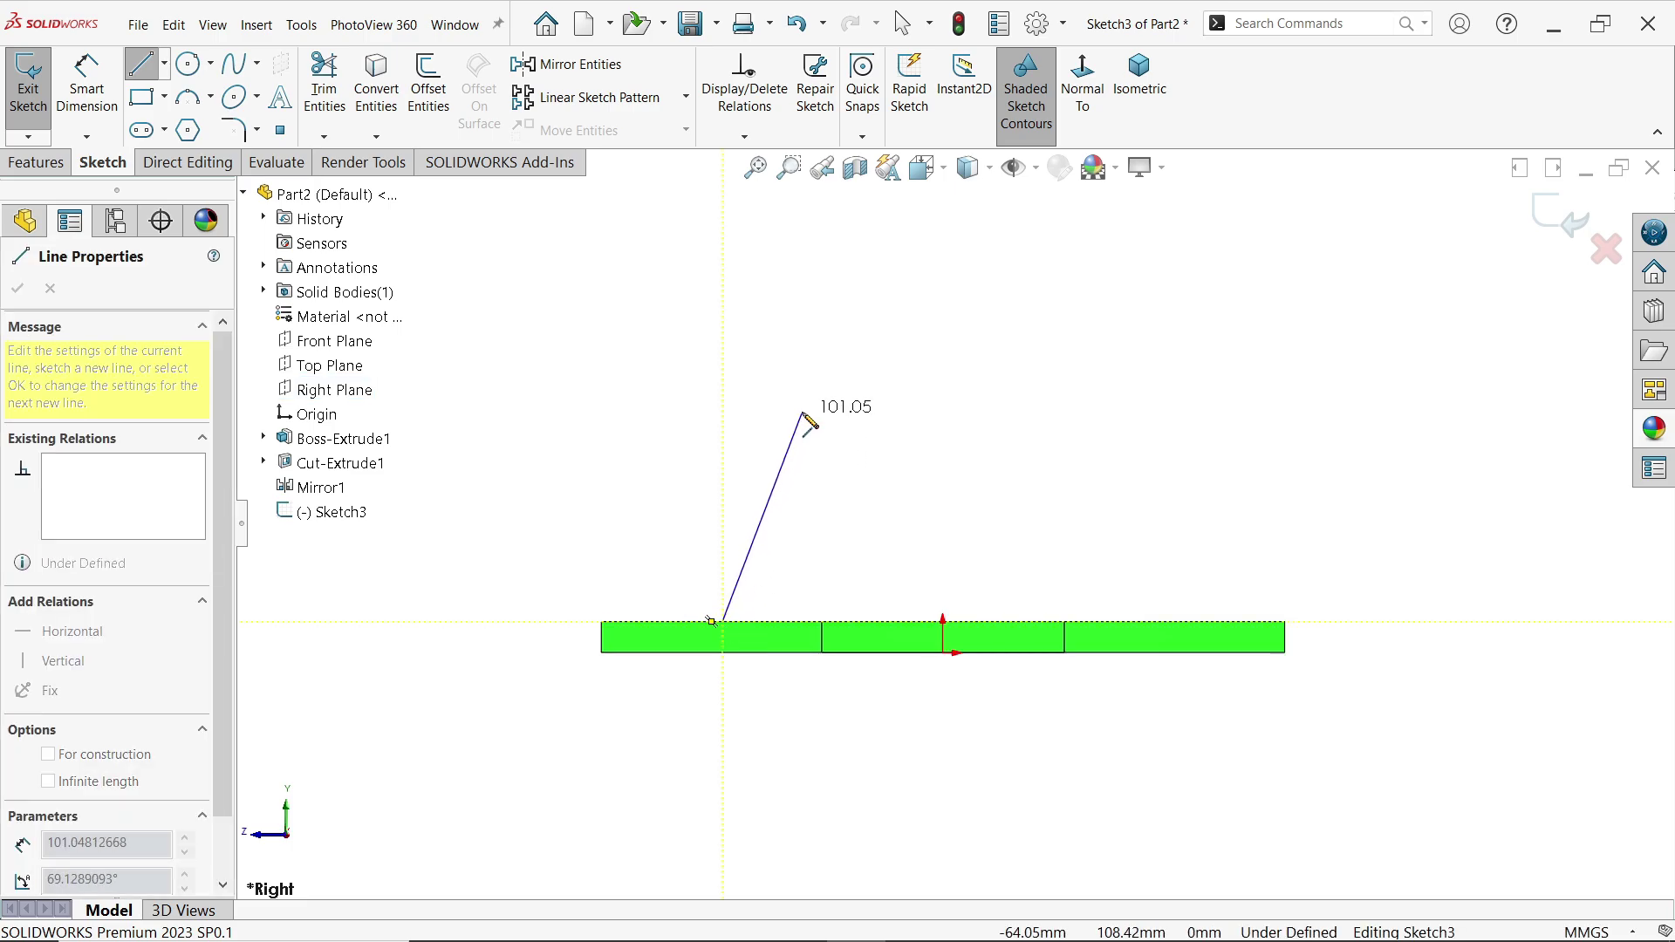
{"action": "left_click", "coordinate": [850, 269]}
{"action": "left_click", "coordinate": [850, 271]}
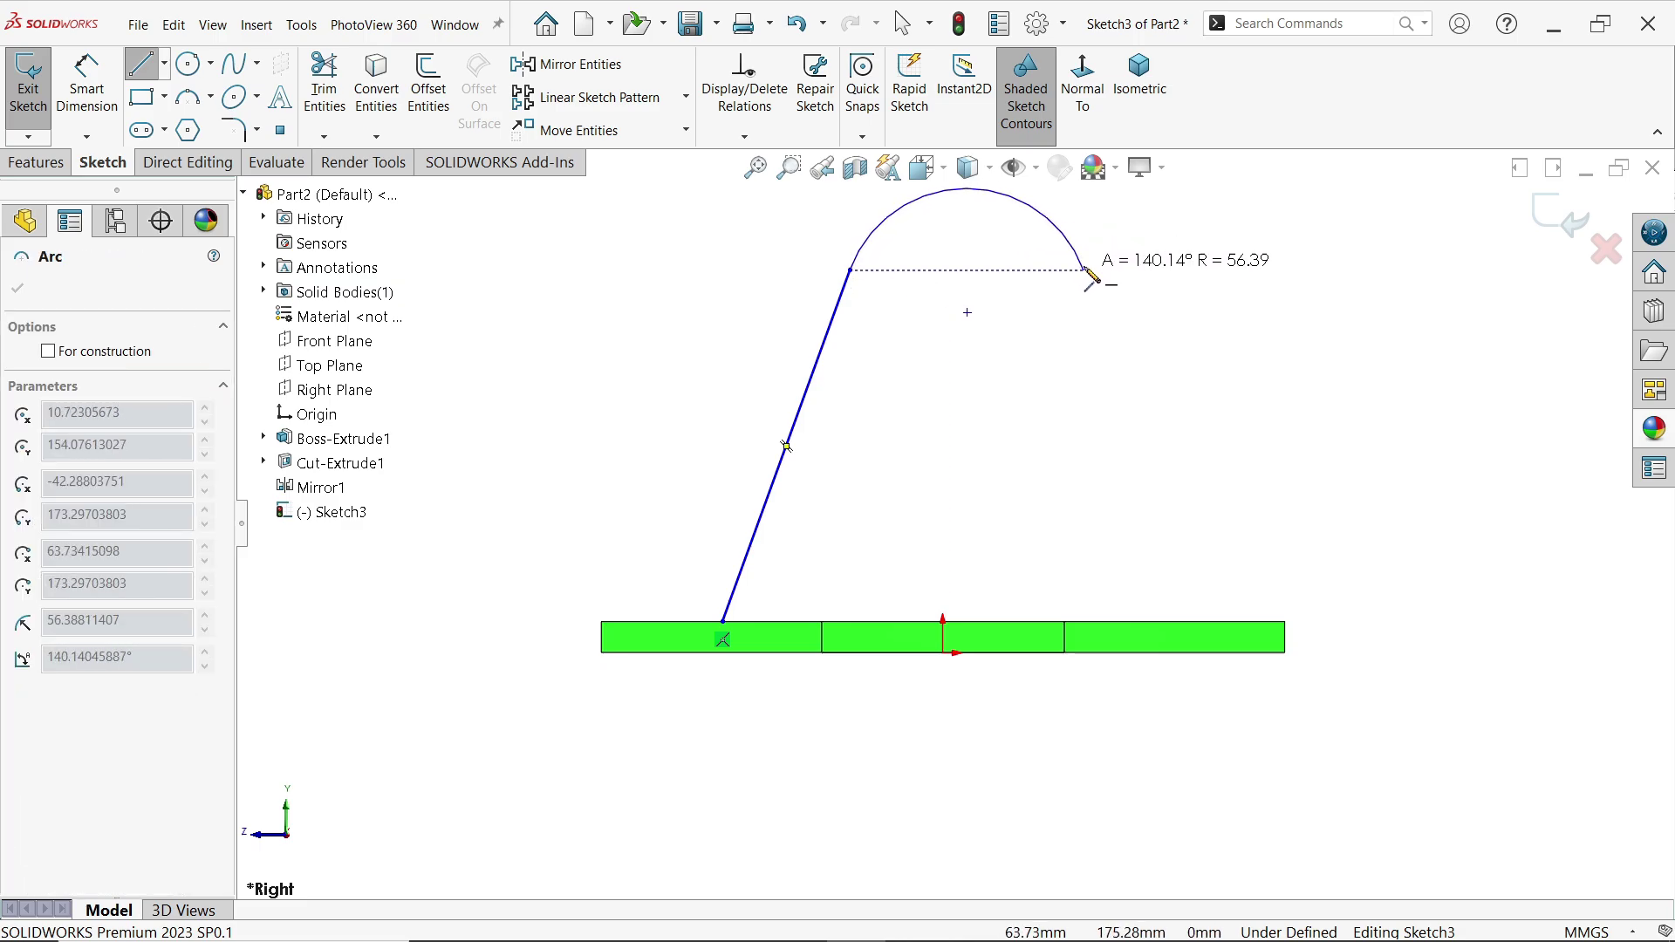
{"action": "left_click", "coordinate": [1102, 271]}
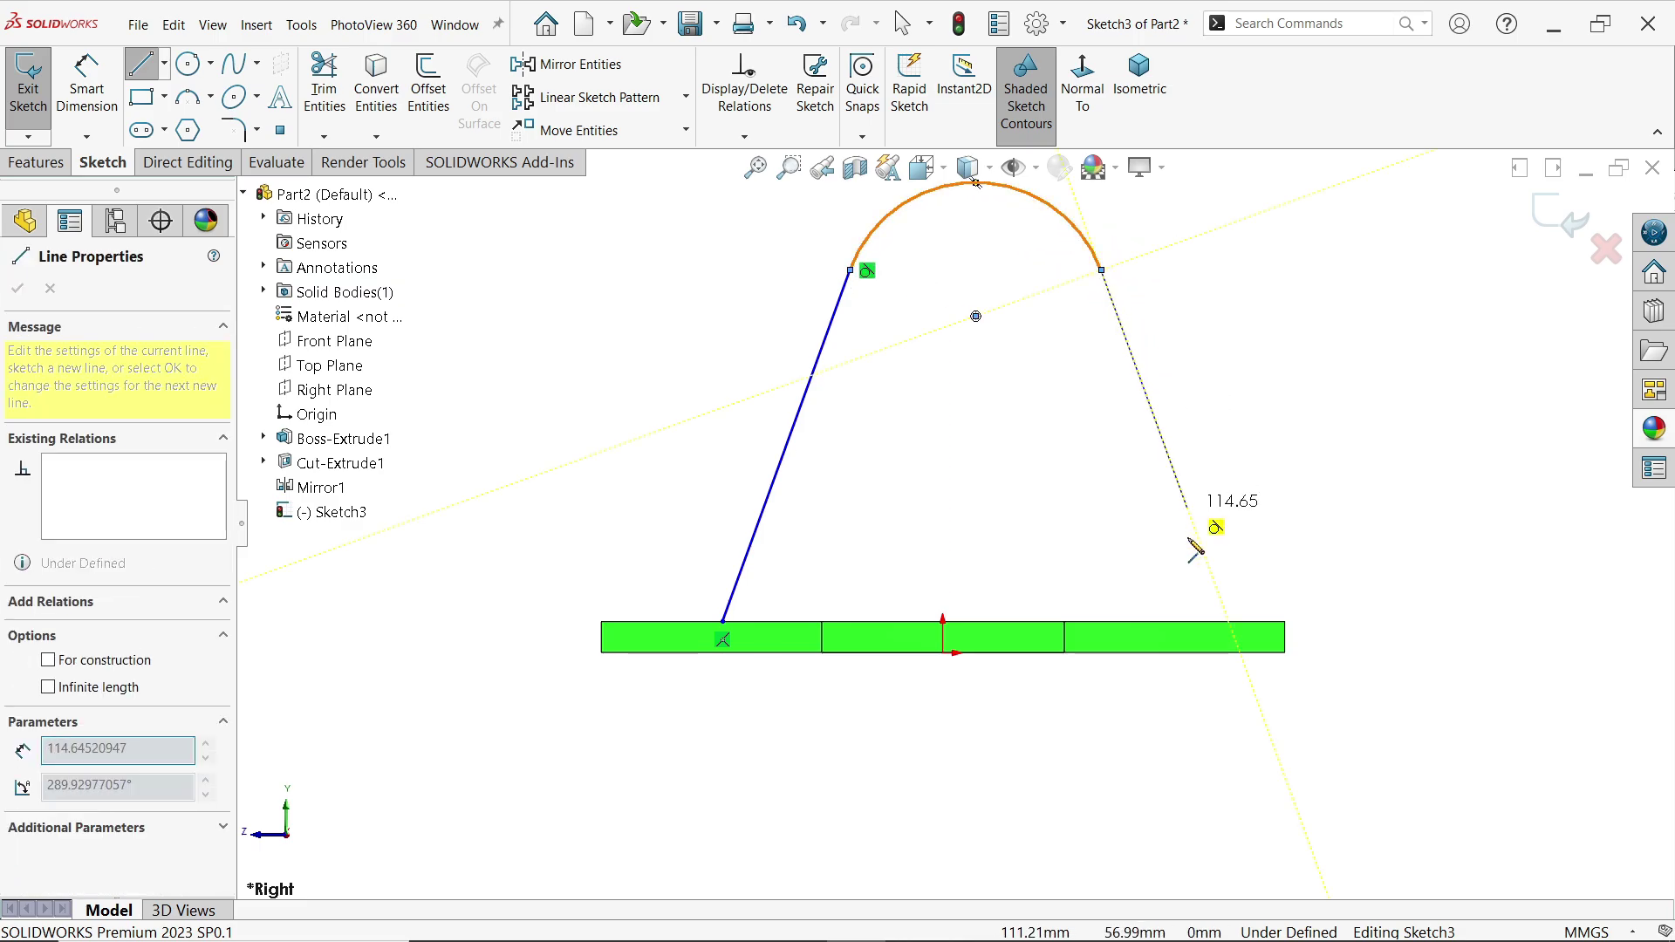
{"action": "left_click", "coordinate": [1235, 628]}
{"action": "right_click", "coordinate": [1309, 471]}
{"action": "left_click", "coordinate": [1361, 482]}
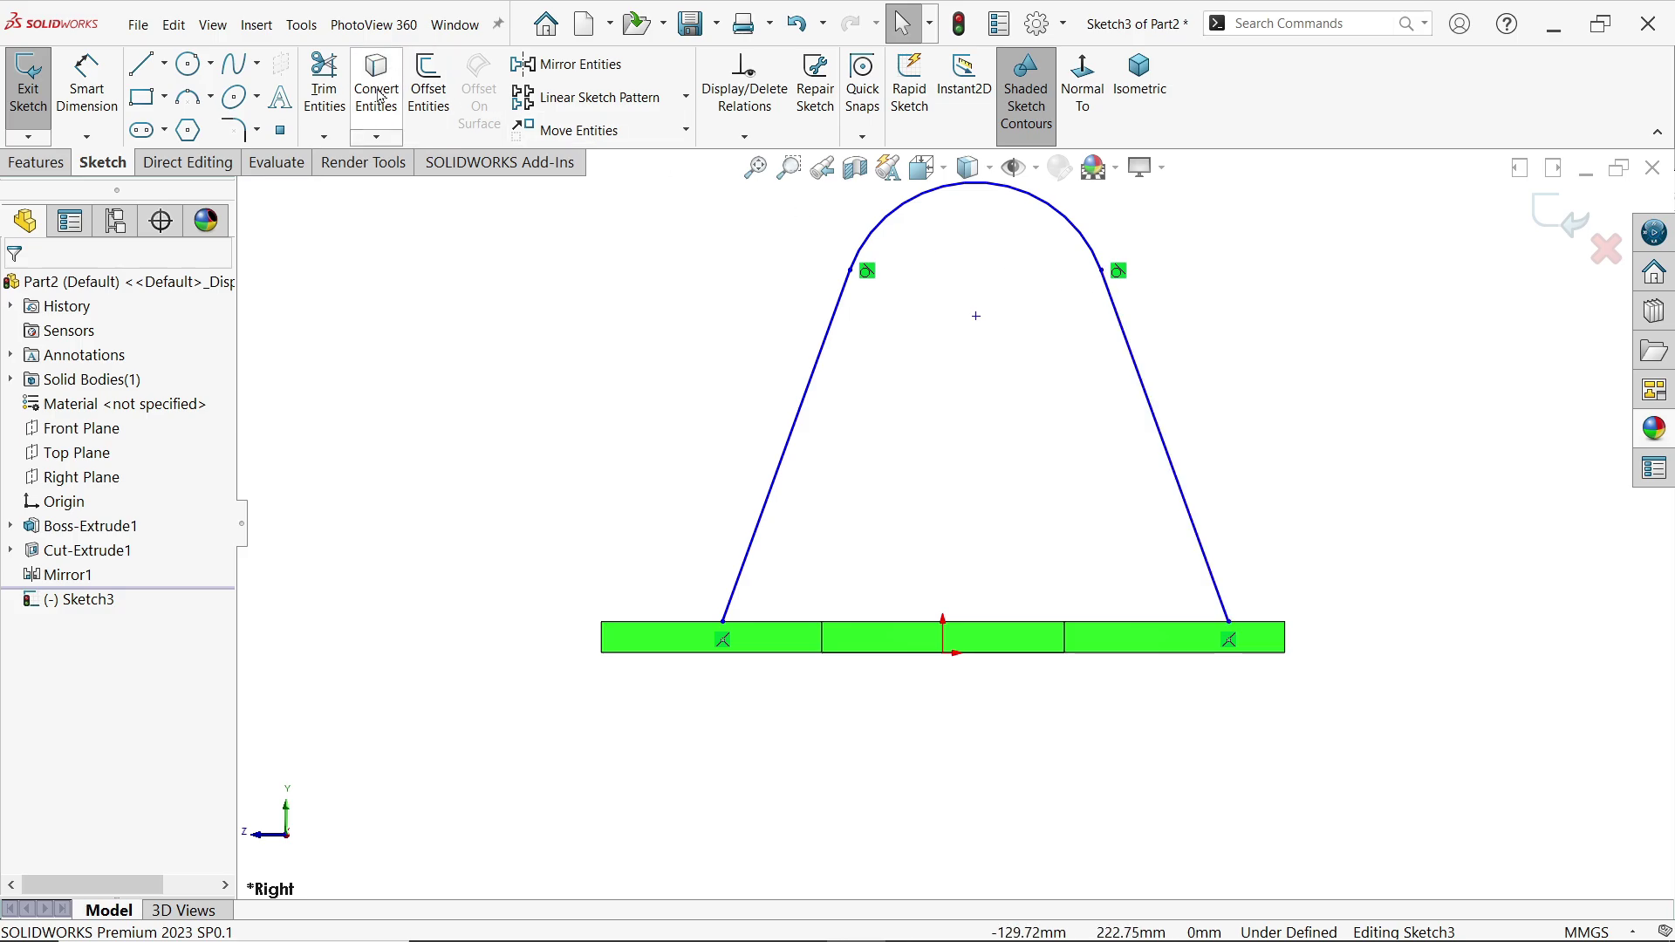
Make the arc centre vertical with the sketch origin.
{"action": "left_click", "coordinate": [943, 655]}
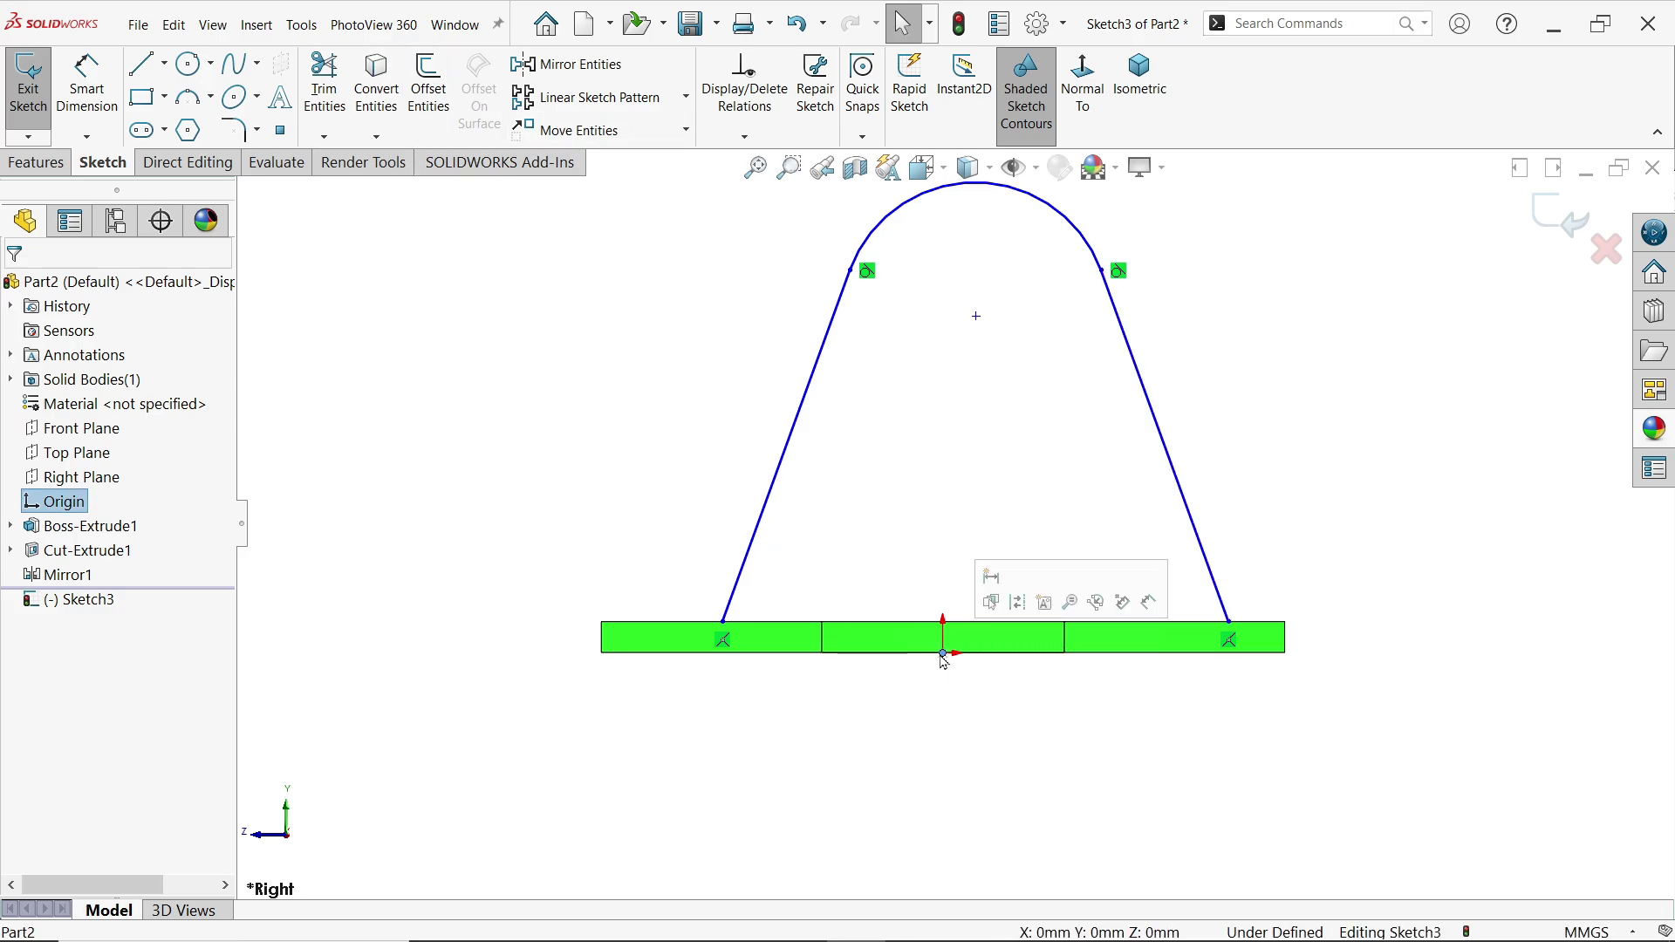
{"action": "left_click", "coordinate": [976, 319], "text": "ctrl"}
{"action": "left_click", "coordinate": [1052, 247]}
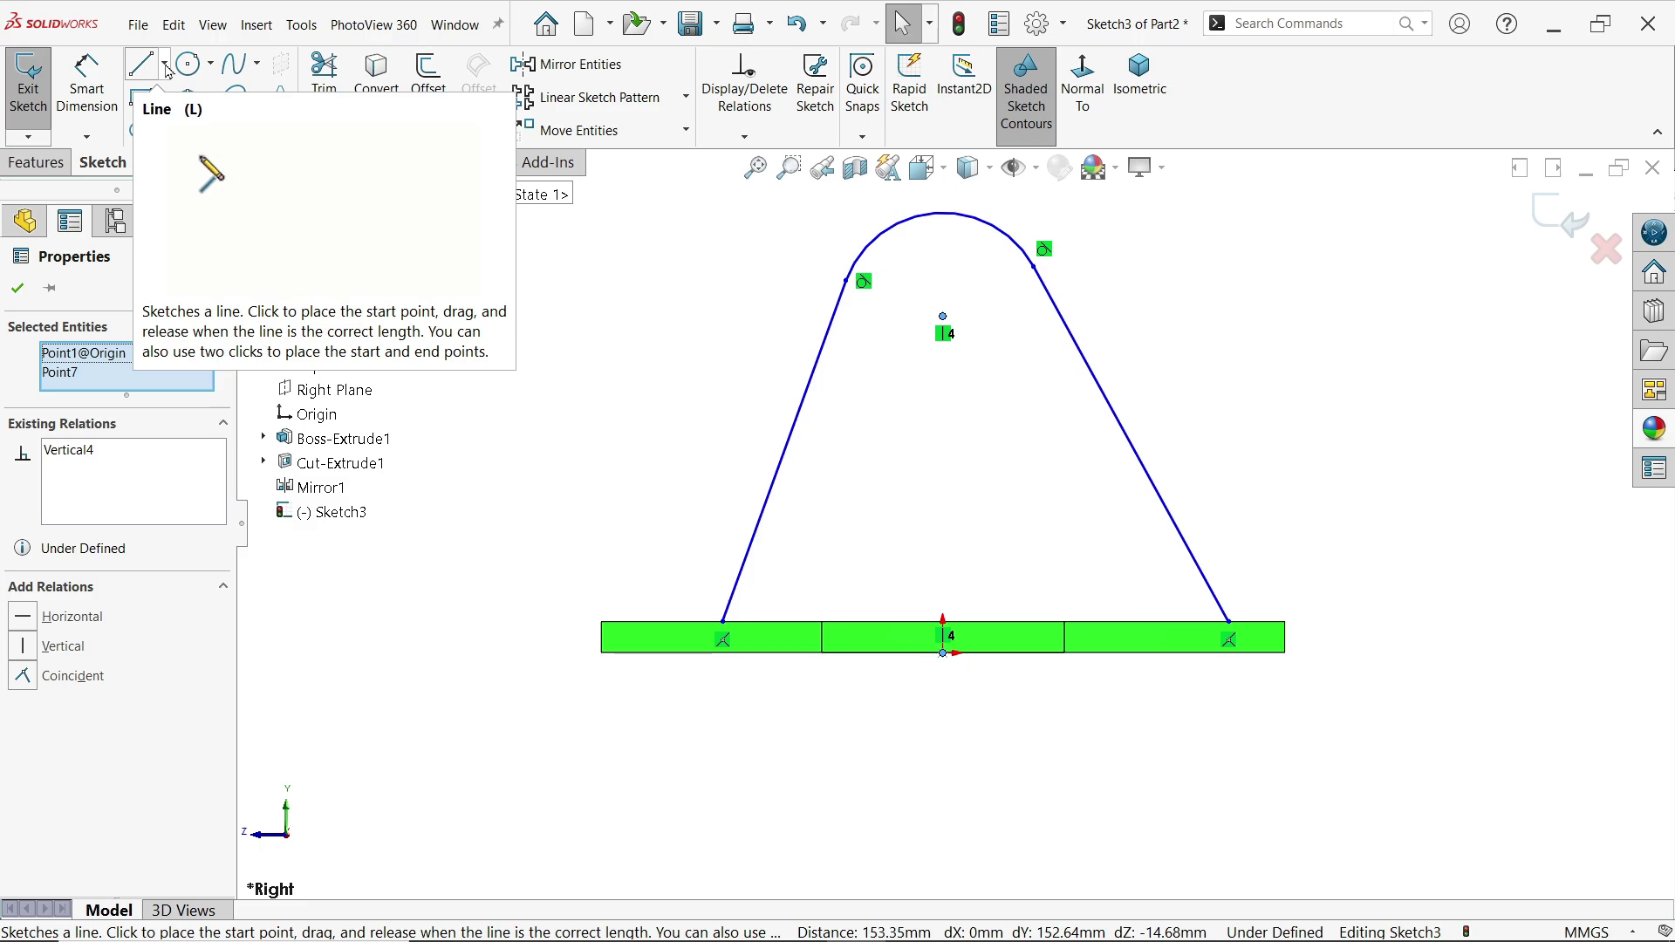
Draw a construction centreline from the arc centre down to the origin.
{"action": "left_click", "coordinate": [168, 96]}
{"action": "left_click", "coordinate": [164, 62]}
{"action": "left_click", "coordinate": [170, 118]}
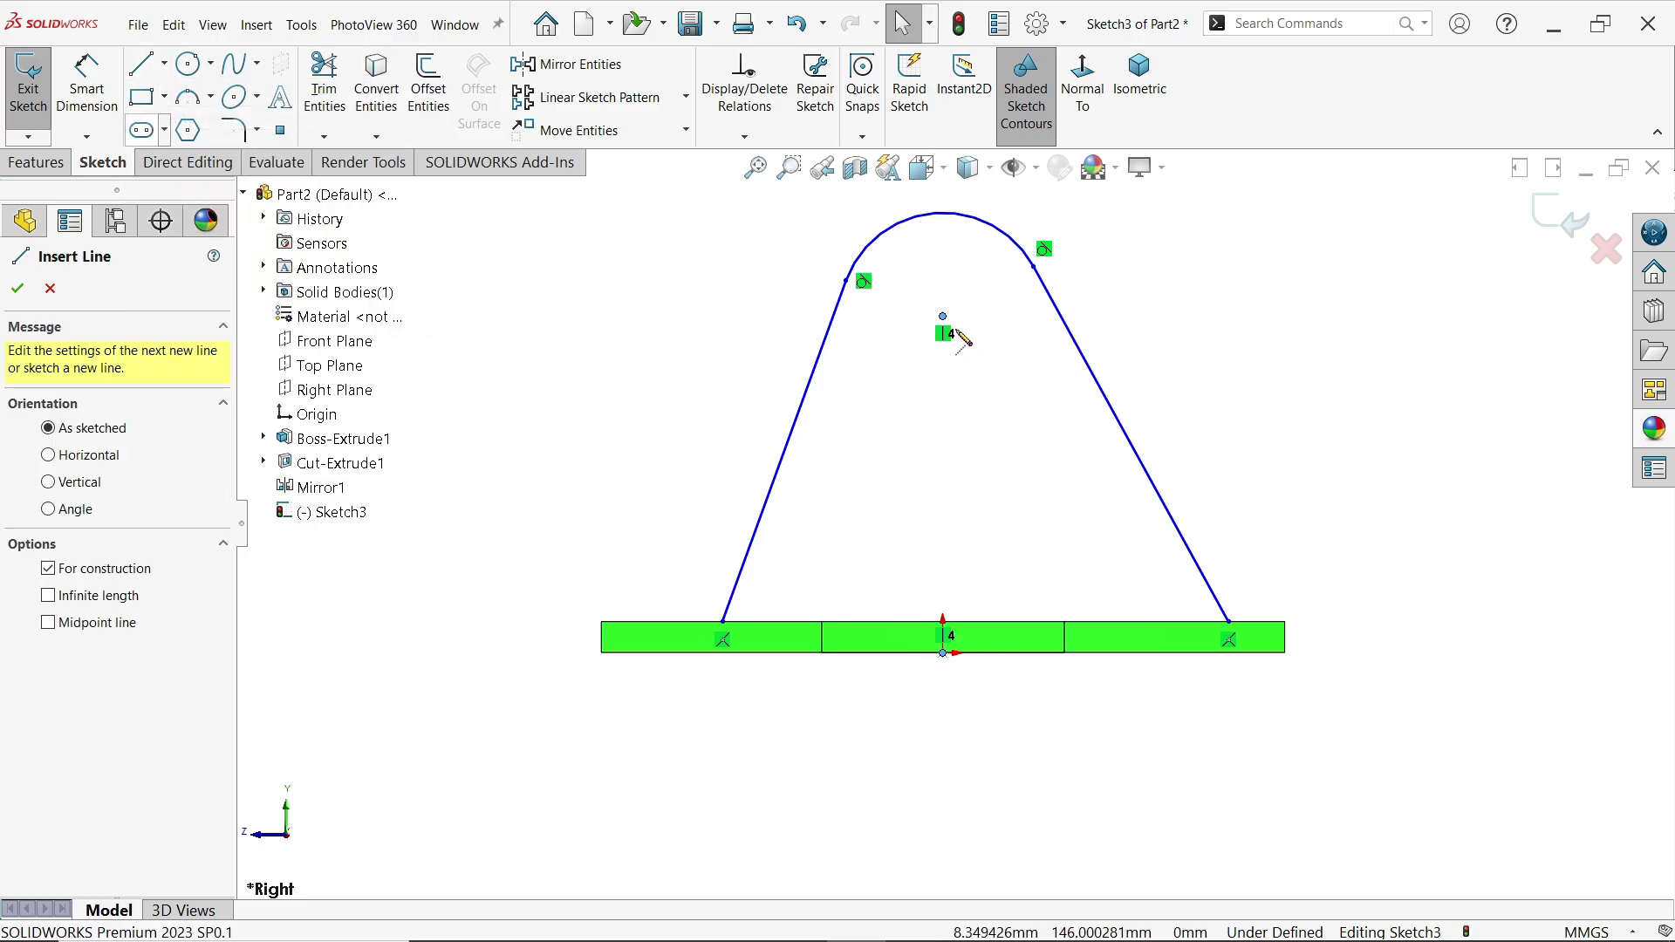
{"action": "left_click", "coordinate": [944, 323]}
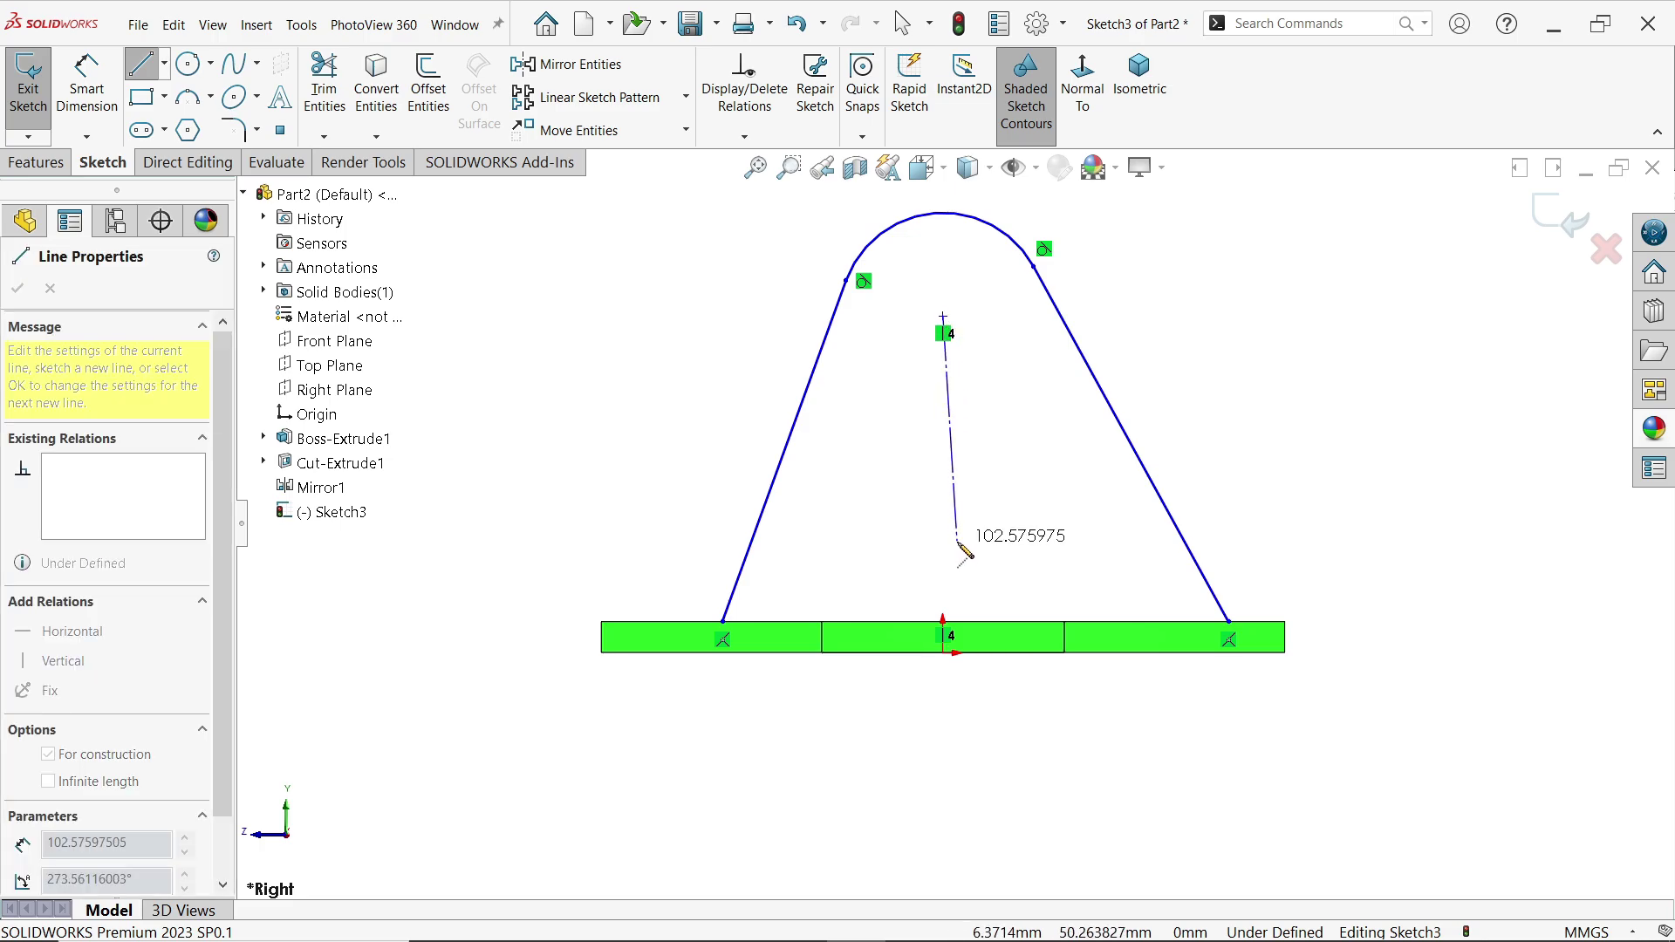
{"action": "left_click", "coordinate": [943, 653]}
{"action": "right_click", "coordinate": [1005, 564]}
{"action": "left_click", "coordinate": [1068, 586]}
Make the two slanted lines symmetric about the centreline.
{"action": "left_click", "coordinate": [945, 544]}
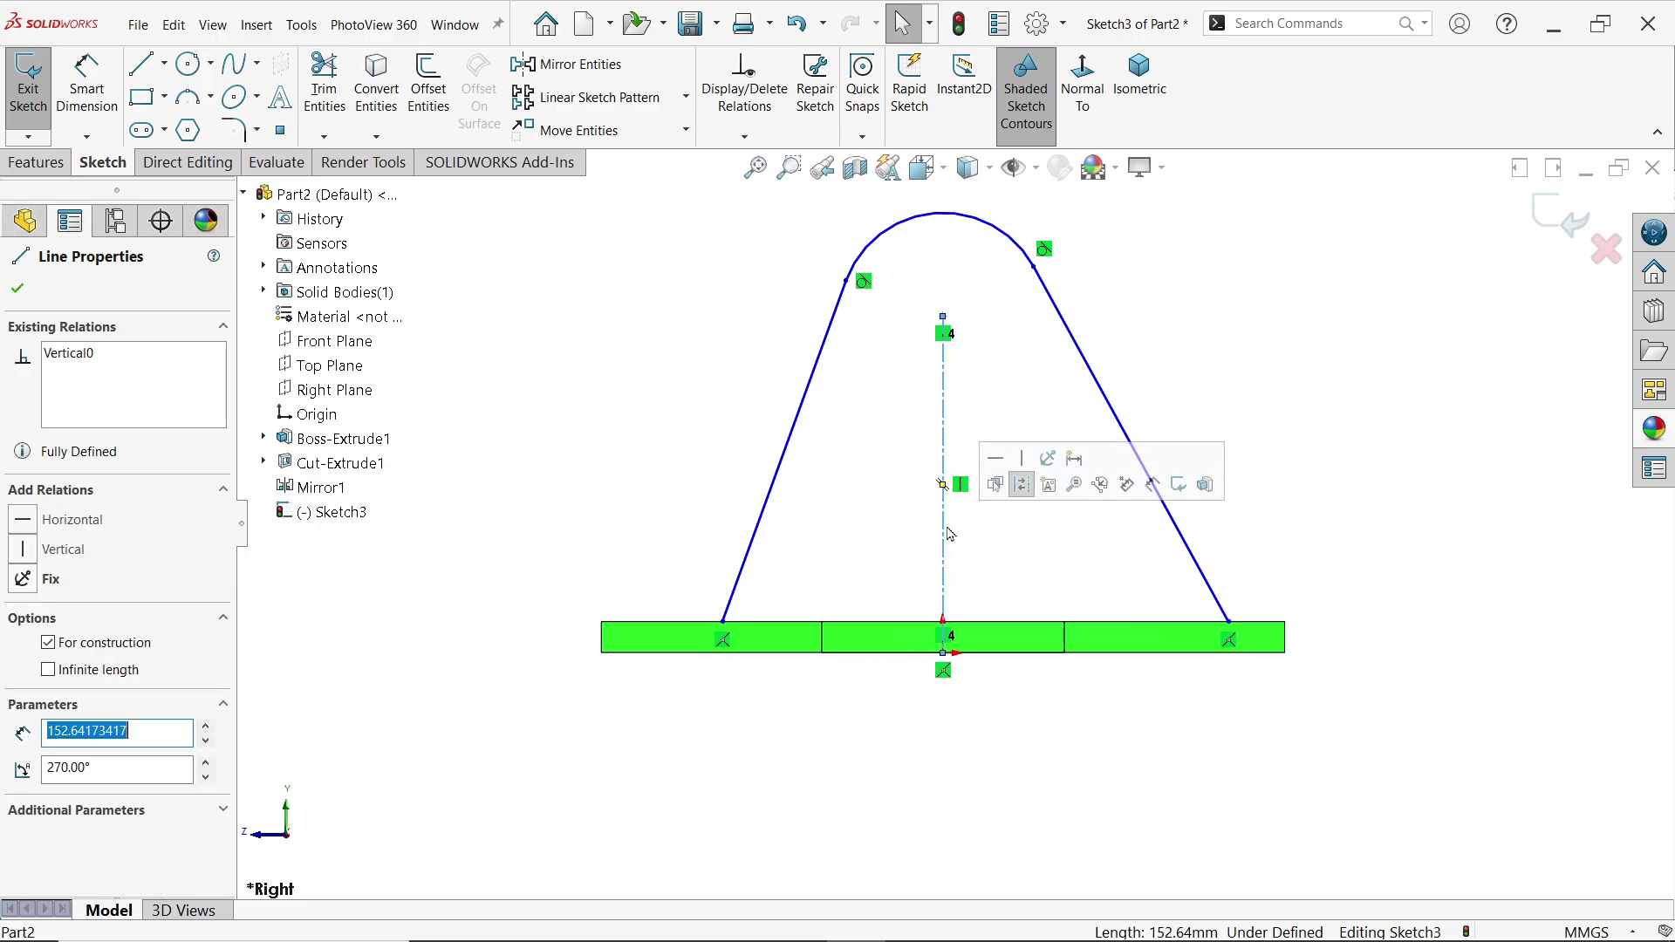
{"action": "left_click", "coordinate": [776, 498], "text": "ctrl"}
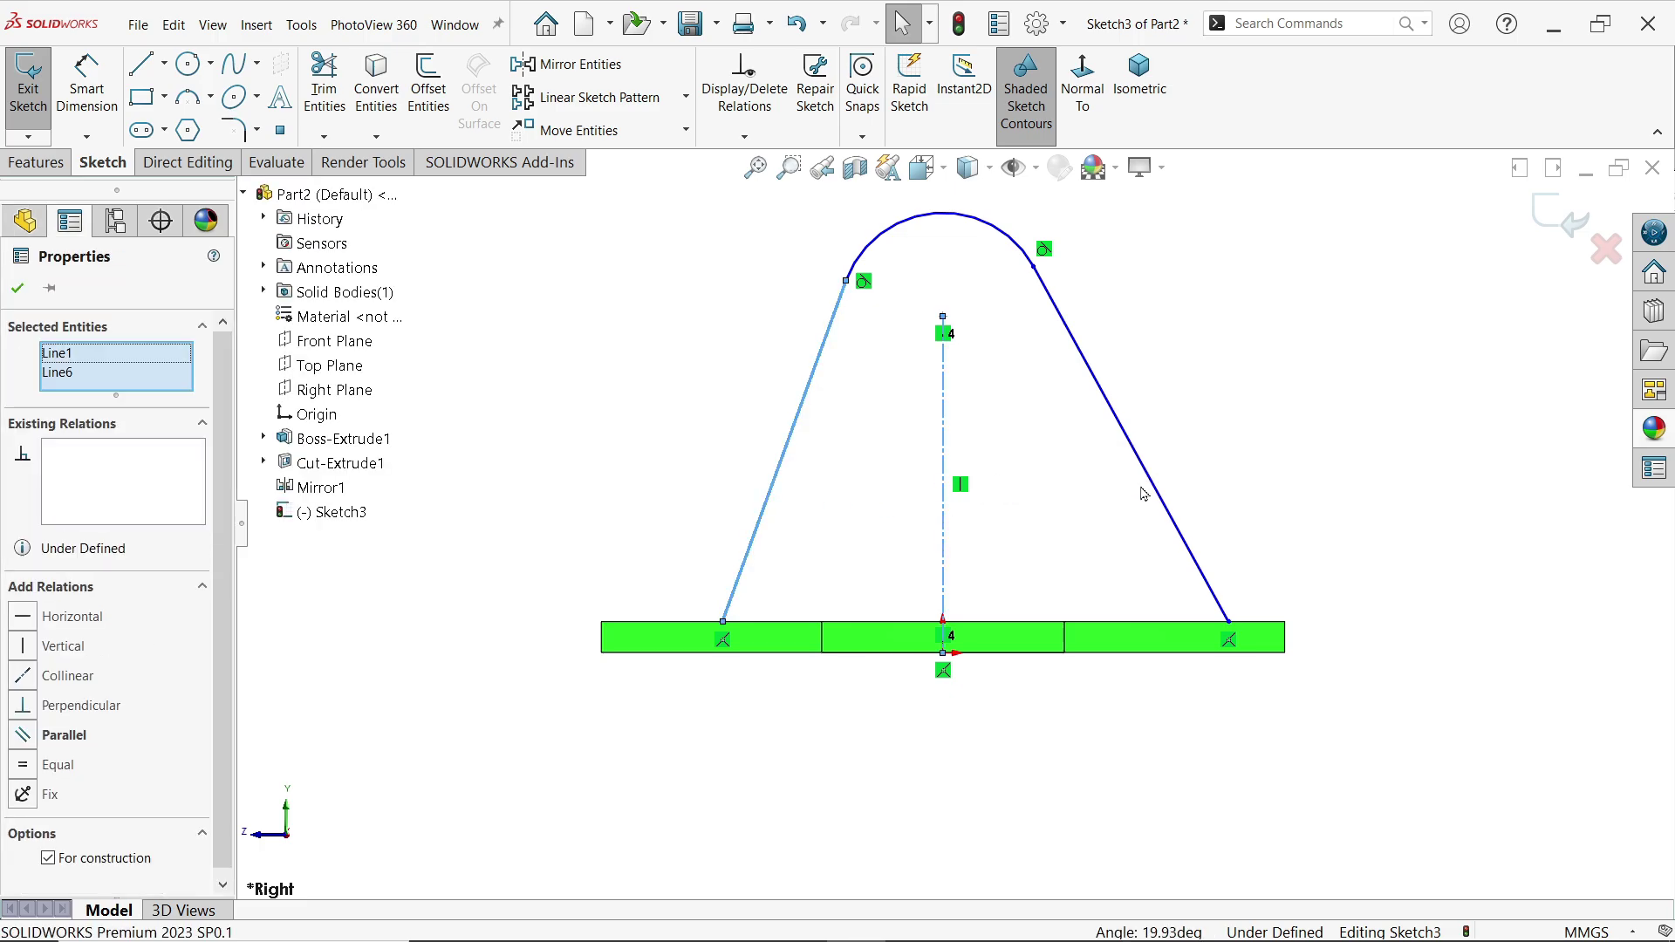
{"action": "left_click", "coordinate": [1160, 505], "text": "ctrl"}
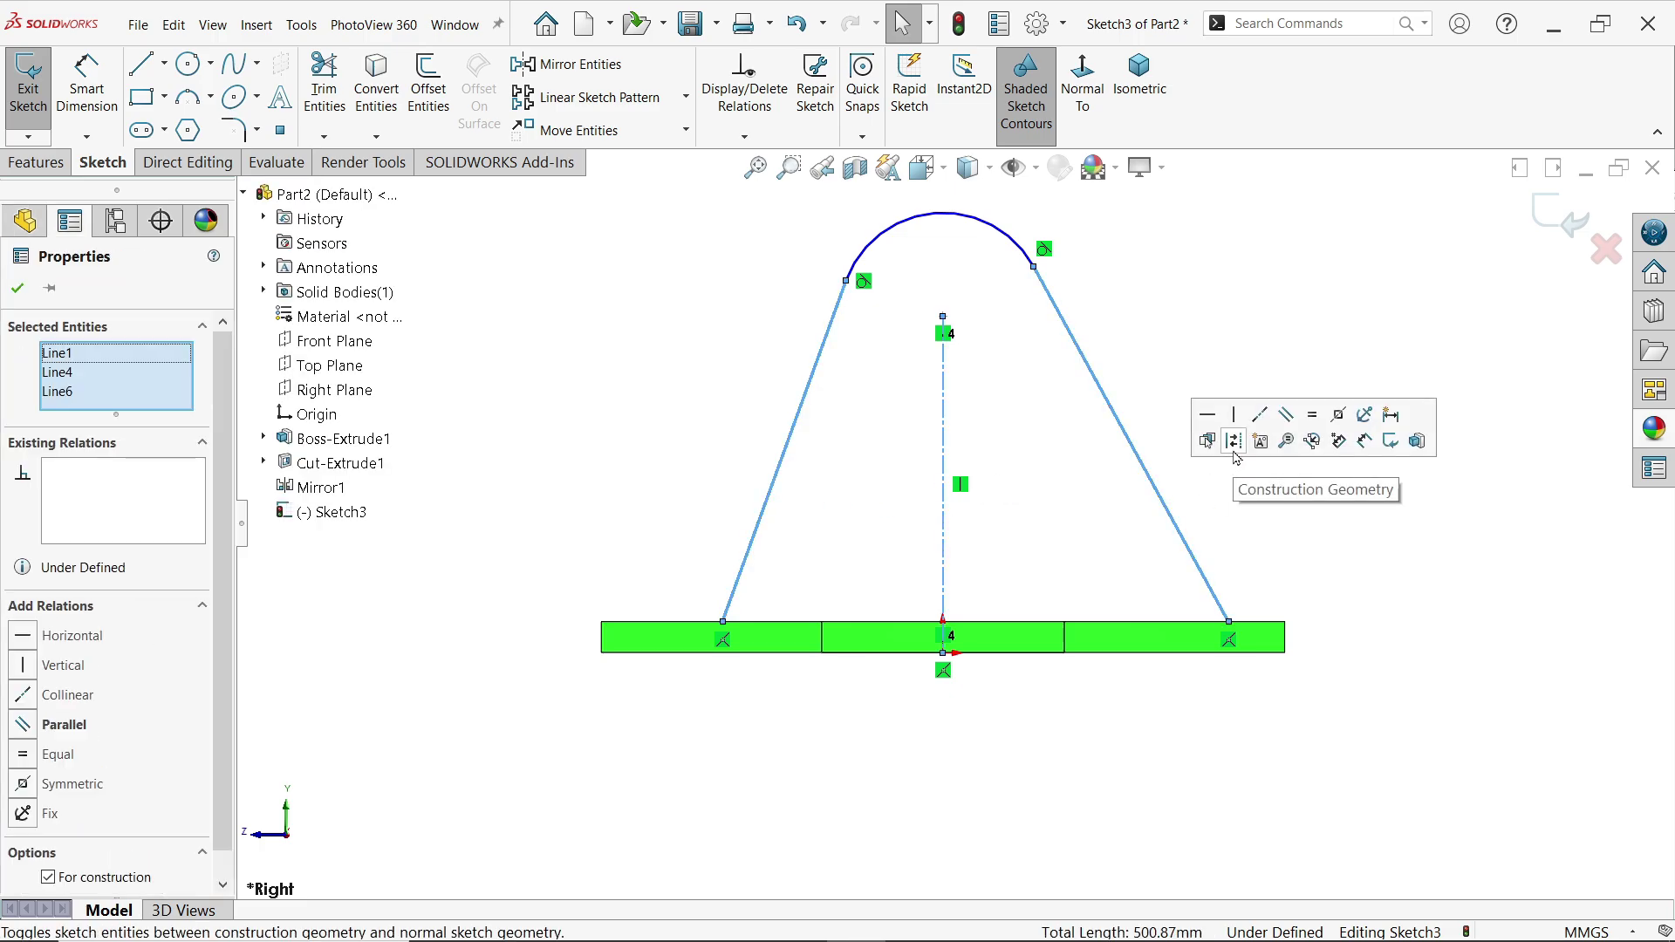
{"action": "left_click", "coordinate": [1341, 417]}
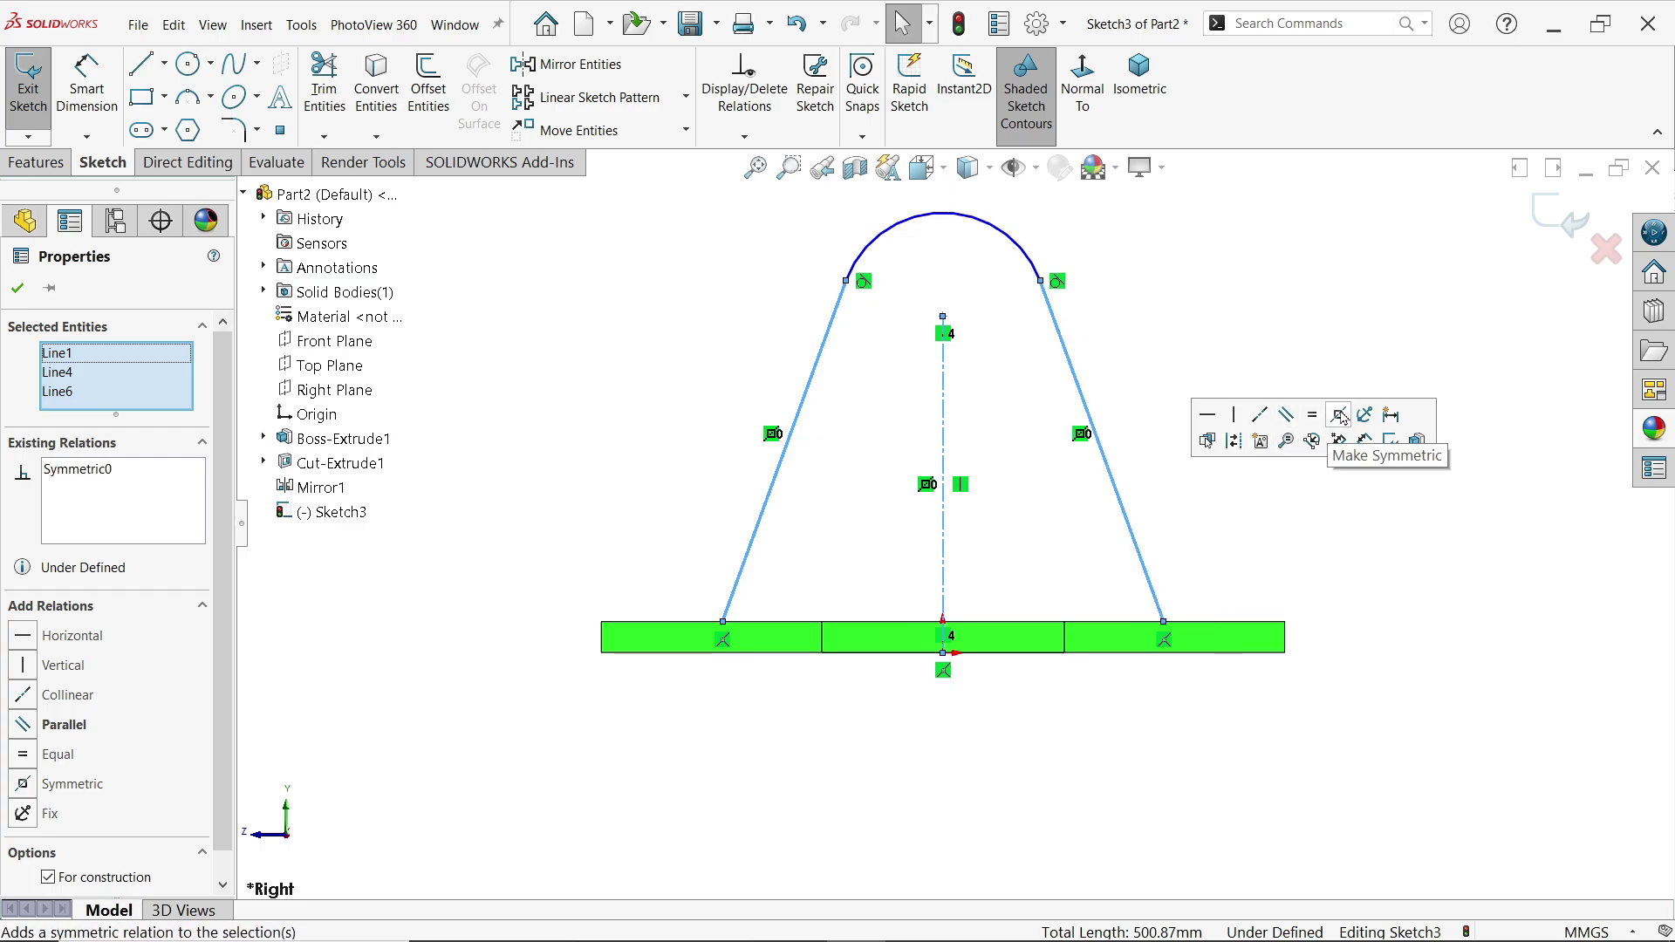
Dimension the top arc R65 and its centre 220 mm above the origin.
{"action": "left_click", "coordinate": [88, 87]}
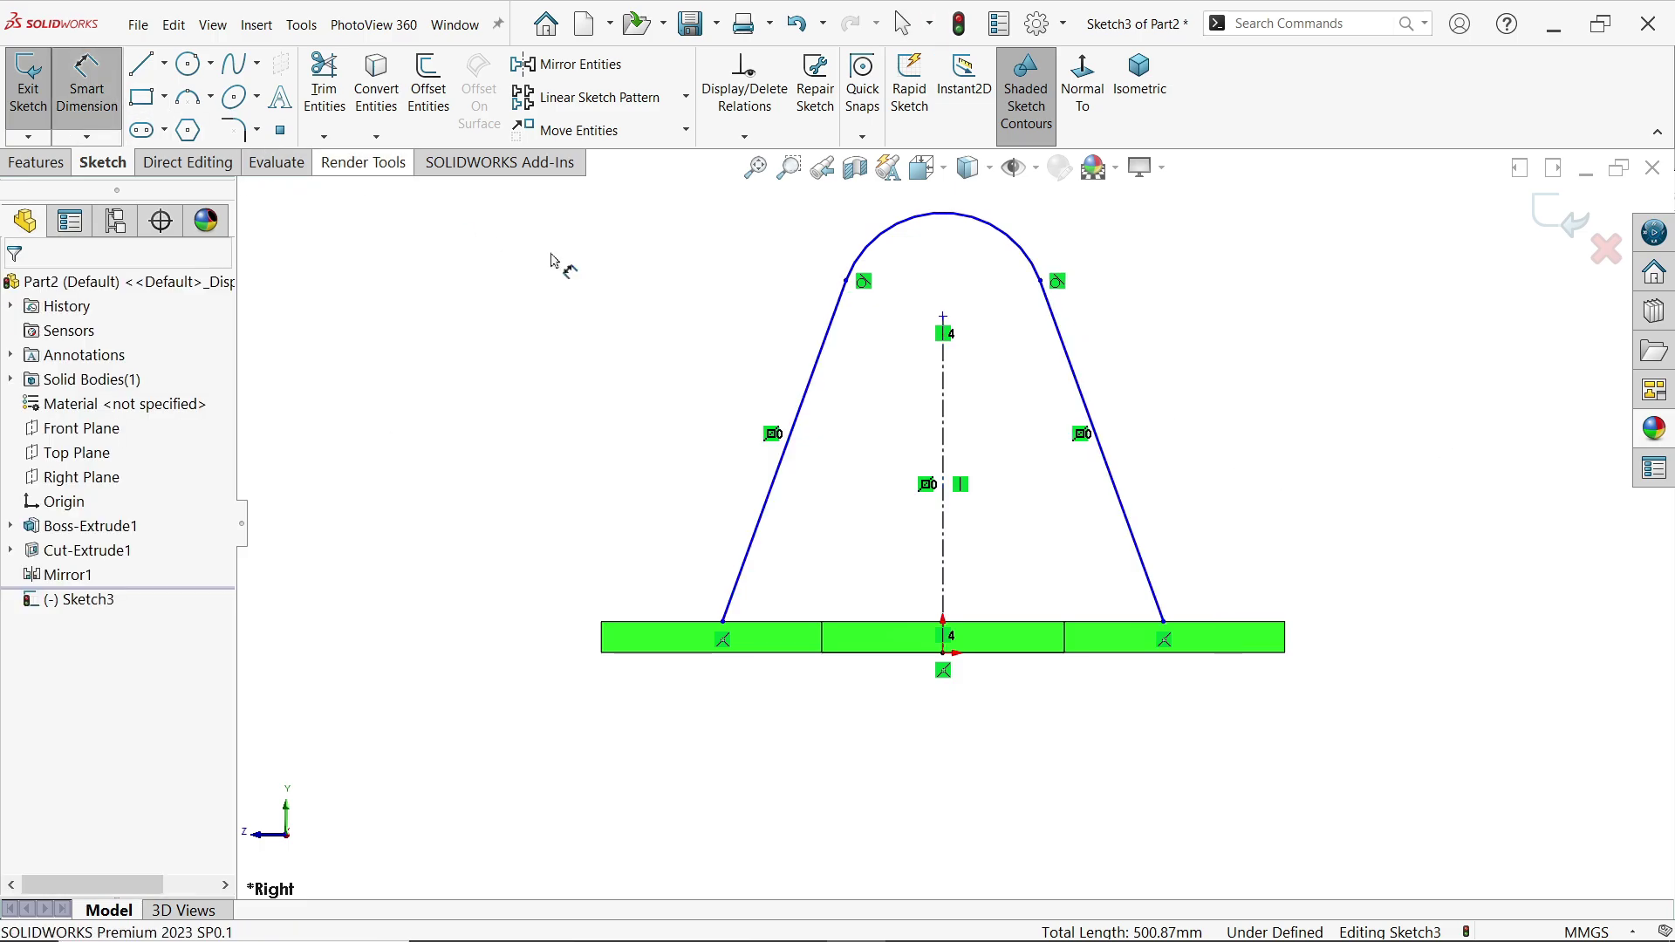
{"action": "left_click", "coordinate": [1032, 263]}
{"action": "left_click", "coordinate": [1061, 217]}
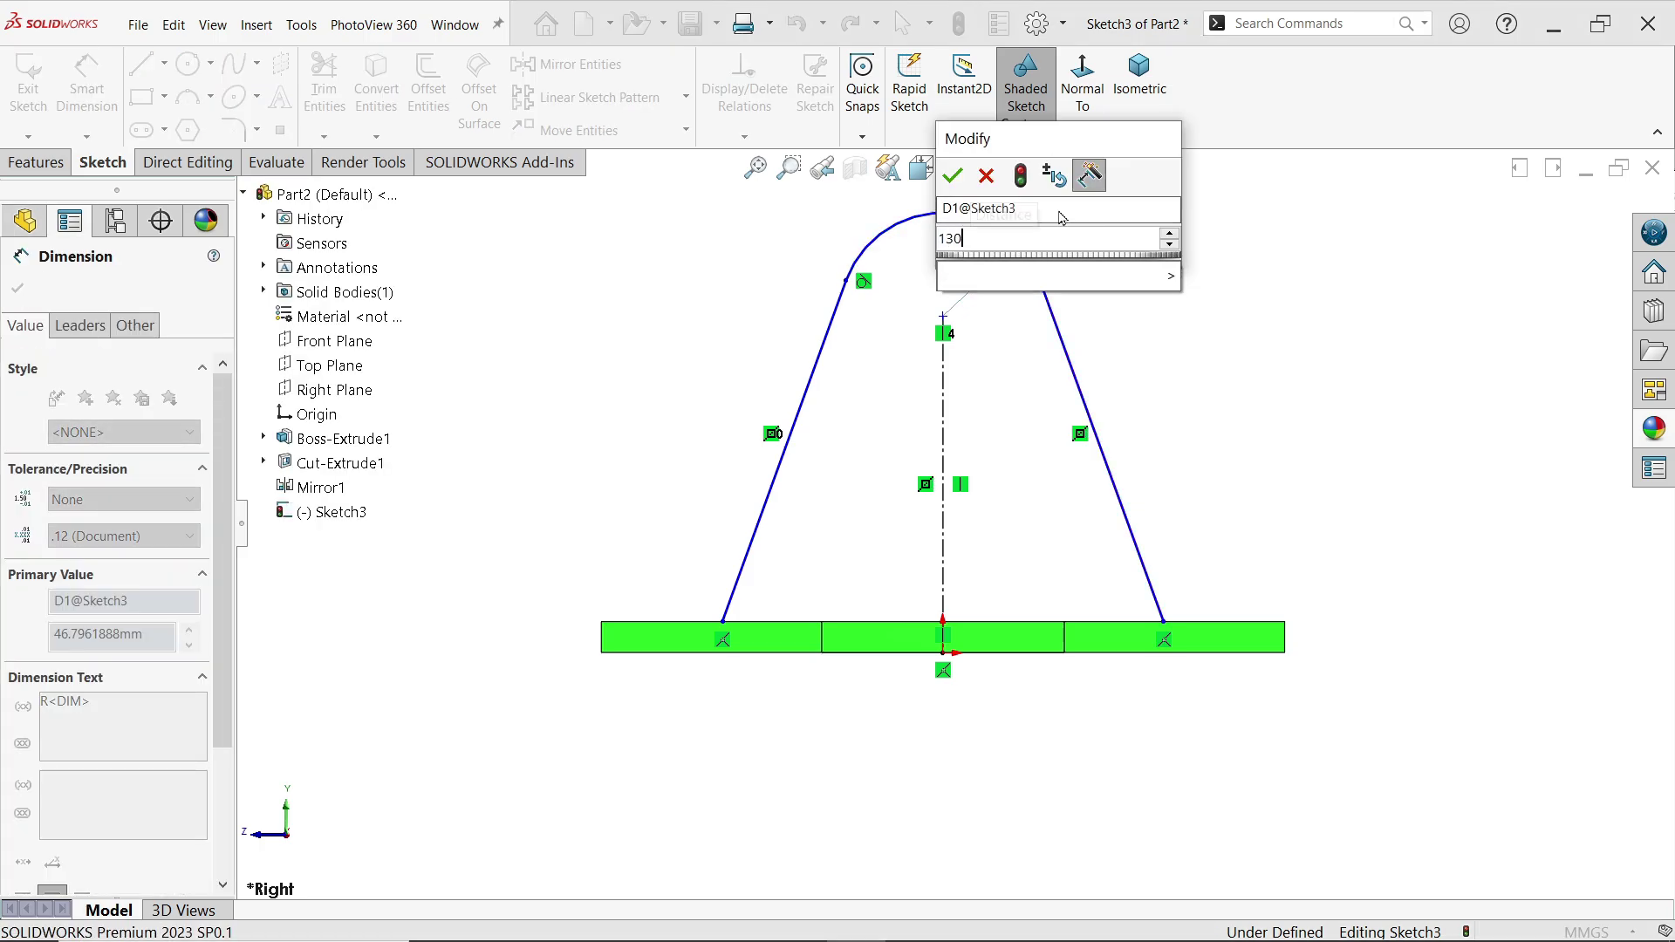
{"action": "key", "text": "Escape"}
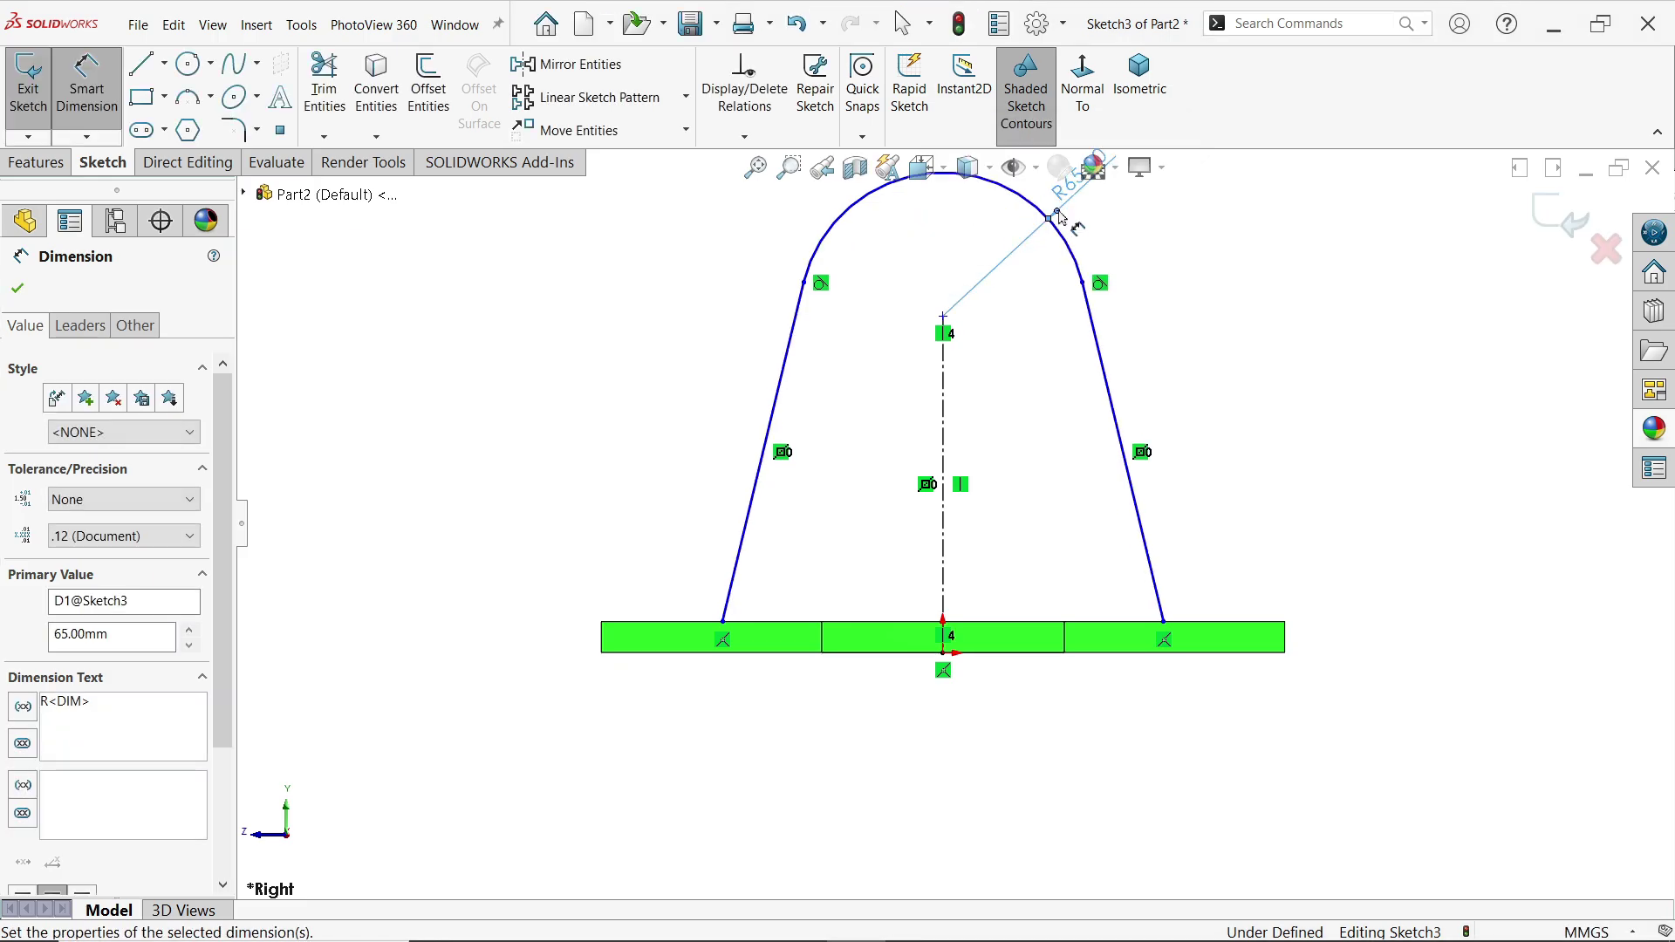
{"action": "left_click", "coordinate": [943, 318]}
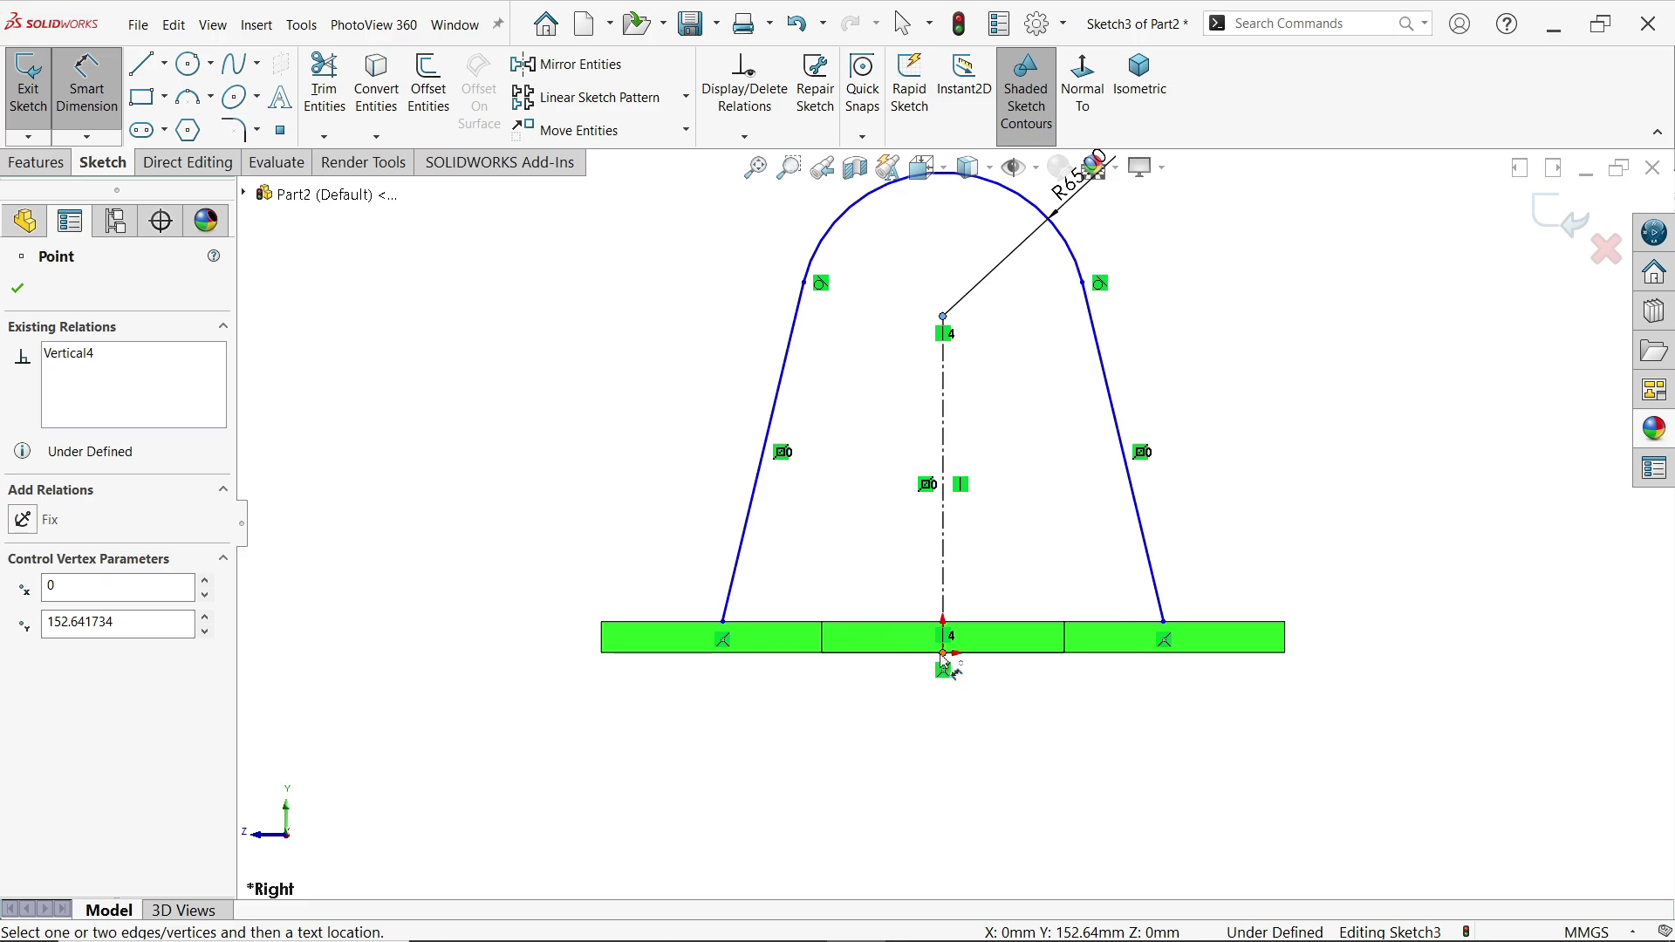
{"action": "left_click", "coordinate": [943, 658]}
{"action": "left_click", "coordinate": [463, 540]}
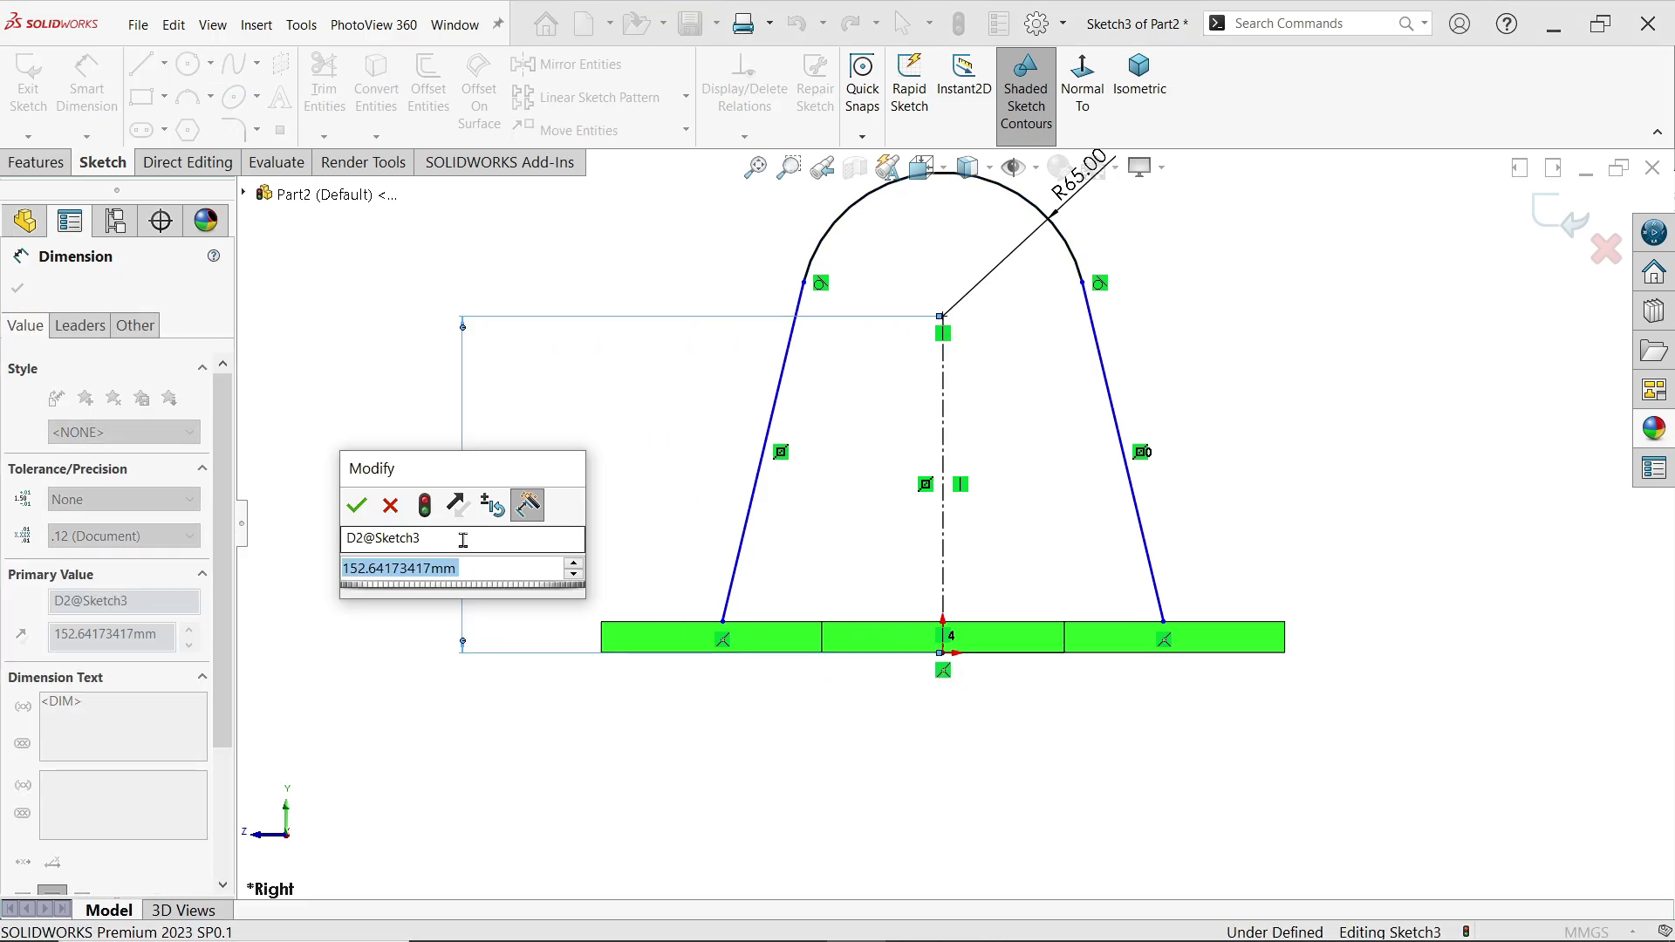
{"action": "type", "text": "220"}
{"action": "key", "text": "Return"}
Dimension the right foot 35 mm from the base's right end.
{"action": "scroll", "coordinate": [898, 561], "scroll_direction": "up", "scroll_amount": 3}
{"action": "scroll", "coordinate": [971, 436], "scroll_direction": "down", "scroll_amount": 2}
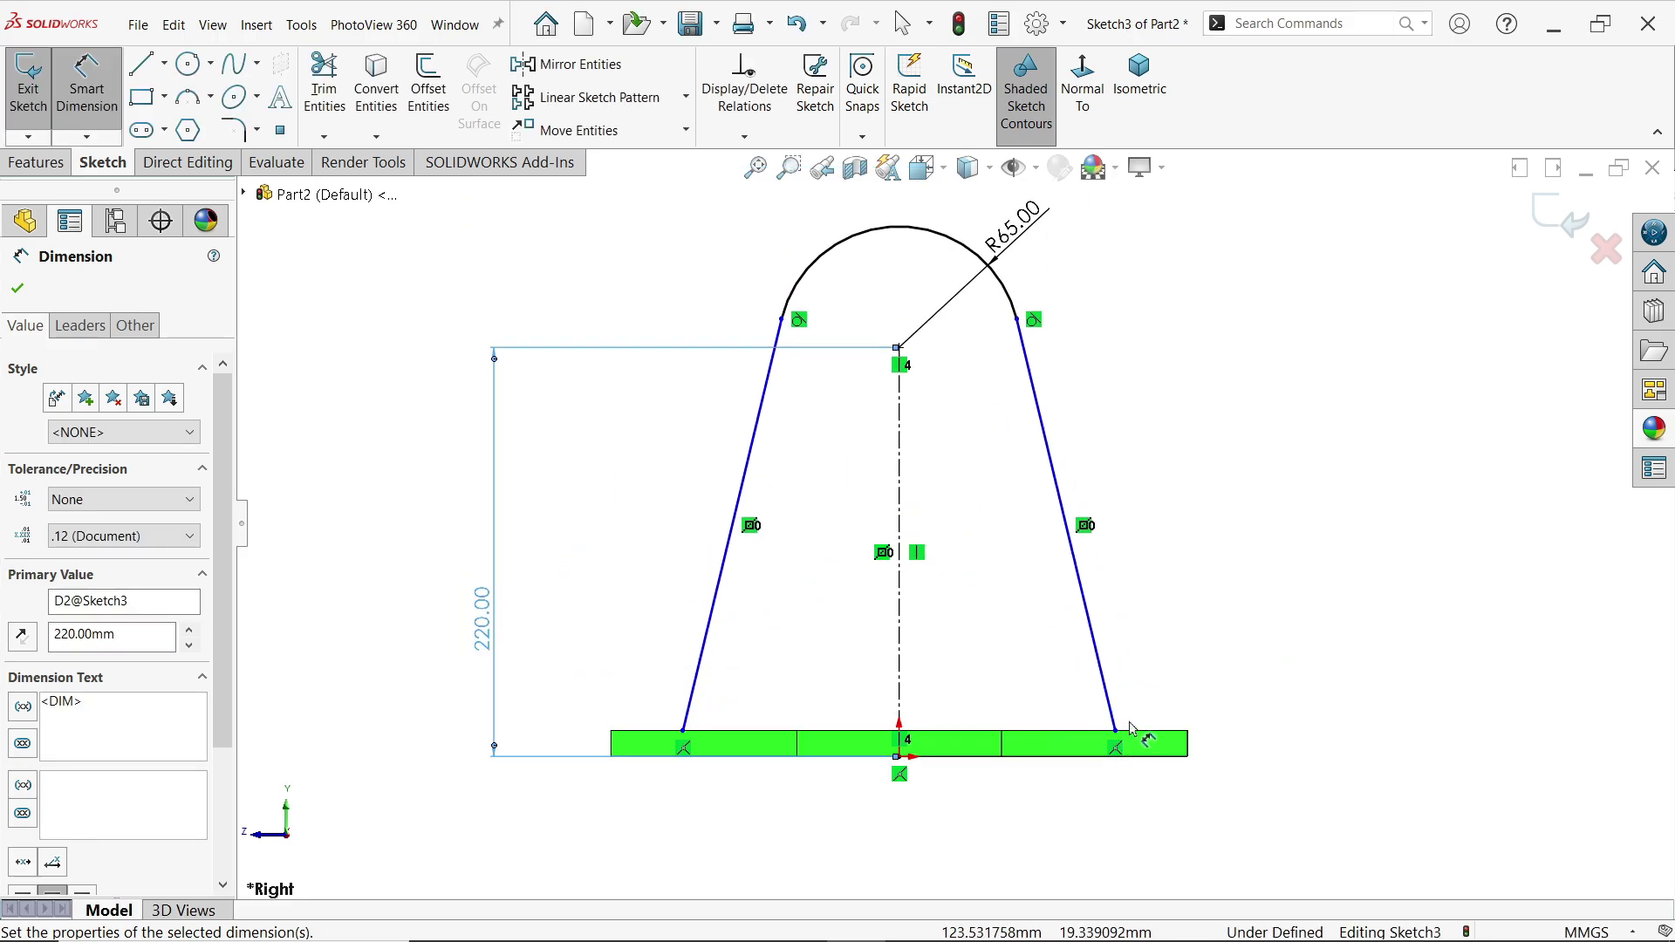
{"action": "scroll", "coordinate": [1110, 733], "scroll_direction": "down", "scroll_amount": 2}
{"action": "left_click", "coordinate": [1137, 729]}
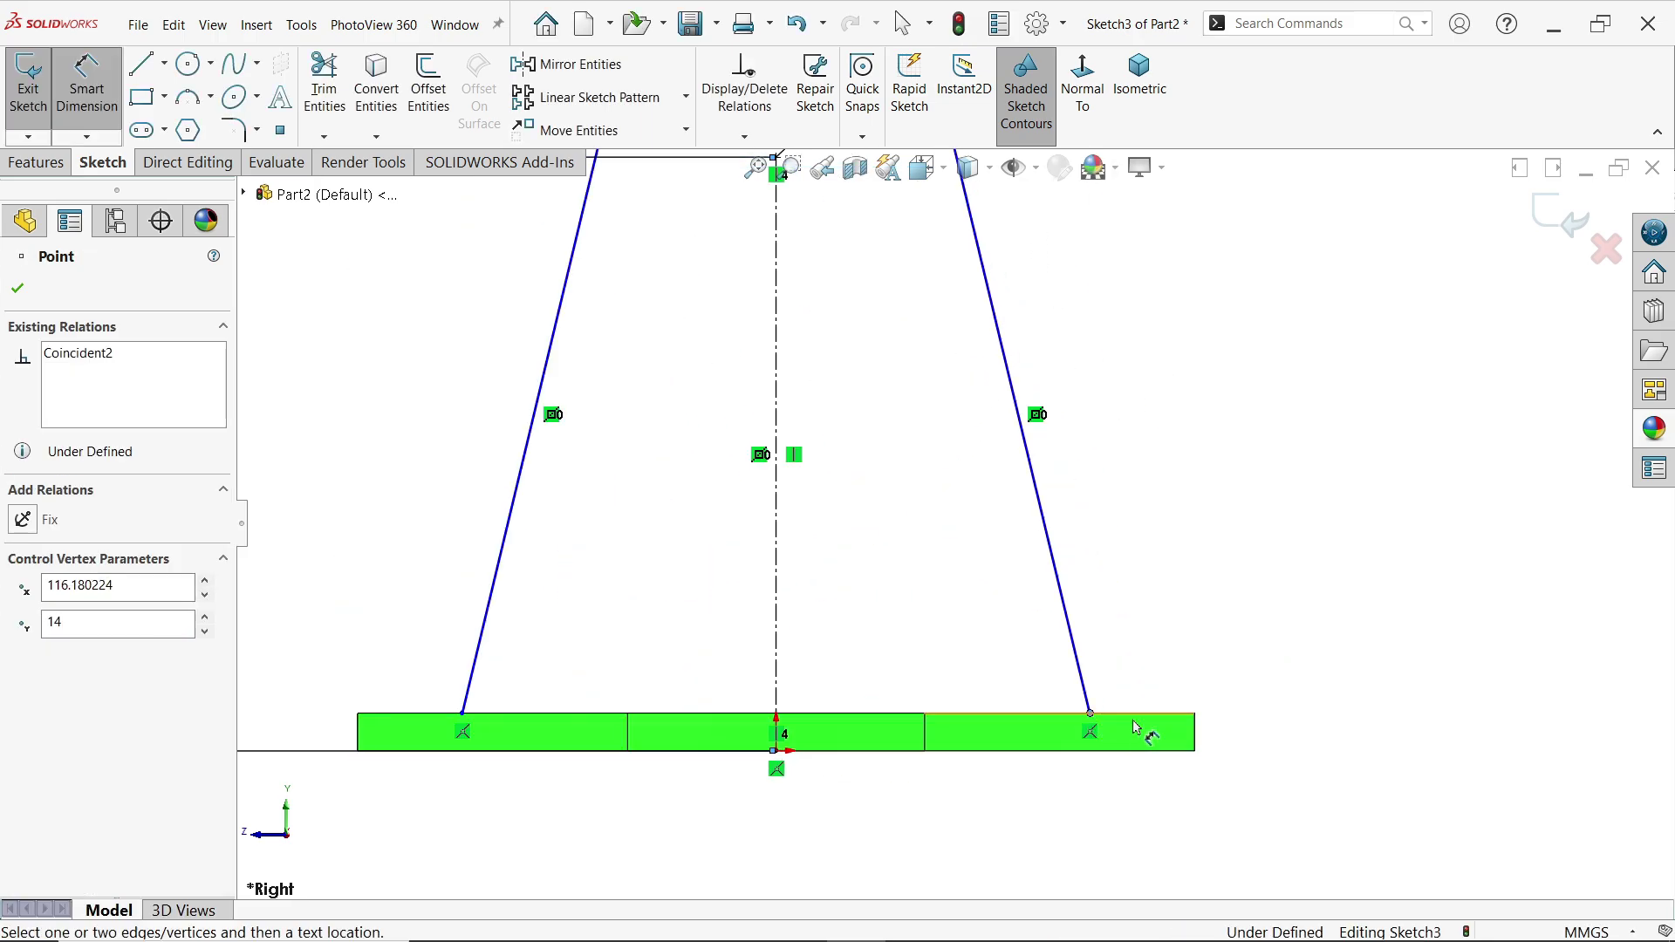
{"action": "left_click", "coordinate": [1200, 733]}
{"action": "left_click", "coordinate": [1134, 650]}
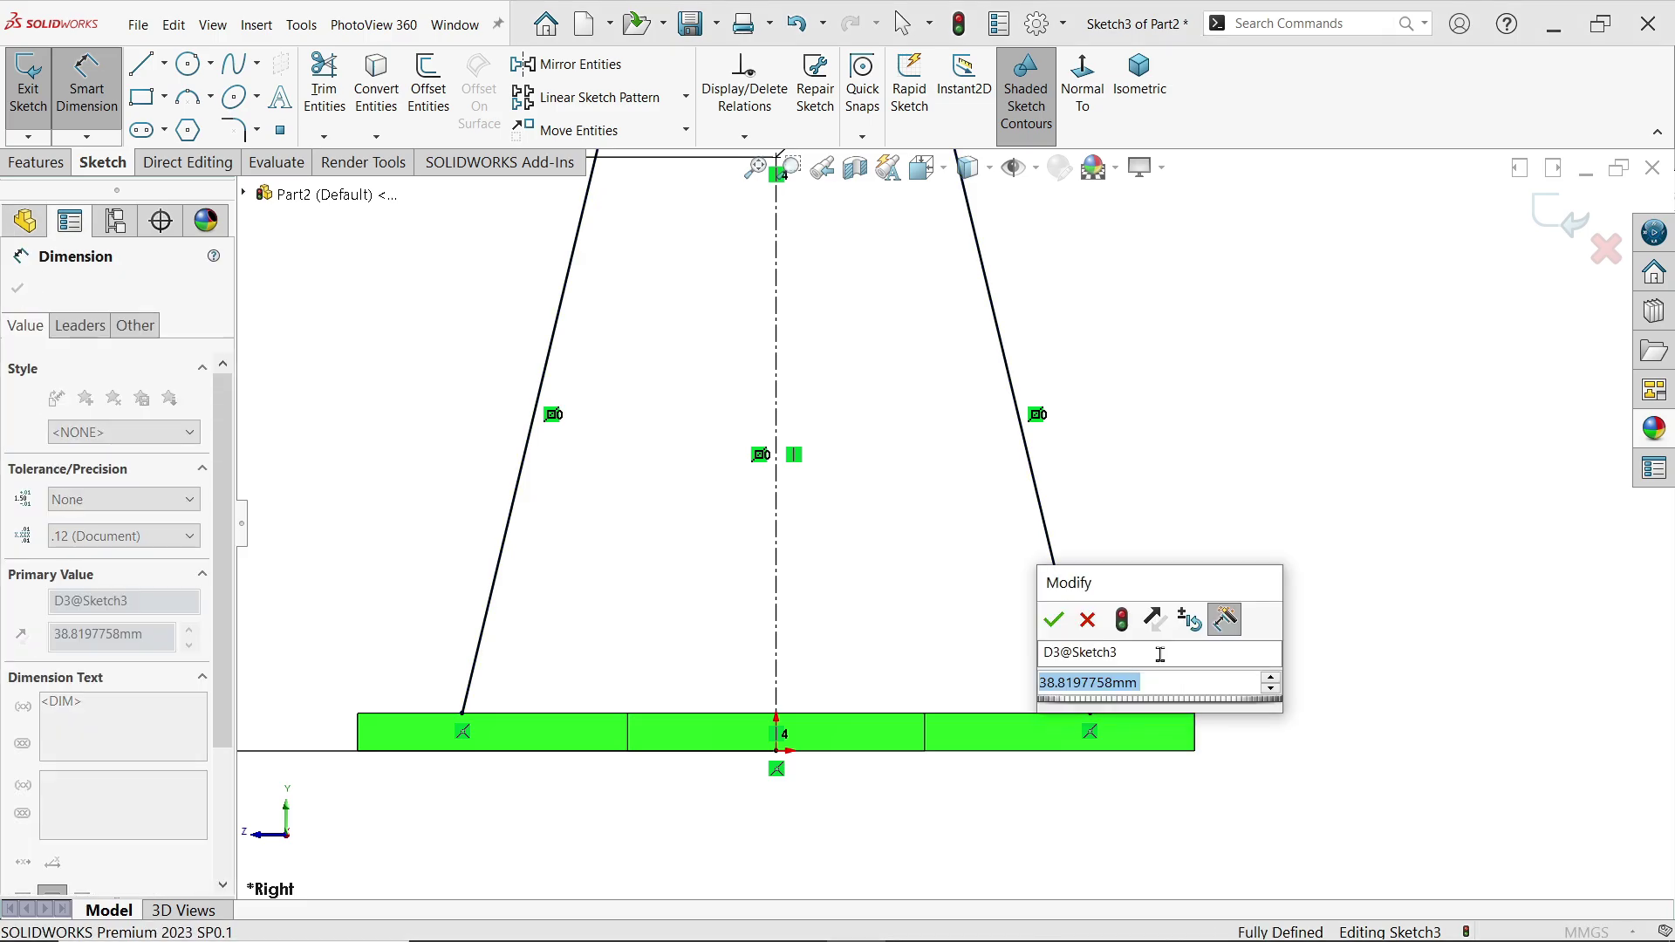
{"action": "type", "text": "35"}
{"action": "key", "text": "Return"}
{"action": "scroll", "coordinate": [1222, 535], "scroll_direction": "up", "scroll_amount": 3}
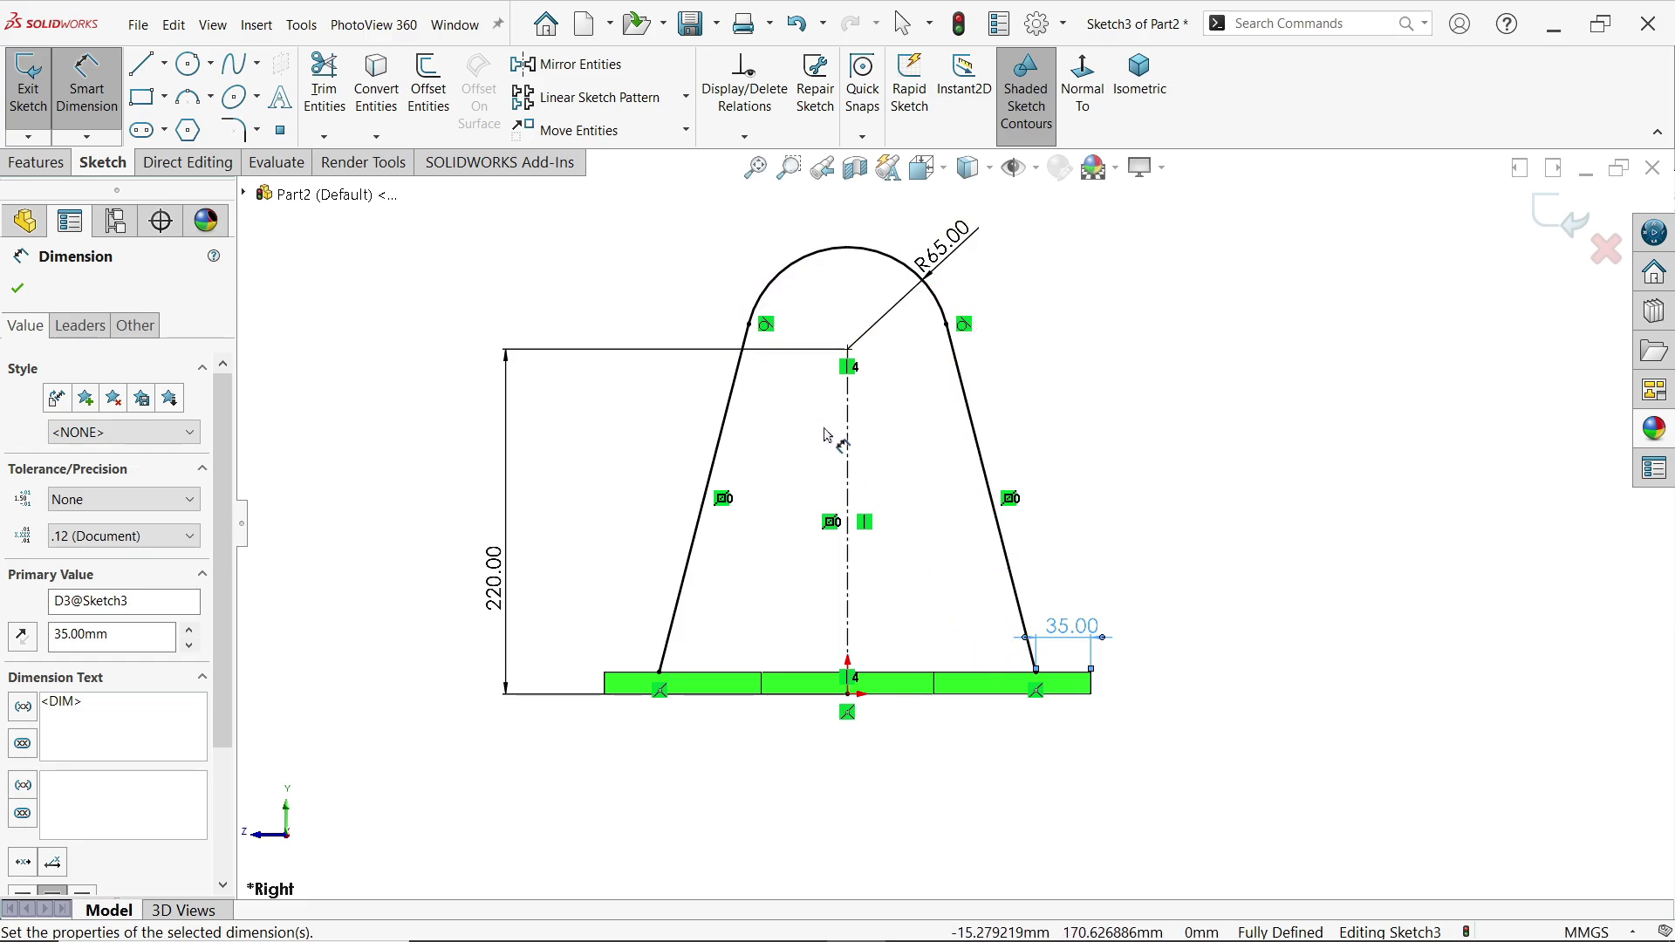
Start a Mid Plane boss extrusion of the arch sketch.
{"action": "left_click", "coordinate": [25, 163]}
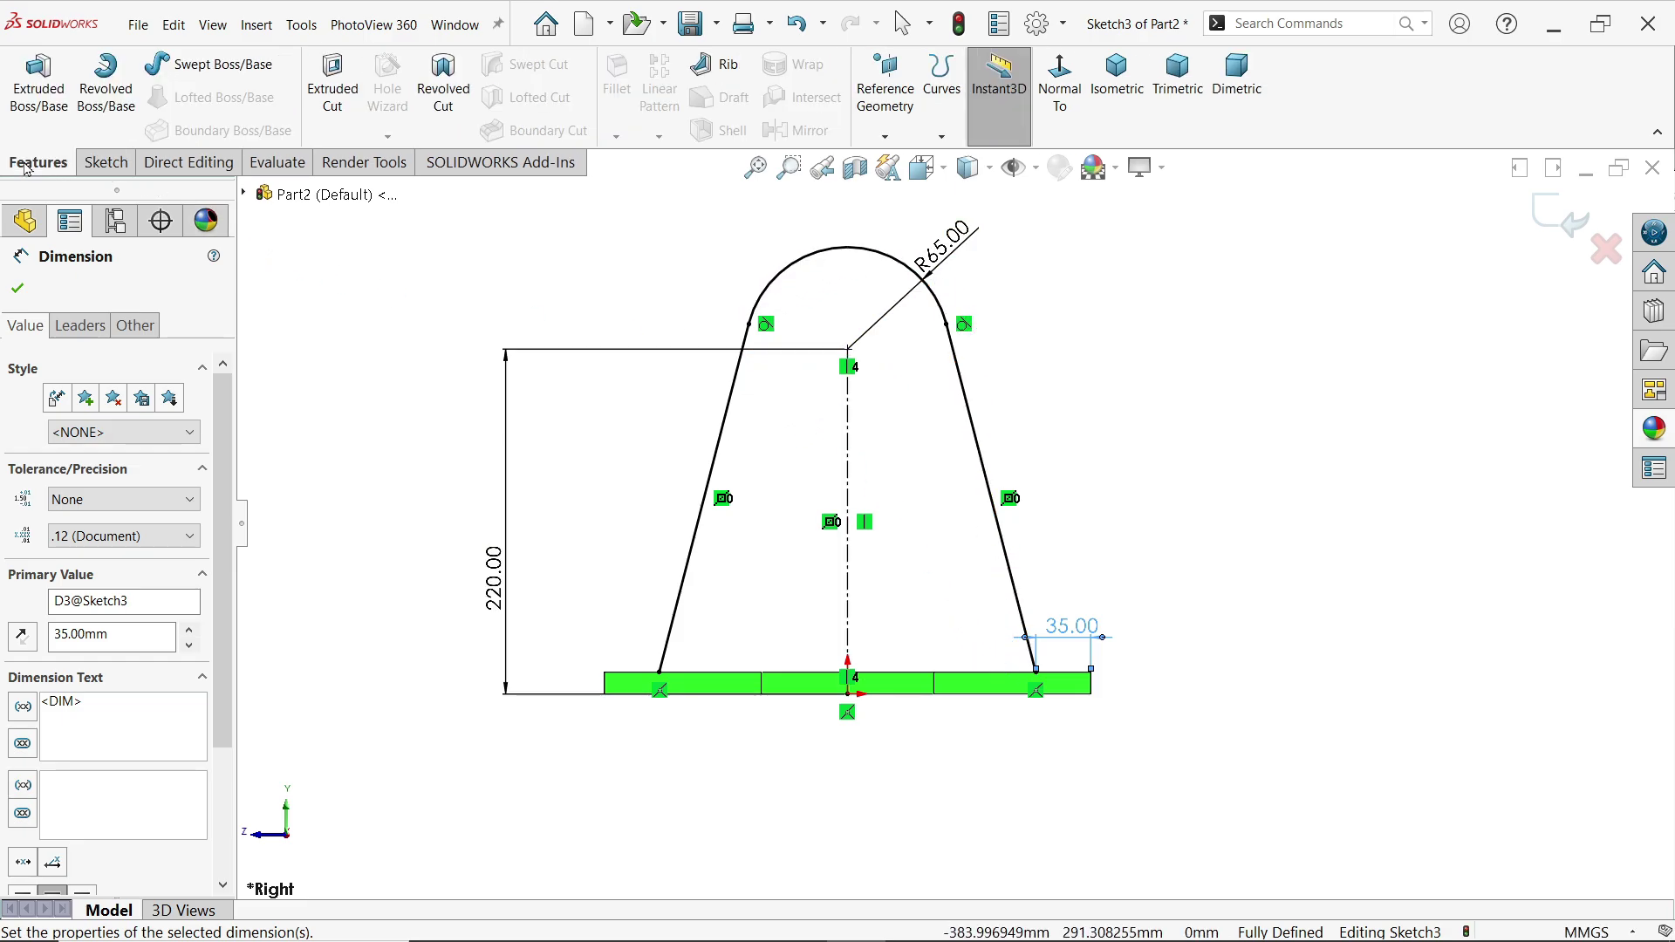
{"action": "left_click", "coordinate": [40, 96]}
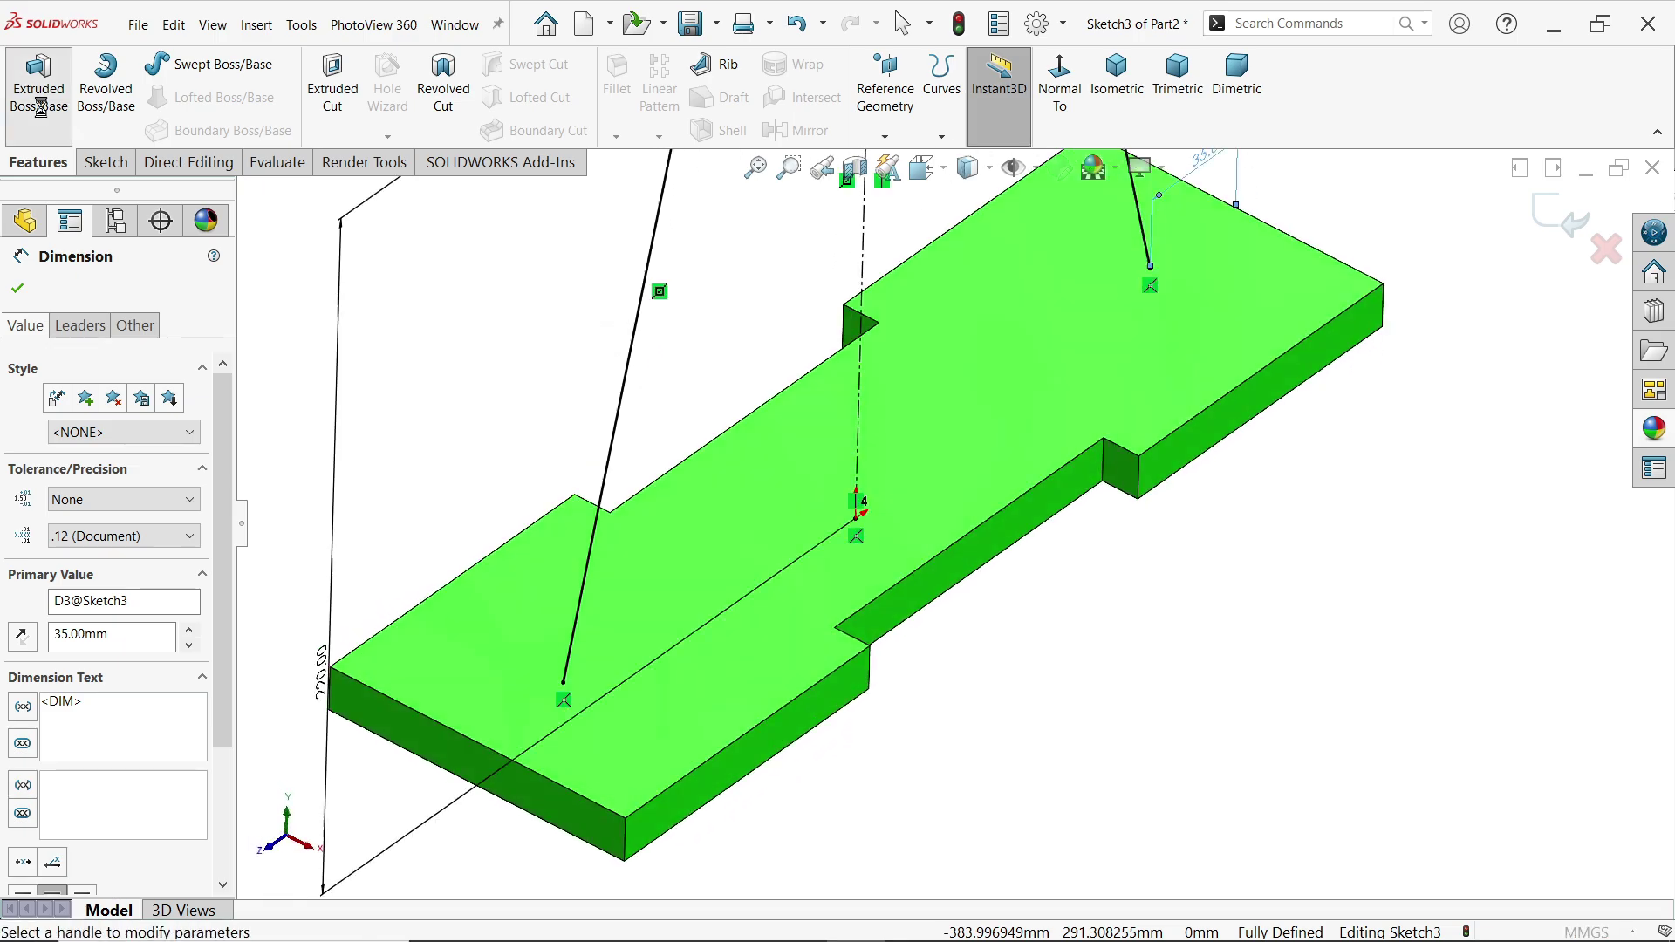
{"action": "scroll", "coordinate": [902, 511], "scroll_direction": "up", "scroll_amount": 5}
{"action": "scroll", "coordinate": [902, 511], "scroll_direction": "down", "scroll_amount": 3}
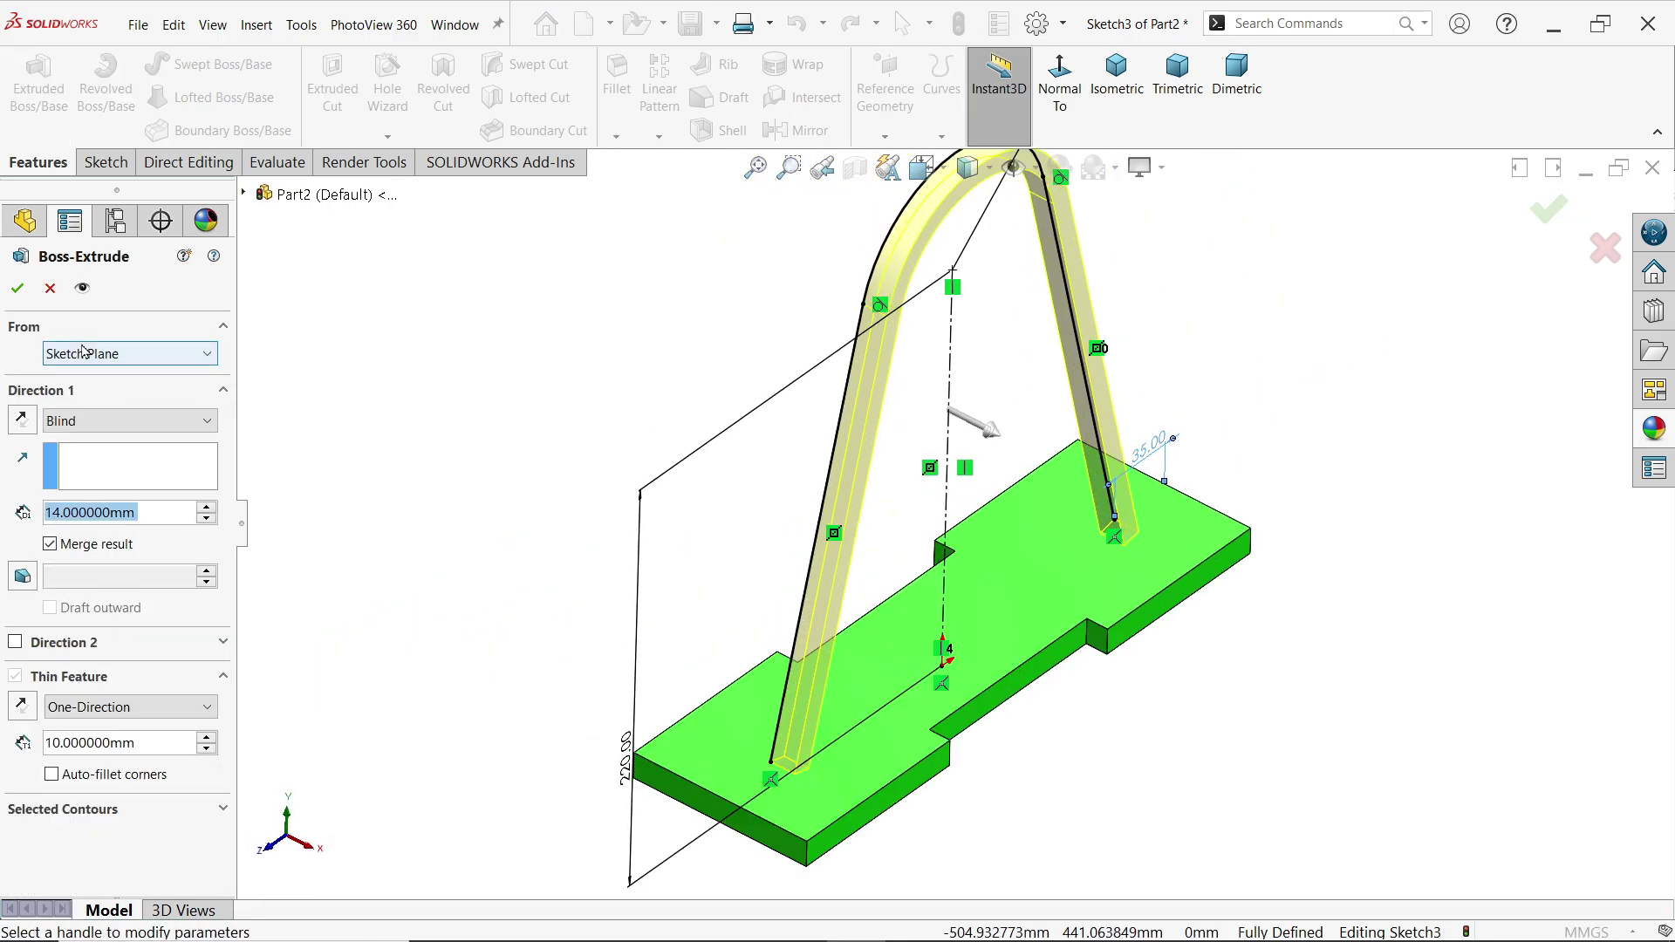
{"action": "left_click", "coordinate": [91, 421]}
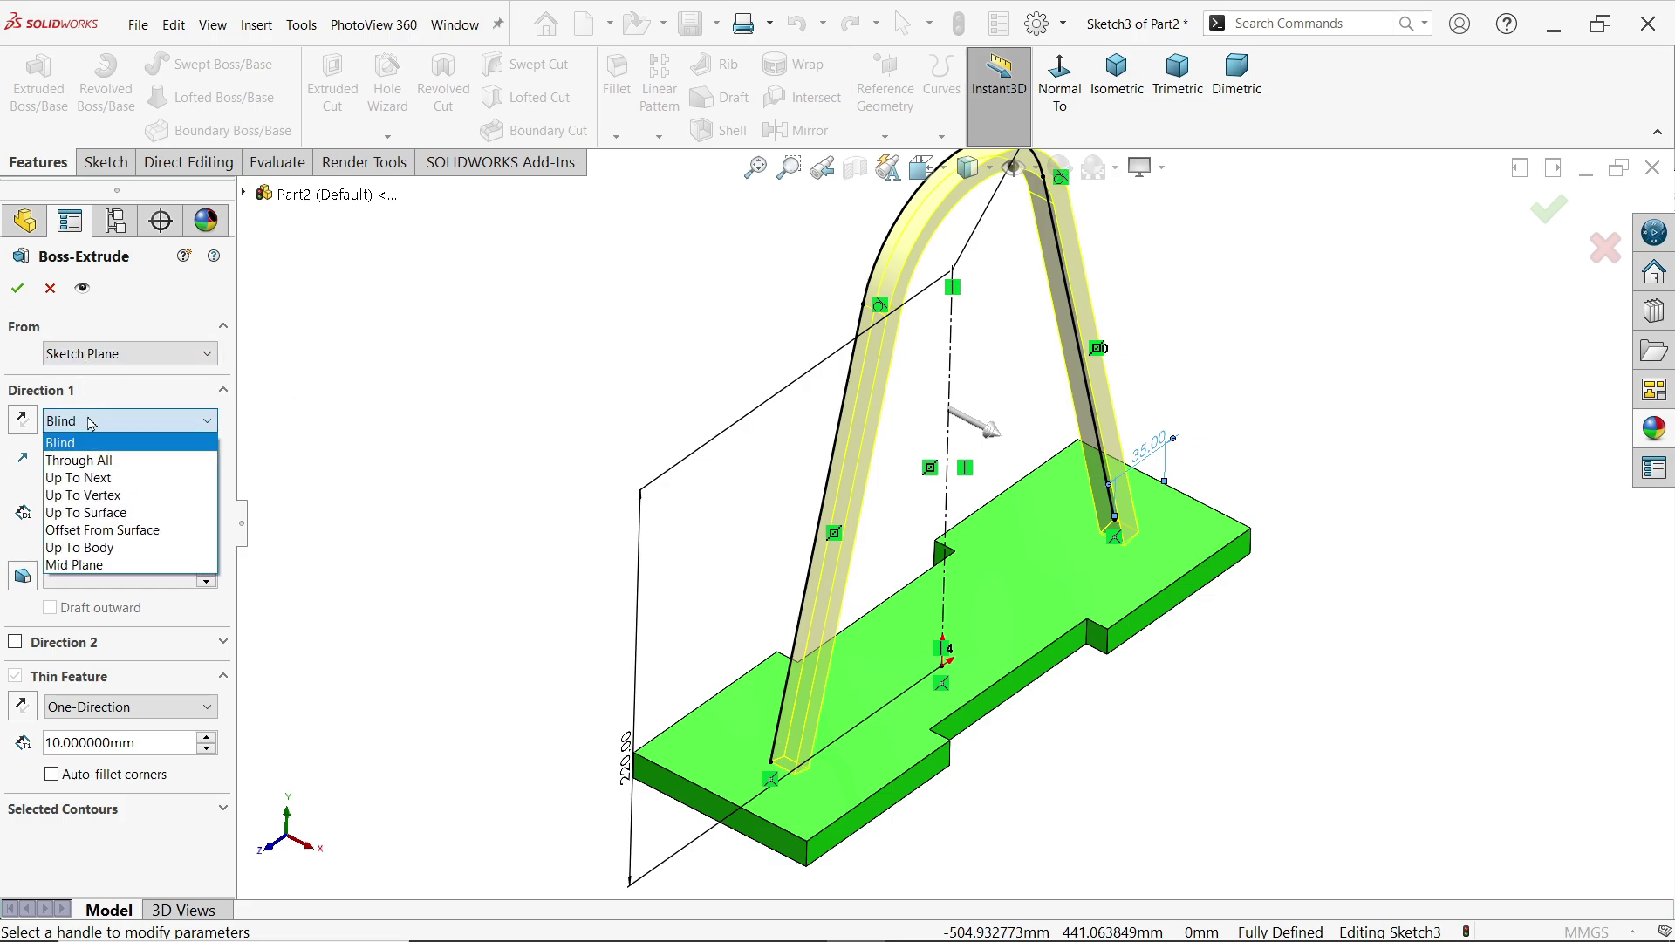
{"action": "left_click", "coordinate": [84, 566]}
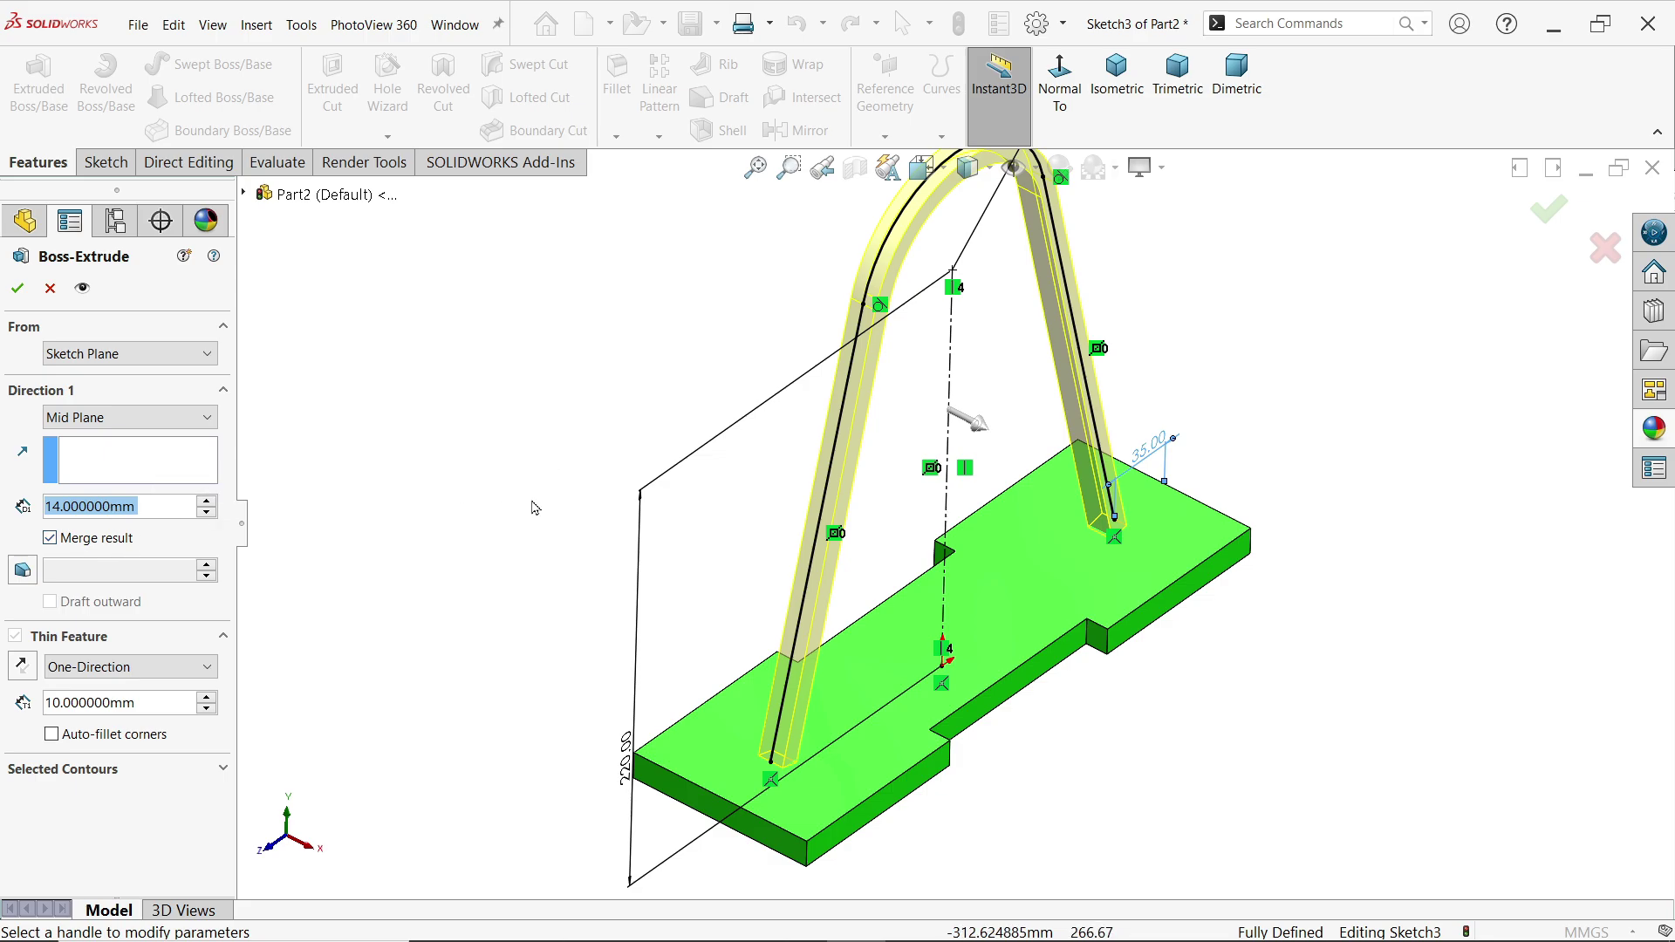
{"action": "middle_click_drag", "start_coordinate": [534, 497], "coordinate": [481, 398]}
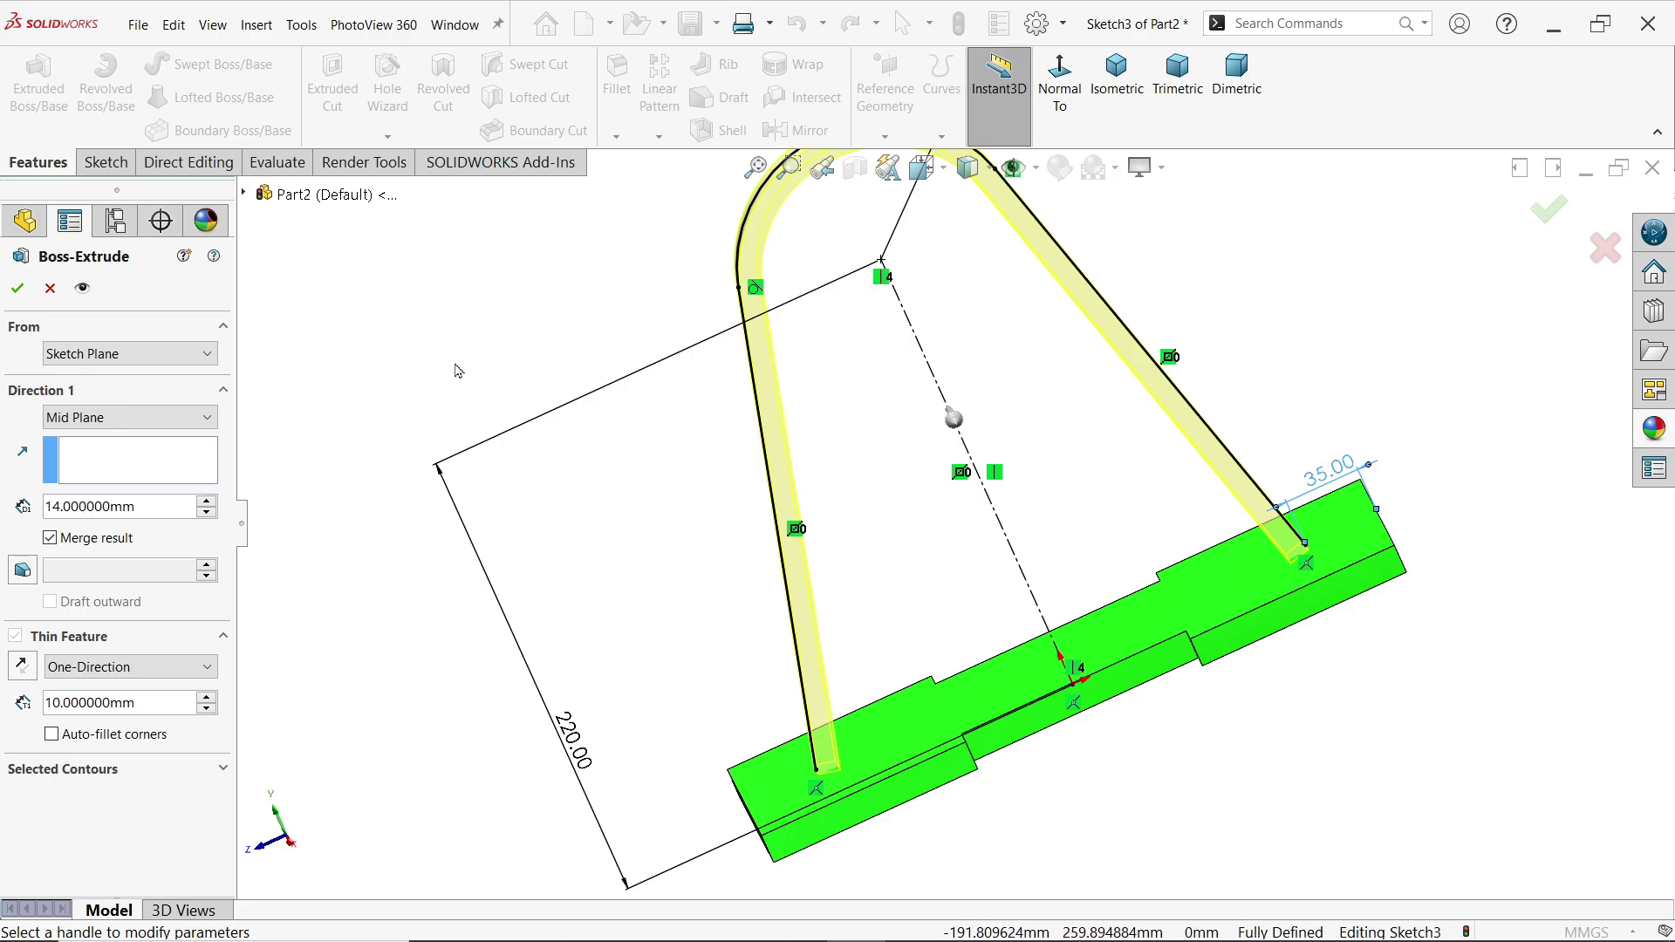
Set the mid-plane extrusion depth to 65 mm.
{"action": "left_click", "coordinate": [162, 513]}
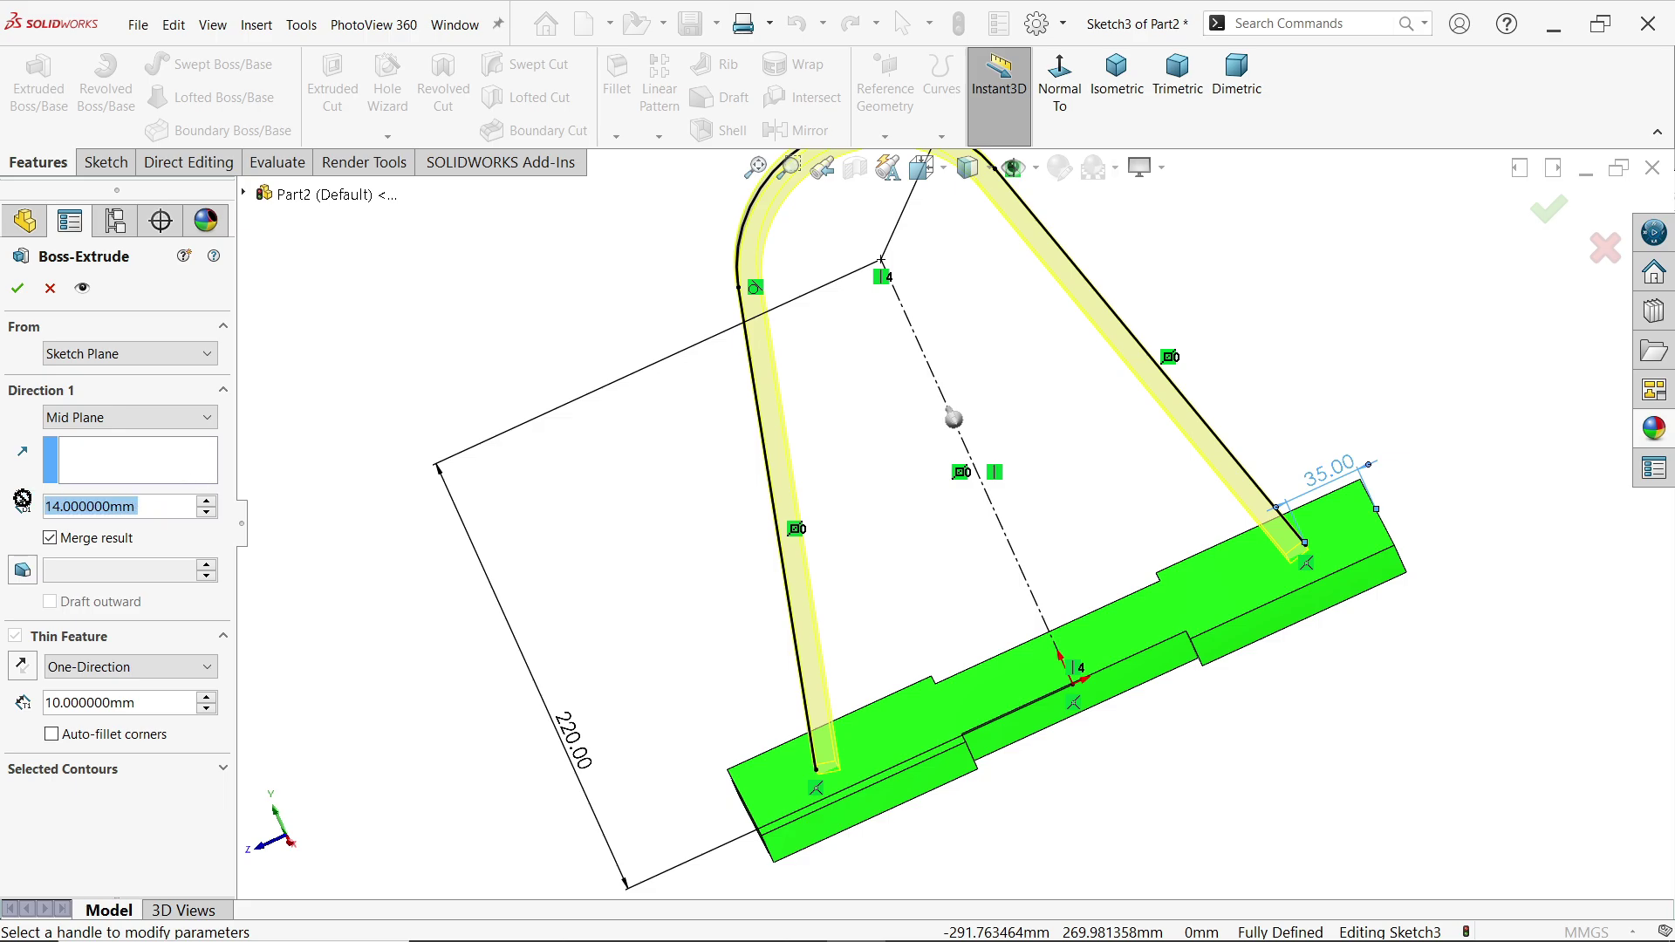
{"action": "type", "text": "8"}
{"action": "key", "text": "Return"}
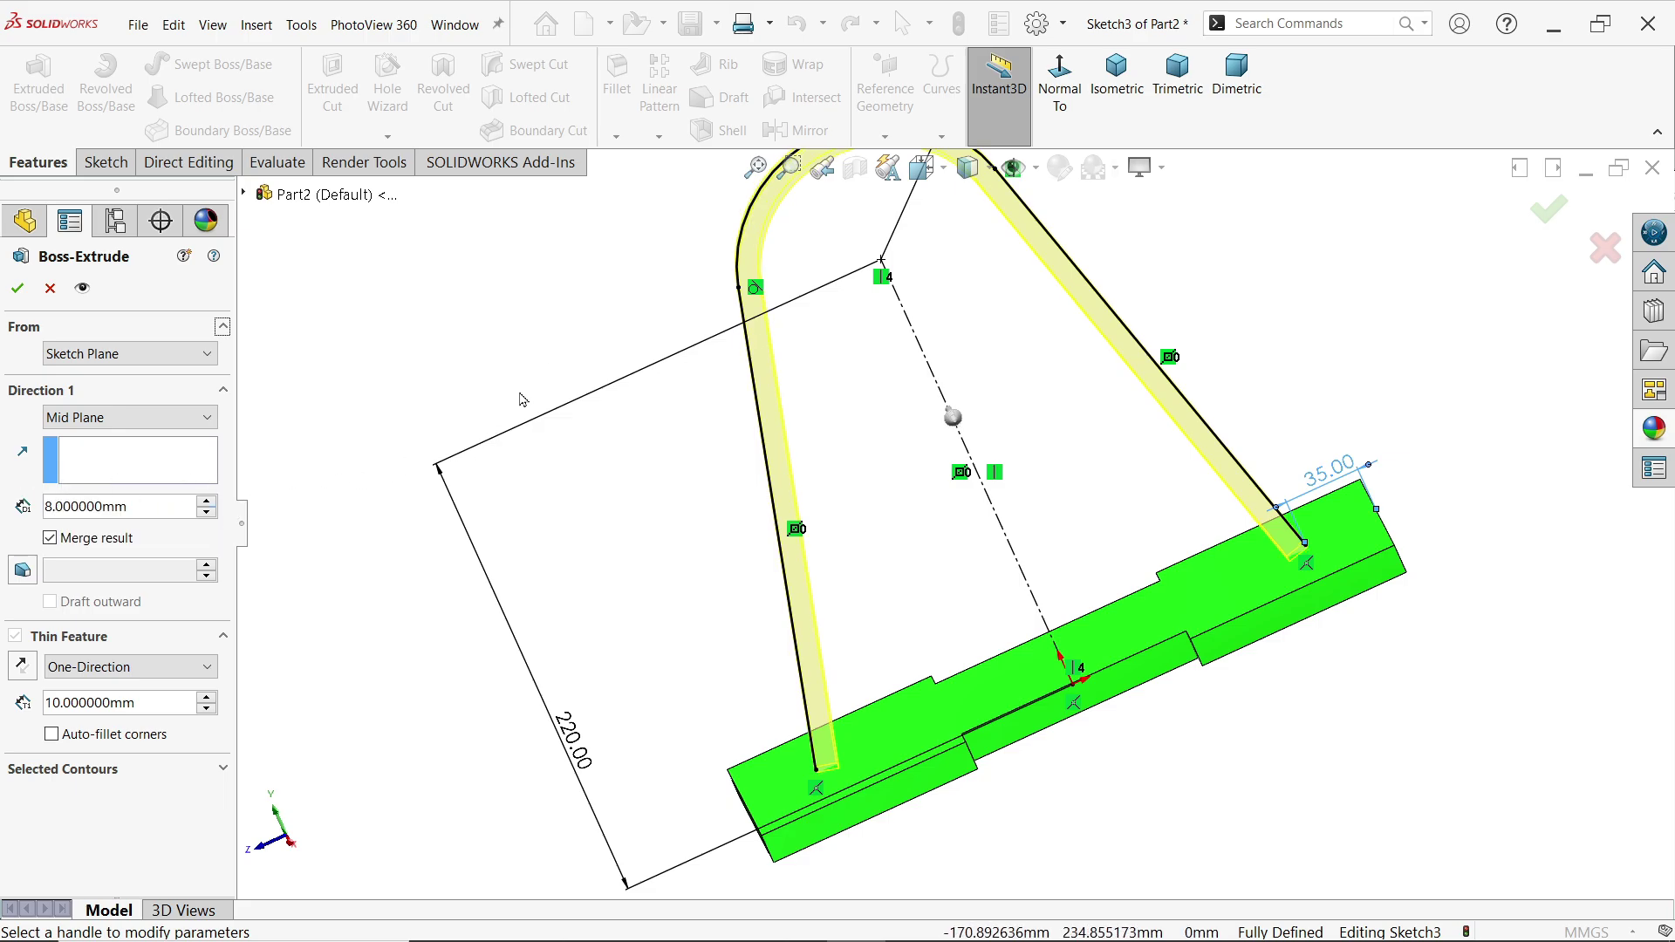
{"action": "key", "text": "ctrl+7"}
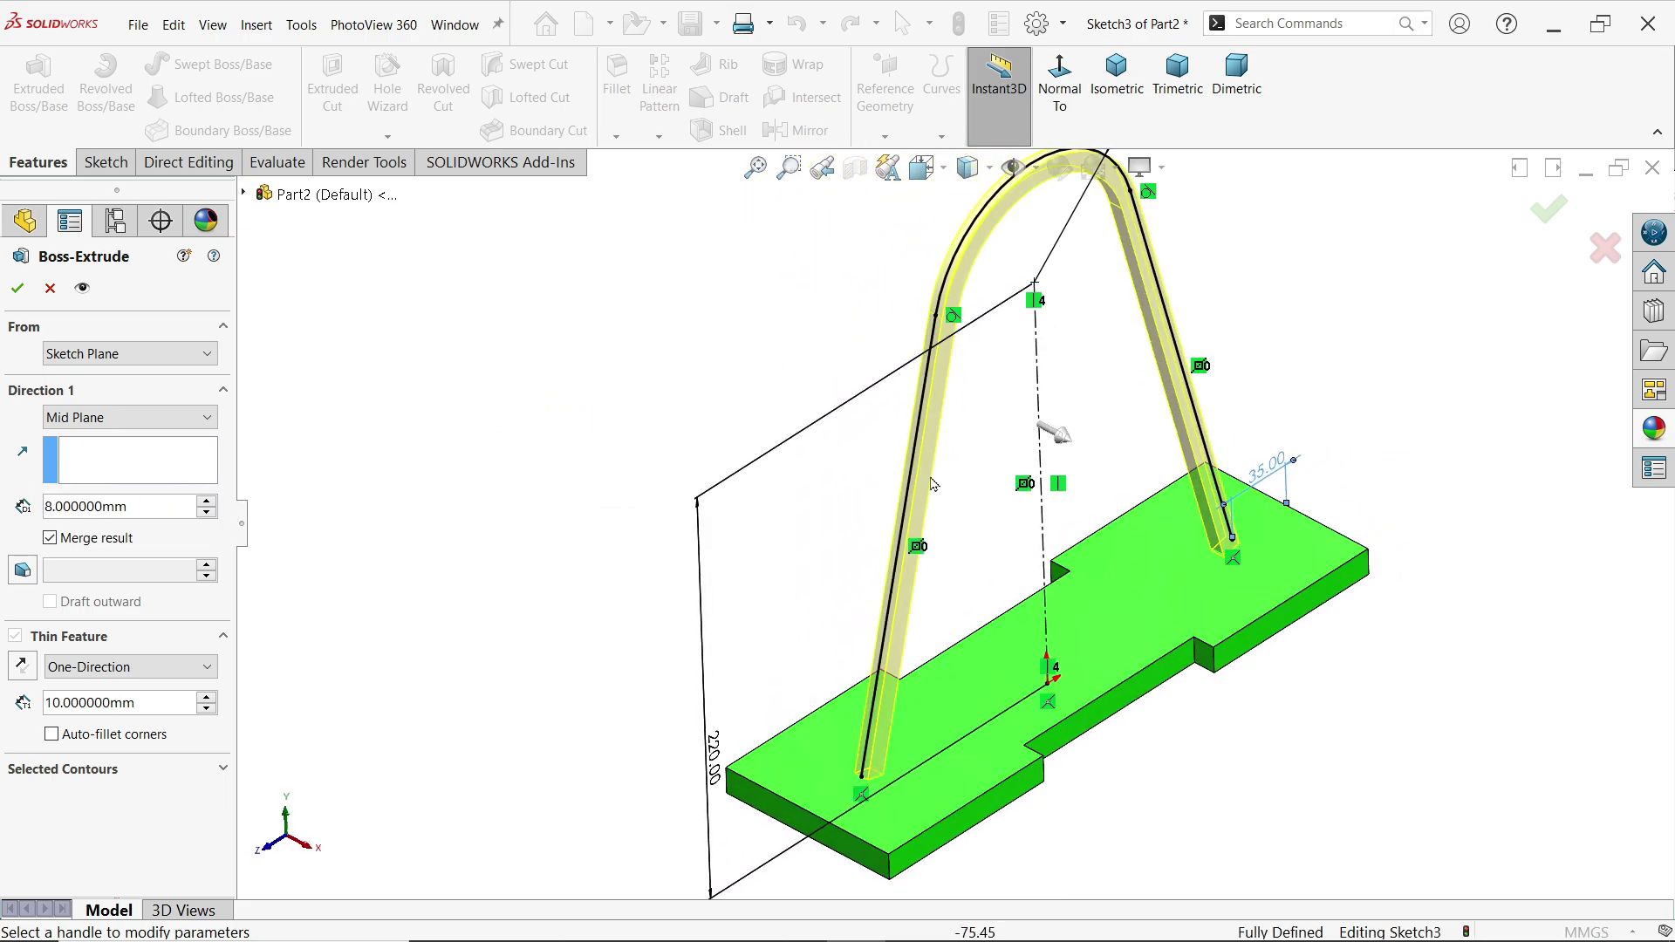
{"action": "left_click", "coordinate": [36, 503]}
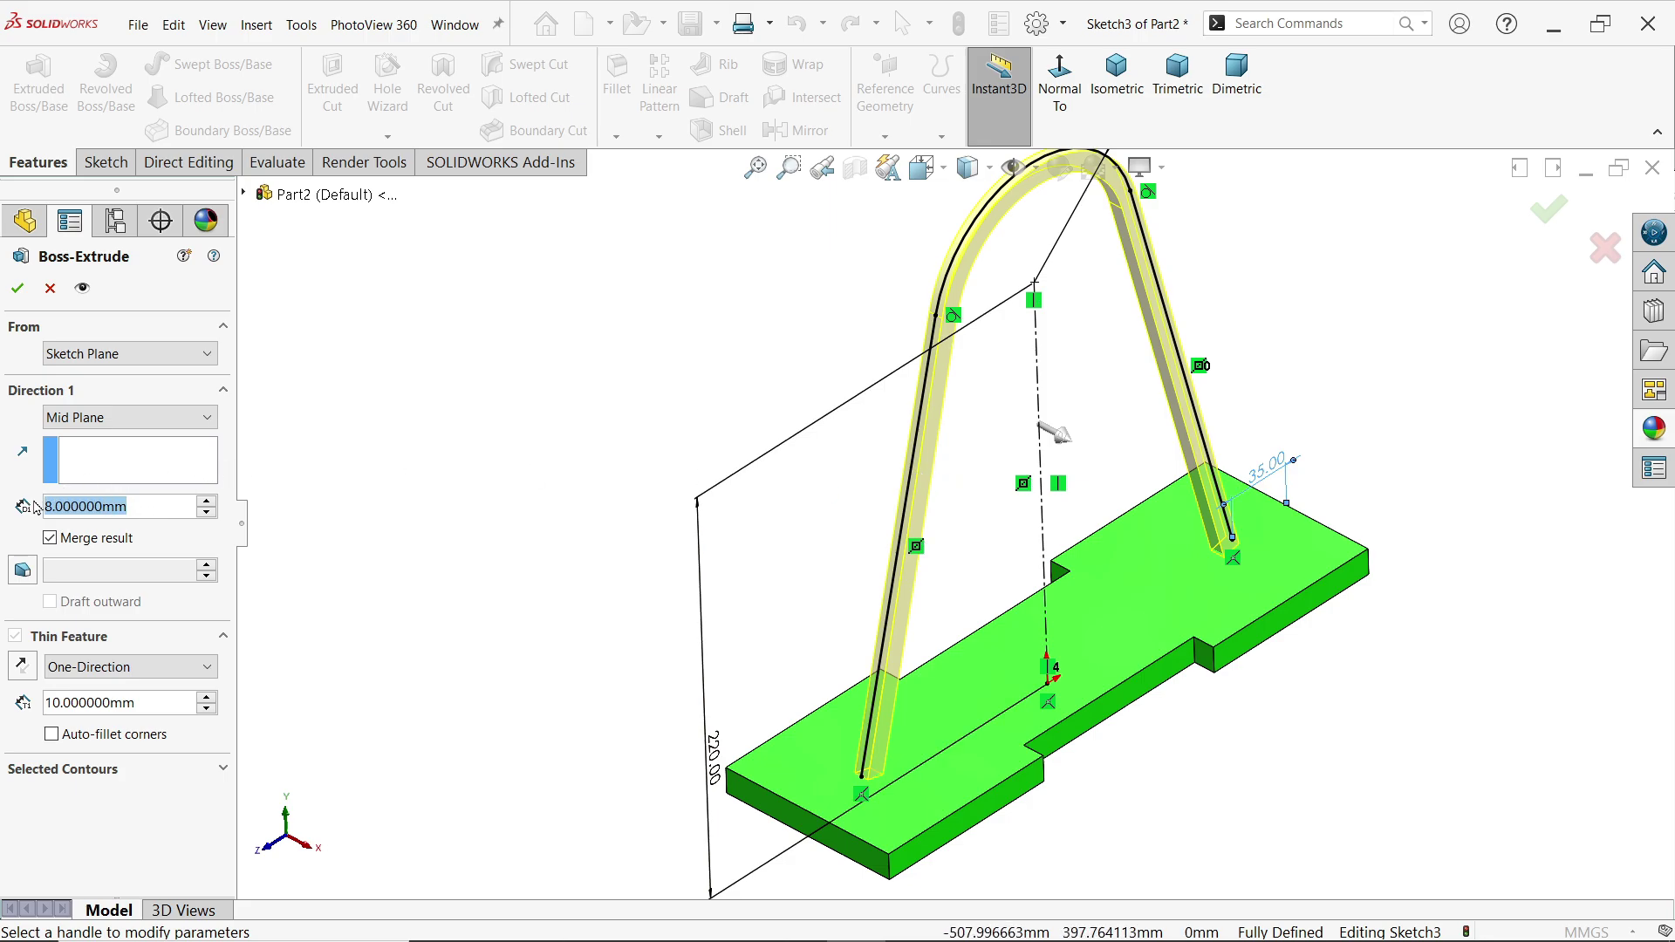
{"action": "type", "text": "65"}
{"action": "key", "text": "Return"}
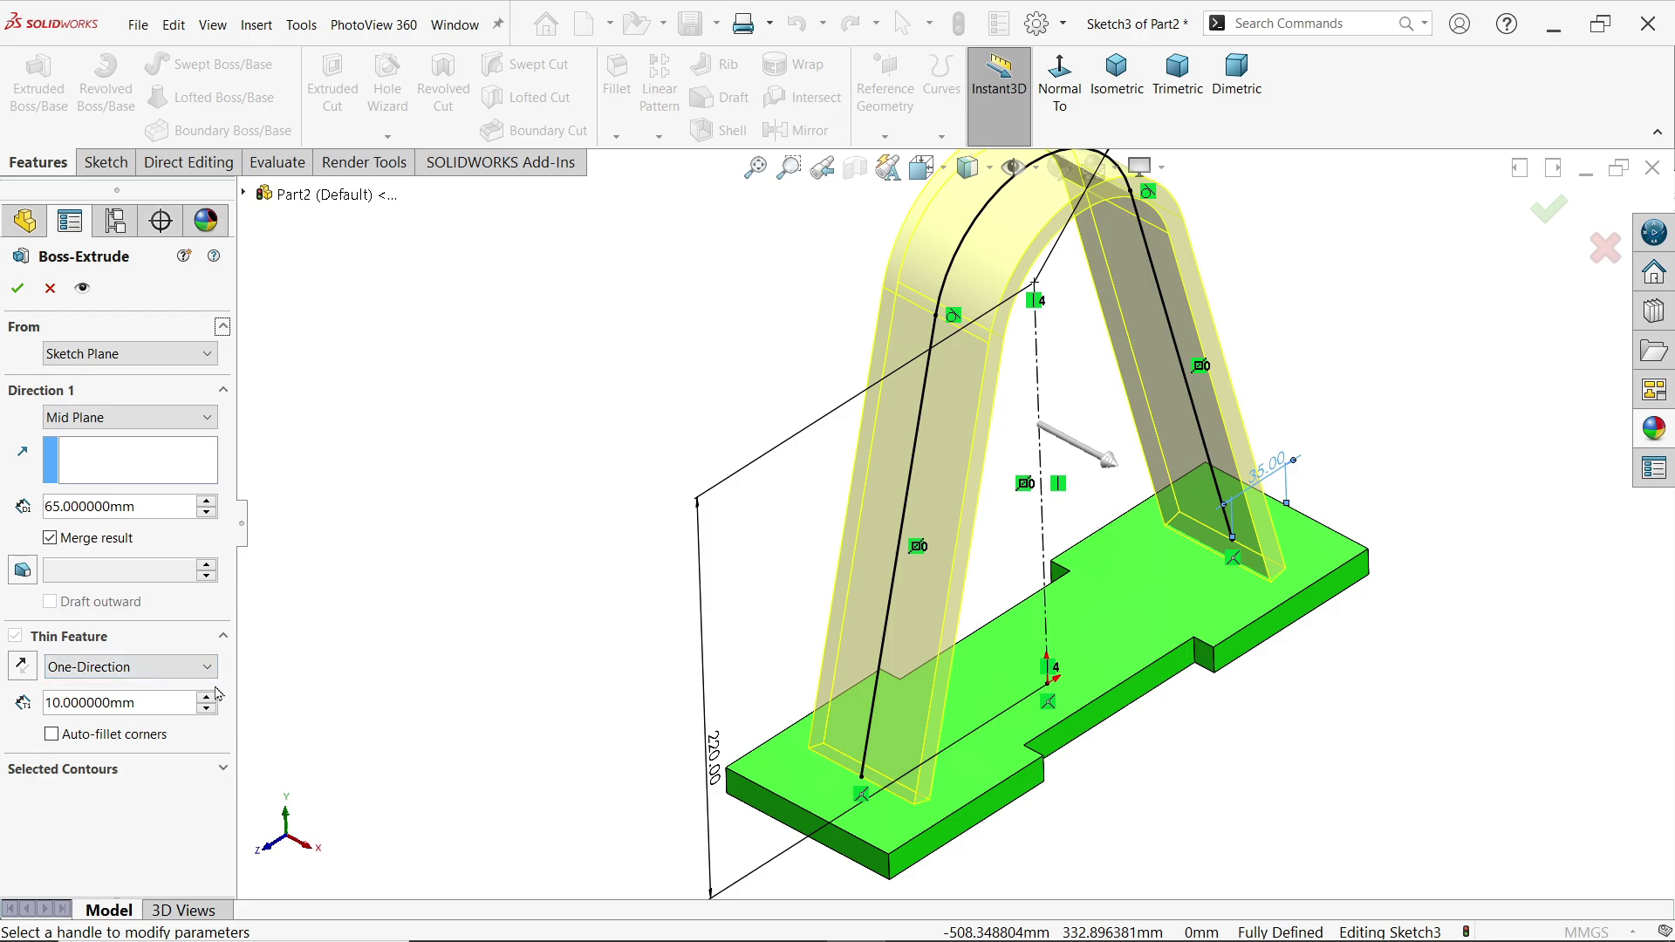
{"action": "key", "text": "ctrl+4"}
{"action": "scroll", "coordinate": [893, 733], "scroll_direction": "down", "scroll_amount": 2}
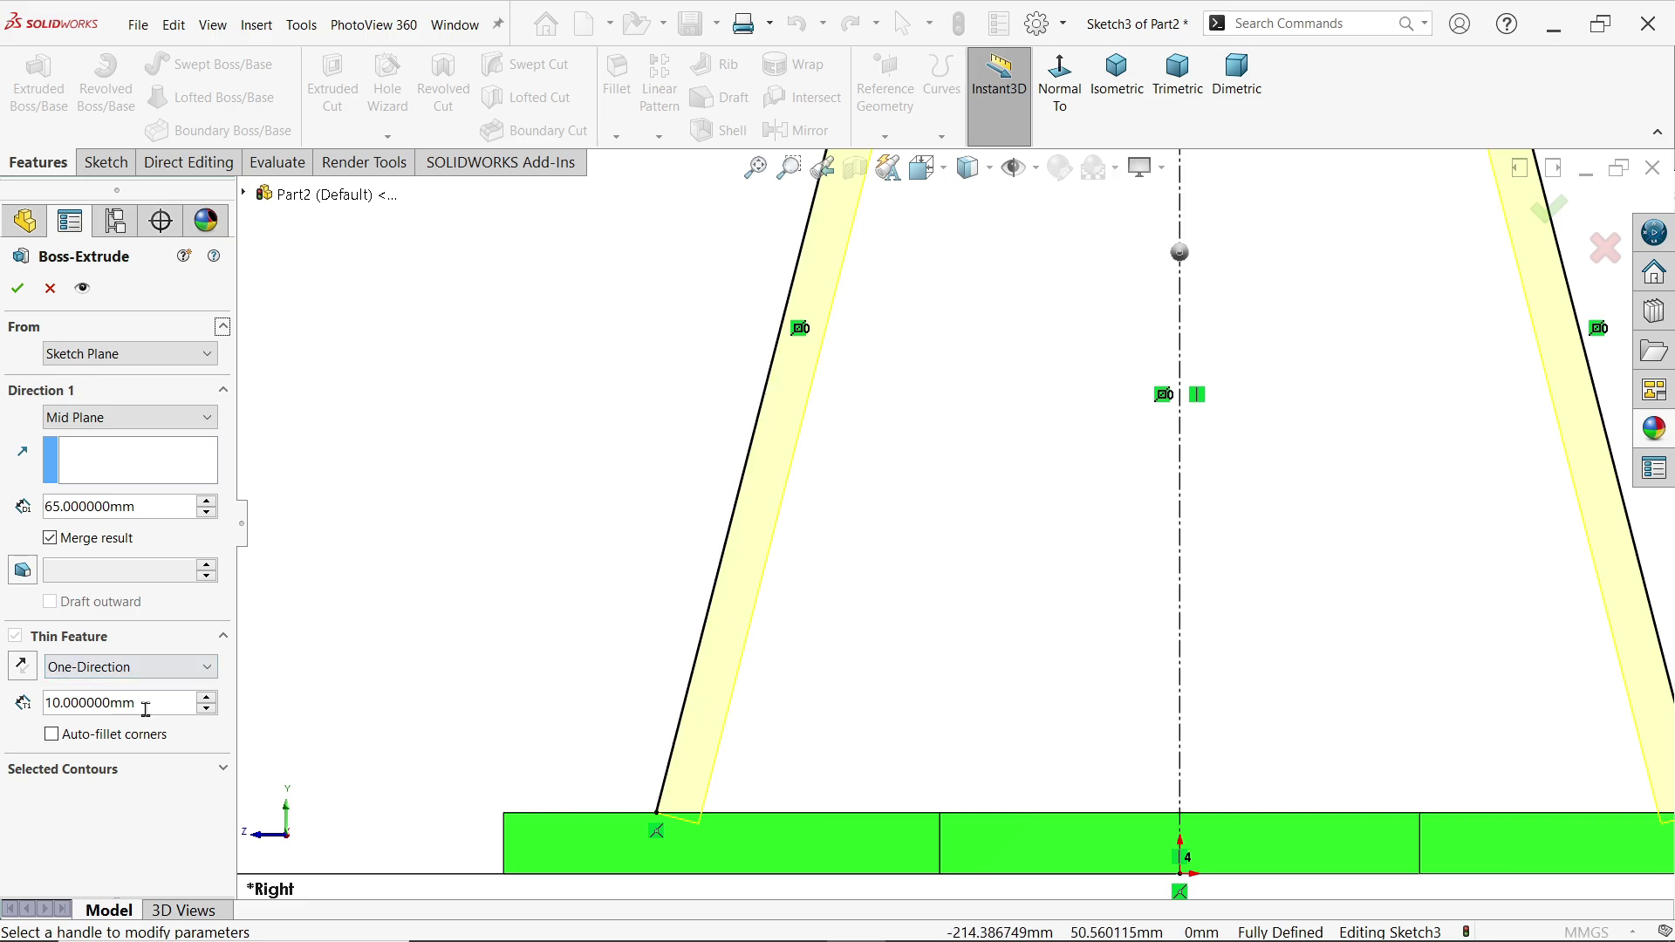
Give the thin wall 8 mm thickness and accept the Extrude-Thin1 feature.
{"action": "left_click_drag", "start_coordinate": [146, 709], "coordinate": [37, 700]}
{"action": "type", "text": "8"}
{"action": "key", "text": "Return"}
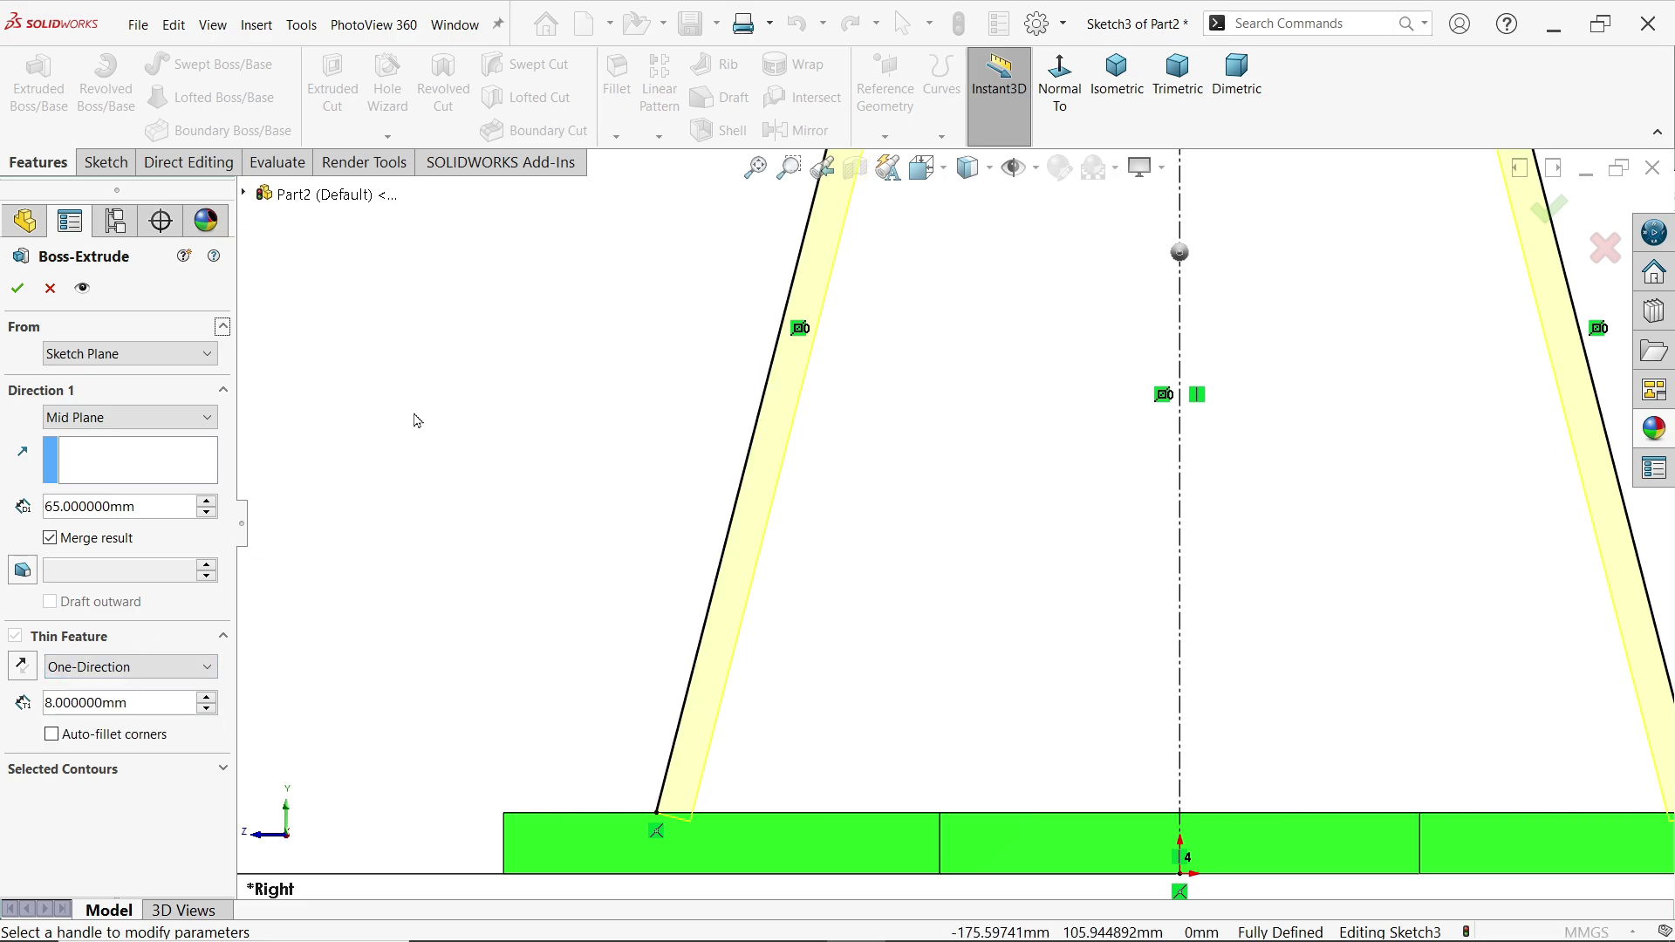
{"action": "left_click", "coordinate": [23, 667]}
{"action": "left_click", "coordinate": [24, 668]}
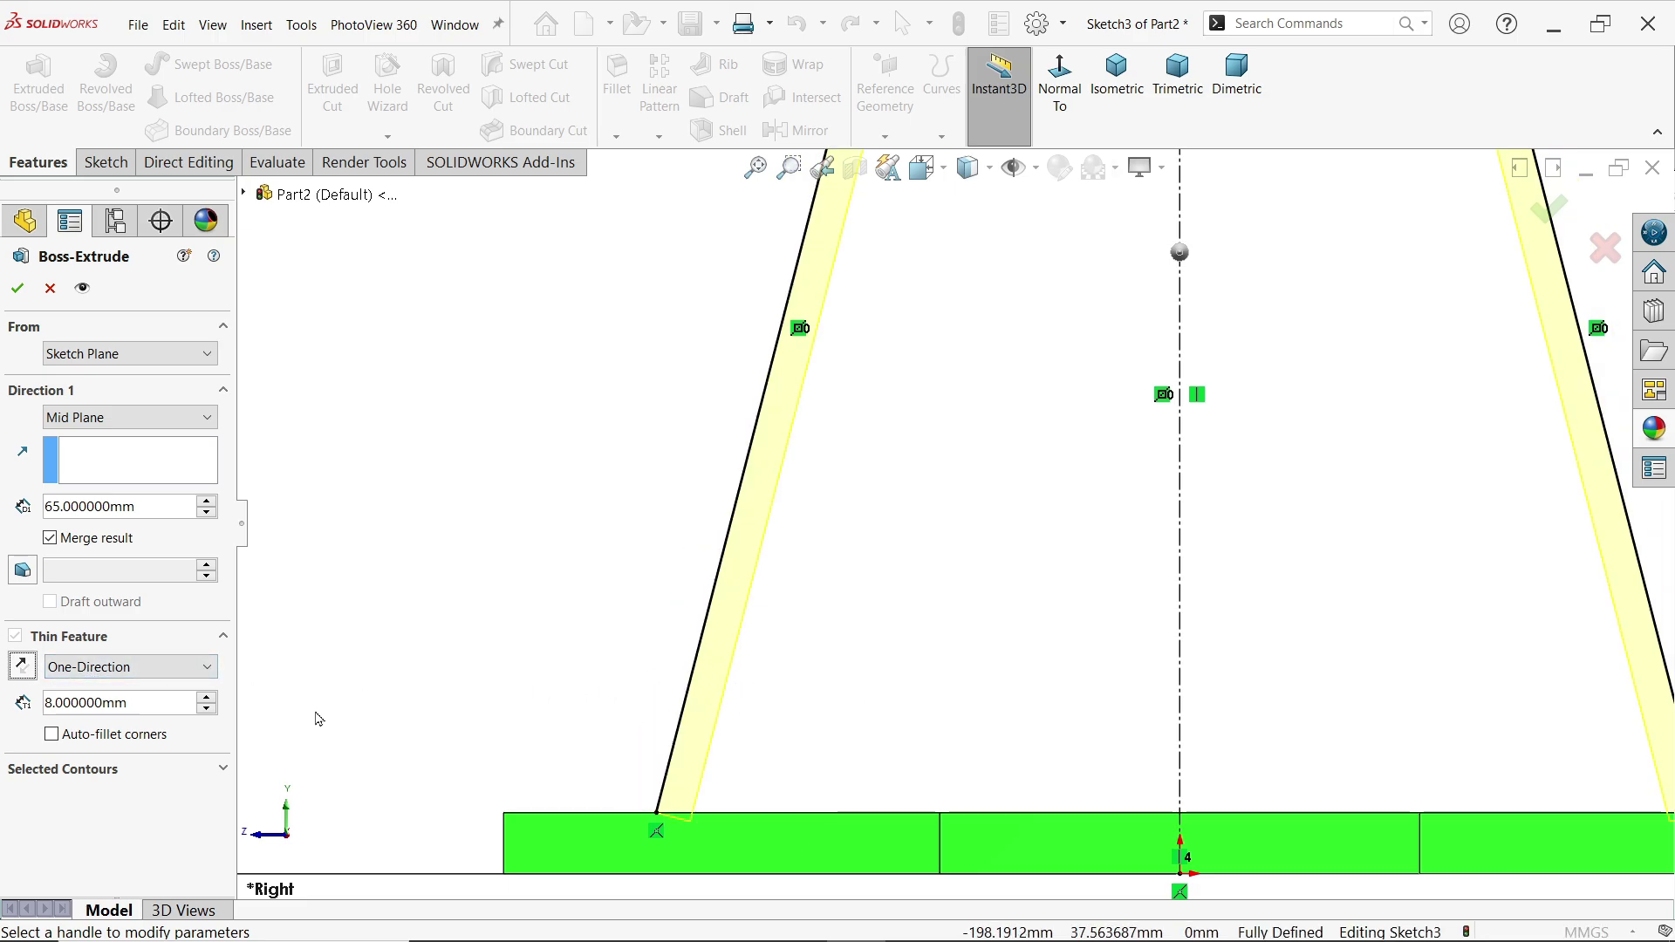
{"action": "left_click", "coordinate": [19, 289]}
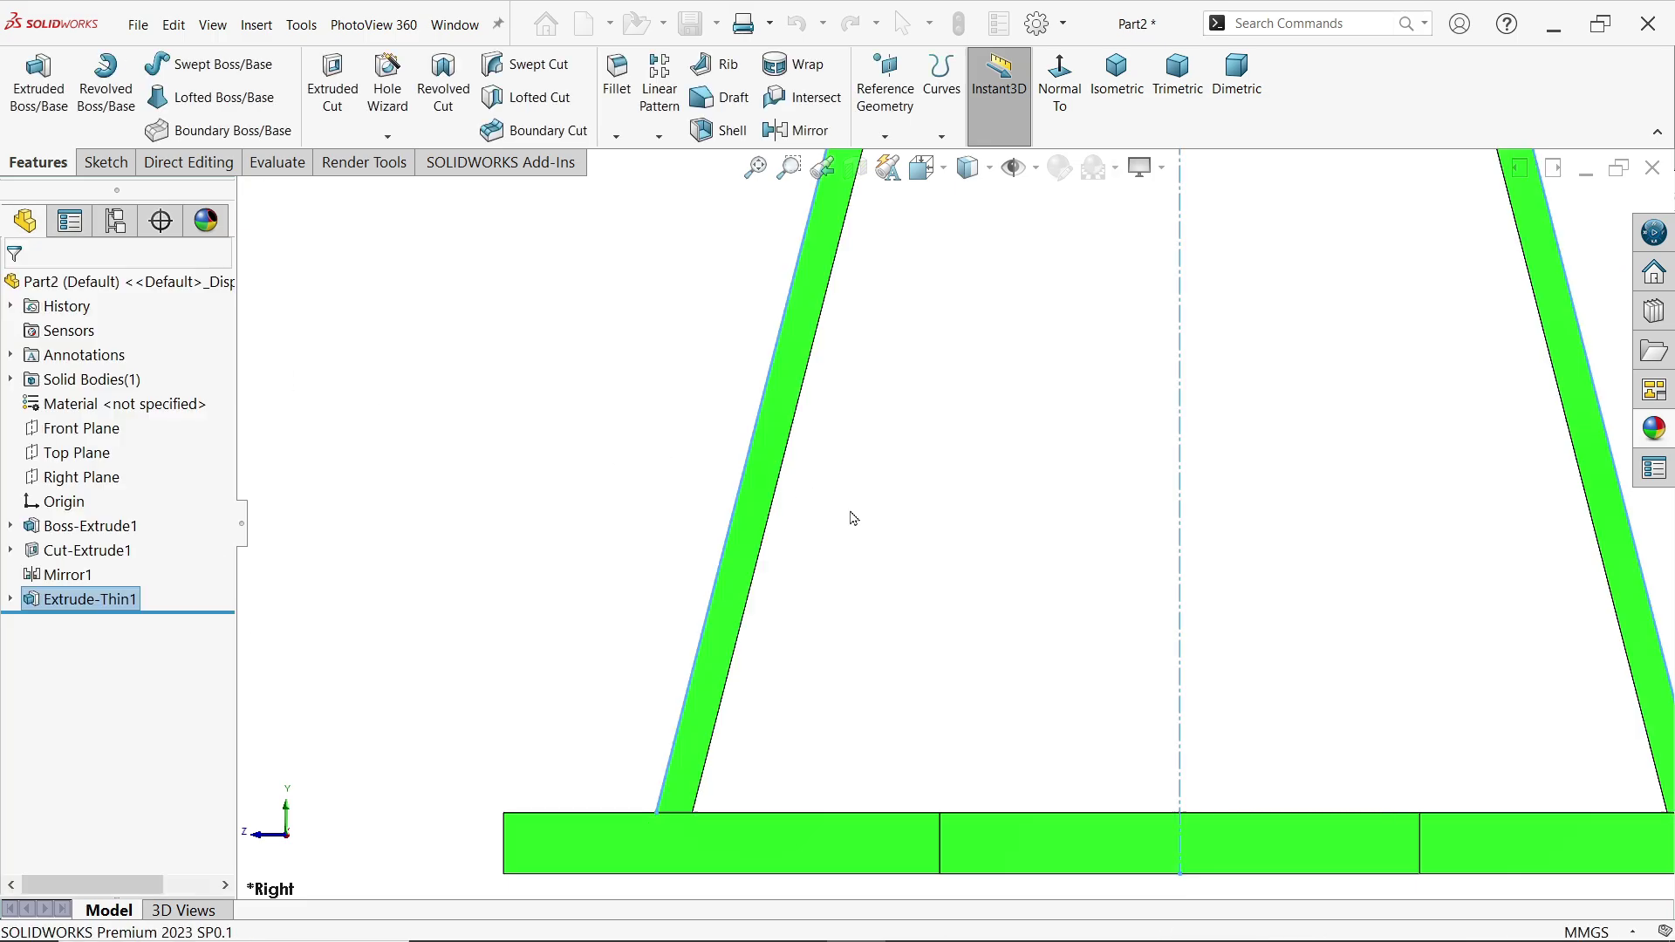
{"action": "scroll", "coordinate": [864, 528], "scroll_direction": "up", "scroll_amount": 5}
{"action": "middle_click_drag", "start_coordinate": [1015, 468], "coordinate": [1188, 534]}
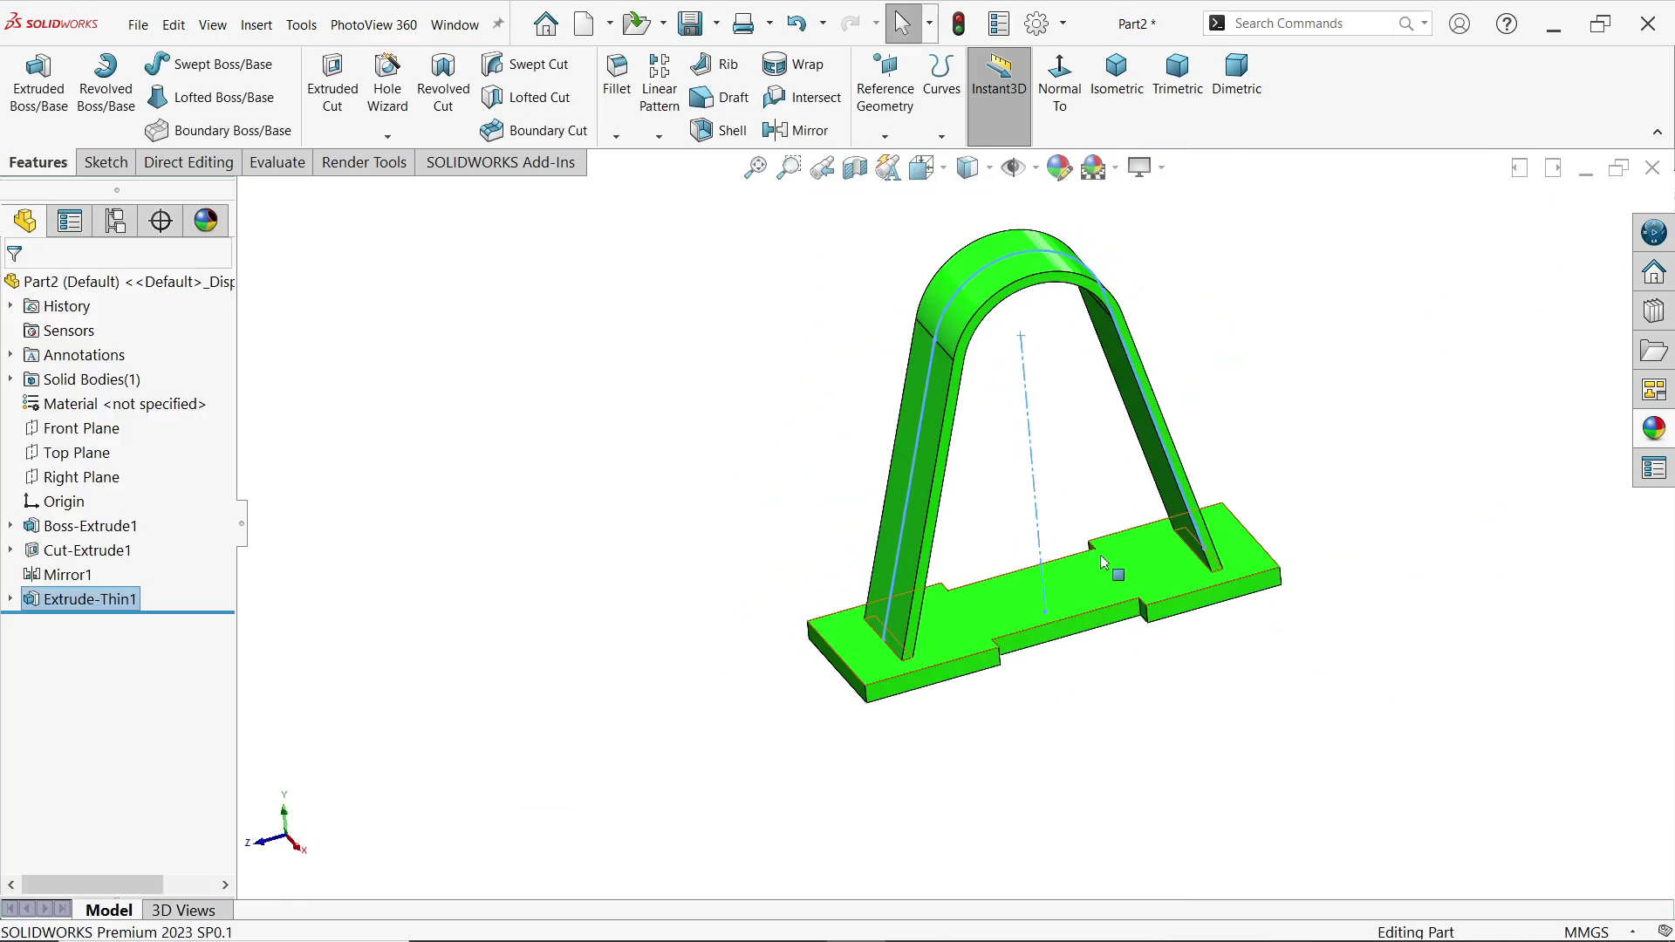
Start a Front Plane sketch and draw the tapered line contour along the arm's side.
{"action": "left_click", "coordinate": [96, 427]}
{"action": "left_click", "coordinate": [108, 400]}
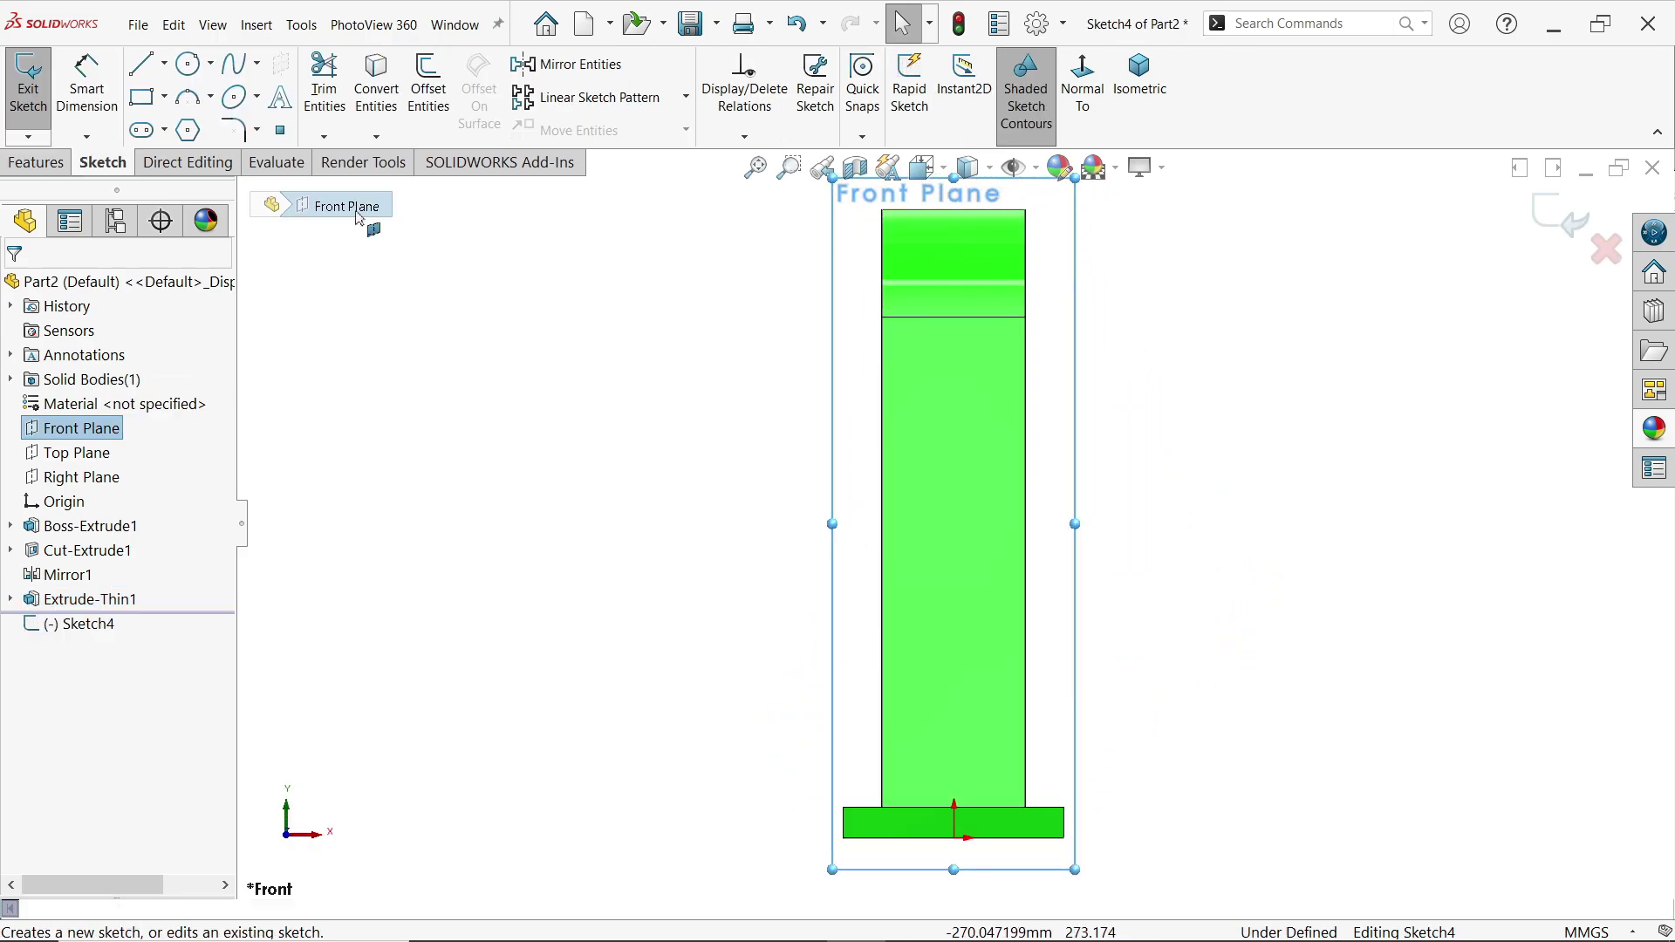
{"action": "key", "text": "l"}
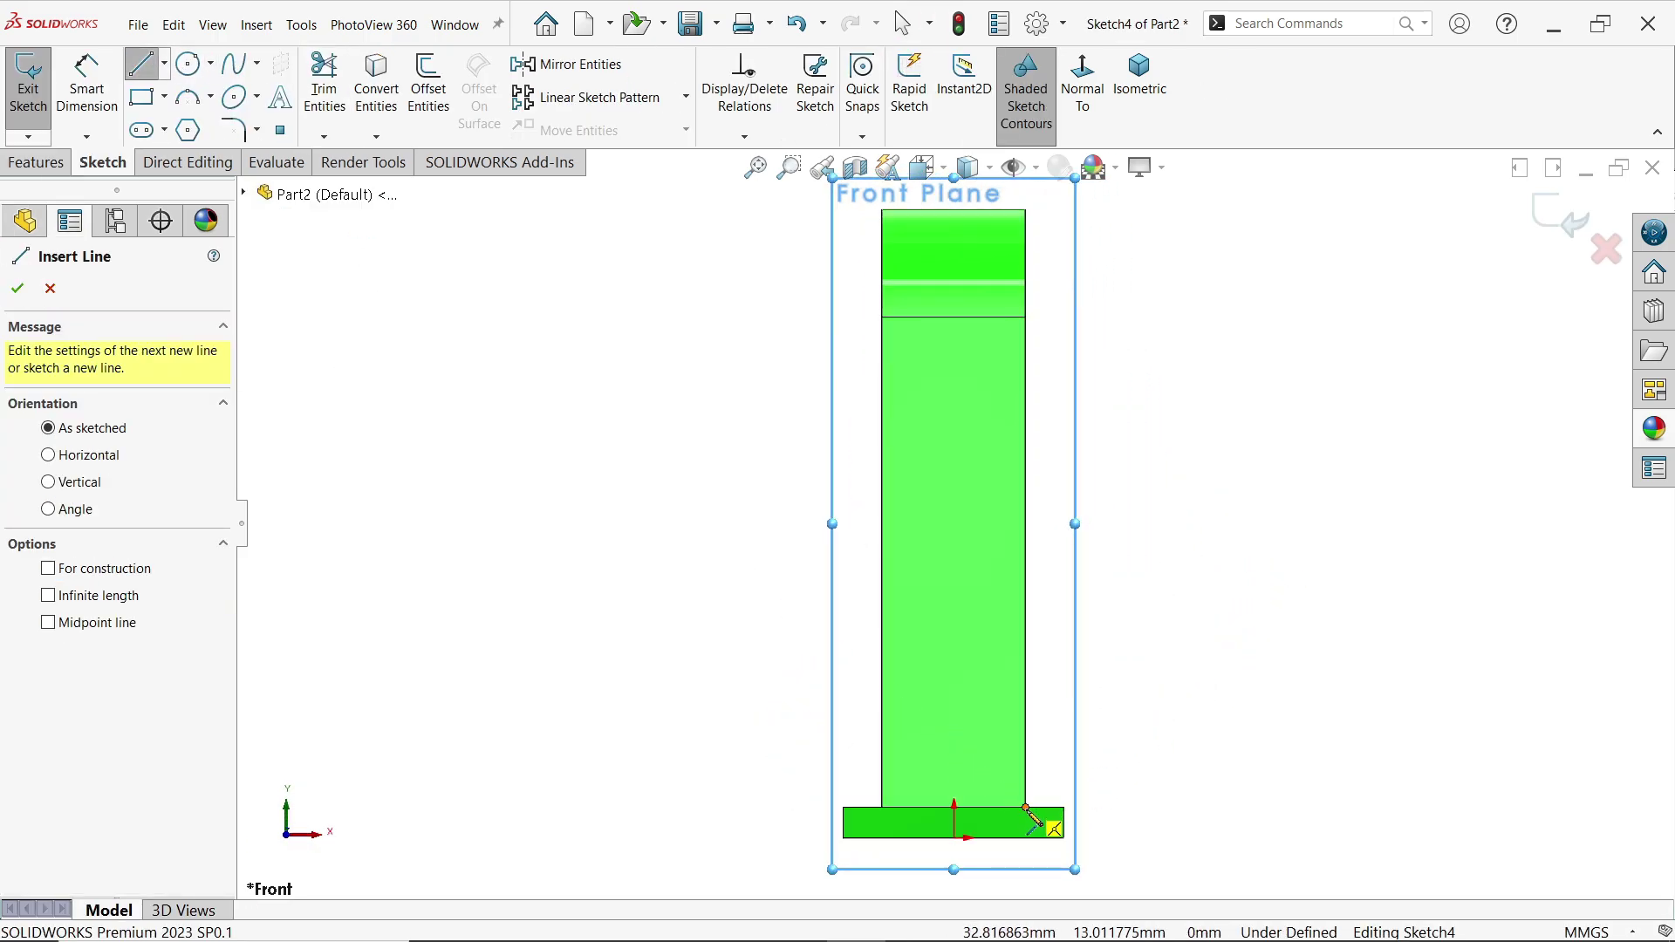
{"action": "left_click", "coordinate": [1026, 807]}
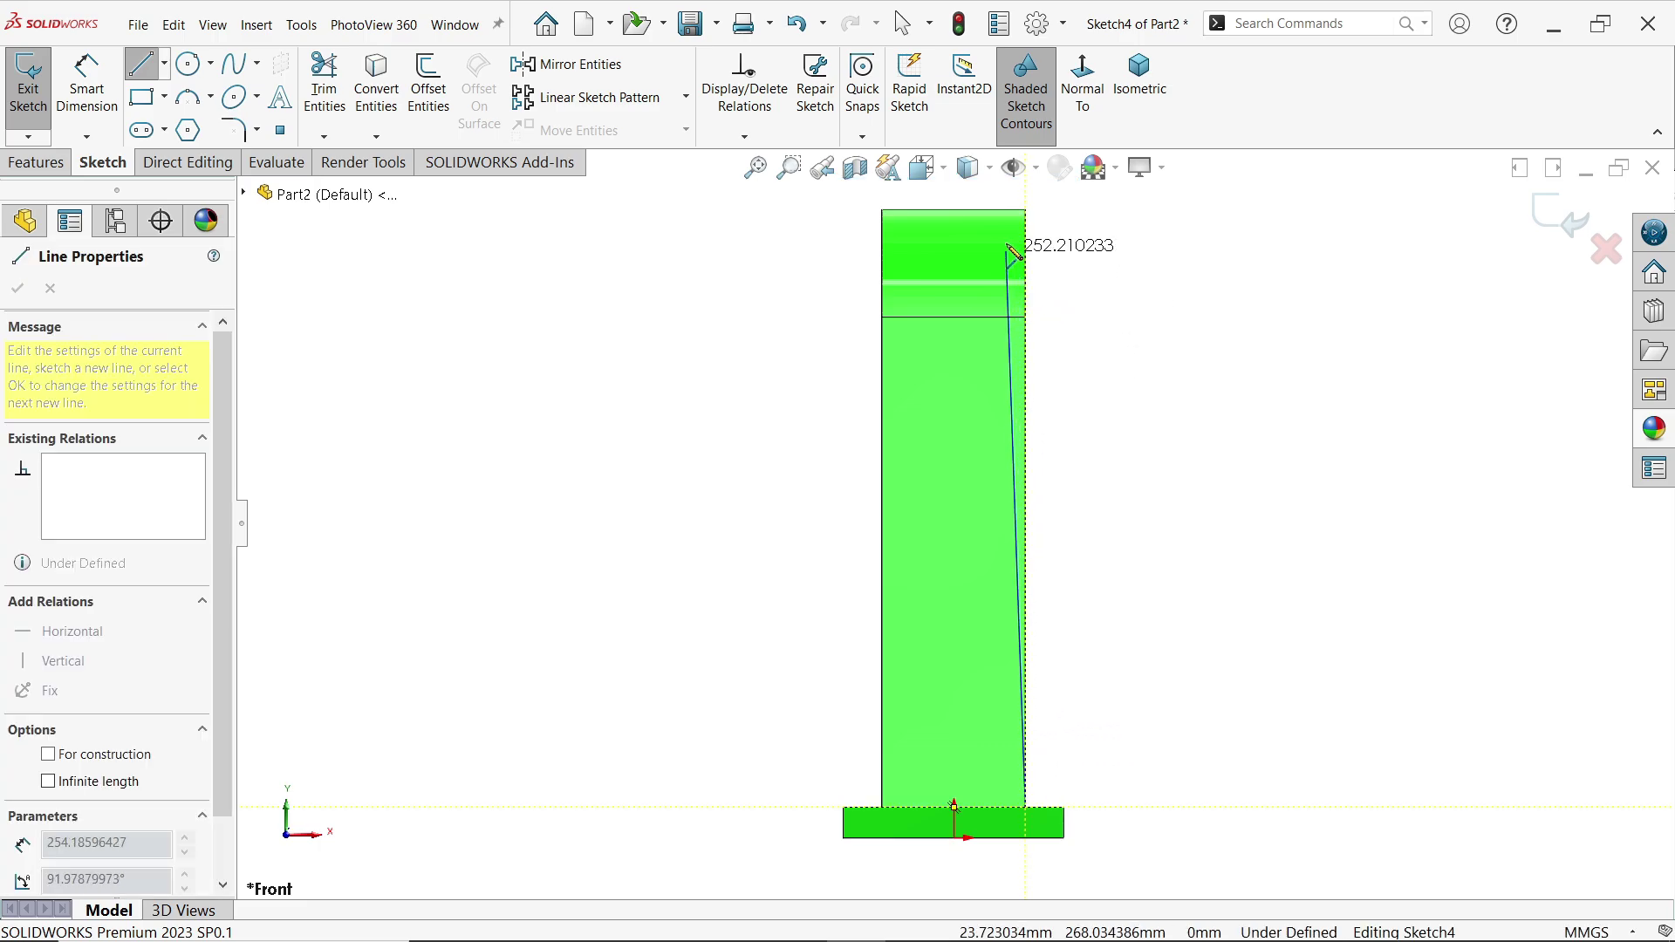
{"action": "left_click", "coordinate": [1026, 211]}
{"action": "left_click", "coordinate": [982, 211]}
{"action": "left_click", "coordinate": [1026, 807]}
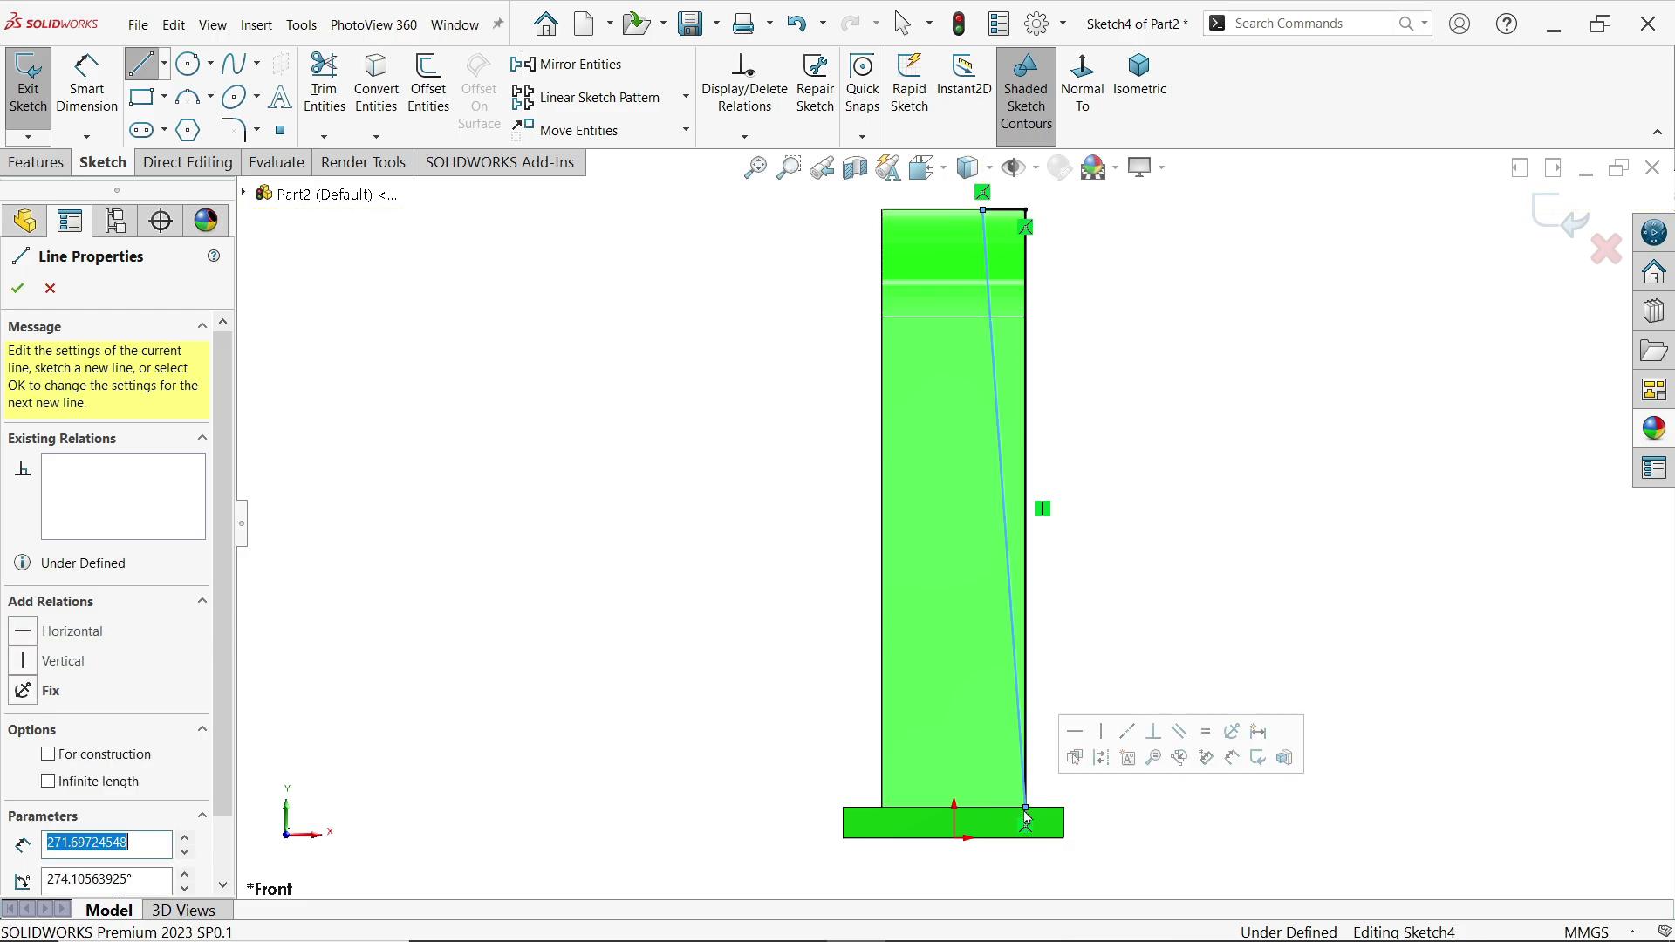
{"action": "key", "text": "Escape"}
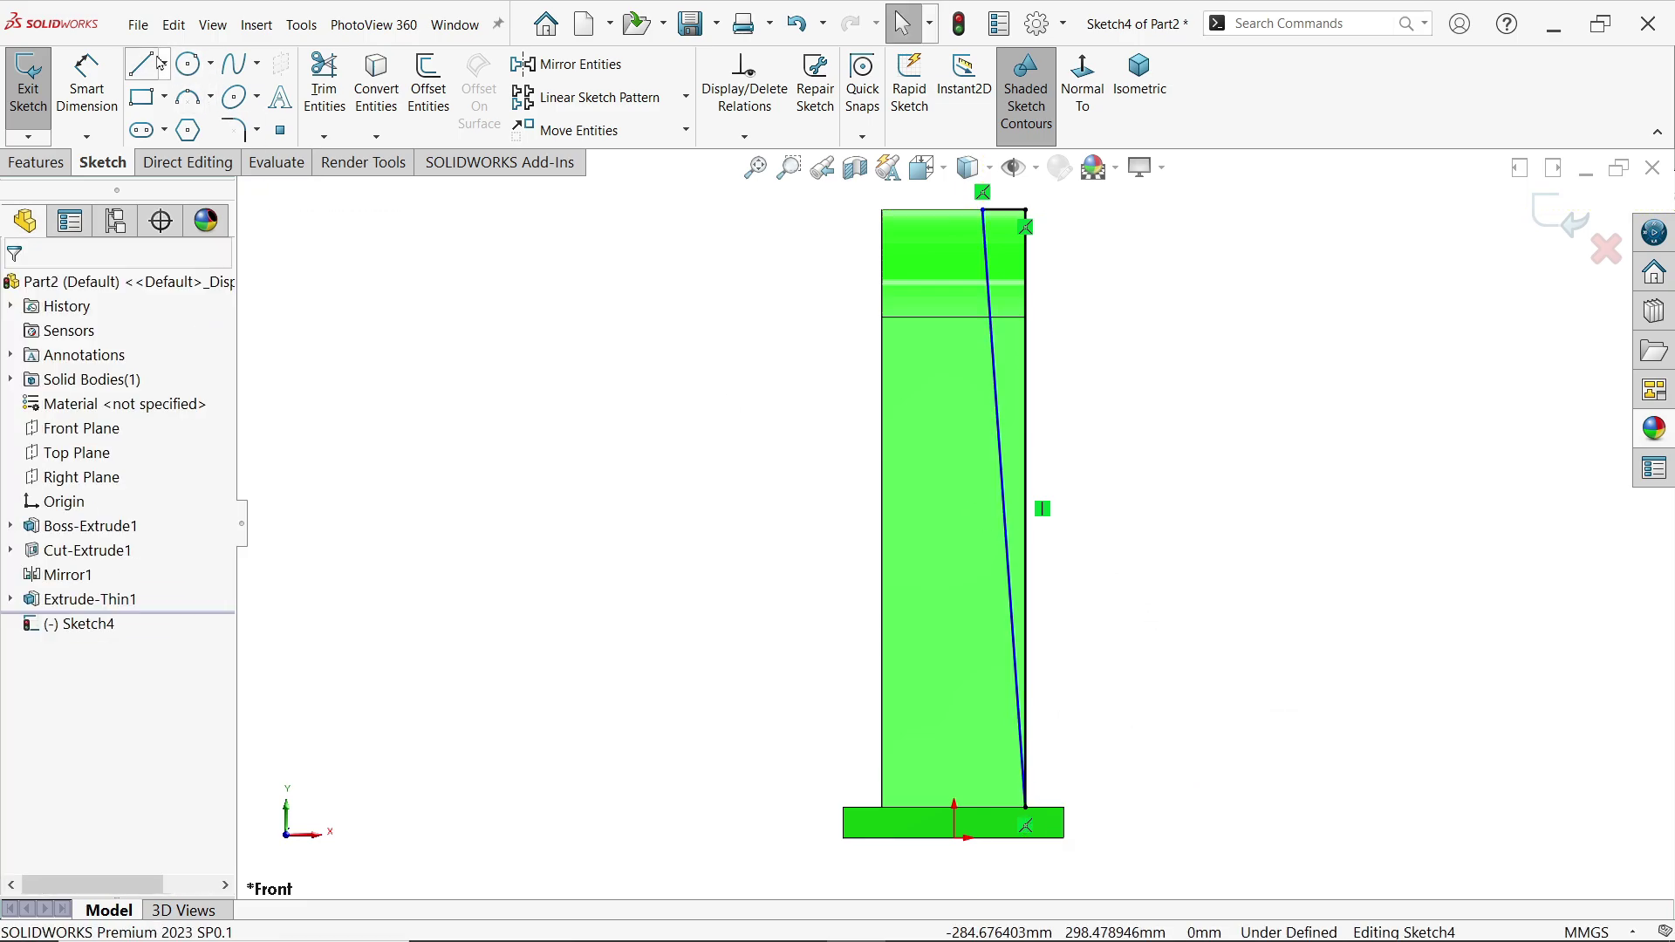
Draw a vertical centerline running up from the origin.
{"action": "left_click", "coordinate": [166, 65]}
{"action": "left_click", "coordinate": [183, 117]}
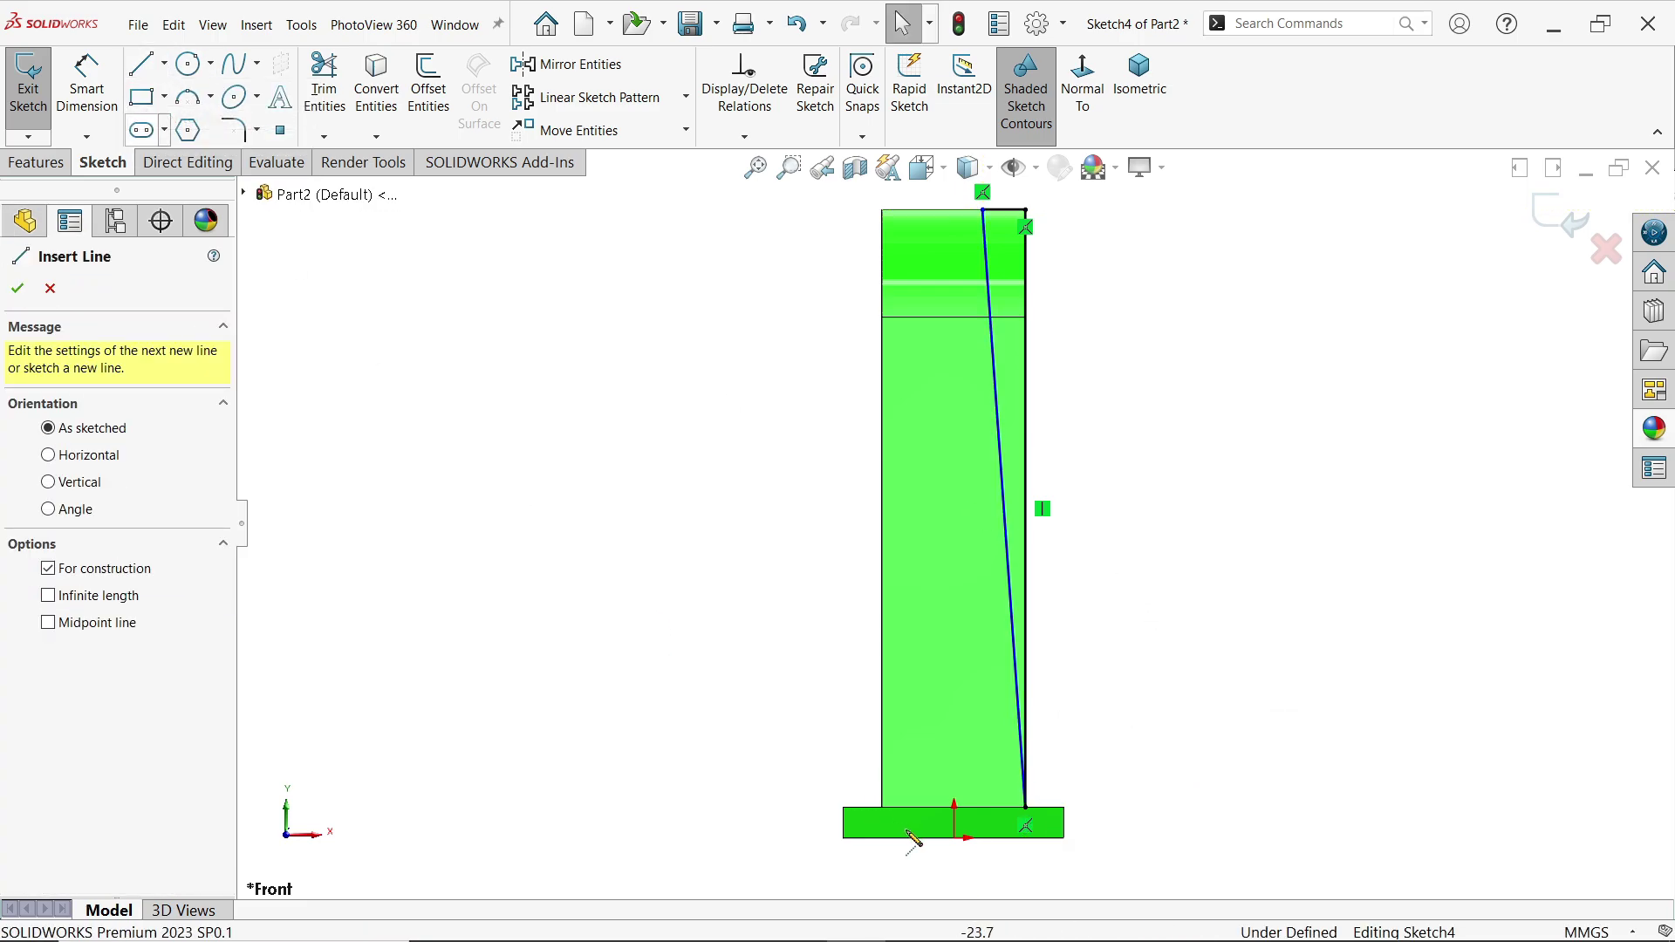
{"action": "left_click", "coordinate": [955, 838]}
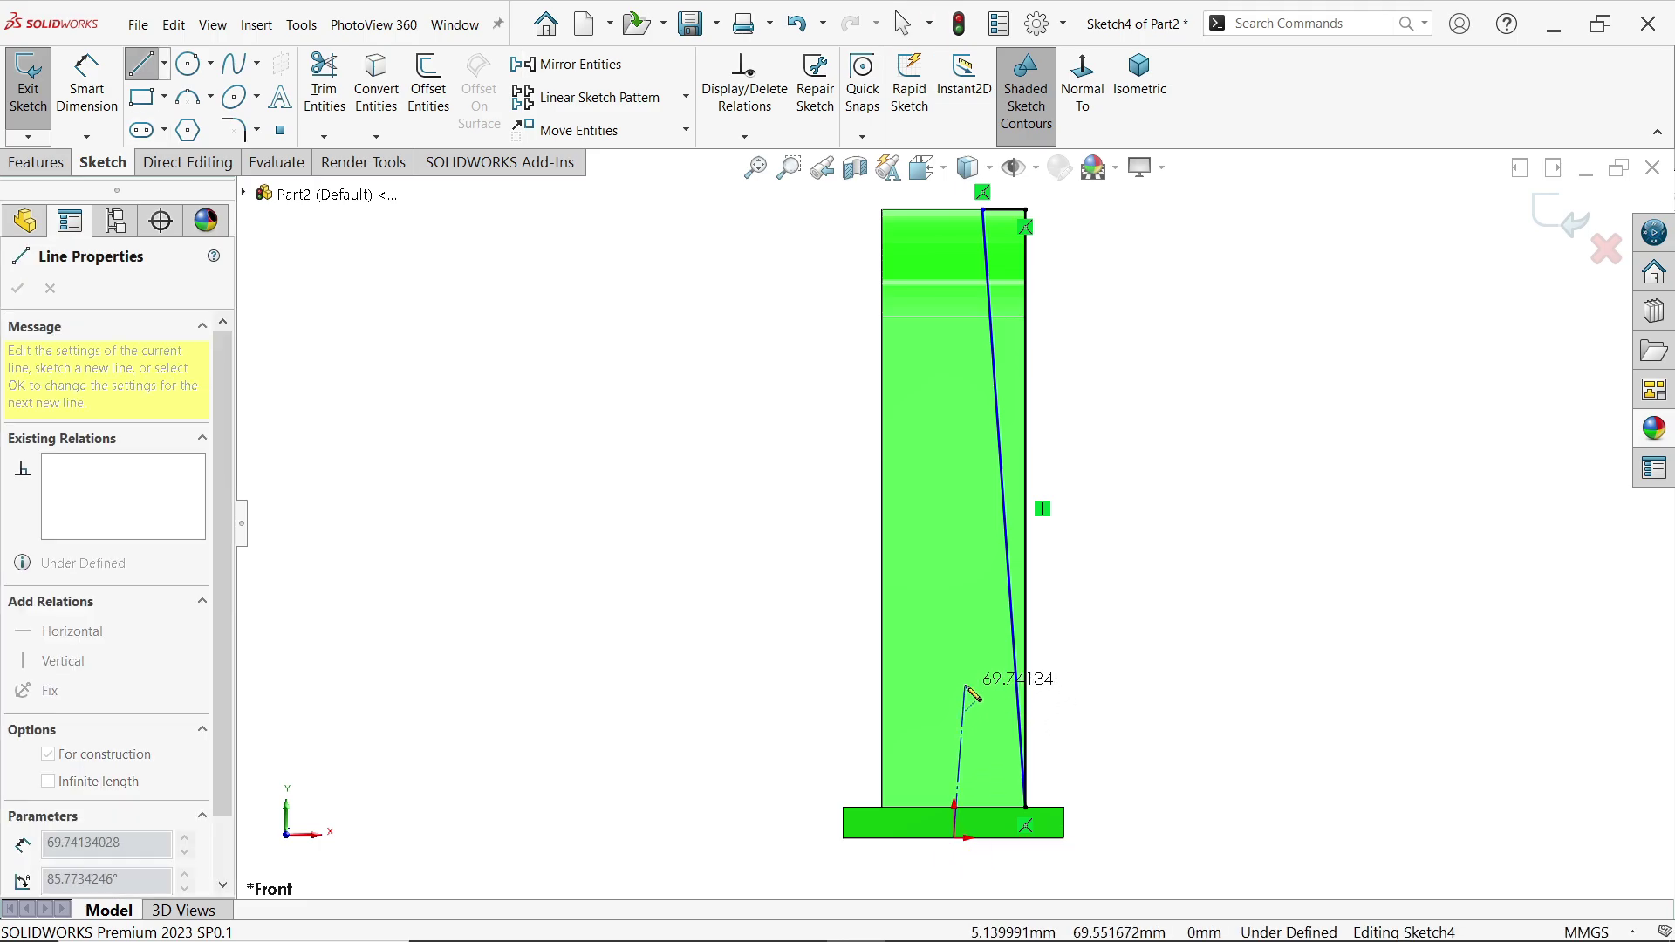
{"action": "left_click", "coordinate": [976, 676]}
{"action": "right_click", "coordinate": [1141, 549]}
{"action": "left_click", "coordinate": [1194, 635]}
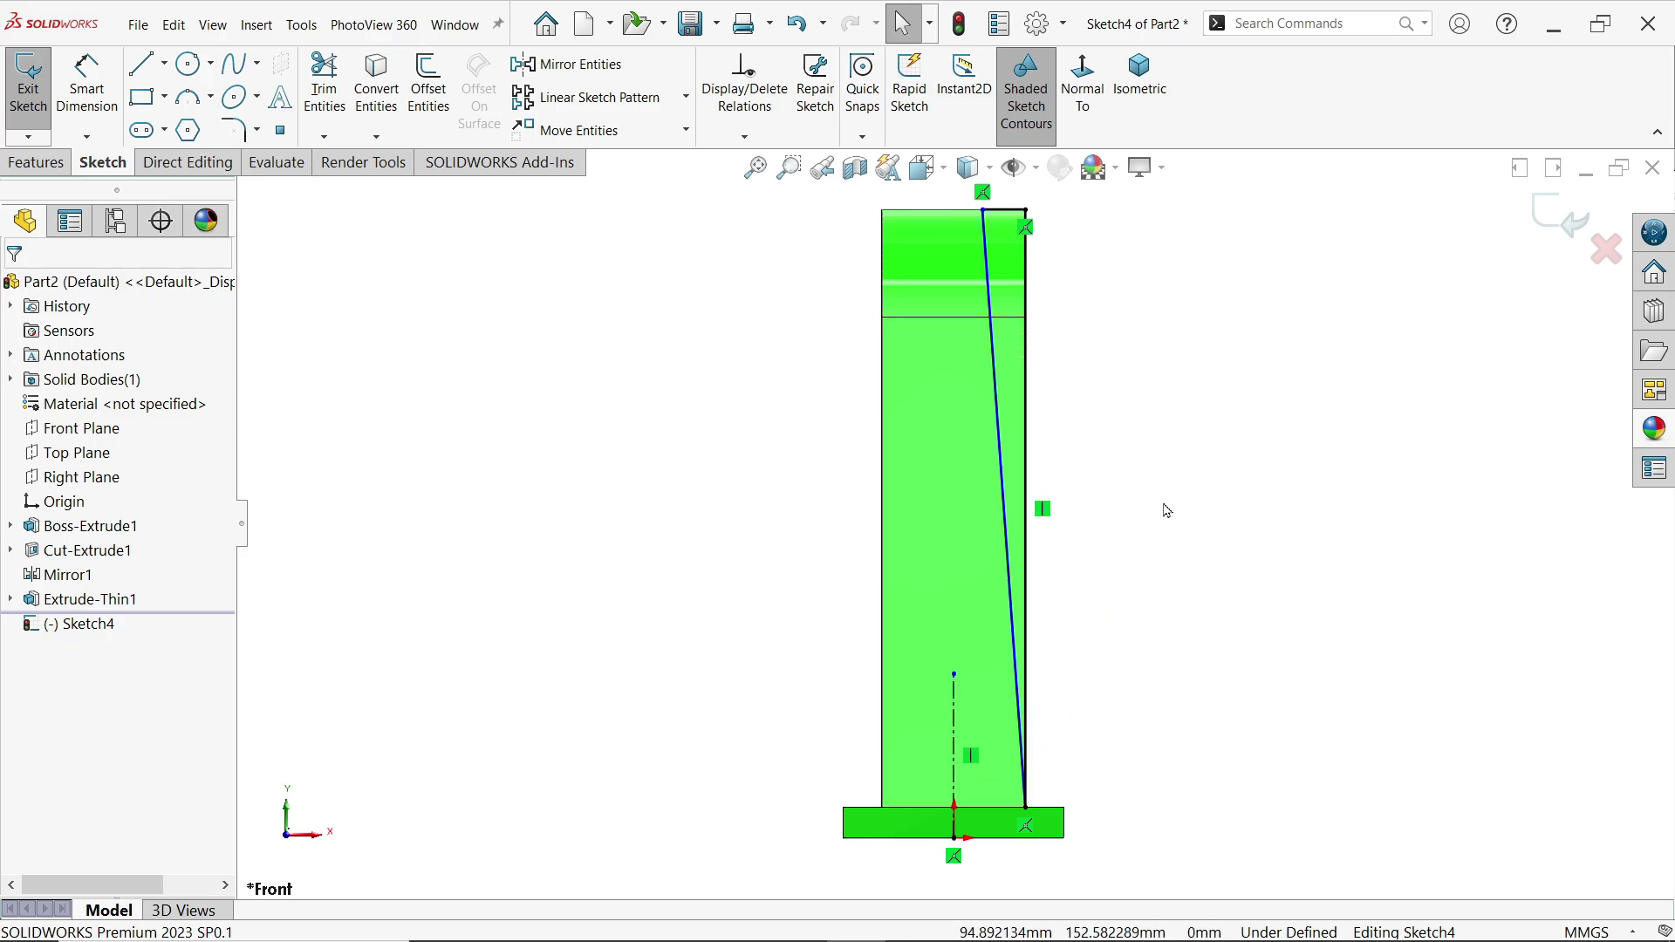
Mirror the slanted lines about the vertical centerline.
{"action": "scroll", "coordinate": [1170, 508], "scroll_direction": "up", "scroll_amount": 2}
{"action": "left_click_drag", "start_coordinate": [1217, 218], "coordinate": [746, 855]}
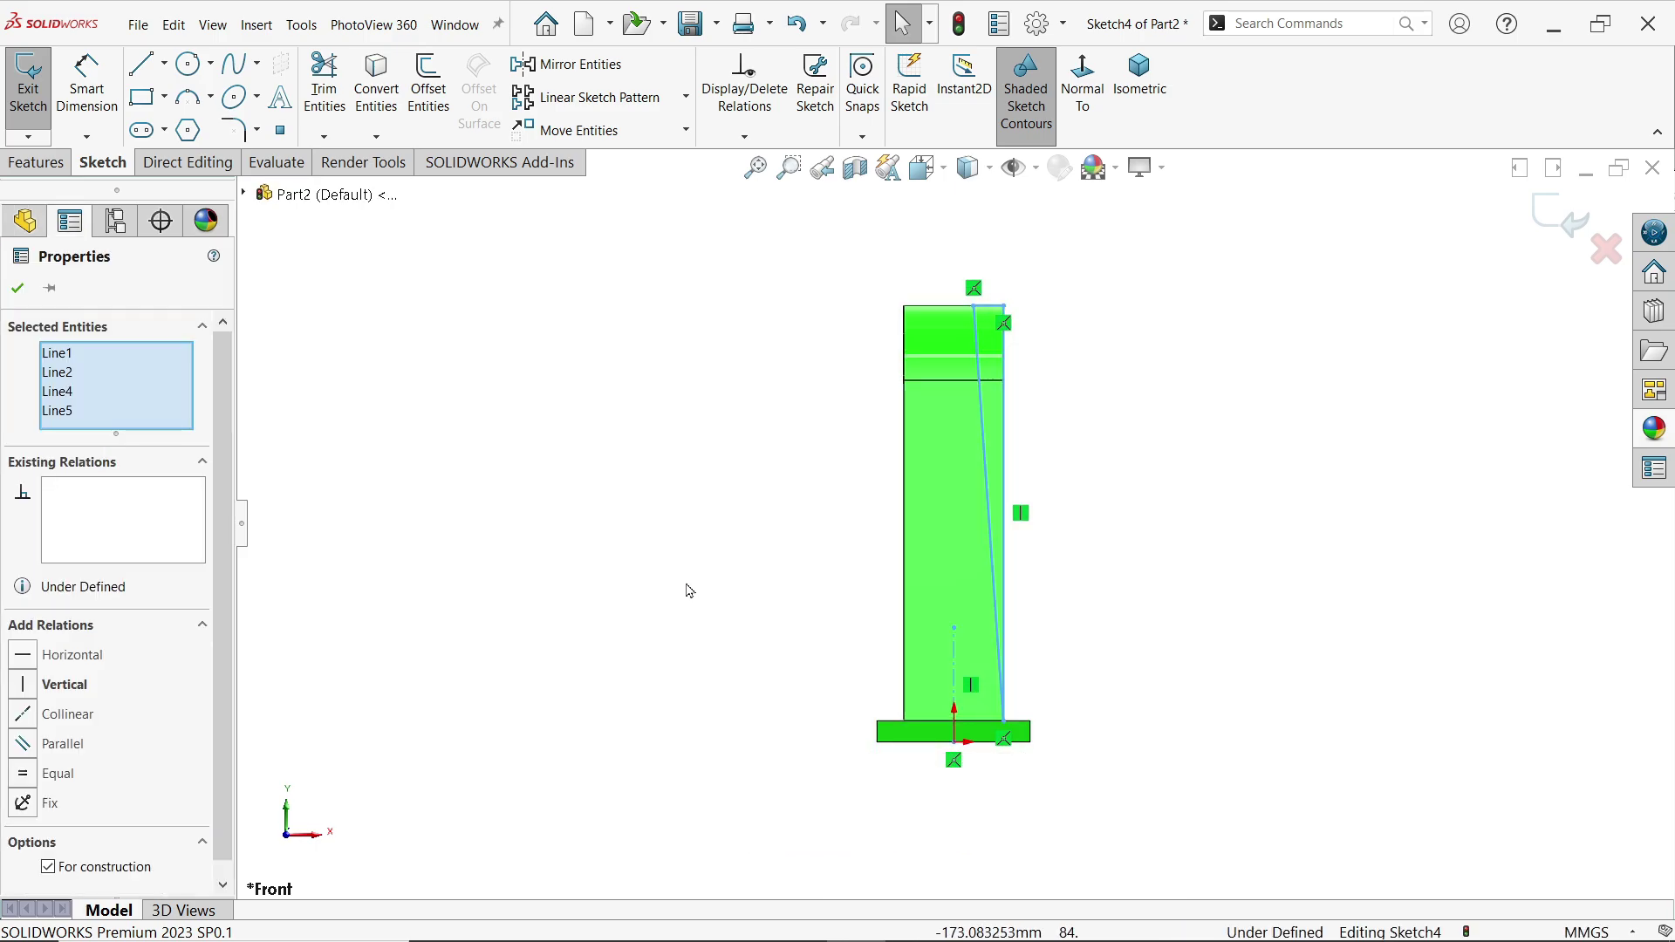
{"action": "left_click", "coordinate": [576, 65]}
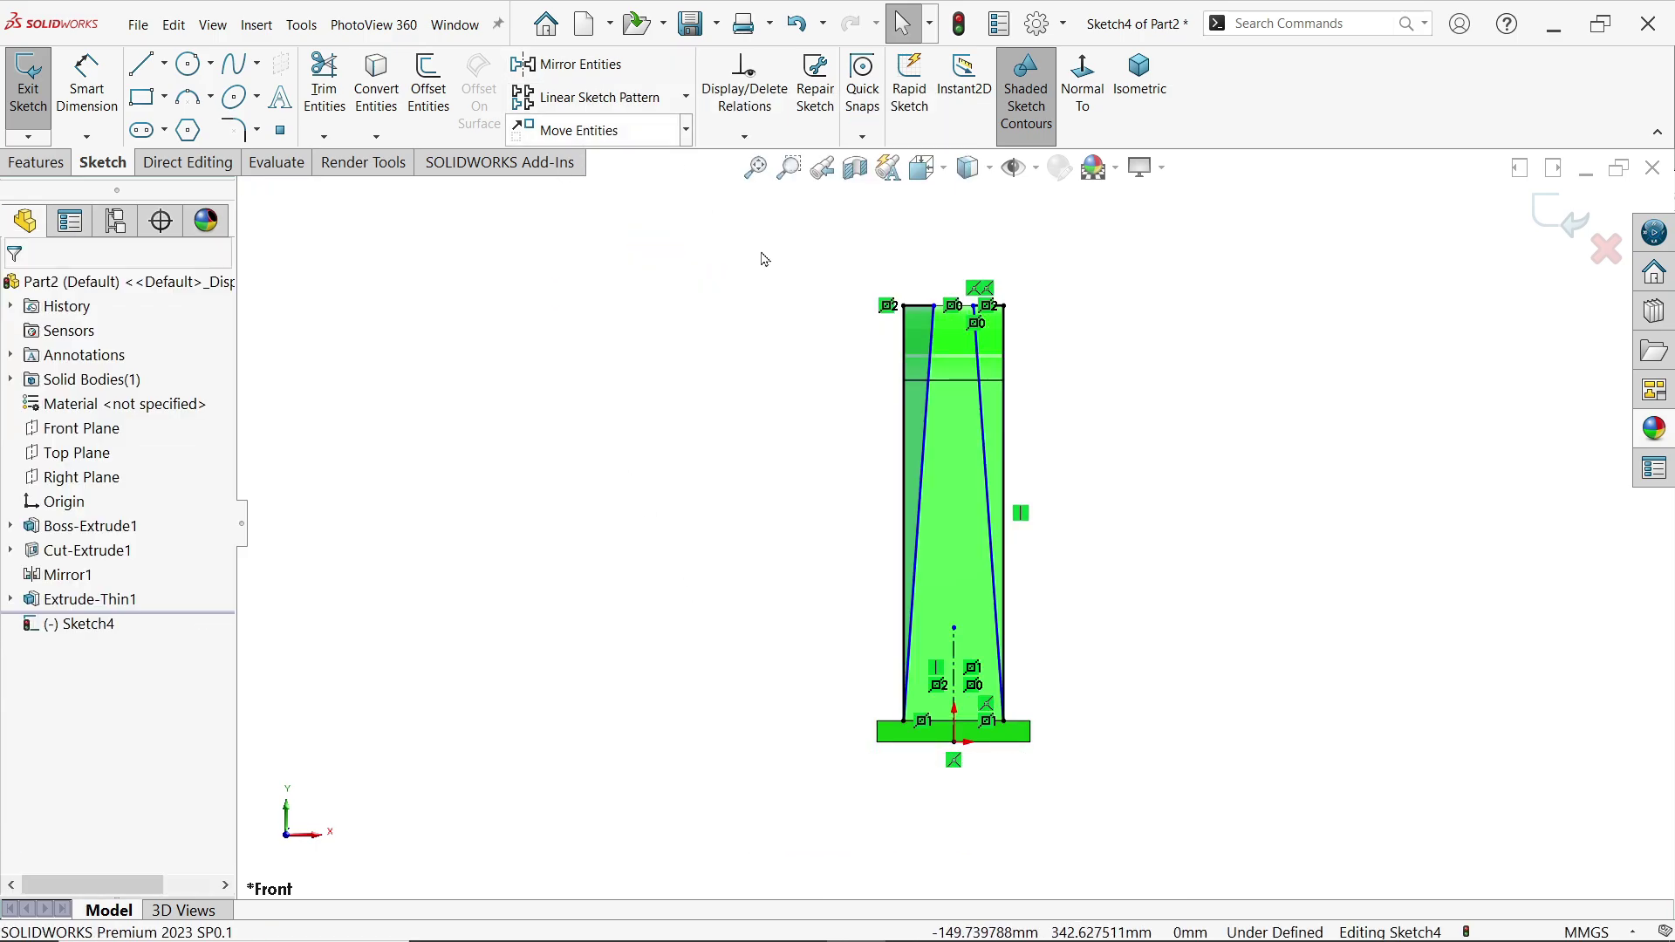
{"action": "scroll", "coordinate": [988, 422], "scroll_direction": "down", "scroll_amount": 3}
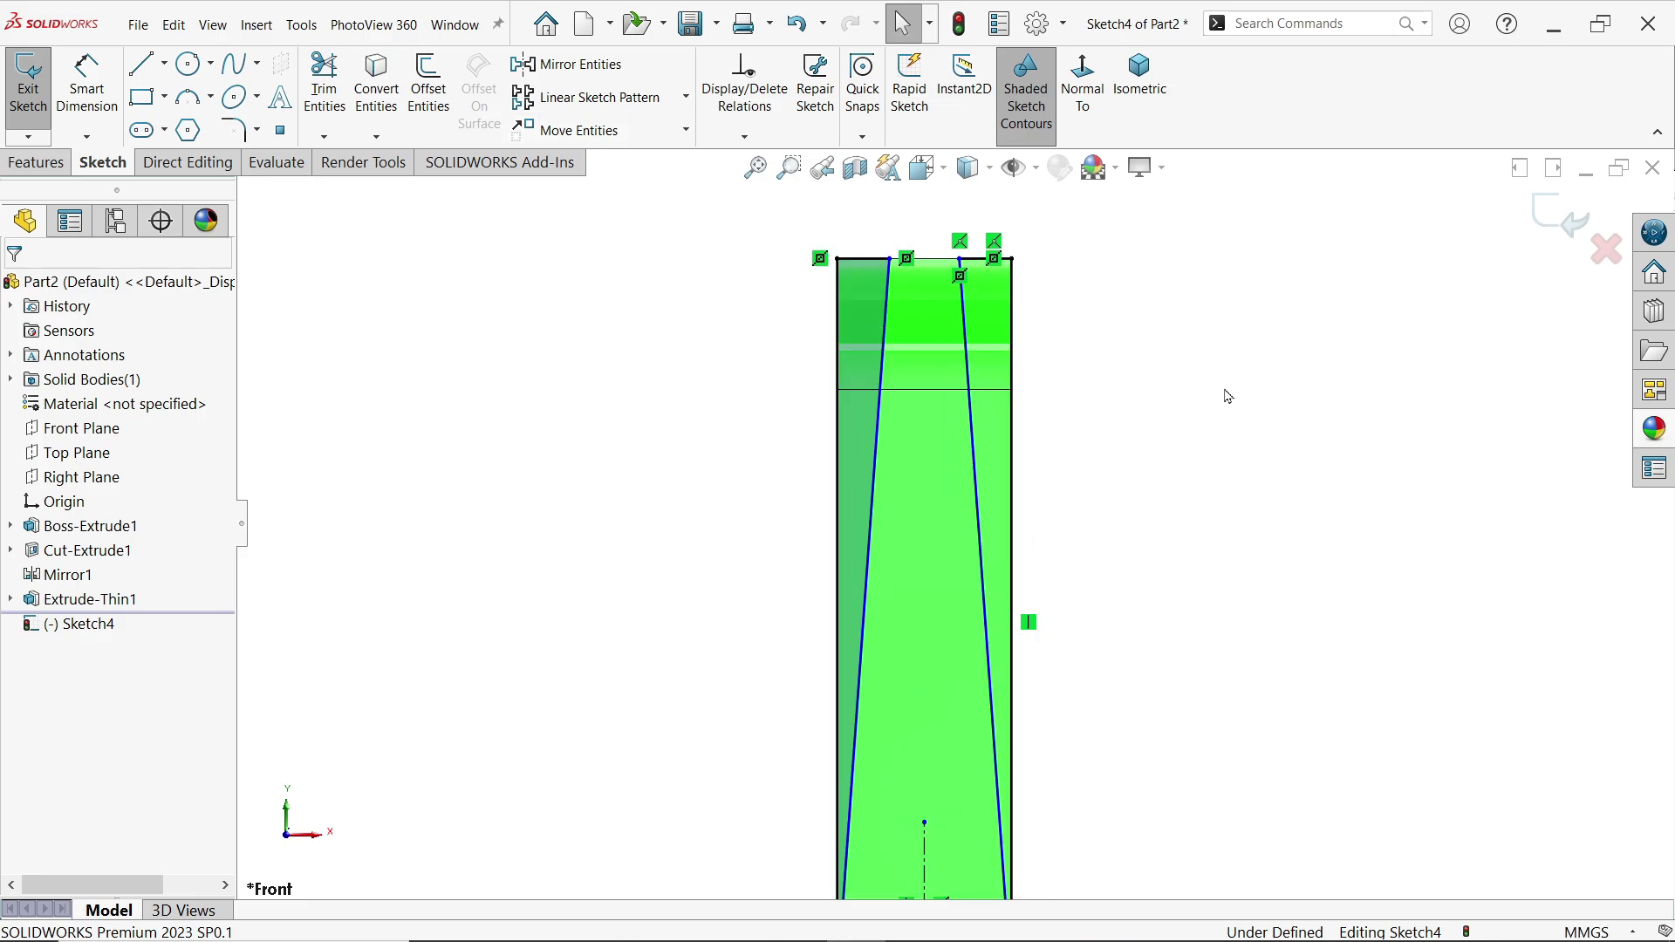
{"action": "scroll", "coordinate": [1165, 455], "scroll_direction": "down", "scroll_amount": 3}
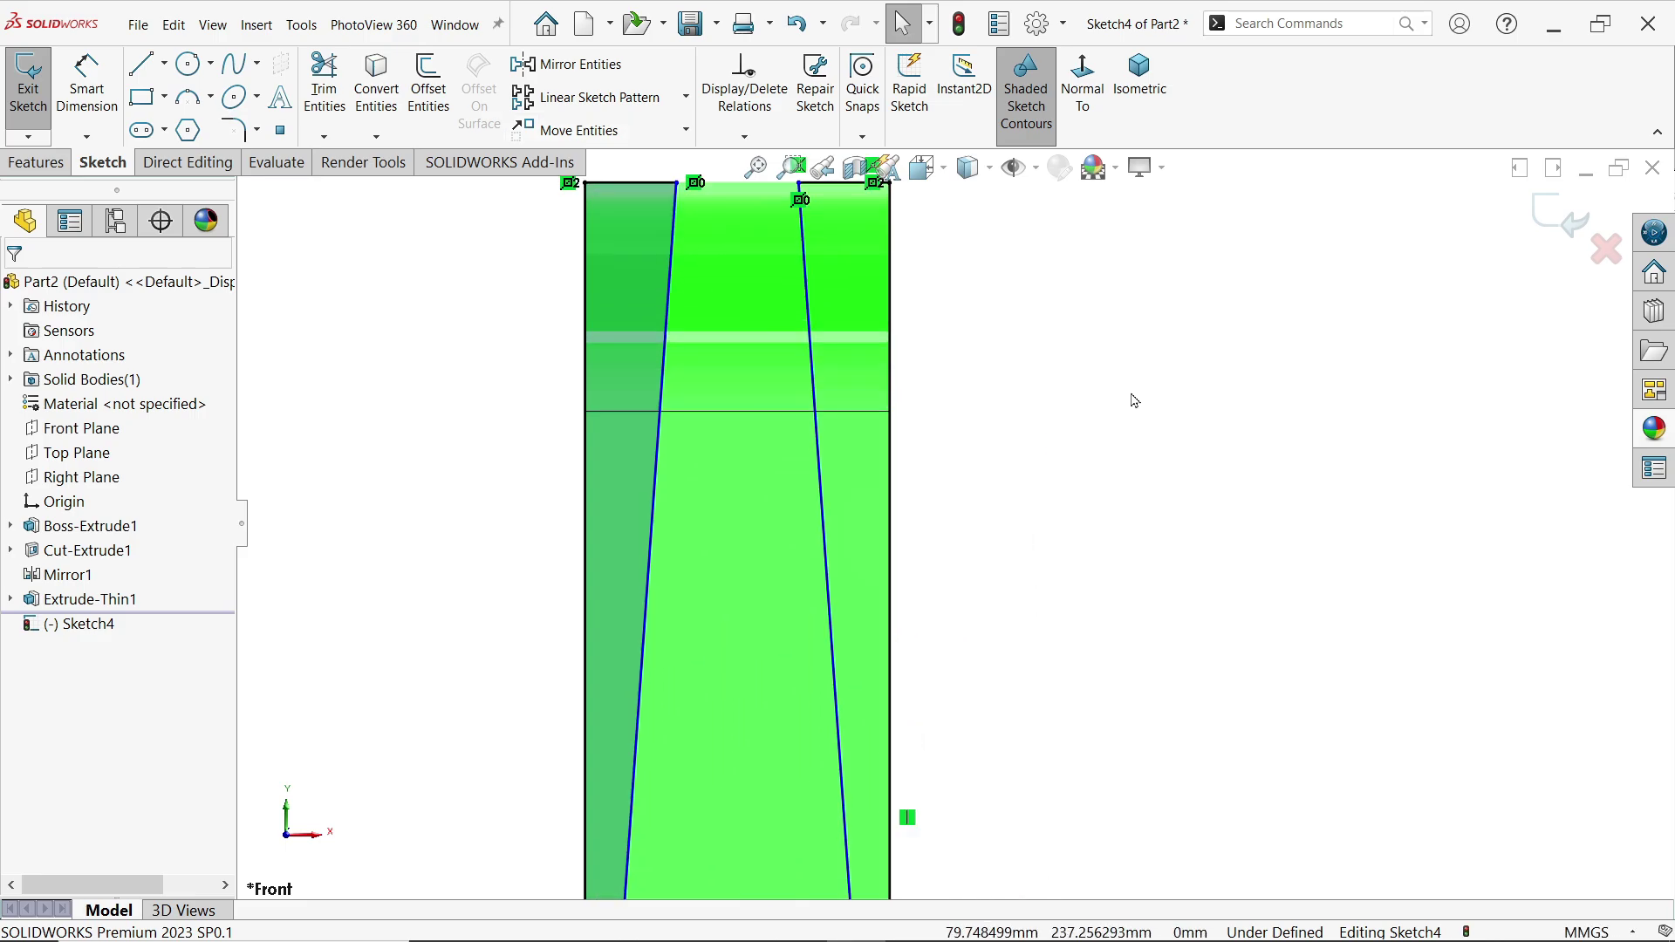
Project the arm's horizontal edge into the sketch, trim its excess, and make it construction geometry.
{"action": "left_click", "coordinate": [757, 423]}
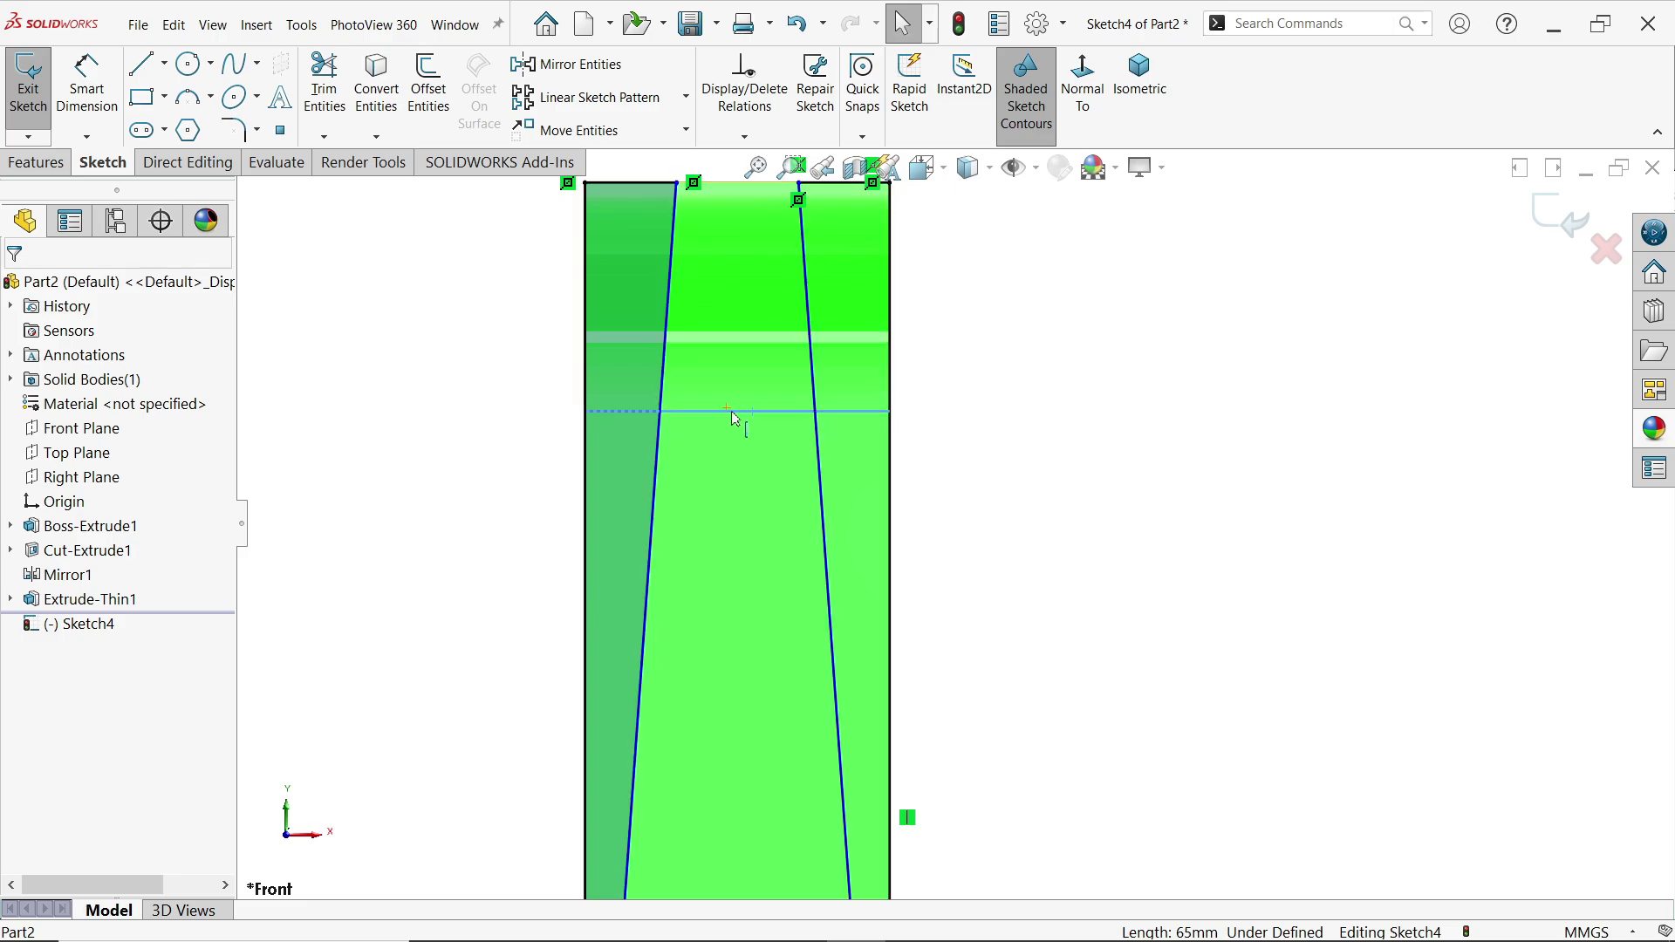
{"action": "key", "text": "Escape"}
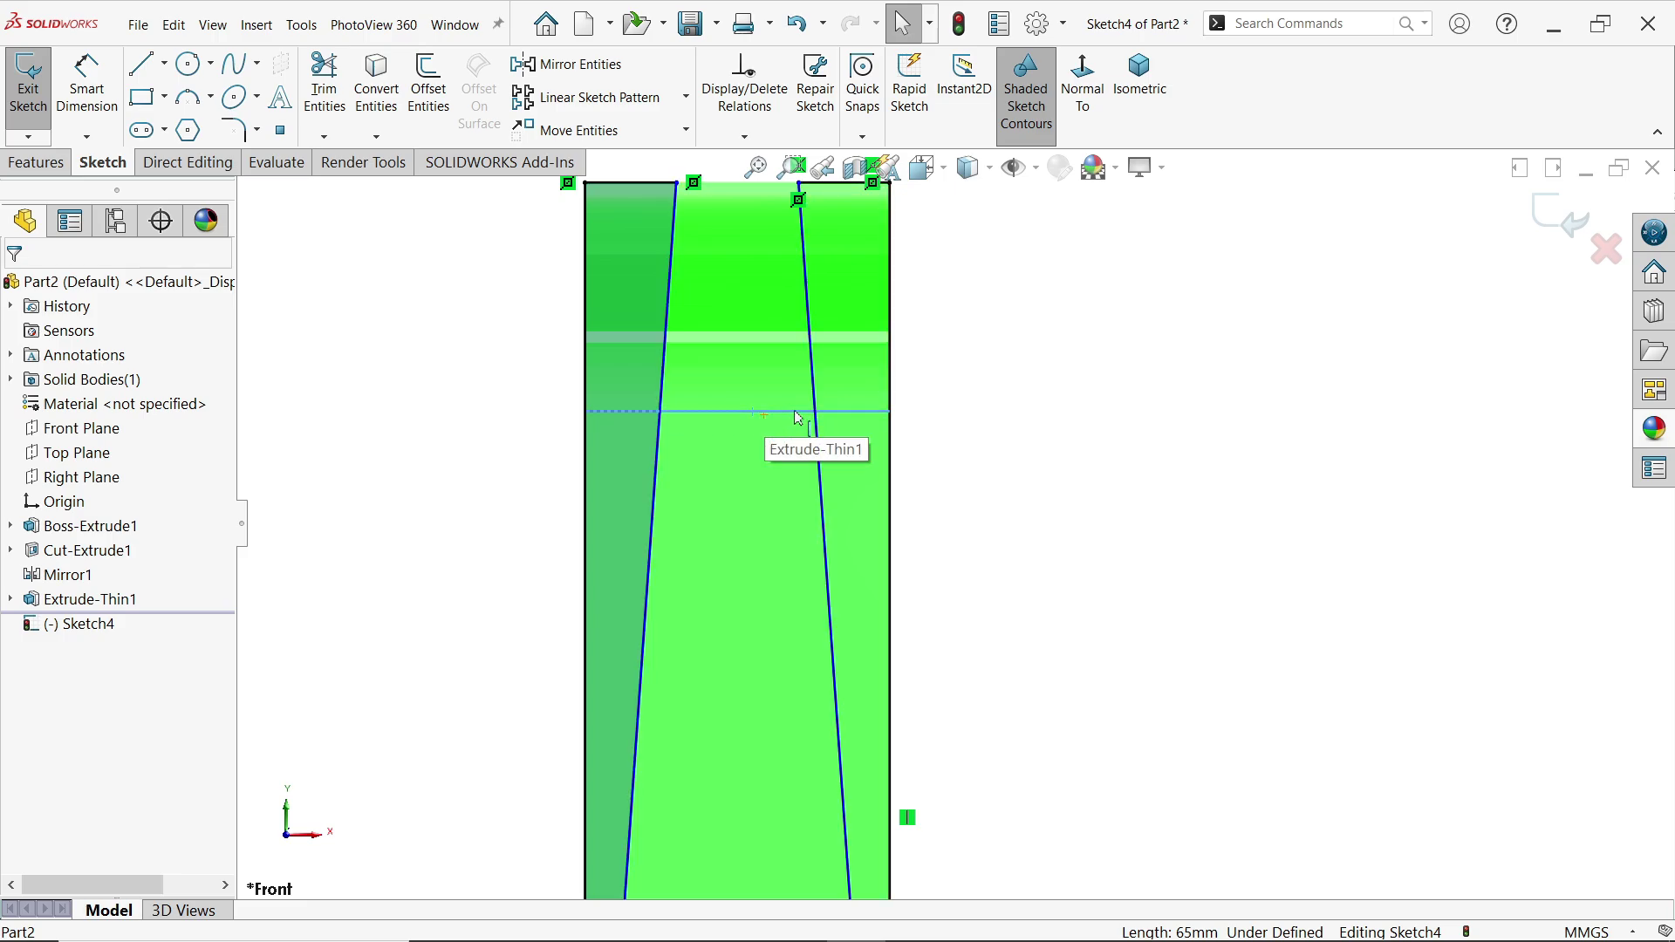
{"action": "left_click", "coordinate": [366, 96]}
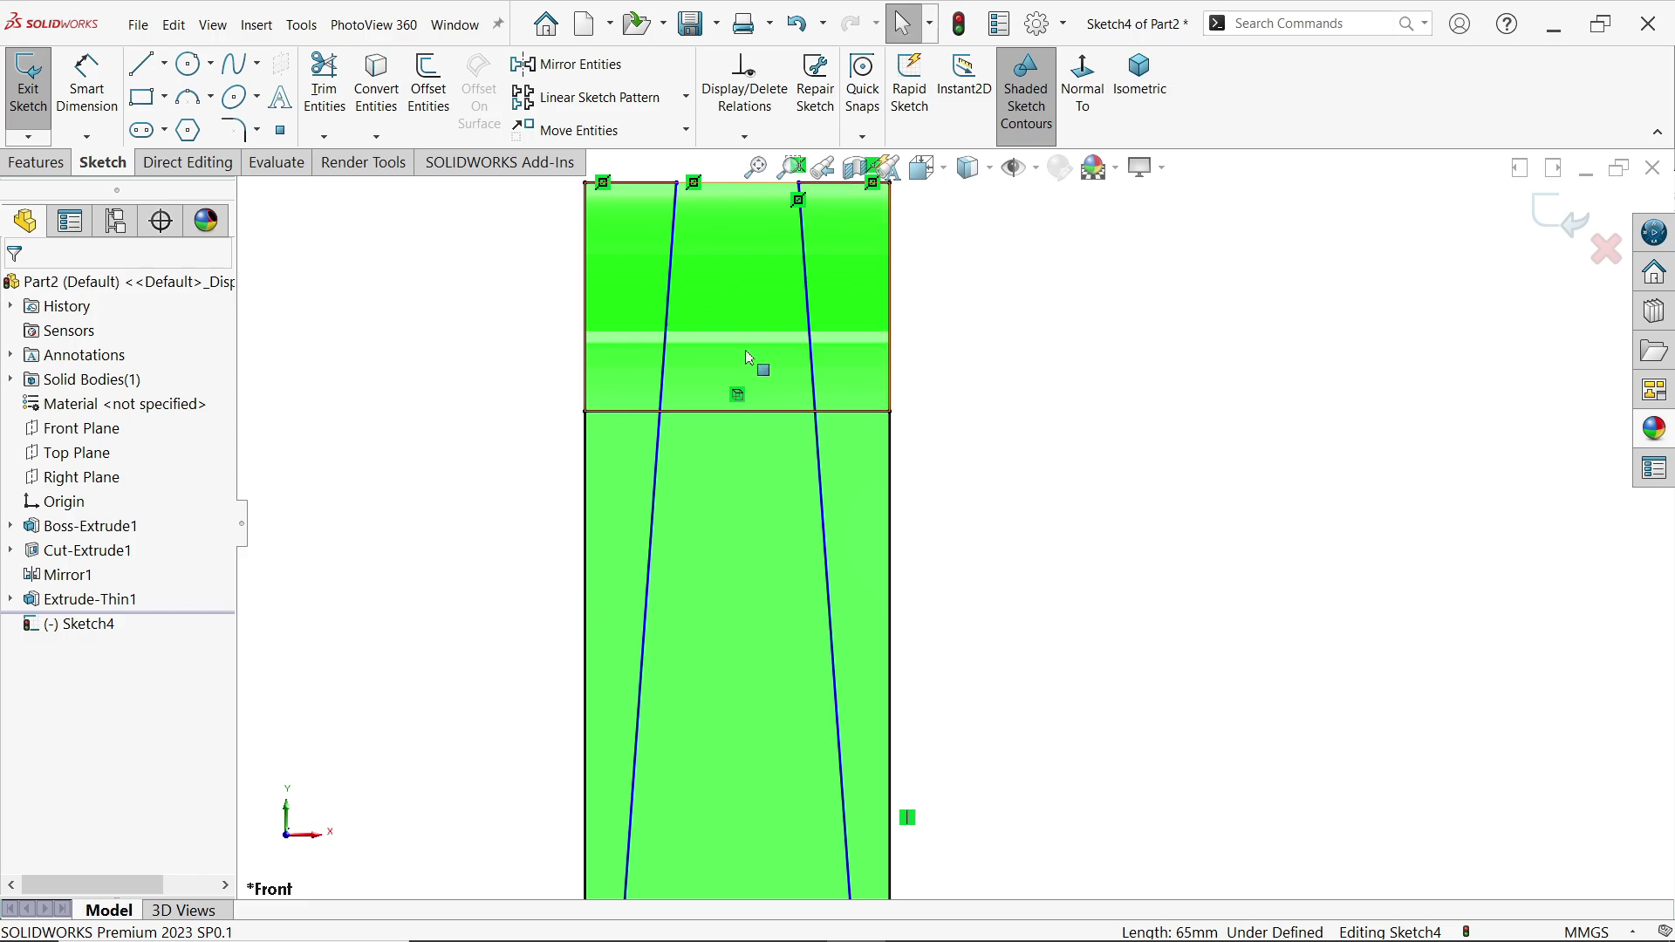
{"action": "left_click", "coordinate": [324, 83]}
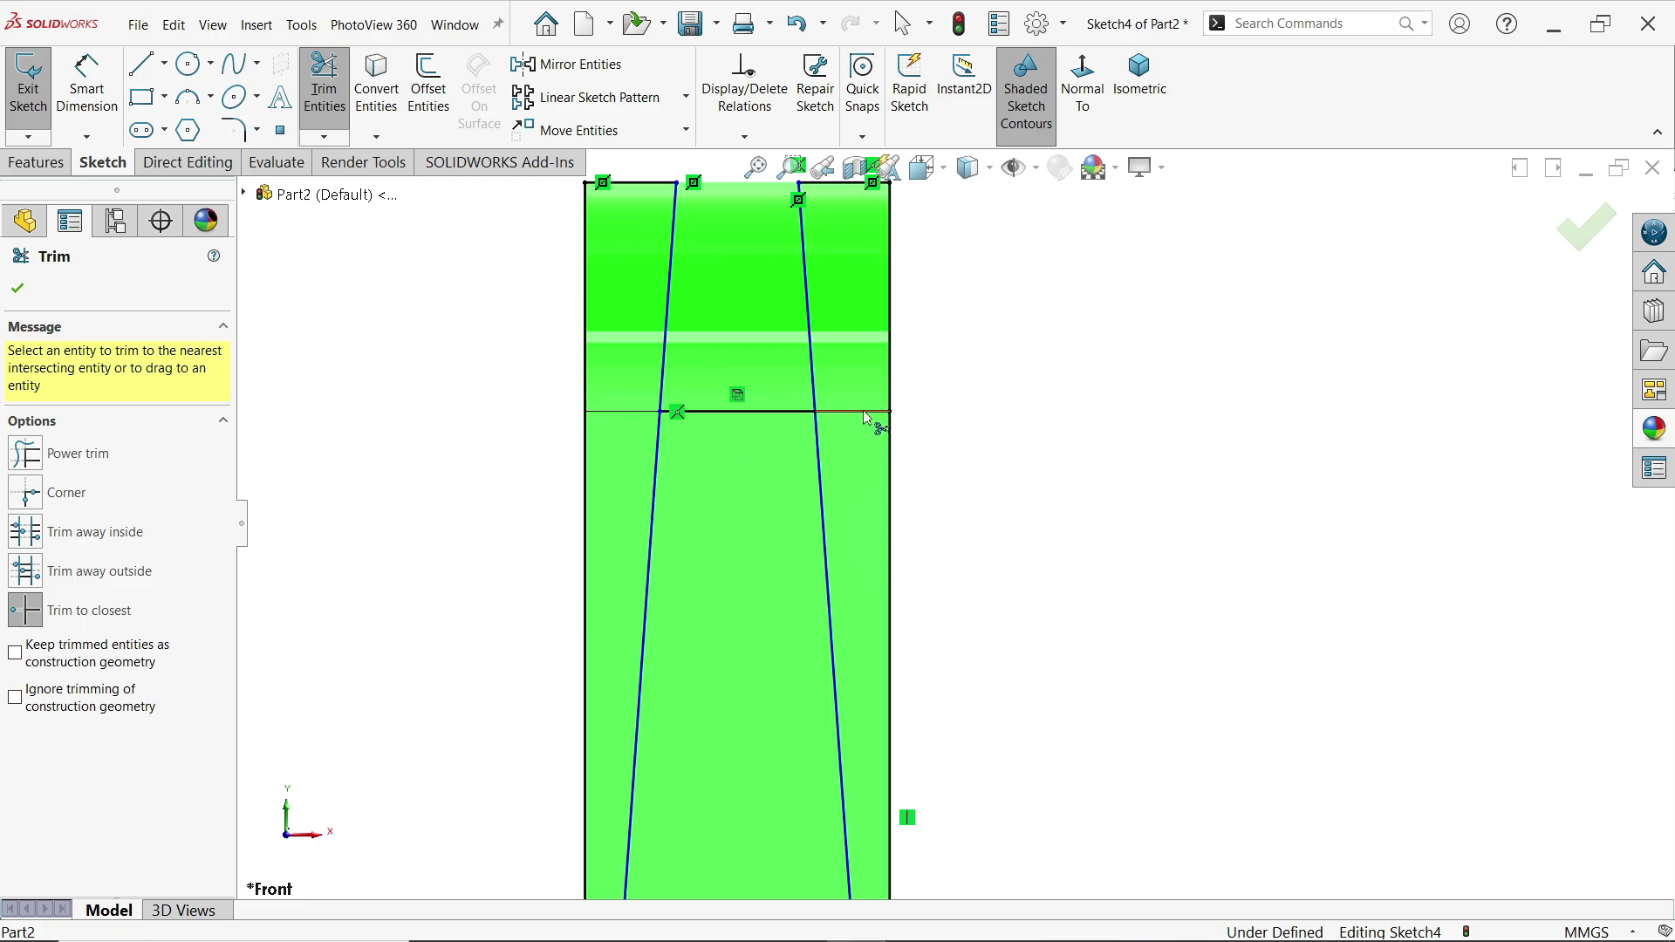
{"action": "left_click_drag", "start_coordinate": [875, 422], "coordinate": [851, 401]}
{"action": "key", "text": "Escape"}
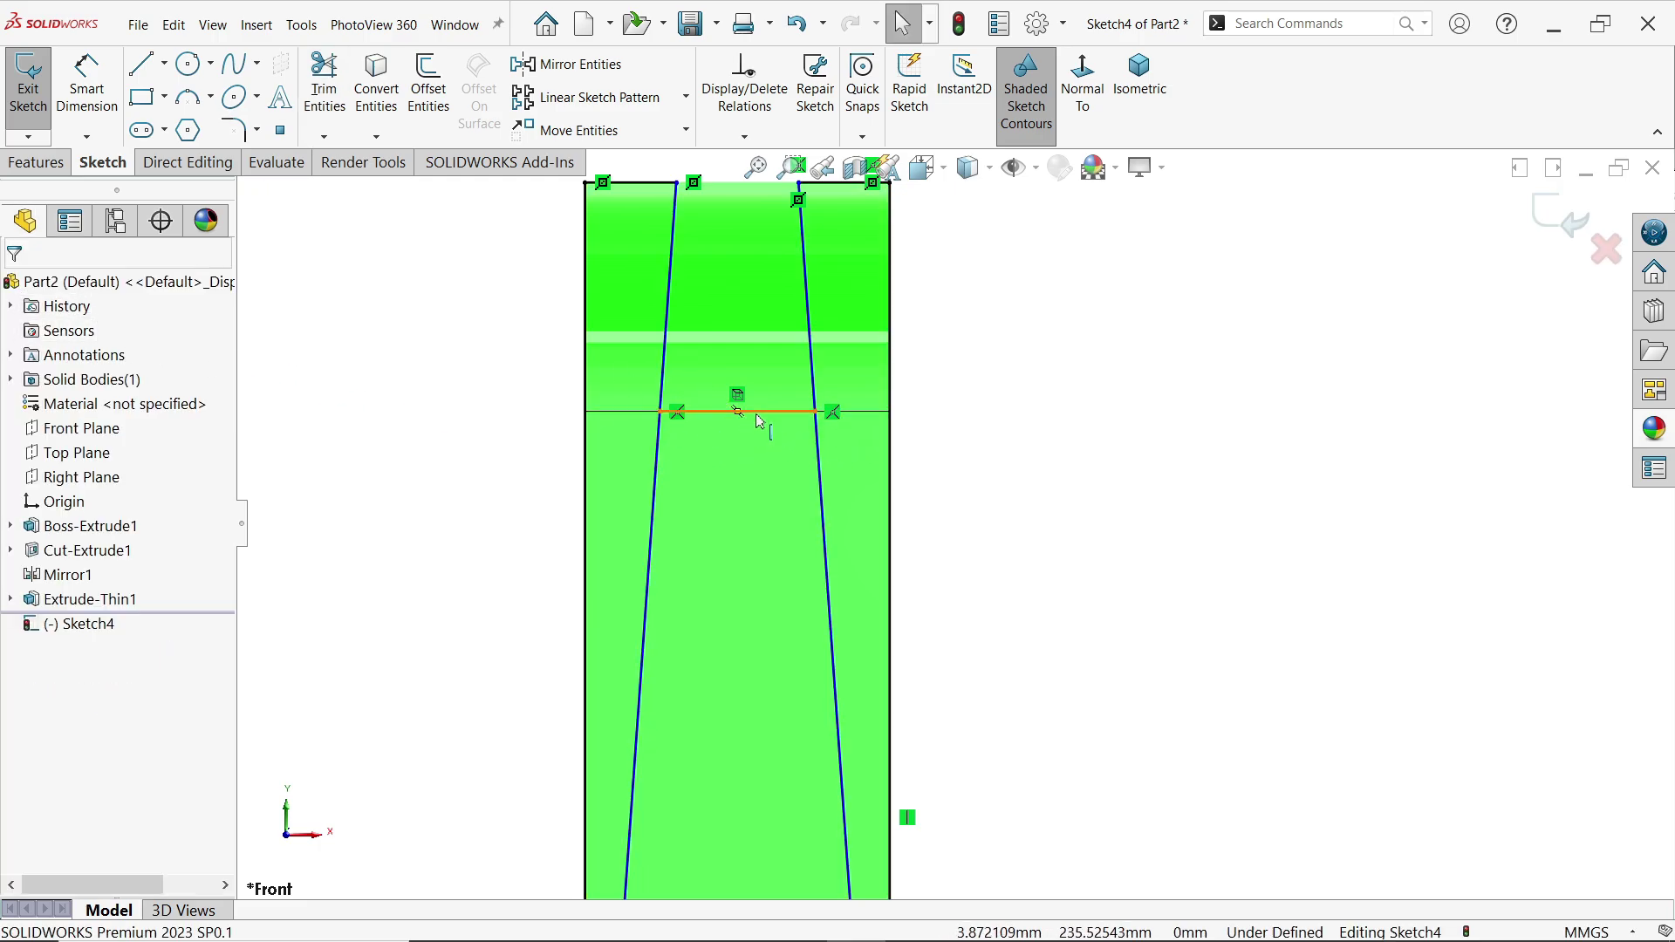
{"action": "left_click", "coordinate": [768, 412]}
{"action": "left_click", "coordinate": [837, 360]}
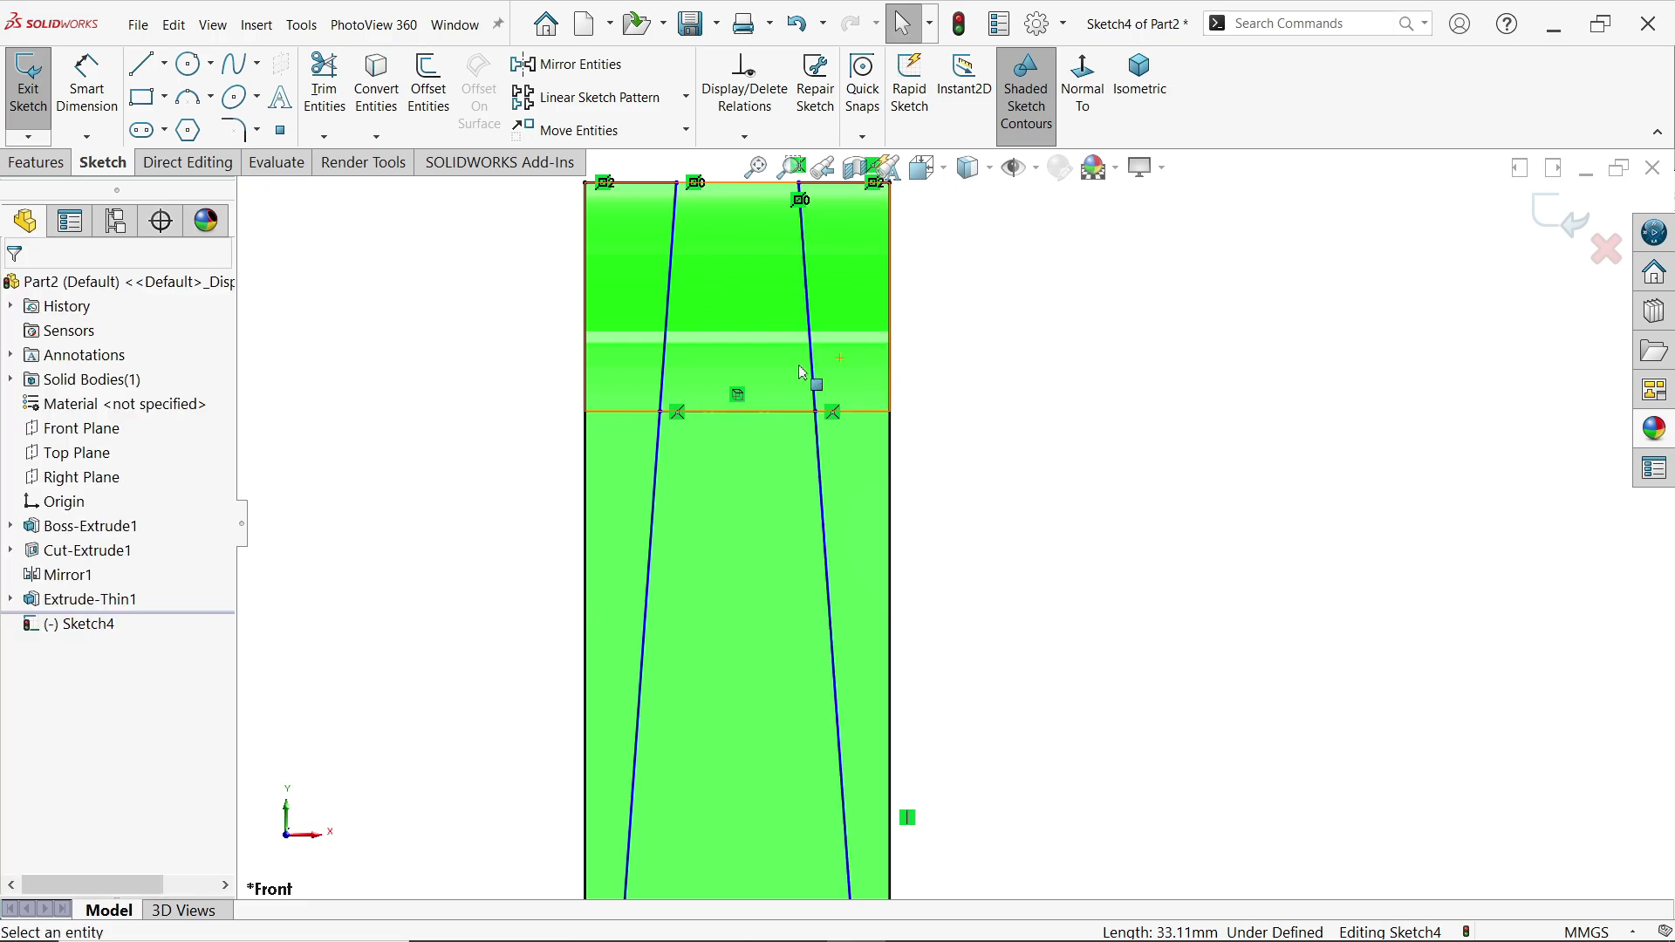
Dimension the width between the slanted lines to 36 mm and view the part isometrically.
{"action": "left_click", "coordinate": [88, 96]}
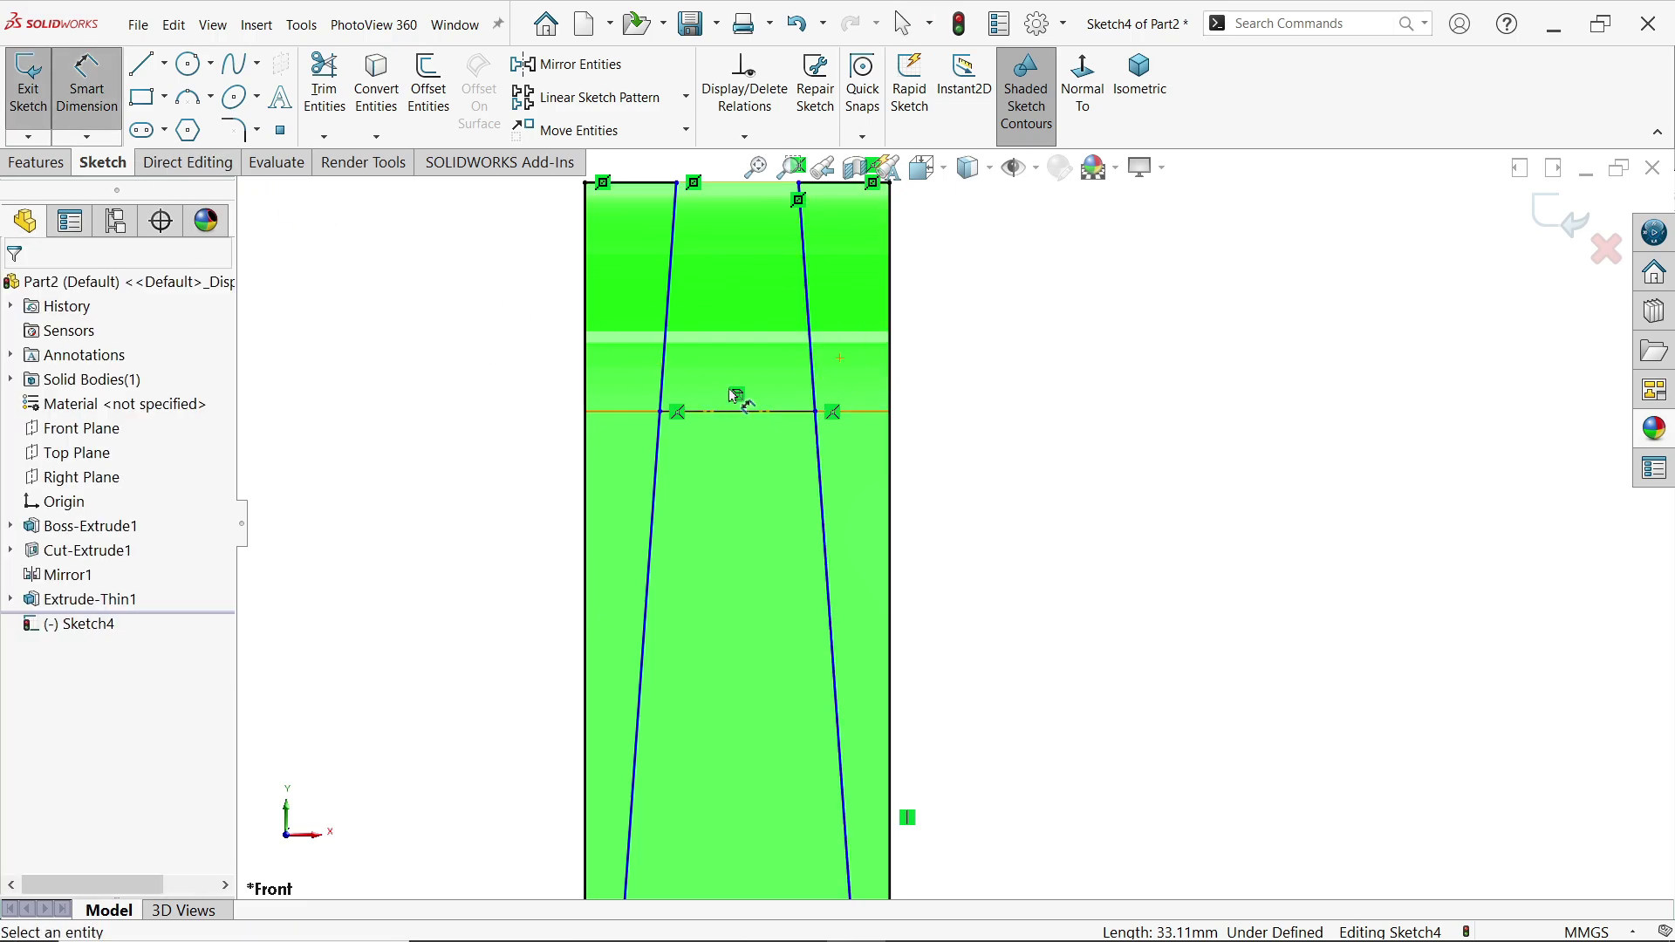
{"action": "left_click", "coordinate": [789, 420]}
{"action": "left_click", "coordinate": [750, 487]}
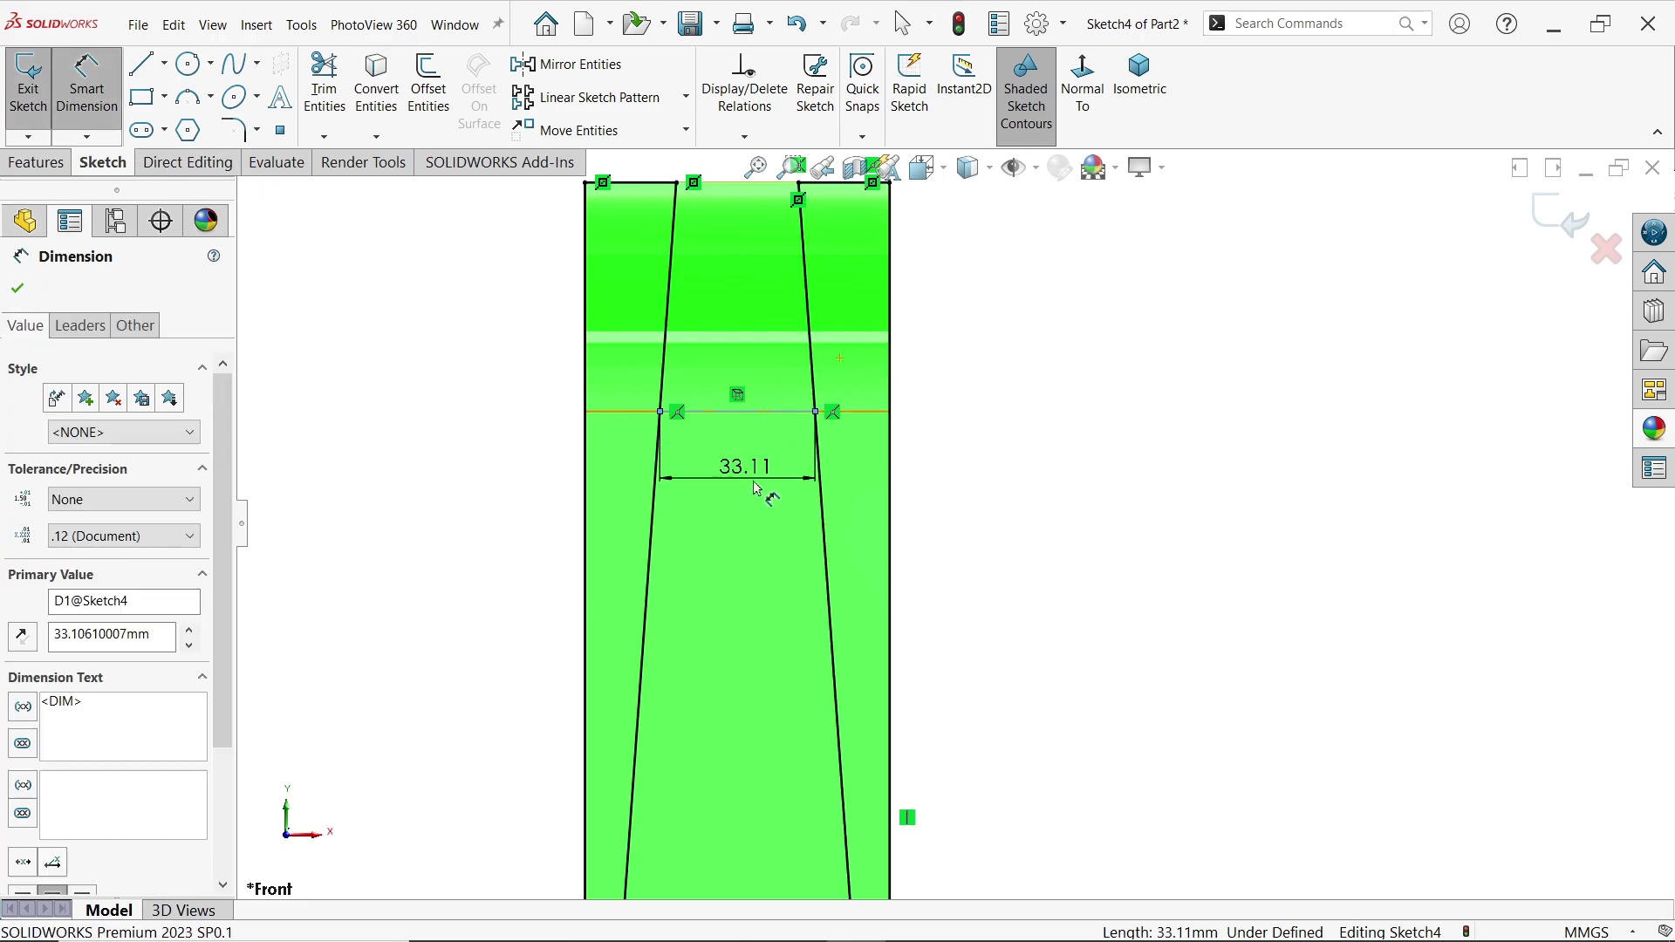
{"action": "type", "text": "36"}
{"action": "left_click", "coordinate": [643, 448]}
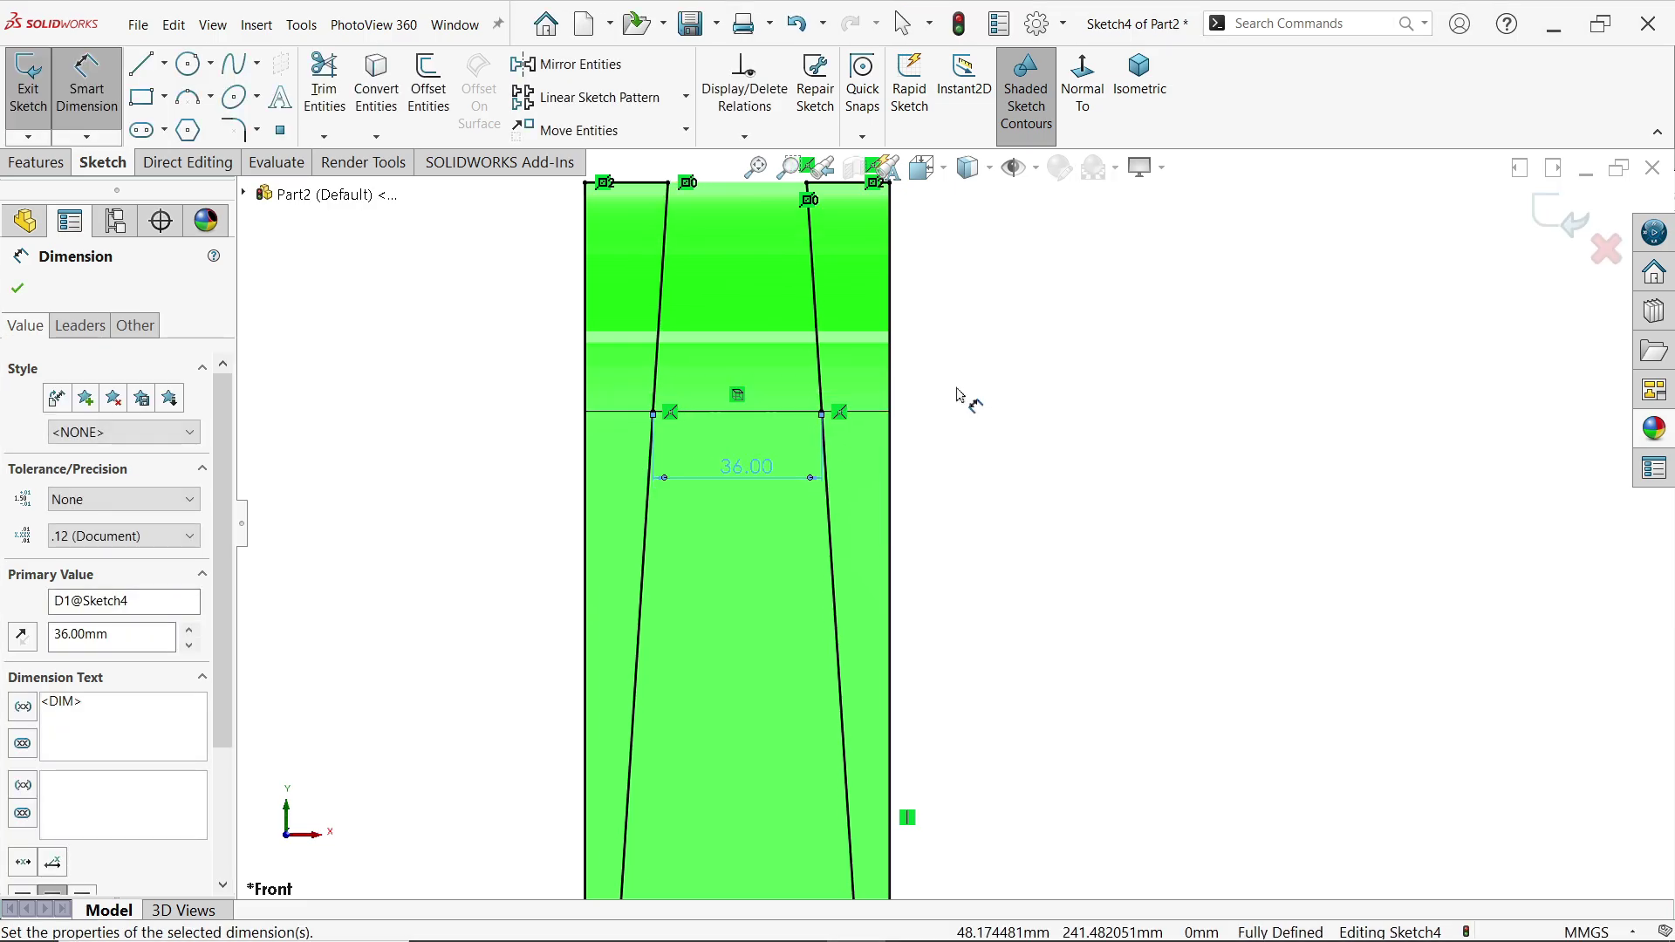
{"action": "scroll", "coordinate": [905, 376], "scroll_direction": "up", "scroll_amount": 5}
{"action": "scroll", "coordinate": [958, 667], "scroll_direction": "down", "scroll_amount": 3}
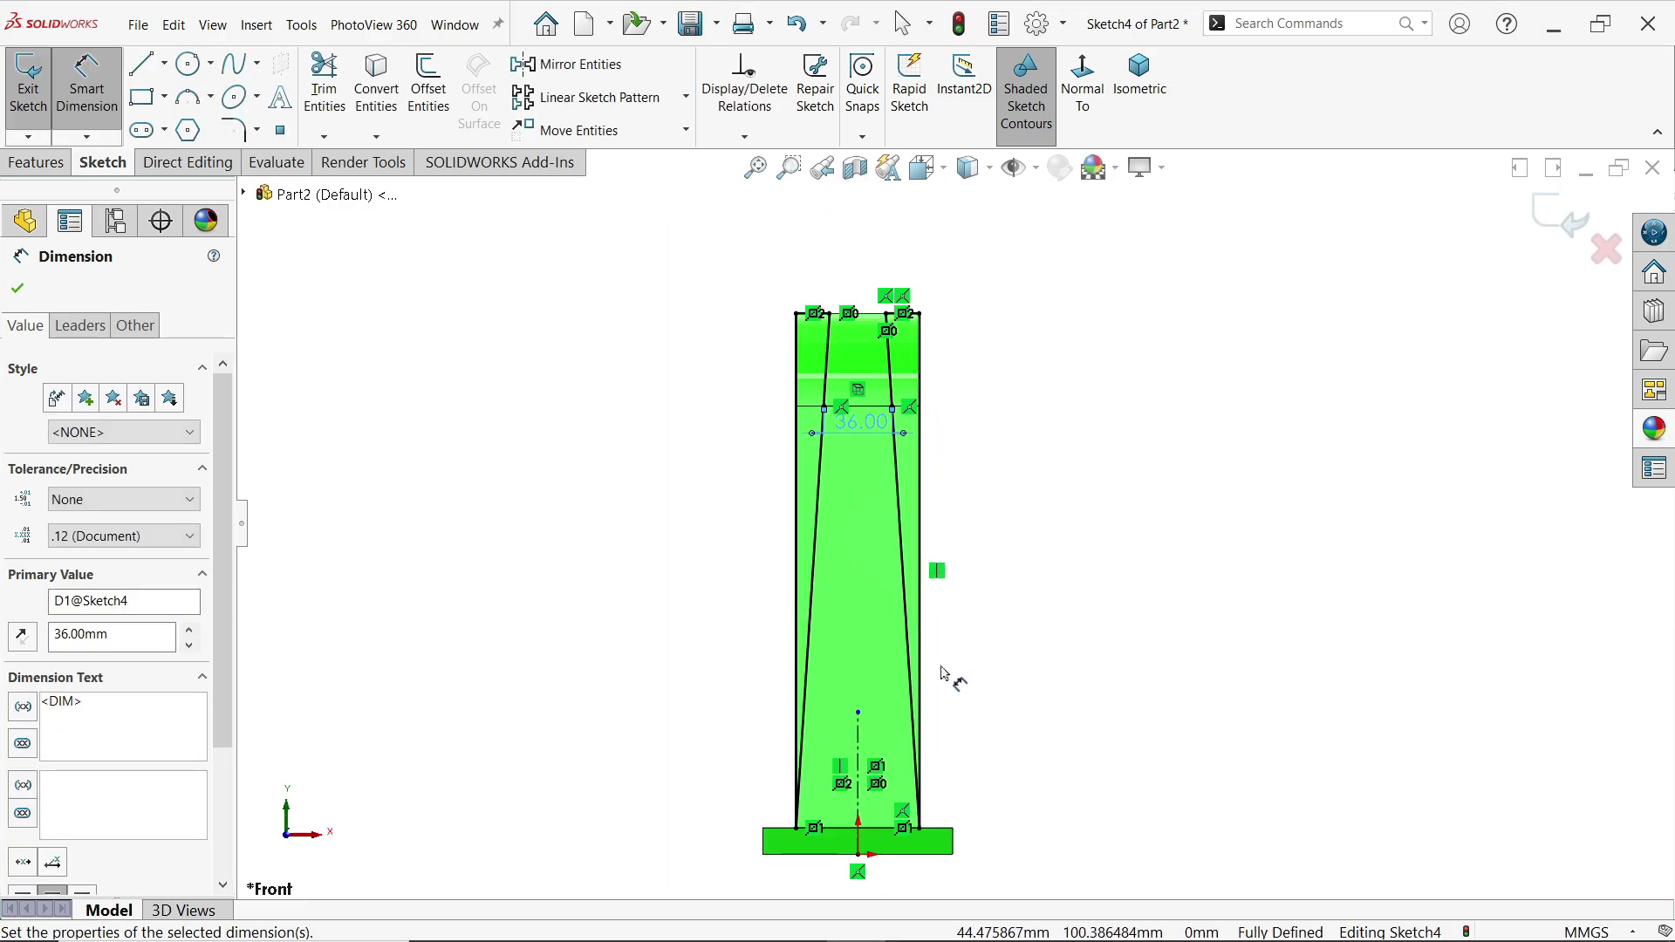
{"action": "left_click", "coordinate": [1140, 75]}
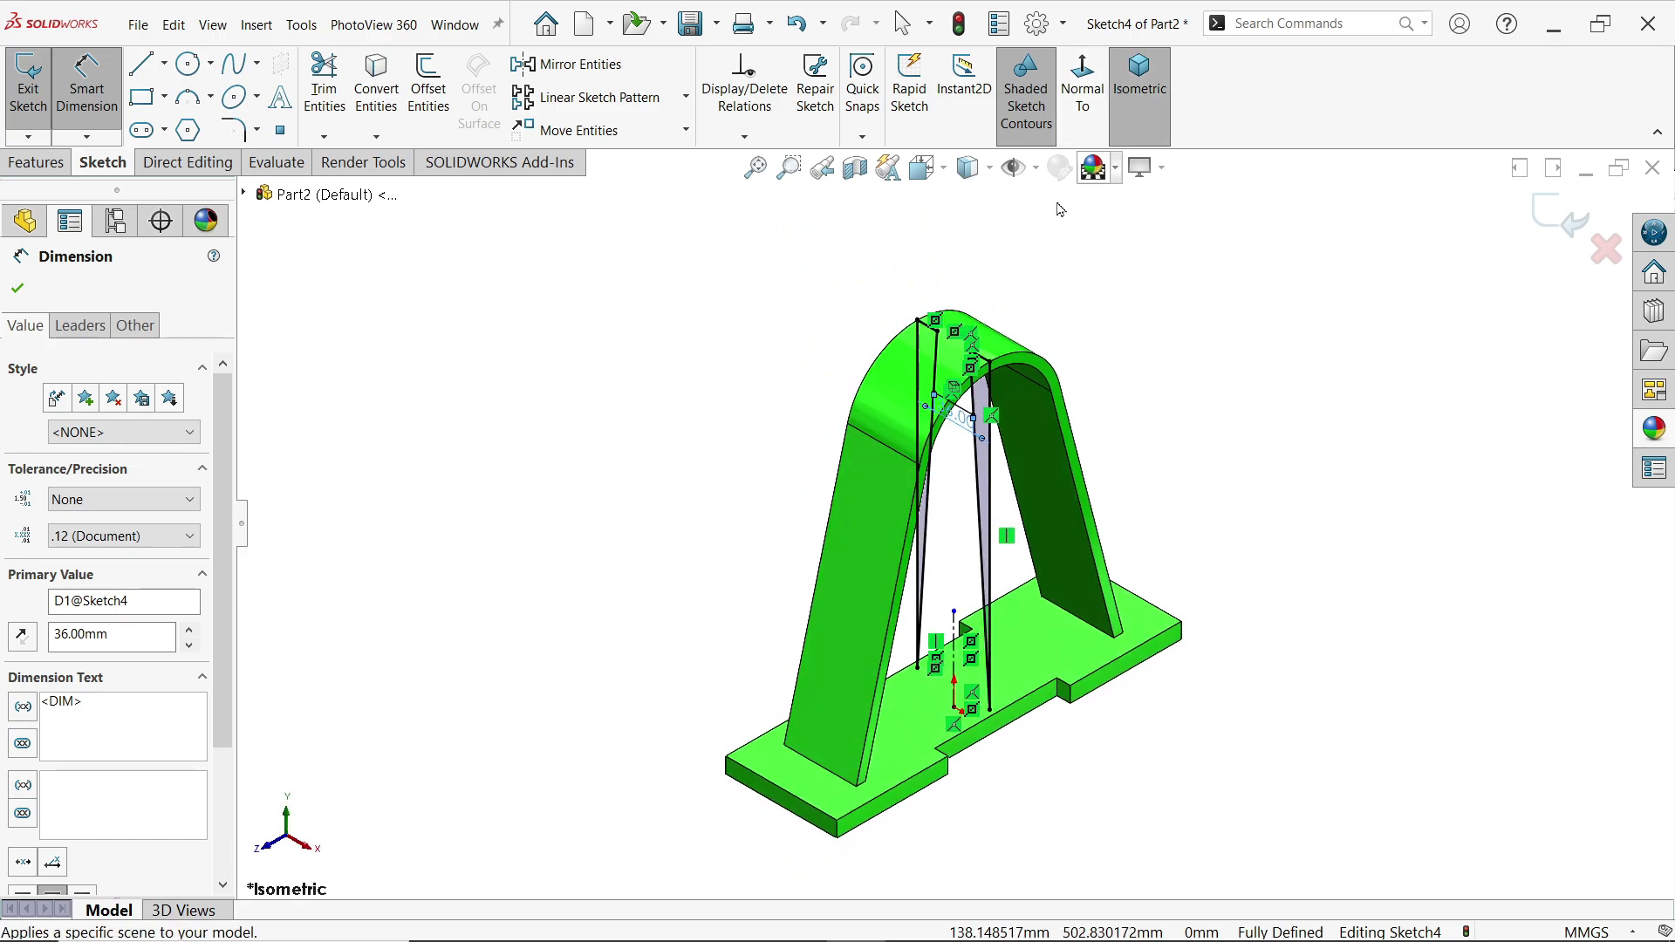
{"action": "left_click", "coordinate": [38, 162]}
Cut Sketch4 Through All - Both to taper the arched arm's sides as Cut-Extrude2.
{"action": "left_click", "coordinate": [332, 83]}
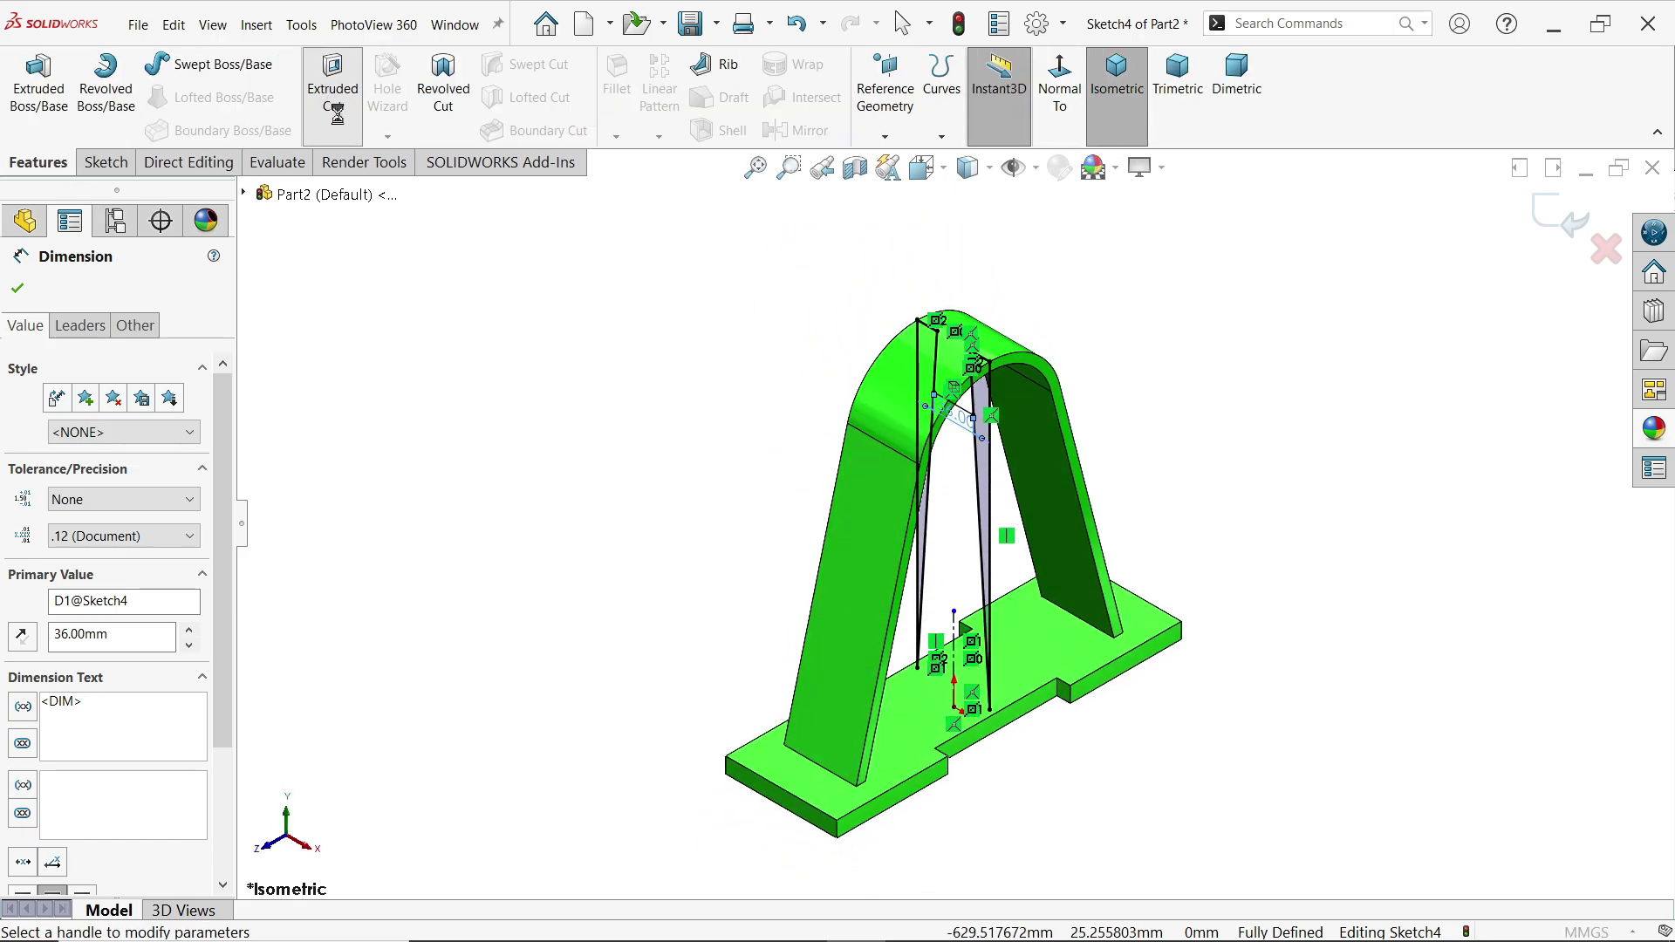
{"action": "scroll", "coordinate": [907, 340], "scroll_direction": "down", "scroll_amount": 3}
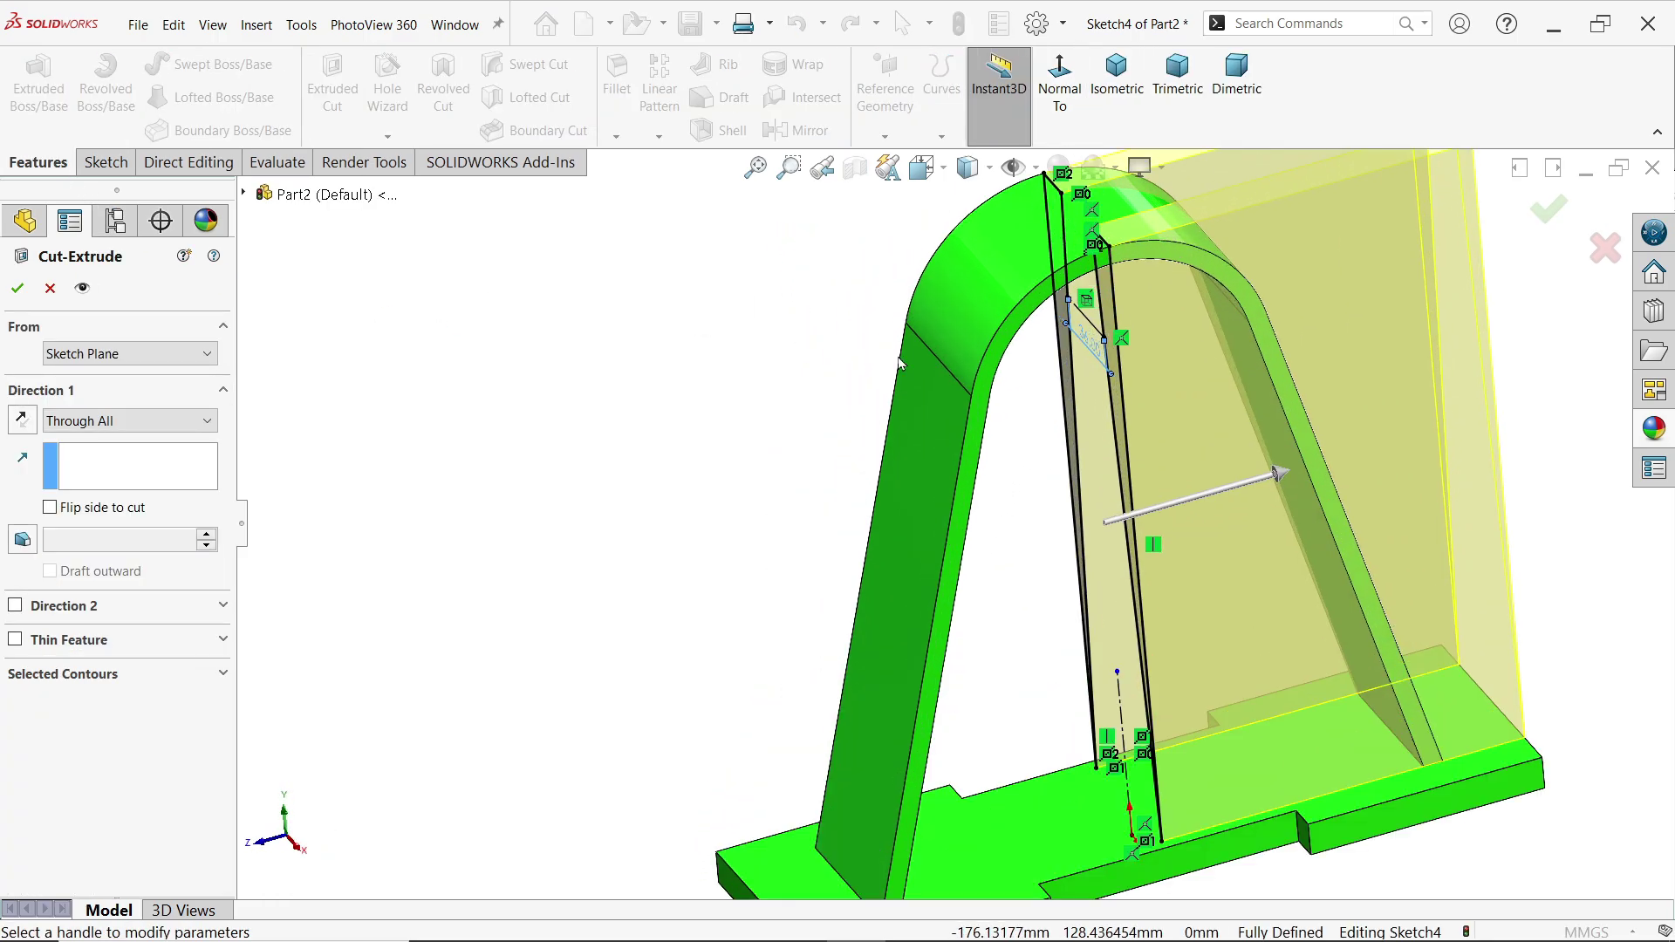
{"action": "left_click", "coordinate": [103, 426]}
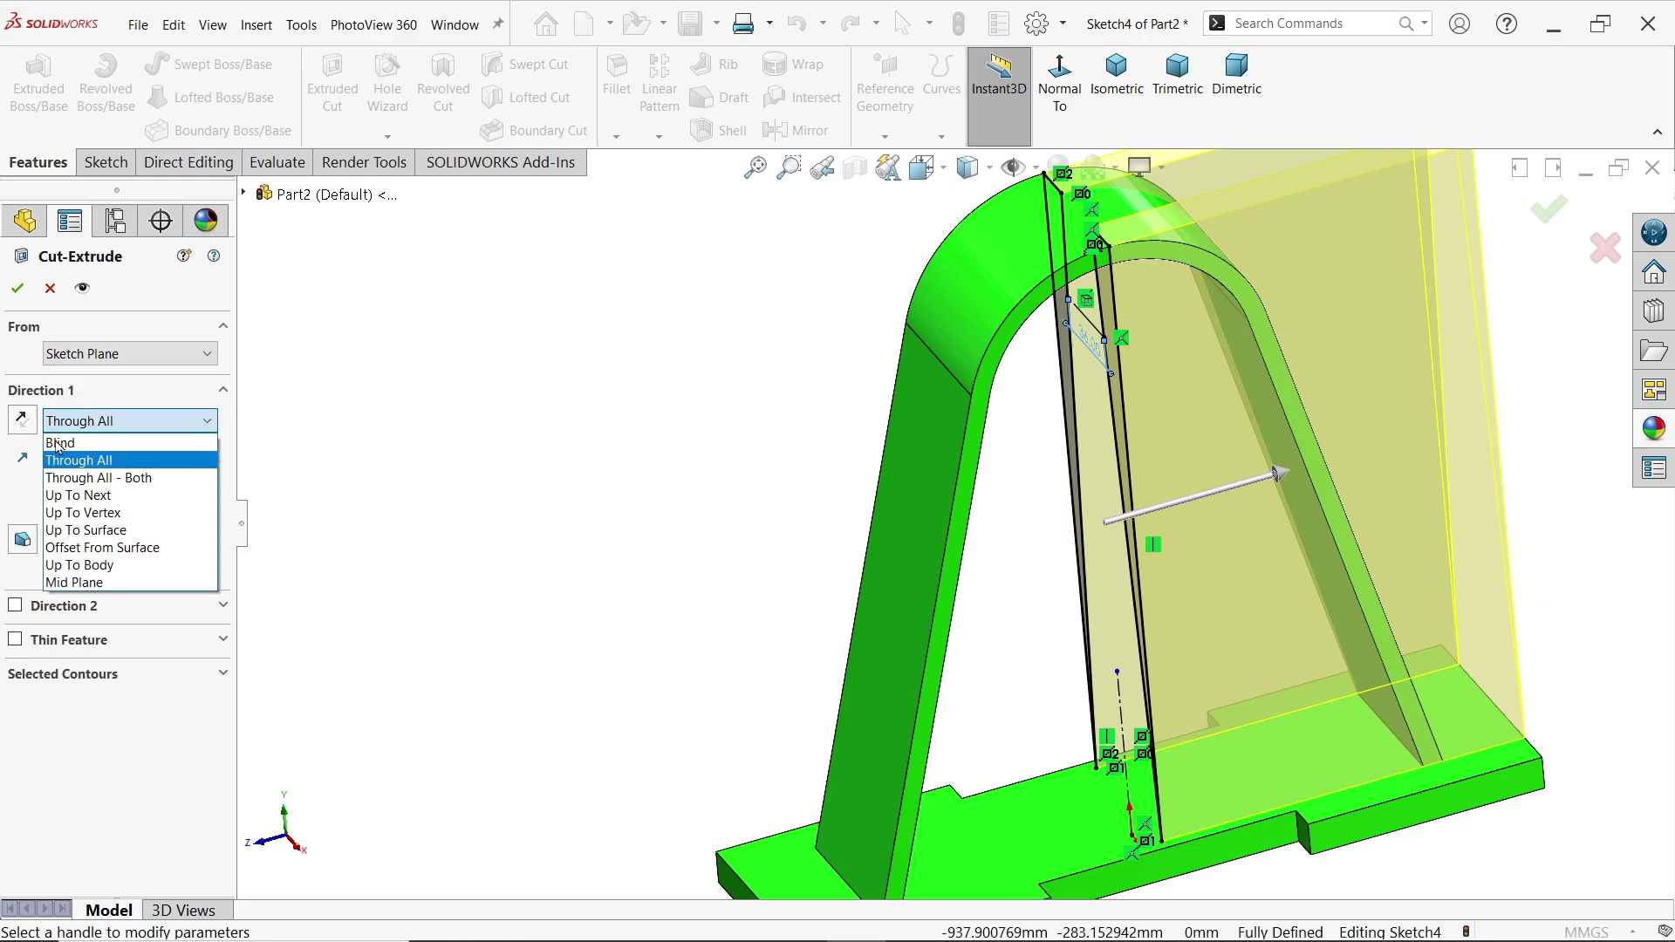
{"action": "left_click", "coordinate": [146, 479]}
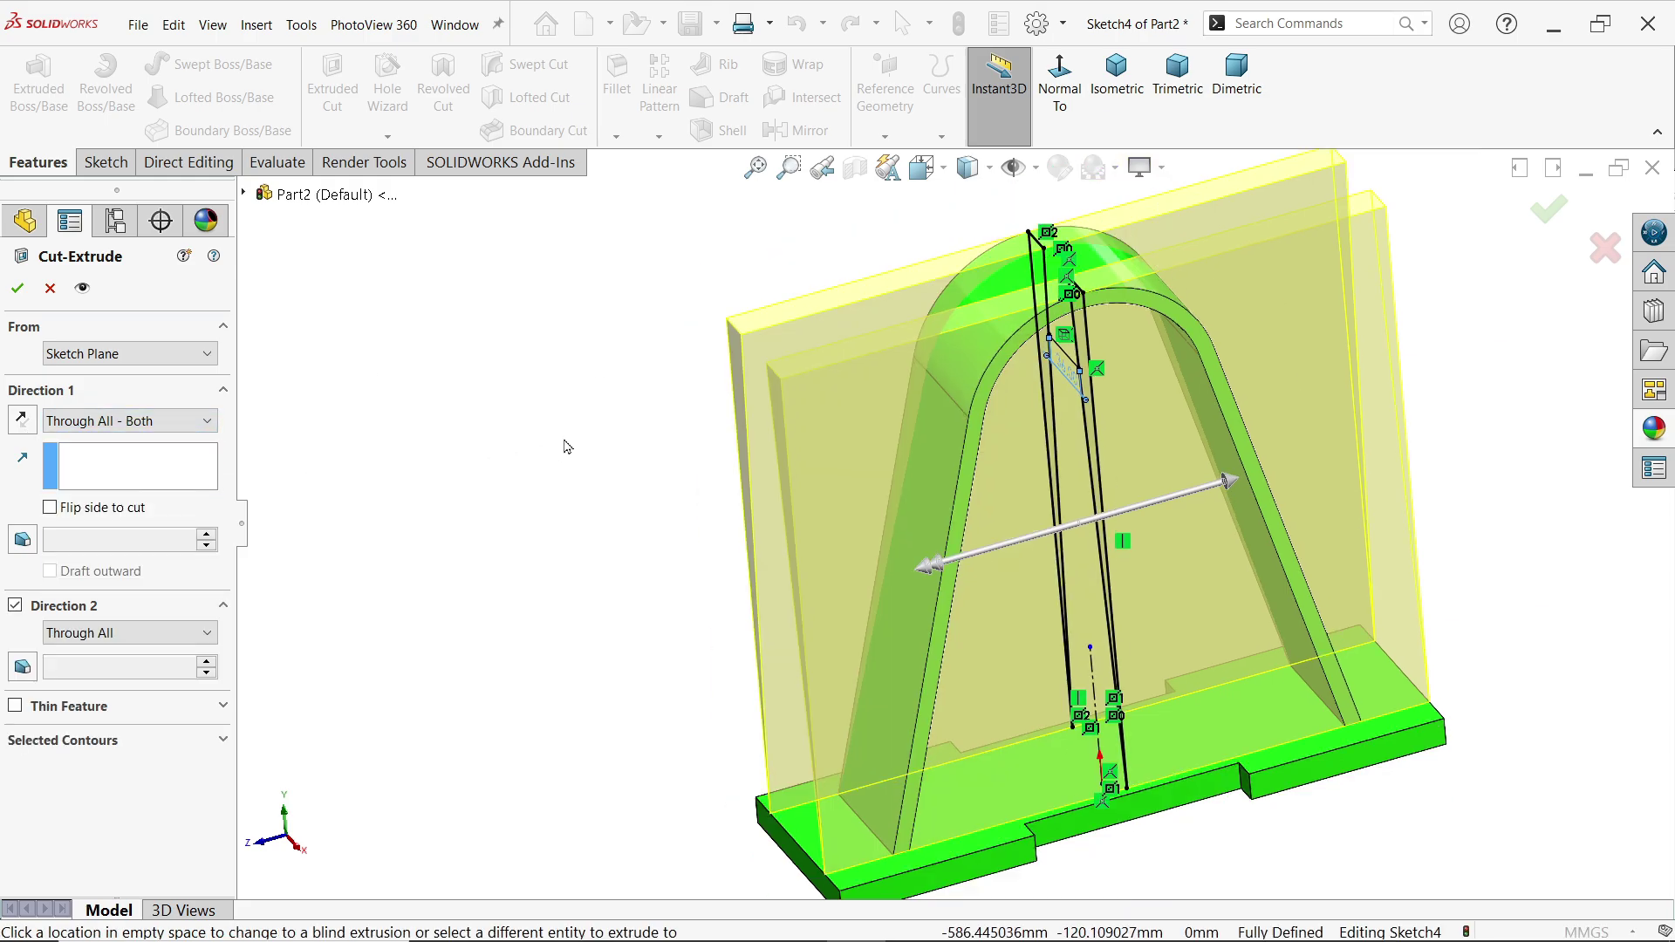
{"action": "mouse_move", "coordinate": [523, 471]}
{"action": "middle_mouse_down"}
{"action": "mouse_move", "coordinate": [722, 400]}
{"action": "mouse_move", "coordinate": [672, 453]}
{"action": "mouse_move", "coordinate": [628, 467]}
{"action": "middle_mouse_up"}
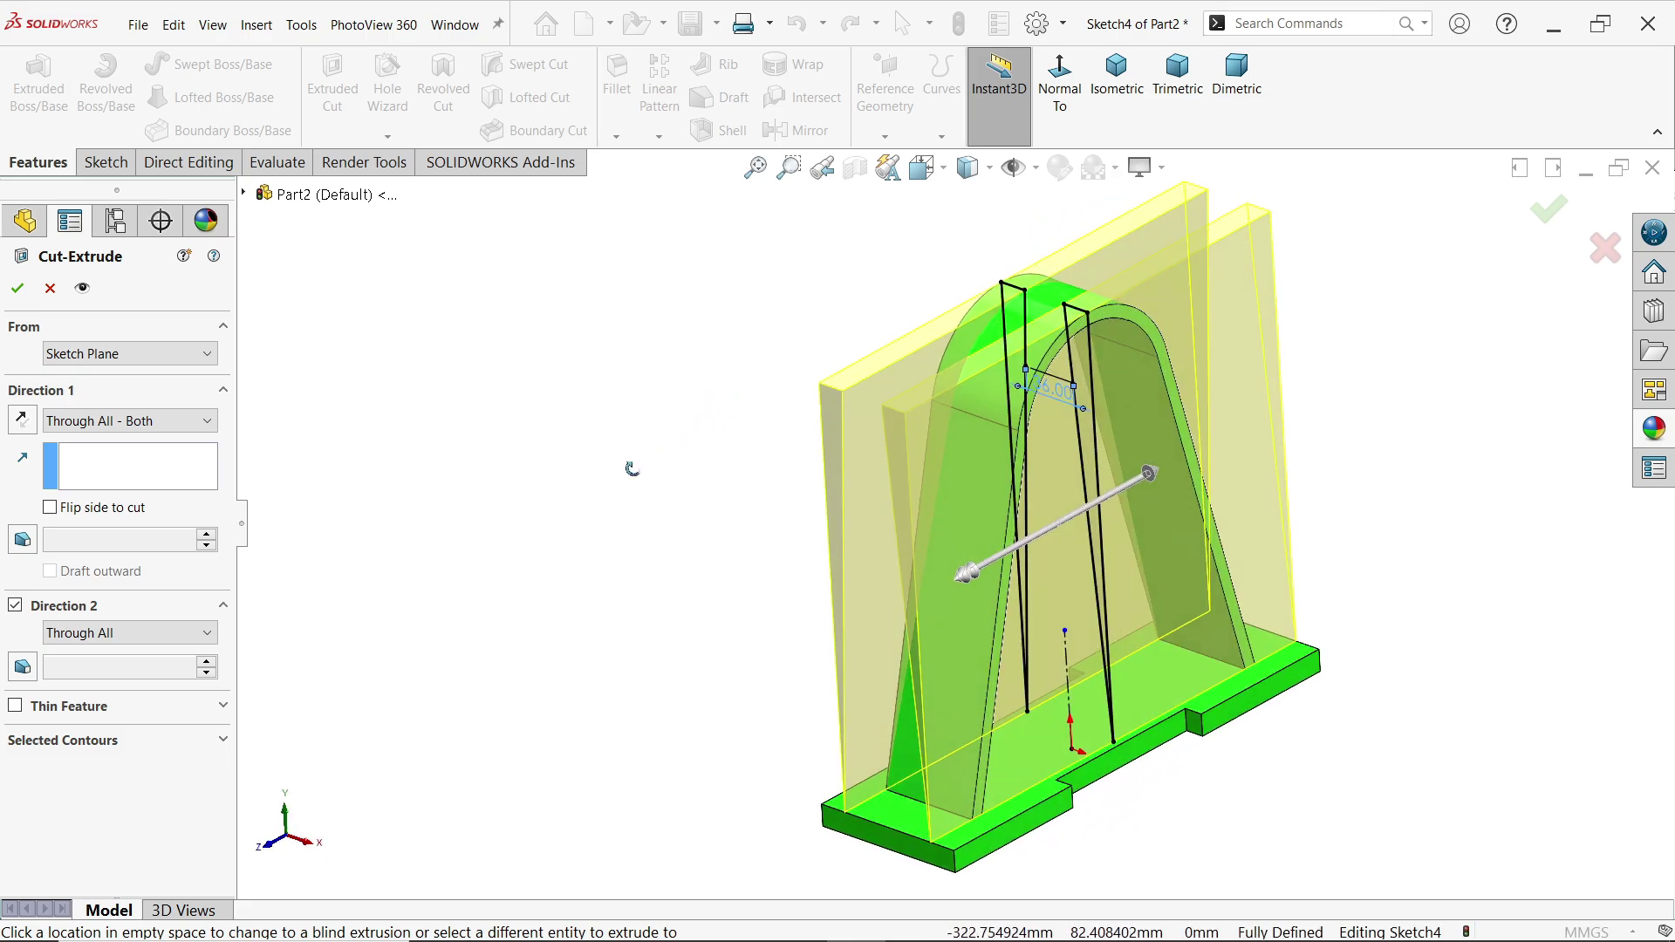
{"action": "left_click", "coordinate": [16, 289]}
{"action": "mouse_move", "coordinate": [699, 482]}
{"action": "middle_mouse_down"}
{"action": "mouse_move", "coordinate": [764, 373]}
{"action": "mouse_move", "coordinate": [823, 385]}
{"action": "mouse_move", "coordinate": [684, 400]}
{"action": "mouse_move", "coordinate": [680, 474]}
{"action": "mouse_move", "coordinate": [741, 490]}
{"action": "mouse_move", "coordinate": [679, 481]}
{"action": "middle_mouse_up"}
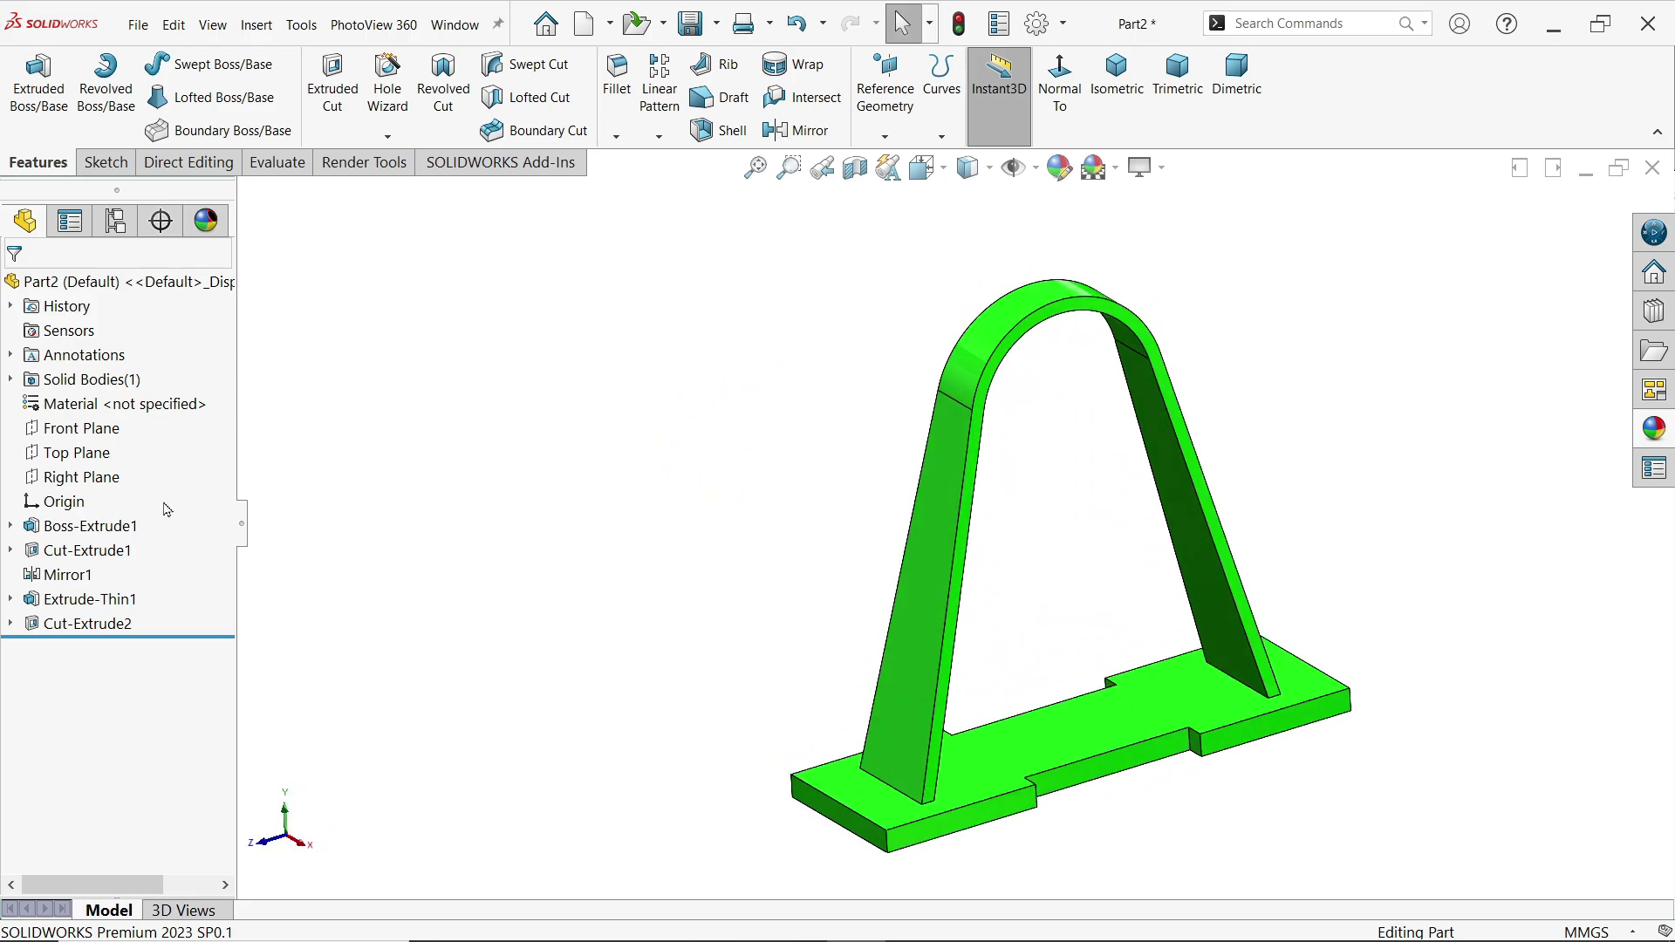
On the Right Plane, sketch two concentric circles centred on the arch's top arc.
{"action": "left_click", "coordinate": [90, 477]}
{"action": "left_click", "coordinate": [122, 456]}
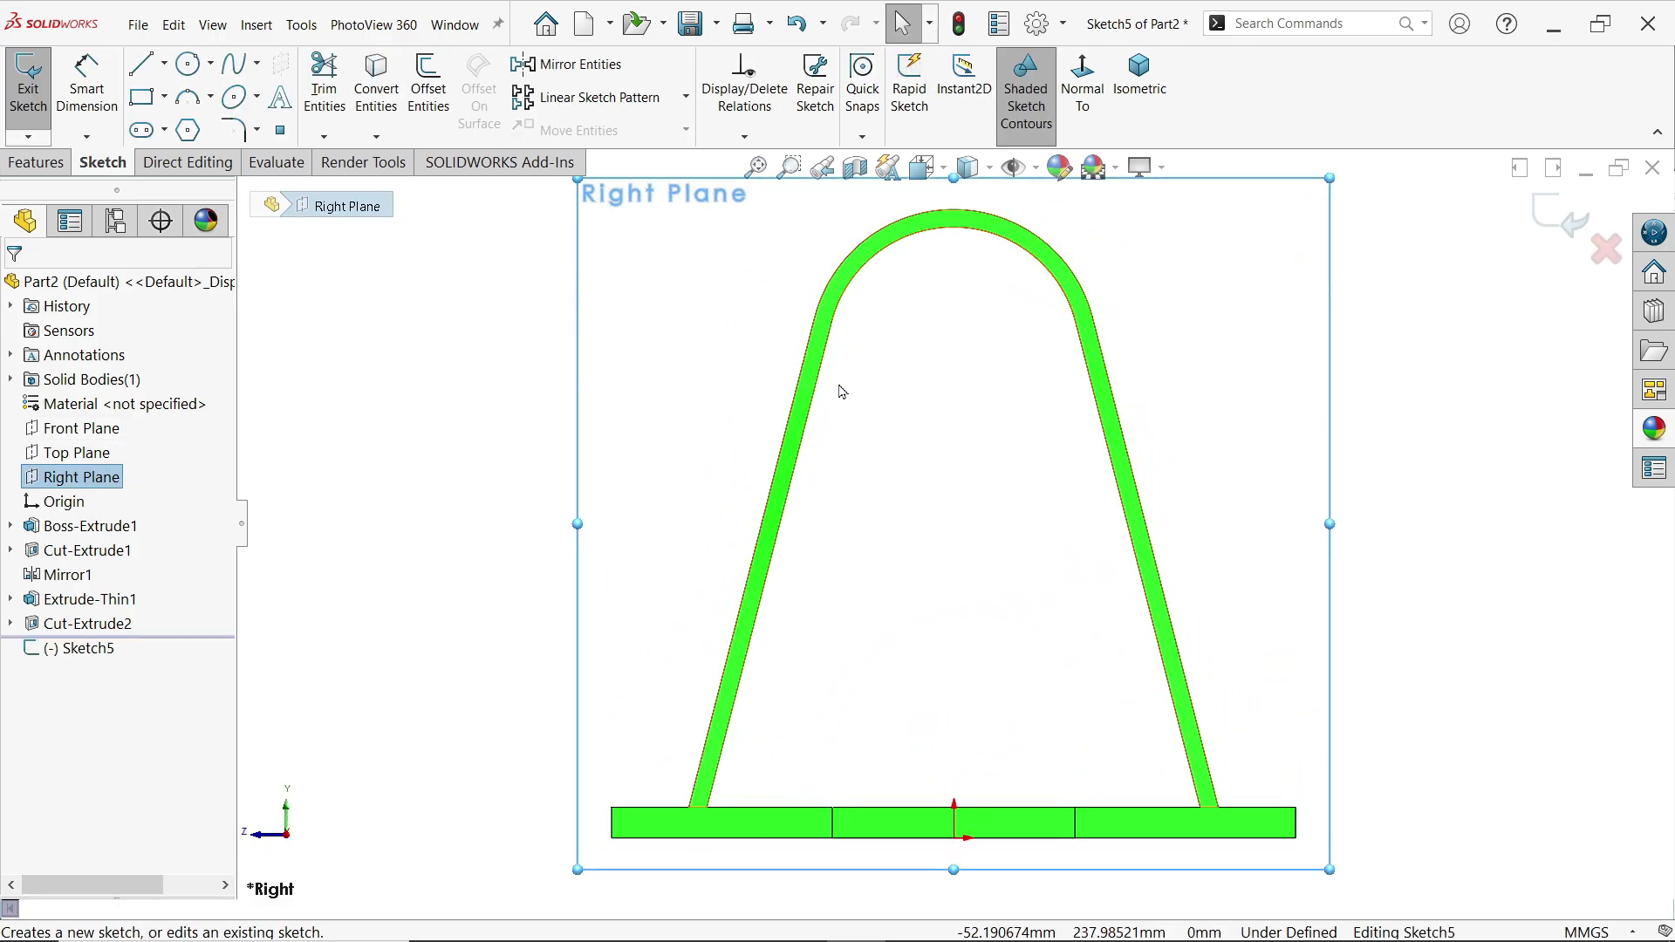
{"action": "left_click", "coordinate": [189, 63]}
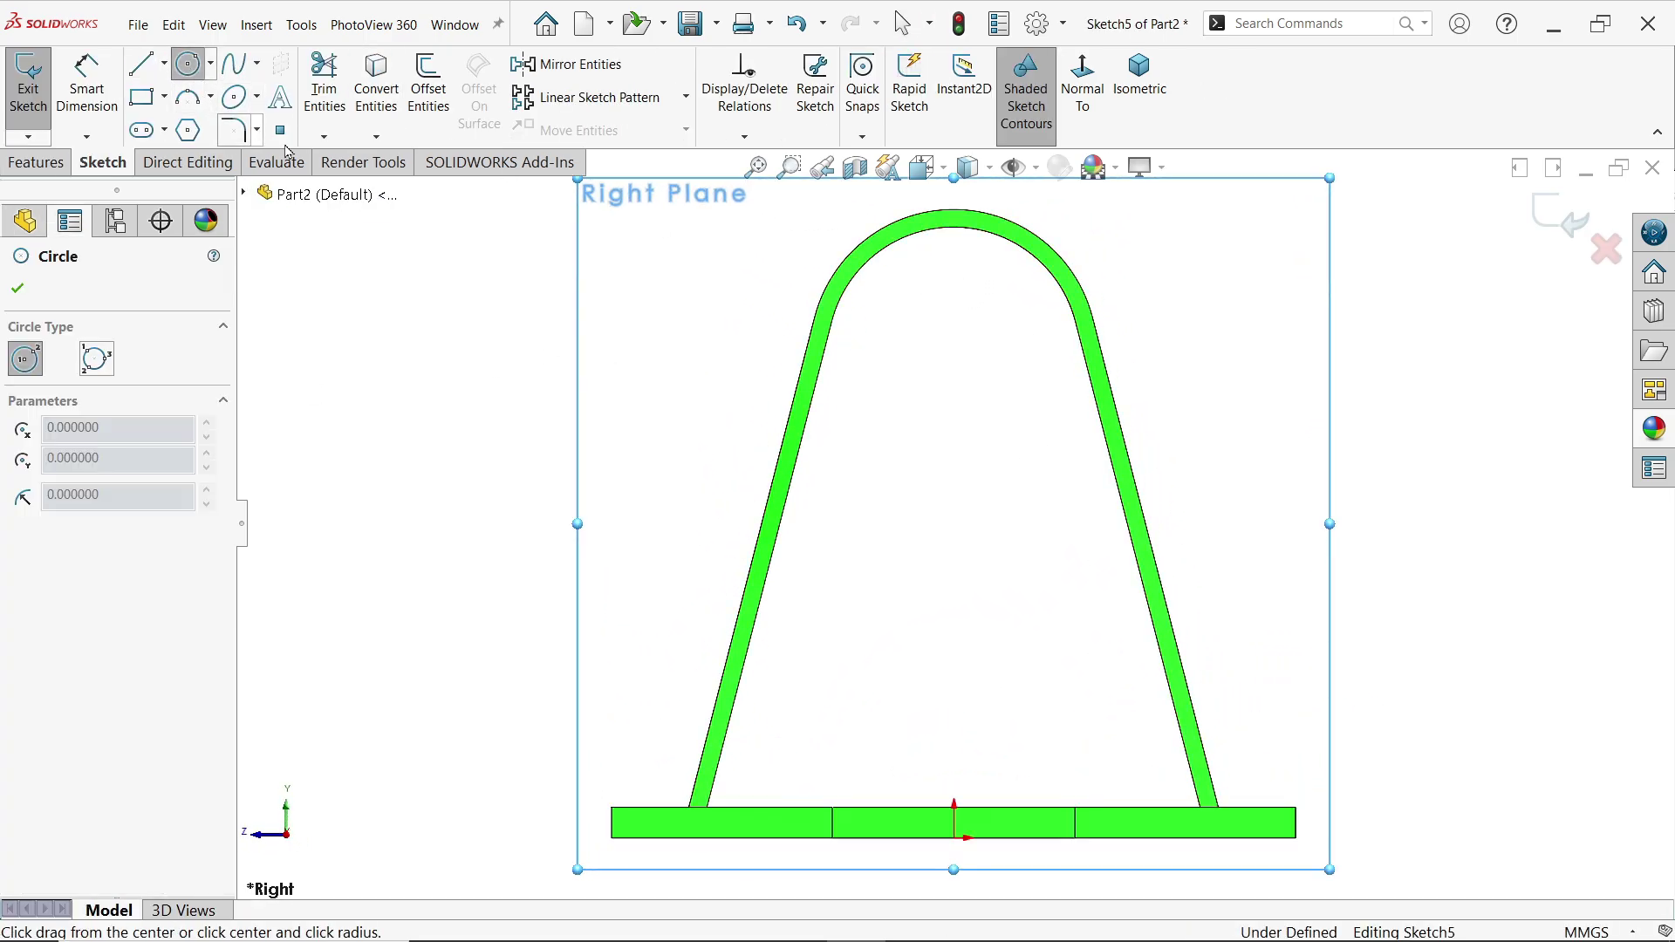
{"action": "scroll", "coordinate": [738, 262], "scroll_direction": "up", "scroll_amount": 2}
{"action": "scroll", "coordinate": [946, 288], "scroll_direction": "down", "scroll_amount": 2}
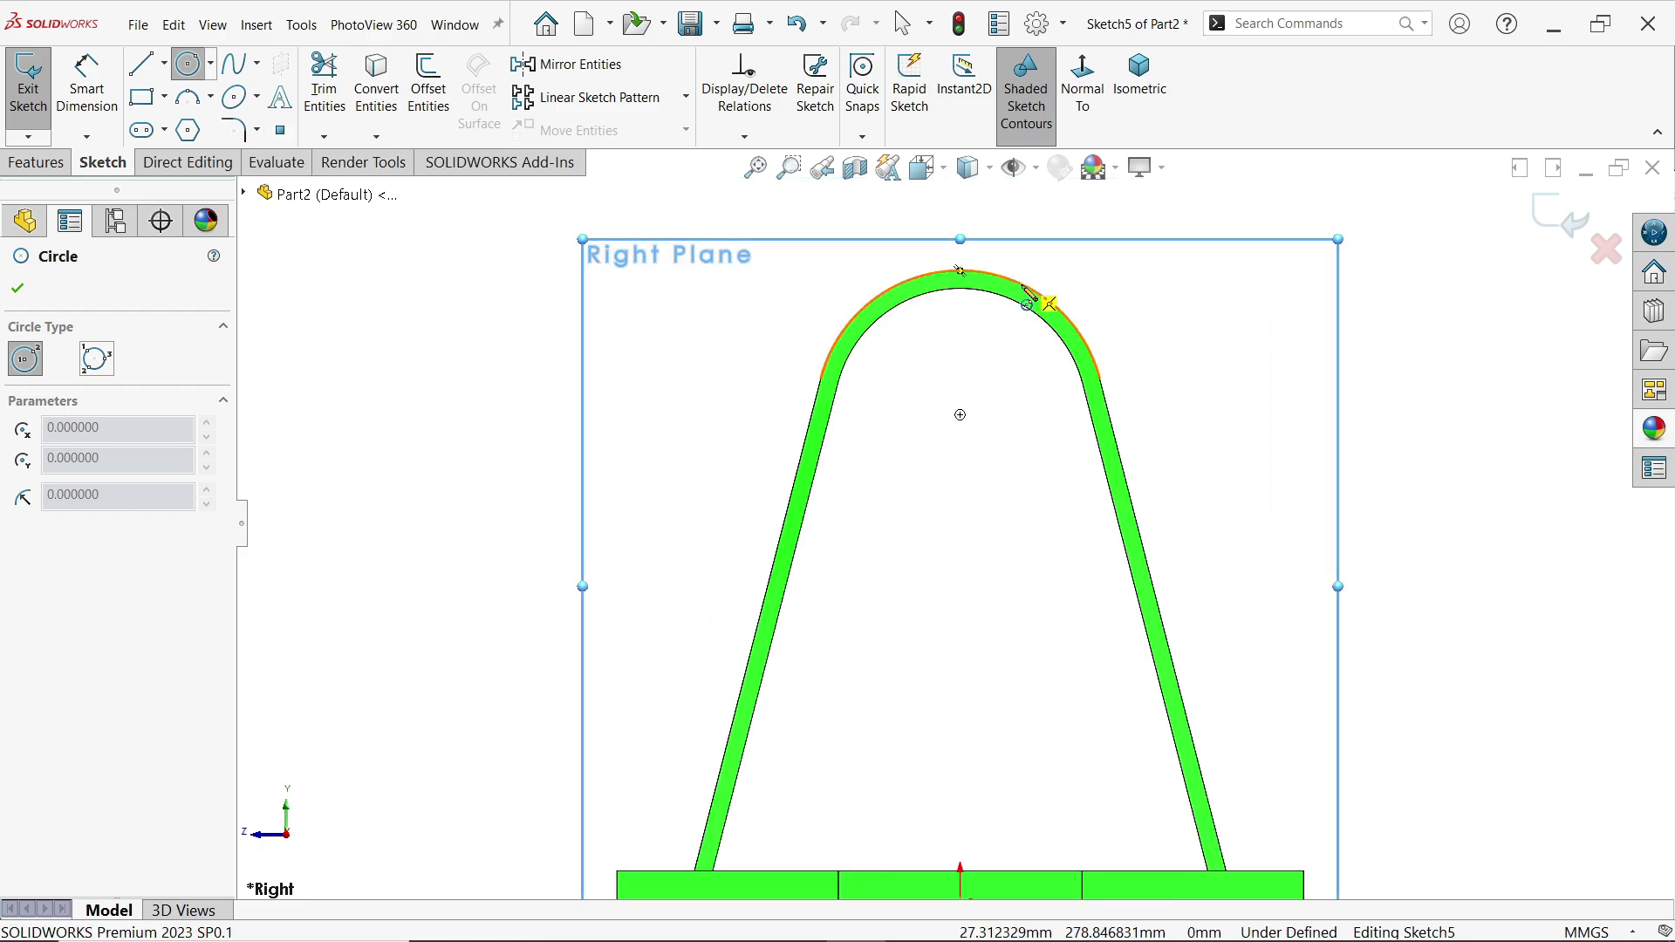
{"action": "left_click", "coordinate": [960, 416]}
{"action": "left_click", "coordinate": [880, 314]}
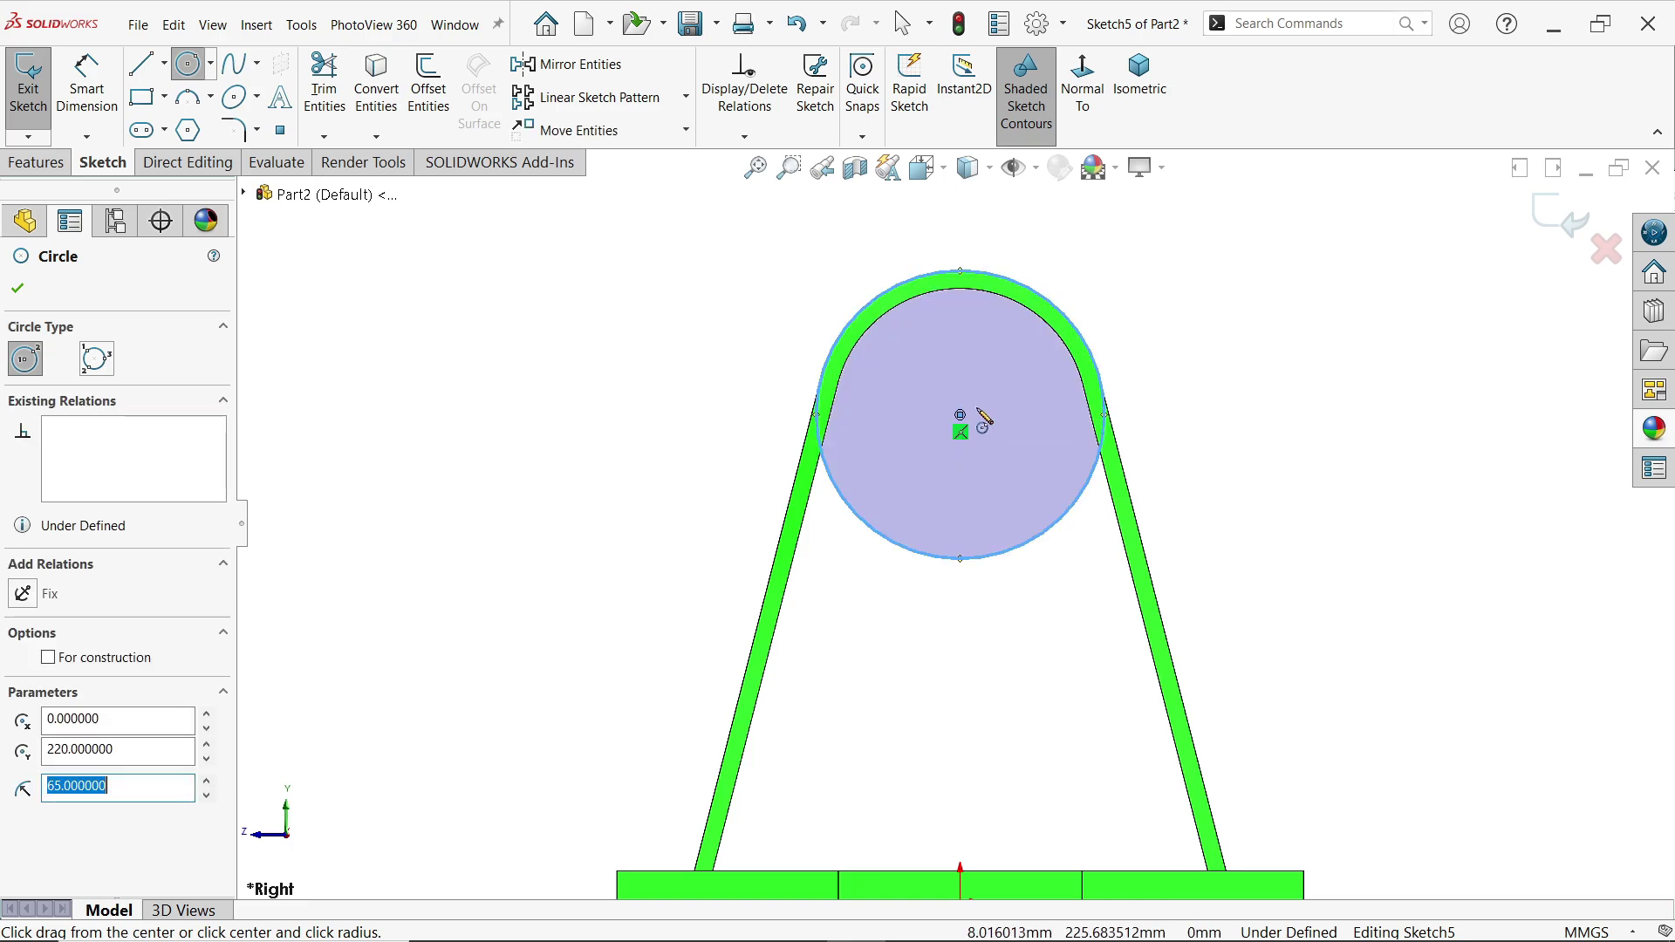
{"action": "left_click", "coordinate": [961, 415]}
{"action": "left_click", "coordinate": [925, 366]}
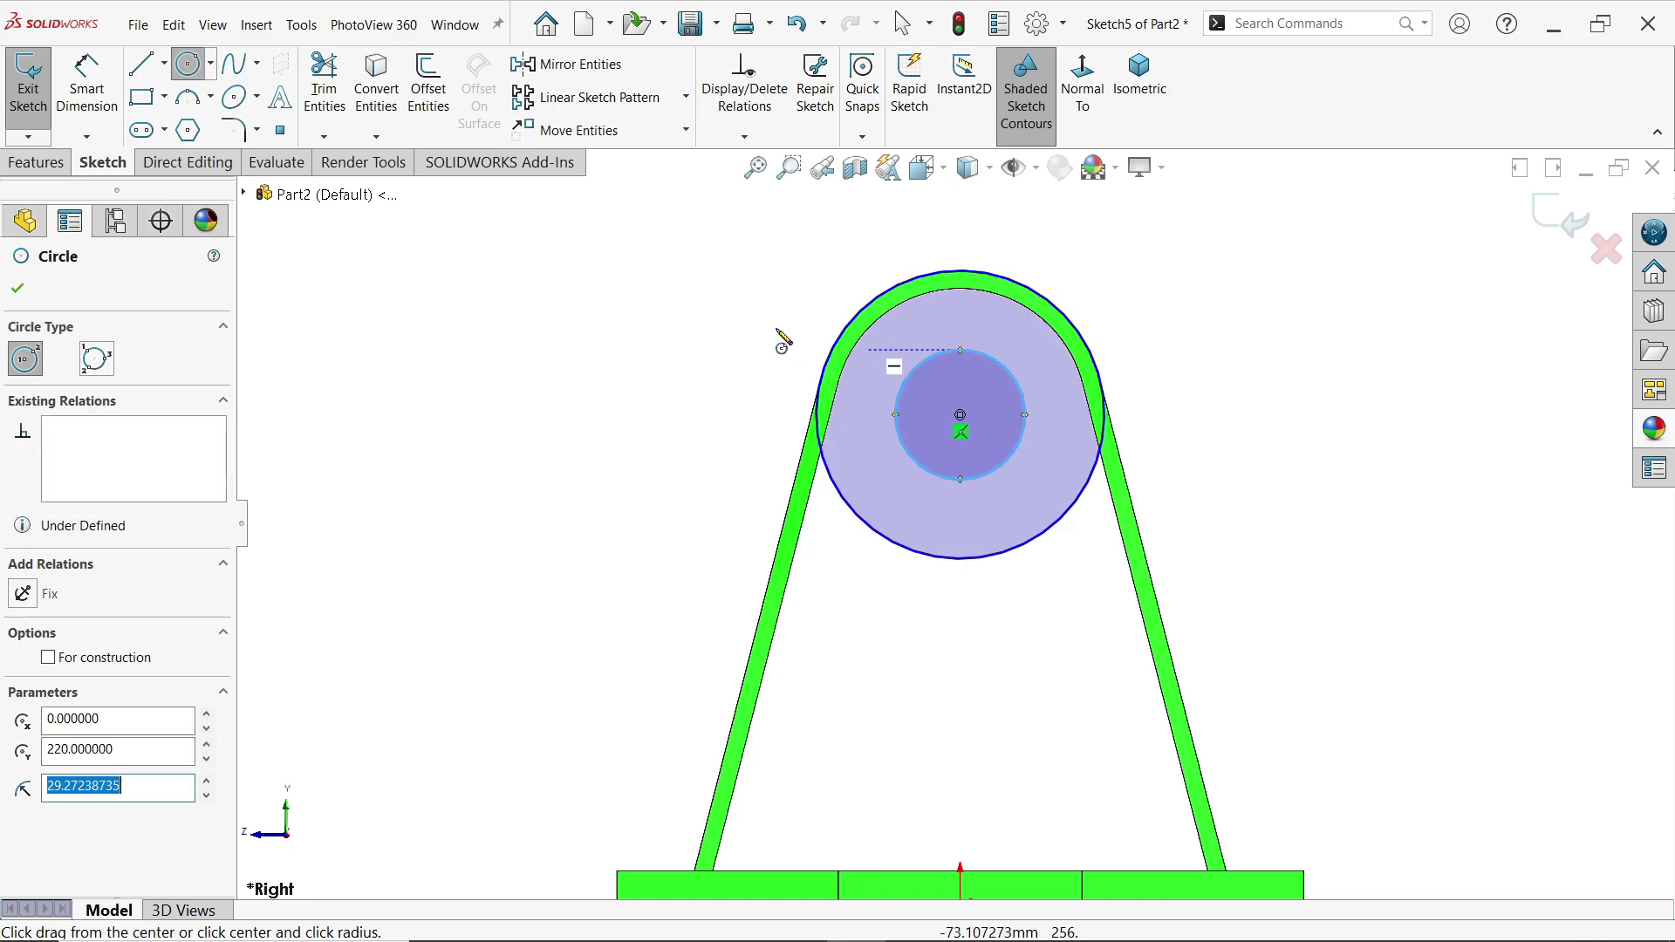
{"action": "key", "text": "Escape"}
Dimension the outer circle Ø130 and the inner circle Ø75, then view isometrically.
{"action": "left_click", "coordinate": [86, 87]}
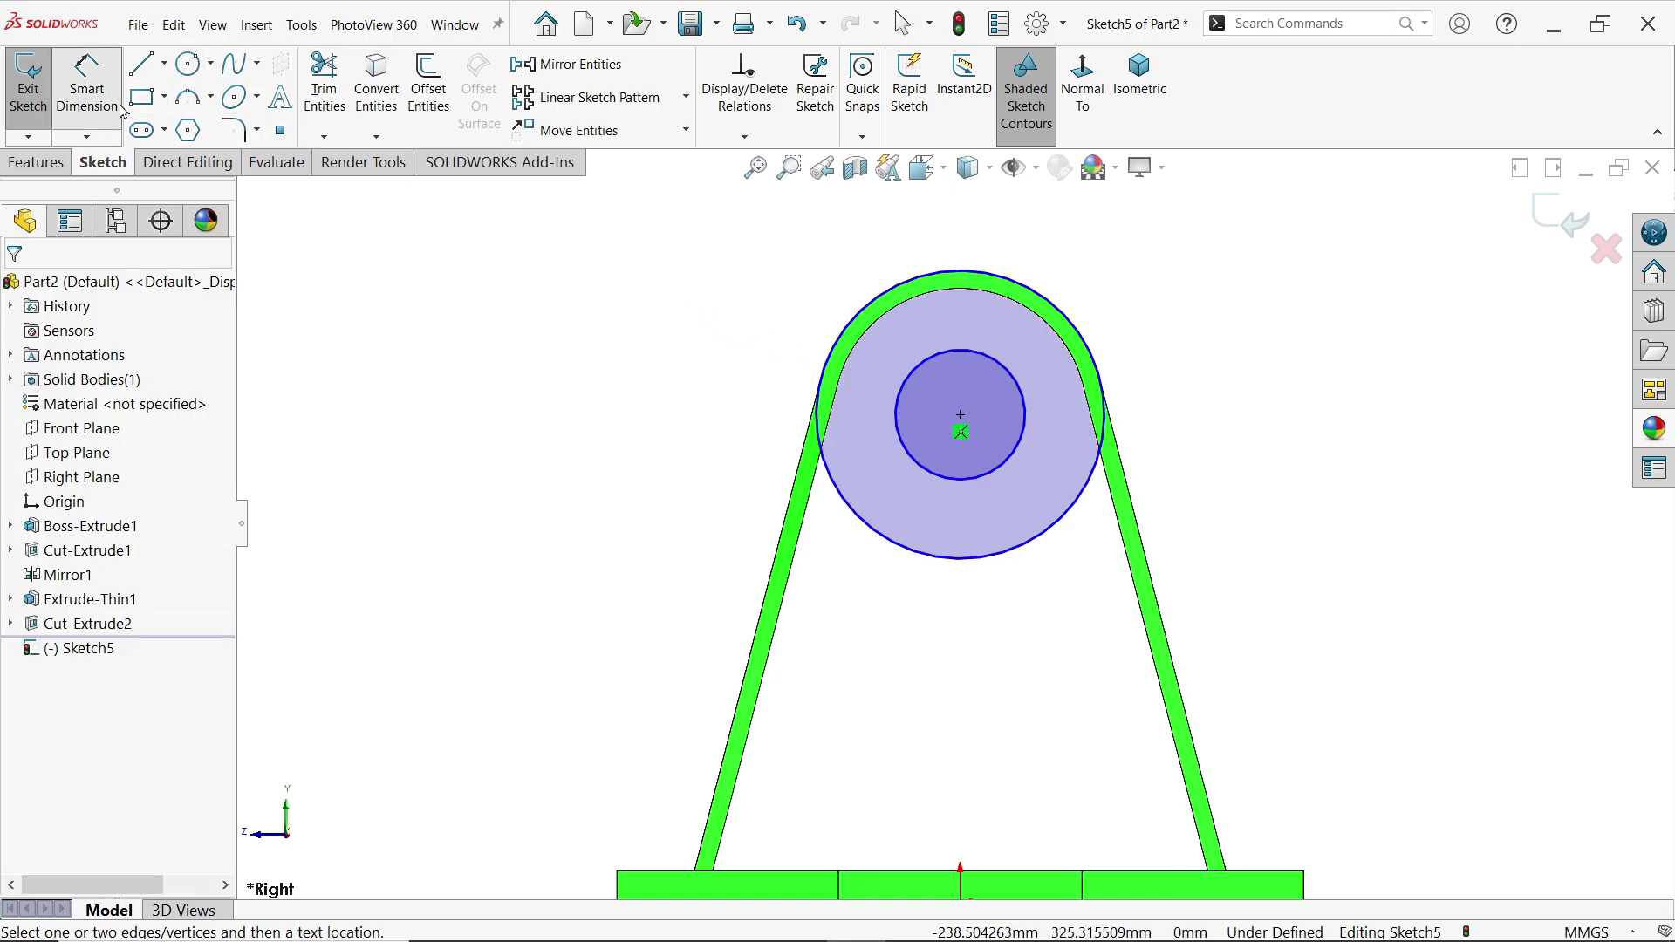
{"action": "left_click", "coordinate": [820, 393]}
{"action": "left_click", "coordinate": [698, 388]}
{"action": "left_click", "coordinate": [606, 370]}
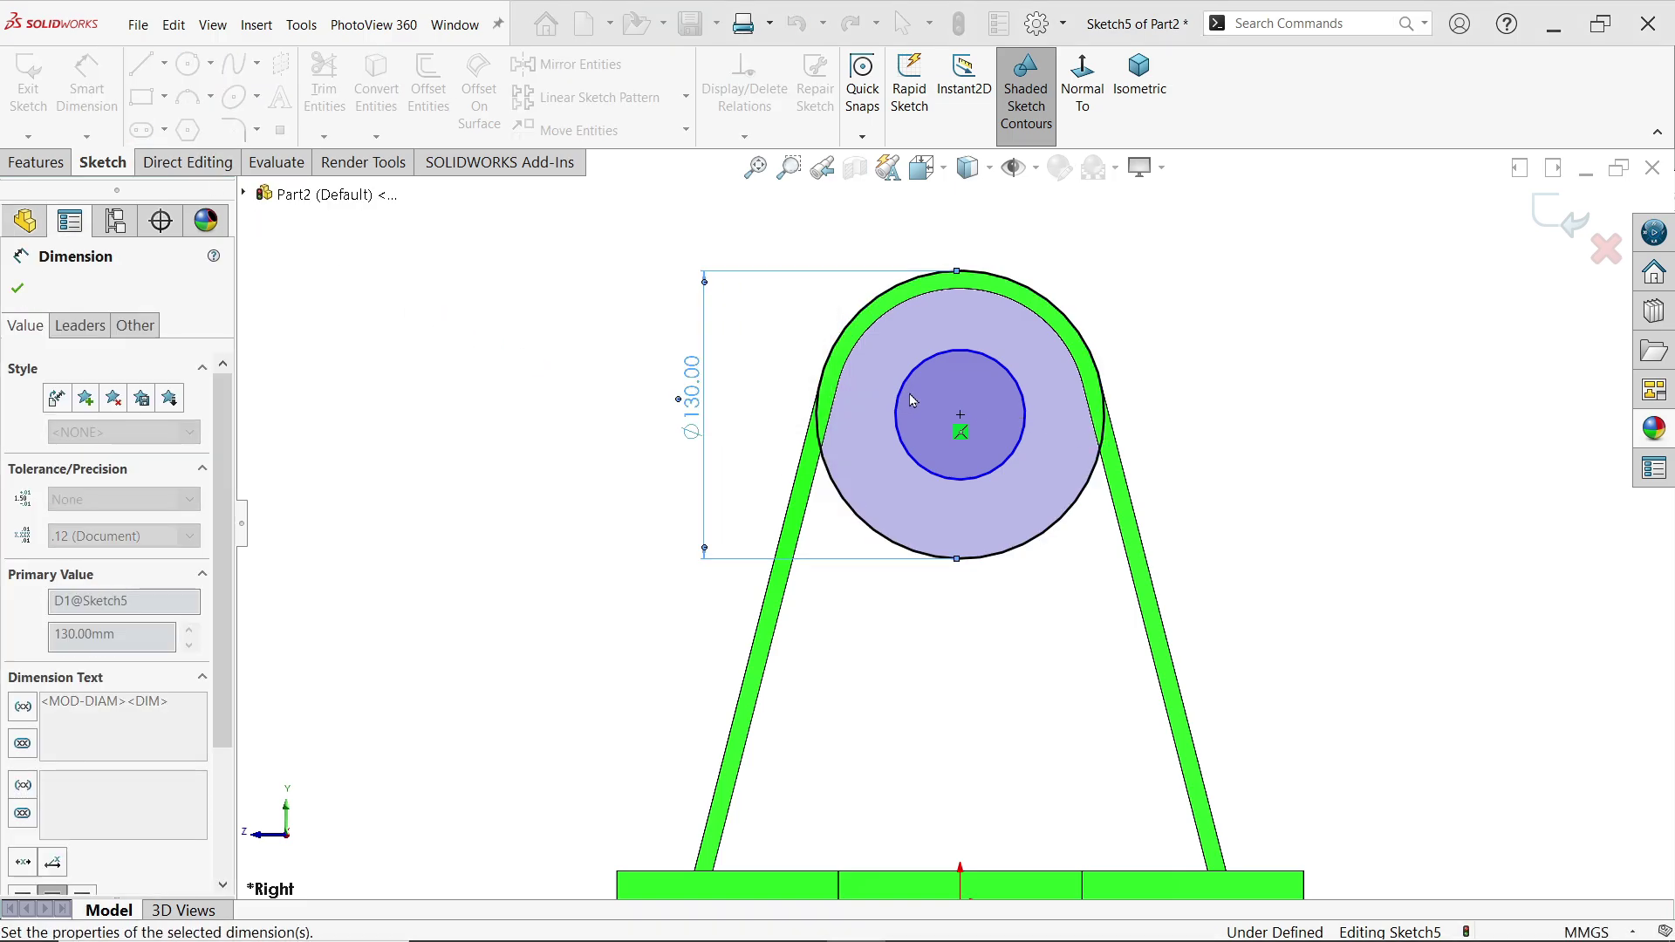
{"action": "left_click", "coordinate": [898, 410]}
{"action": "left_click", "coordinate": [763, 425]}
{"action": "type", "text": "75"}
{"action": "left_click", "coordinate": [653, 382]}
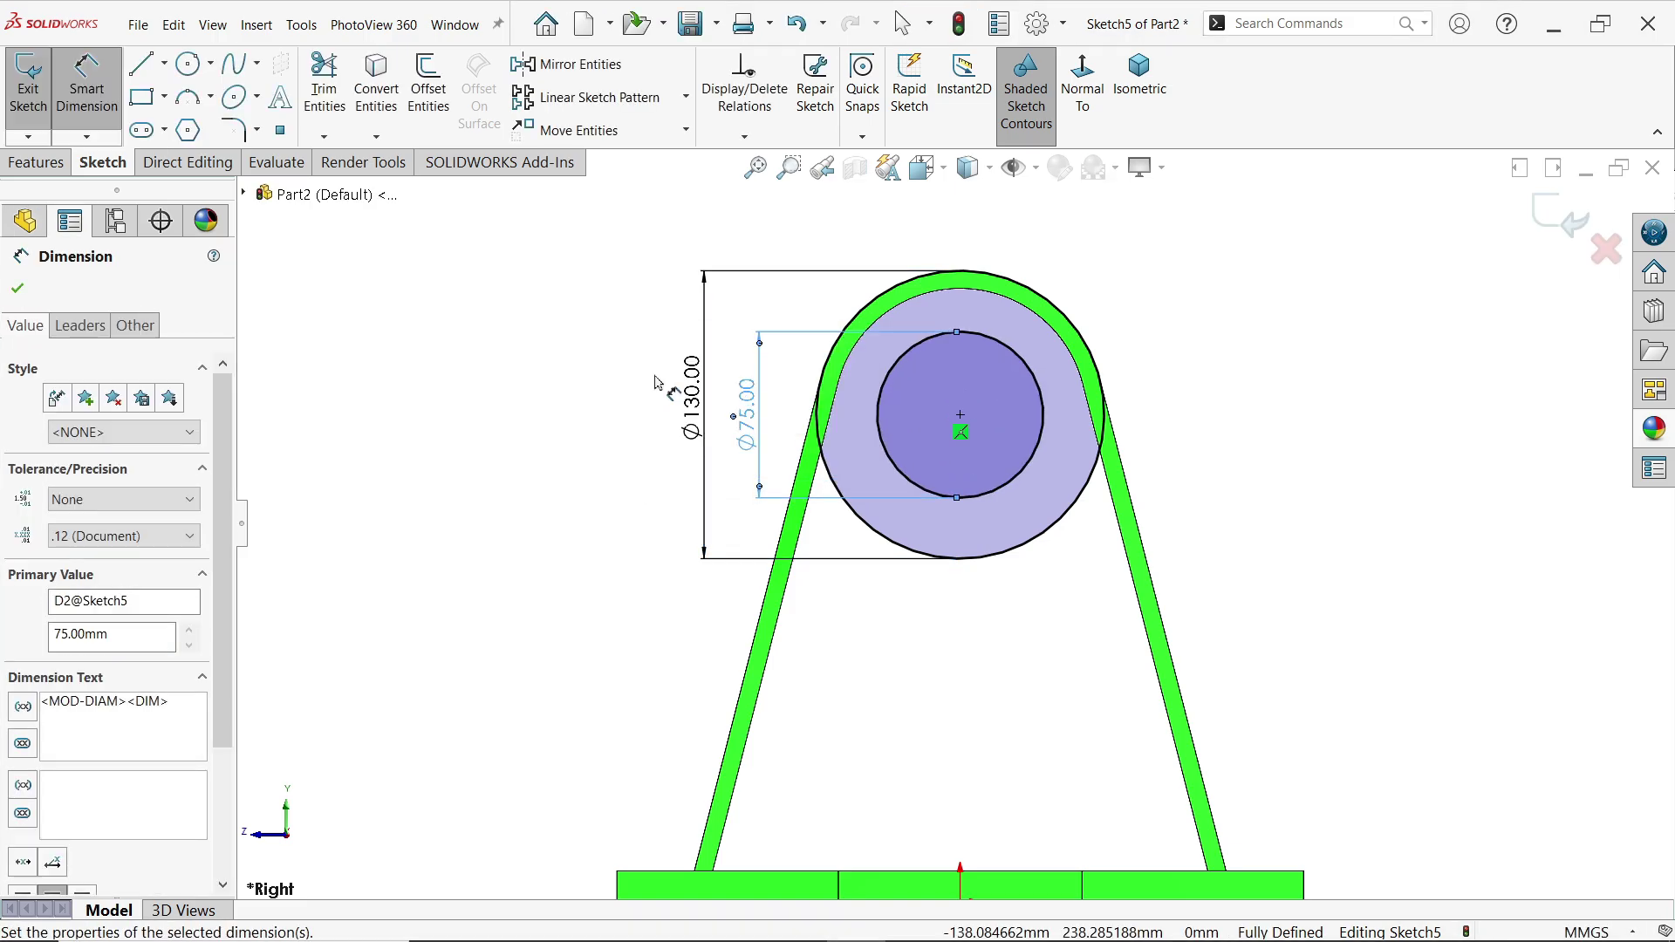
{"action": "left_click", "coordinate": [1159, 98]}
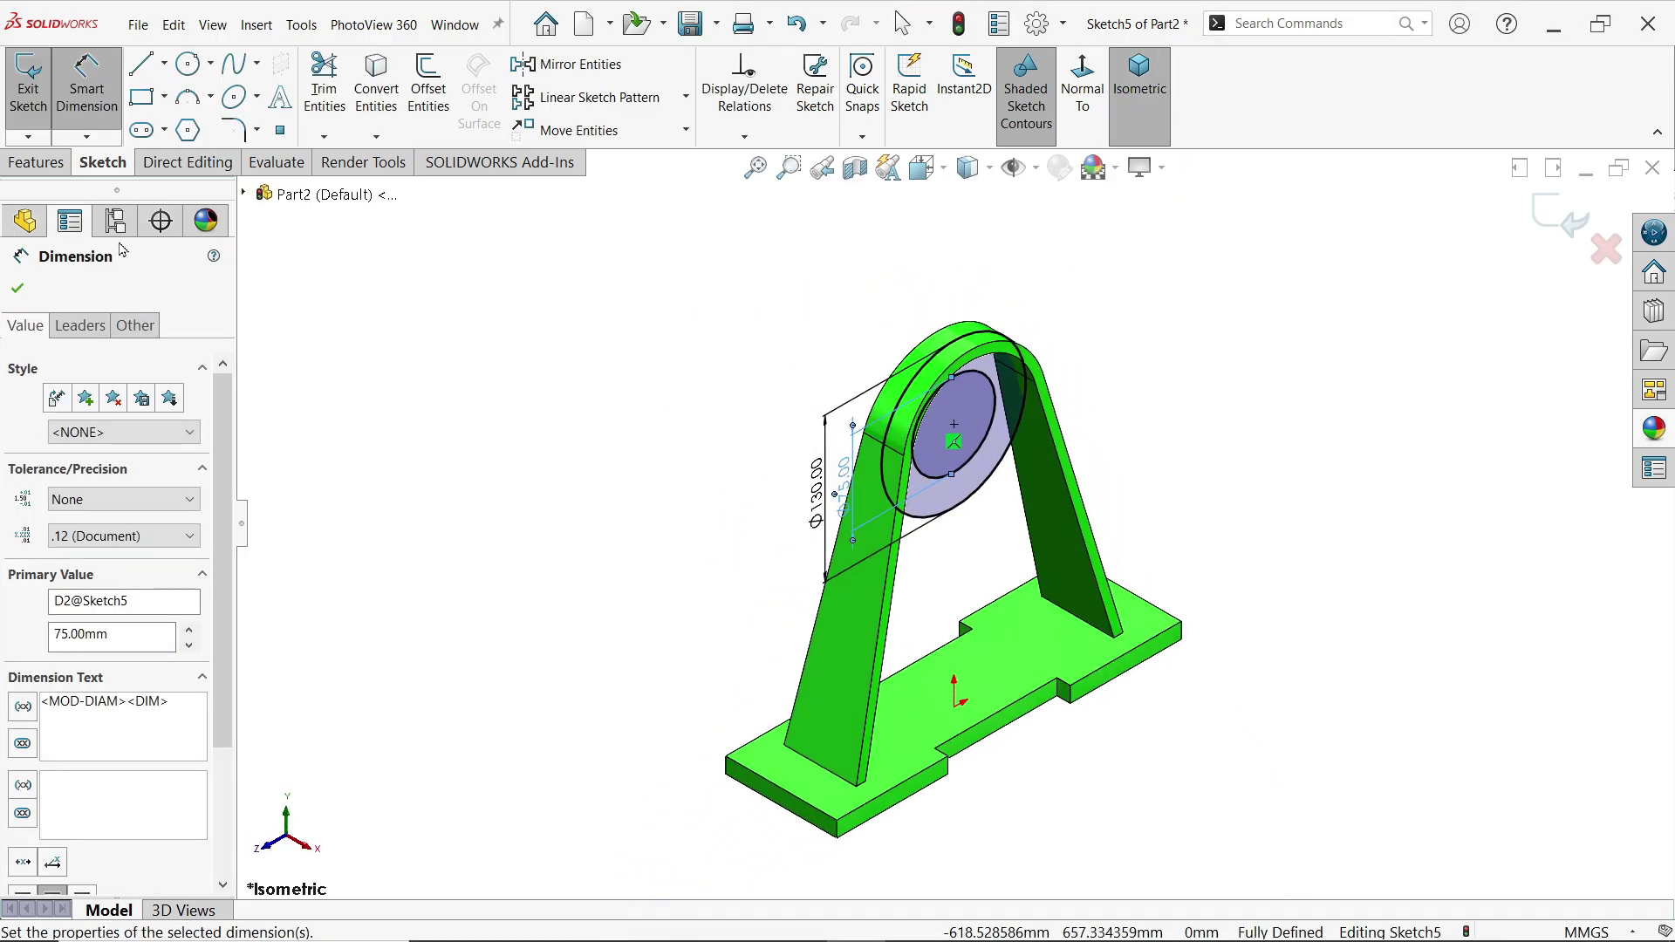
{"action": "left_click", "coordinate": [35, 162]}
Extrude the ring sketch 50 mm Mid Plane to create the Boss-Extrude2 hub.
{"action": "left_click", "coordinate": [39, 87]}
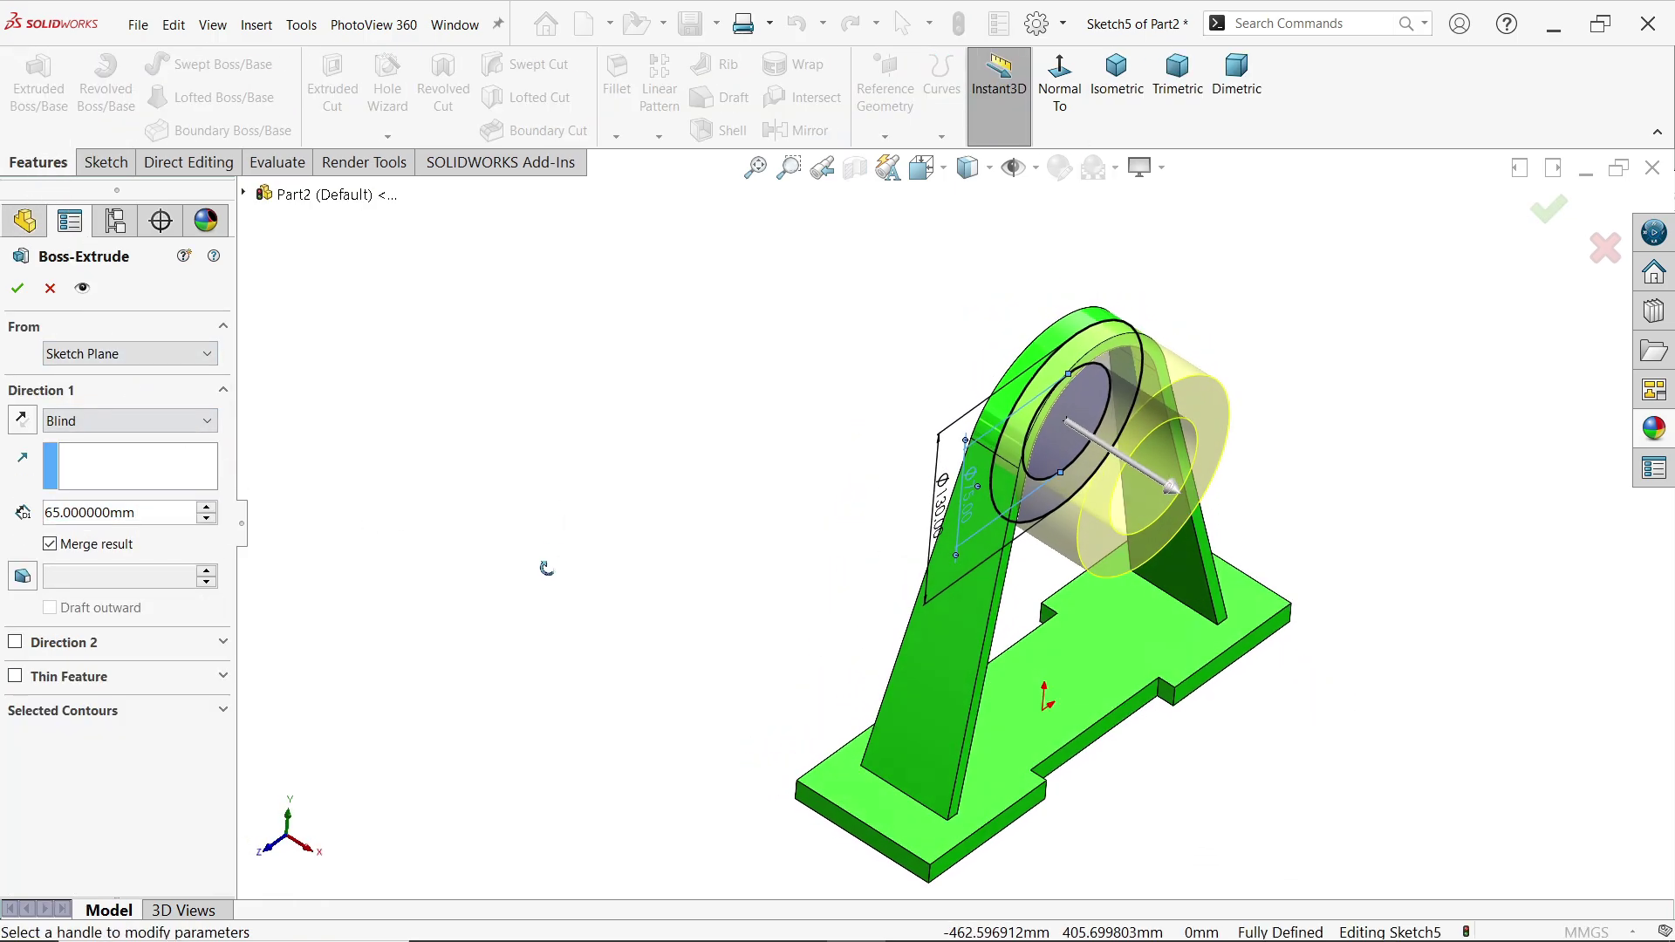
{"action": "left_click", "coordinate": [80, 422]}
{"action": "left_click", "coordinate": [95, 548]}
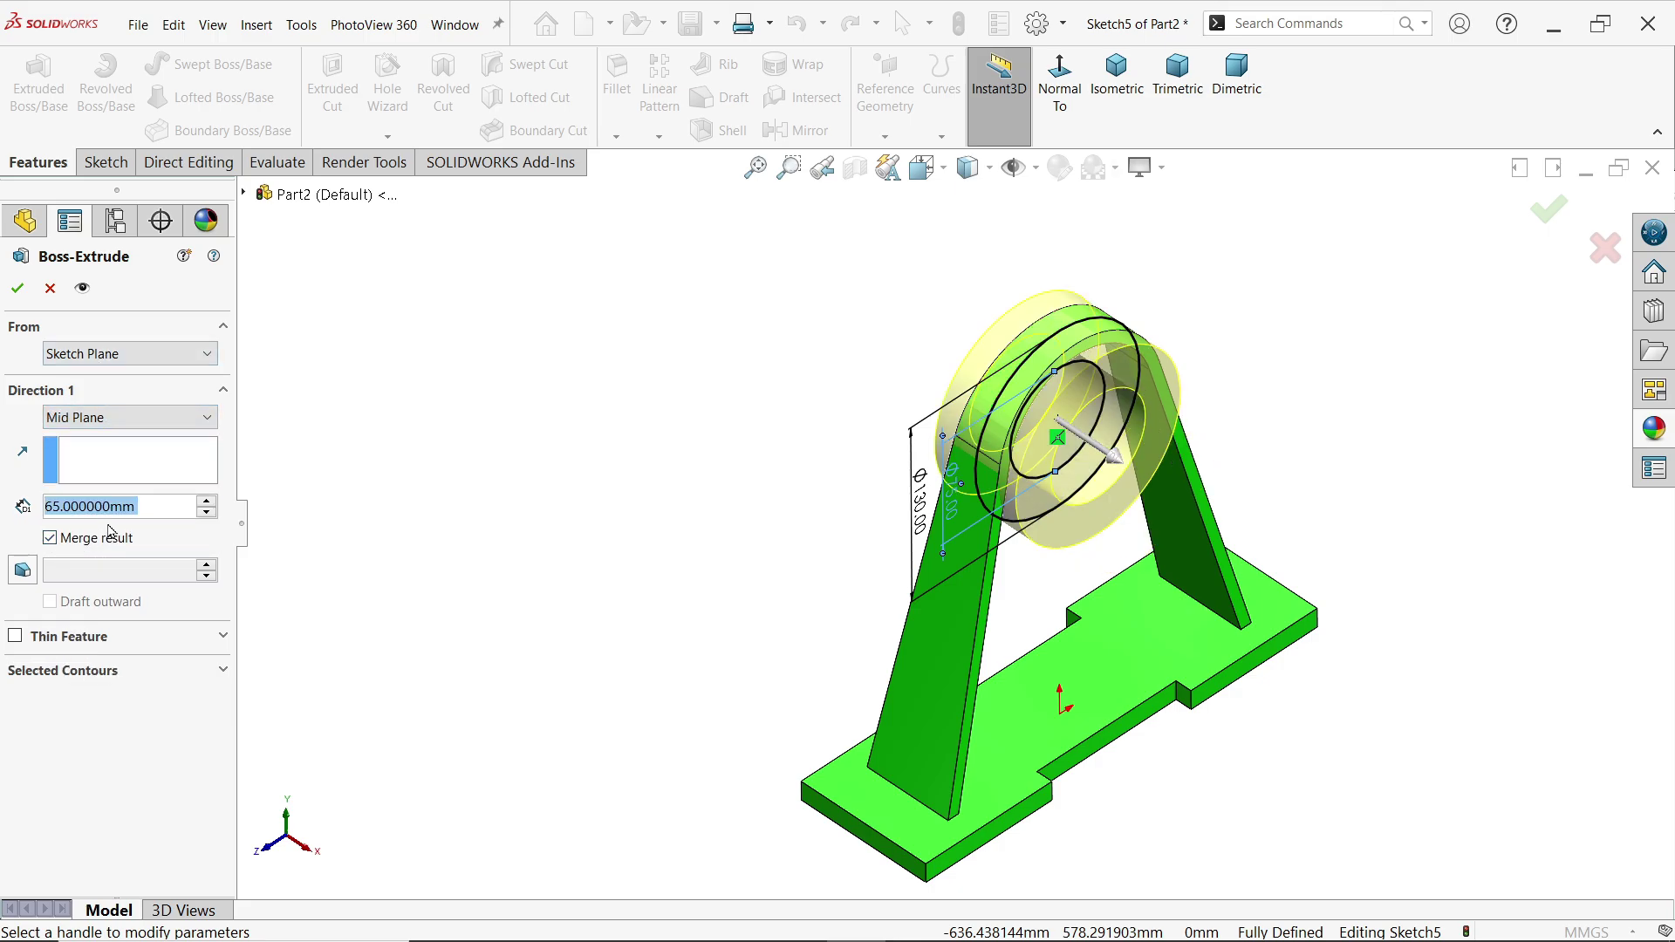
{"action": "type", "text": "50"}
{"action": "key", "text": "Return"}
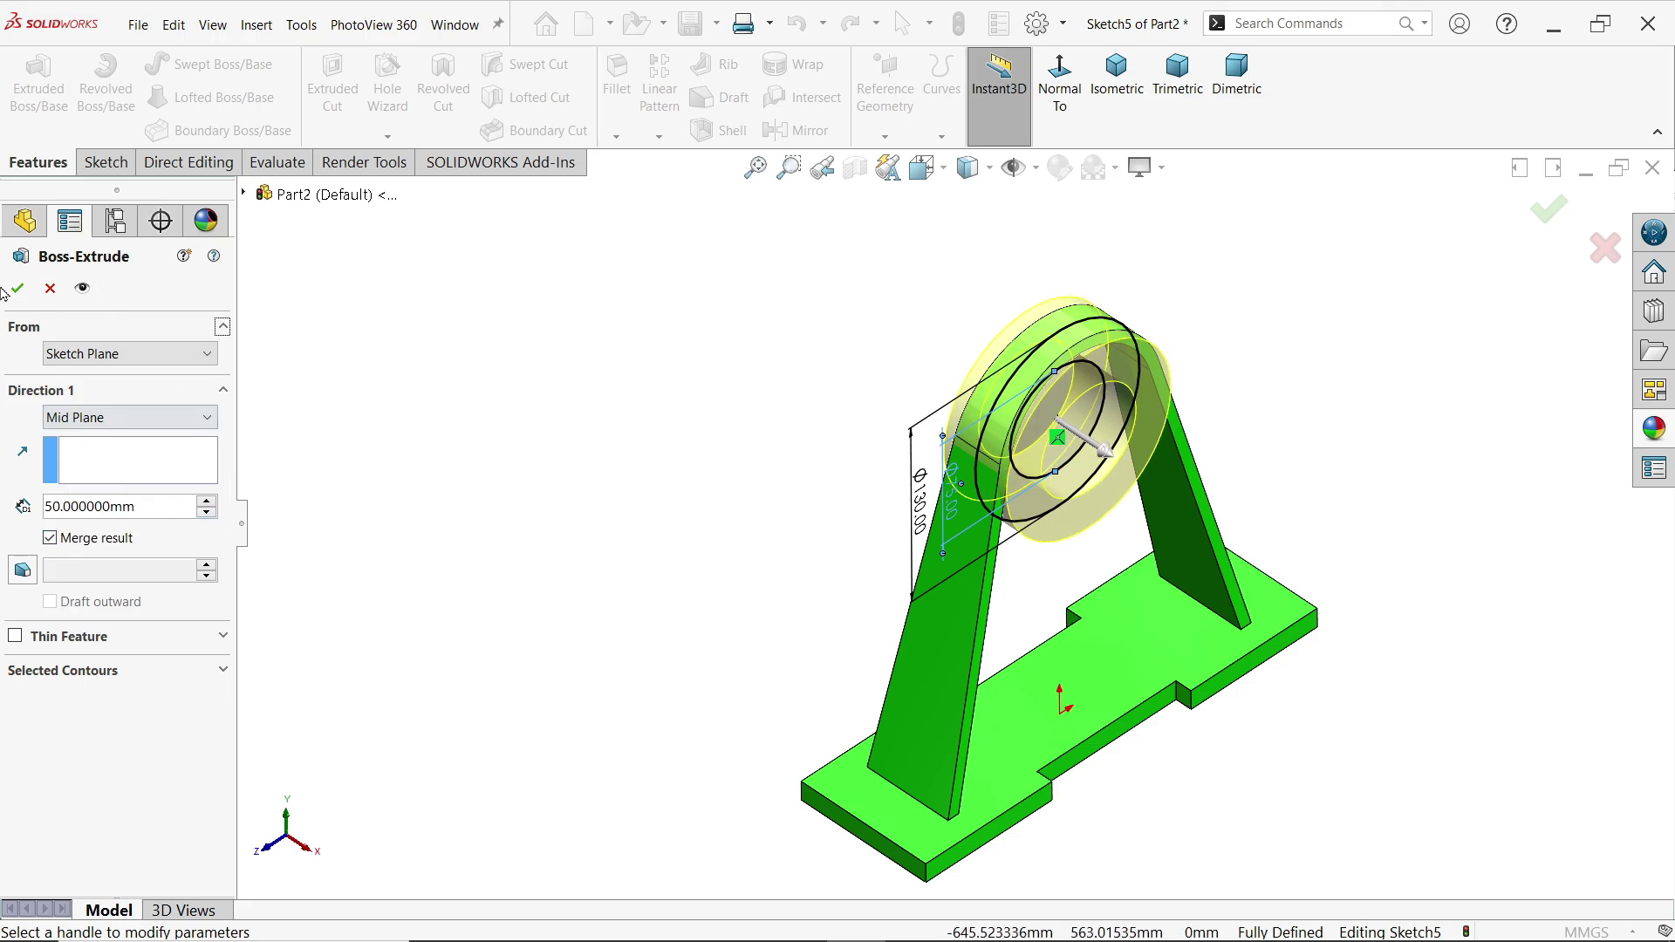
{"action": "key", "text": "Return"}
{"action": "scroll", "coordinate": [1100, 527], "scroll_direction": "down", "scroll_amount": 5}
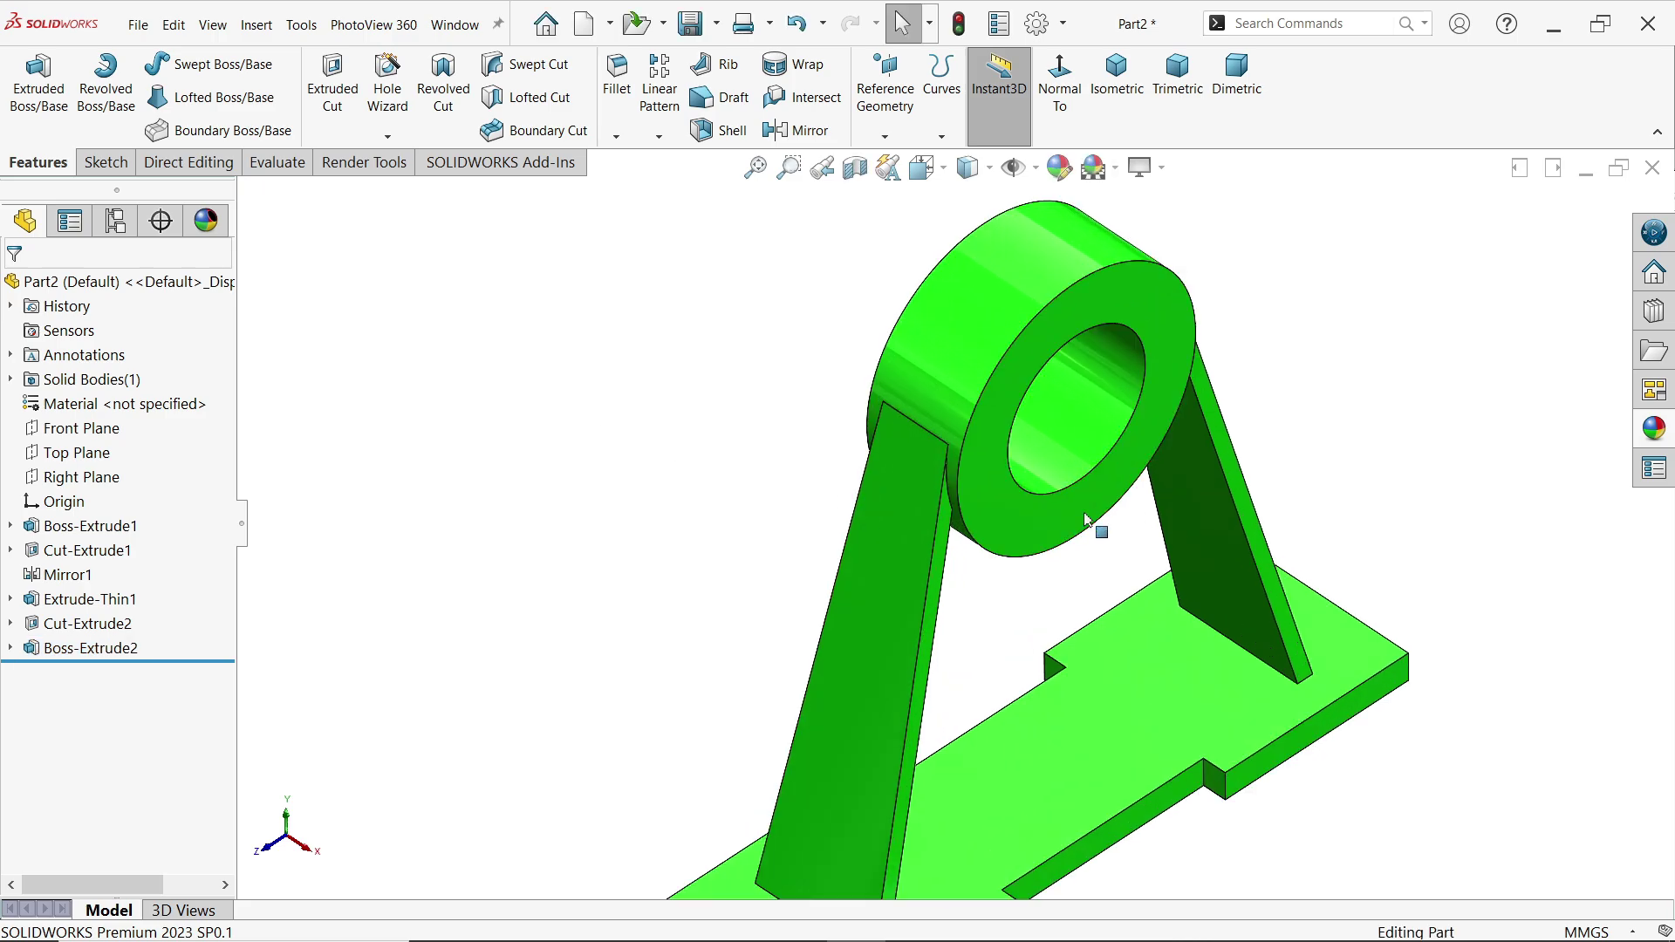
{"action": "middle_click_drag", "start_coordinate": [1099, 527], "coordinate": [1063, 467]}
{"action": "scroll", "coordinate": [1063, 467], "scroll_direction": "up", "scroll_amount": 5}
{"action": "middle_click_drag", "start_coordinate": [1065, 579], "coordinate": [1100, 571]}
Study the Exercise 188.0.PNG reference drawing in Photos, then return to SOLIDWORKS.
{"action": "key", "text": "alt+Tab"}
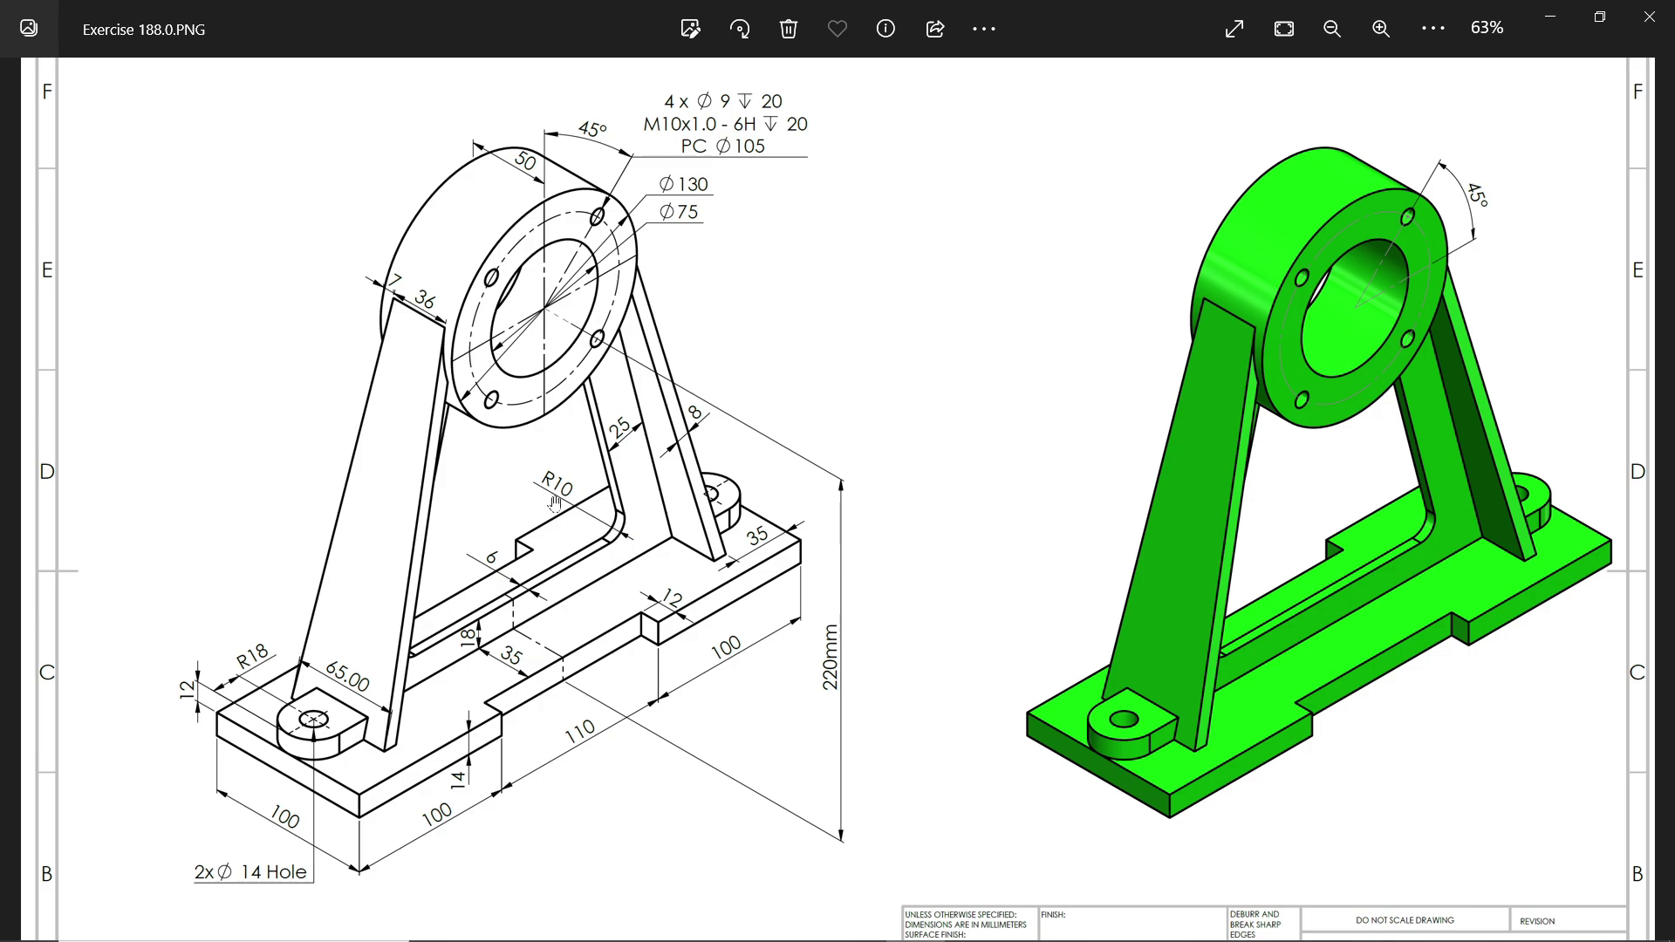
{"action": "left_click", "coordinate": [1550, 19]}
On the Right Plane, convert the hub's outer circle and both legs' inner edges into a sketch.
{"action": "left_click", "coordinate": [96, 477]}
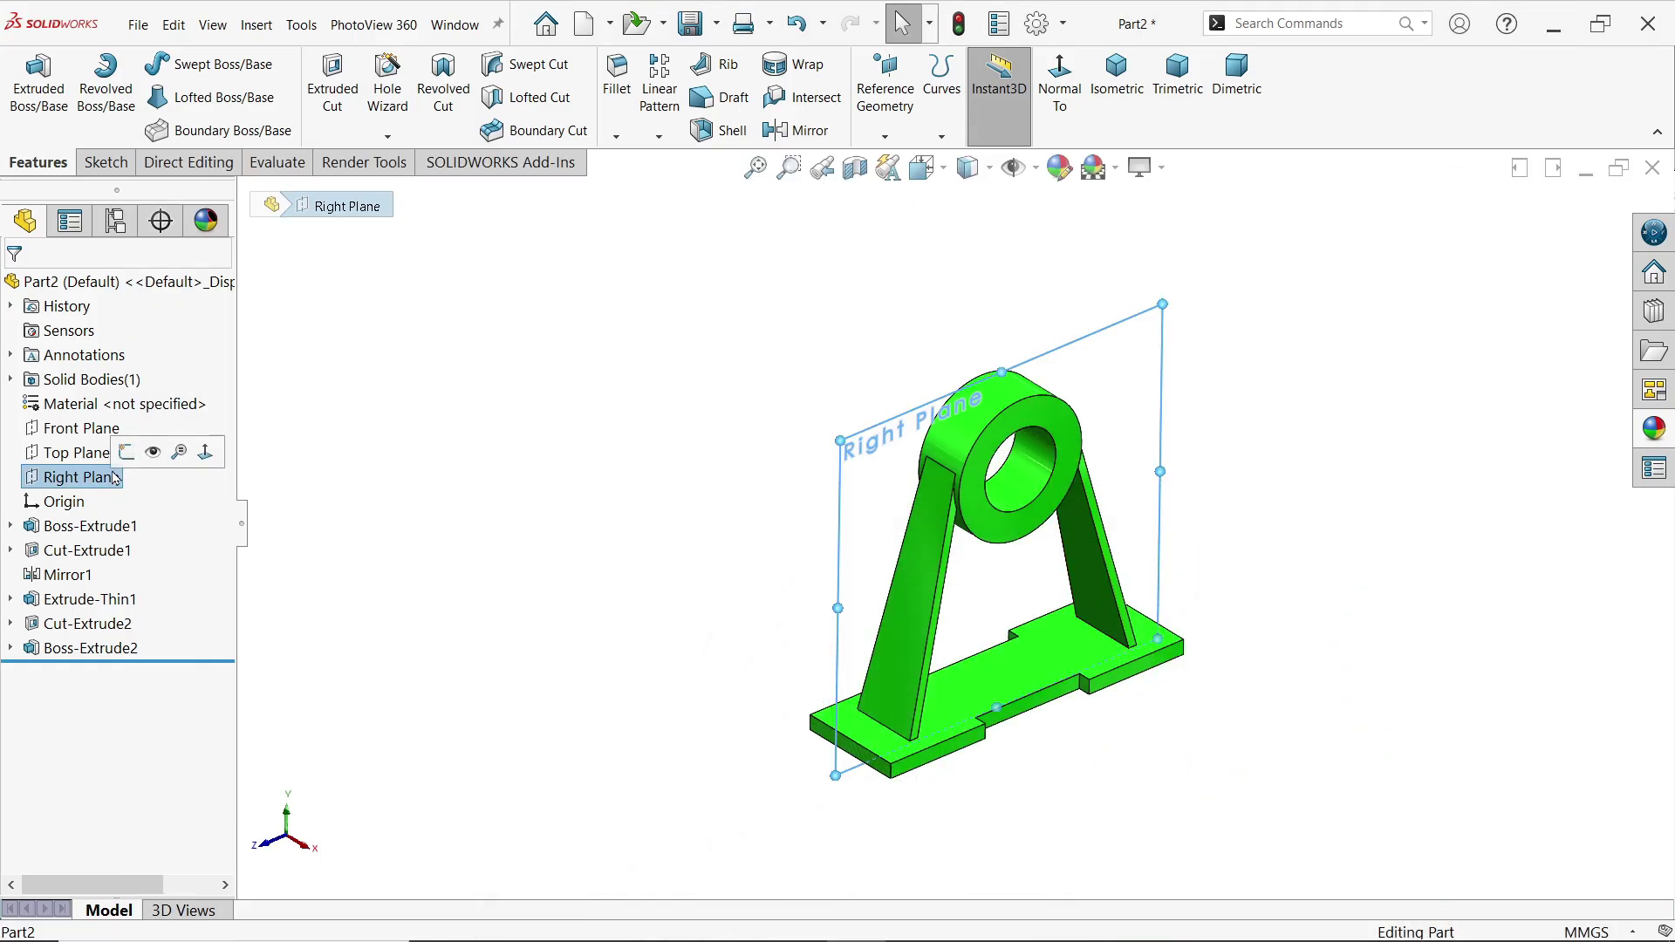
{"action": "left_click", "coordinate": [127, 452]}
{"action": "scroll", "coordinate": [950, 546], "scroll_direction": "up", "scroll_amount": 2}
{"action": "scroll", "coordinate": [988, 692], "scroll_direction": "down", "scroll_amount": 3}
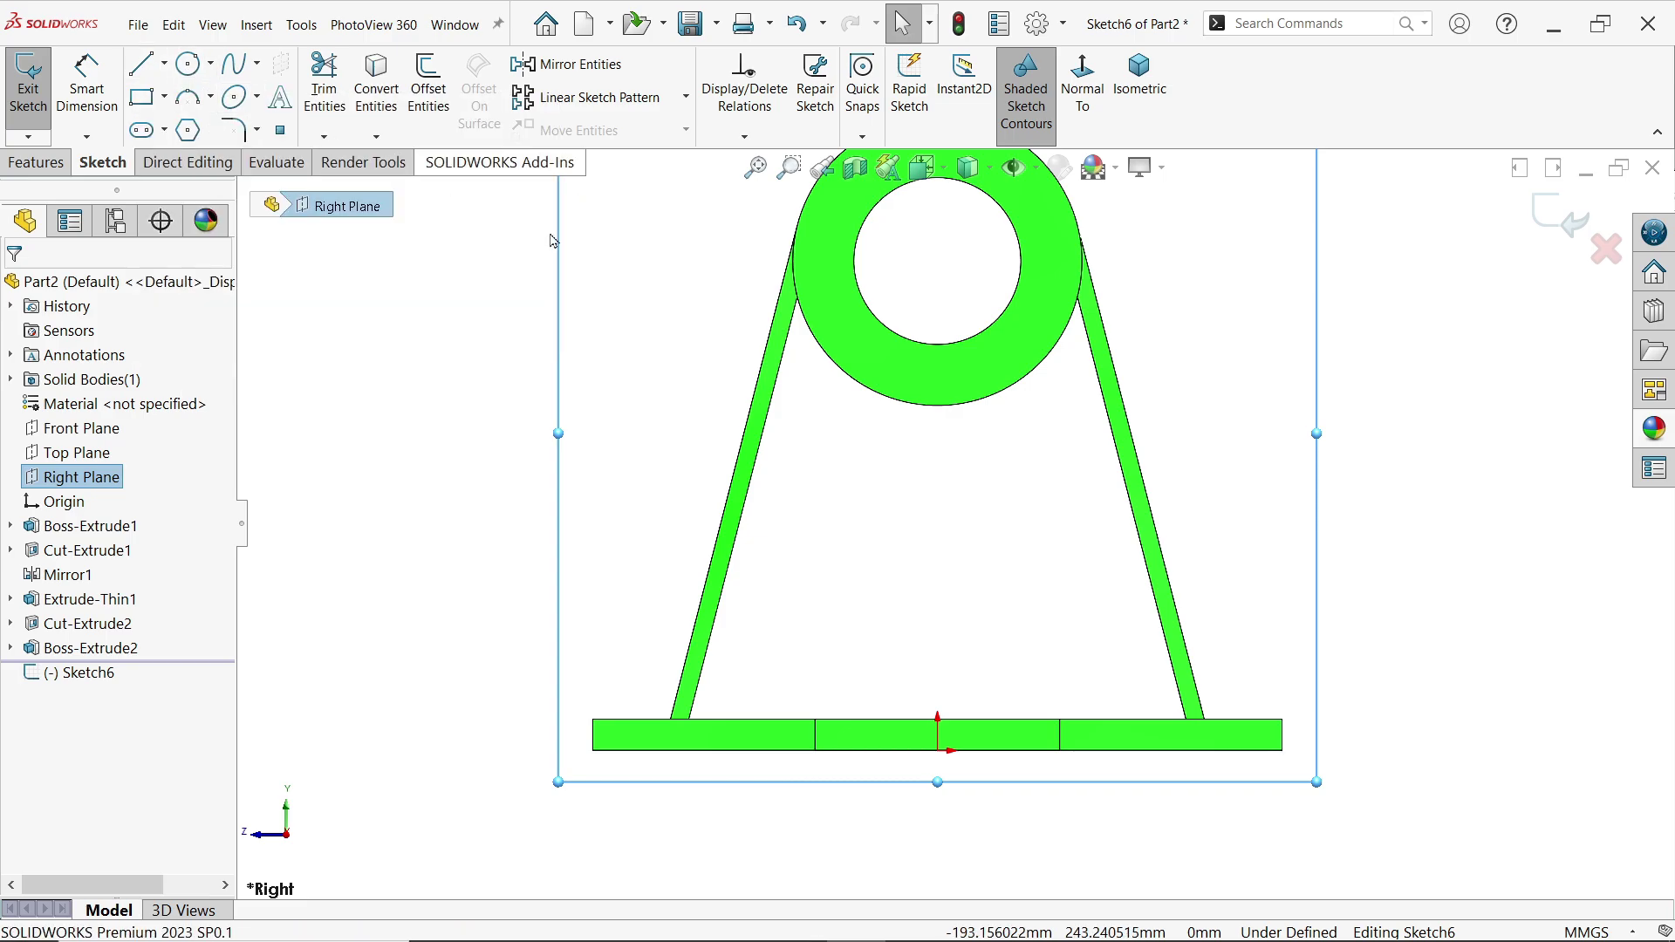
{"action": "left_click", "coordinate": [910, 407]}
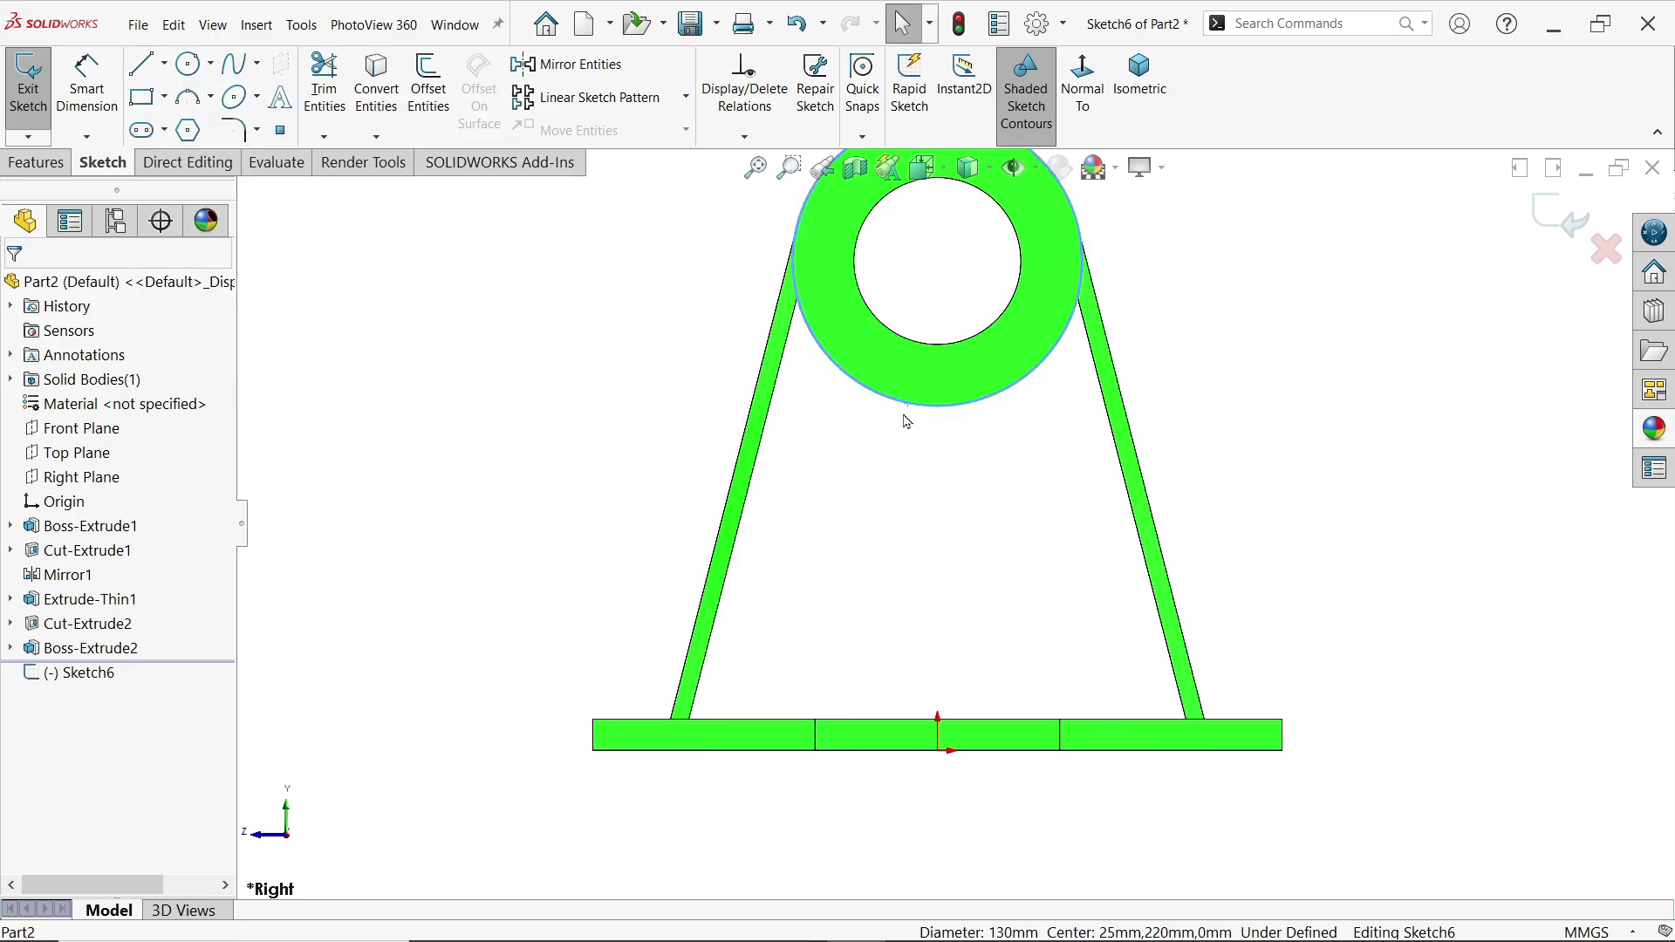
{"action": "left_click", "coordinate": [767, 445], "text": "ctrl"}
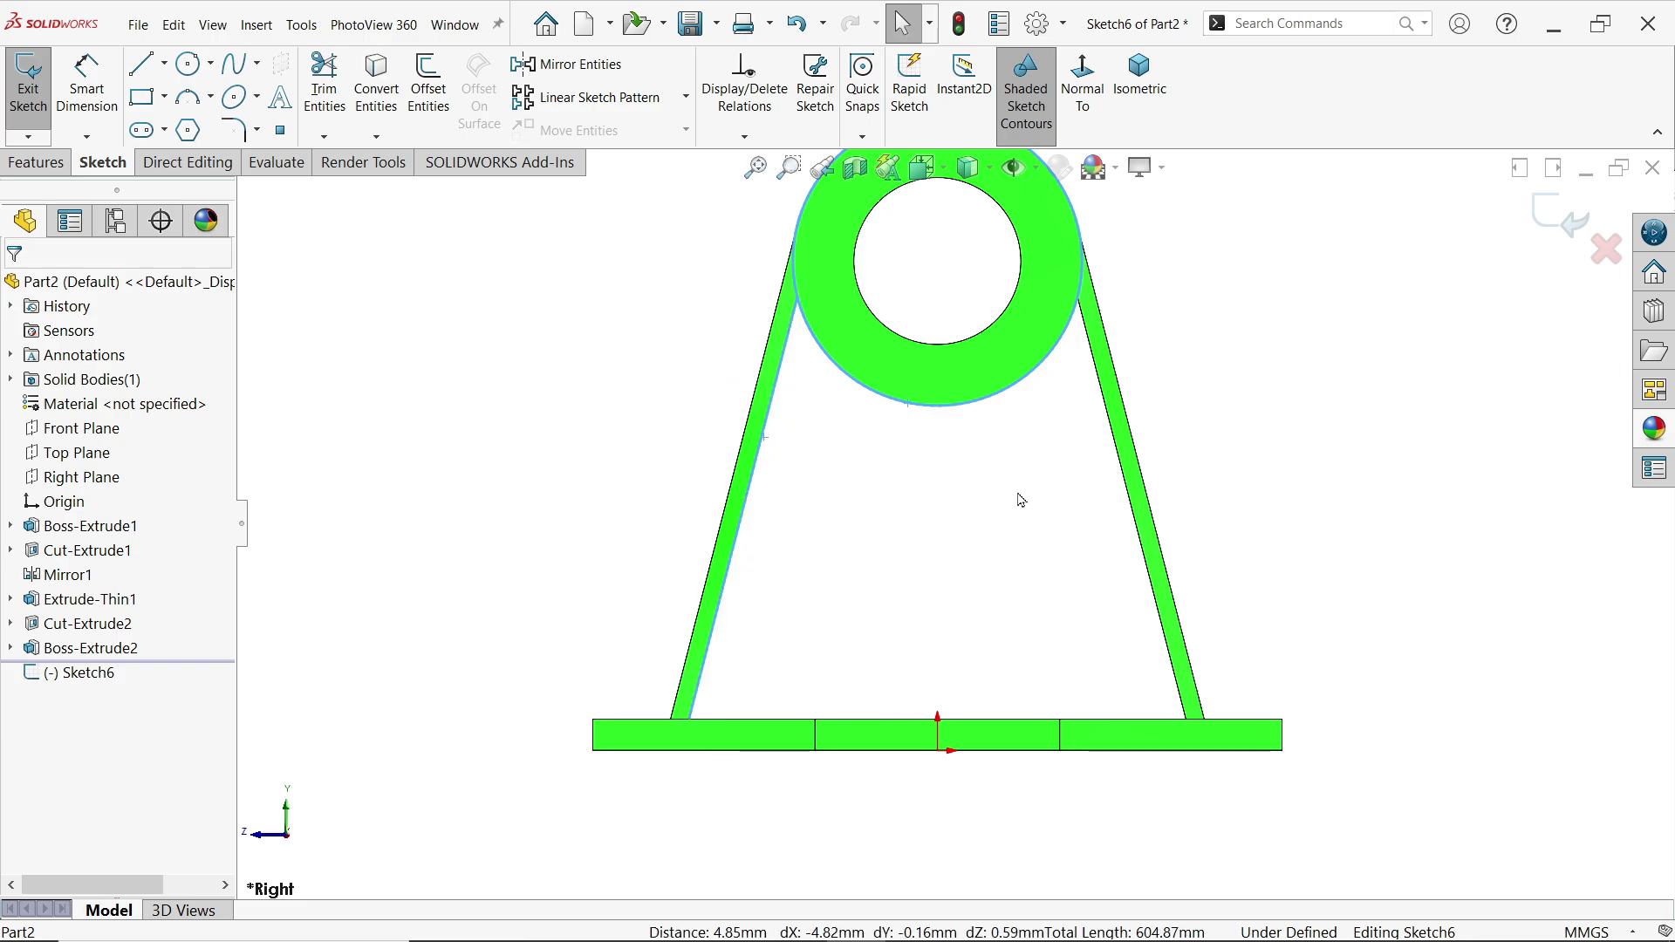
{"action": "left_click", "coordinate": [1130, 540], "text": "ctrl"}
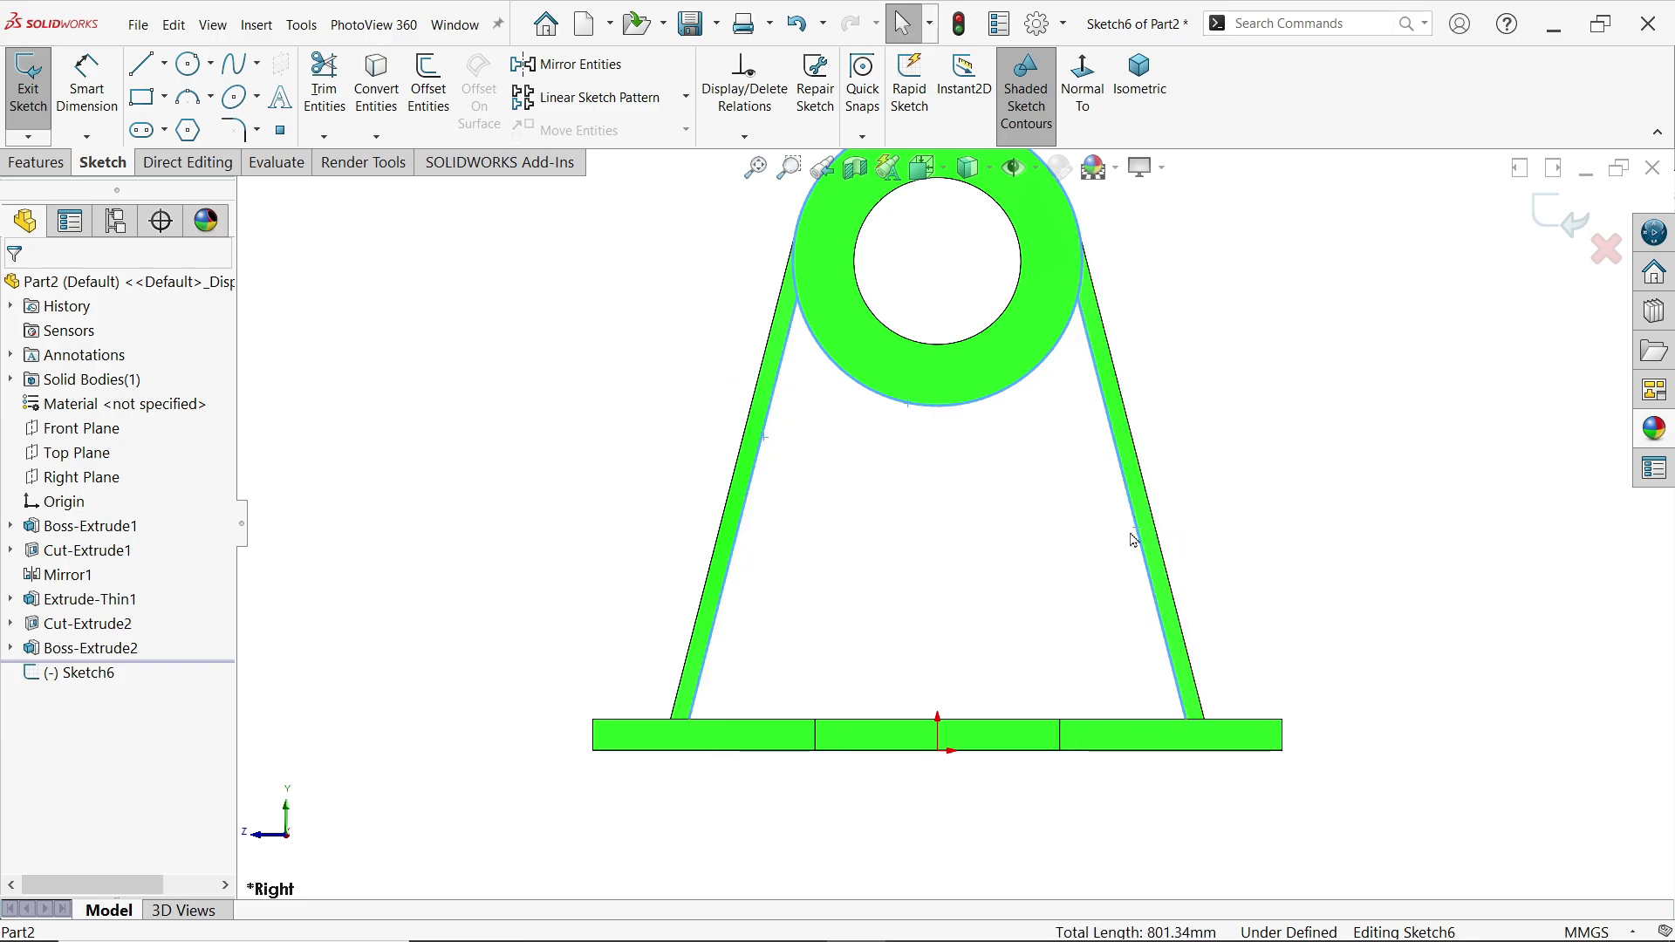
{"action": "left_click", "coordinate": [361, 117]}
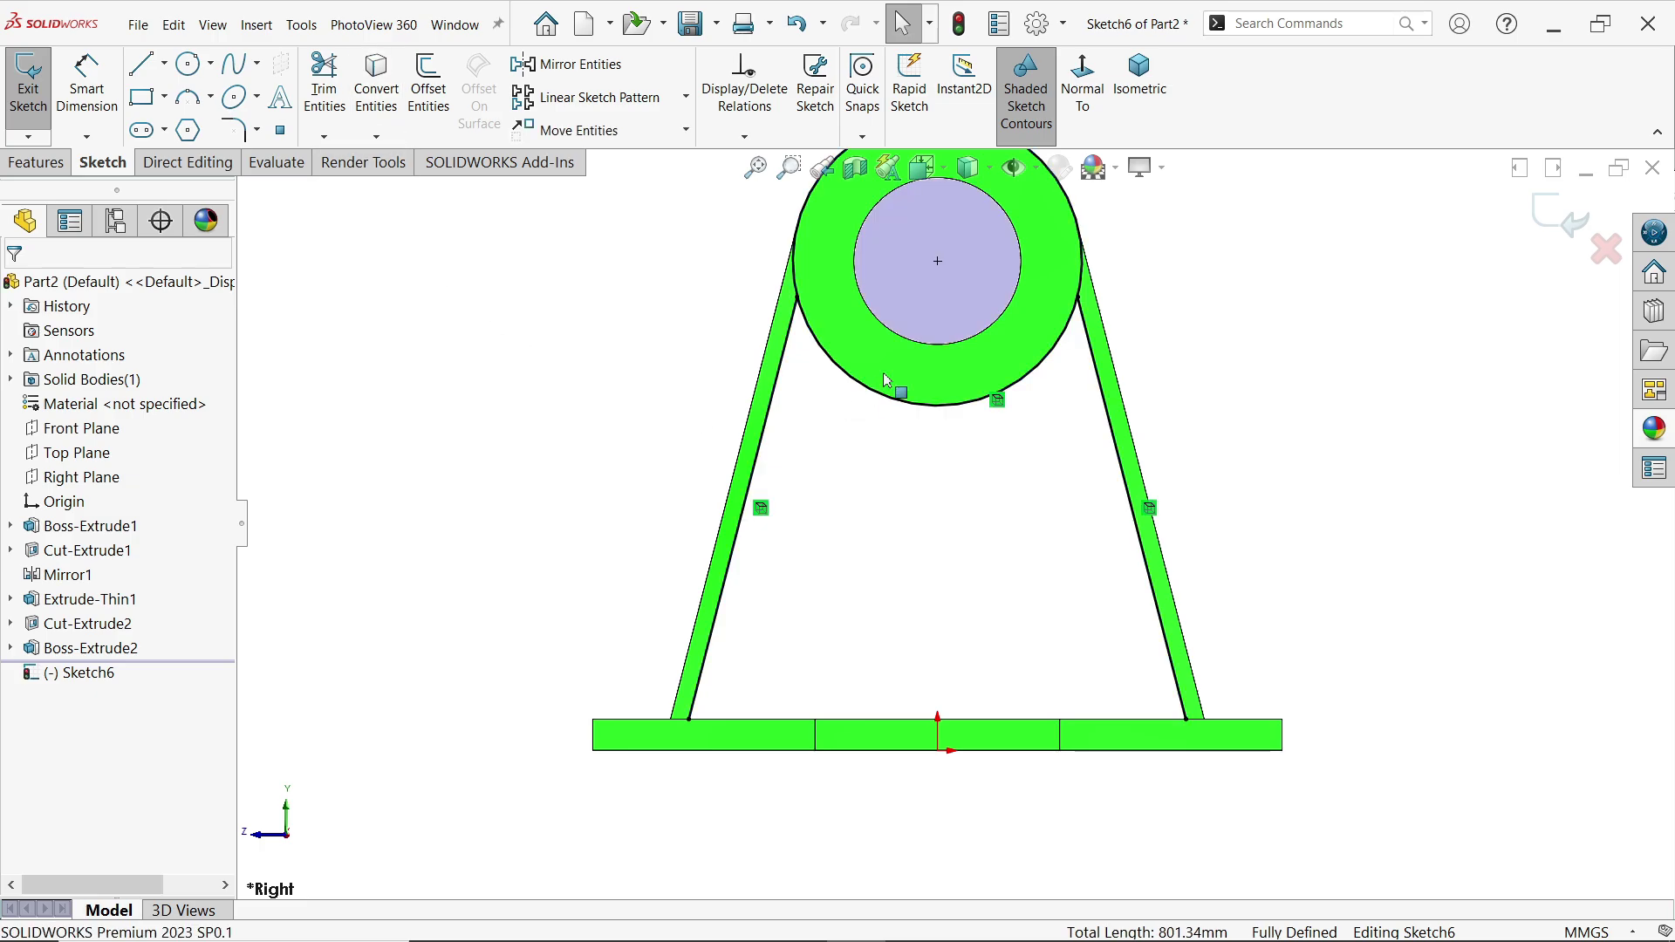
Power Trim away the unwanted upper portion of the converted outer circle.
{"action": "left_click", "coordinate": [327, 112]}
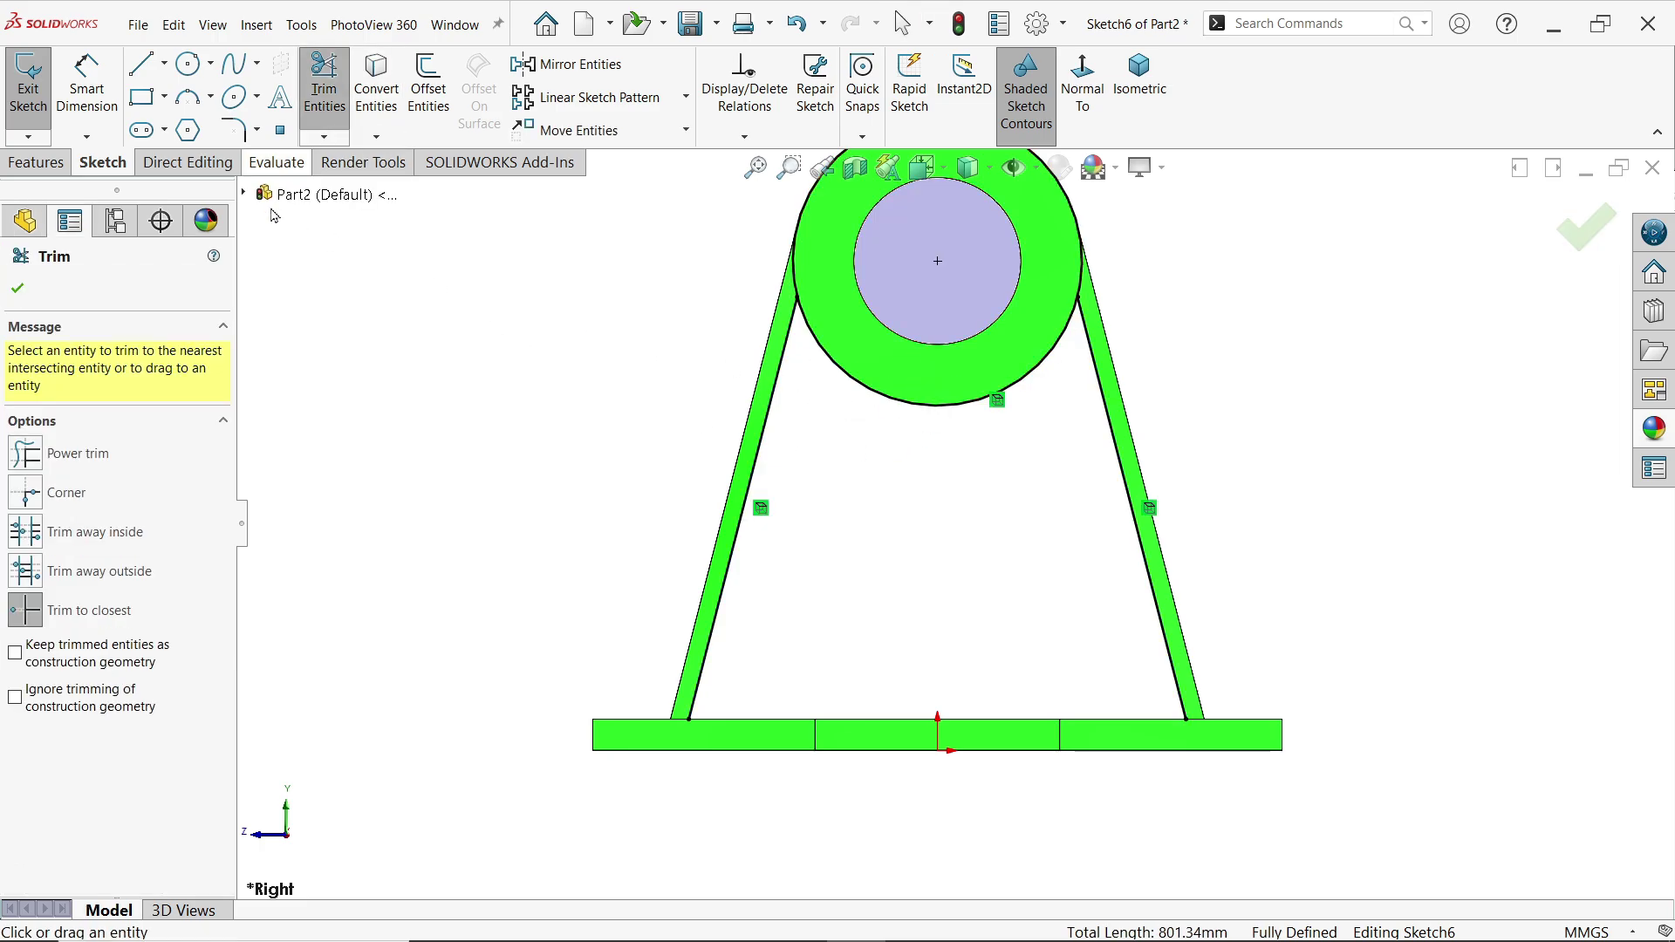
{"action": "left_click", "coordinate": [69, 465]}
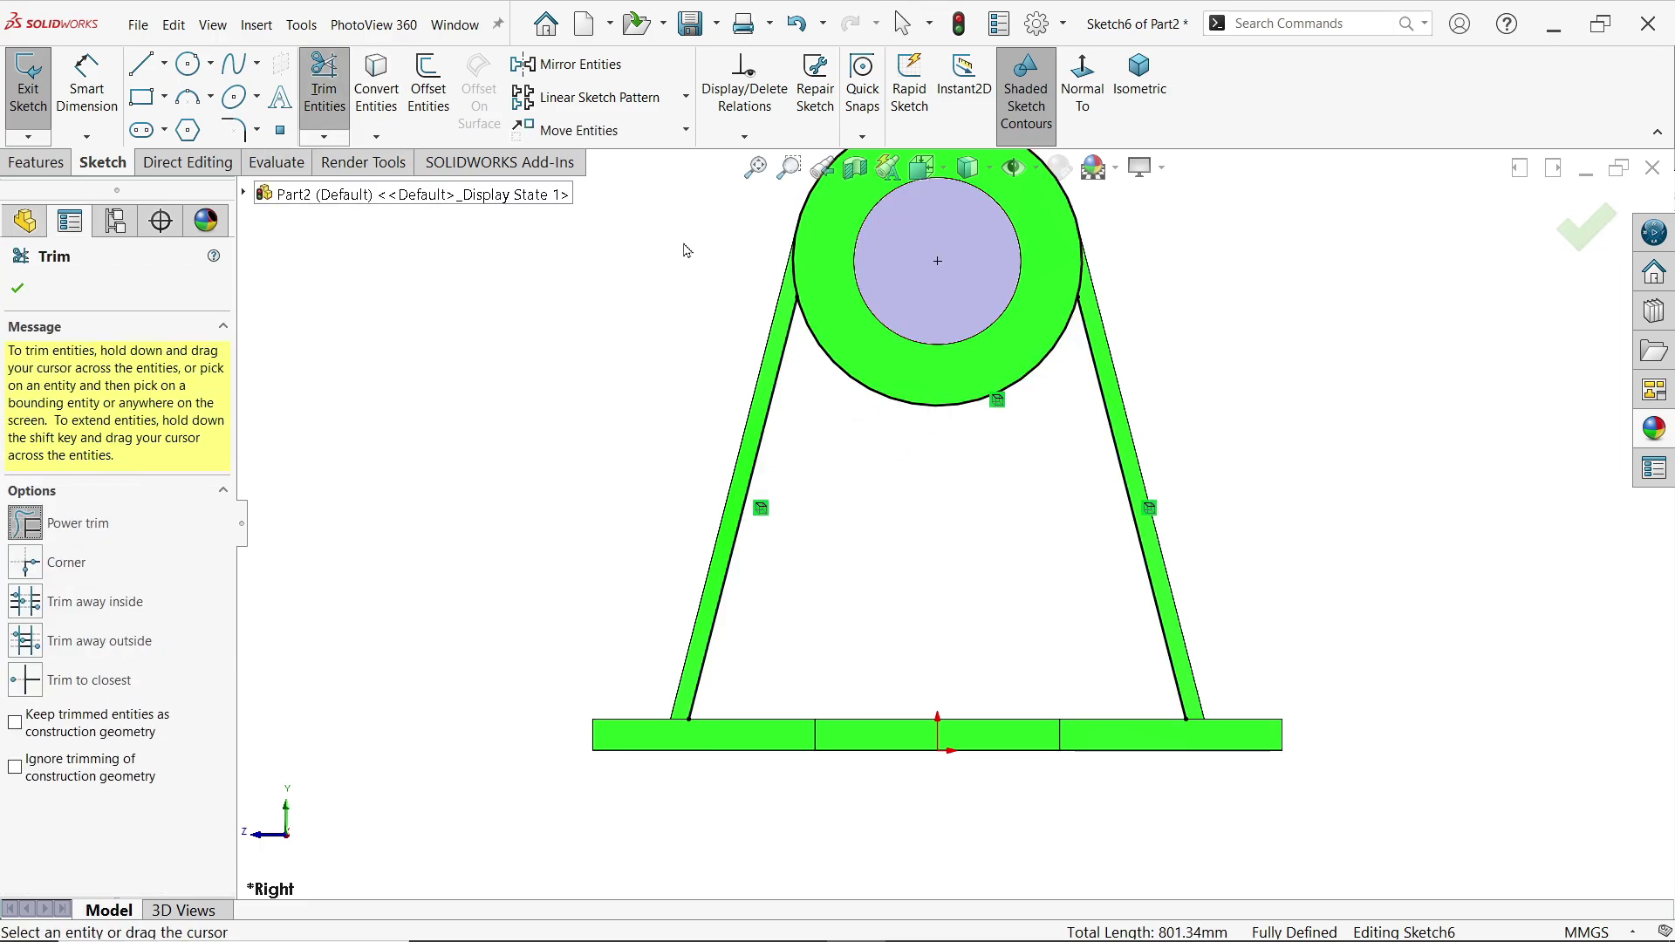
{"action": "left_click_drag", "start_coordinate": [688, 240], "coordinate": [870, 241]}
{"action": "left_click", "coordinate": [18, 291]}
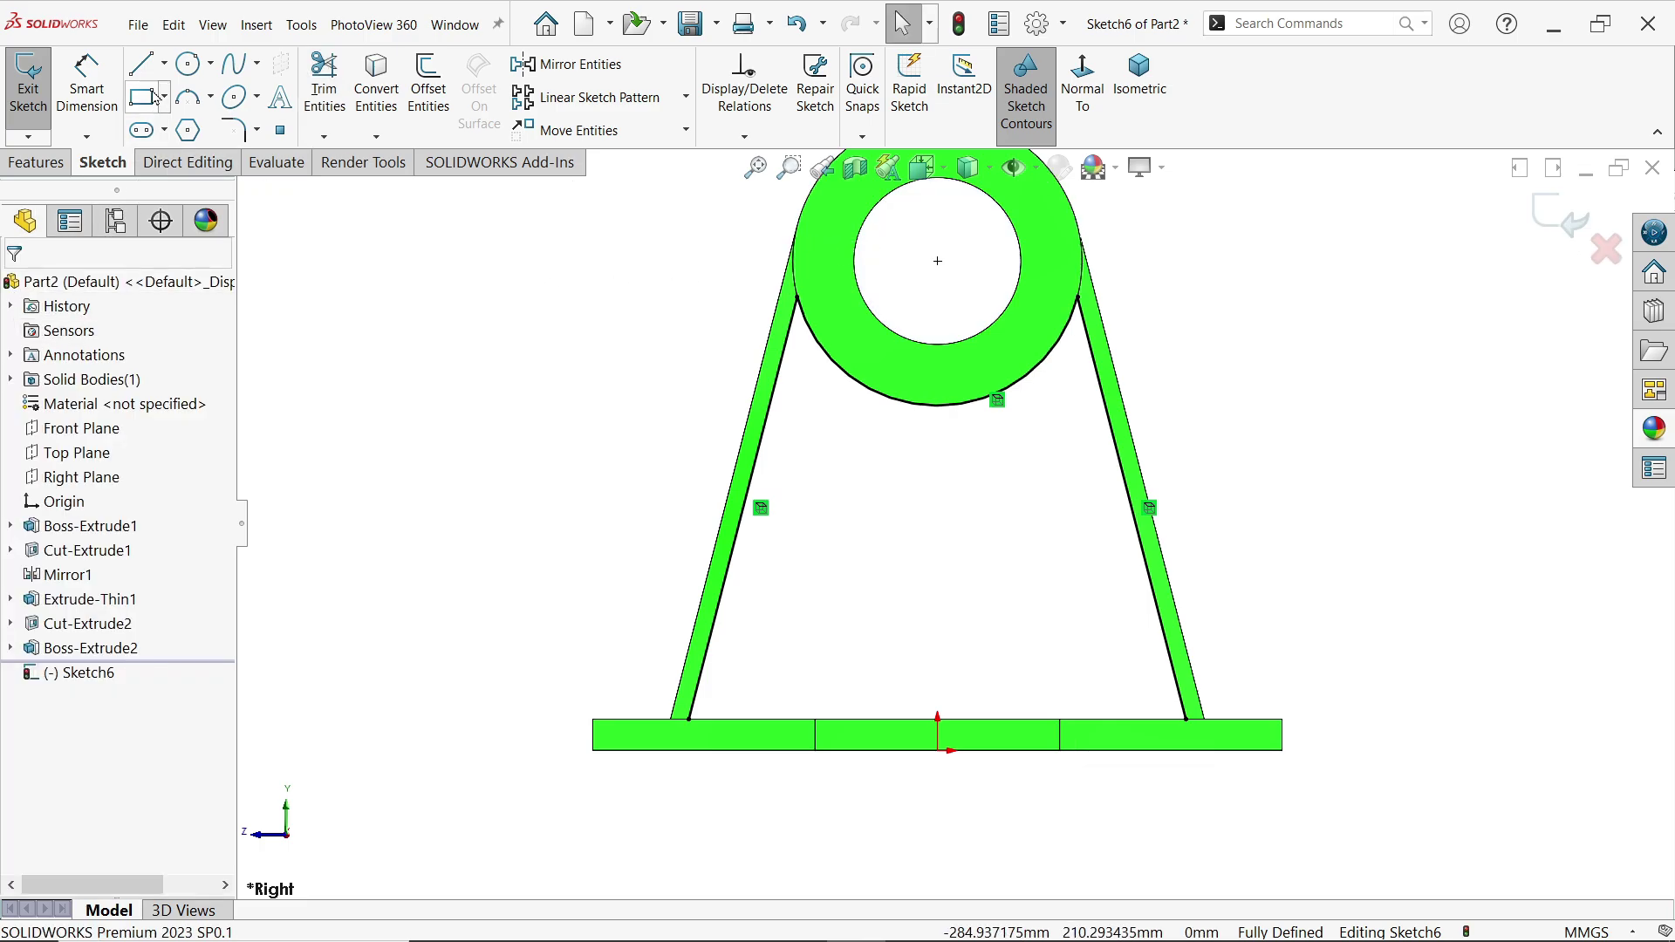
{"action": "left_click", "coordinate": [142, 65]}
Draw a base line between the legs' feet and two slanted lines up to the hub circle.
{"action": "left_click", "coordinate": [689, 720]}
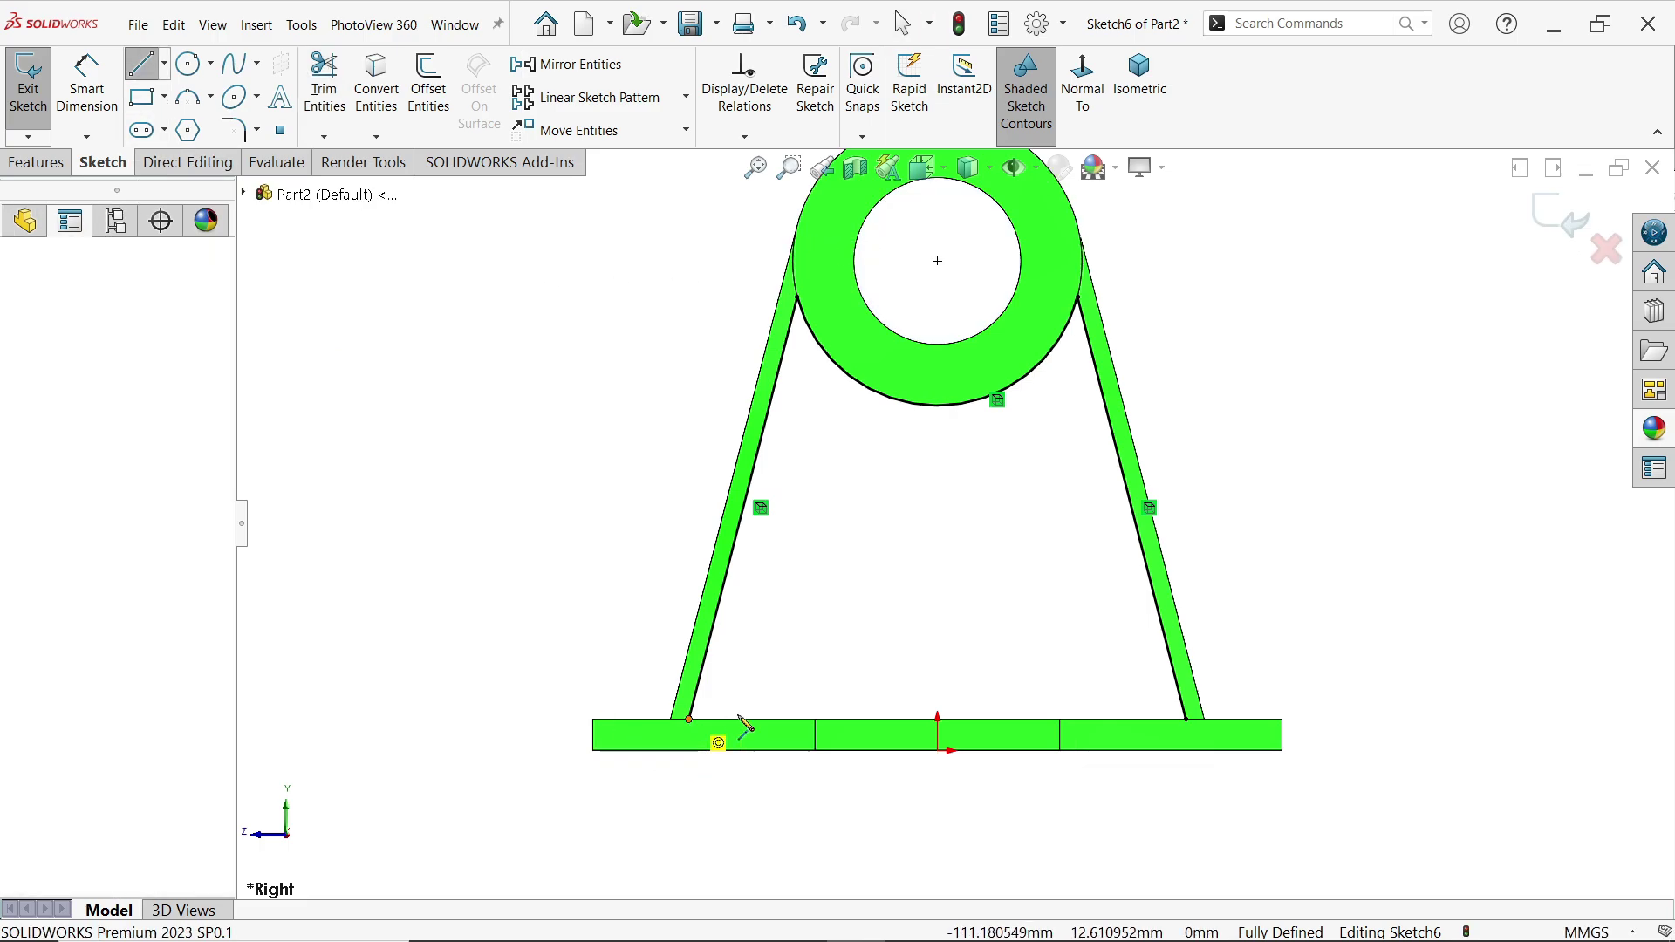
{"action": "left_click", "coordinate": [1188, 721]}
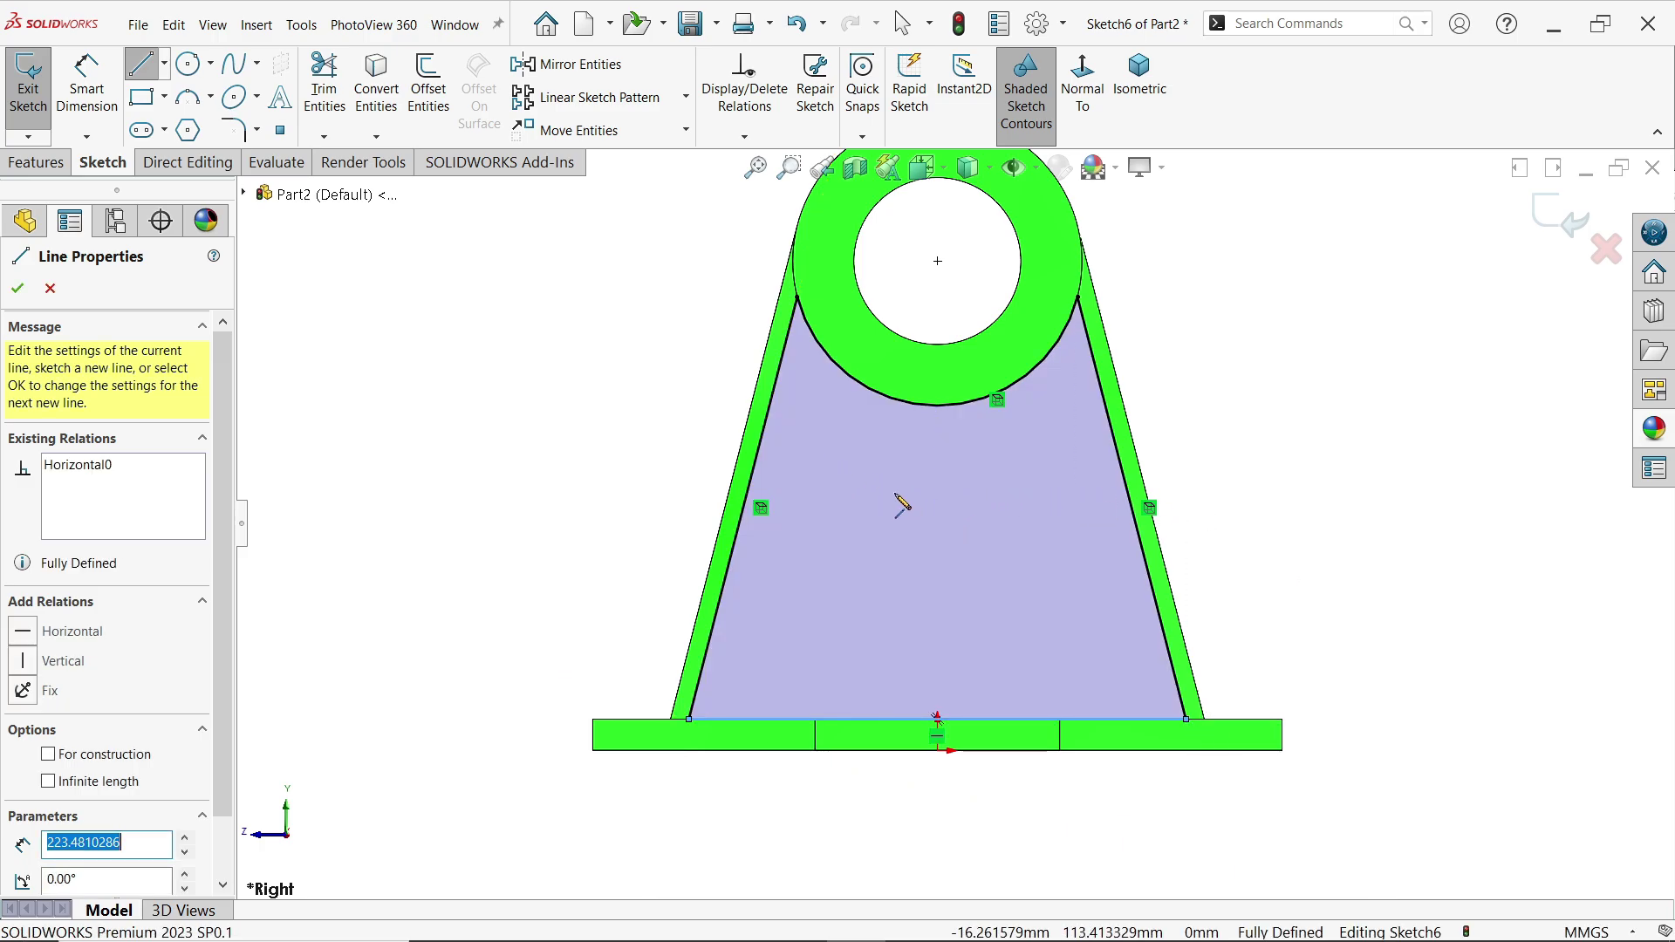
{"action": "left_click", "coordinate": [778, 721]}
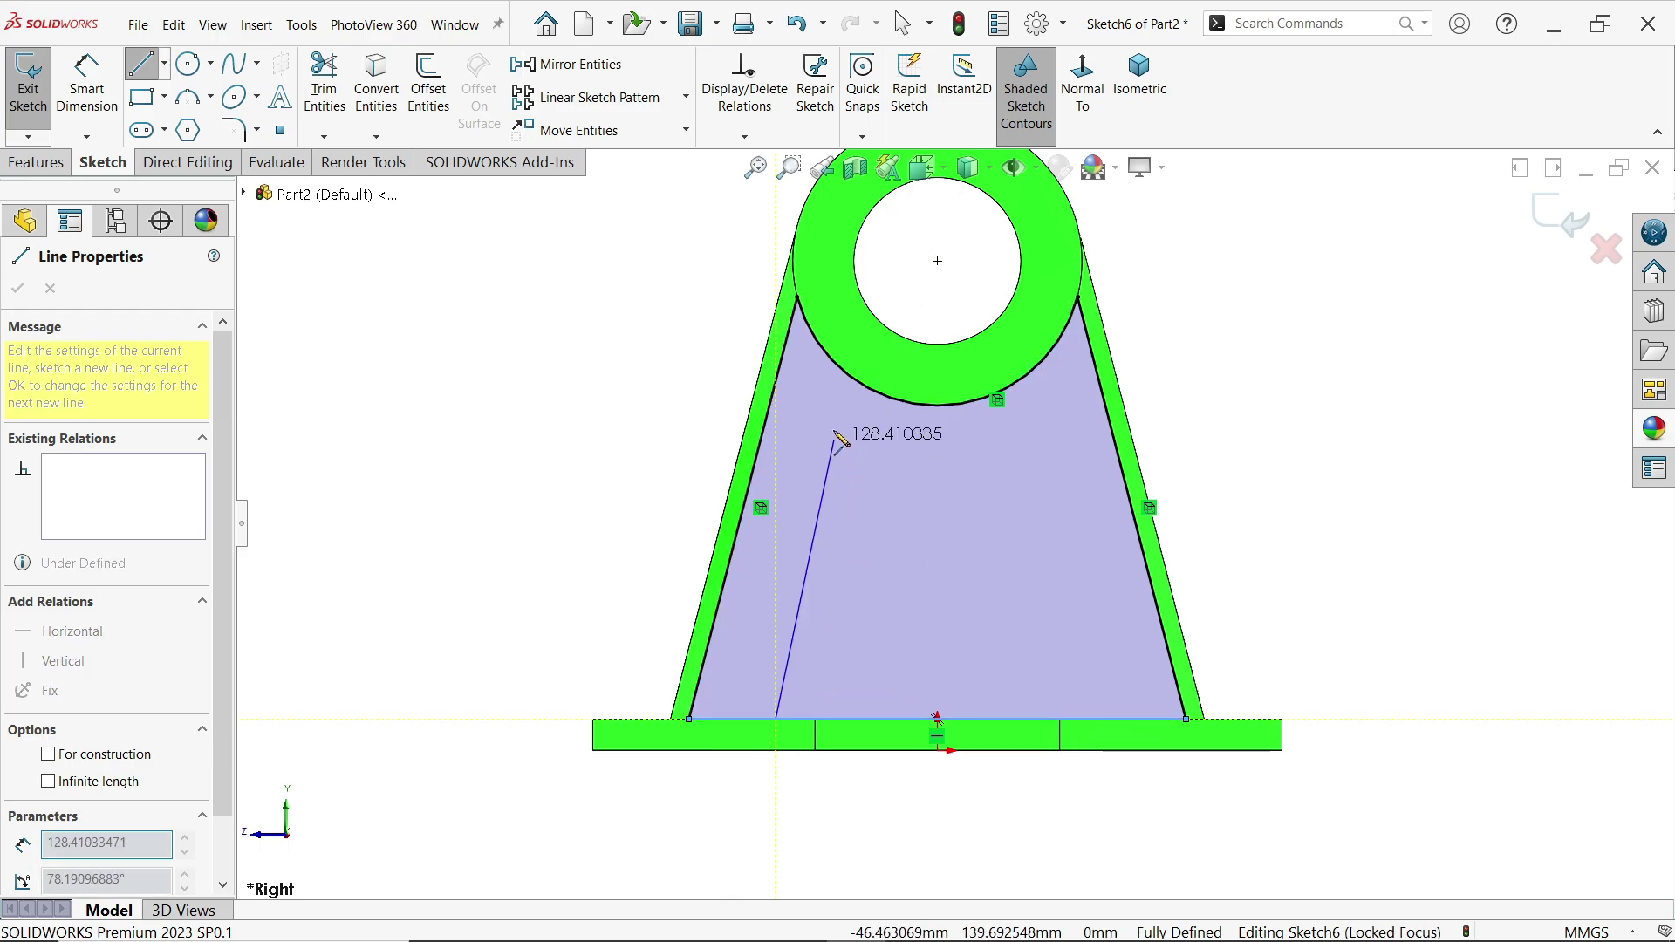
{"action": "left_click", "coordinate": [871, 389]}
{"action": "key", "text": "Escape"}
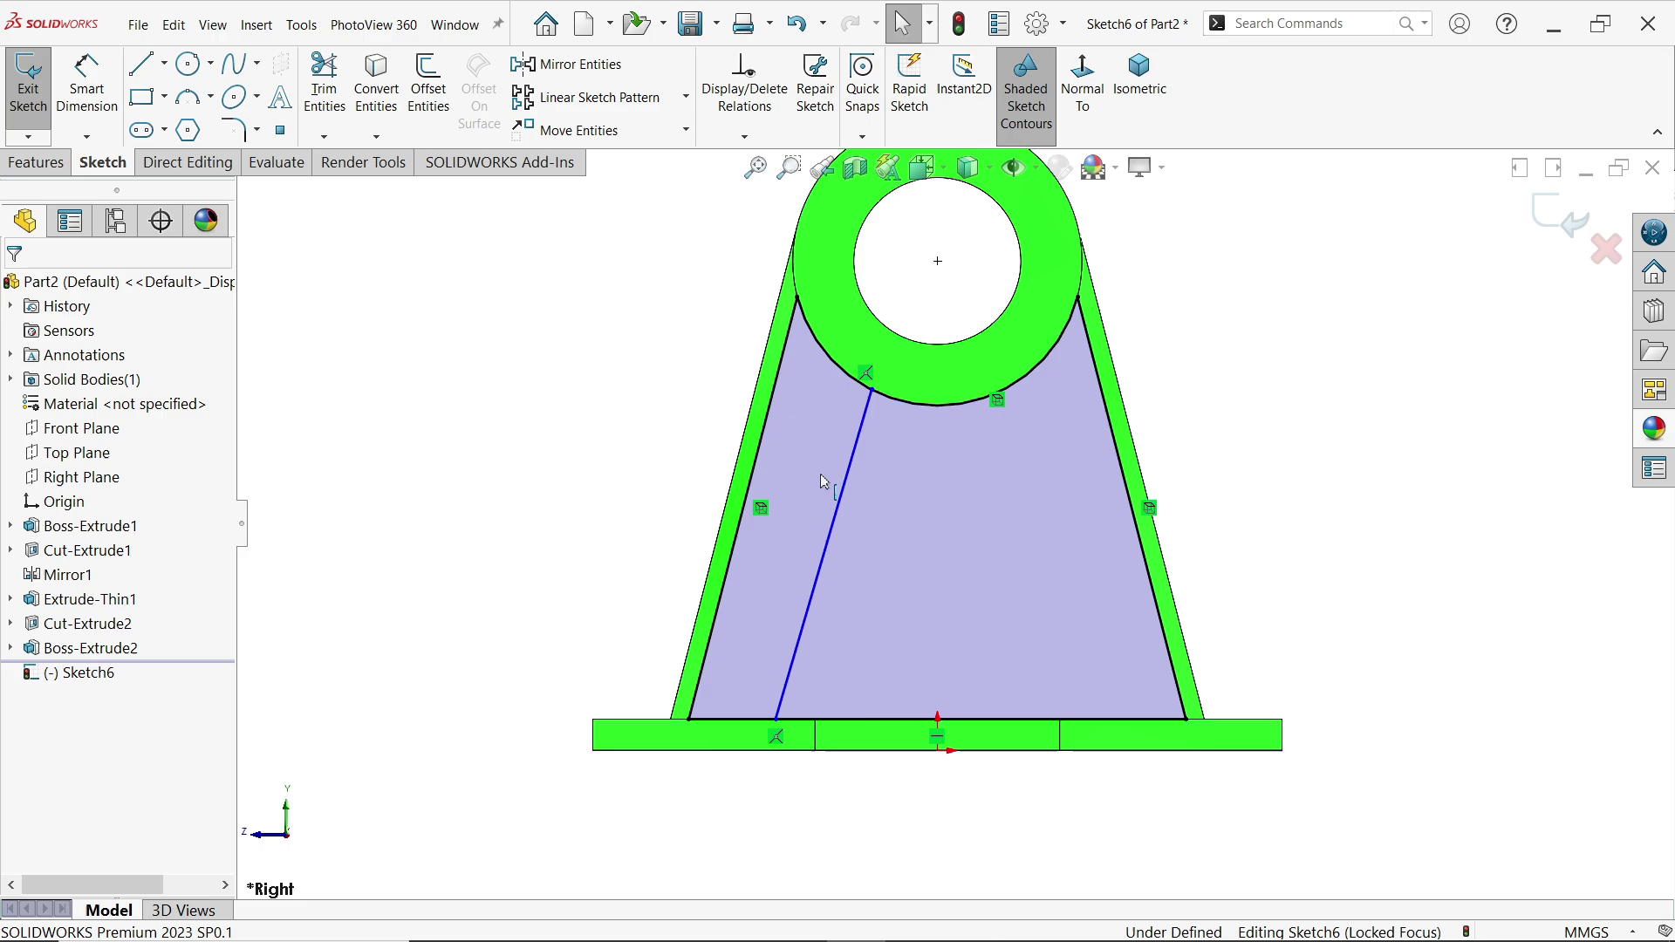
{"action": "left_click", "coordinate": [145, 66]}
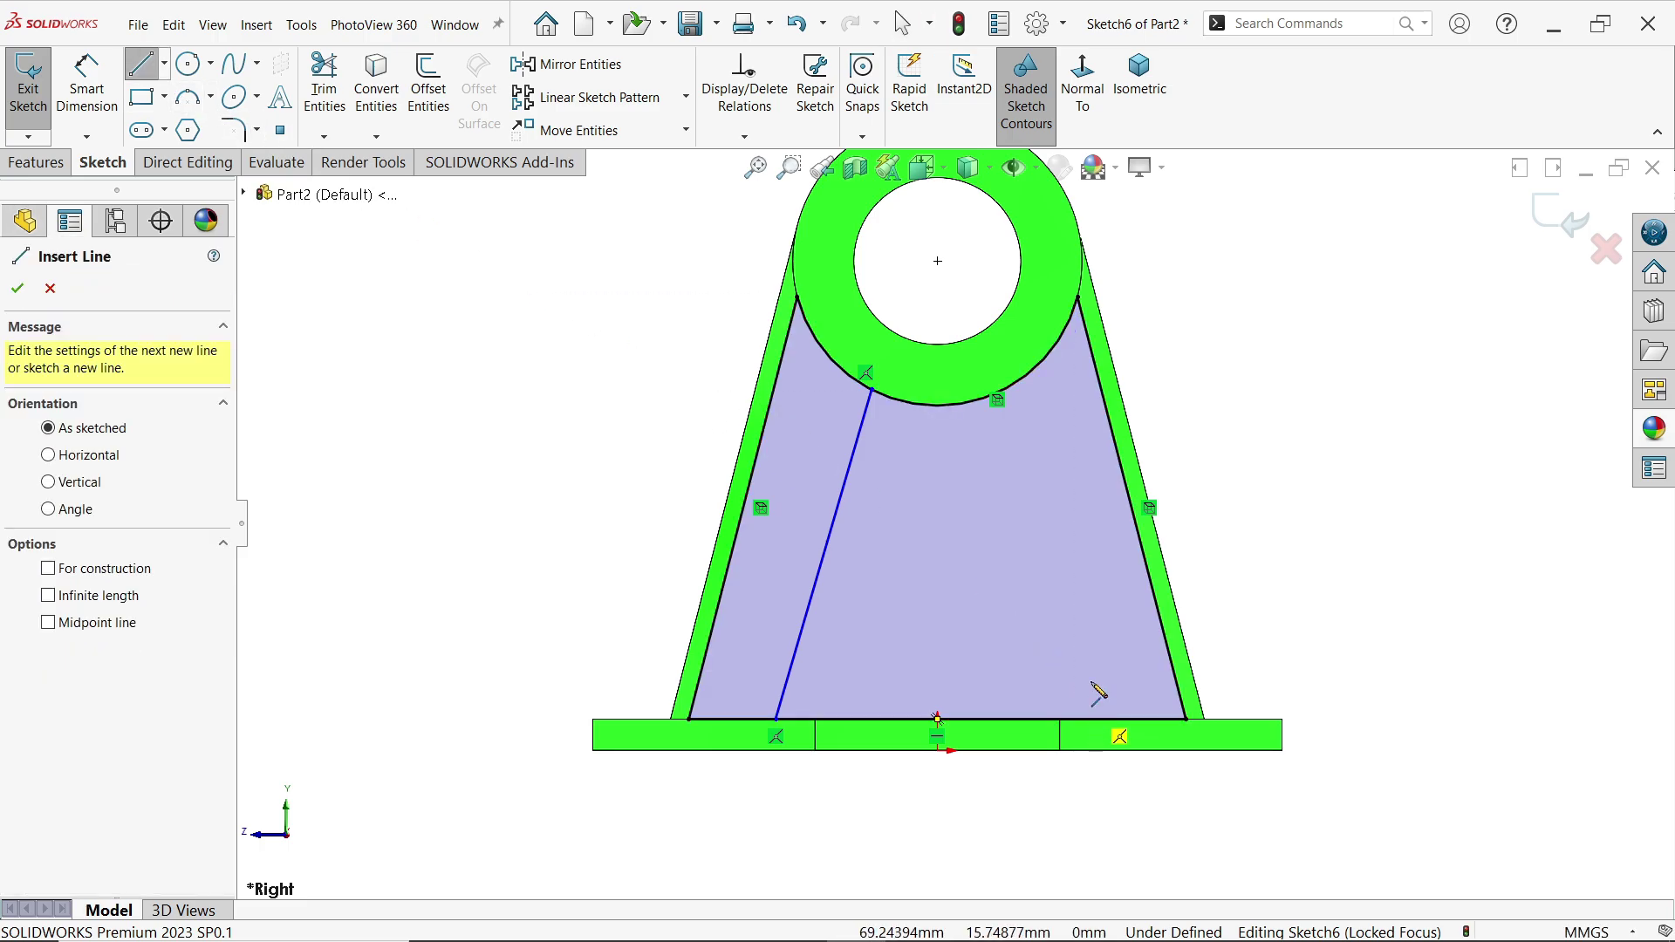
{"action": "left_click", "coordinate": [1120, 721]}
{"action": "left_click", "coordinate": [1021, 362]}
{"action": "key", "text": "Escape"}
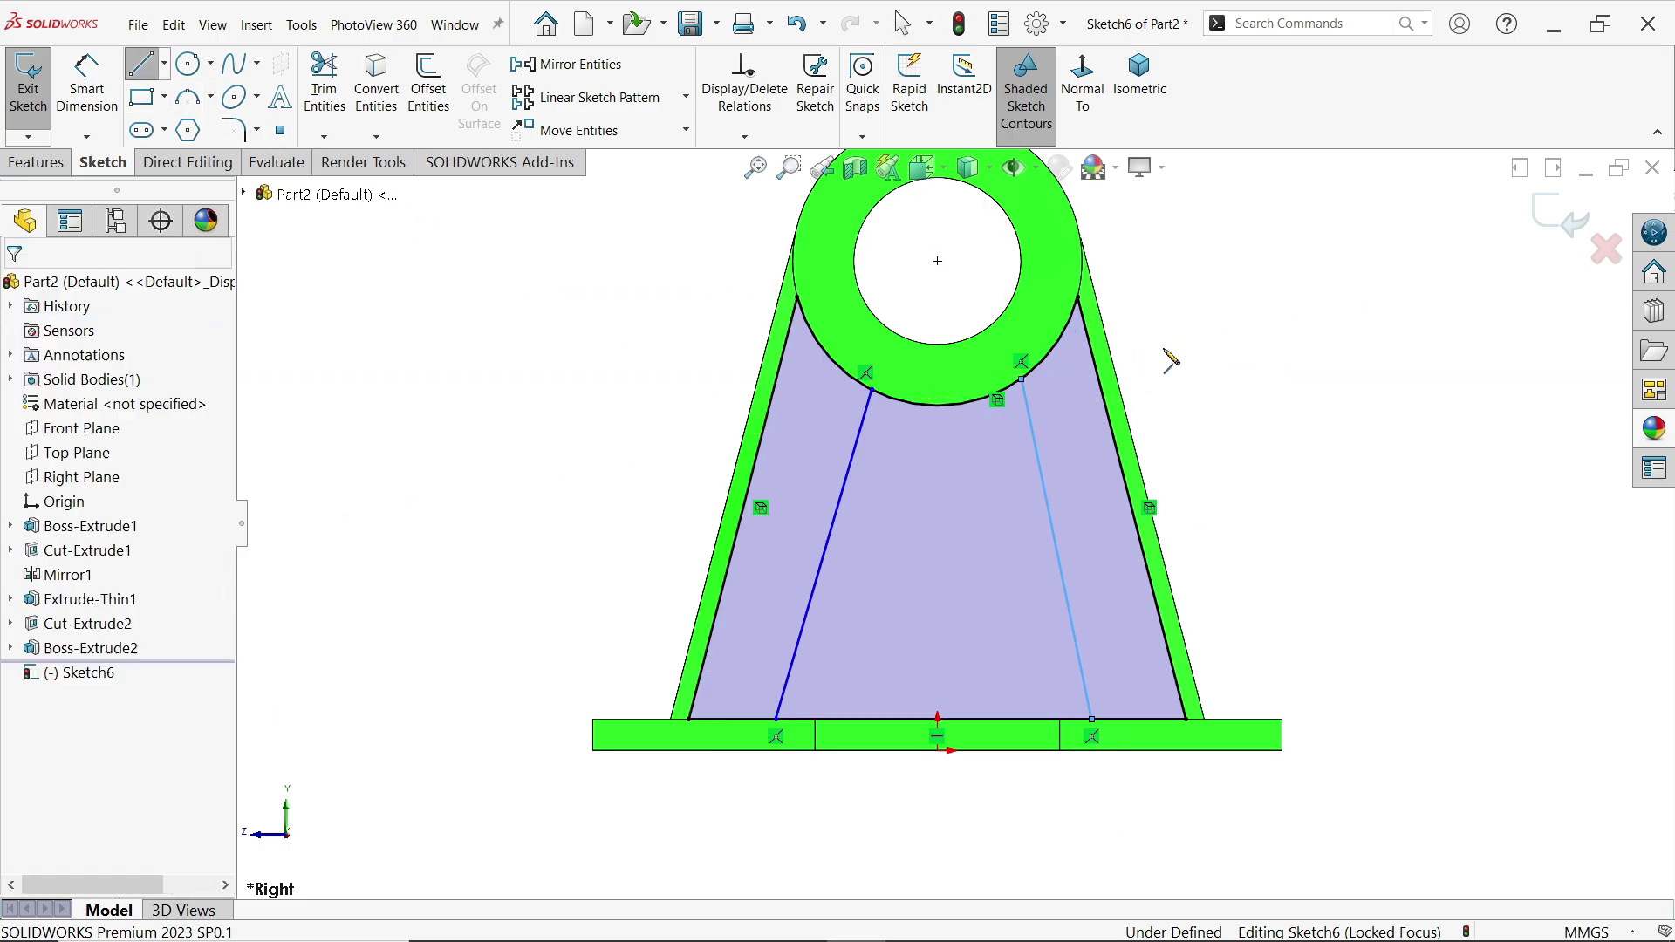
{"action": "scroll", "coordinate": [1152, 479], "scroll_direction": "down", "scroll_amount": 1}
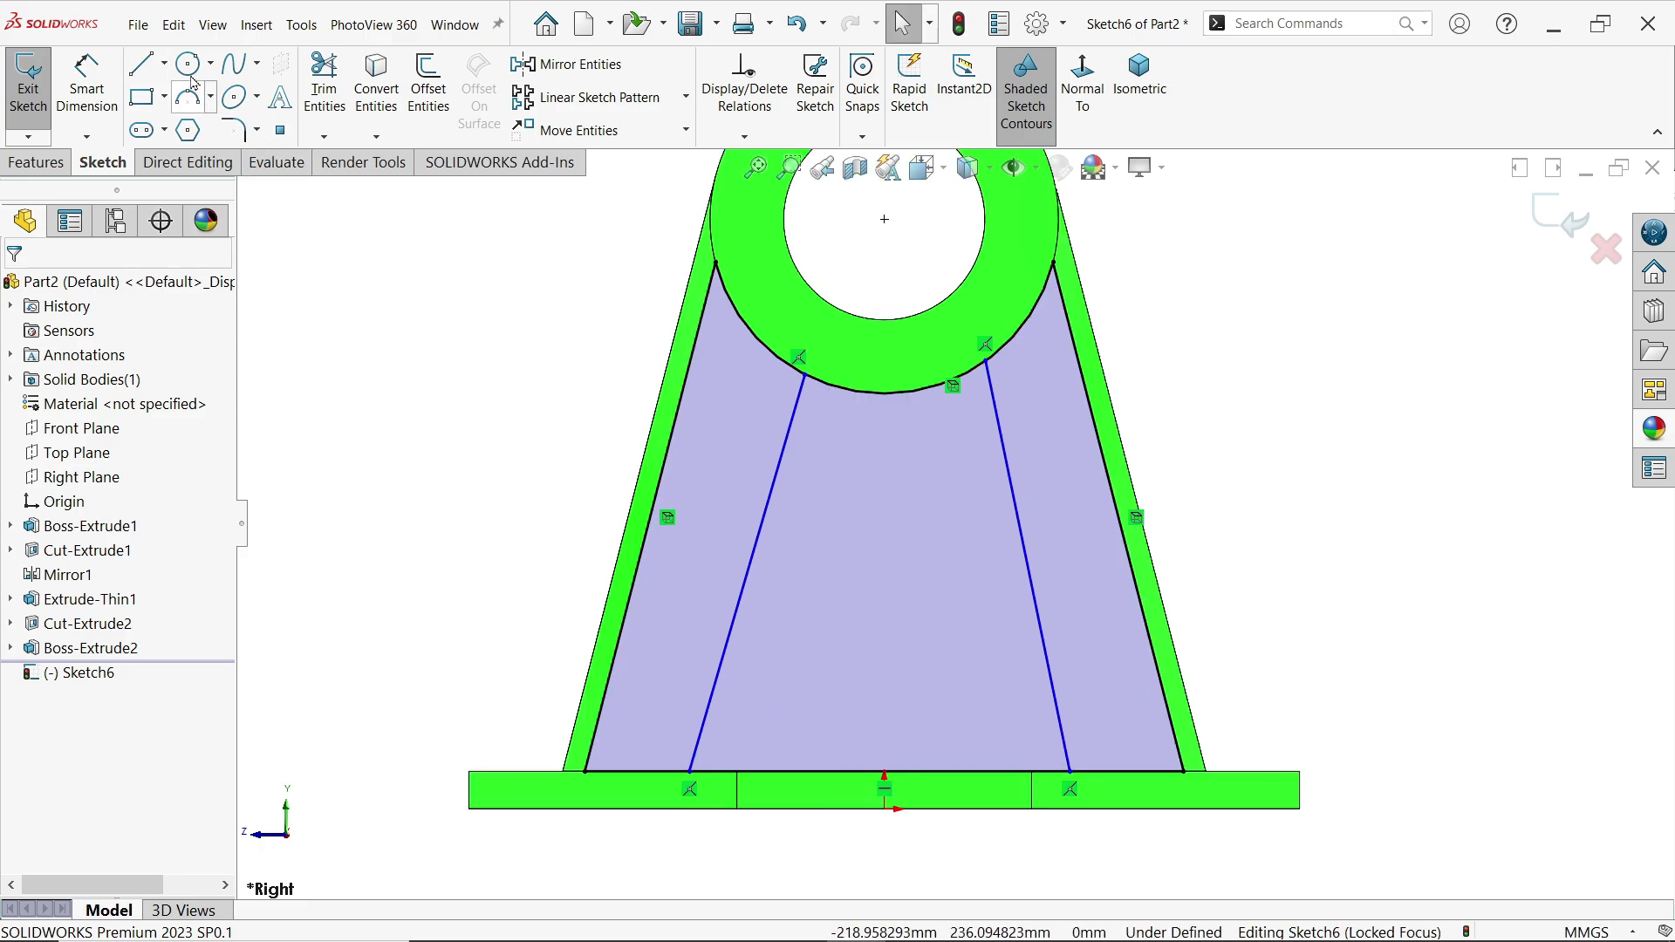
Add a vertical centerline starting at the origin.
{"action": "left_click", "coordinate": [166, 66]}
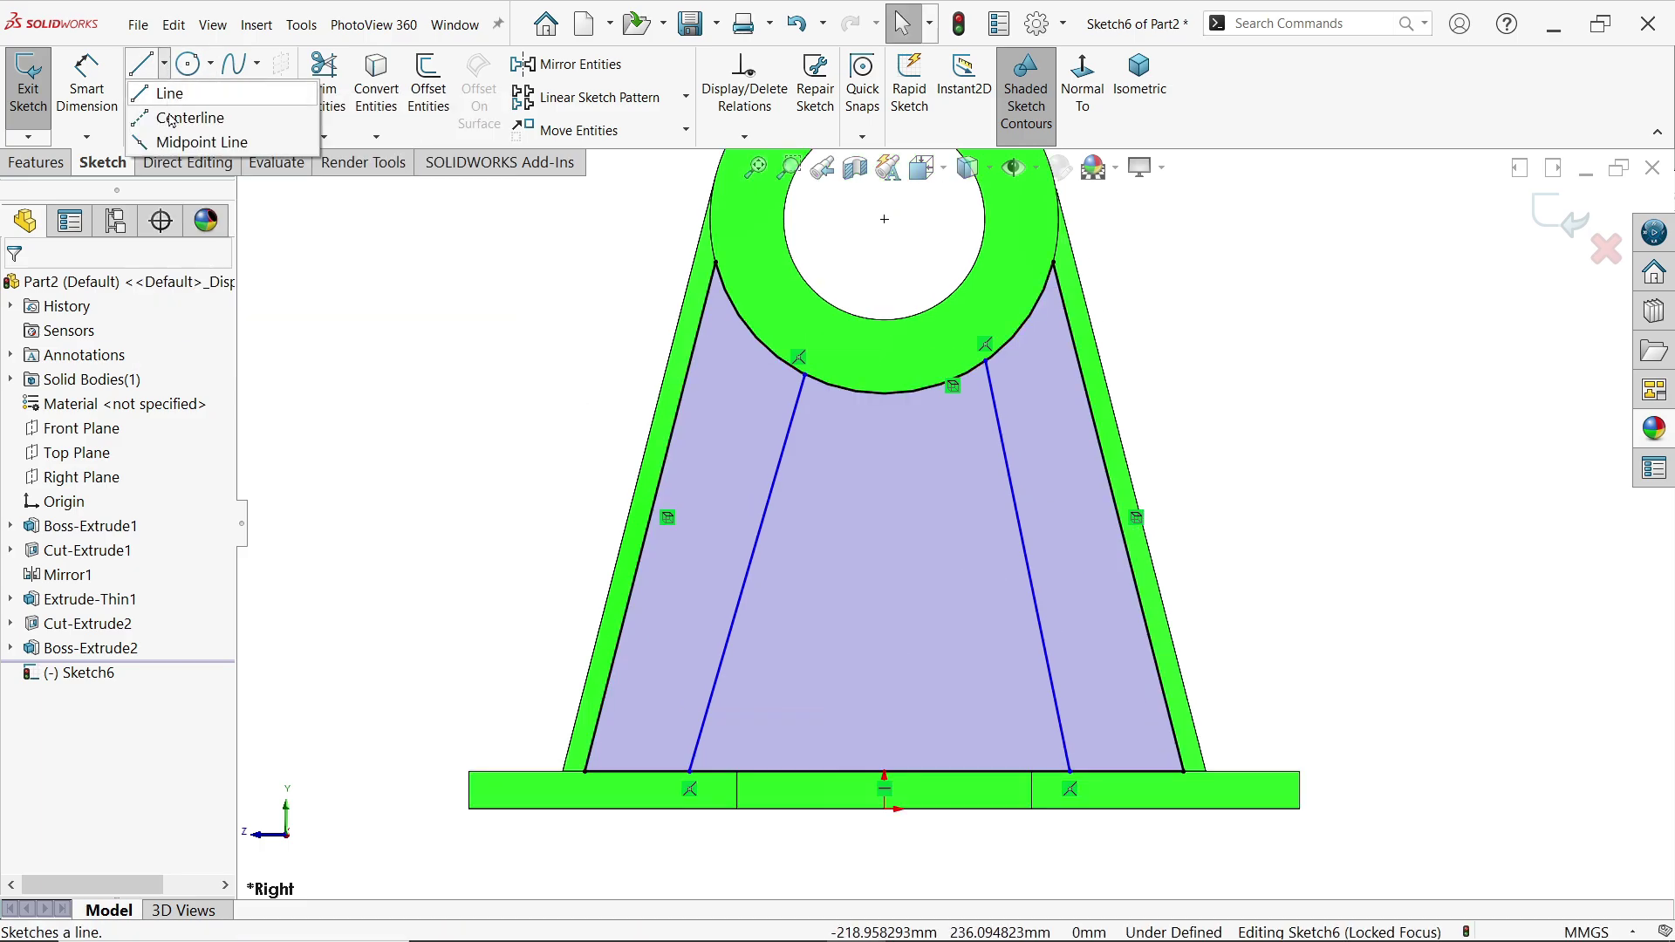
{"action": "left_click", "coordinate": [171, 119]}
{"action": "left_click", "coordinate": [884, 773]}
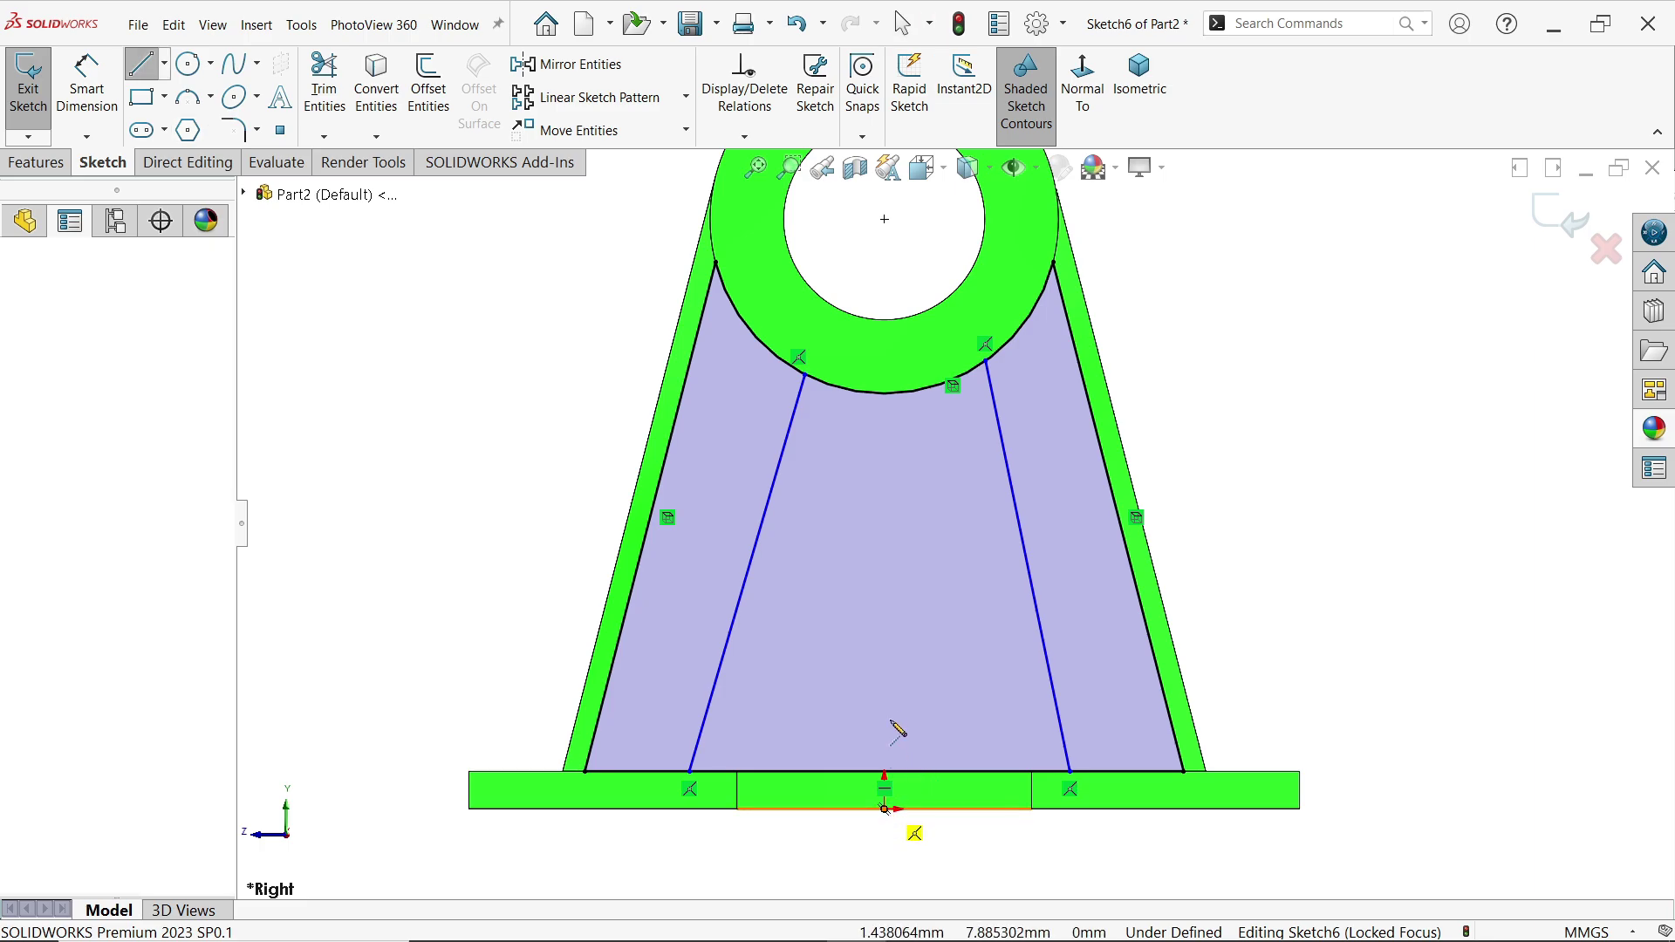
{"action": "left_click", "coordinate": [885, 686]}
{"action": "right_click", "coordinate": [923, 689]}
{"action": "left_click", "coordinate": [981, 658]}
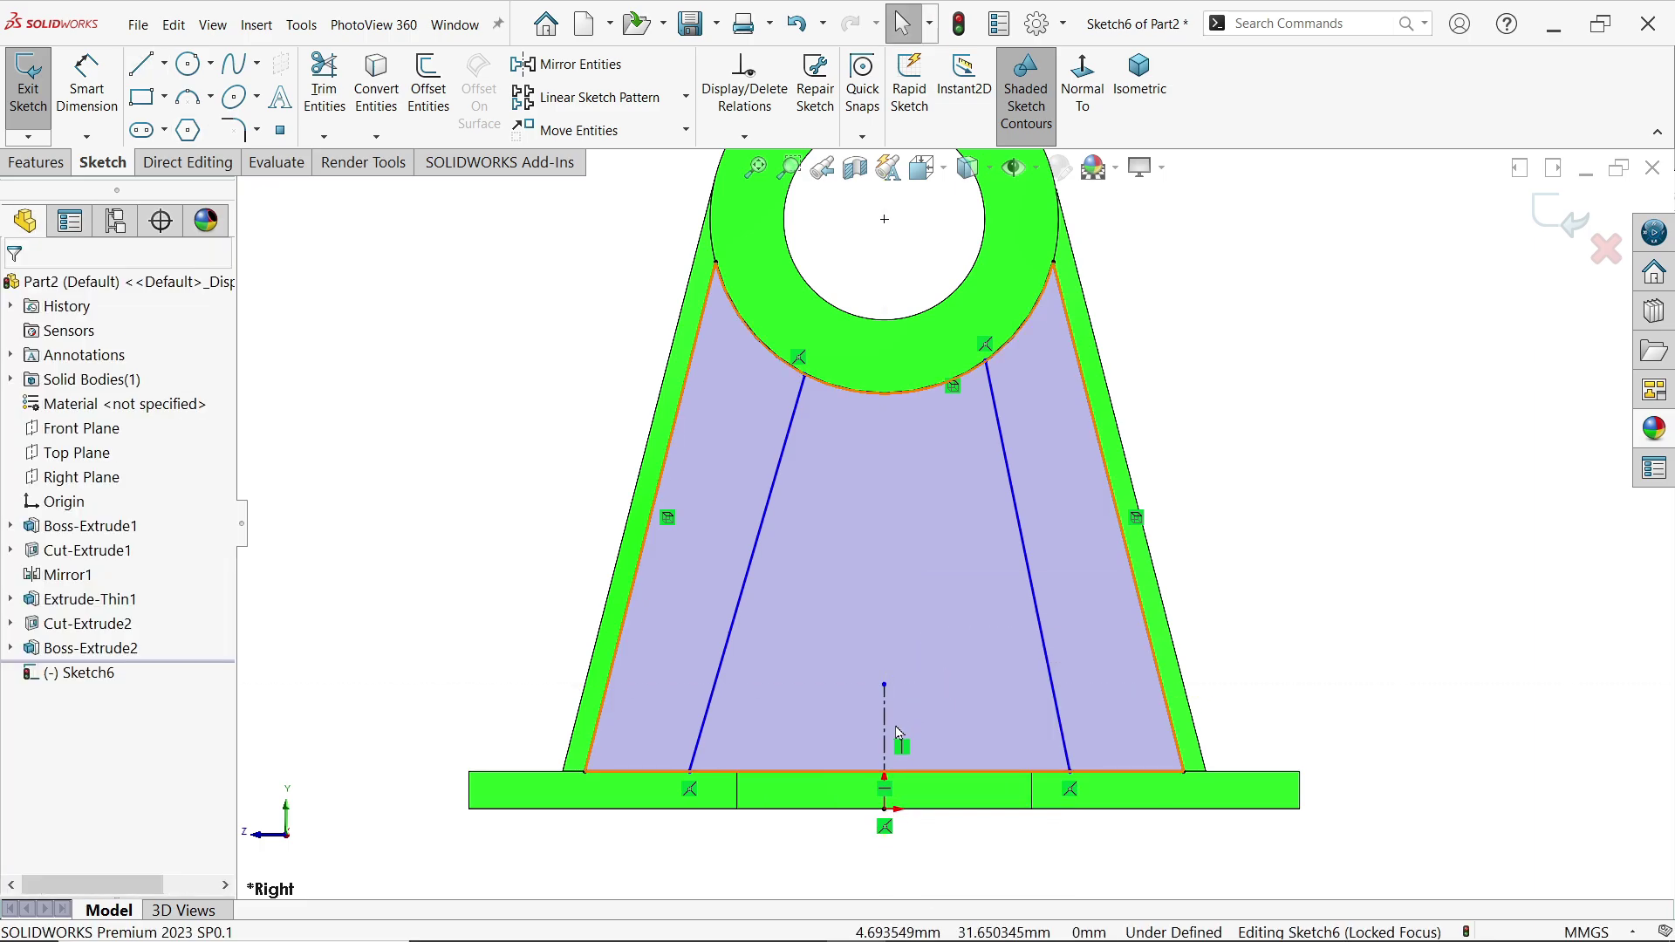
Make the two slanted lines symmetric about the centerline.
{"action": "left_click", "coordinate": [884, 716]}
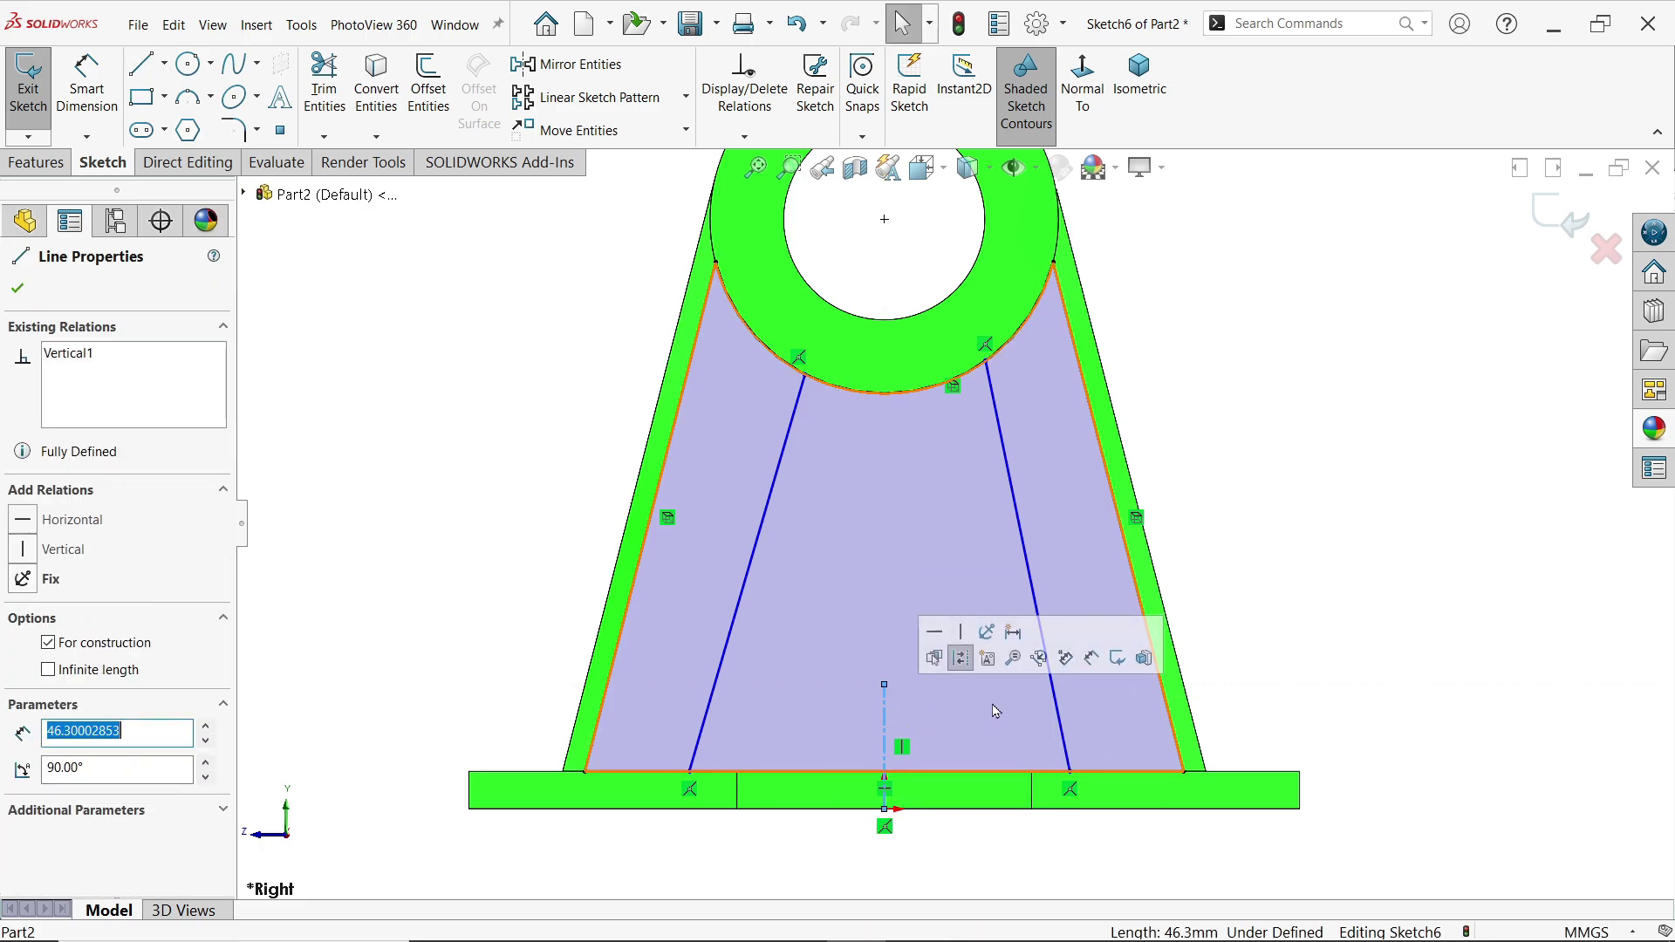
{"action": "left_click", "coordinate": [1063, 711]}
{"action": "left_click", "coordinate": [721, 685], "text": "ctrl"}
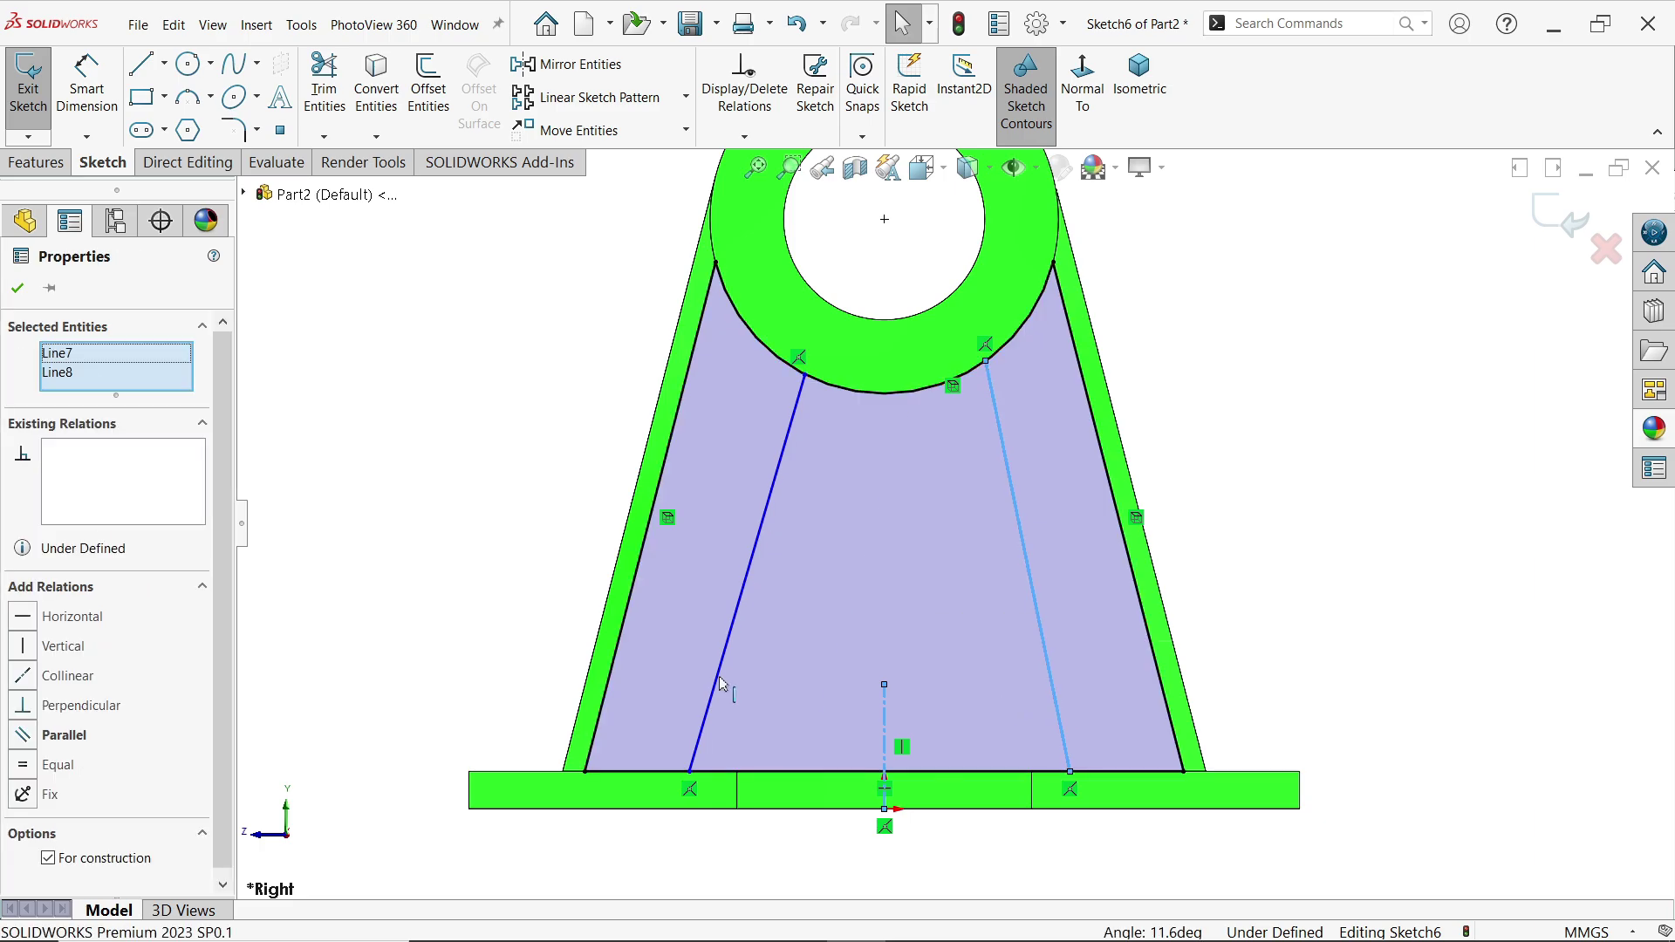
{"action": "left_click", "coordinate": [884, 711], "text": "ctrl"}
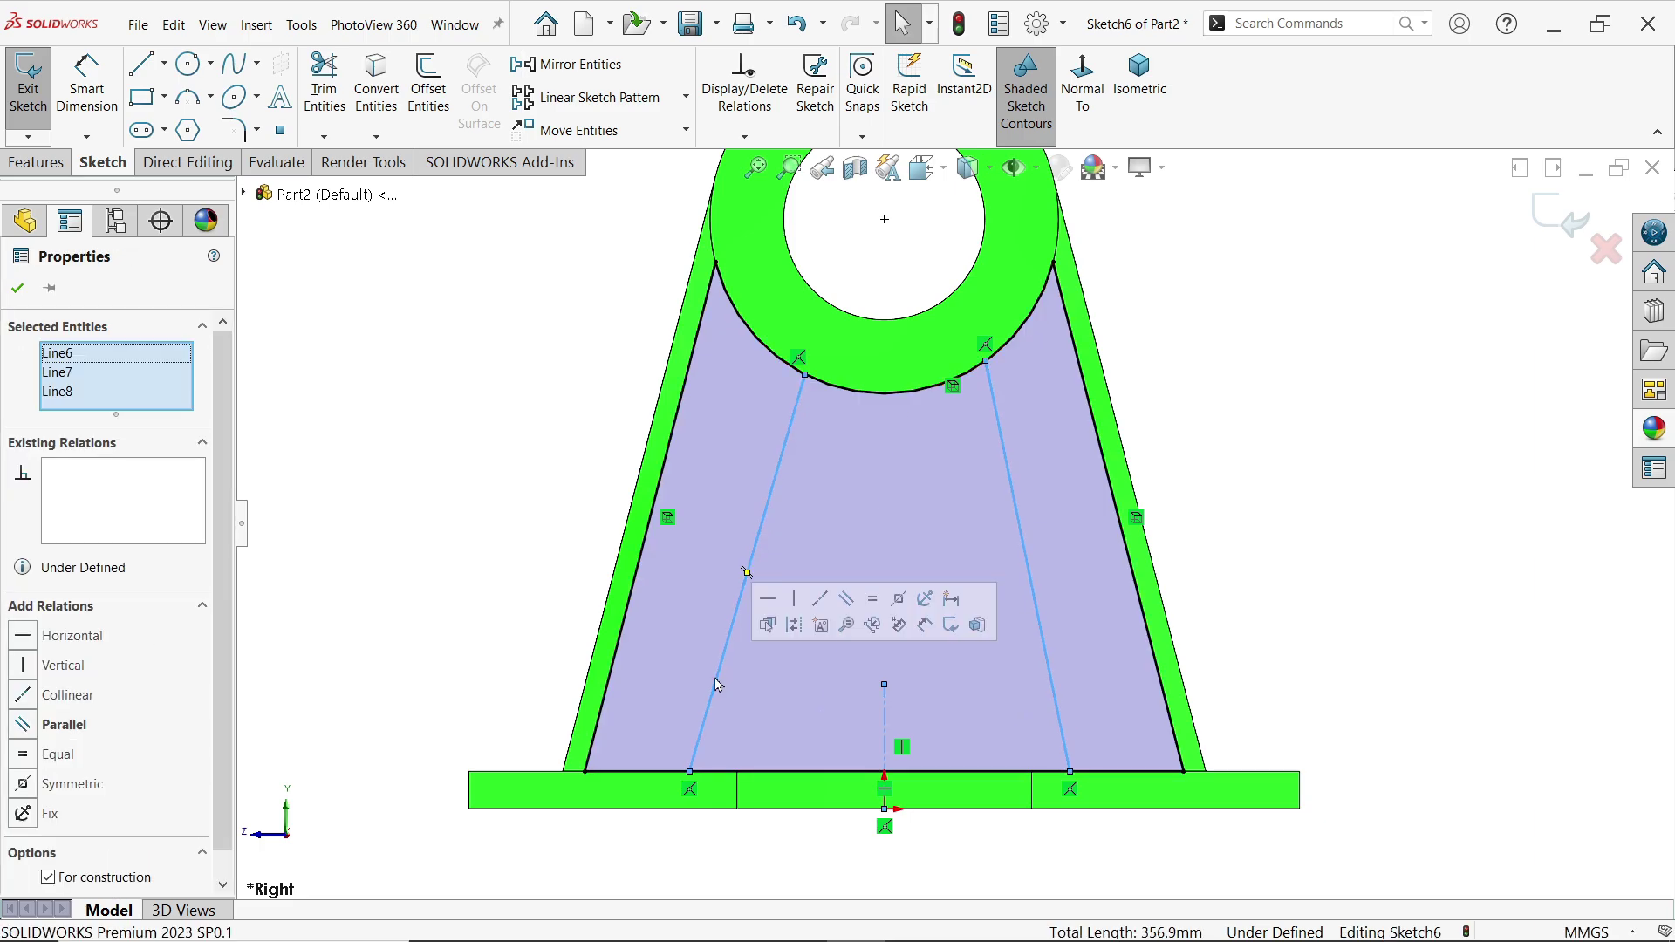
{"action": "left_click", "coordinate": [899, 601]}
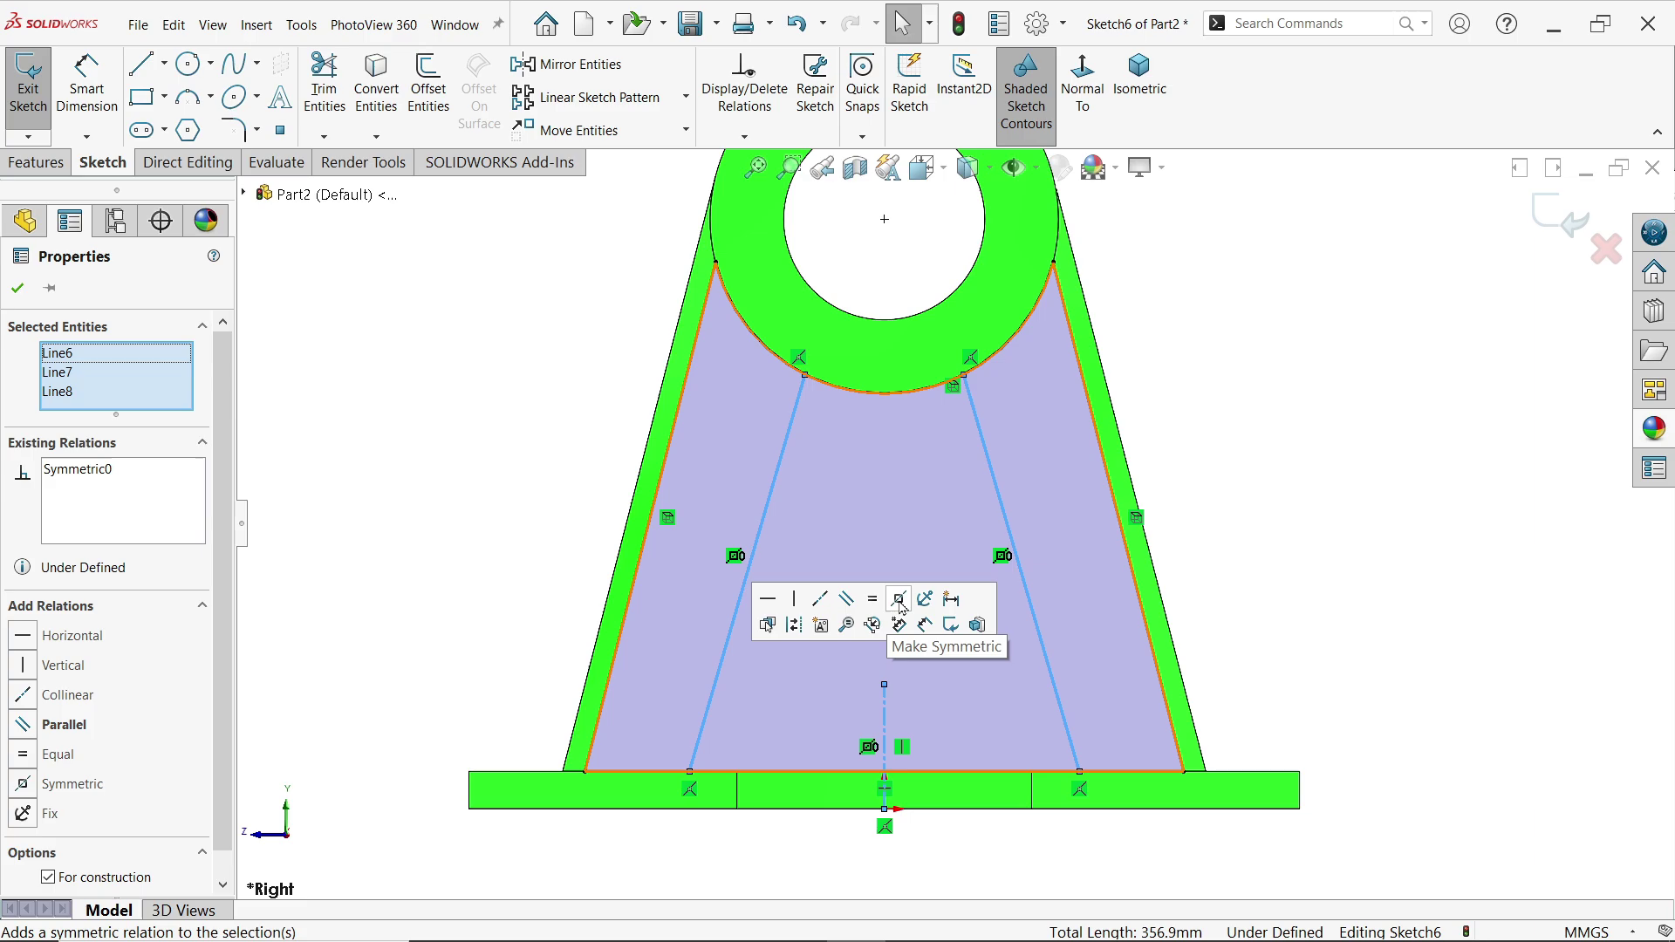
{"action": "left_click", "coordinate": [17, 290]}
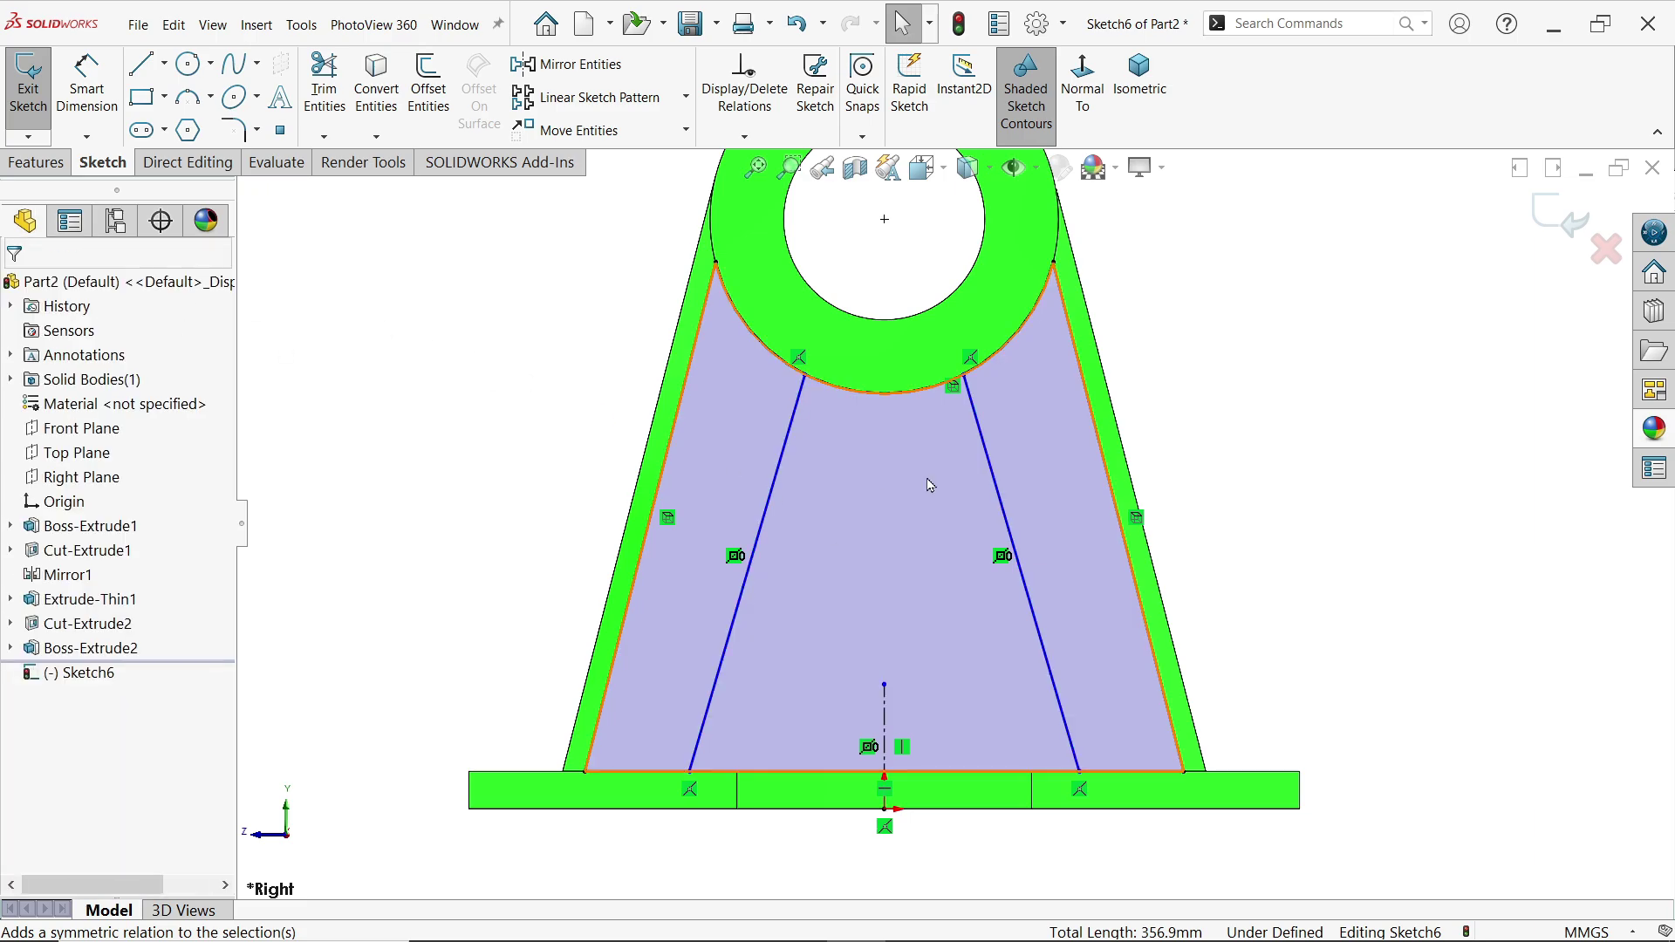
Make the right slanted line parallel to the right sloped edge.
{"action": "left_click", "coordinate": [1137, 593]}
{"action": "left_click", "coordinate": [1036, 616], "text": "ctrl"}
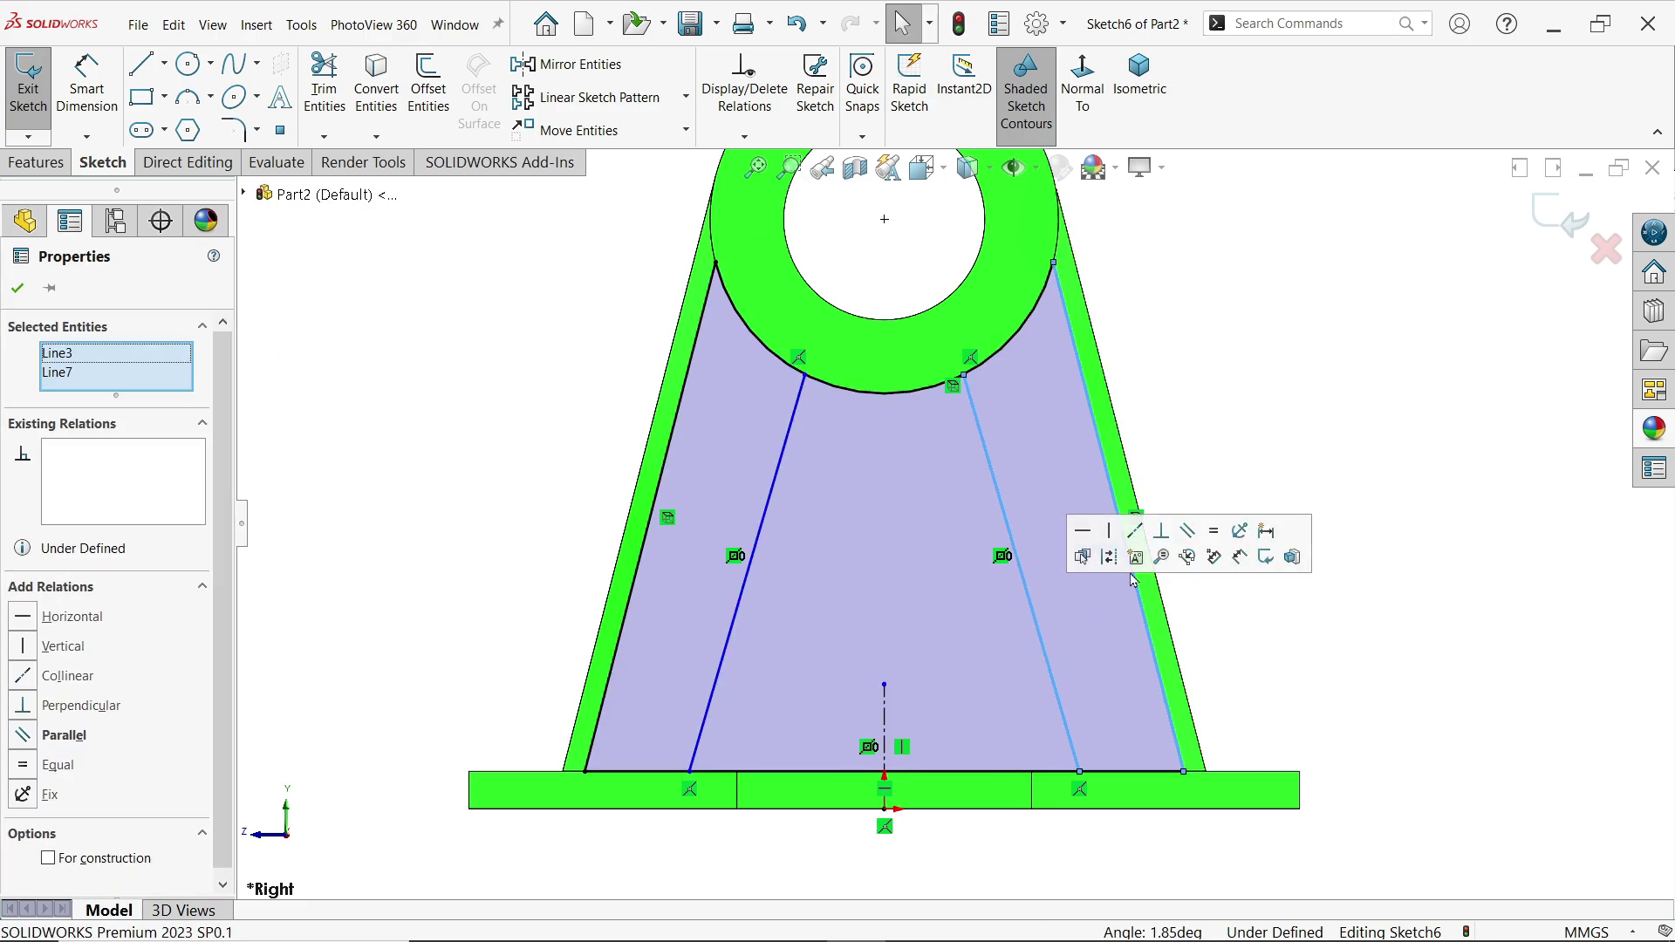
{"action": "left_click", "coordinate": [1191, 544]}
{"action": "left_click", "coordinate": [1284, 404]}
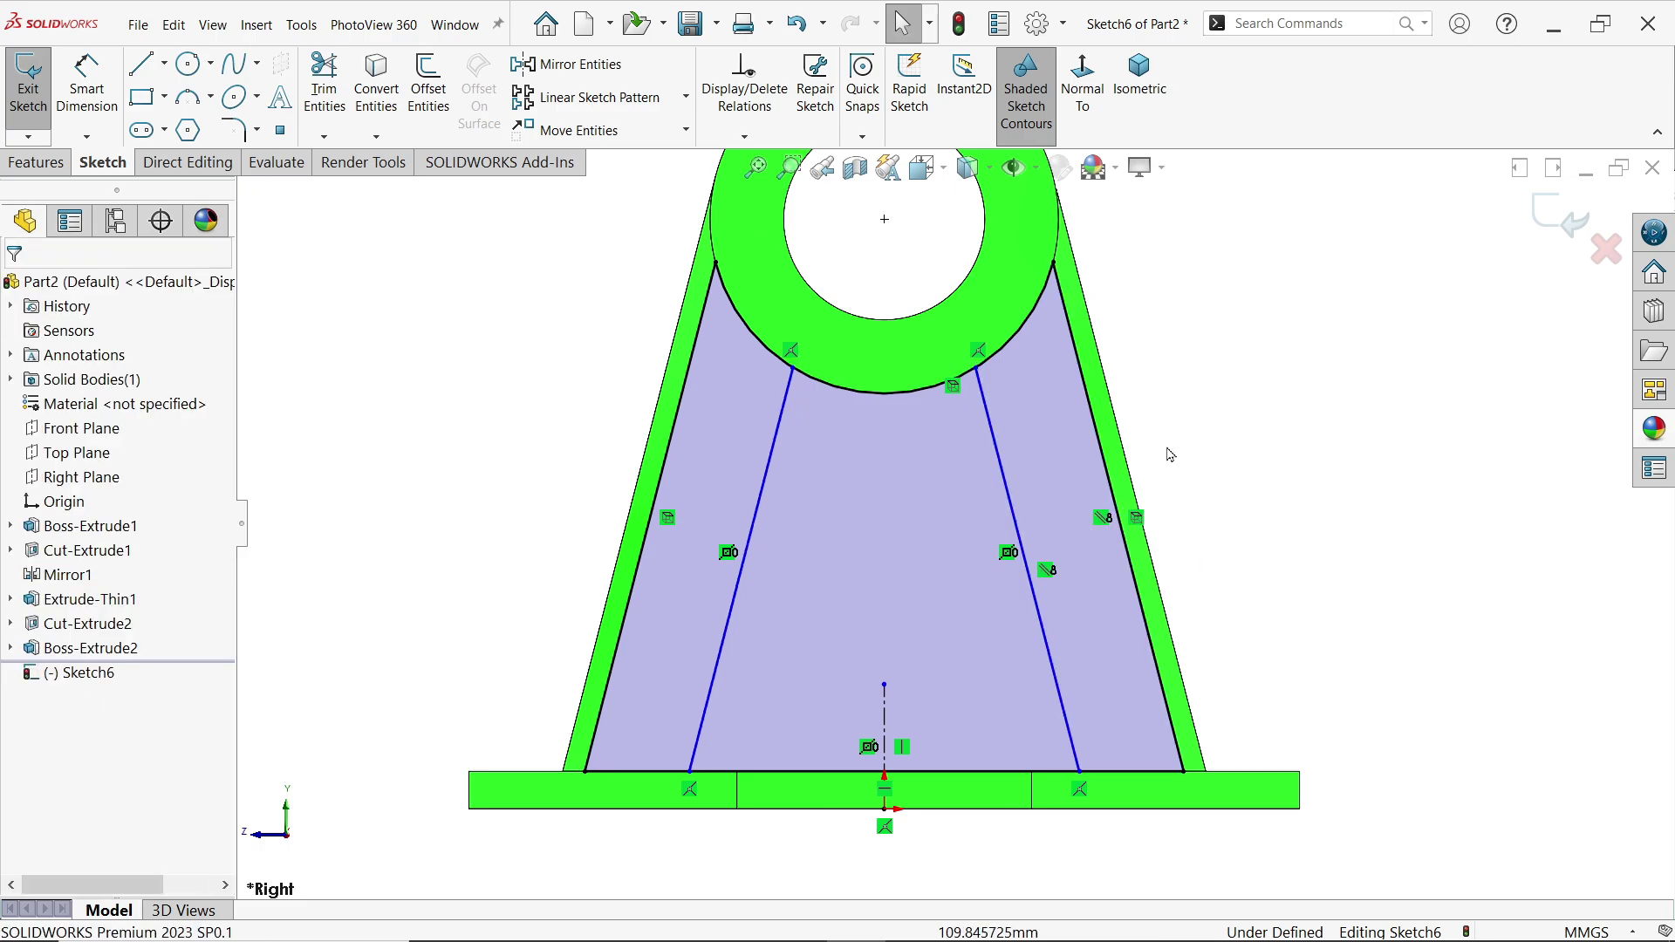
{"action": "left_click", "coordinate": [86, 88]}
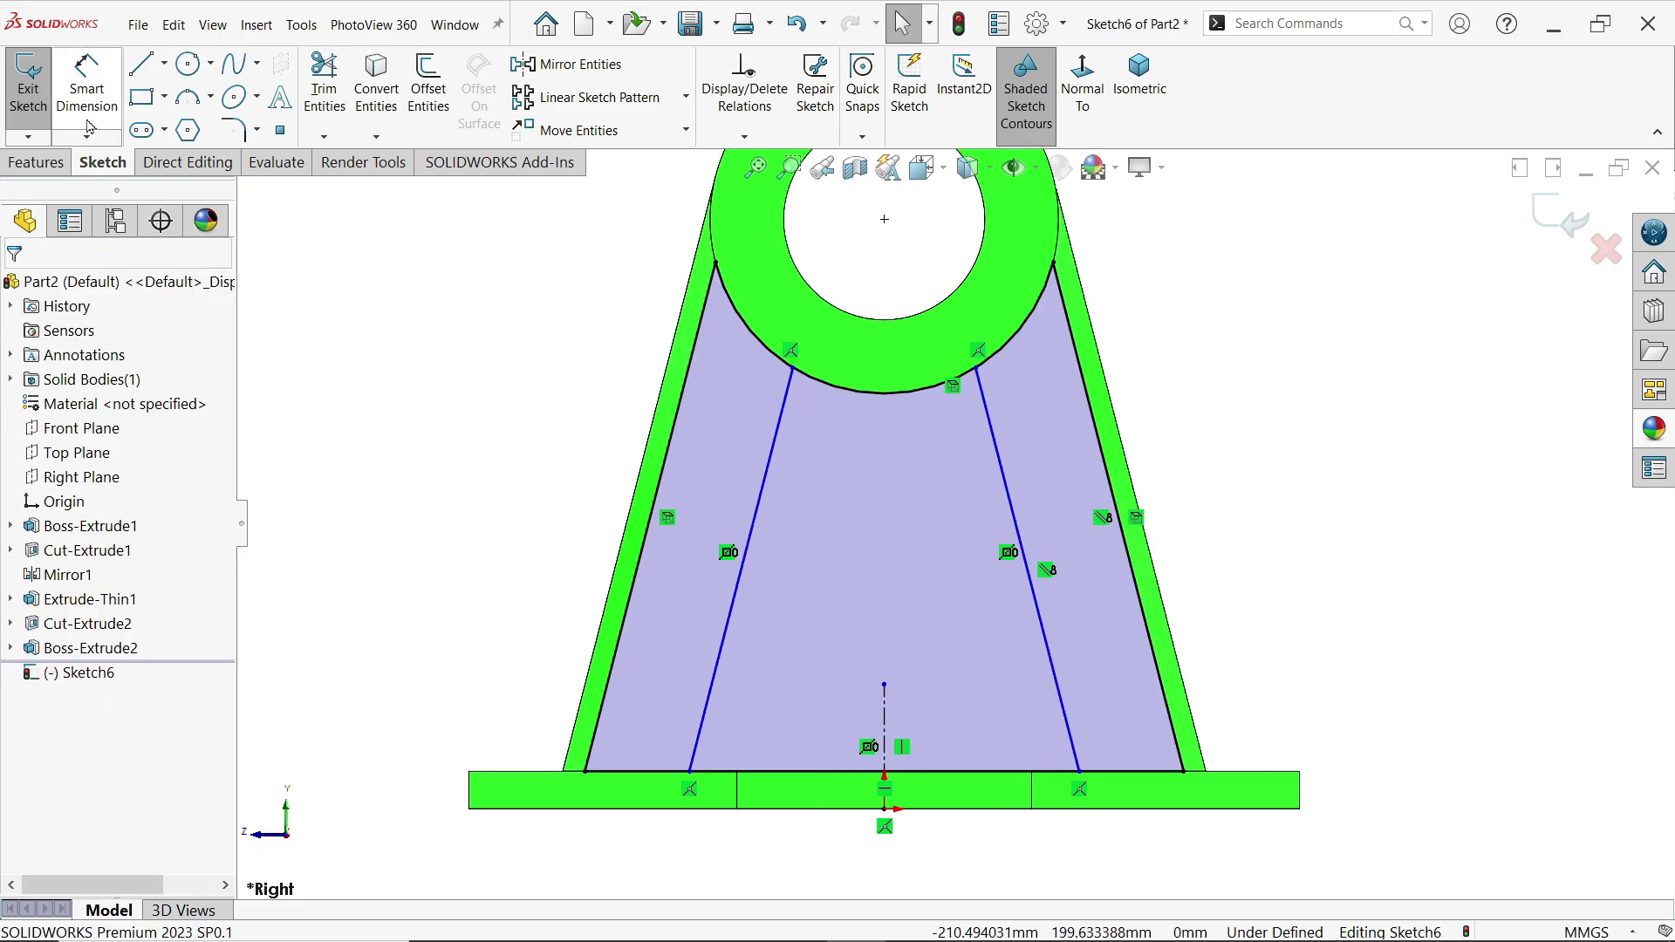
Dimension the right slanted line 25 mm from the right sloped edge.
{"action": "left_click", "coordinate": [1036, 612]}
{"action": "left_click", "coordinate": [1142, 629]}
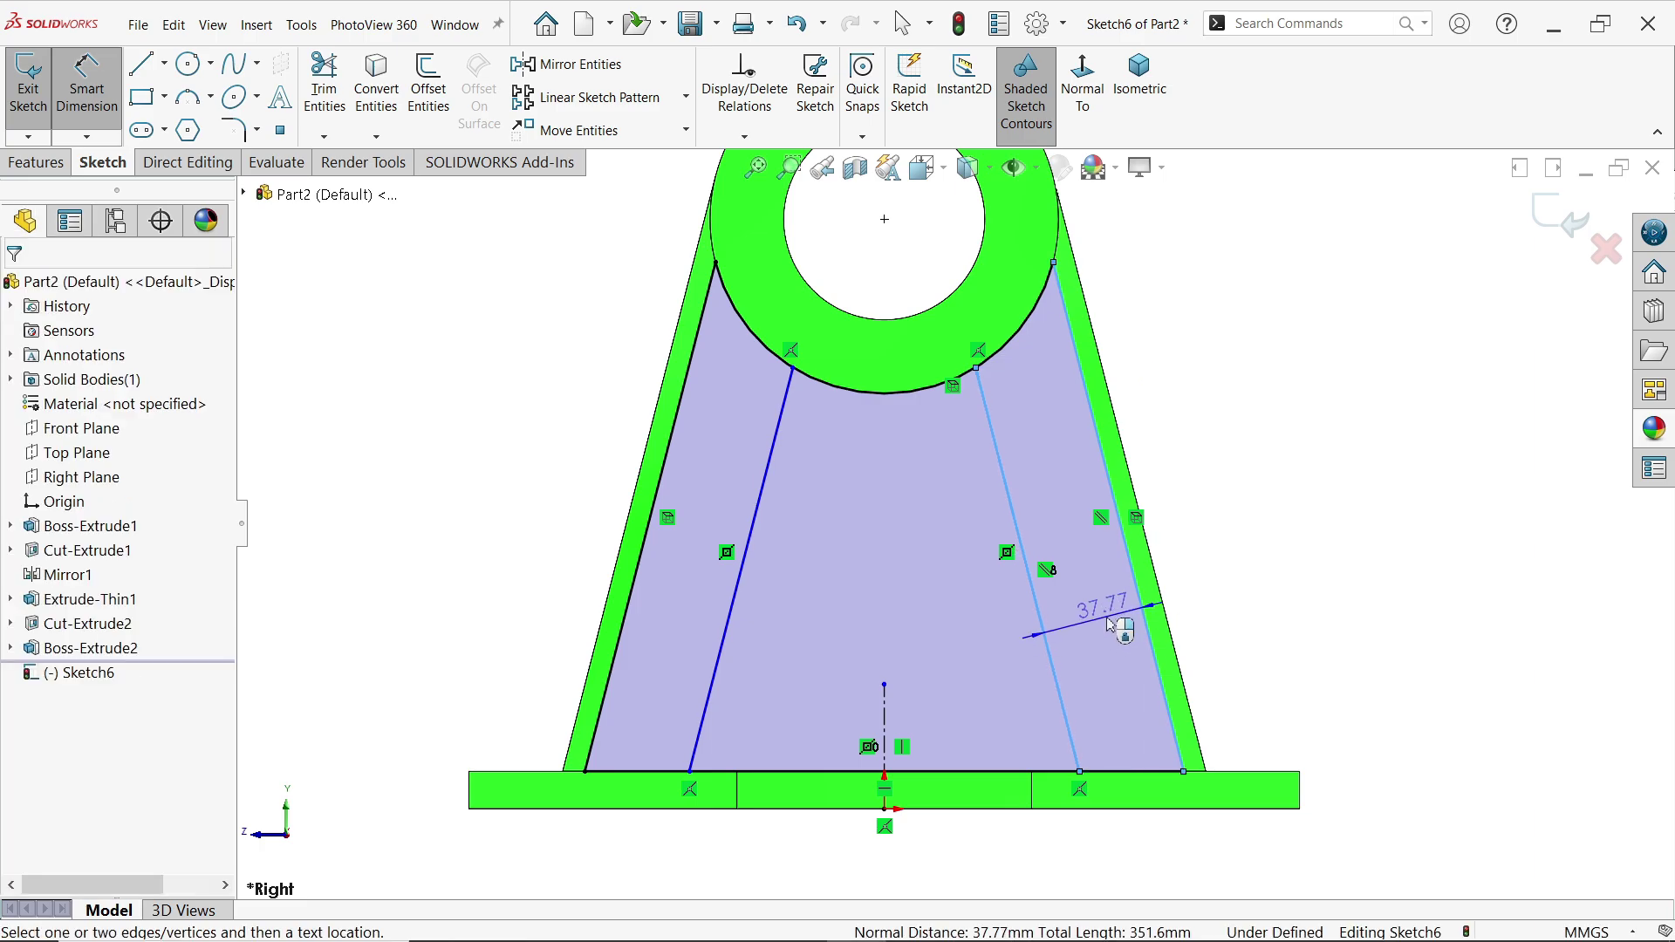
{"action": "left_click", "coordinate": [1110, 624]}
{"action": "left_click", "coordinate": [1000, 581]}
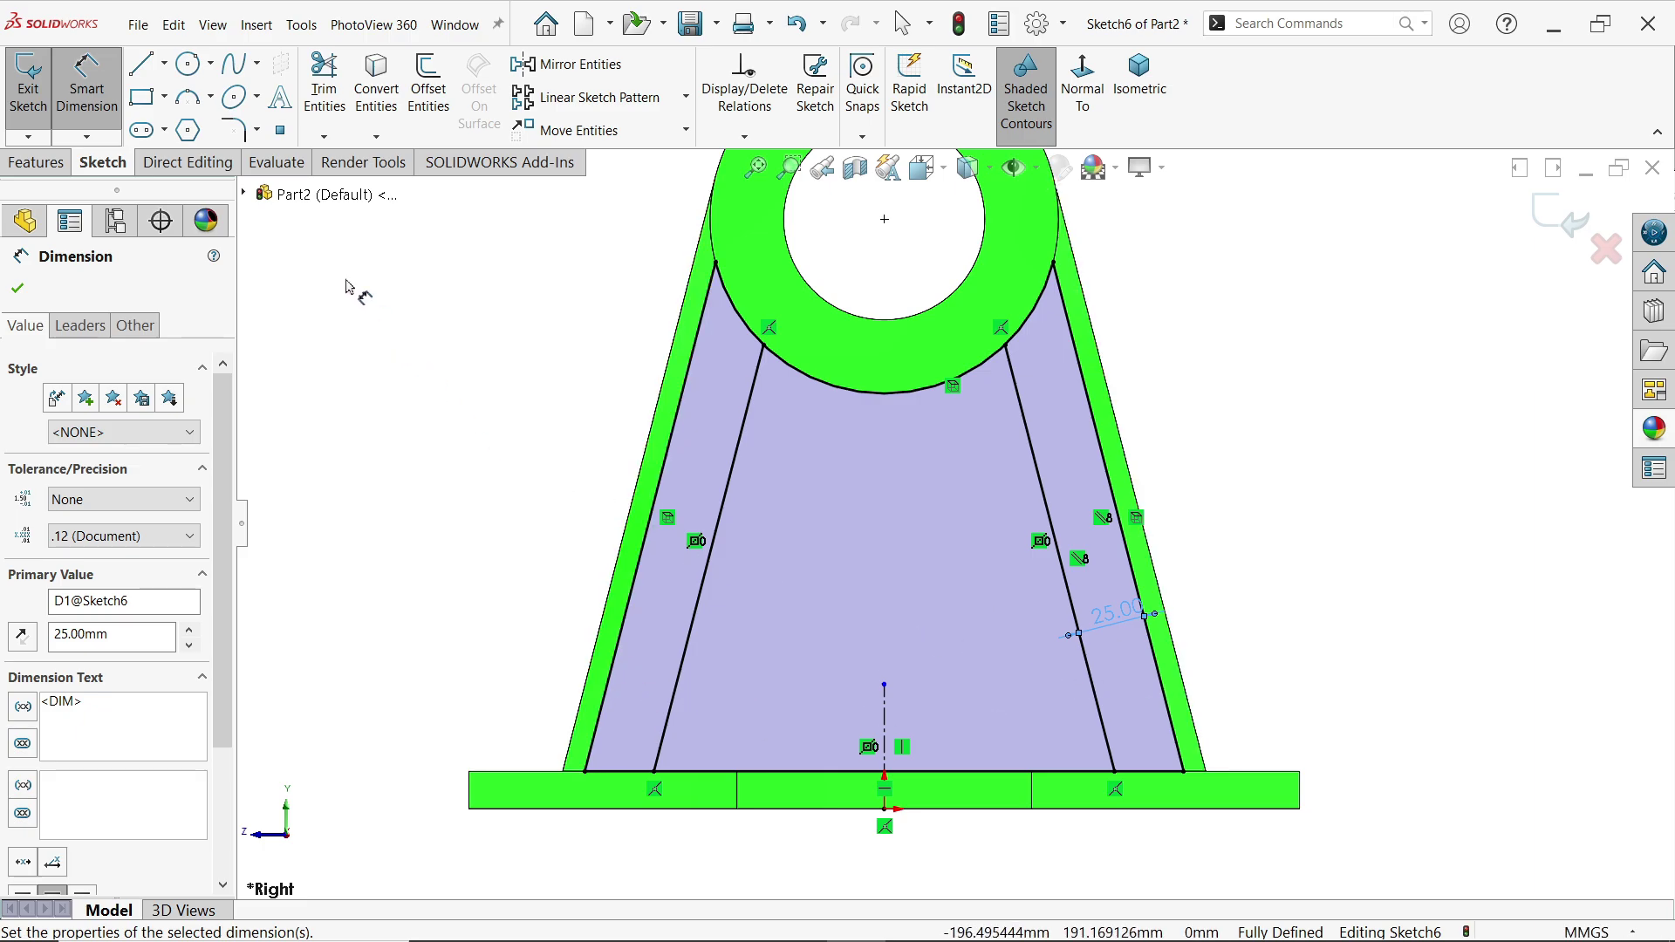
Draw a horizontal line joining the two slanted lines.
{"action": "left_click", "coordinate": [142, 65]}
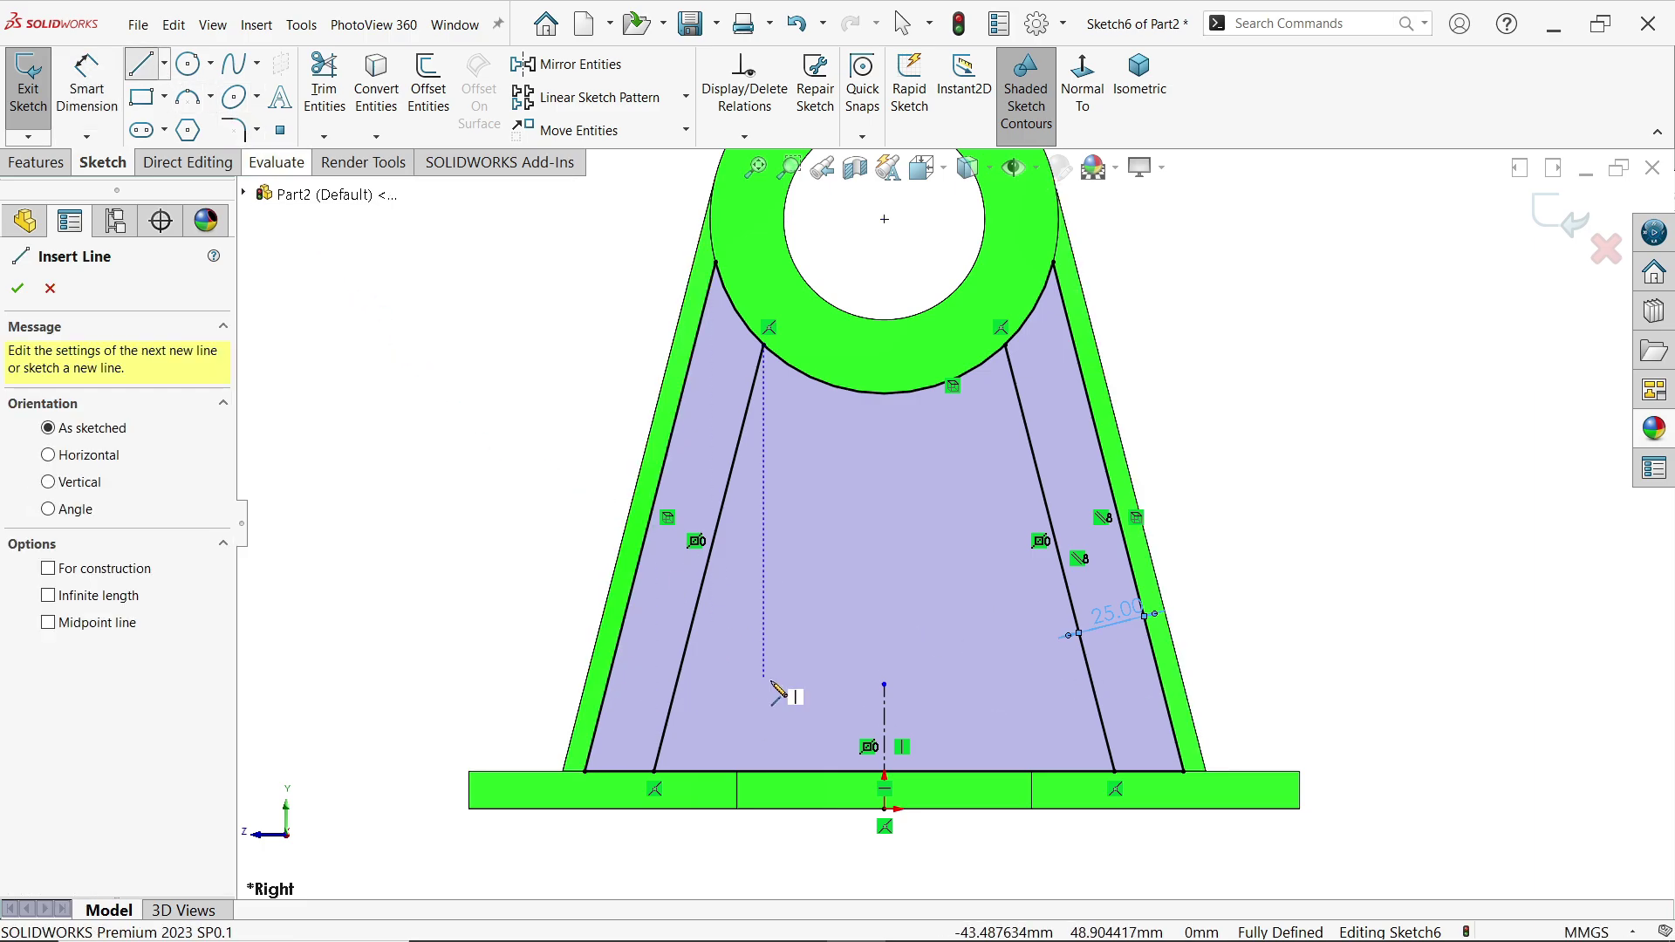
{"action": "left_click", "coordinate": [699, 692]}
{"action": "left_click", "coordinate": [679, 677]}
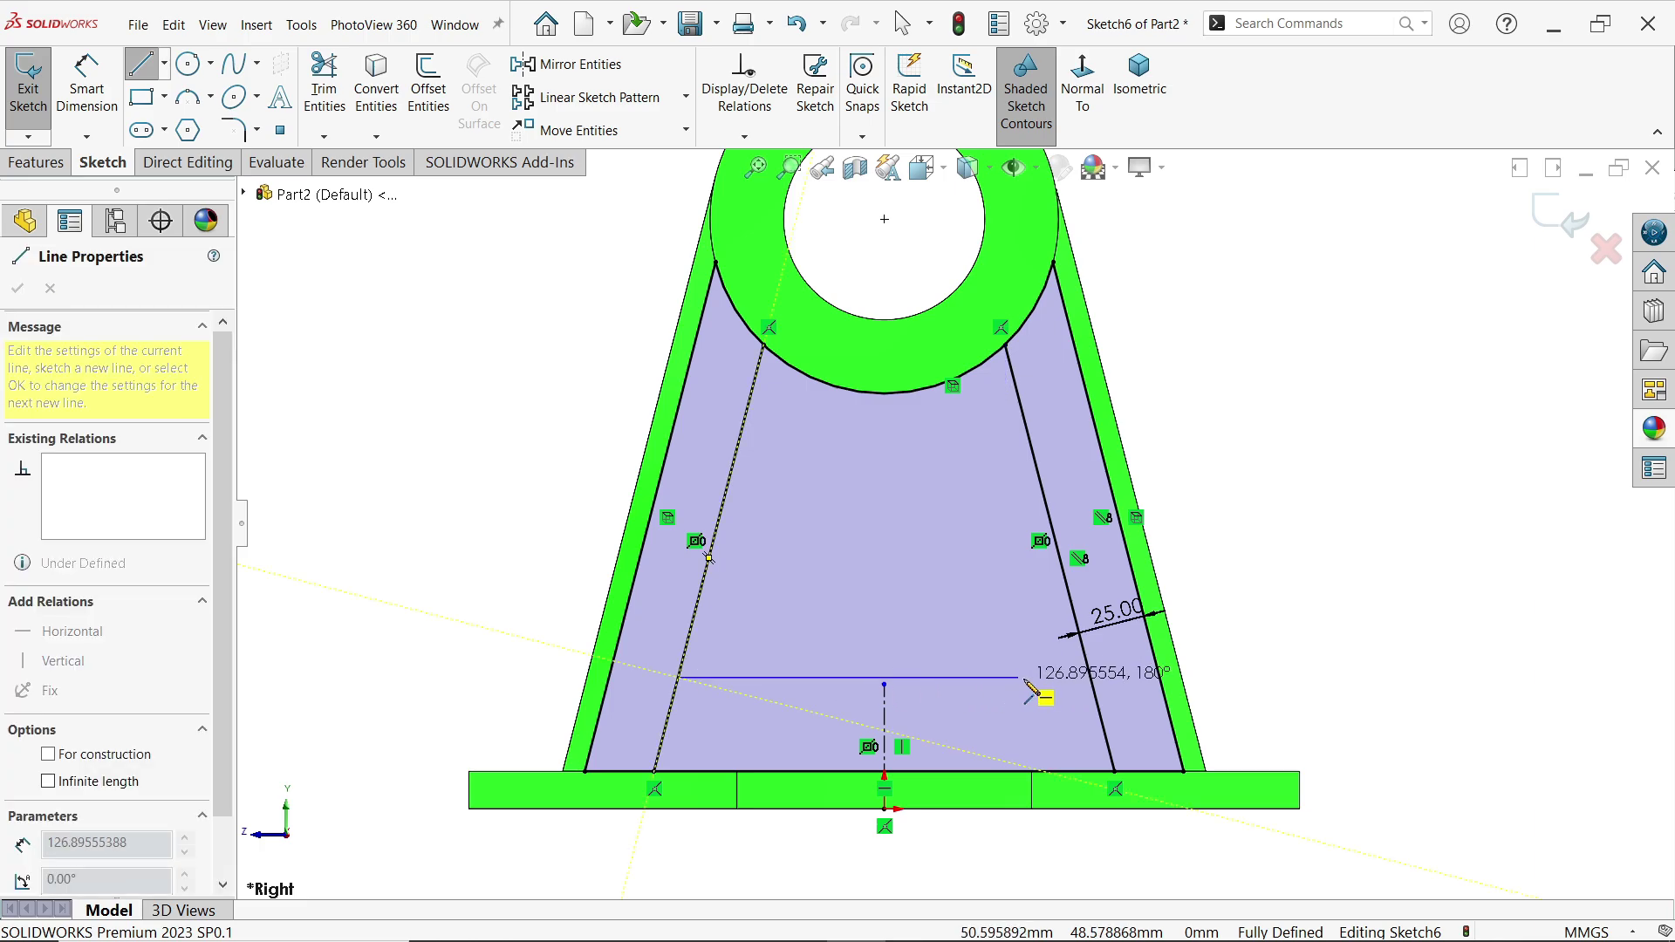
{"action": "left_click", "coordinate": [1091, 677]}
{"action": "right_click", "coordinate": [1306, 610]}
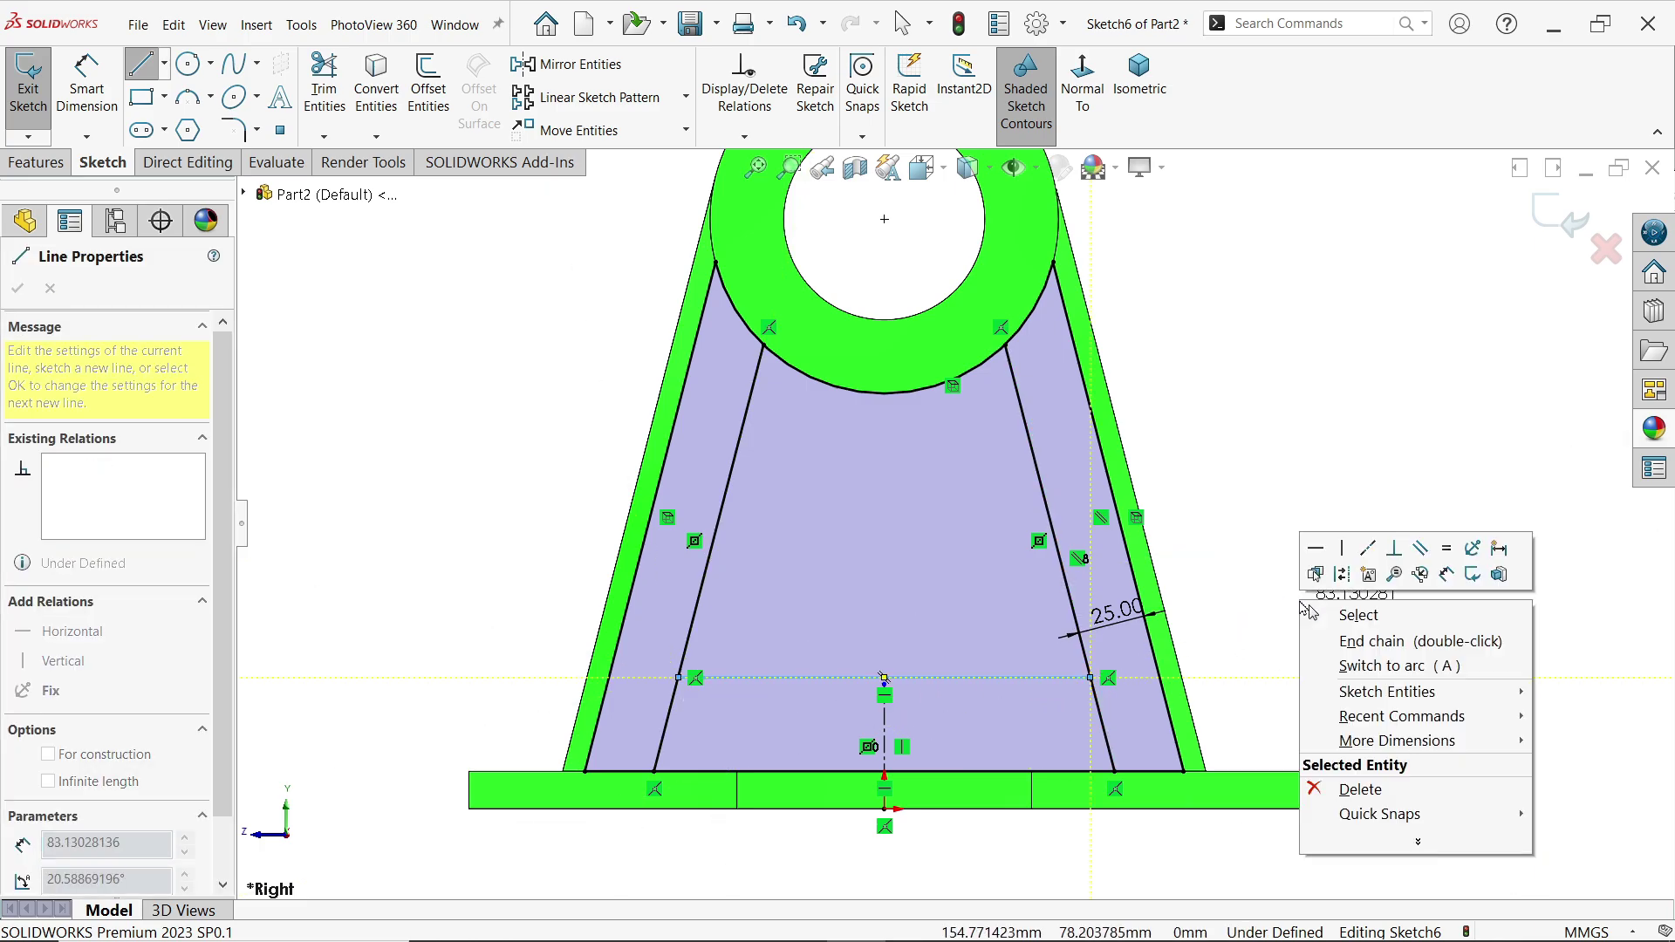
{"action": "left_click", "coordinate": [1350, 615]}
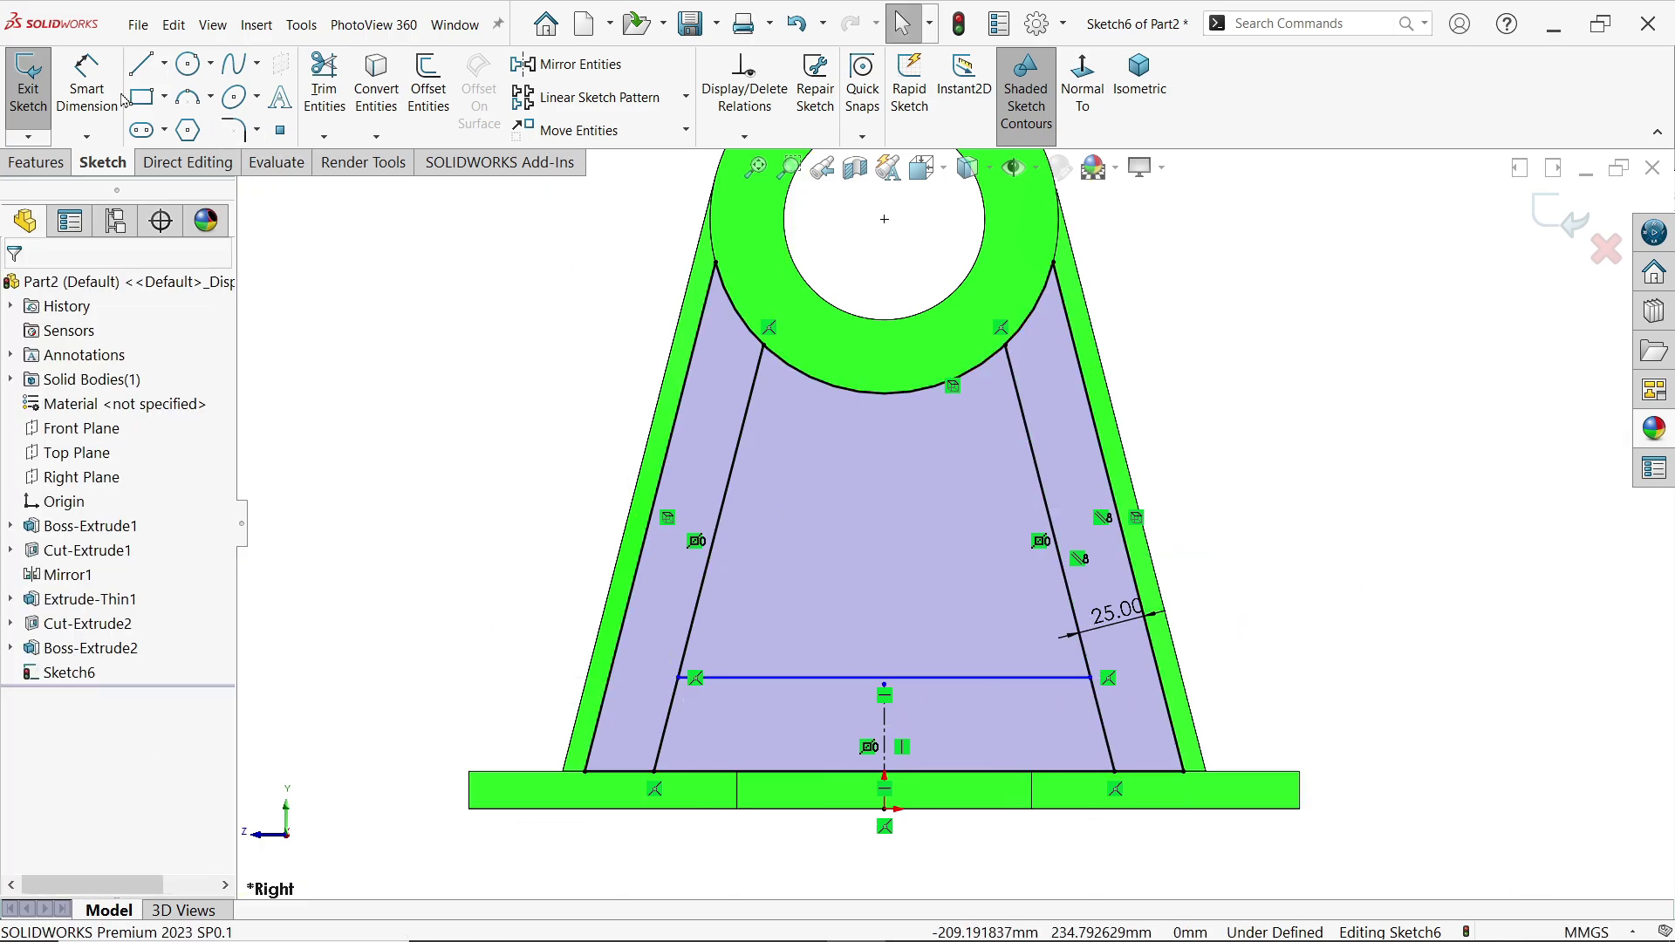
Dimension the horizontal line 18 mm above the base edge.
{"action": "left_click", "coordinate": [92, 88]}
{"action": "left_click", "coordinate": [964, 678]}
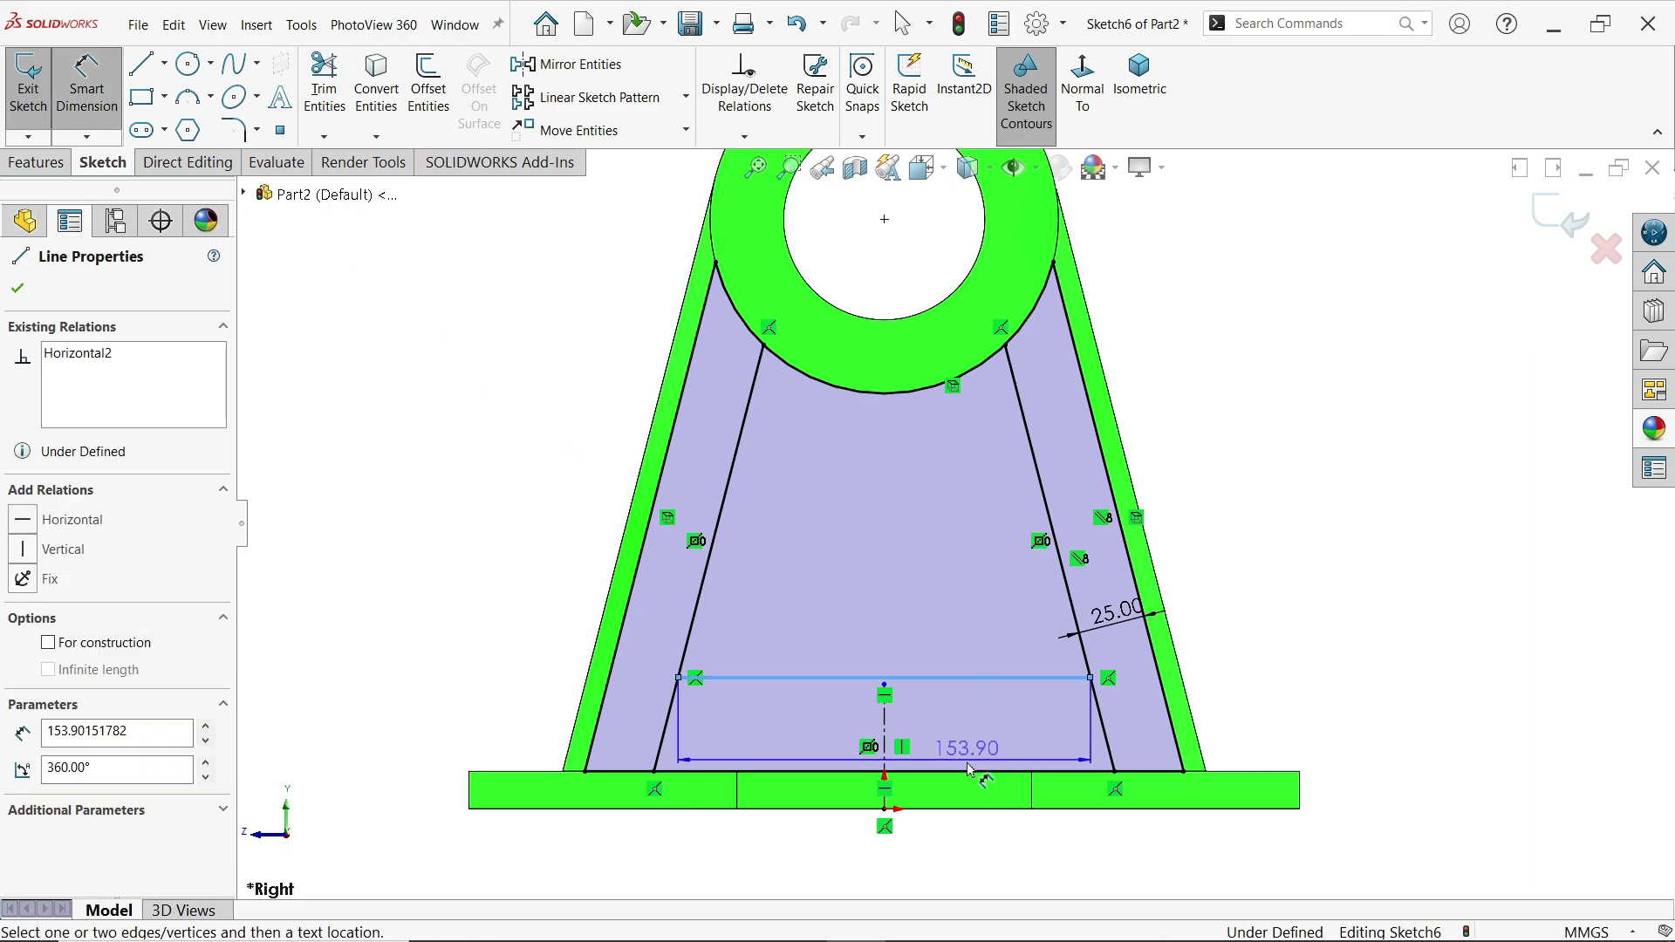
{"action": "left_click", "coordinate": [966, 771]}
{"action": "left_click", "coordinate": [962, 741]}
{"action": "type", "text": "1"}
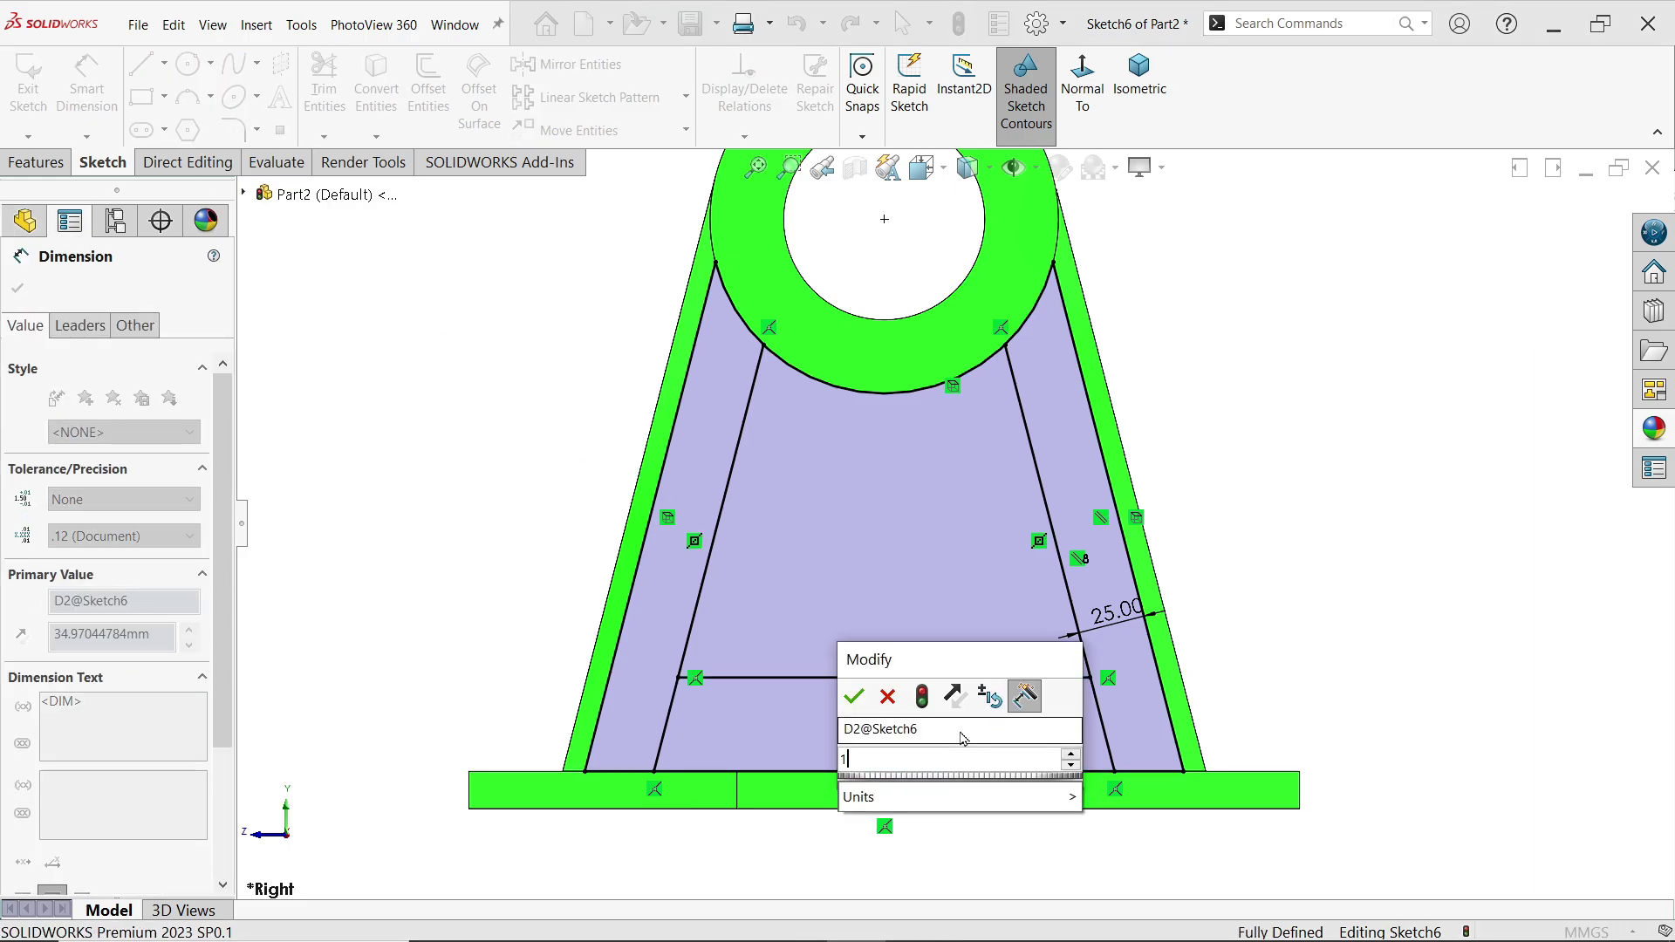
{"action": "type", "text": "8"}
{"action": "left_click", "coordinate": [855, 696]}
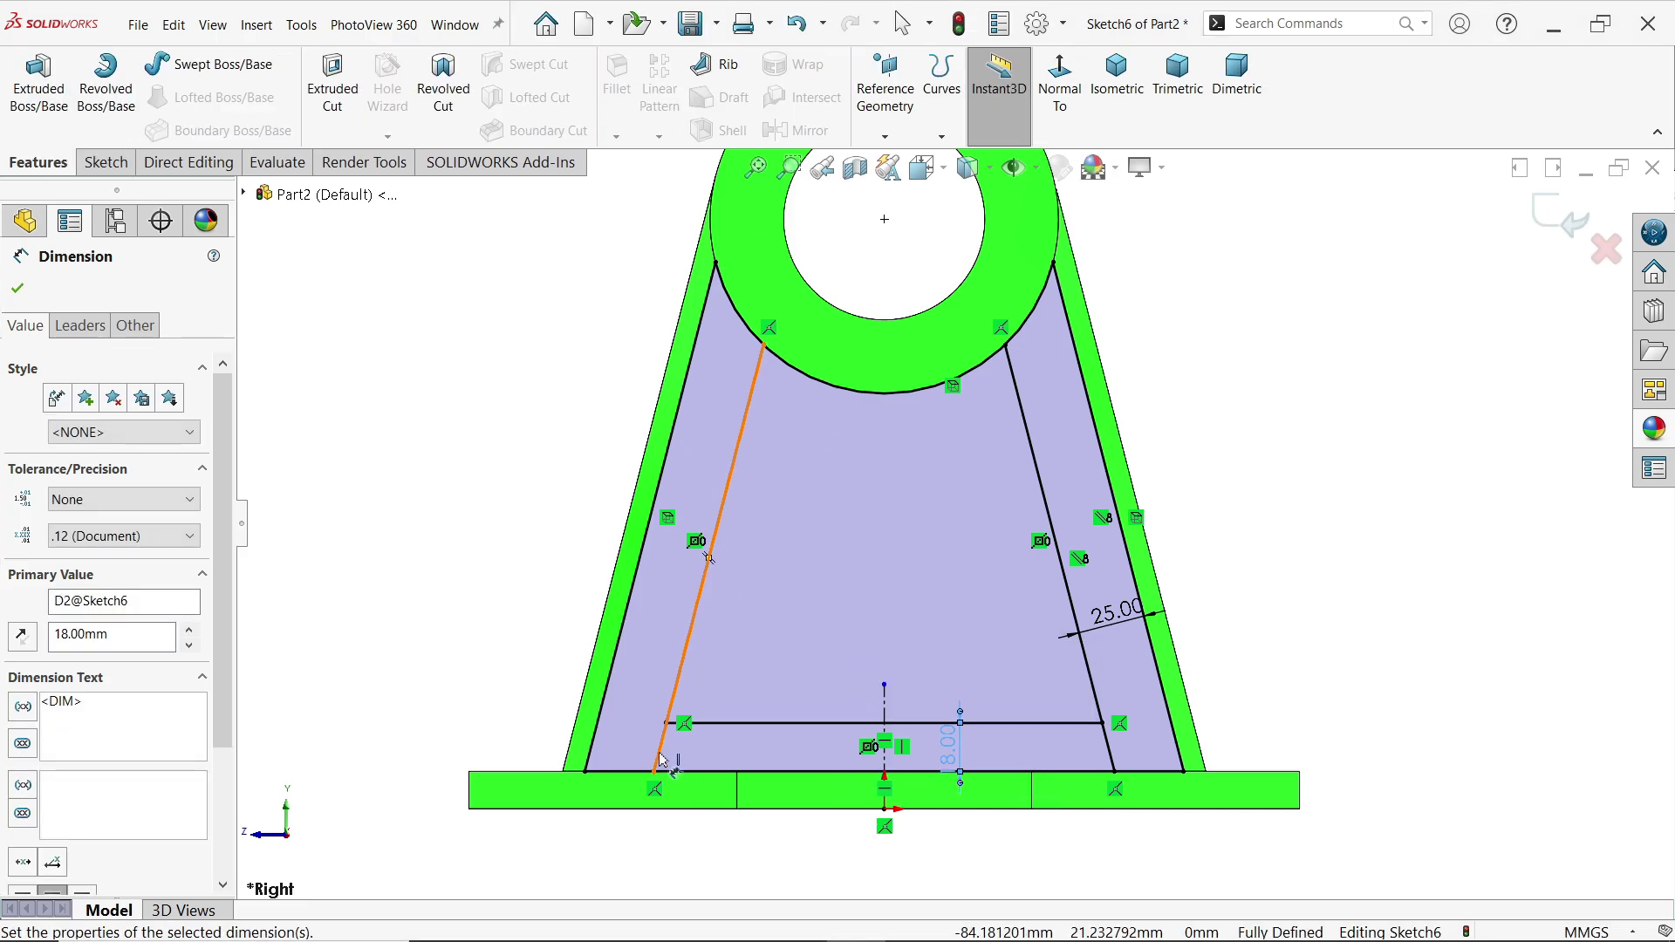
Trim the slanted lines' stubs below the horizontal line to close the trapezoid.
{"action": "left_click", "coordinate": [105, 162]}
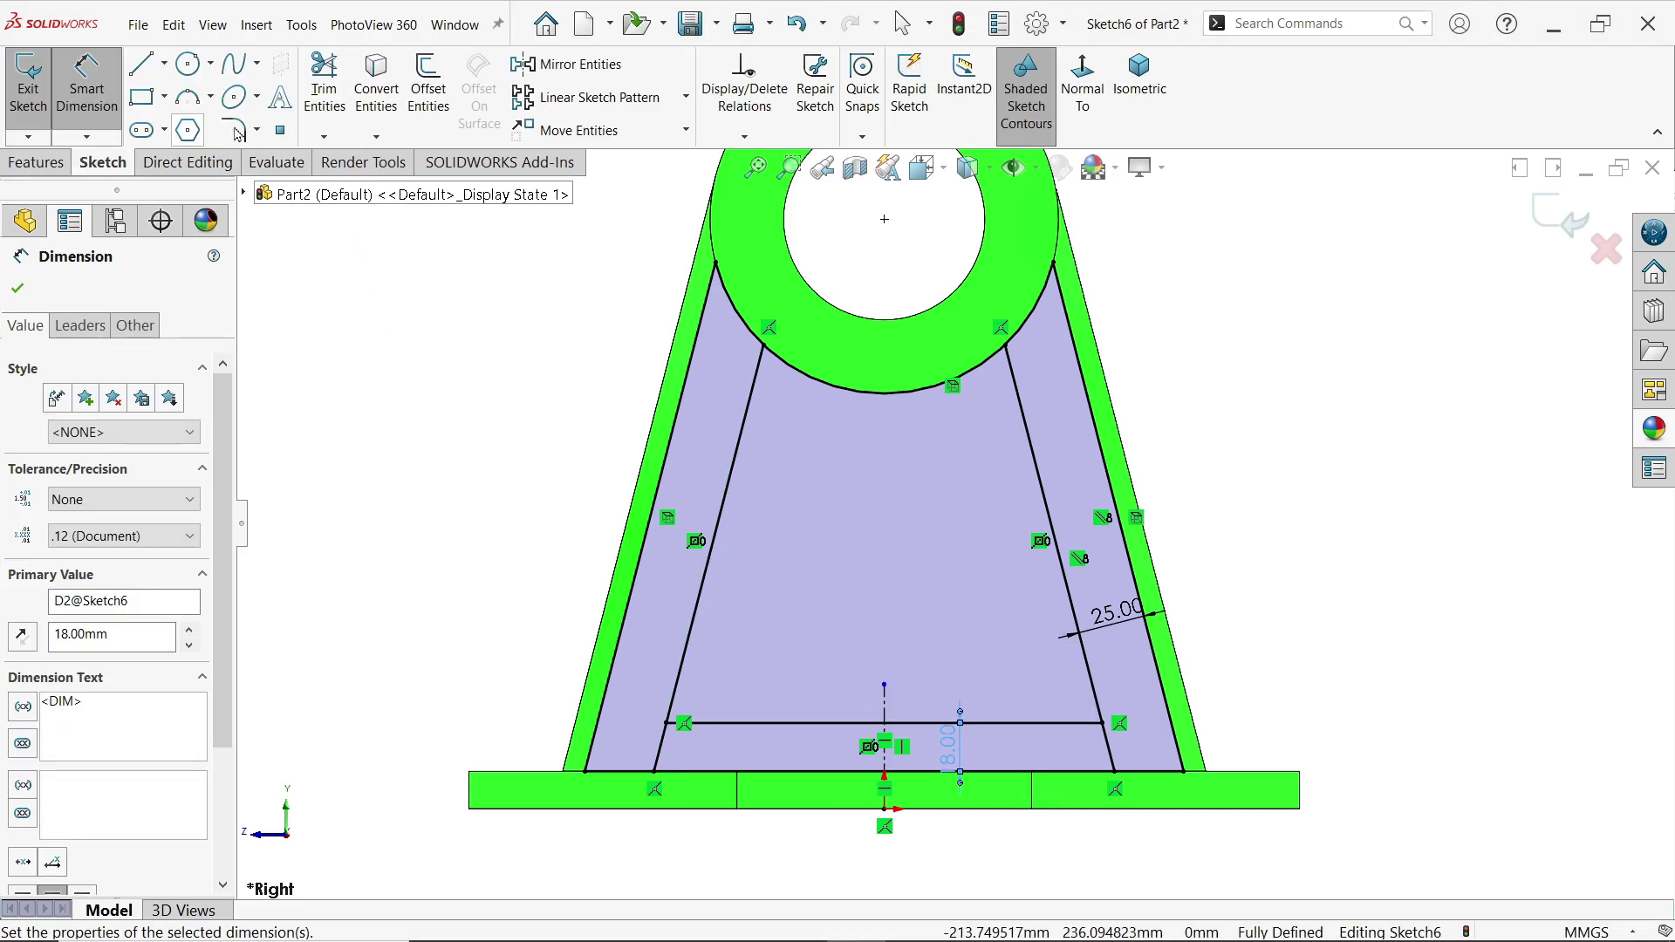
{"action": "left_click", "coordinate": [324, 85]}
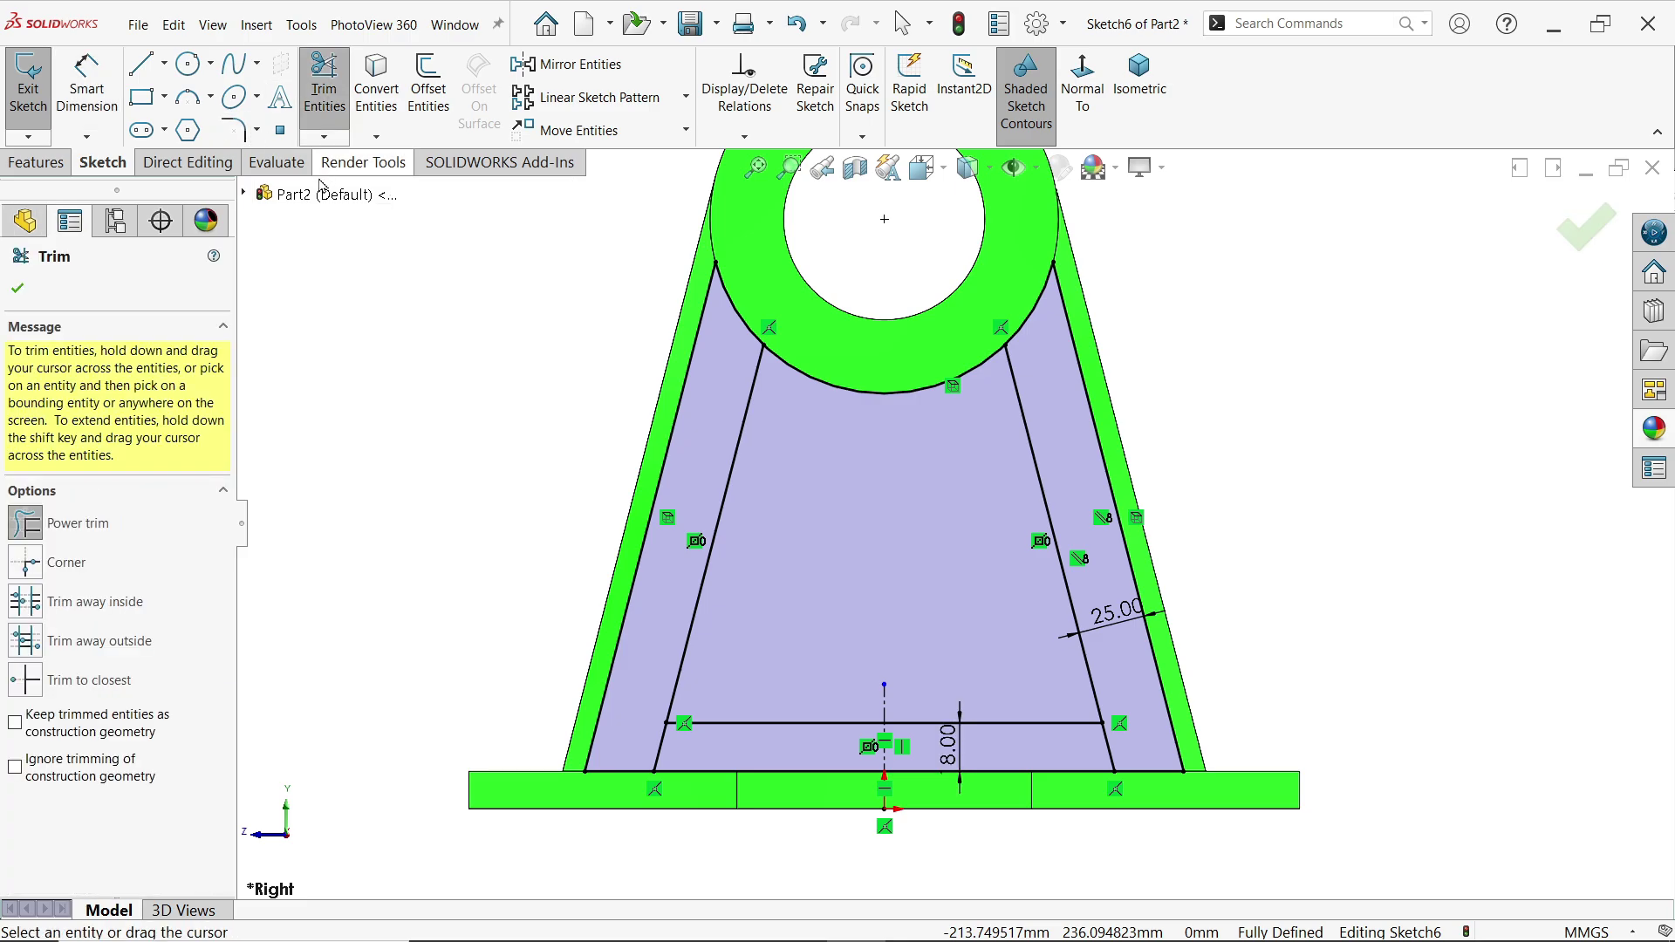
{"action": "left_click", "coordinate": [77, 689]}
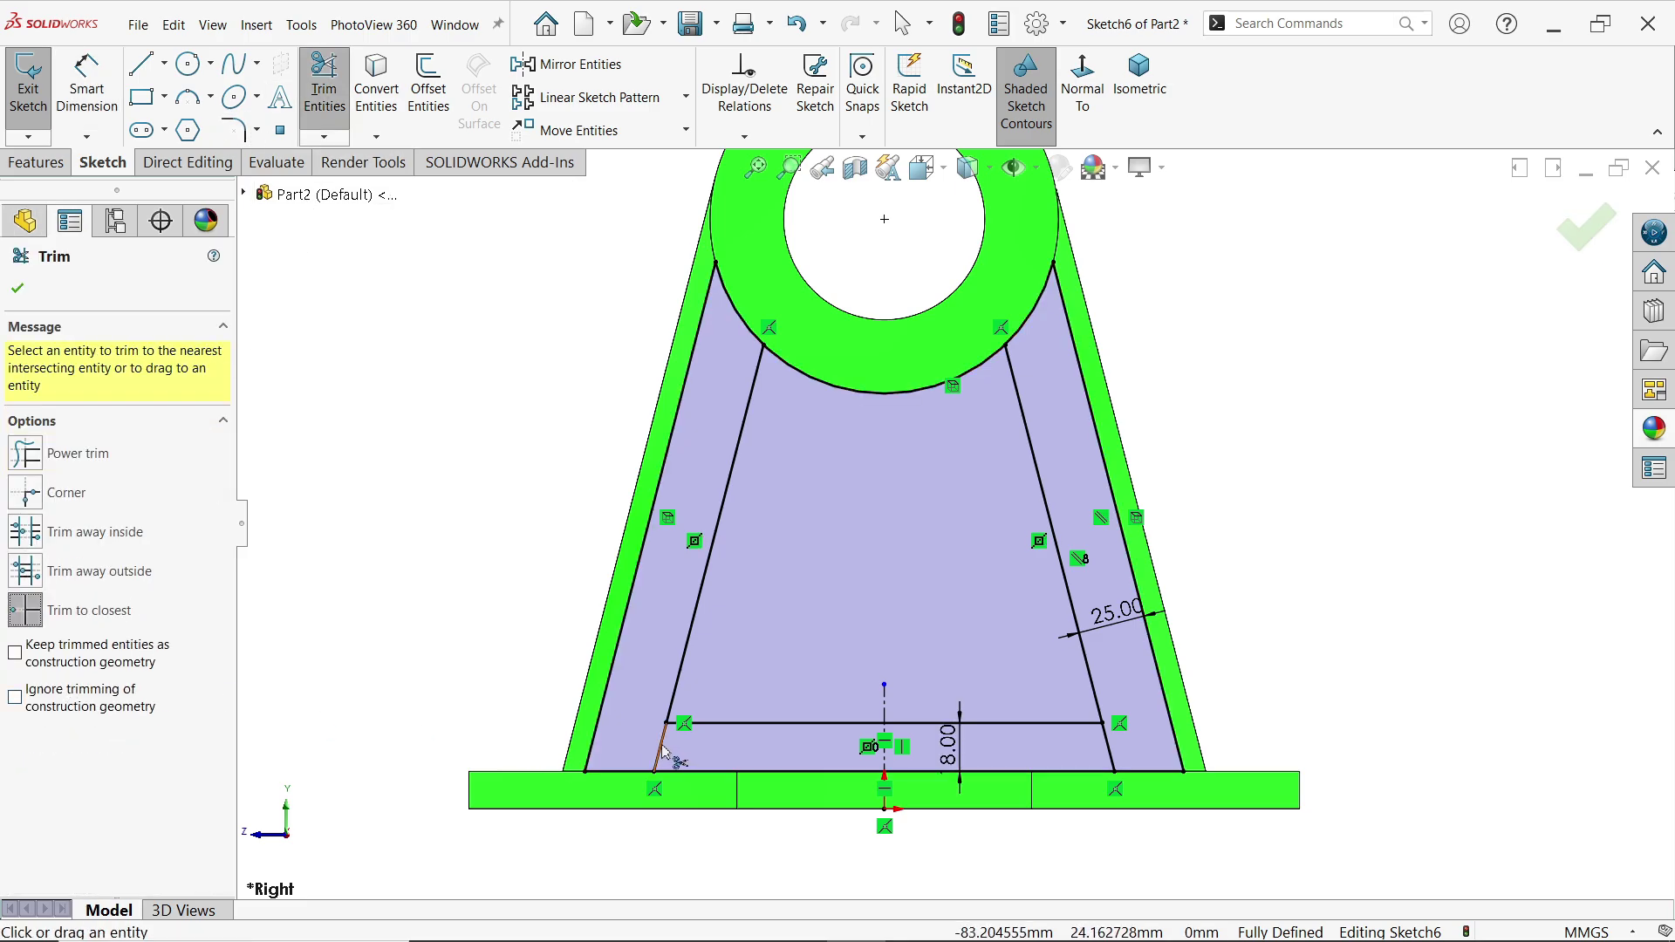
{"action": "left_click", "coordinate": [660, 748]}
{"action": "left_click", "coordinate": [1112, 762]}
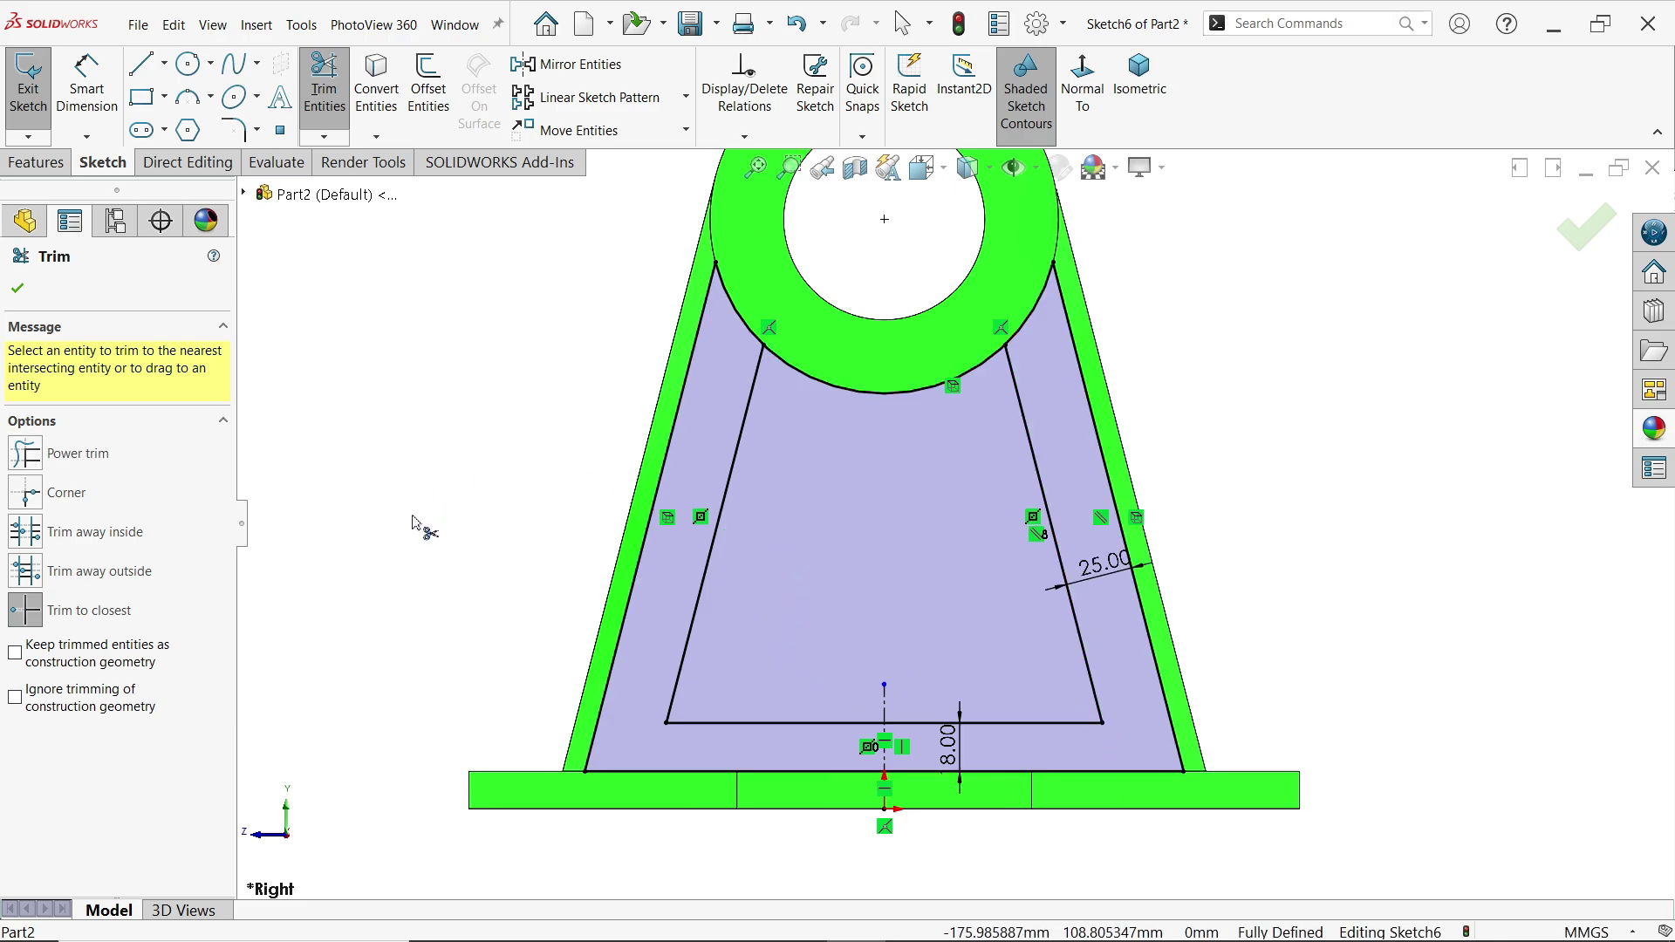
Extrude both Sketch6 strip regions 6 mm about the mid-plane to create Boss-Extrude3.
{"action": "left_click", "coordinate": [18, 289]}
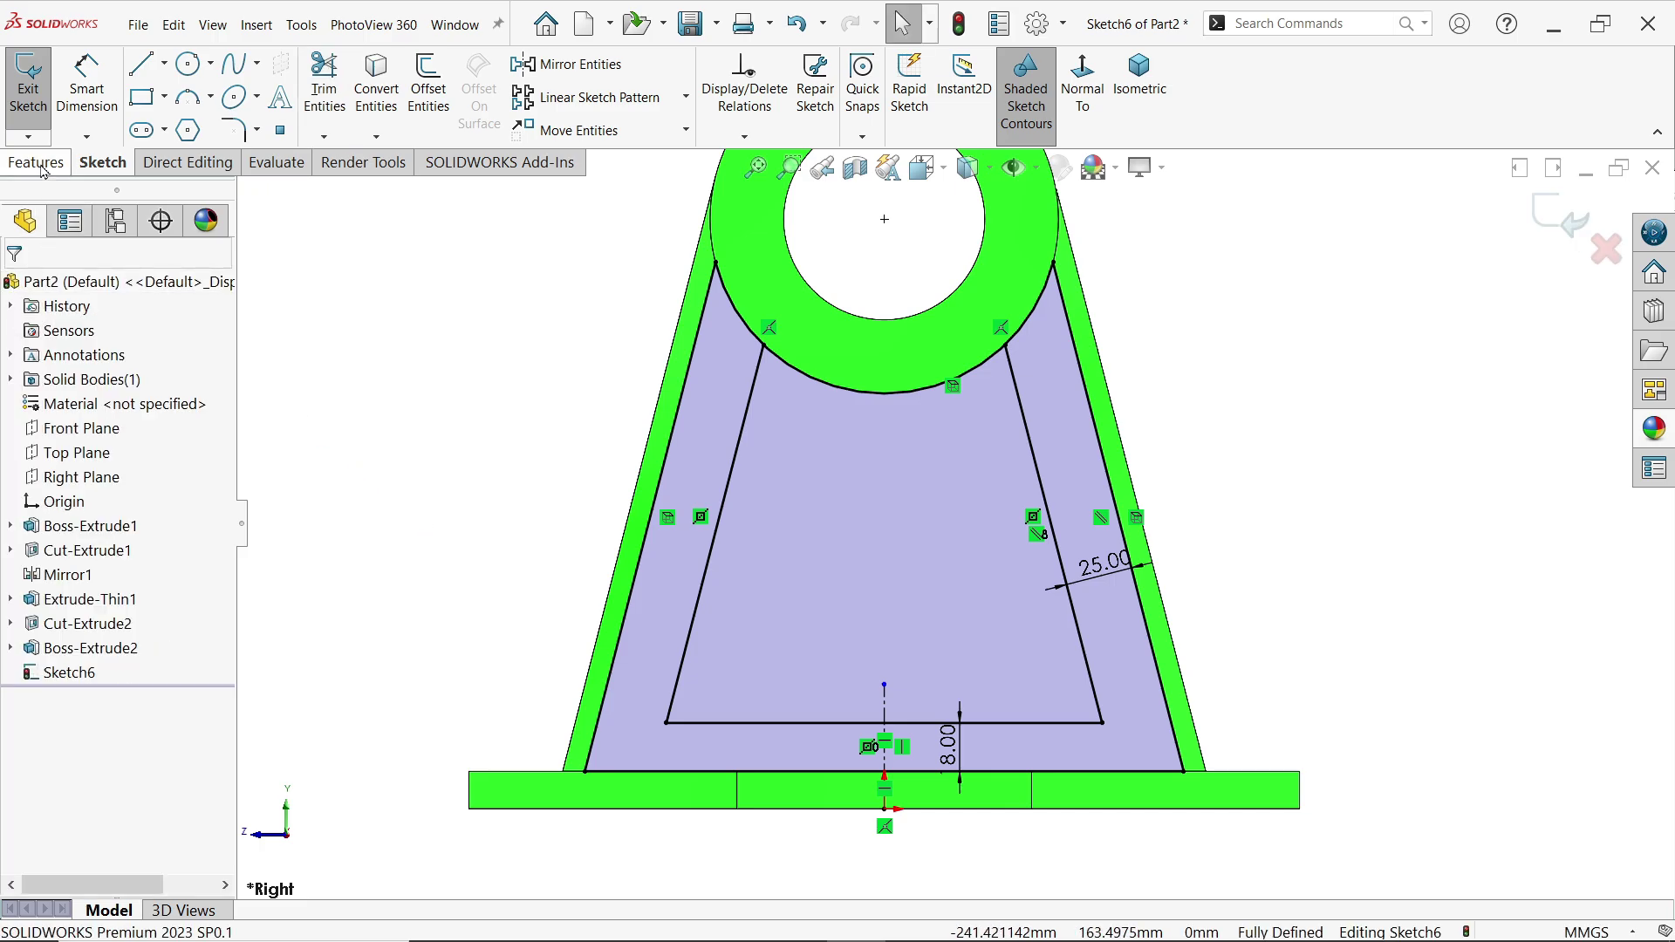
{"action": "left_click", "coordinate": [36, 162]}
{"action": "left_click", "coordinate": [37, 95]}
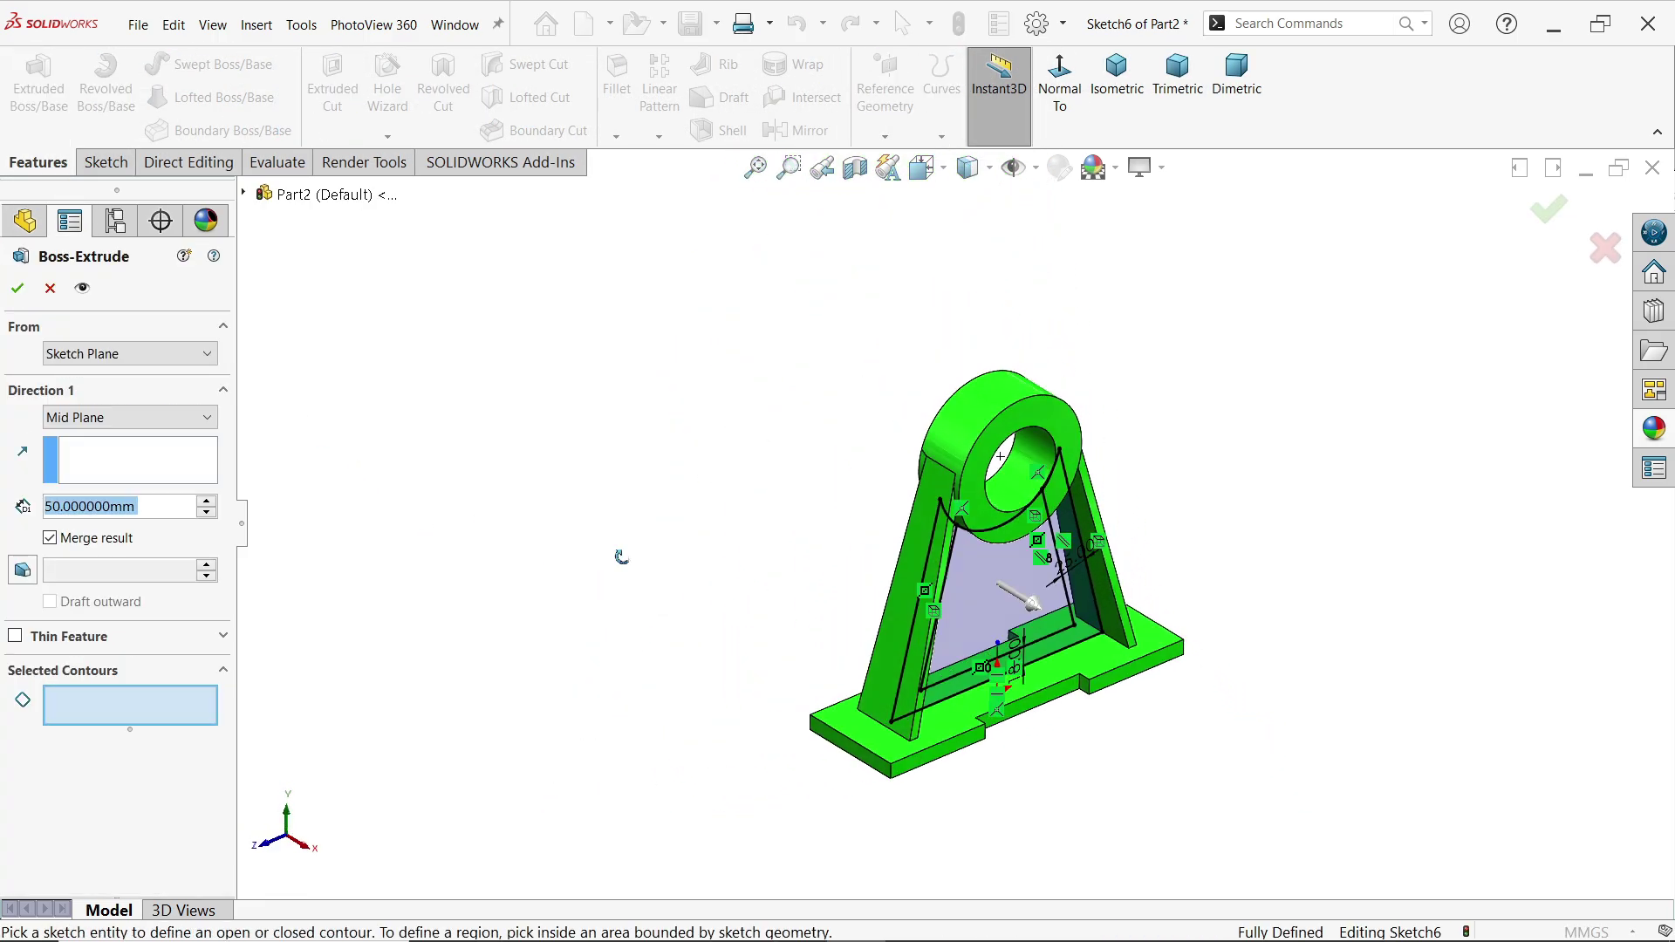
{"action": "scroll", "coordinate": [1247, 563], "scroll_direction": "down", "scroll_amount": 3}
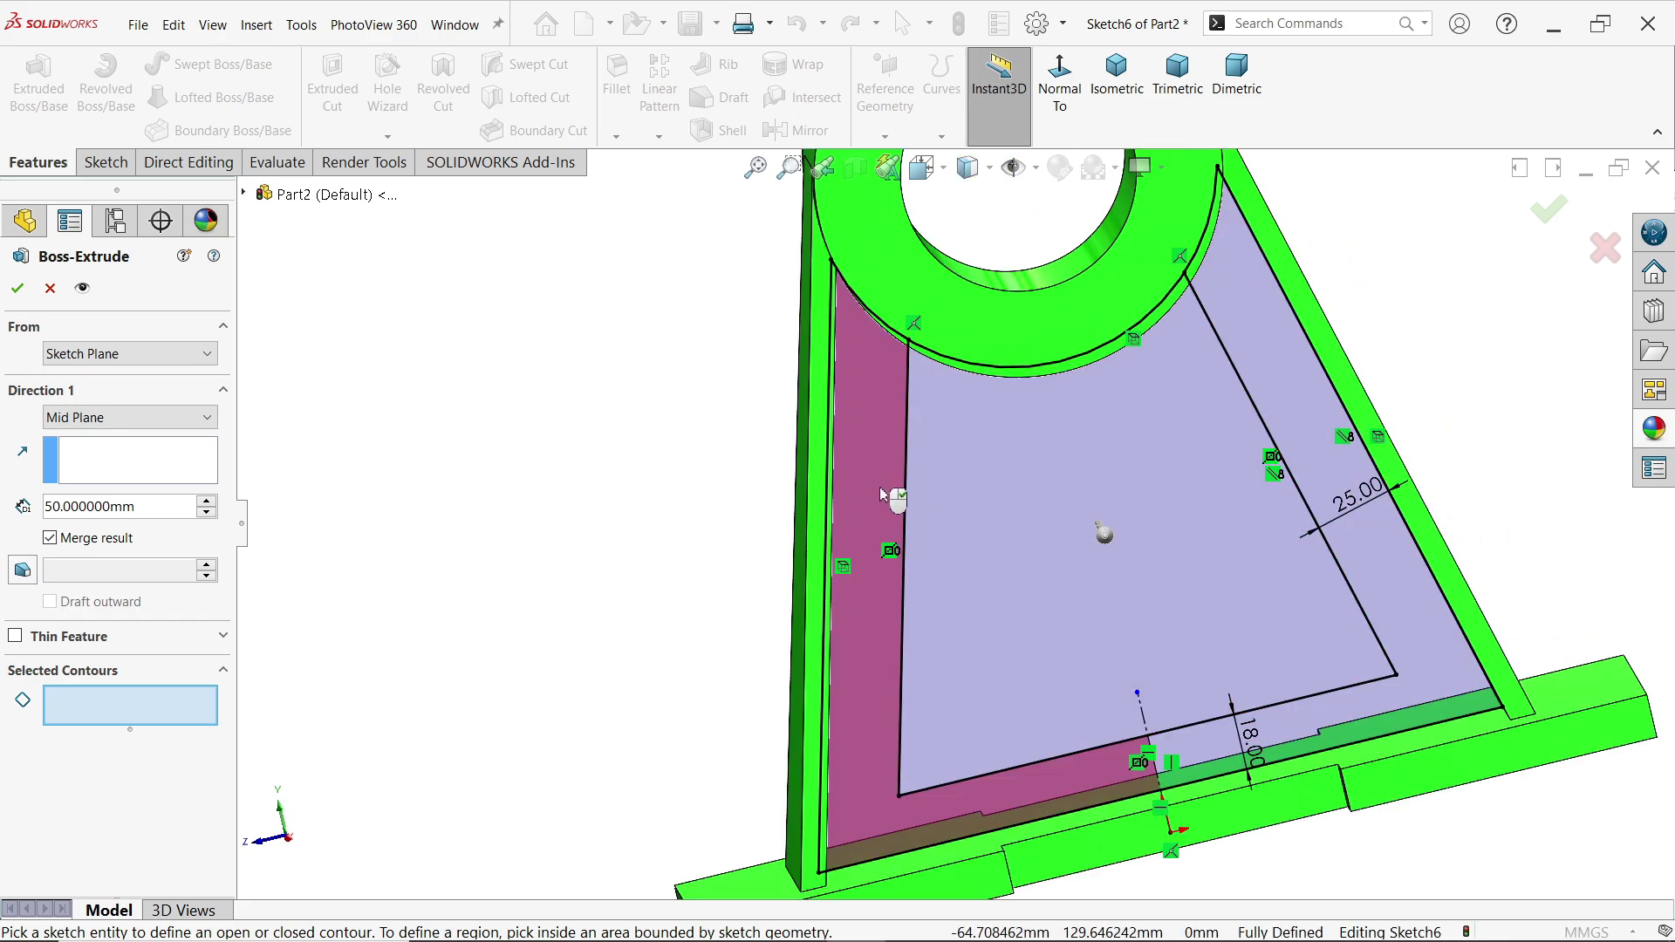
{"action": "left_click", "coordinate": [1299, 443]}
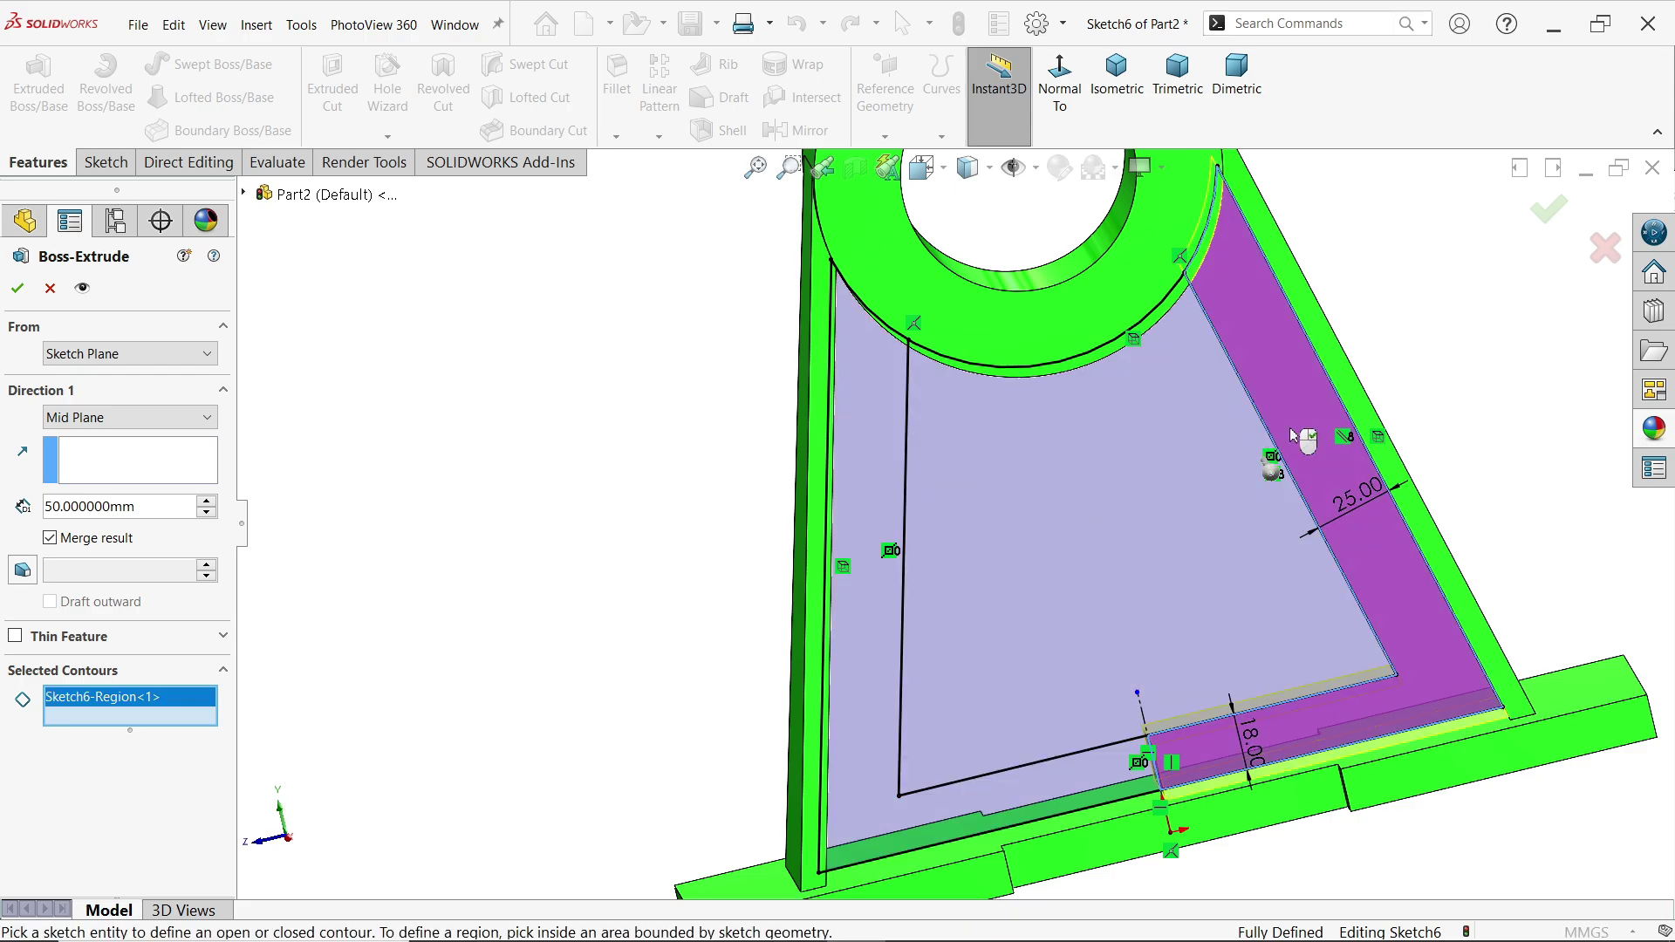
{"action": "left_click", "coordinate": [1098, 478]}
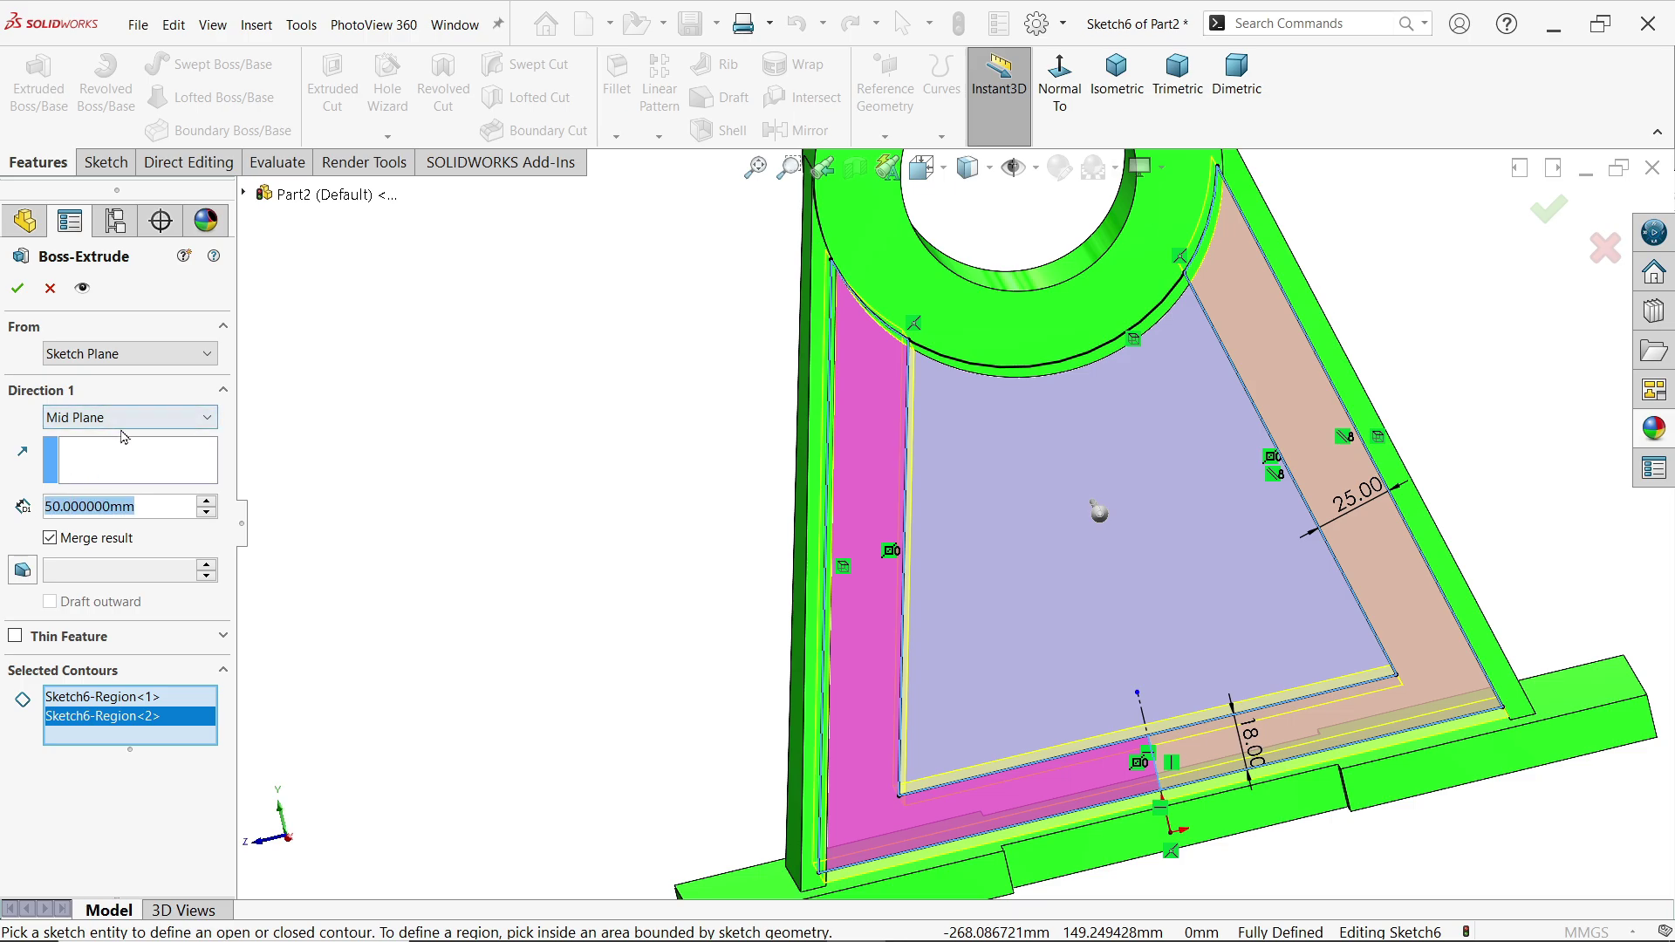
{"action": "type", "text": "6"}
{"action": "key", "text": "Return"}
{"action": "middle_click_drag", "start_coordinate": [550, 456], "coordinate": [605, 541]}
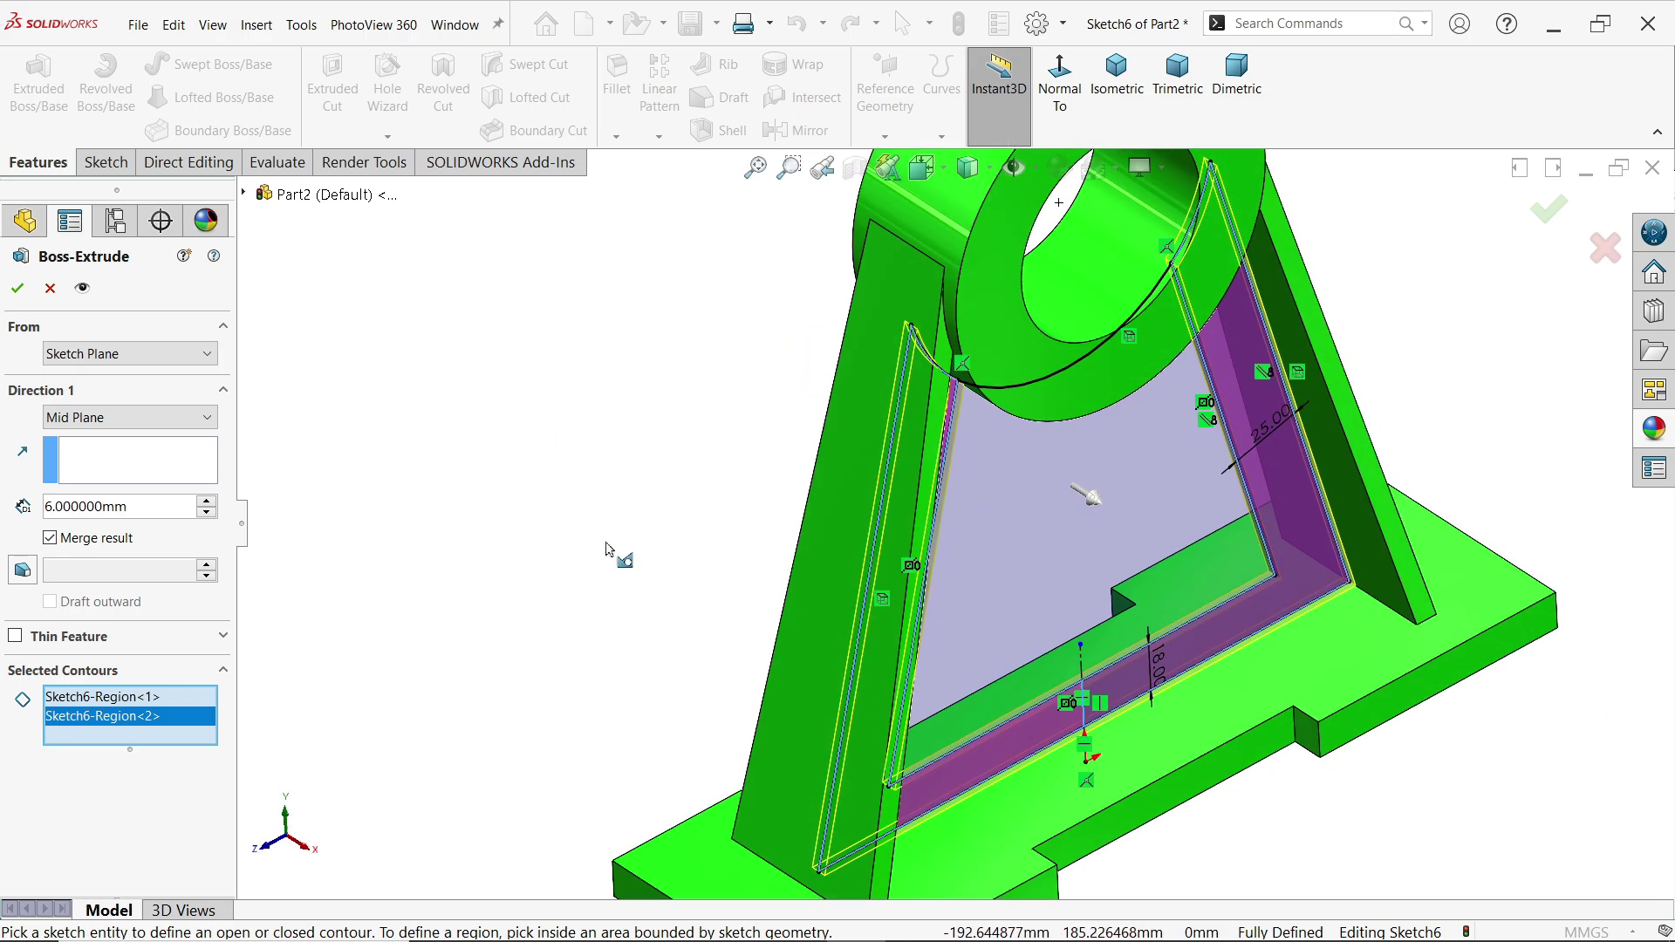
{"action": "left_click", "coordinate": [17, 289]}
Fillet the two inner web-to-leg corner edges with a 10 mm symmetric radius.
{"action": "key", "text": "z"}
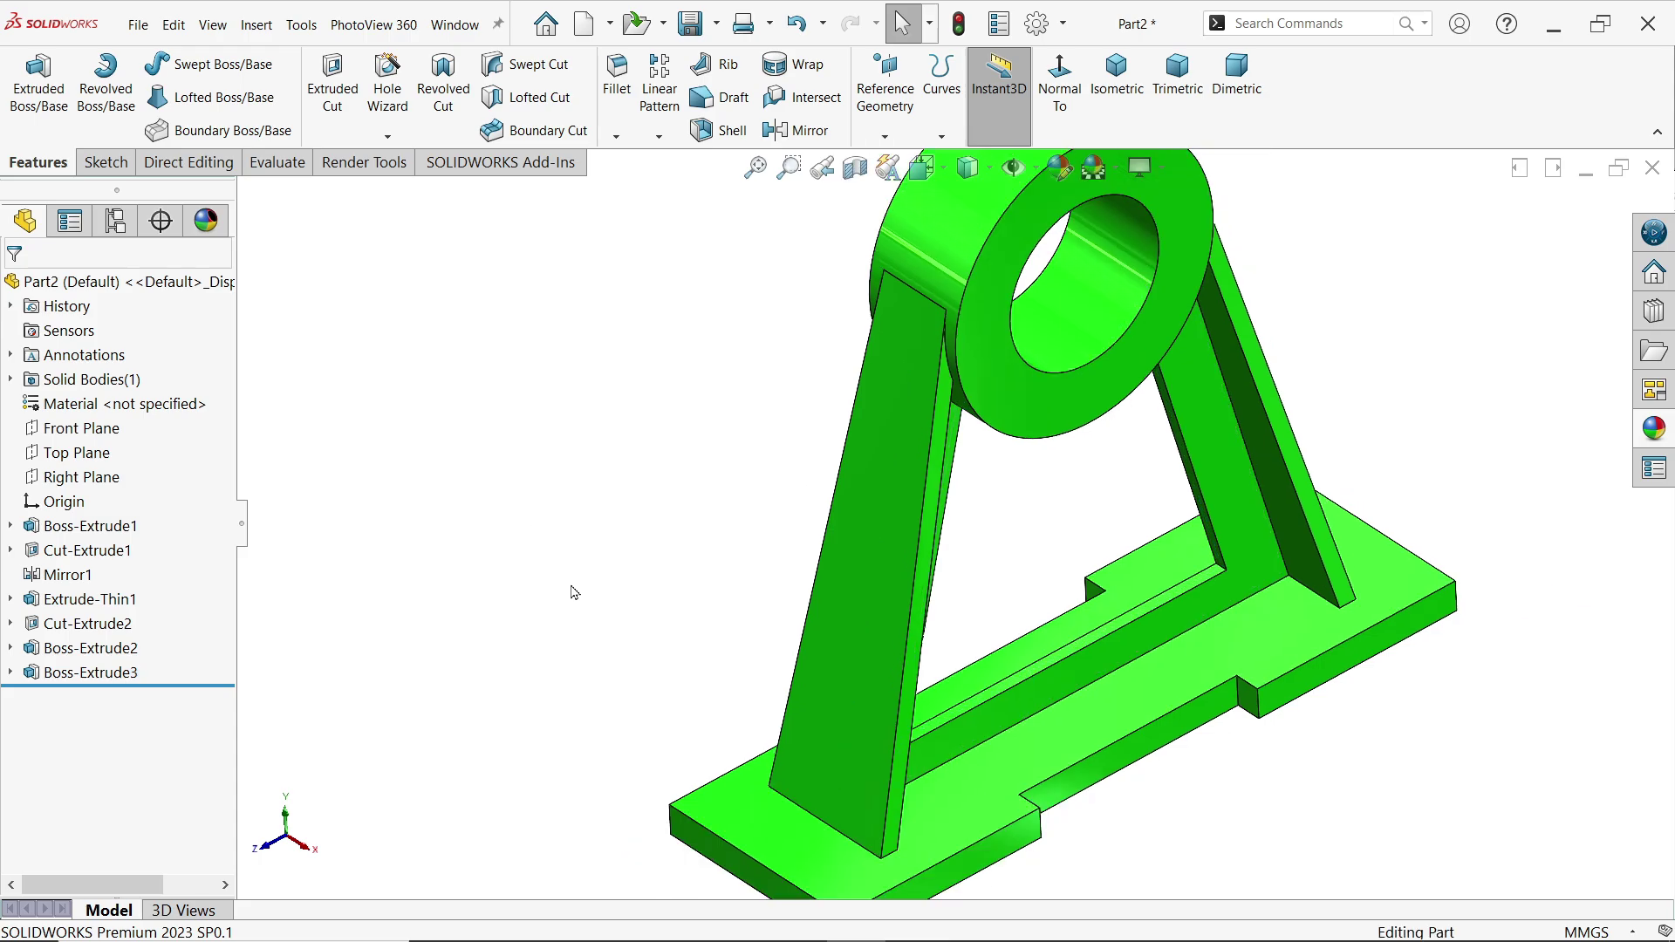
{"action": "middle_click_drag", "start_coordinate": [575, 594], "coordinate": [546, 542]}
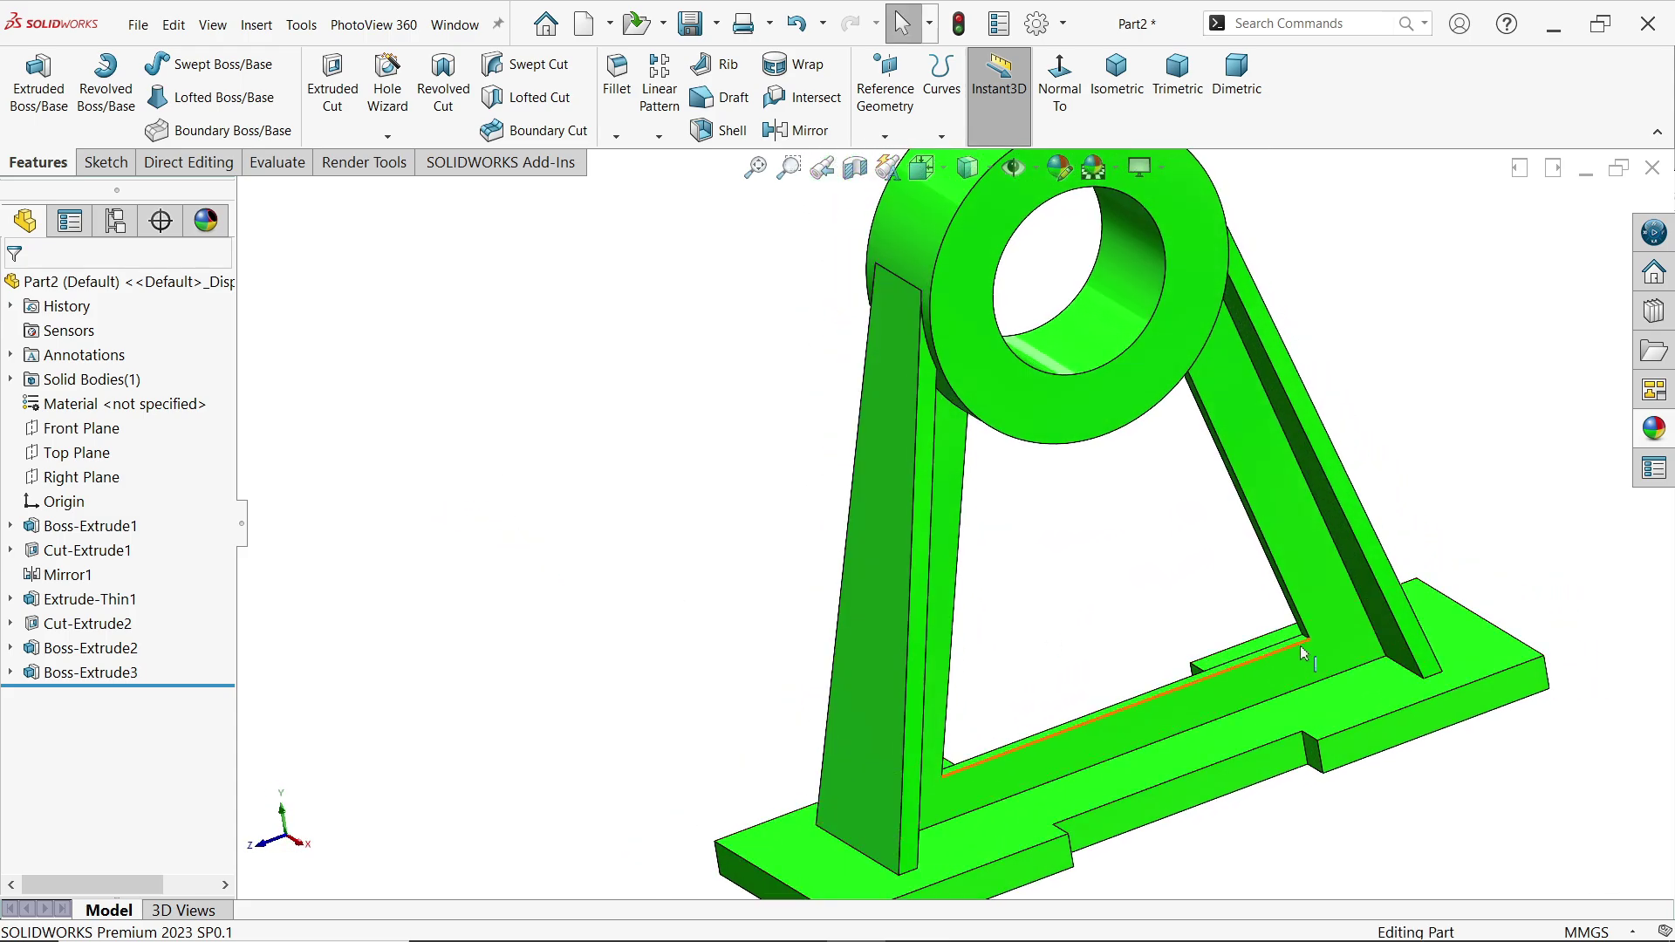
{"action": "scroll", "coordinate": [1309, 656], "scroll_direction": "down", "scroll_amount": 5}
{"action": "left_click", "coordinate": [617, 79]}
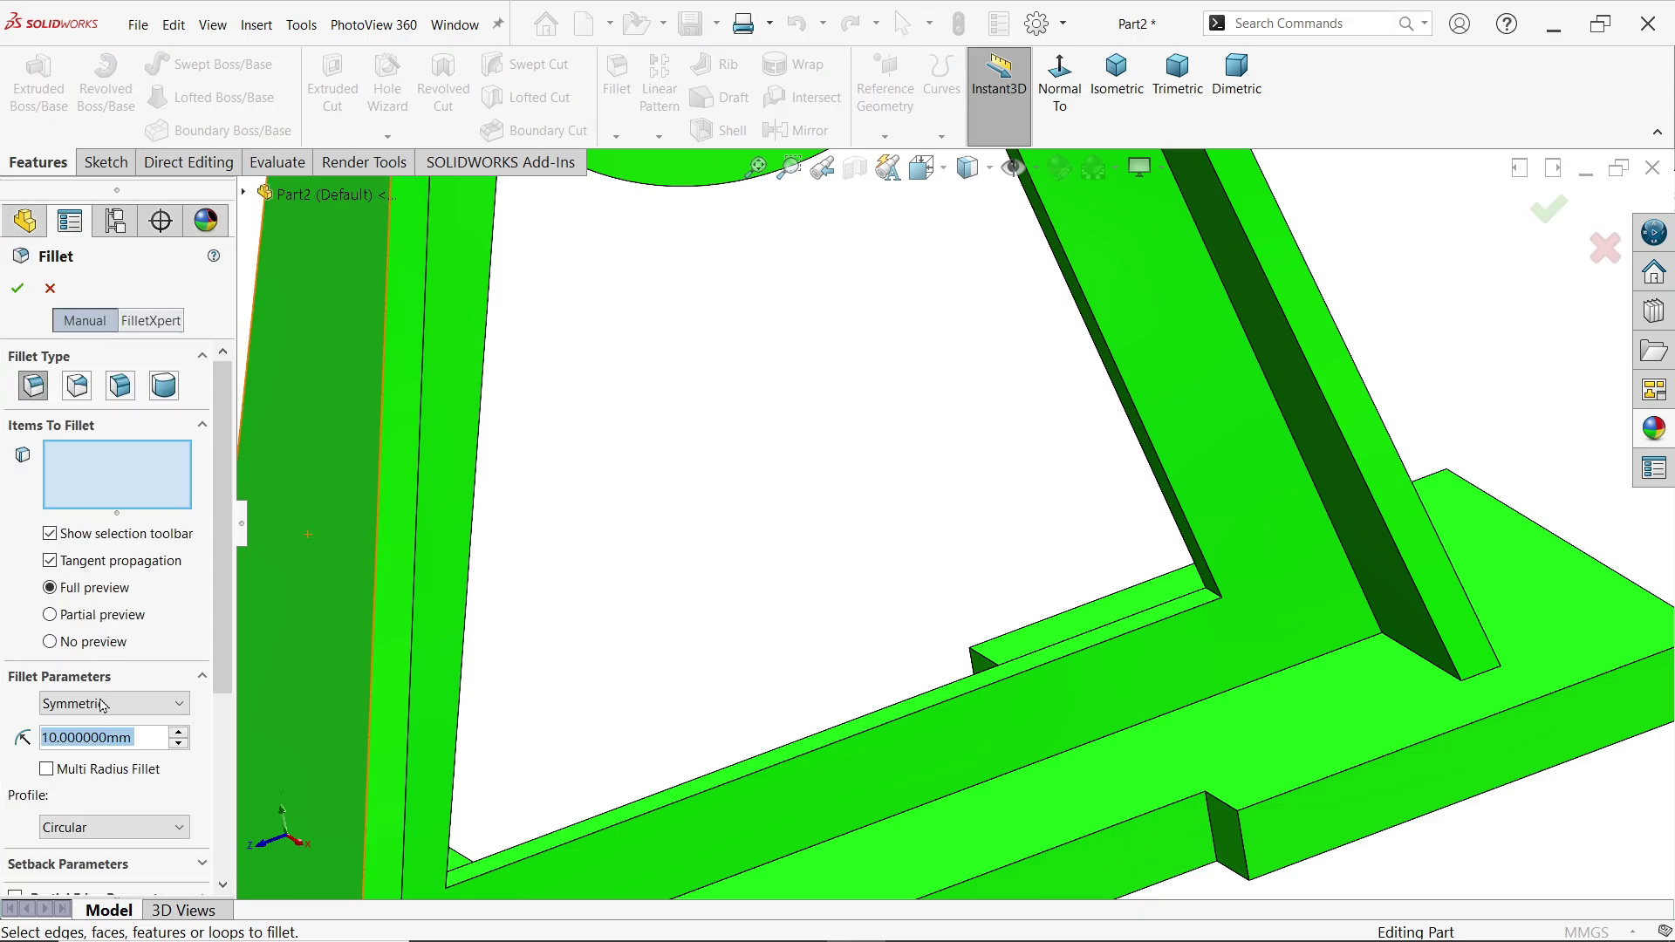
{"action": "left_click", "coordinate": [103, 707]}
{"action": "left_click", "coordinate": [111, 724]}
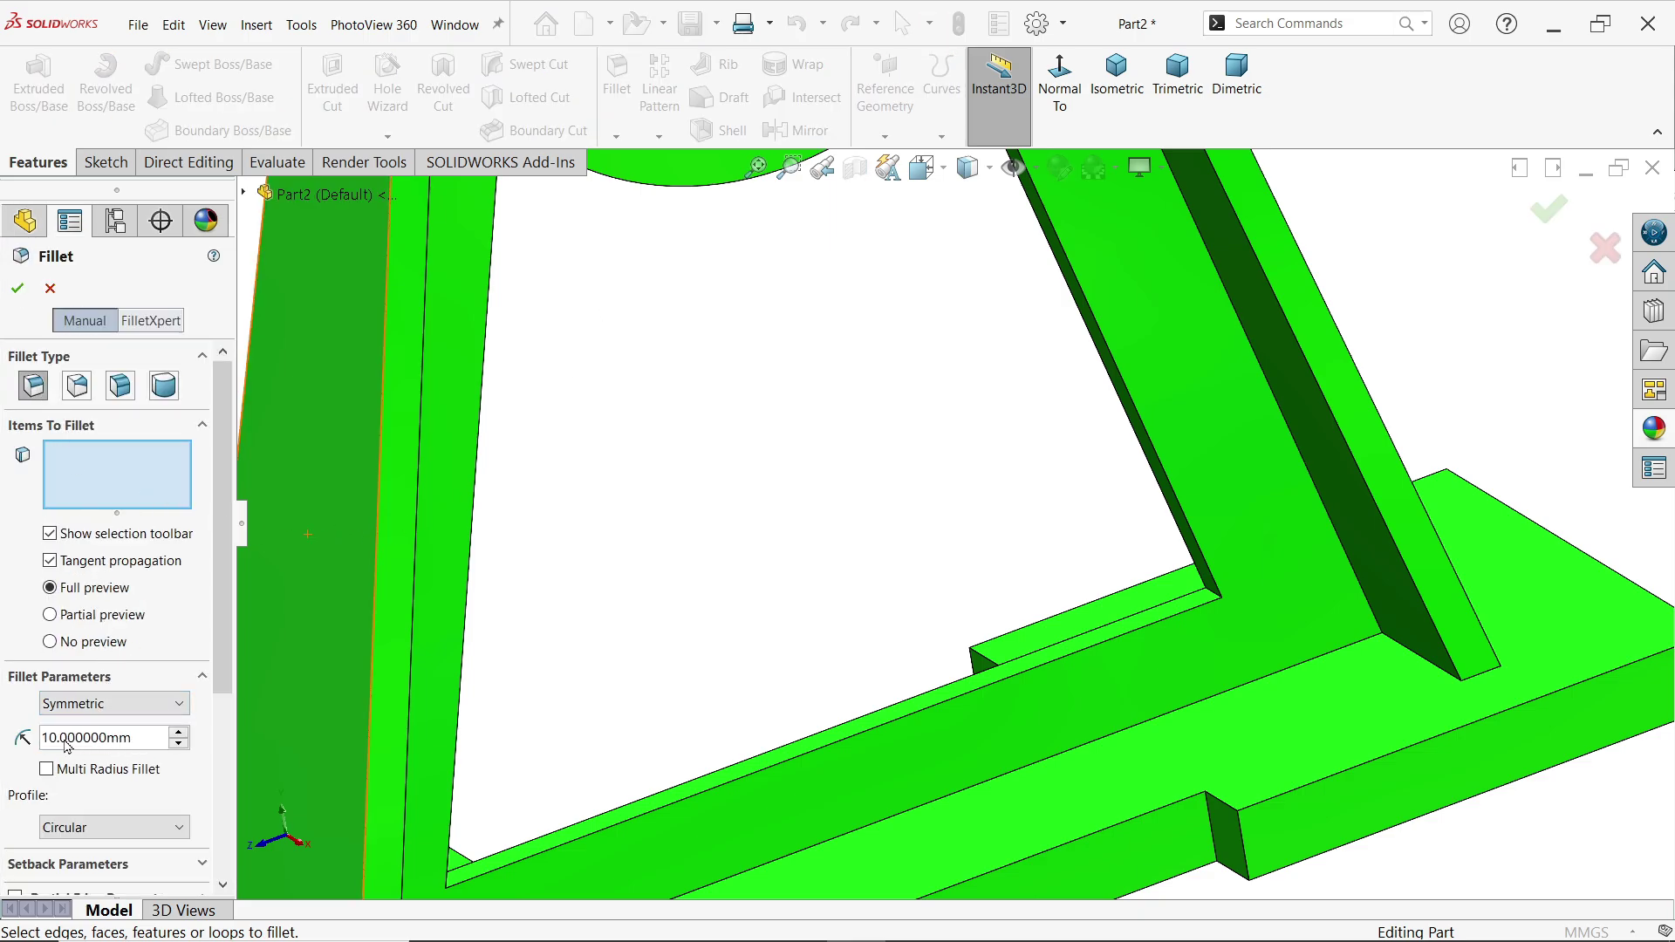
{"action": "left_click", "coordinate": [1213, 601]}
{"action": "middle_click_drag", "start_coordinate": [1214, 600], "coordinate": [916, 706]}
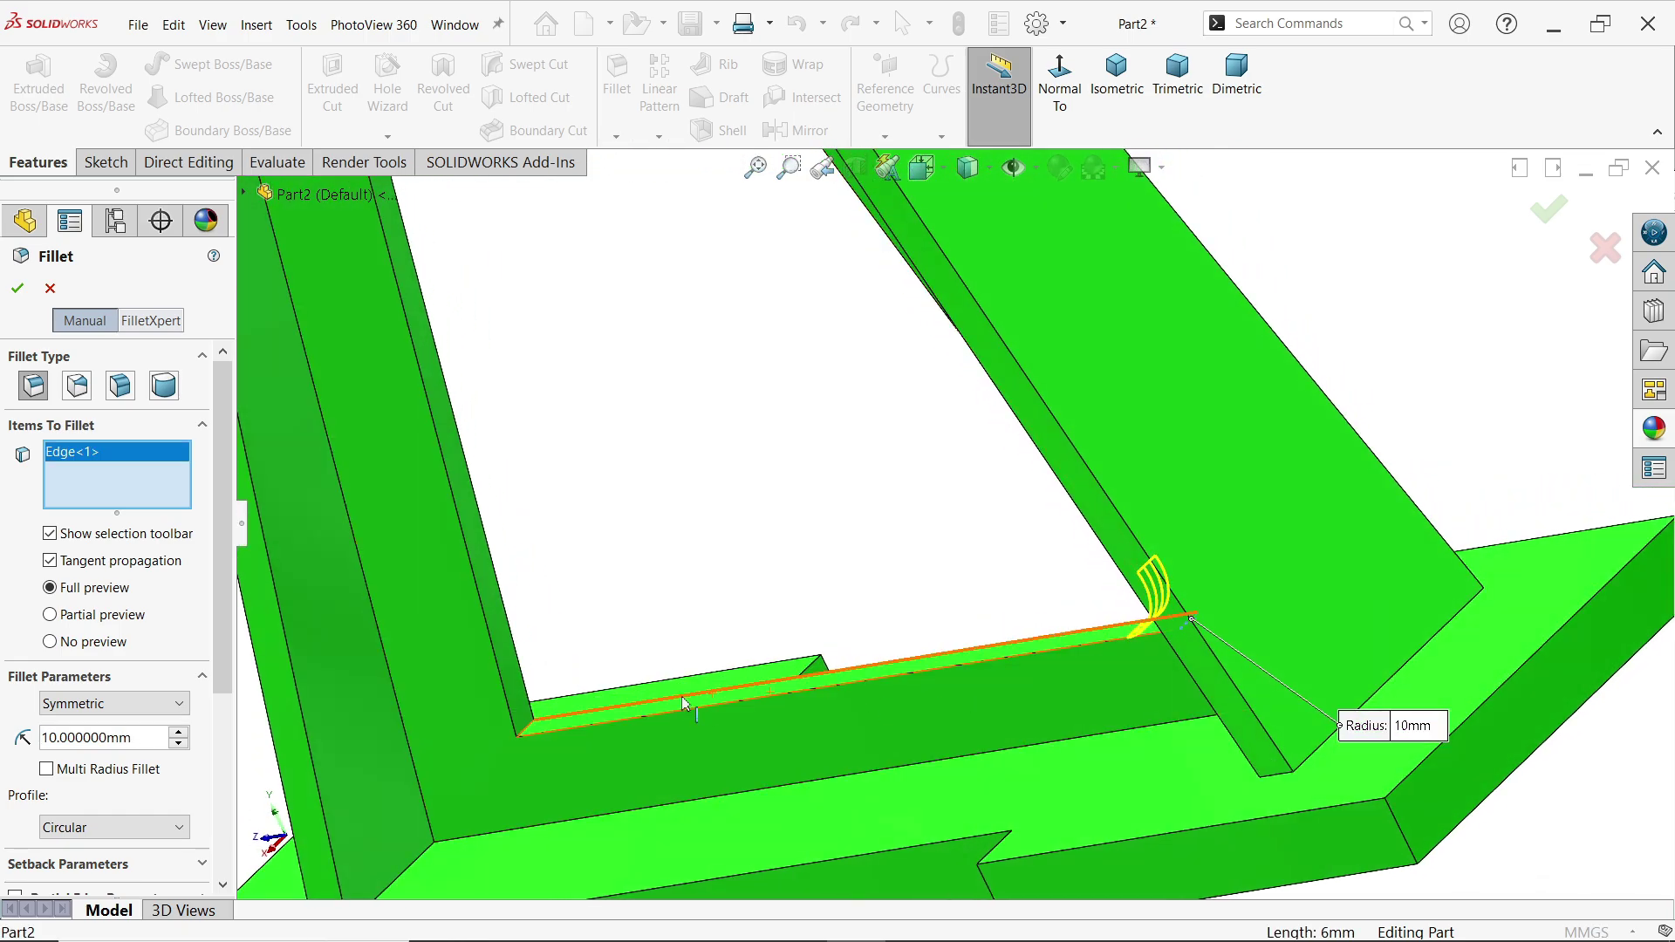
{"action": "left_click", "coordinate": [526, 736]}
{"action": "left_click", "coordinate": [19, 288]}
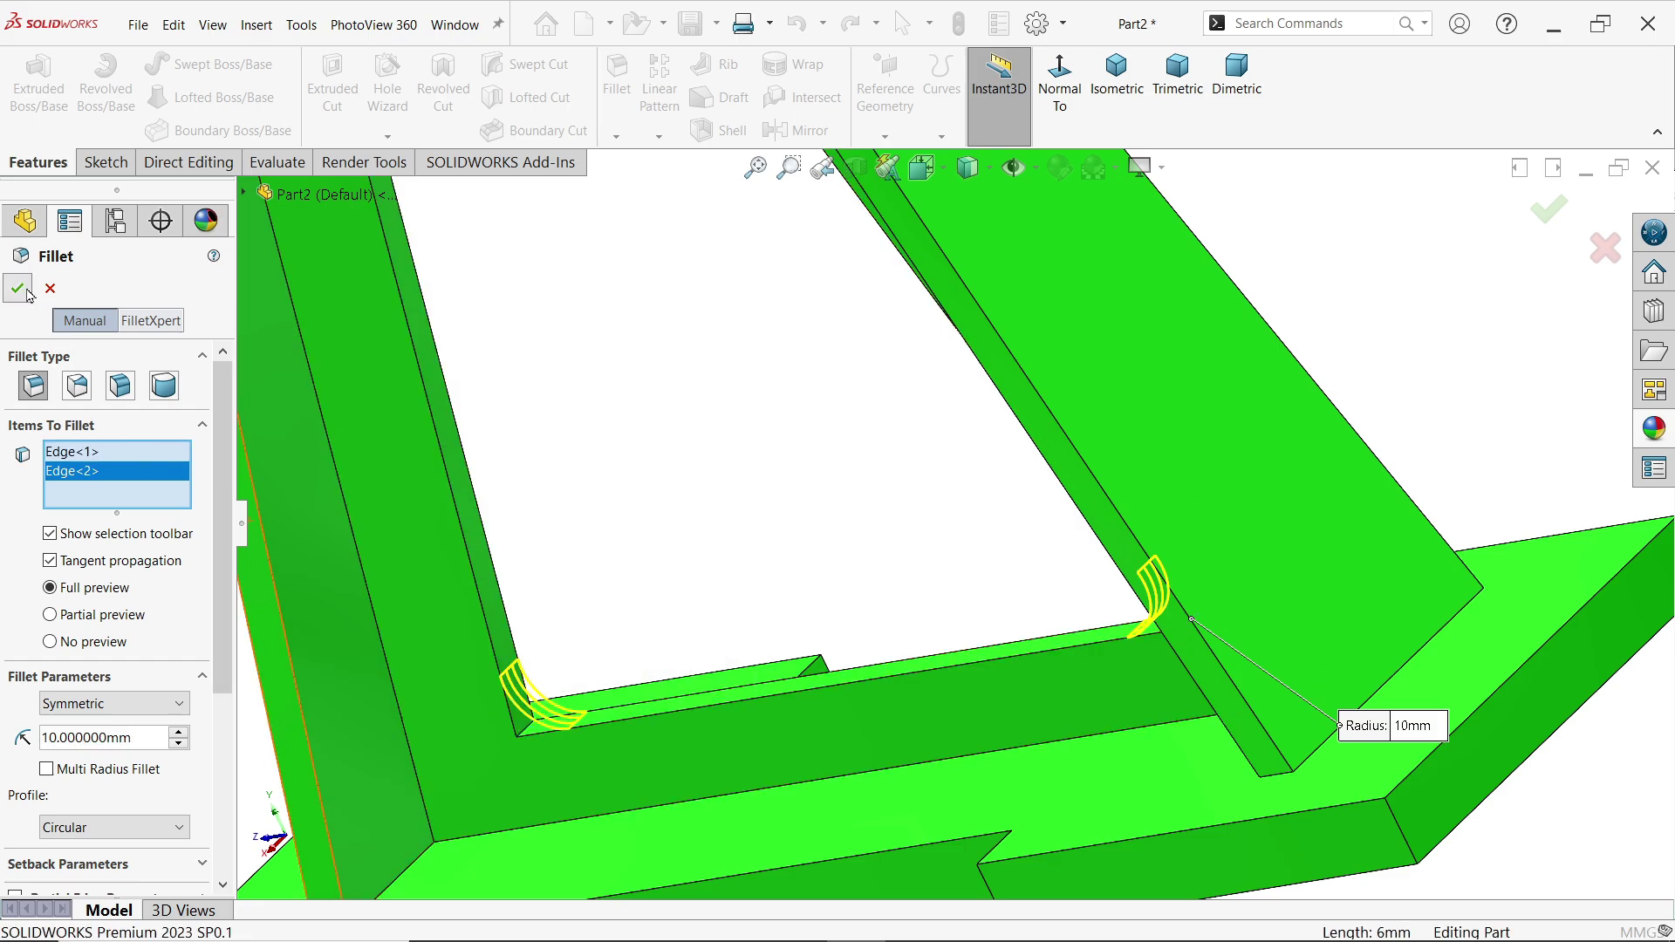
Orbit to view the whole filleted part, then switch to the reference drawing.
{"action": "scroll", "coordinate": [1037, 564], "scroll_direction": "up", "scroll_amount": 5}
{"action": "middle_click_drag", "start_coordinate": [1036, 564], "coordinate": [1189, 485]}
{"action": "key", "text": "alt+Tab"}
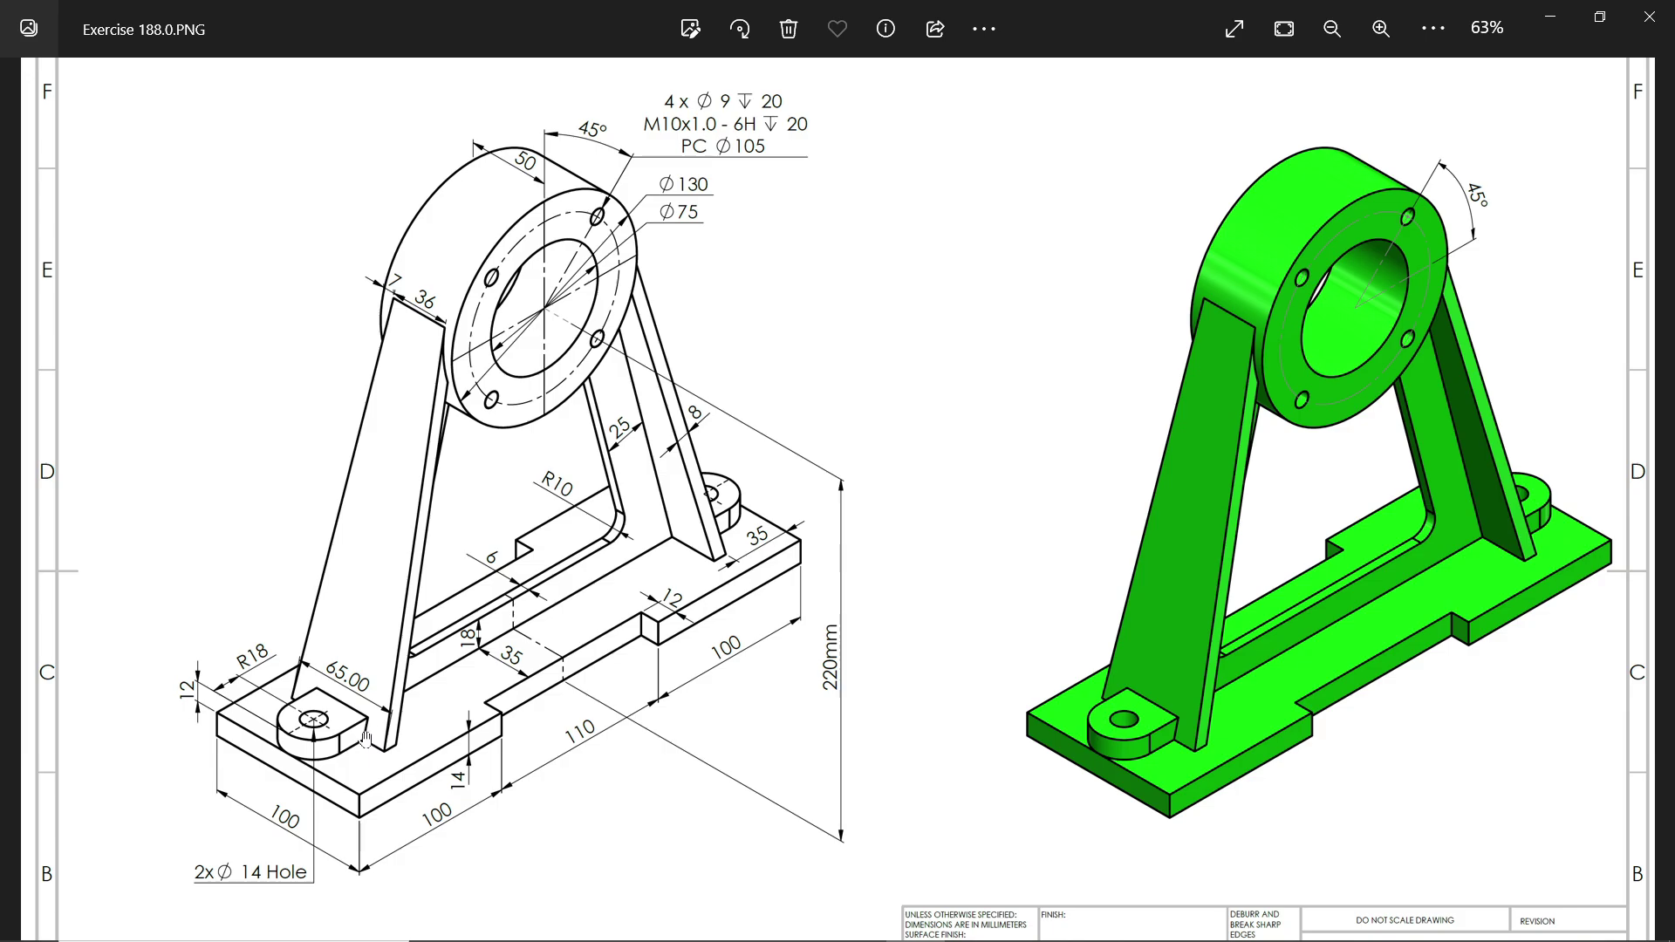
Zoom the Exercise 188.0 drawing to 100% and pan to the R18 lugs and 2x Ø14 holes.
{"action": "scroll", "coordinate": [366, 739], "scroll_direction": "up", "scroll_amount": 3}
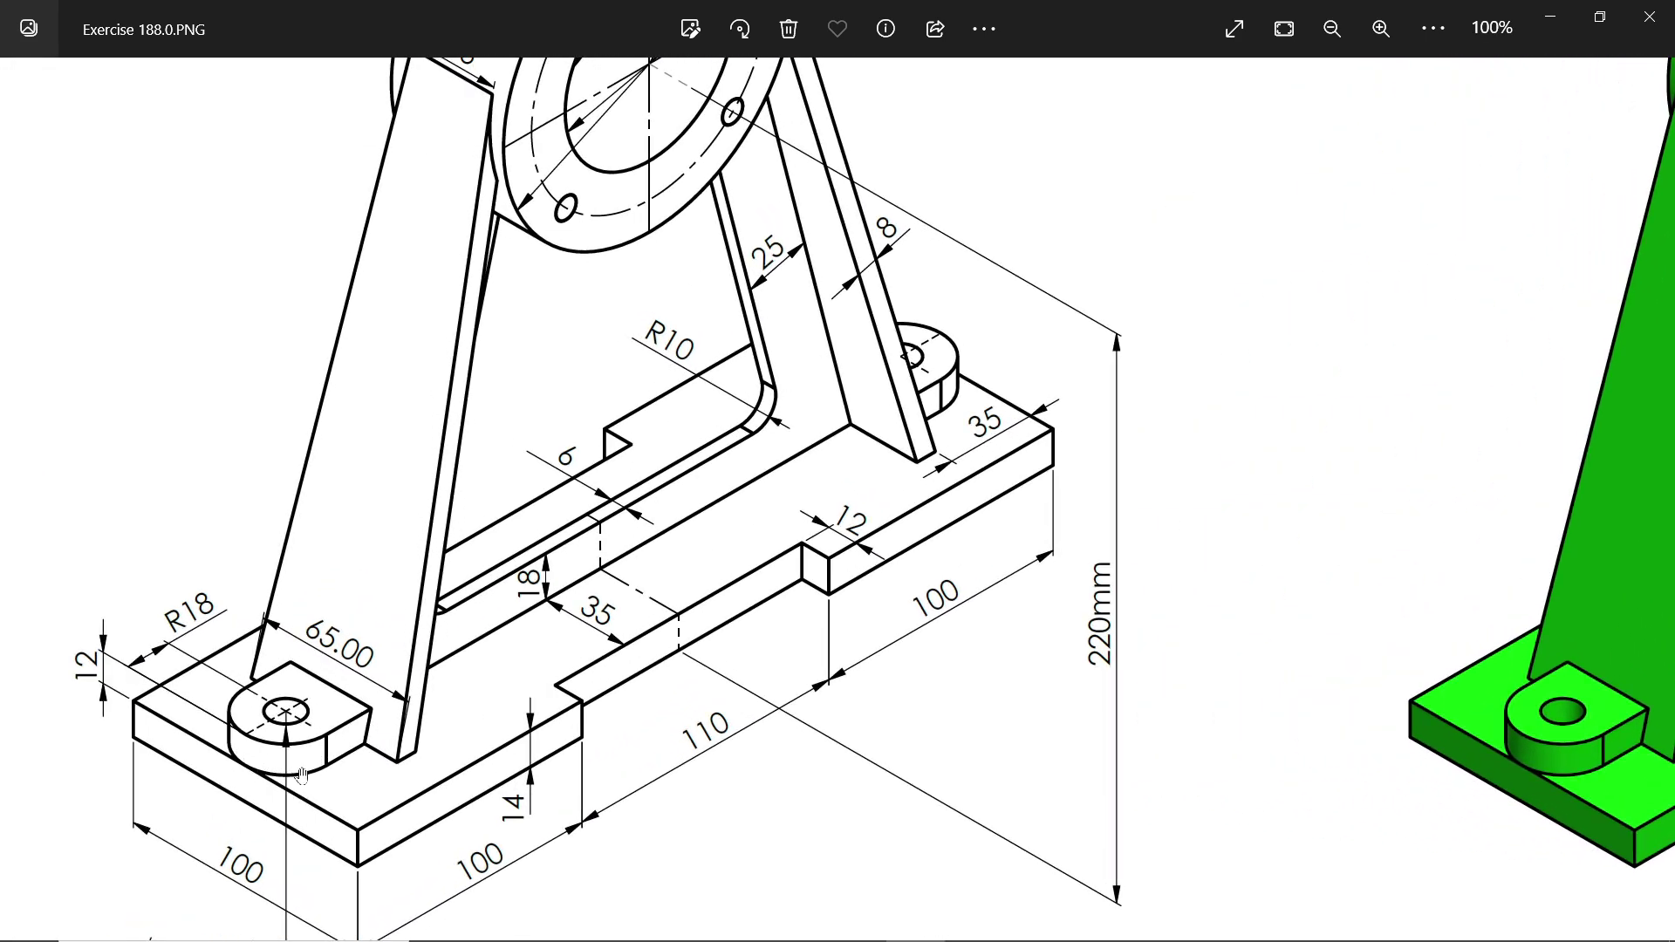
{"action": "left_click_drag", "start_coordinate": [305, 776], "coordinate": [345, 717]}
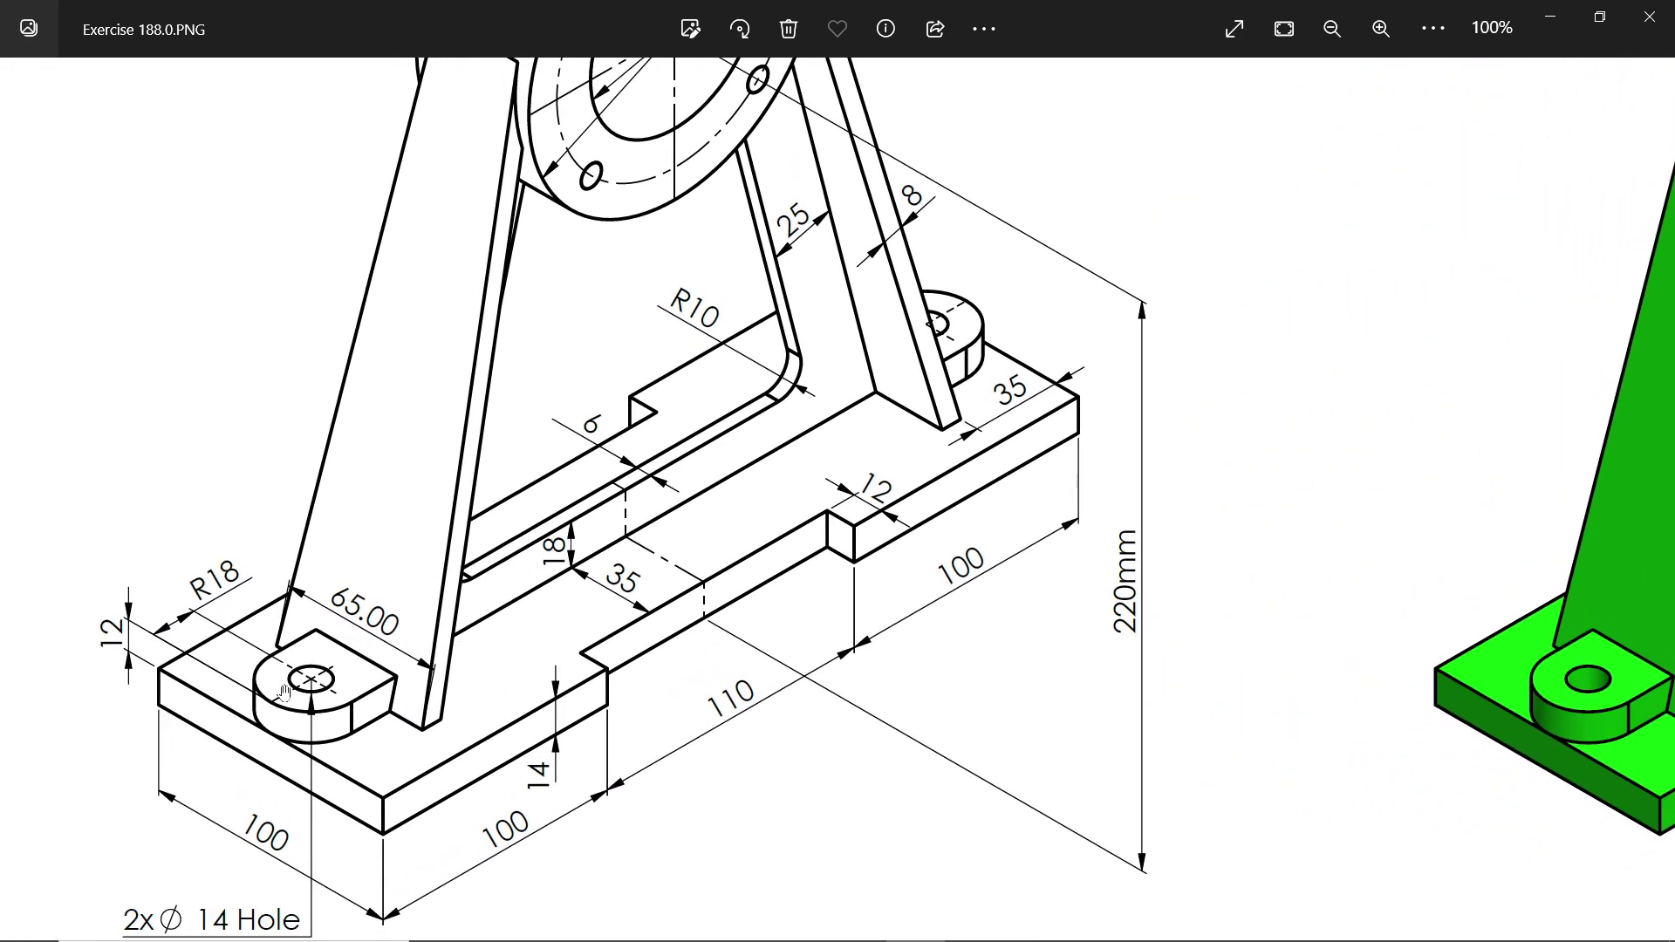
{"action": "left_click_drag", "start_coordinate": [327, 724], "coordinate": [336, 603]}
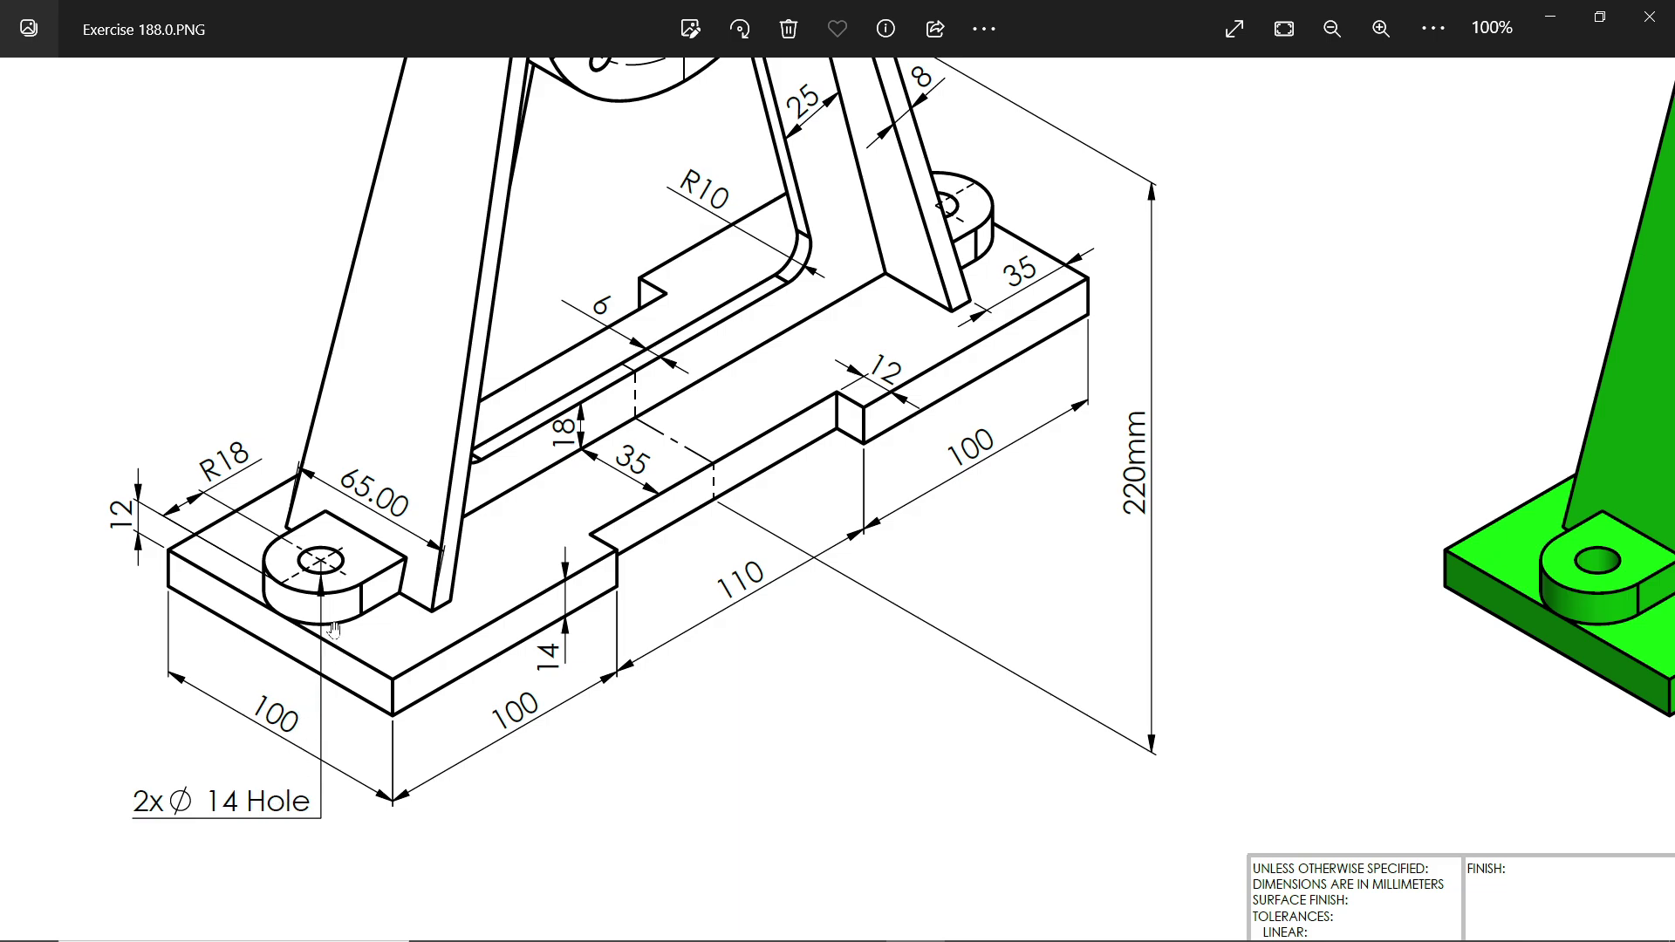
Return to the model and start a new sketch on the Right Plane.
{"action": "left_click", "coordinate": [1549, 17]}
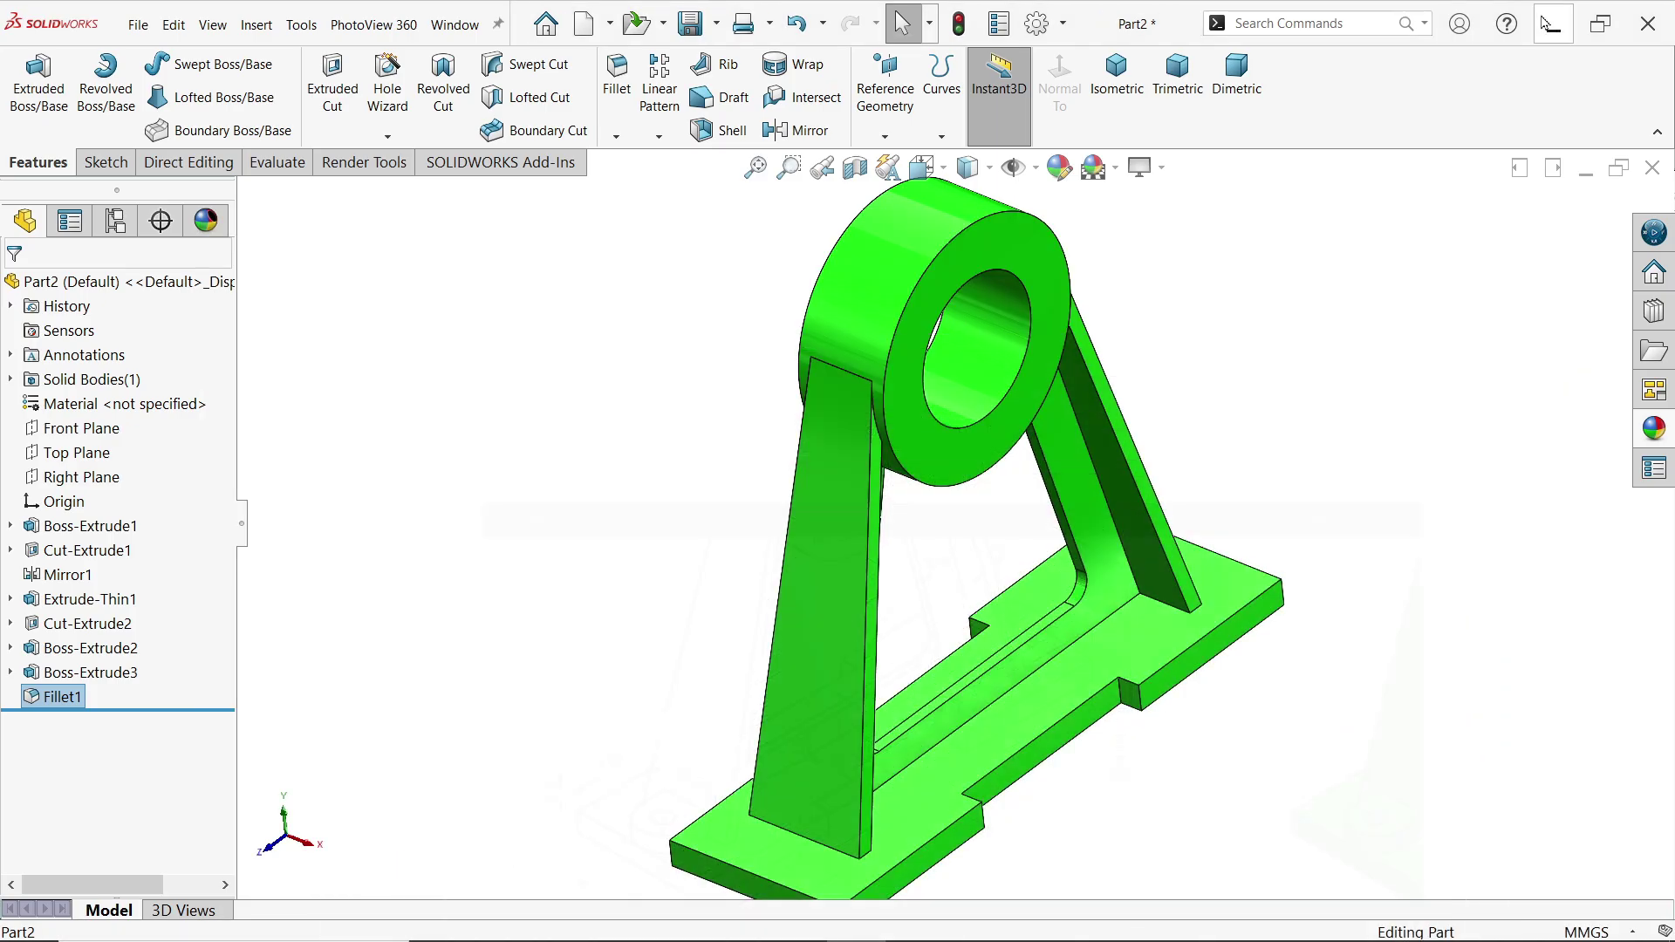
{"action": "scroll", "coordinate": [1017, 698], "scroll_direction": "up", "scroll_amount": 2}
{"action": "scroll", "coordinate": [1049, 708], "scroll_direction": "down", "scroll_amount": 1}
{"action": "middle_click_drag", "start_coordinate": [1050, 708], "coordinate": [951, 663]}
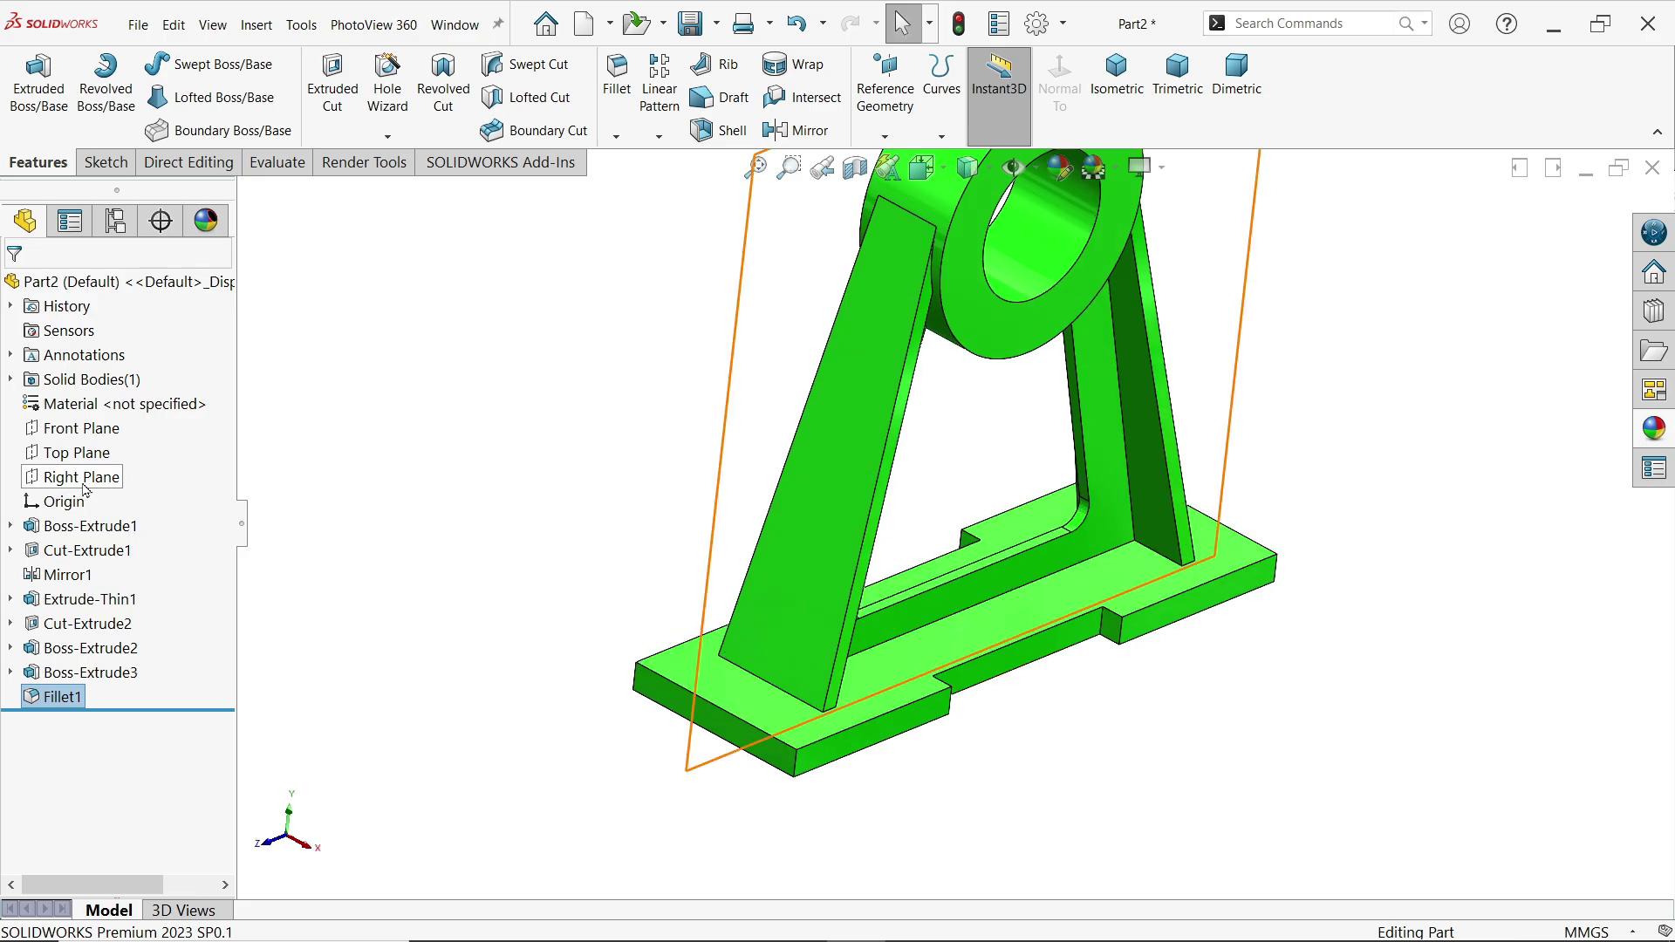
{"action": "left_click", "coordinate": [84, 482]}
{"action": "left_click", "coordinate": [99, 460]}
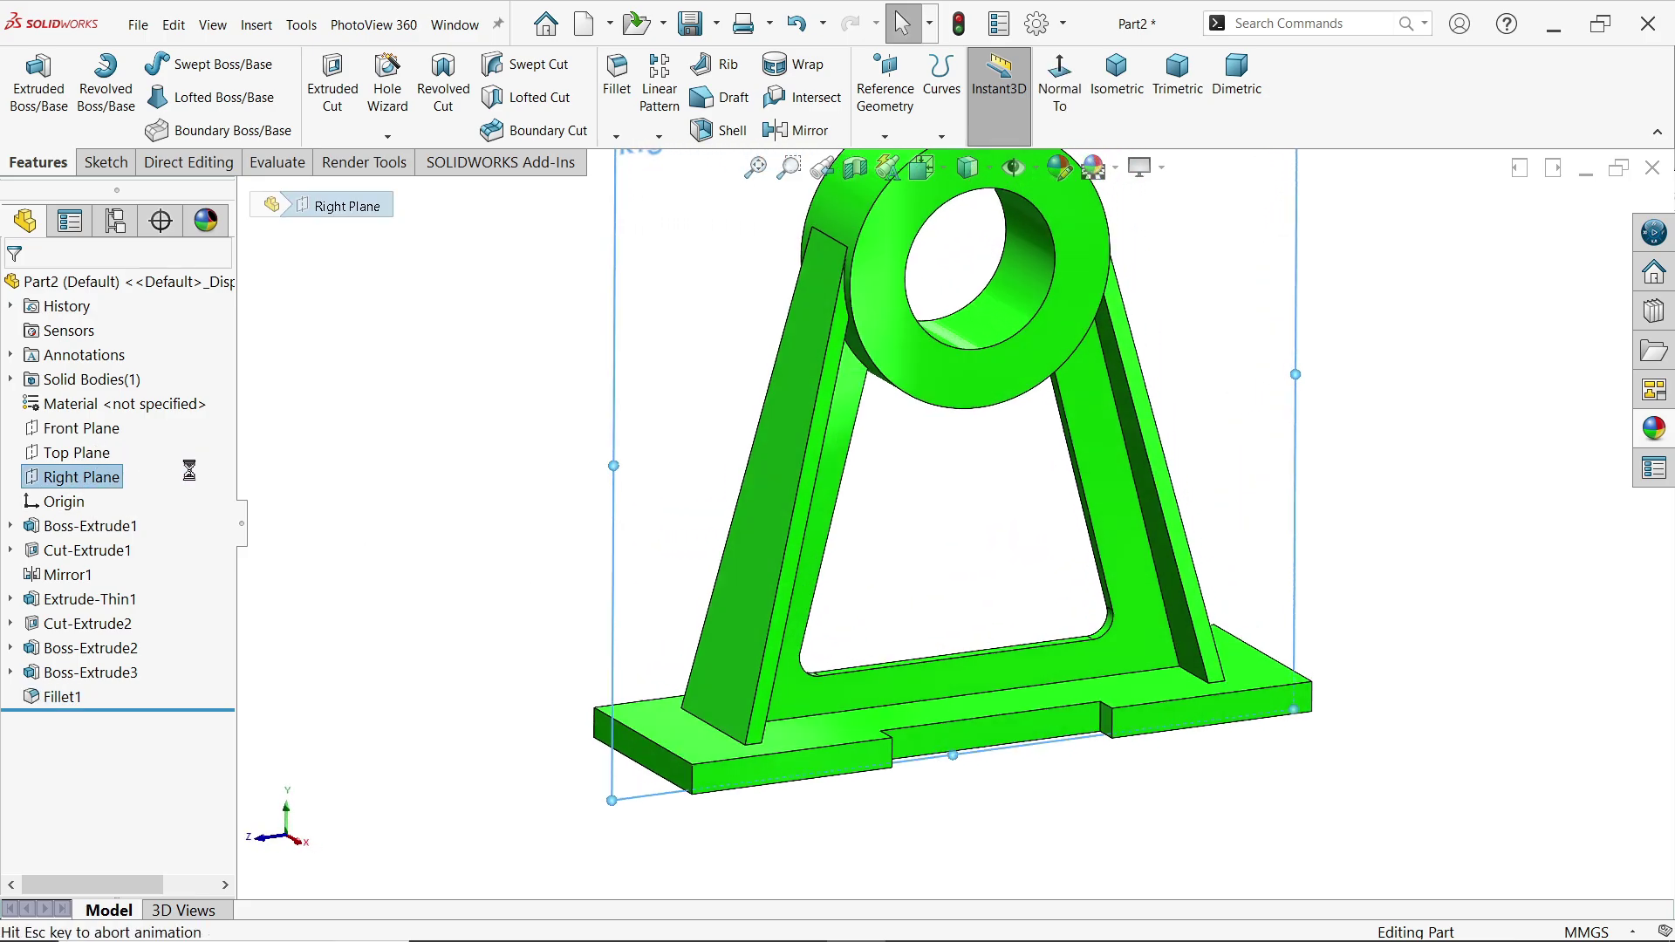
Draw a closed four-sided line profile on the base top against the left leg's foot.
{"action": "left_click", "coordinate": [140, 63]}
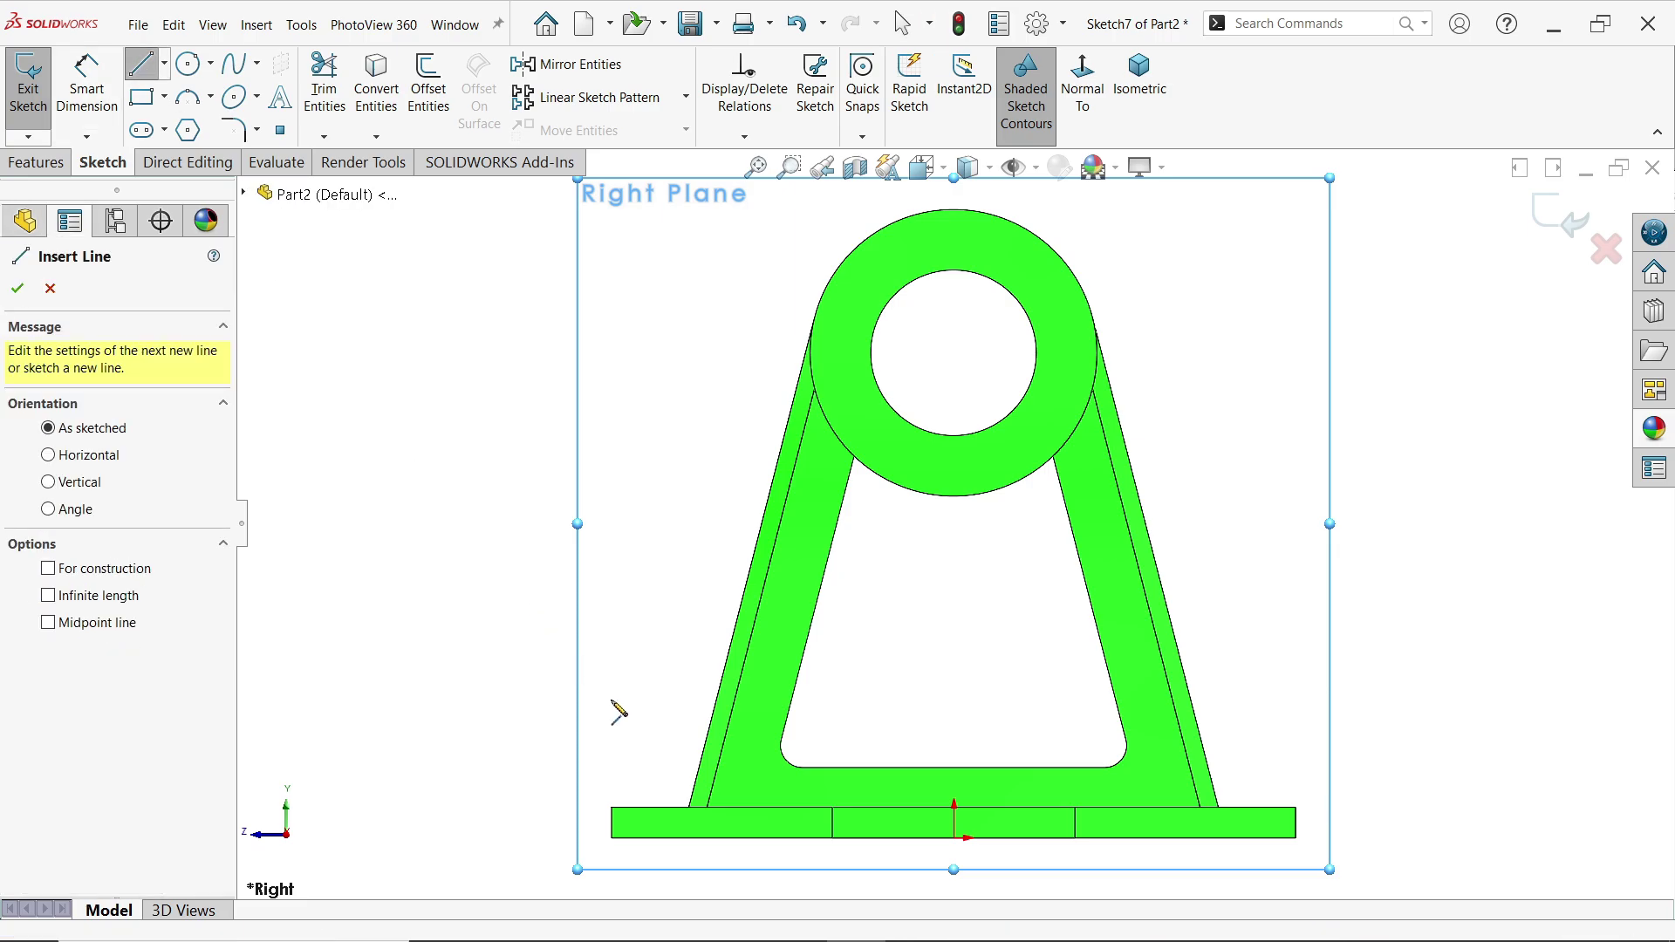
{"action": "scroll", "coordinate": [698, 759], "scroll_direction": "down", "scroll_amount": 8}
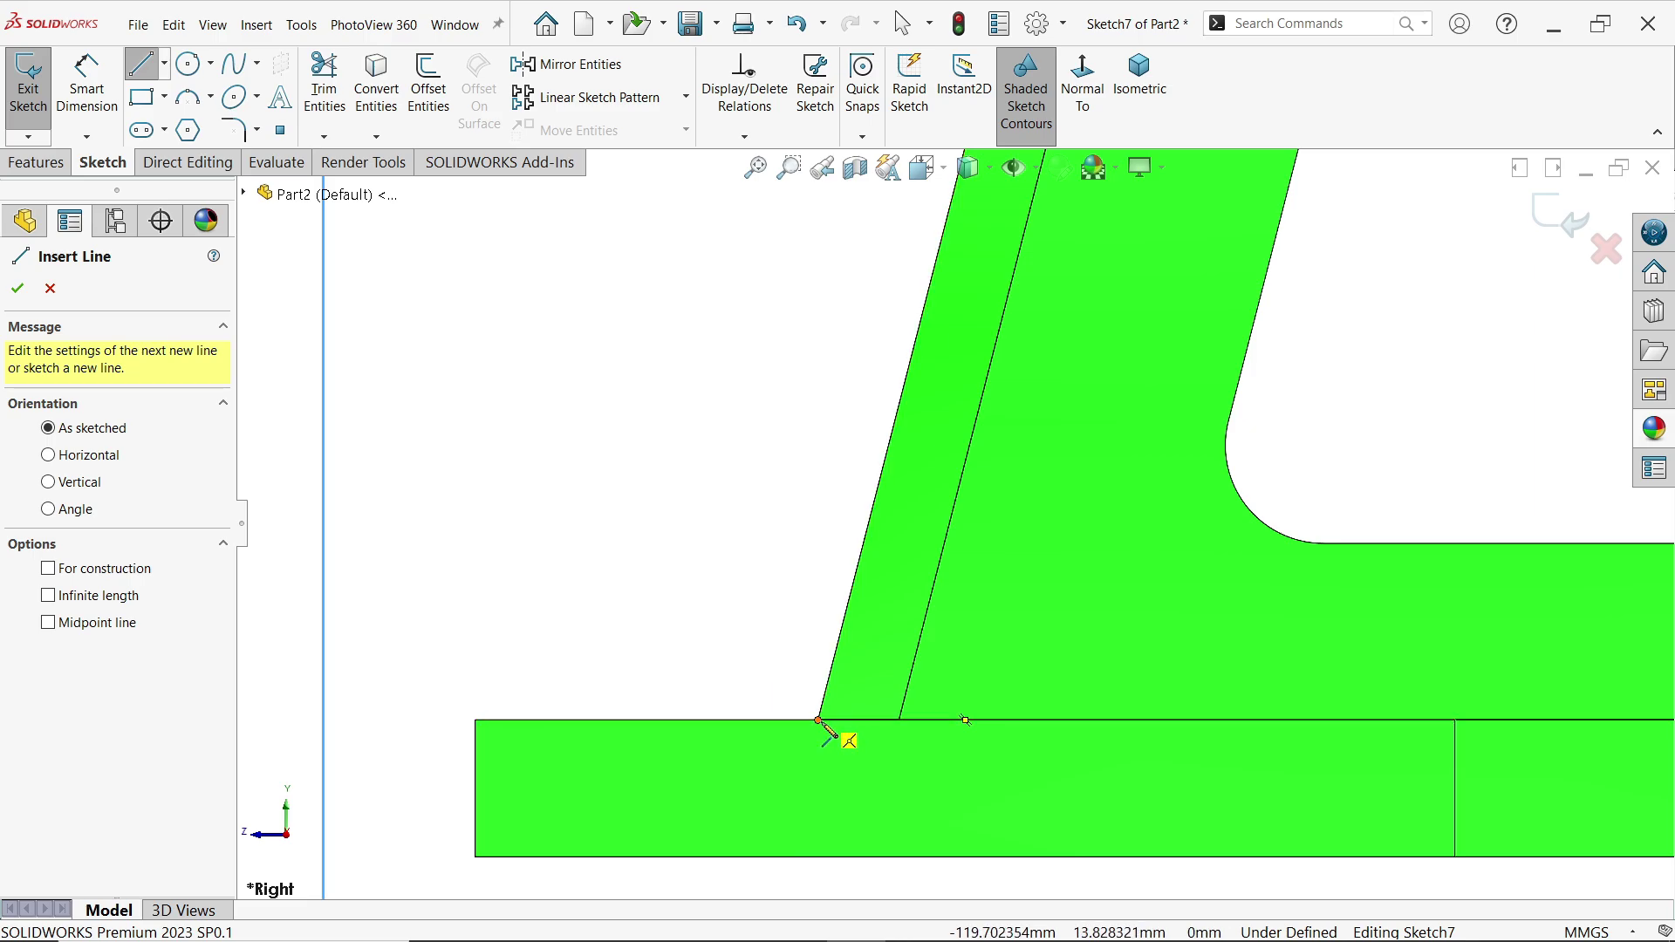
{"action": "left_click", "coordinate": [476, 720]}
{"action": "left_click", "coordinate": [818, 720]}
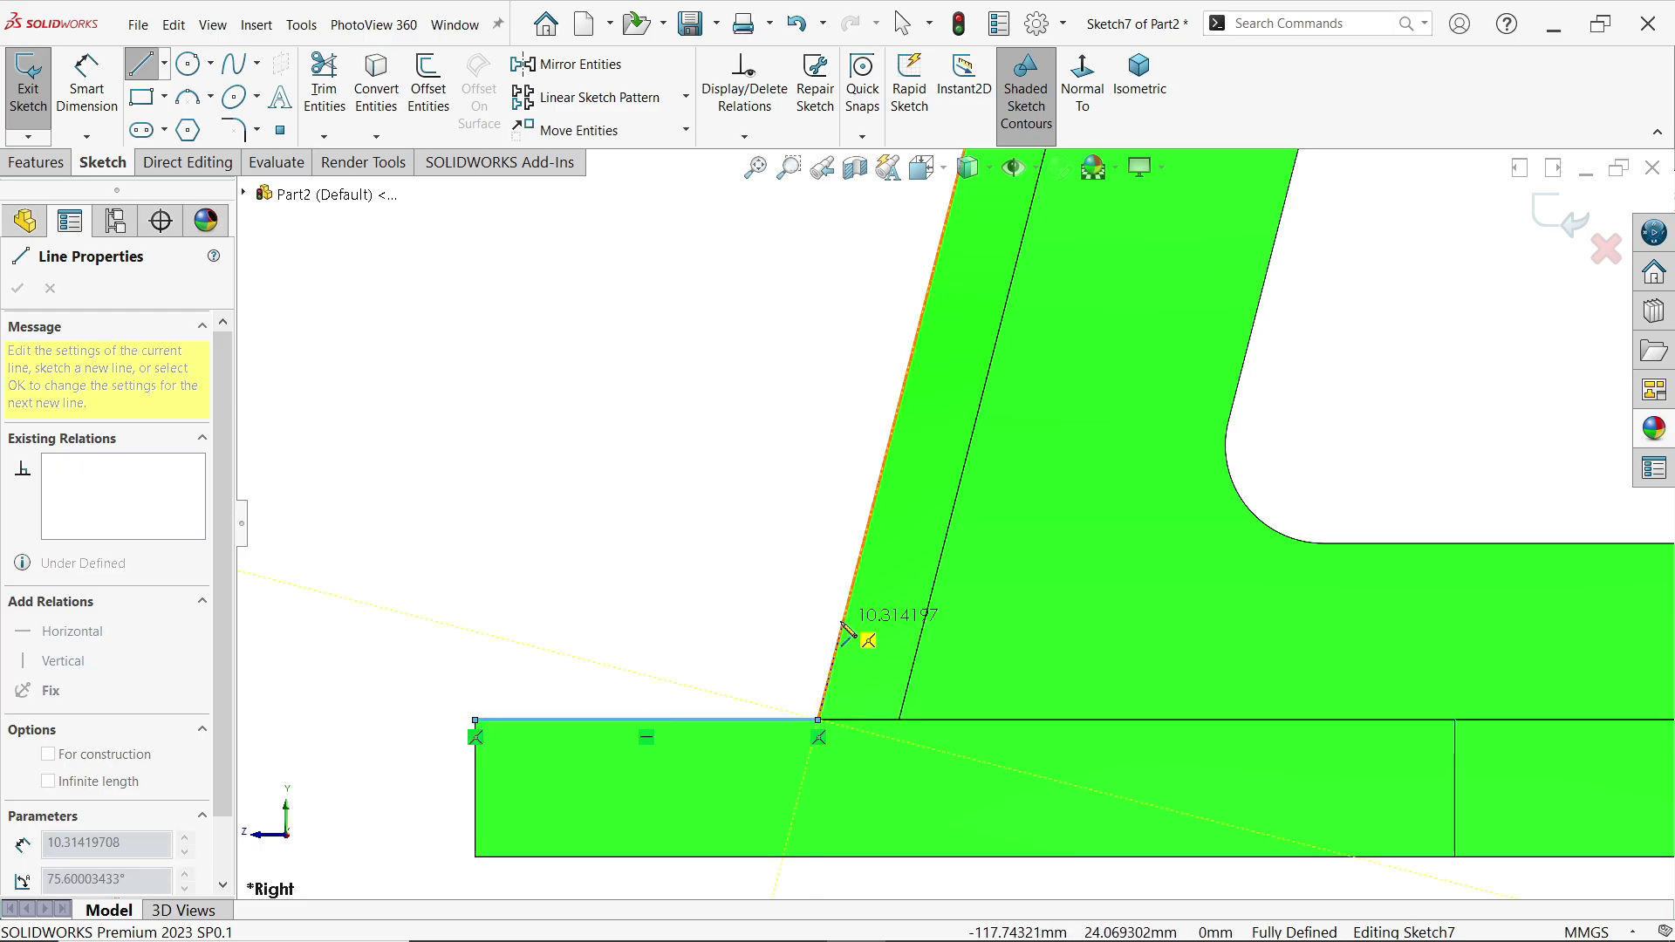
{"action": "left_click", "coordinate": [843, 621]}
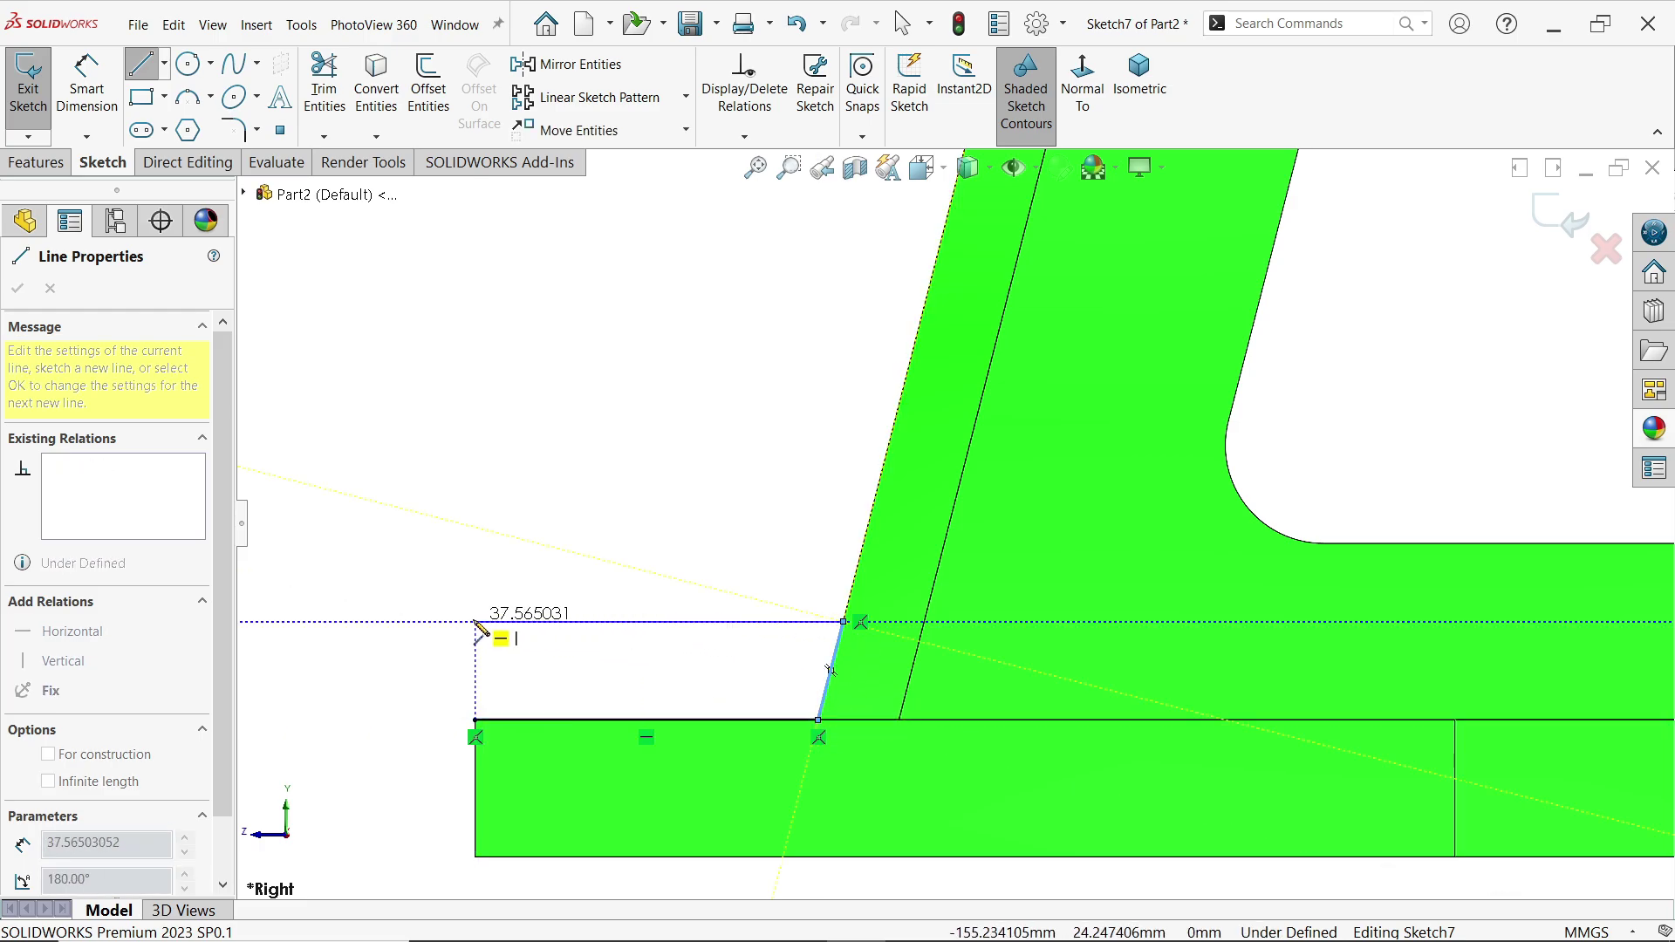
{"action": "left_click", "coordinate": [476, 622]}
{"action": "left_click", "coordinate": [477, 720]}
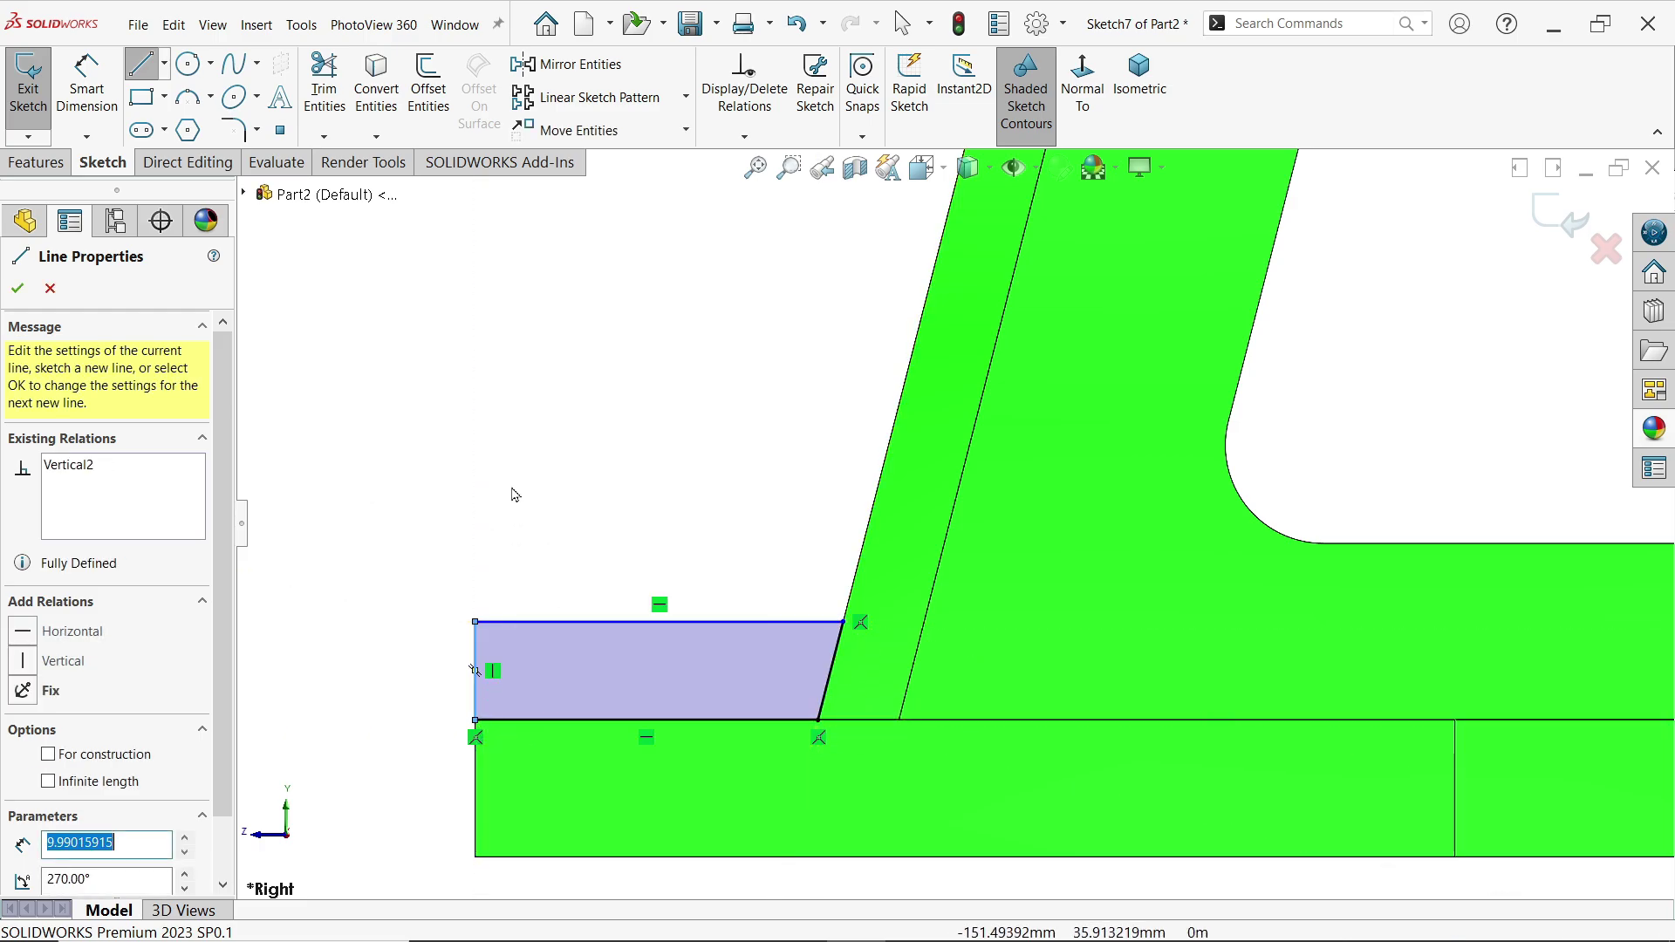
{"action": "right_click", "coordinate": [537, 375]}
{"action": "left_click", "coordinate": [575, 451]}
Dimension the profile's left vertical edge to a 12 mm height.
{"action": "left_click", "coordinate": [86, 88]}
{"action": "left_click", "coordinate": [478, 667]}
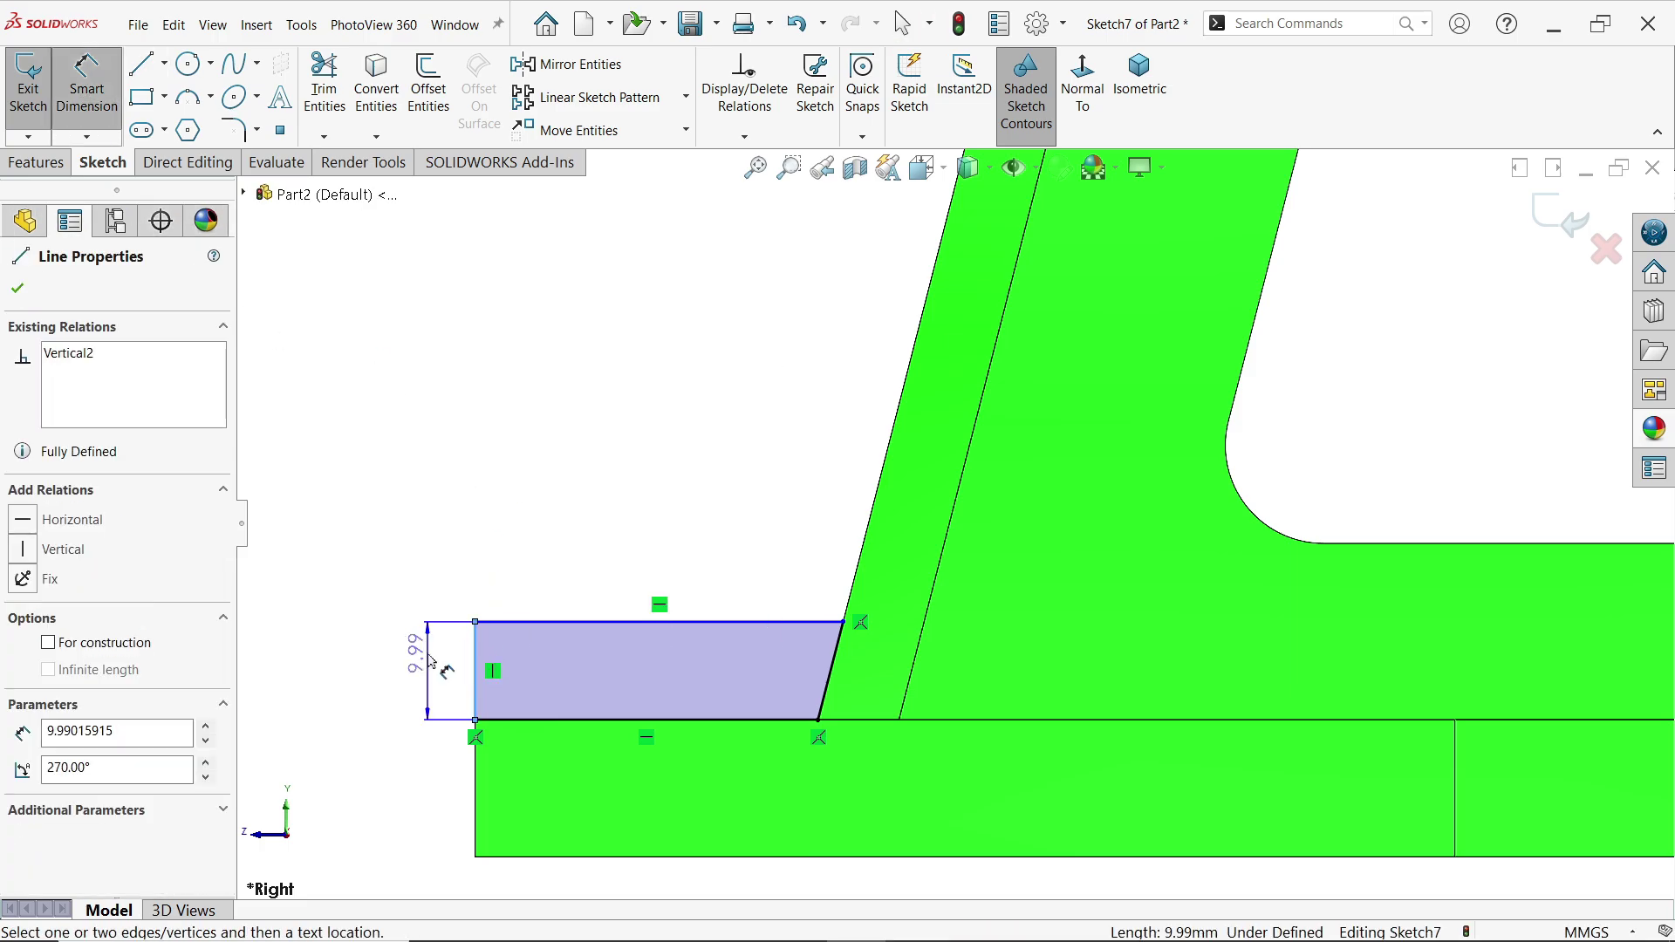
{"action": "left_click", "coordinate": [431, 661]}
{"action": "type", "text": "12"}
{"action": "left_click", "coordinate": [322, 619]}
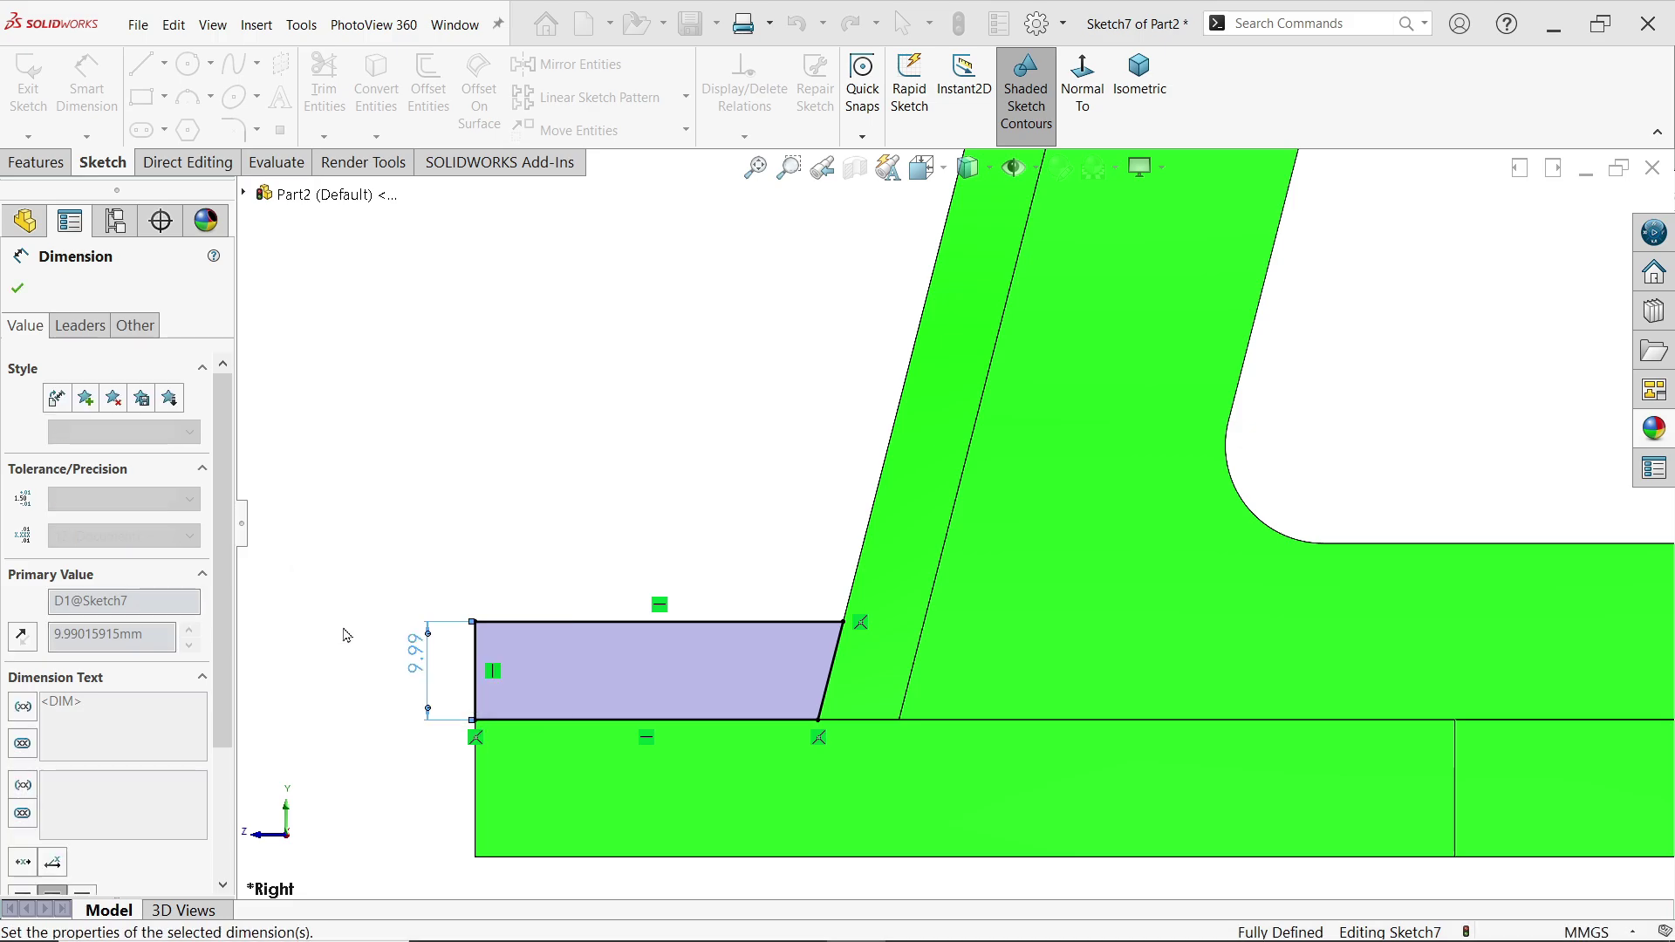
Start a Mid Plane boss extrusion of Sketch7 as a separate, unmerged body.
{"action": "left_click", "coordinate": [1152, 83]}
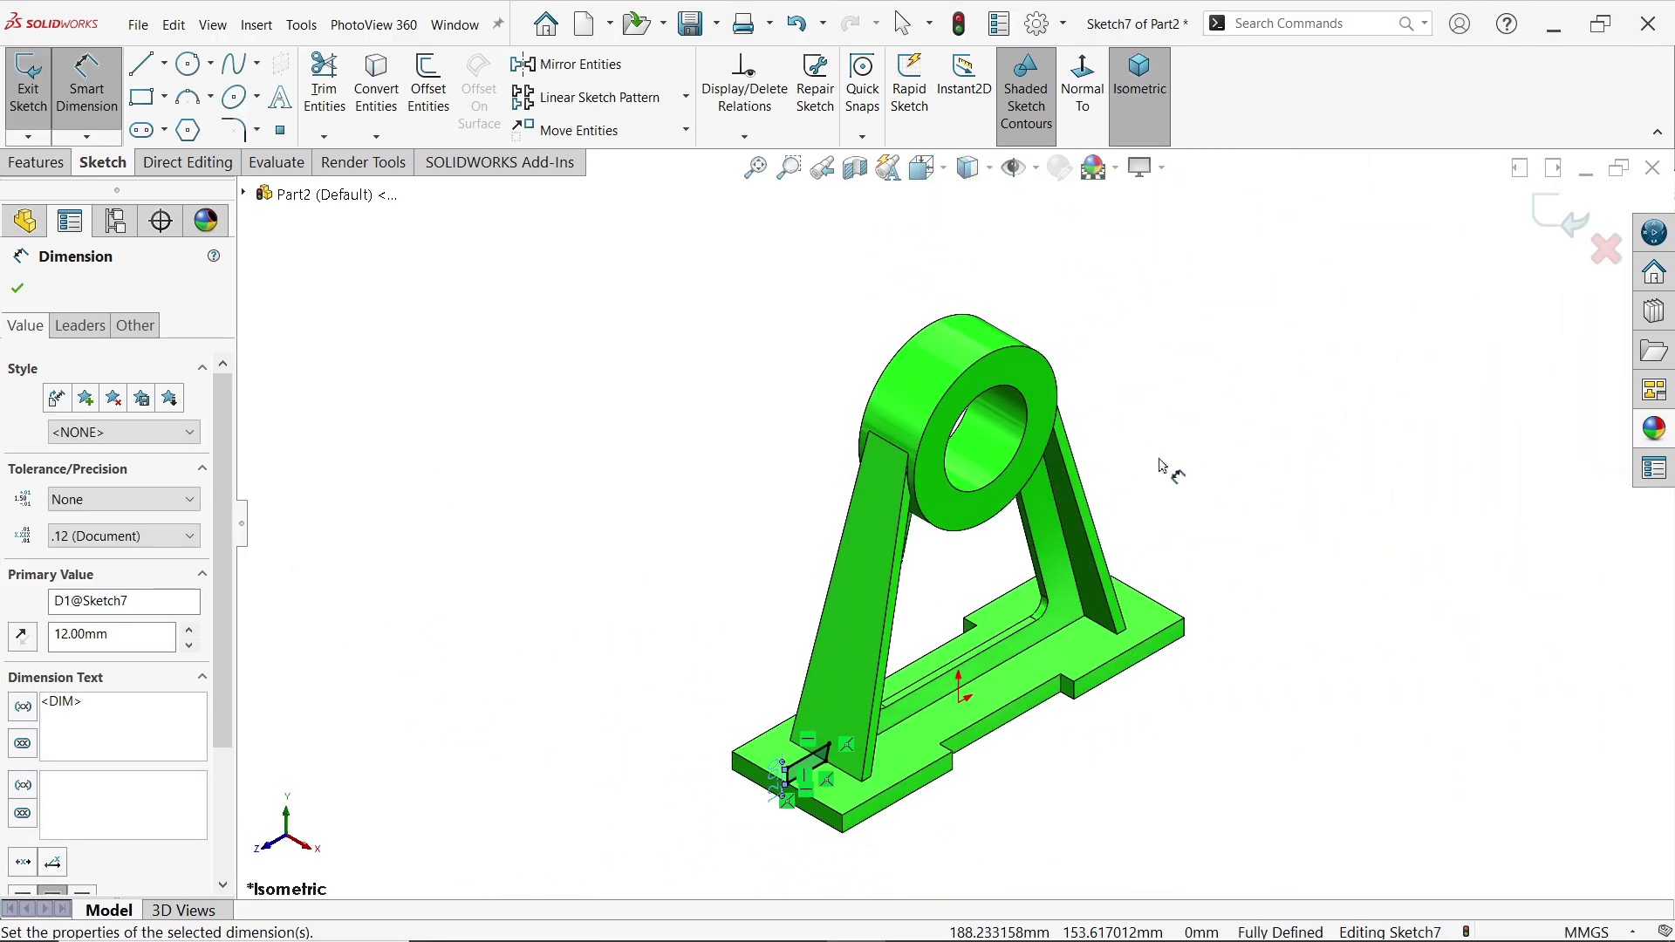
{"action": "scroll", "coordinate": [990, 665], "scroll_direction": "down", "scroll_amount": 5}
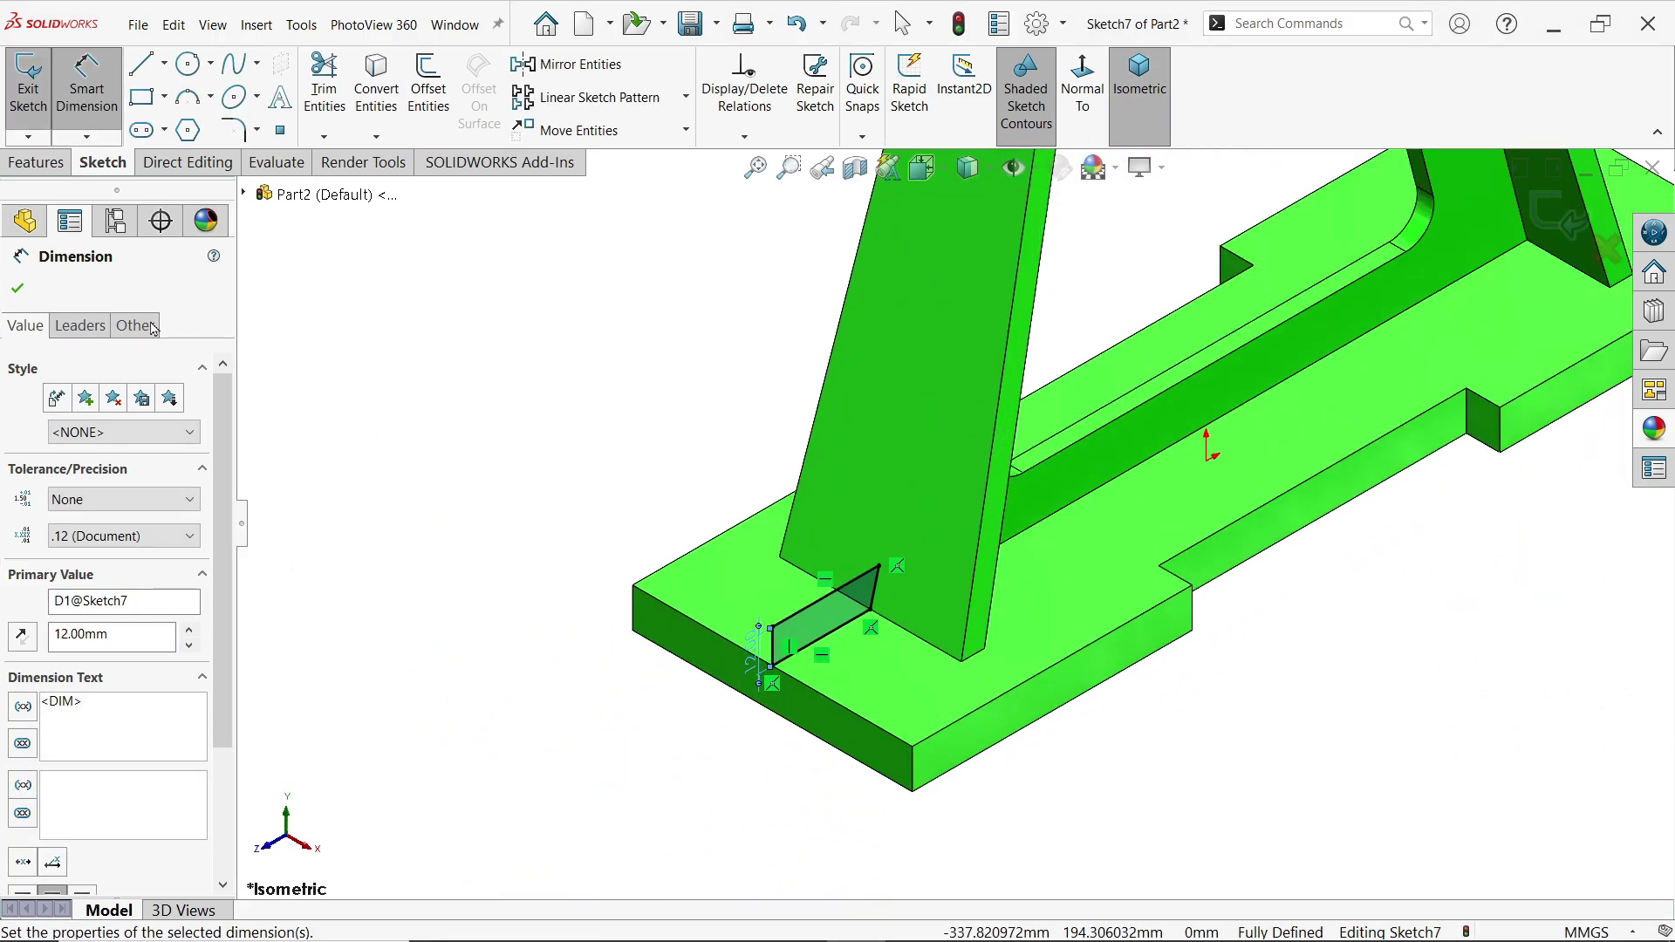
{"action": "left_click", "coordinate": [36, 163]}
{"action": "key", "text": "f"}
{"action": "left_click", "coordinate": [39, 88]}
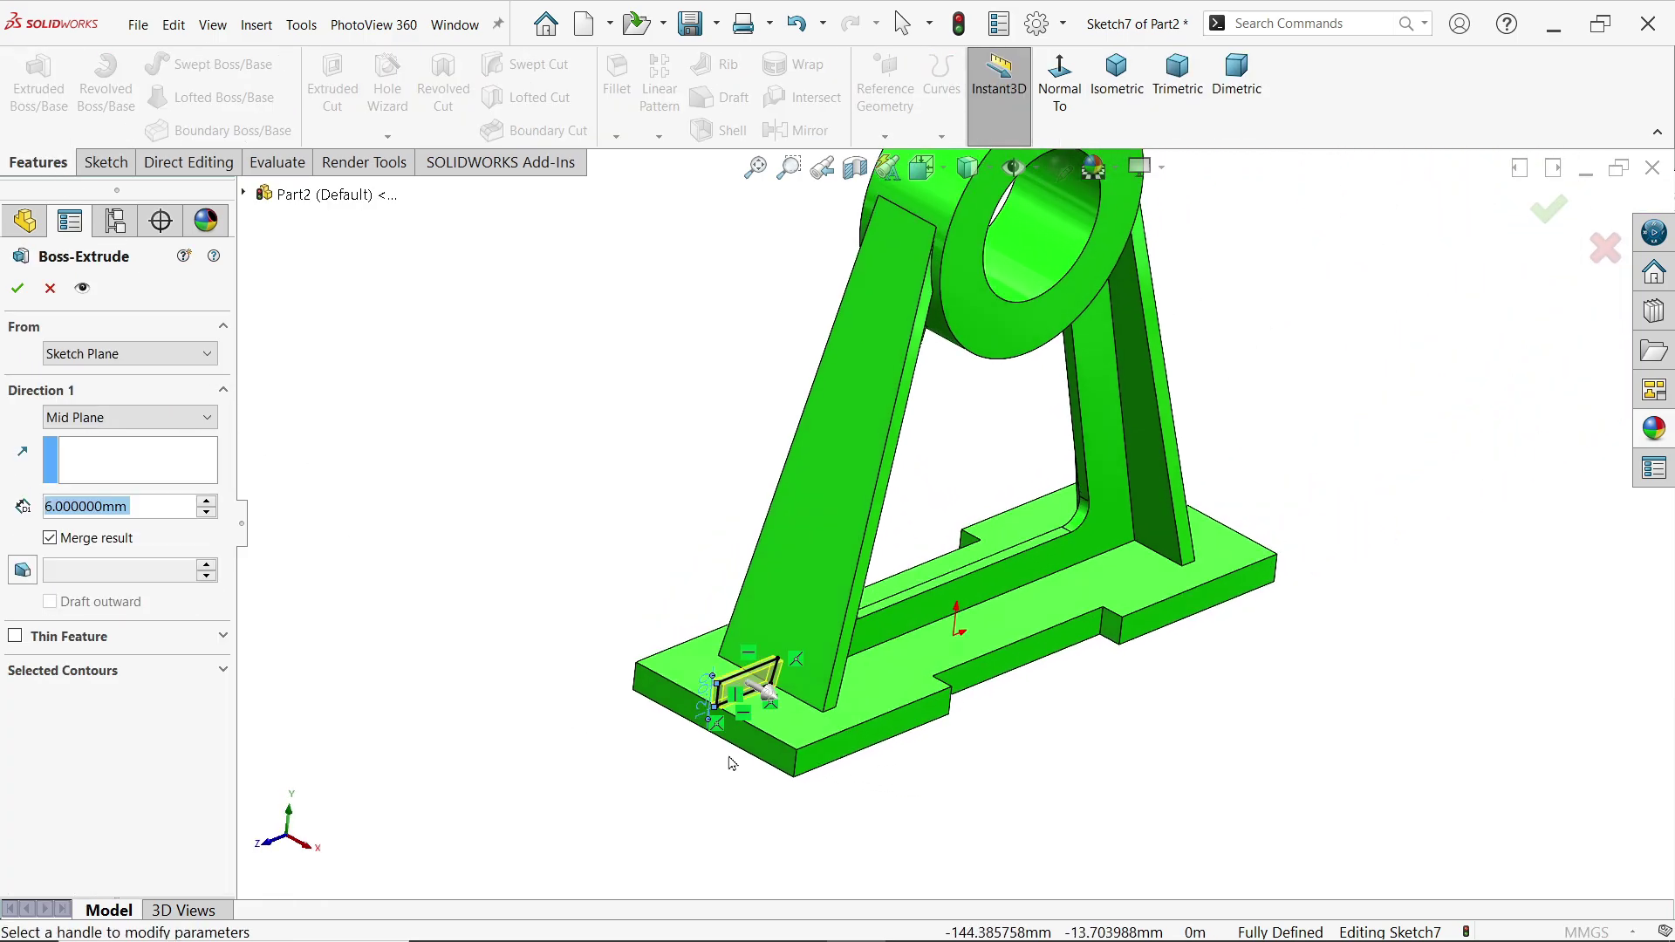
{"action": "scroll", "coordinate": [846, 796], "scroll_direction": "down", "scroll_amount": 4}
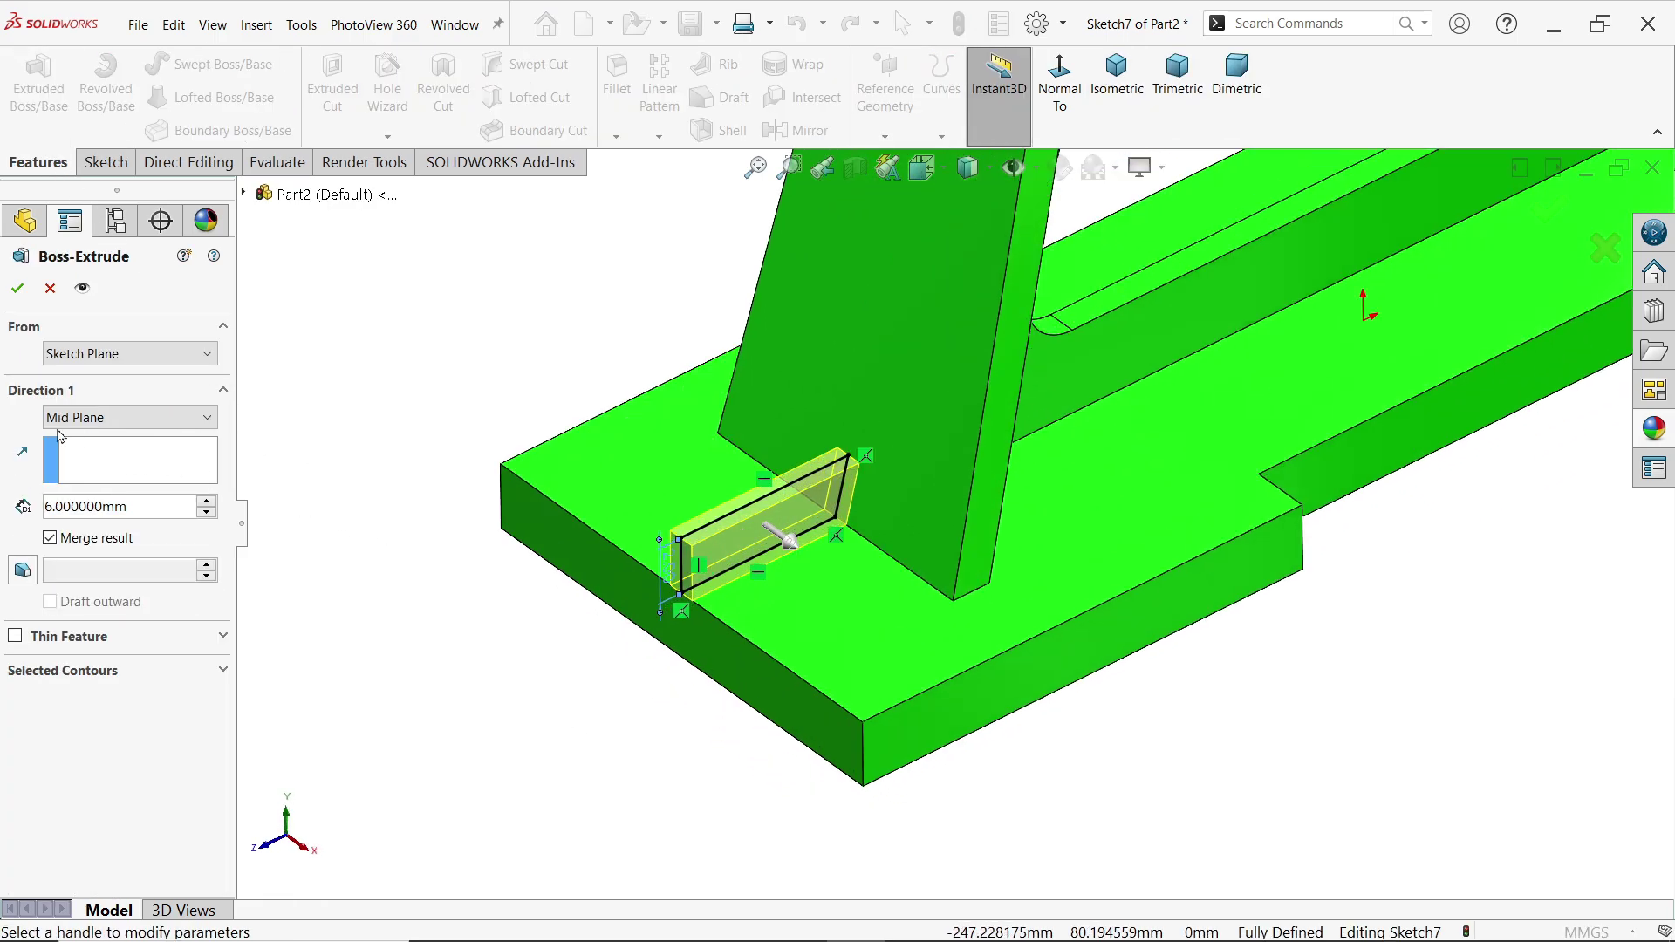
{"action": "left_click", "coordinate": [131, 417]}
{"action": "left_click", "coordinate": [104, 539]}
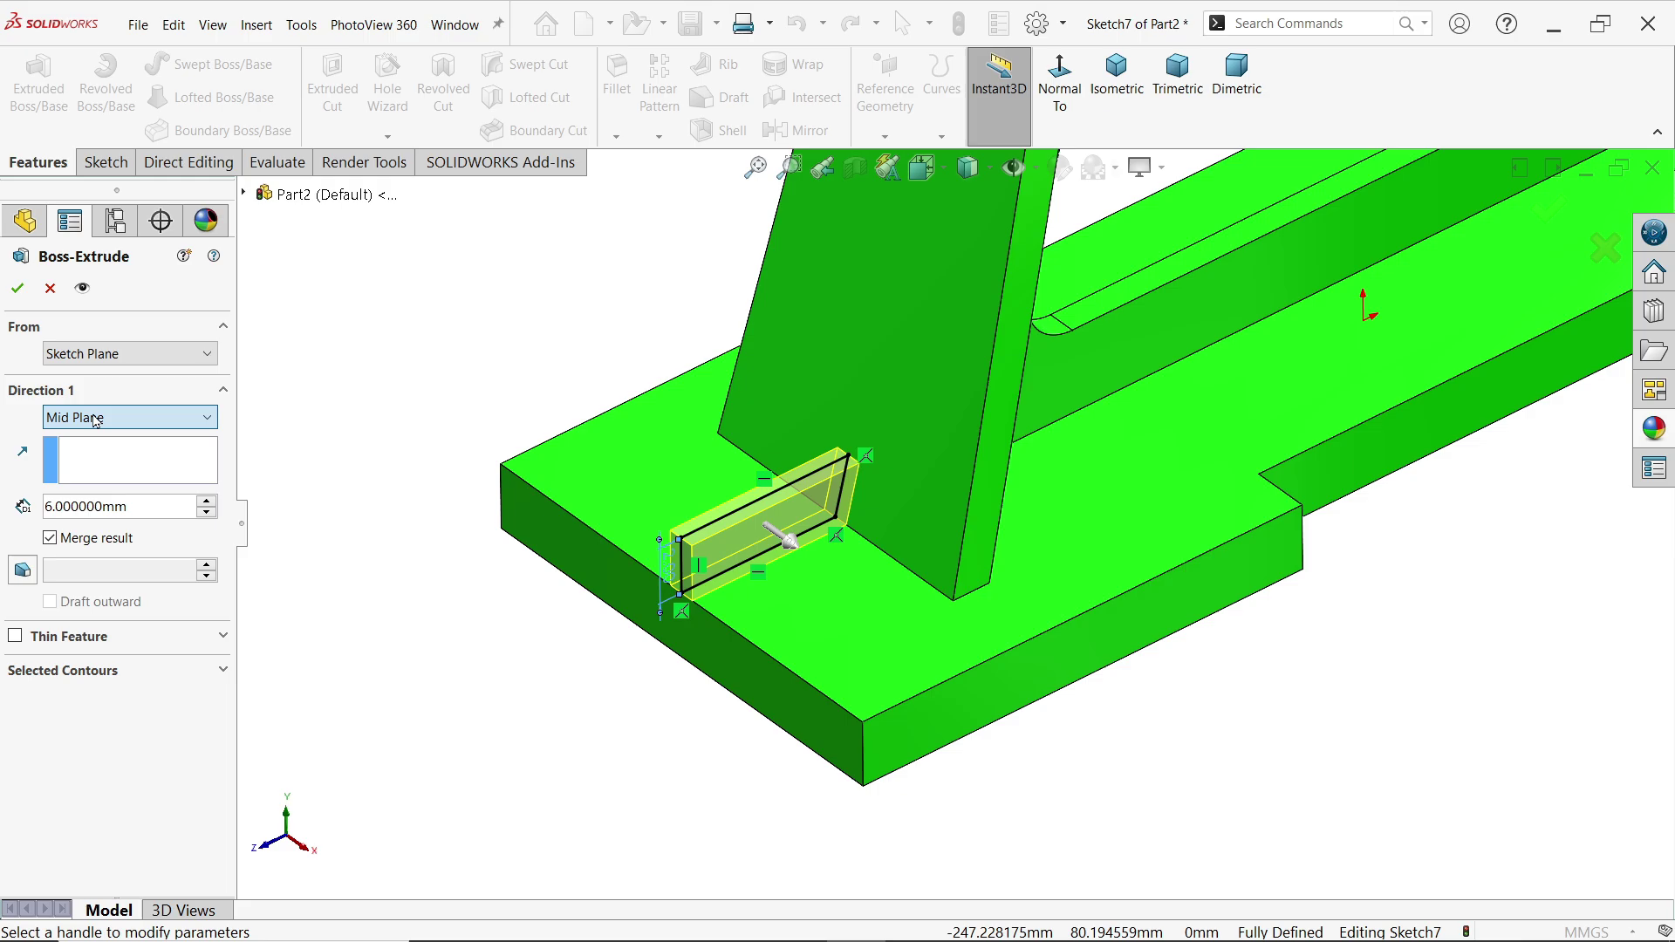
Set the extrusion depth to 36 mm (entered as 18*2) and confirm Boss-Extrude4.
{"action": "left_click", "coordinate": [139, 505]}
{"action": "type", "text": "*4"}
{"action": "key", "text": "Return"}
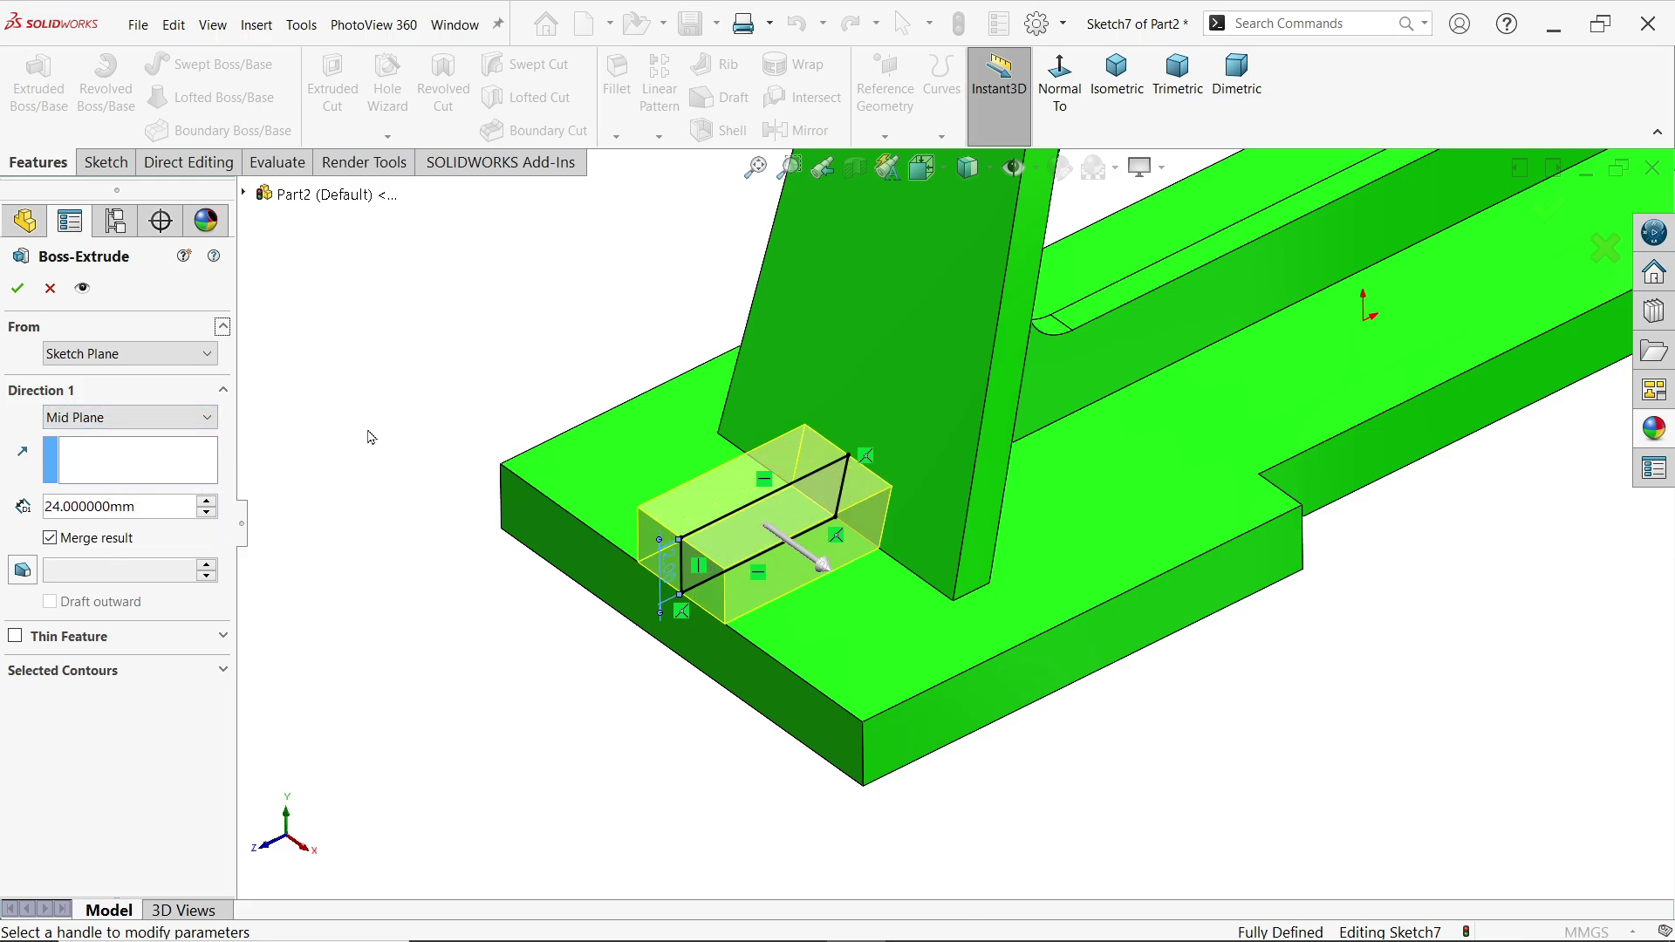
{"action": "type", "text": "18"}
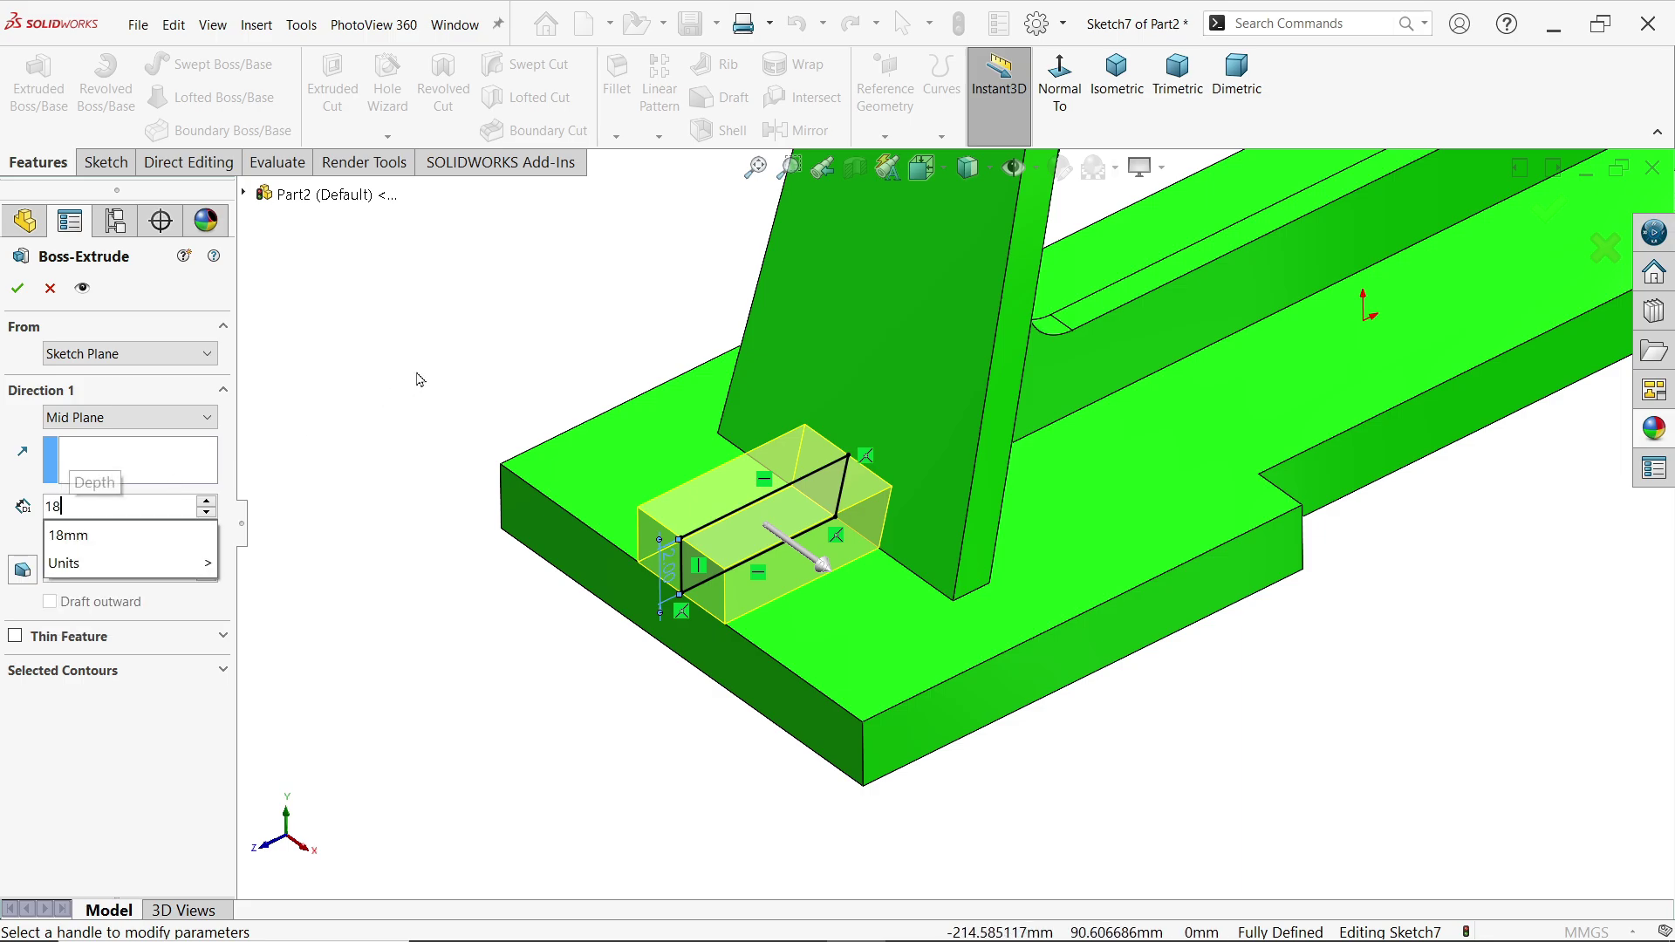
{"action": "key", "text": "Return"}
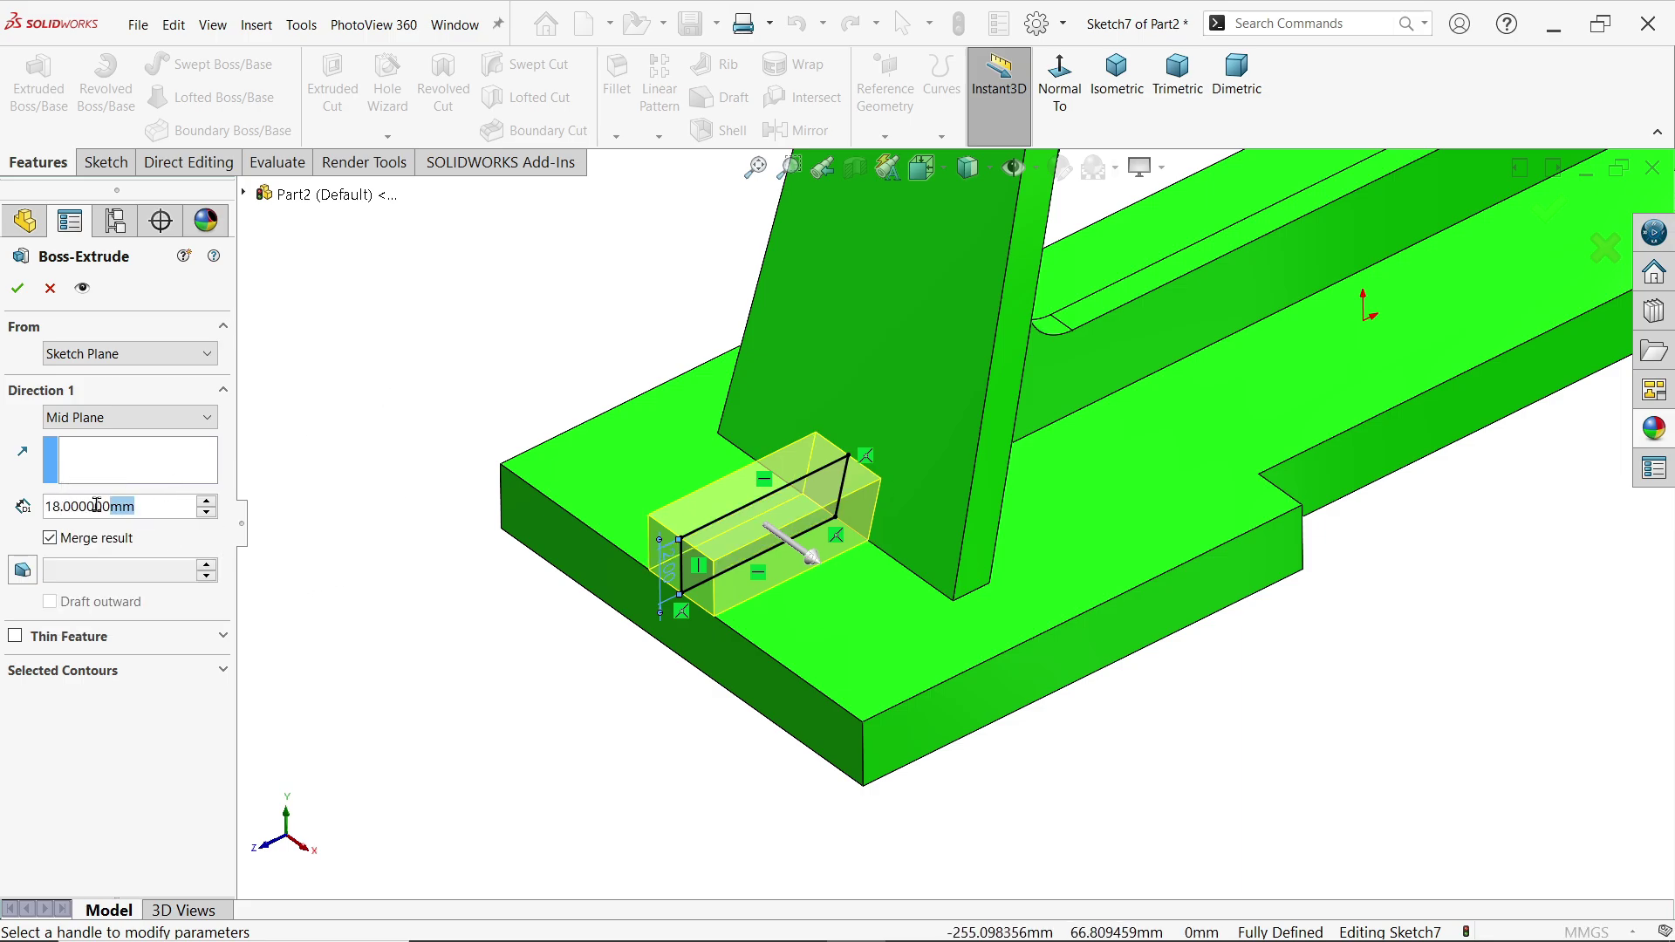
{"action": "type", "text": "18*2"}
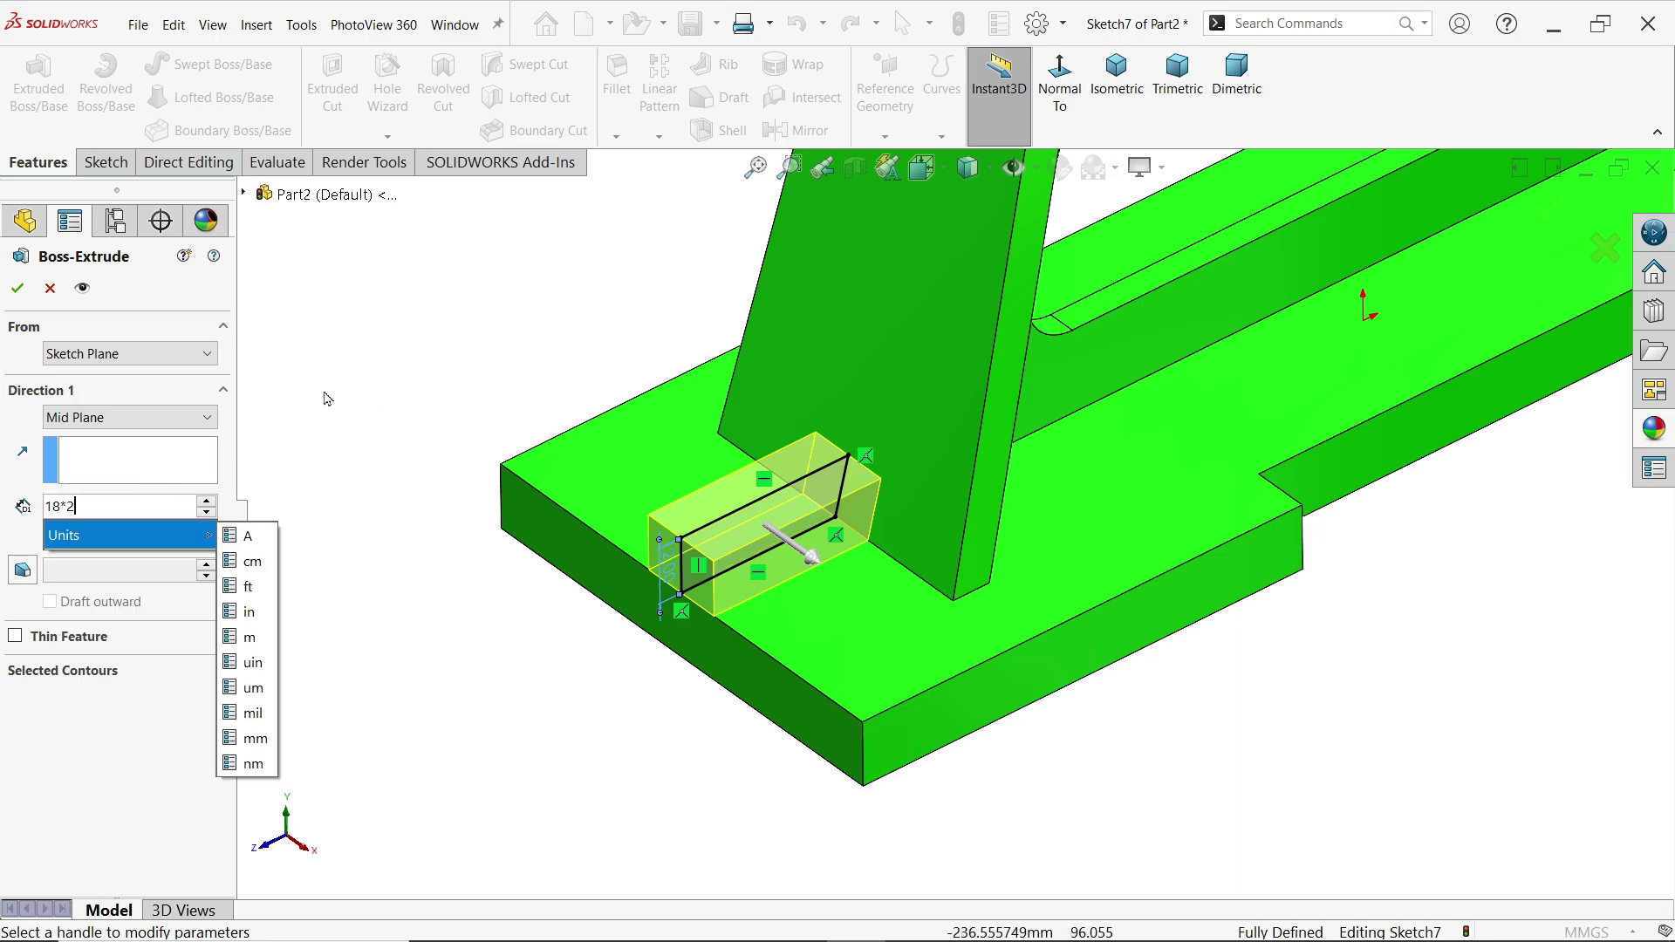
{"action": "key", "text": "Return"}
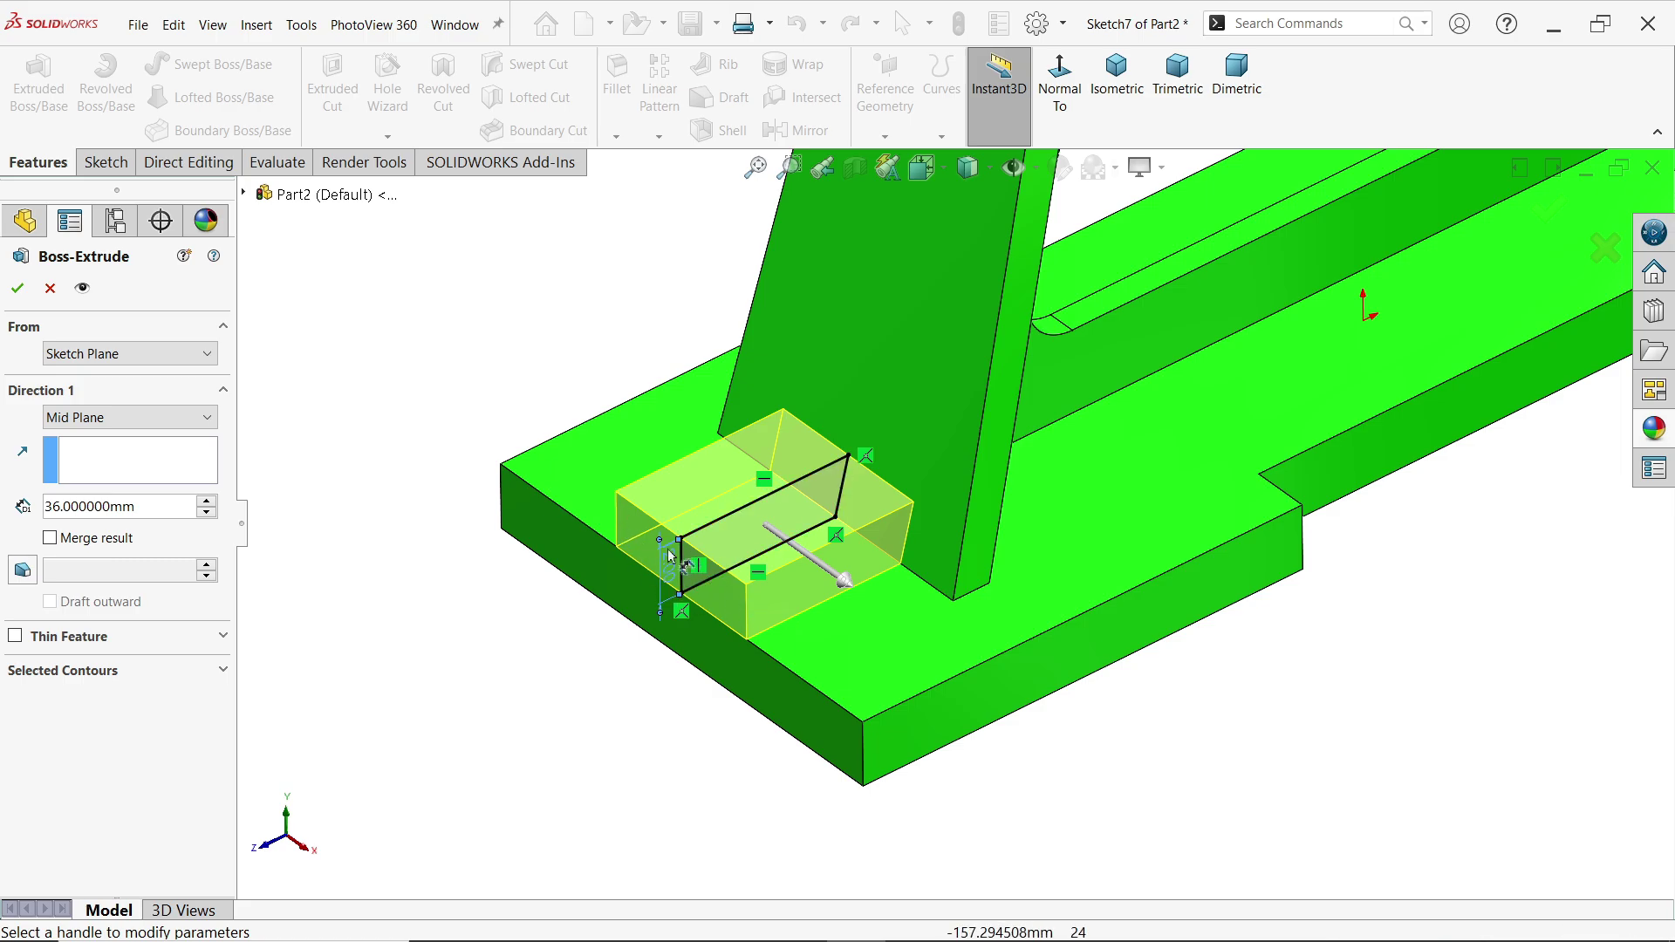
{"action": "left_click", "coordinate": [17, 290]}
{"action": "left_click", "coordinate": [441, 483]}
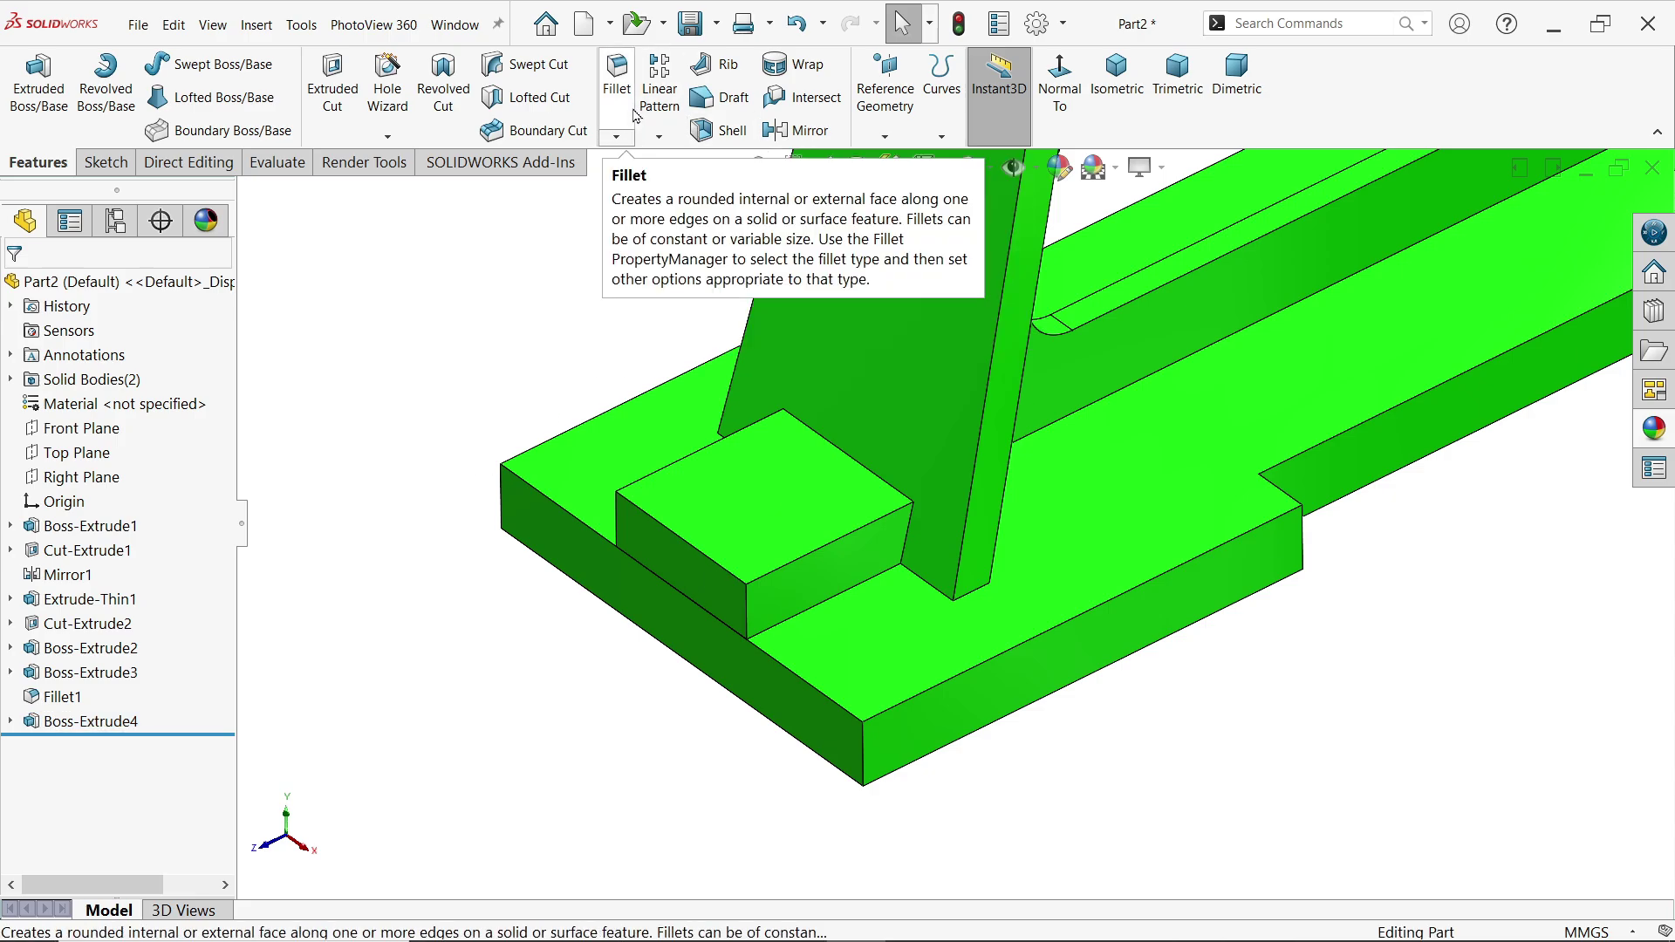
Apply a full round fillet to the block using its front, end and back faces as face sets.
{"action": "left_click", "coordinate": [617, 79]}
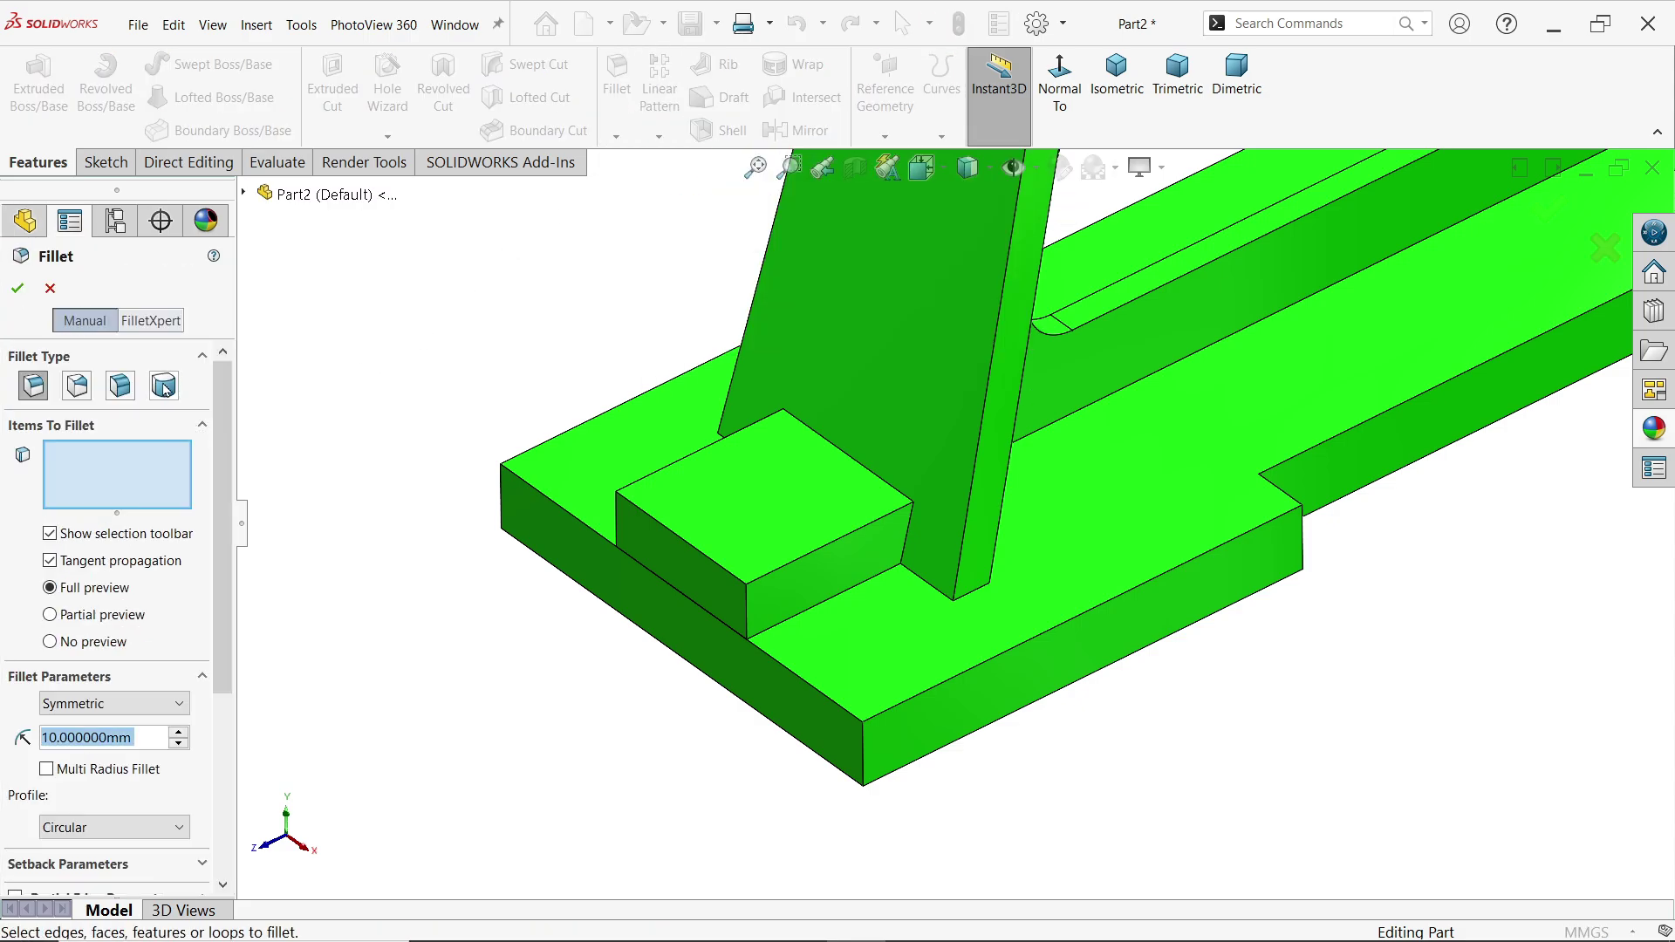
{"action": "left_click", "coordinate": [164, 387]}
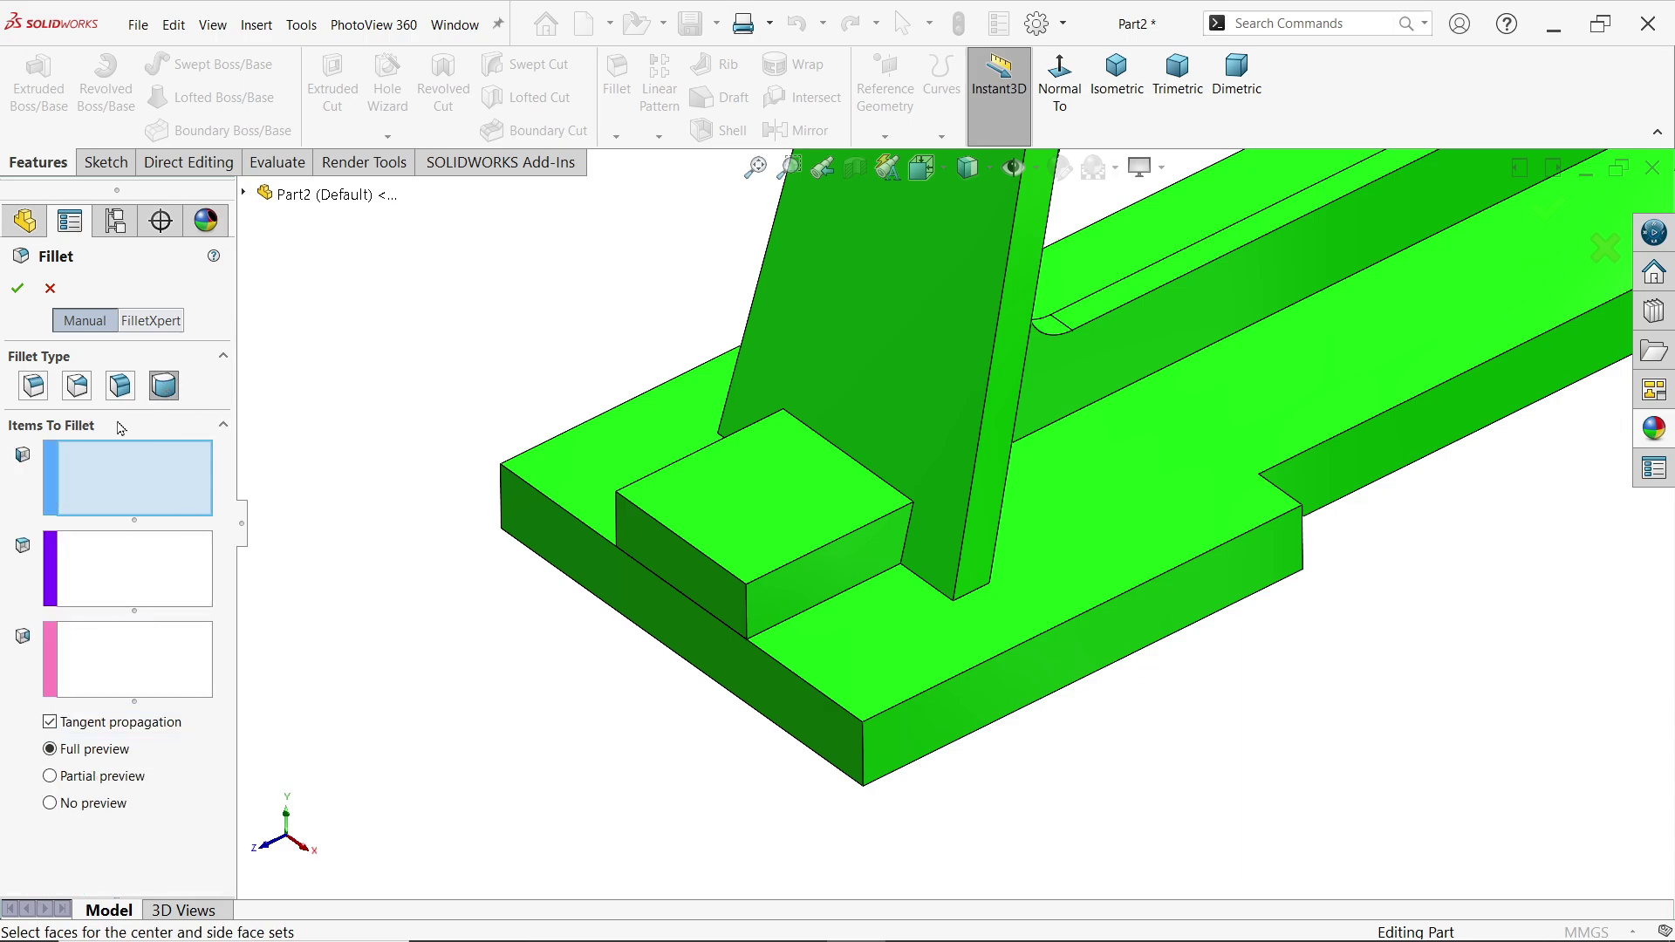
{"action": "left_click", "coordinate": [807, 580]}
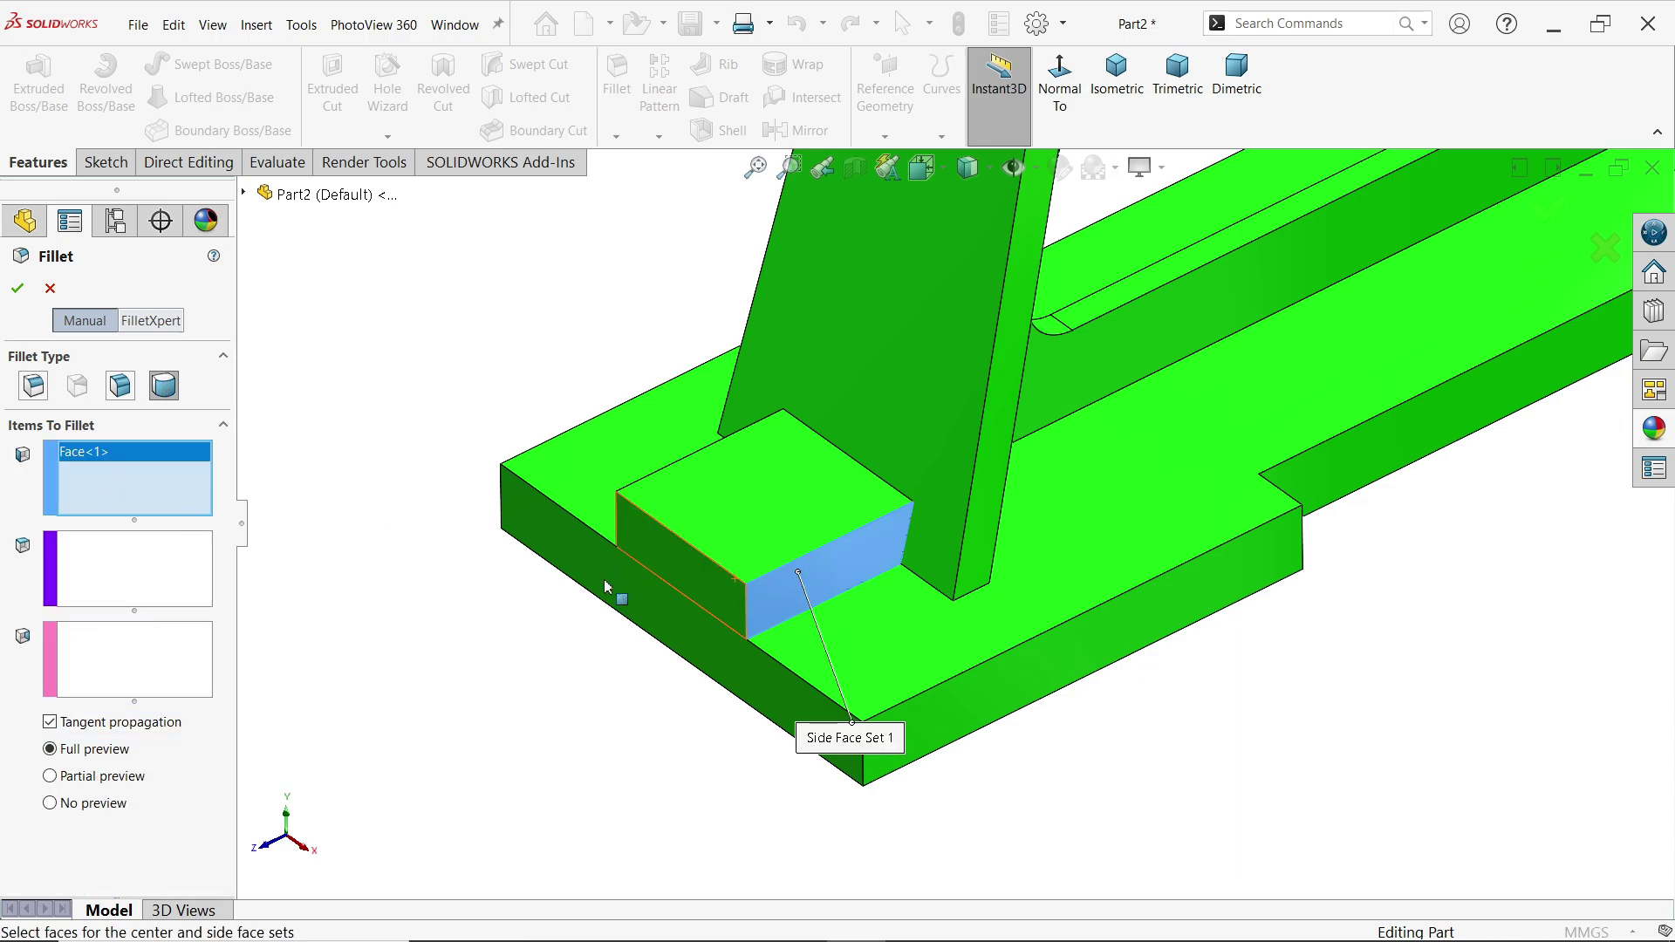
{"action": "left_click", "coordinate": [142, 573]}
{"action": "left_click", "coordinate": [678, 569]}
{"action": "left_click", "coordinate": [114, 646]}
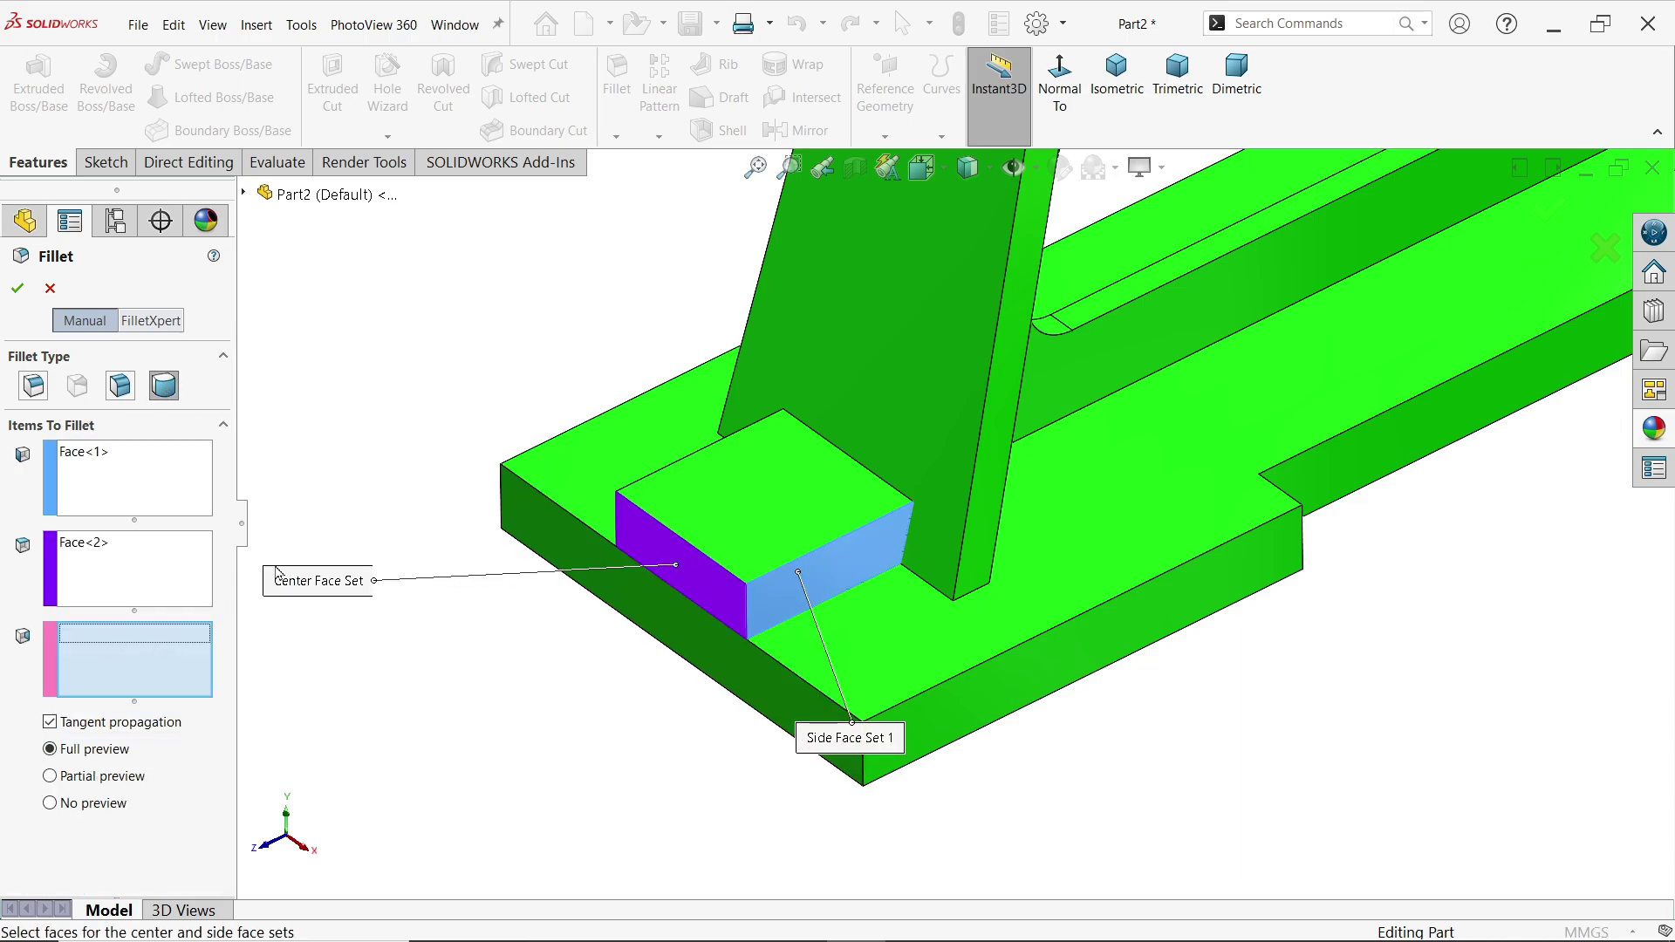
{"action": "middle_click_drag", "start_coordinate": [299, 553], "coordinate": [678, 495]}
{"action": "left_click", "coordinate": [678, 494]}
{"action": "key", "text": "ctrl+7"}
{"action": "left_click", "coordinate": [18, 290]}
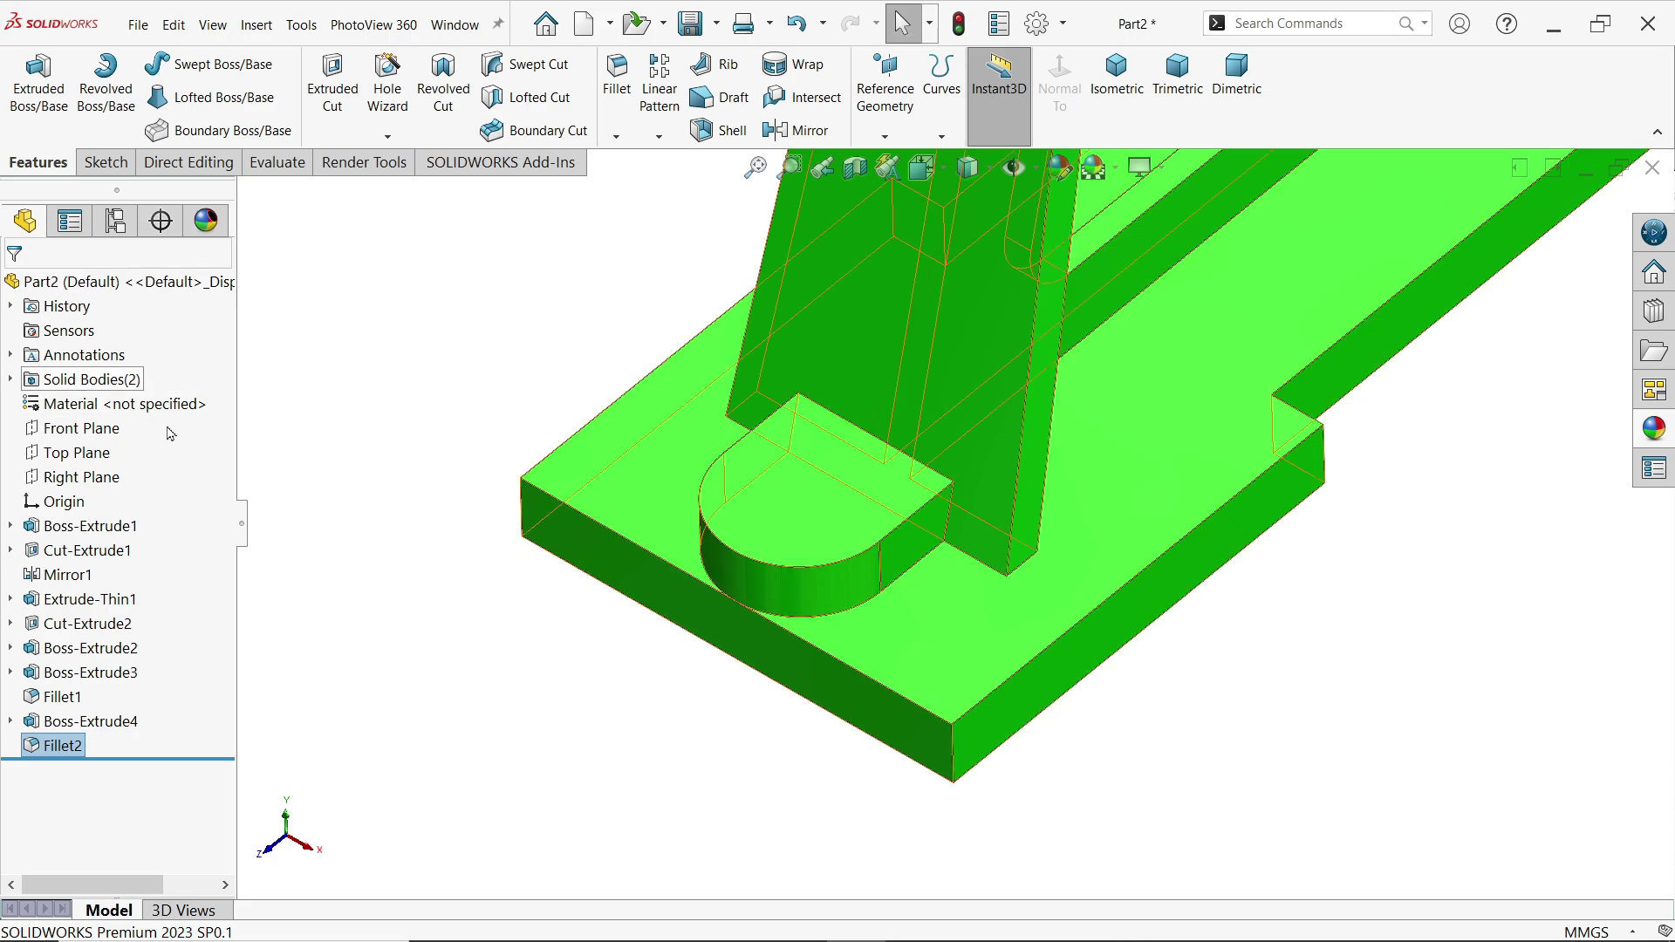
{"action": "key", "text": "ctrl+7"}
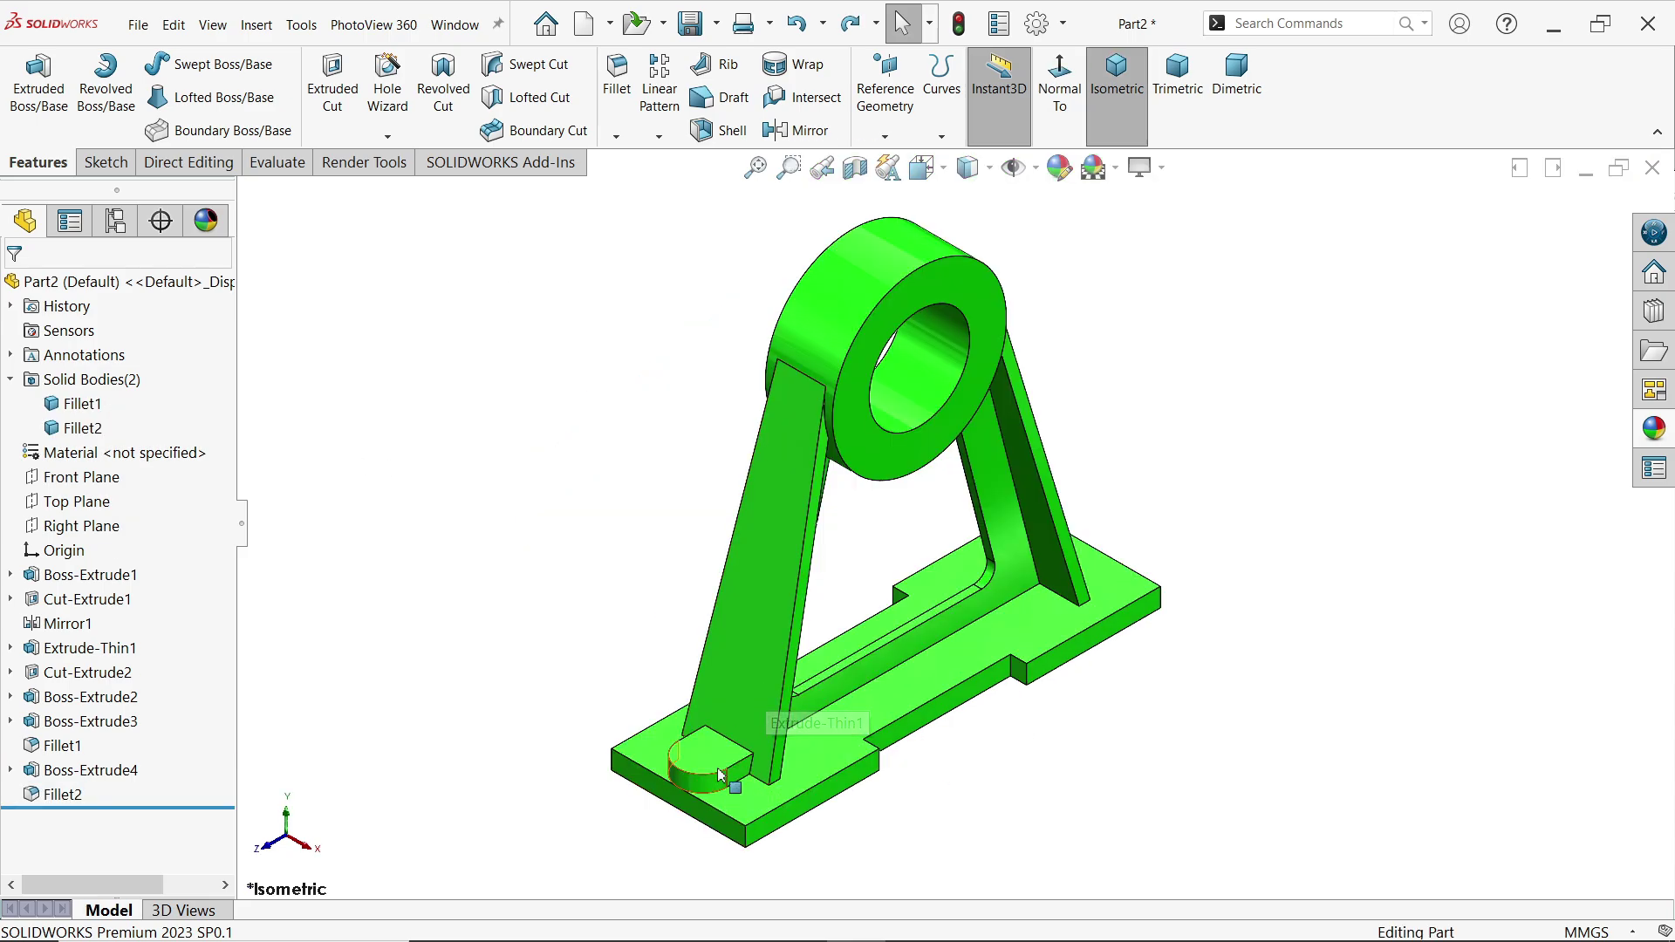
Mirror the rounded lug body about the Front Plane to create Mirror3.
{"action": "left_click", "coordinate": [710, 771]}
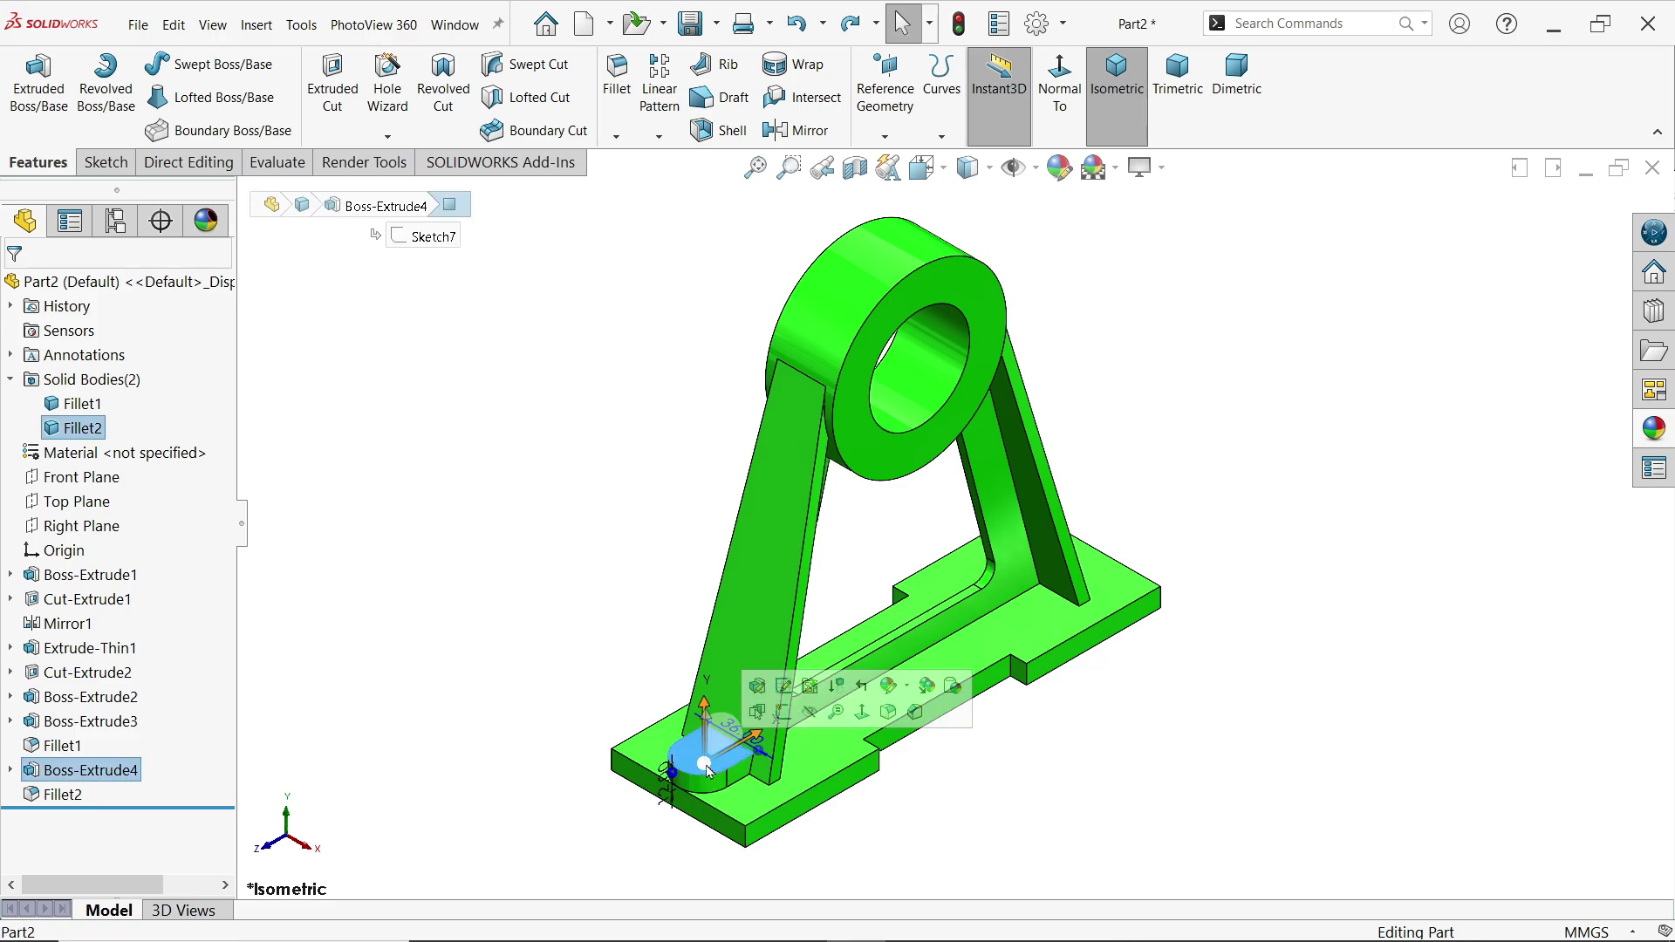
{"action": "left_click", "coordinate": [650, 690]}
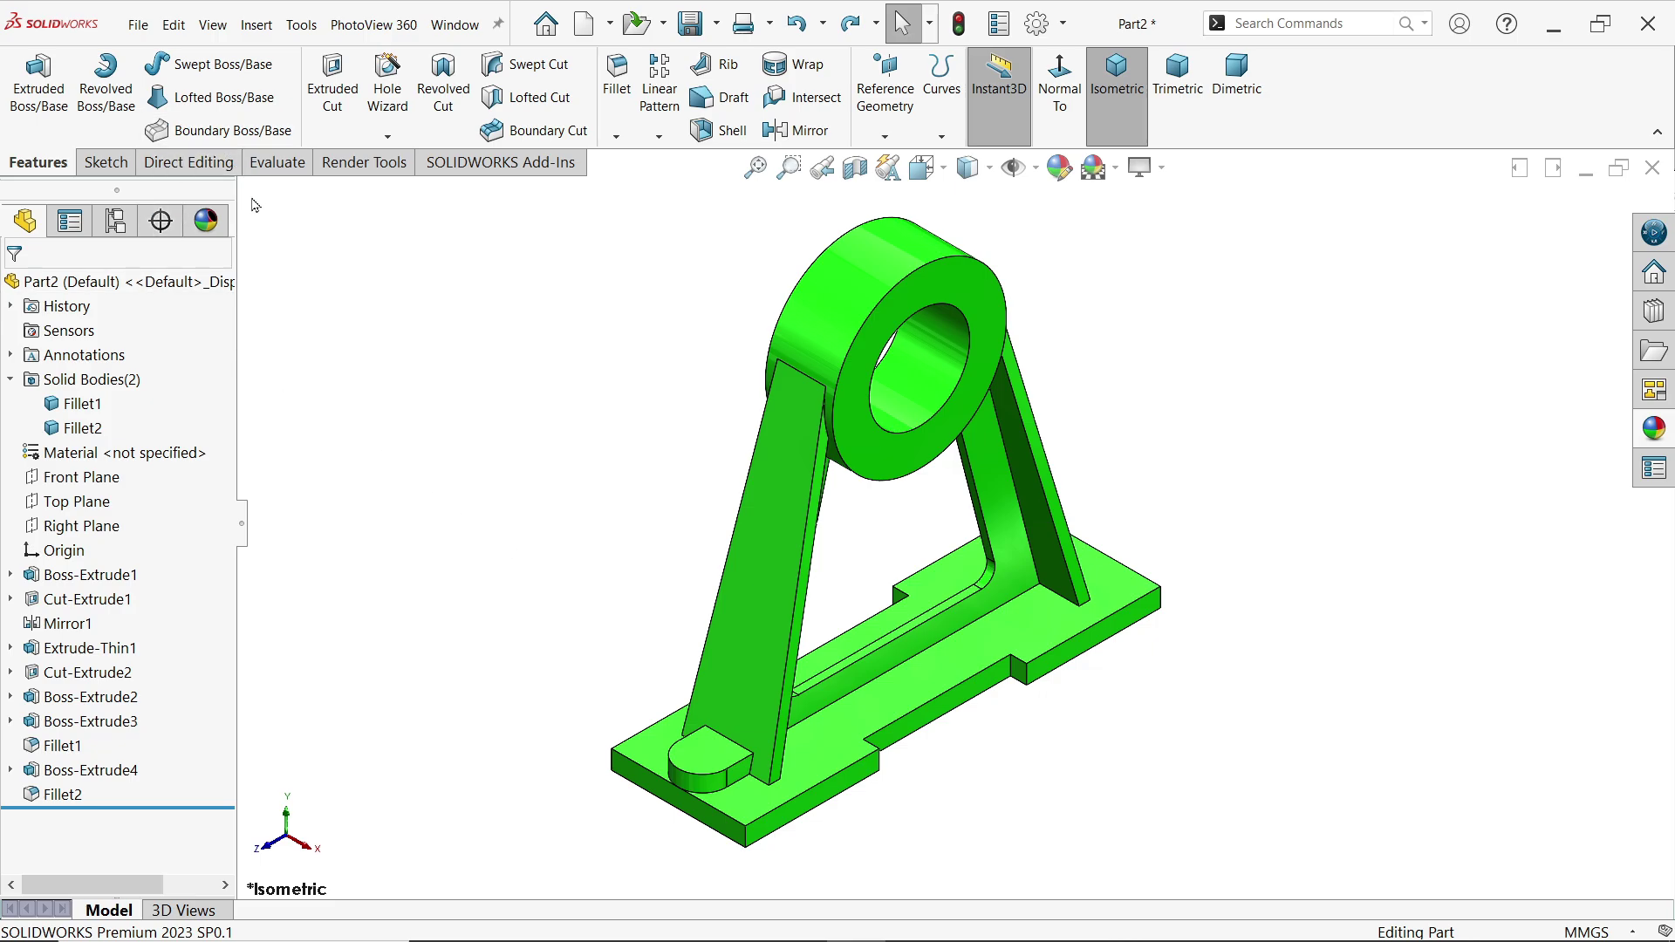
{"action": "left_click", "coordinate": [798, 133]}
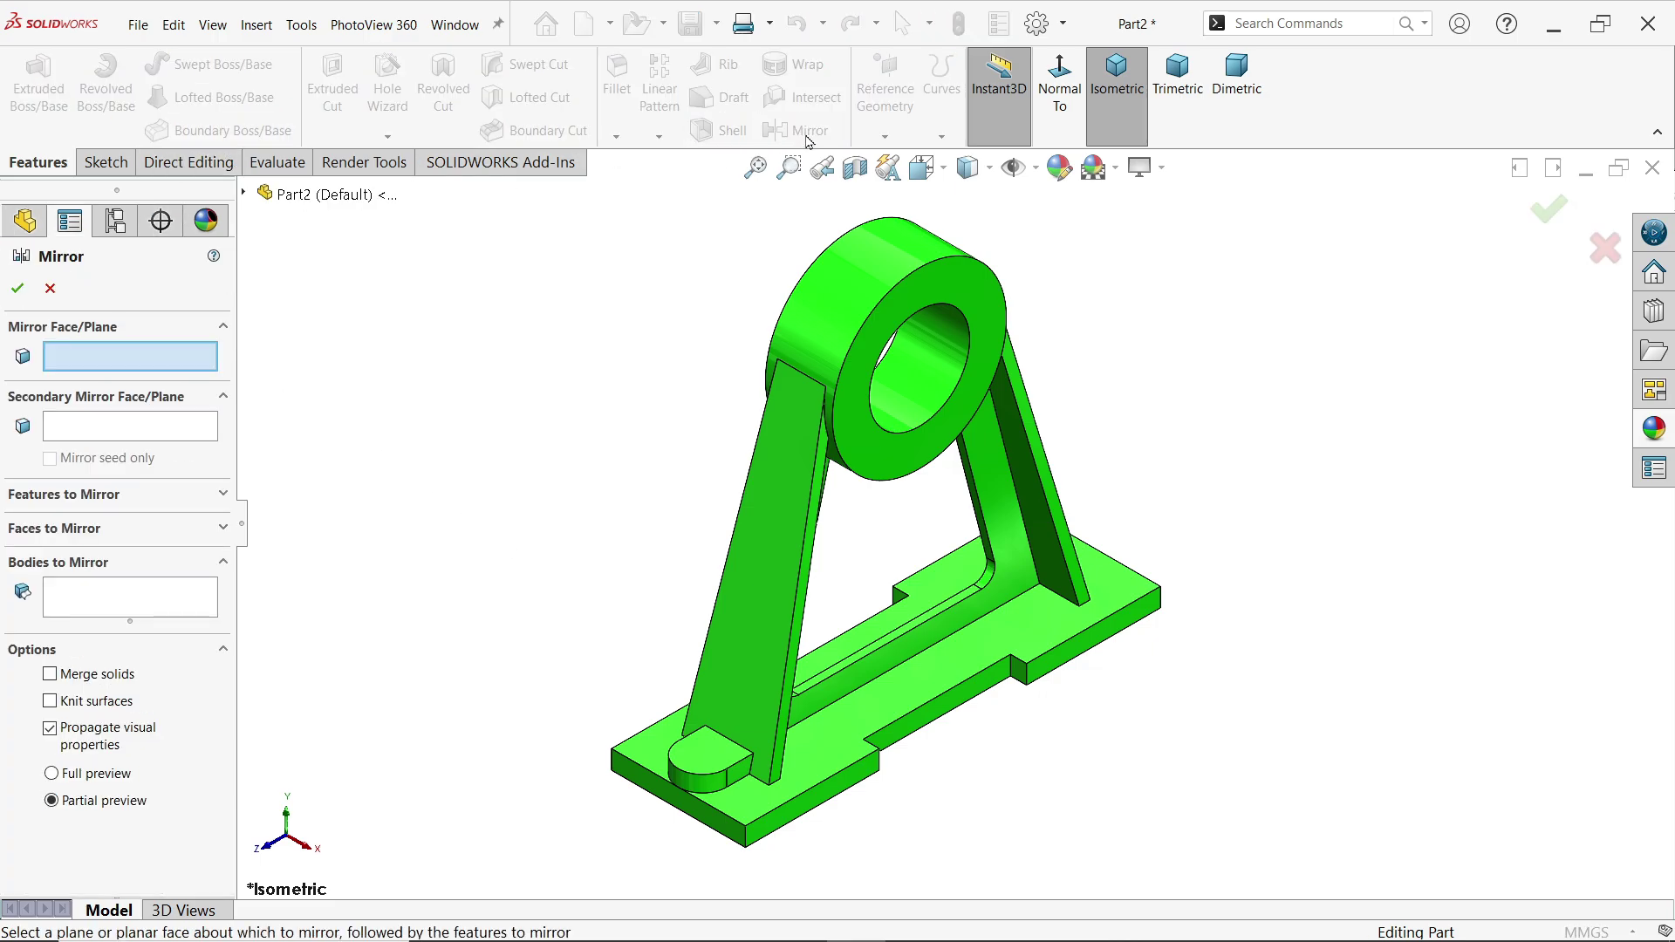
{"action": "left_click", "coordinate": [244, 194]}
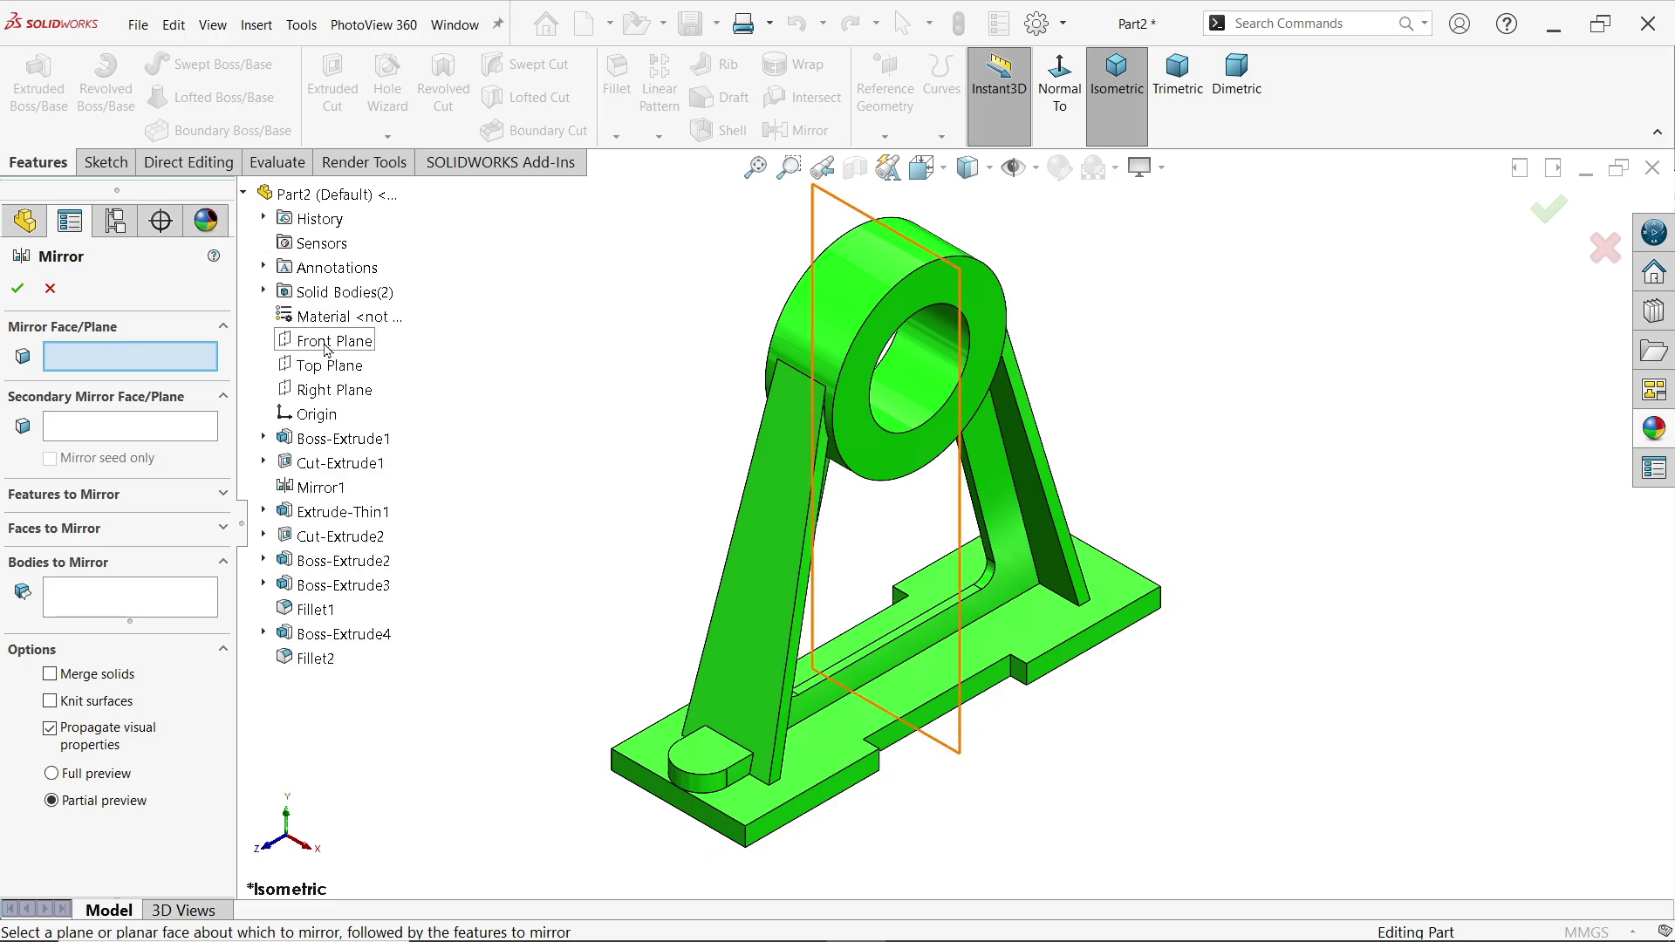
{"action": "left_click", "coordinate": [328, 348]}
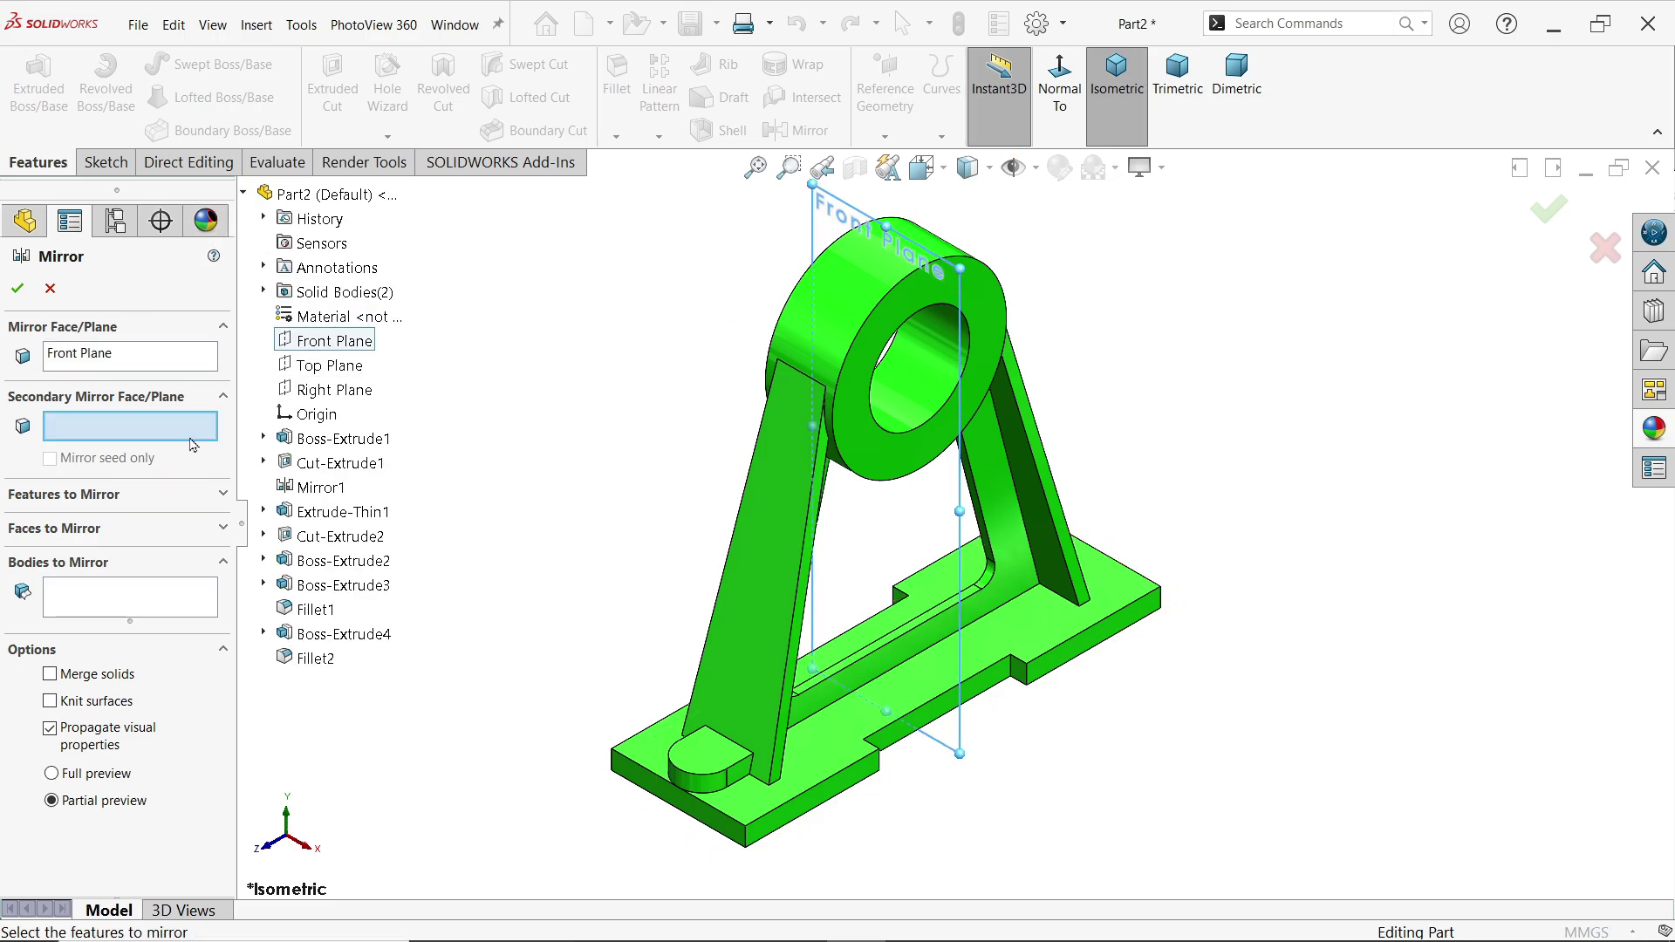
{"action": "left_click", "coordinate": [95, 606]}
{"action": "left_click", "coordinate": [697, 771]}
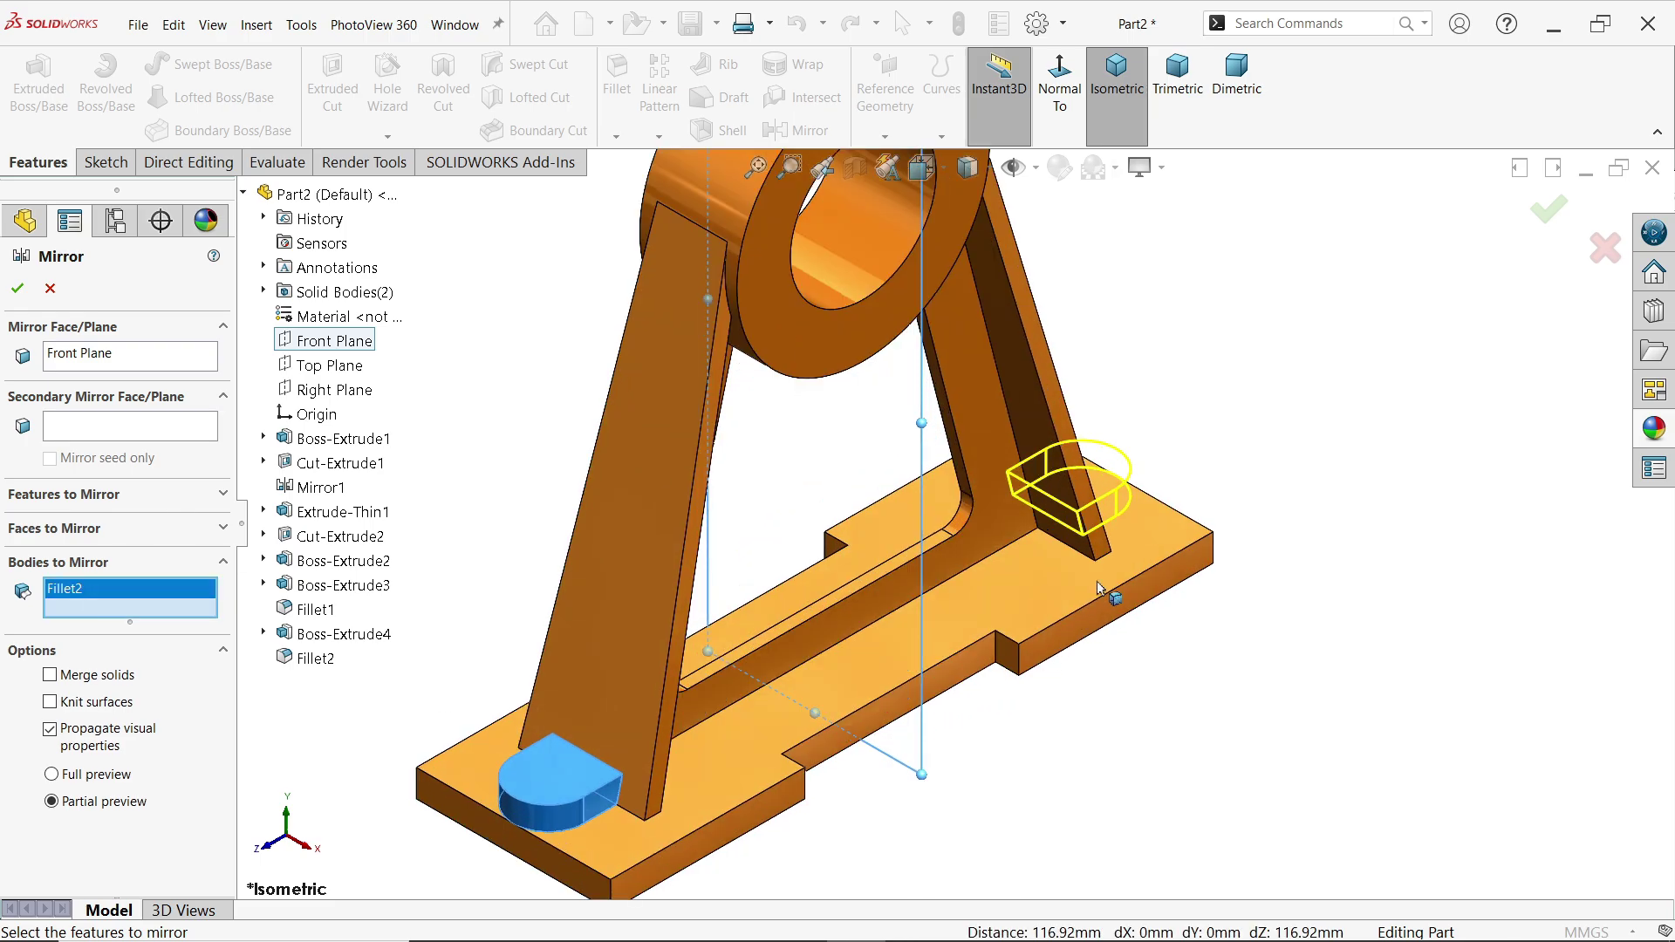
{"action": "scroll", "coordinate": [1207, 464], "scroll_direction": "down", "scroll_amount": 4}
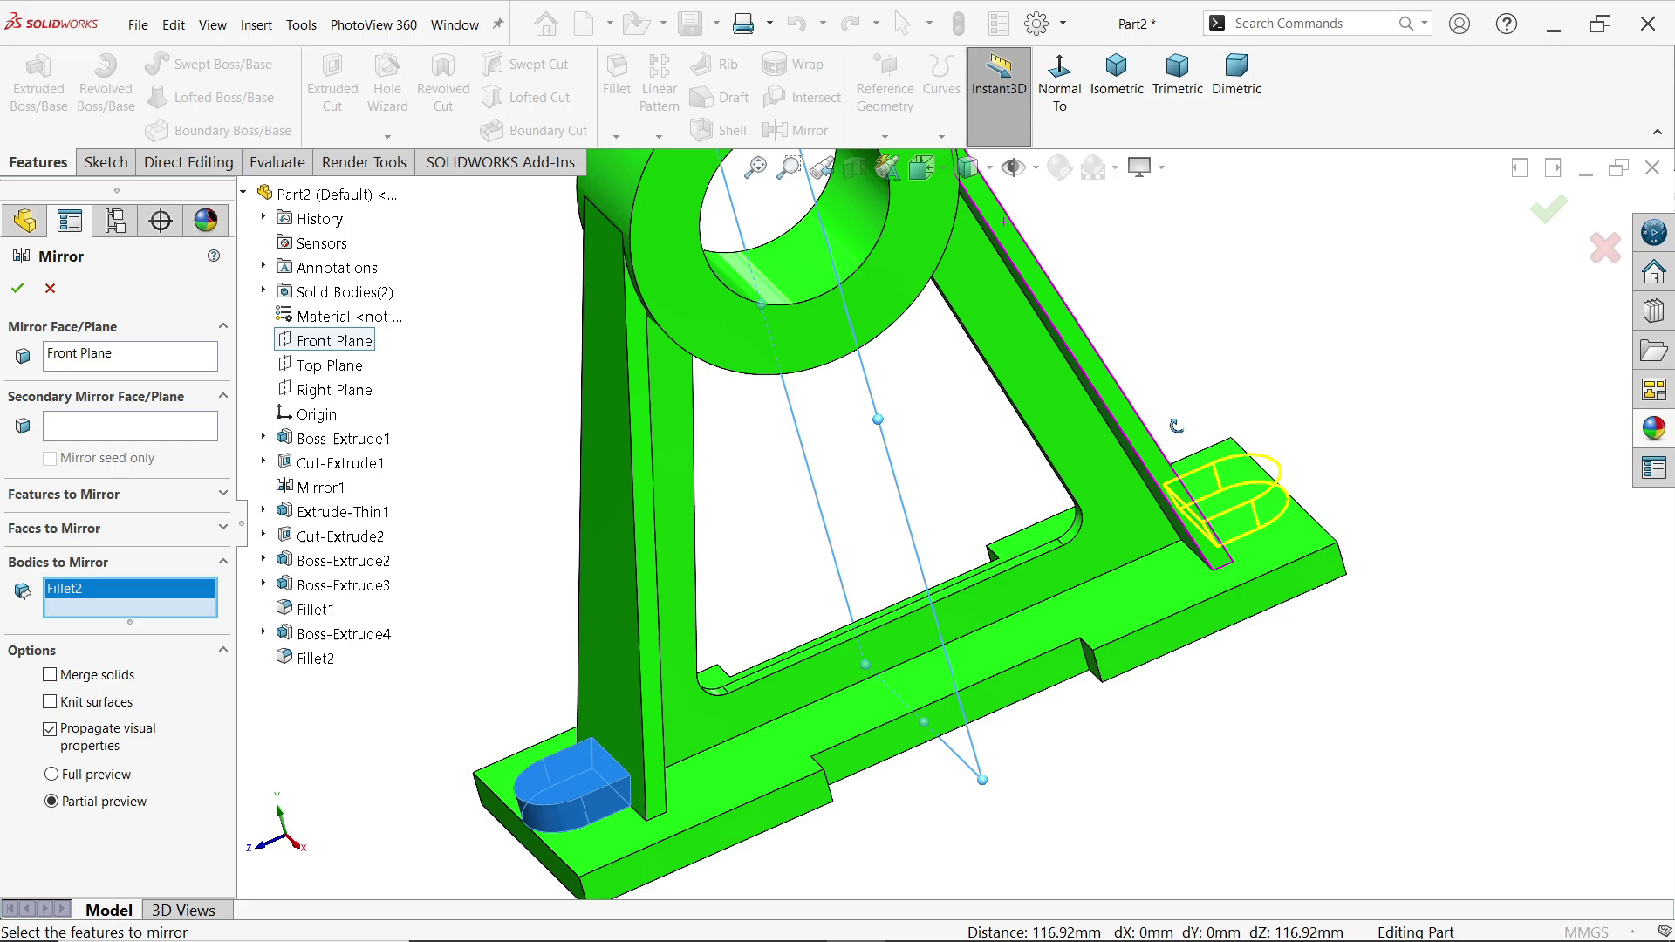
{"action": "left_click", "coordinate": [20, 288]}
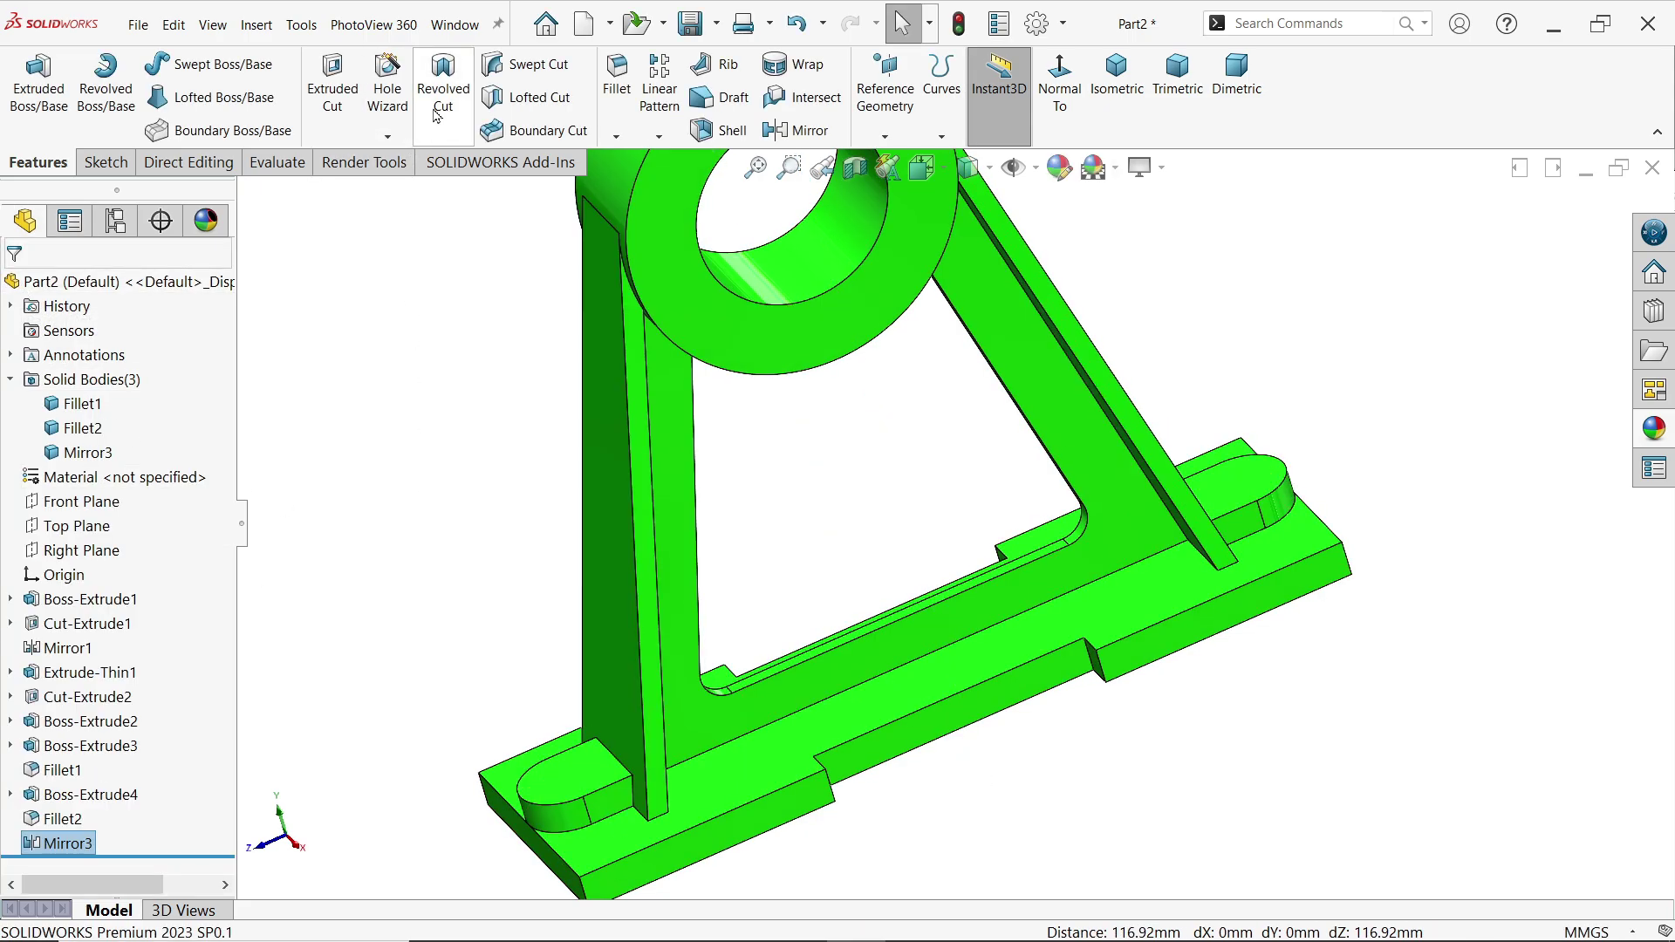
Set up a Hole Wizard drill-size hole of Ø14.0 mm running through all.
{"action": "left_click", "coordinate": [401, 98]}
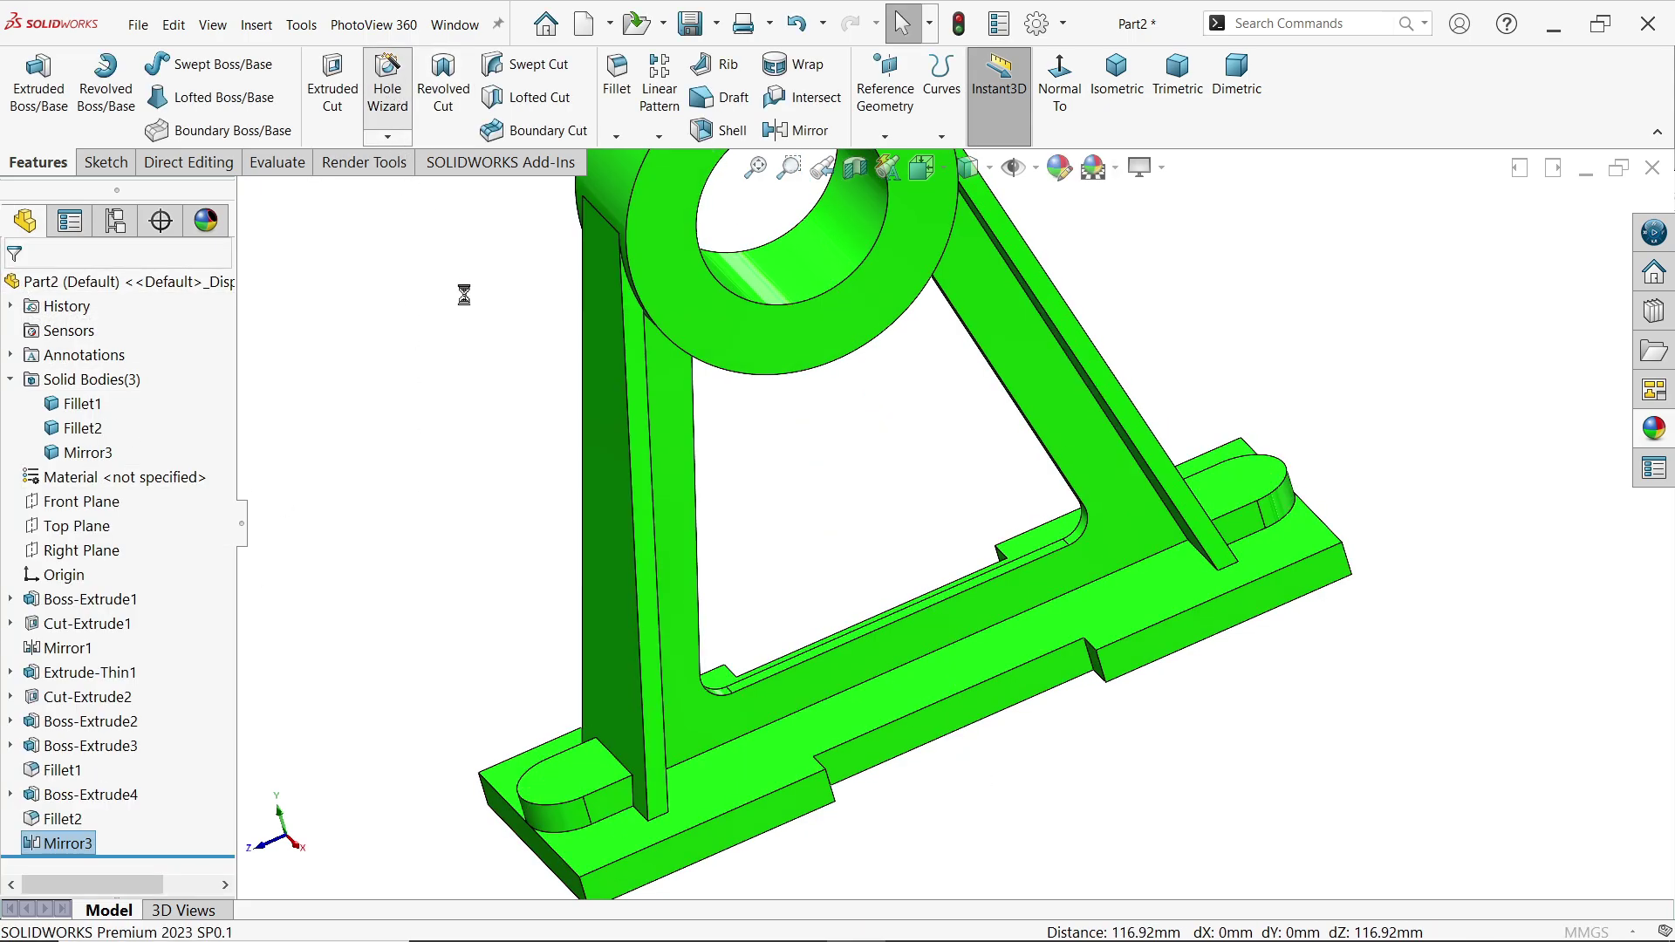
{"action": "left_click", "coordinate": [155, 501]}
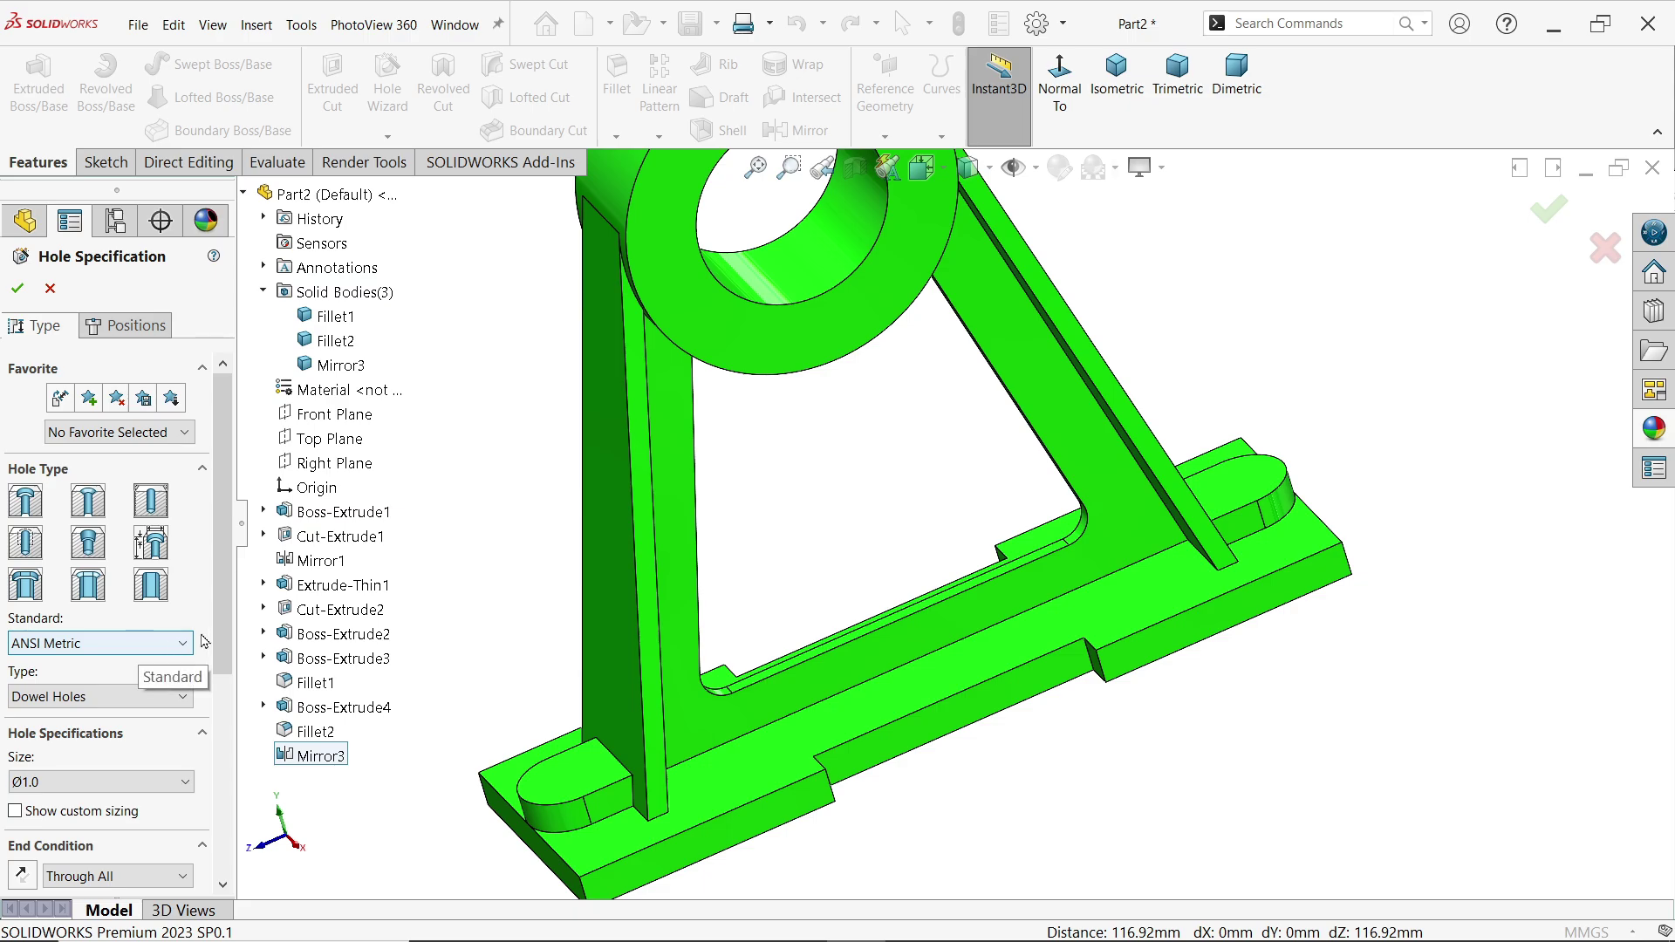
{"action": "scroll", "coordinate": [174, 645], "scroll_direction": "down", "scroll_amount": 1}
{"action": "left_click", "coordinate": [96, 630]}
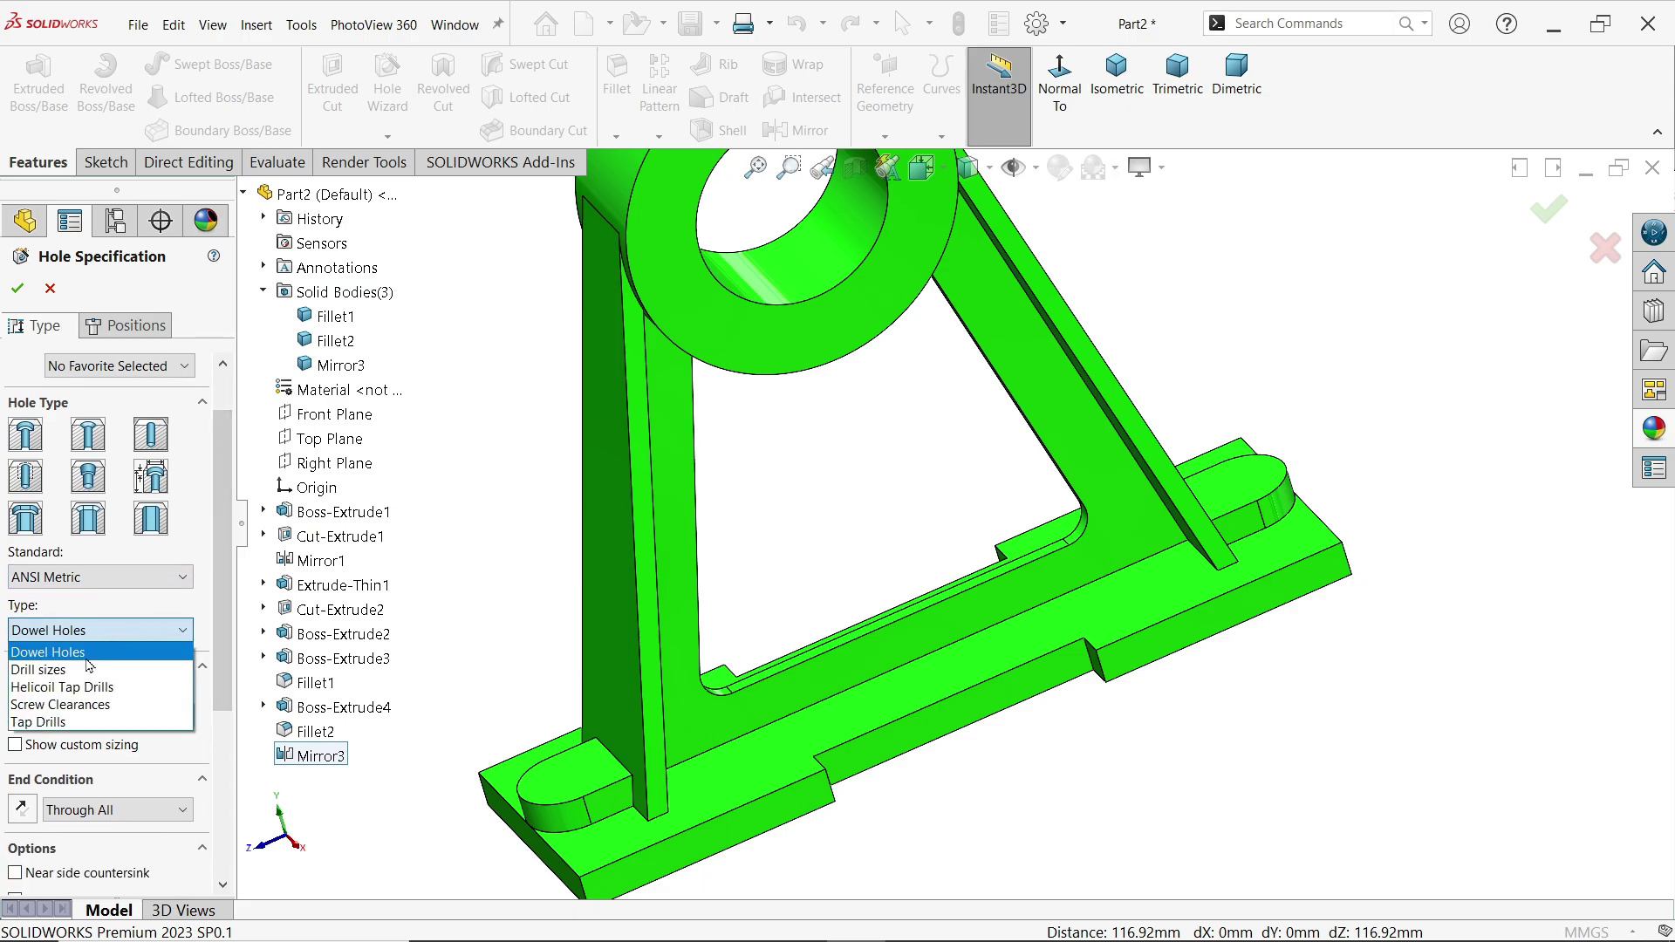
{"action": "left_click", "coordinate": [88, 669]}
{"action": "left_click", "coordinate": [131, 711]}
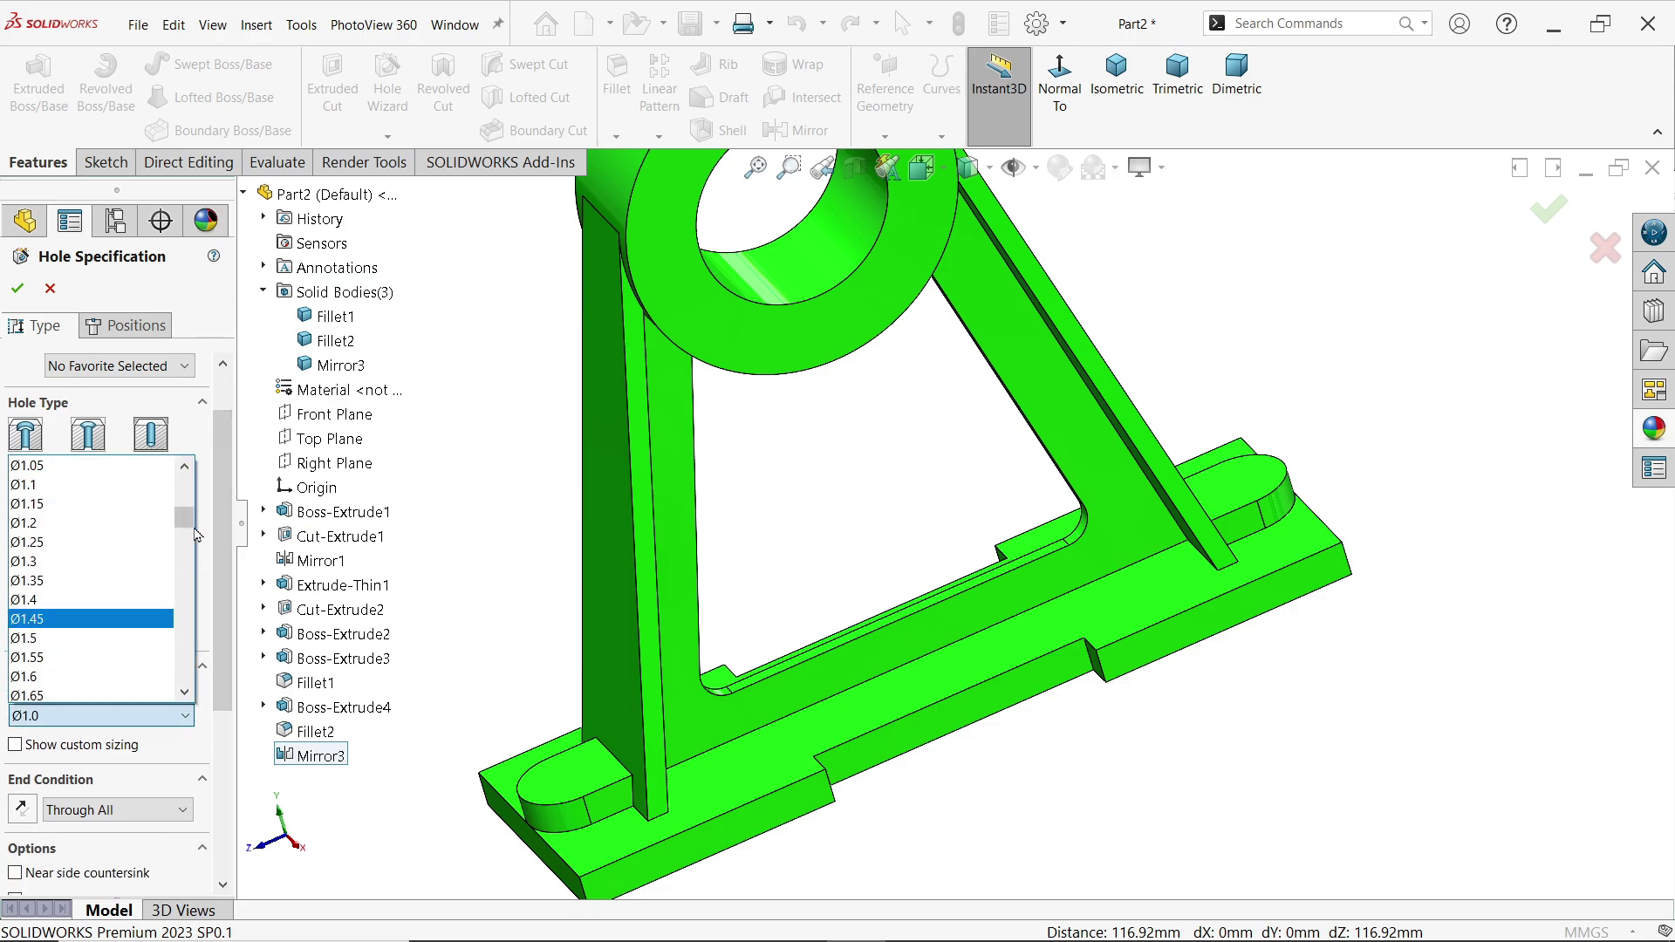
{"action": "left_click_drag", "start_coordinate": [193, 532], "coordinate": [184, 660]}
{"action": "left_click", "coordinate": [71, 487]}
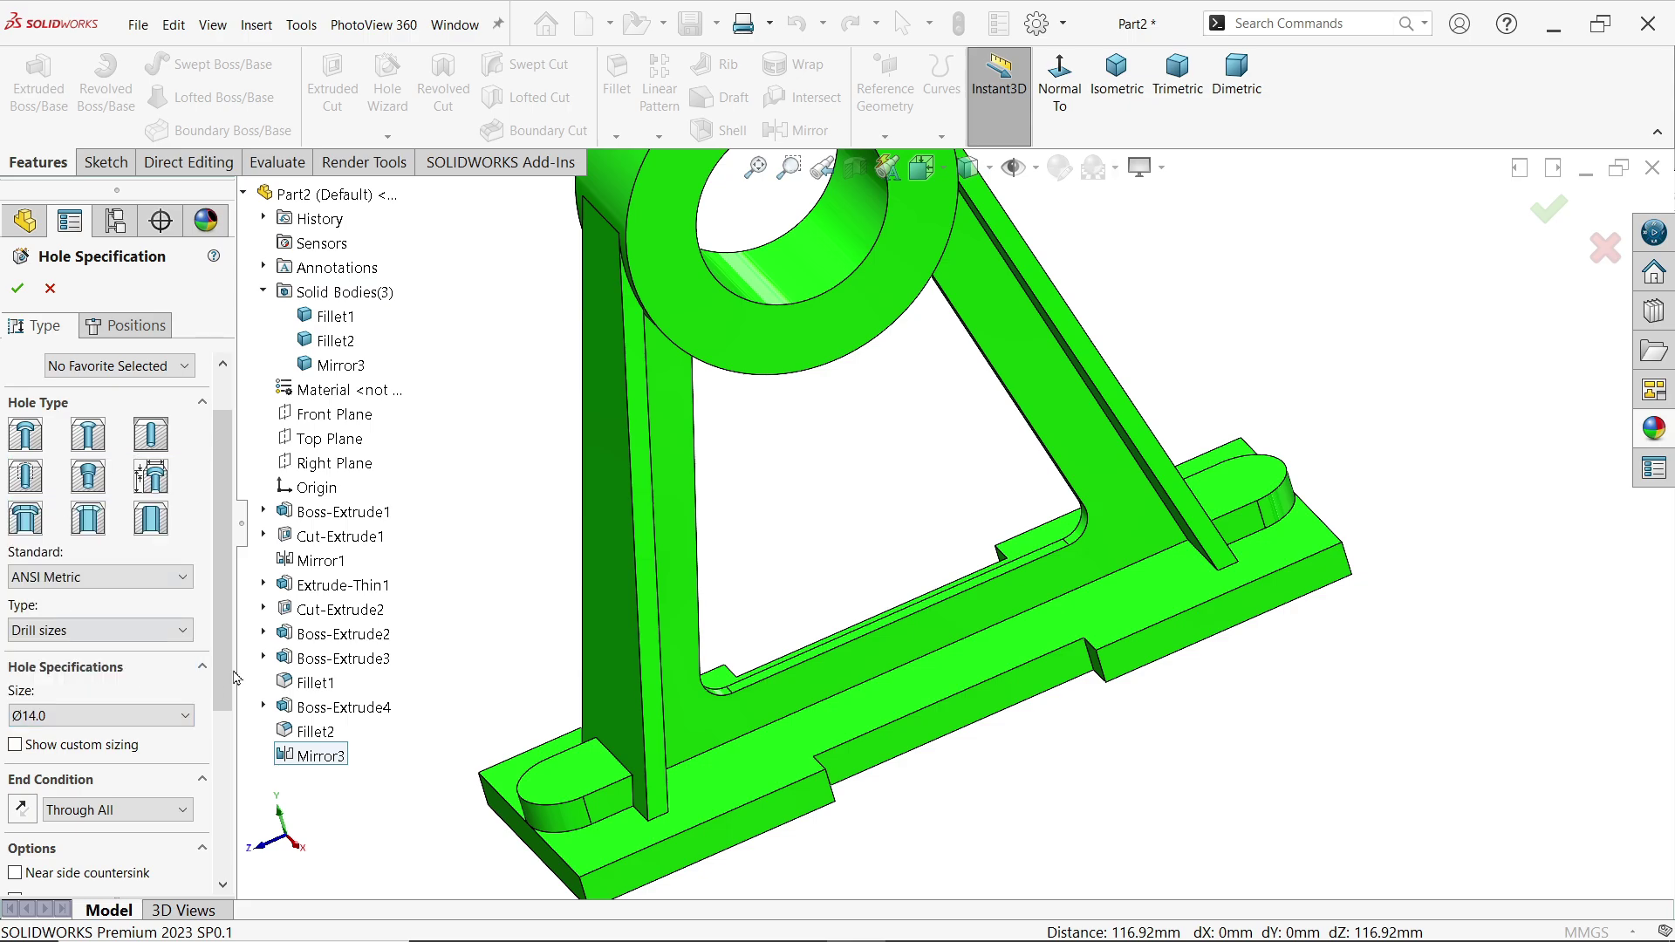
{"action": "scroll", "coordinate": [223, 668], "scroll_direction": "down", "scroll_amount": 3}
{"action": "left_click", "coordinate": [113, 601]}
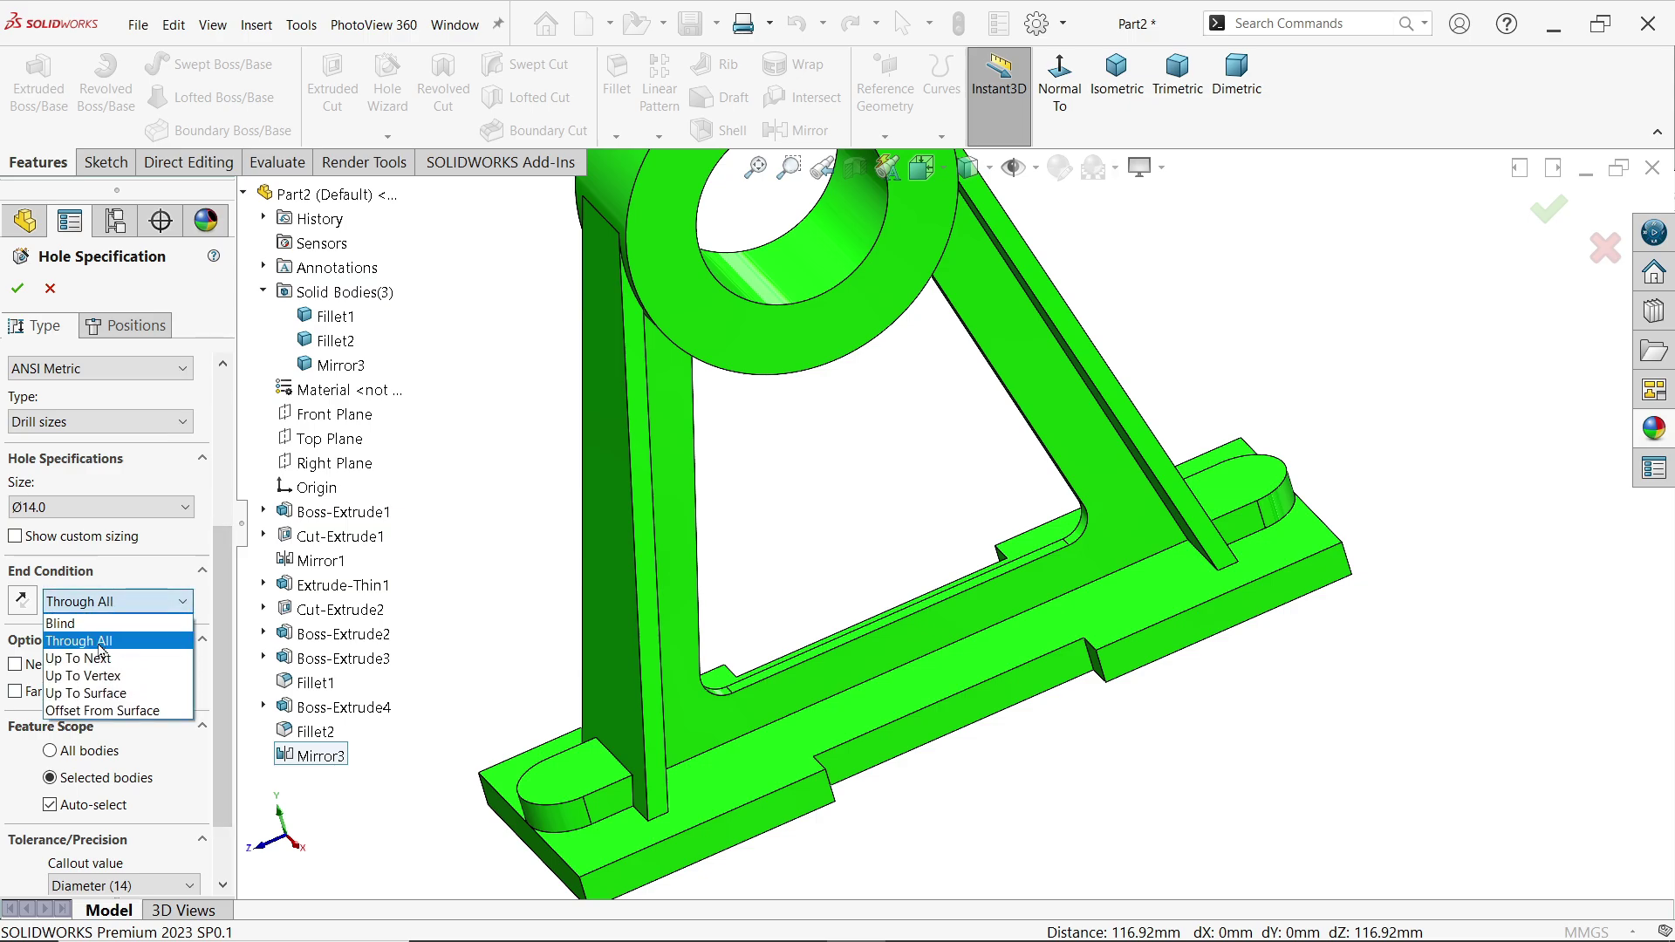
{"action": "left_click", "coordinate": [100, 646]}
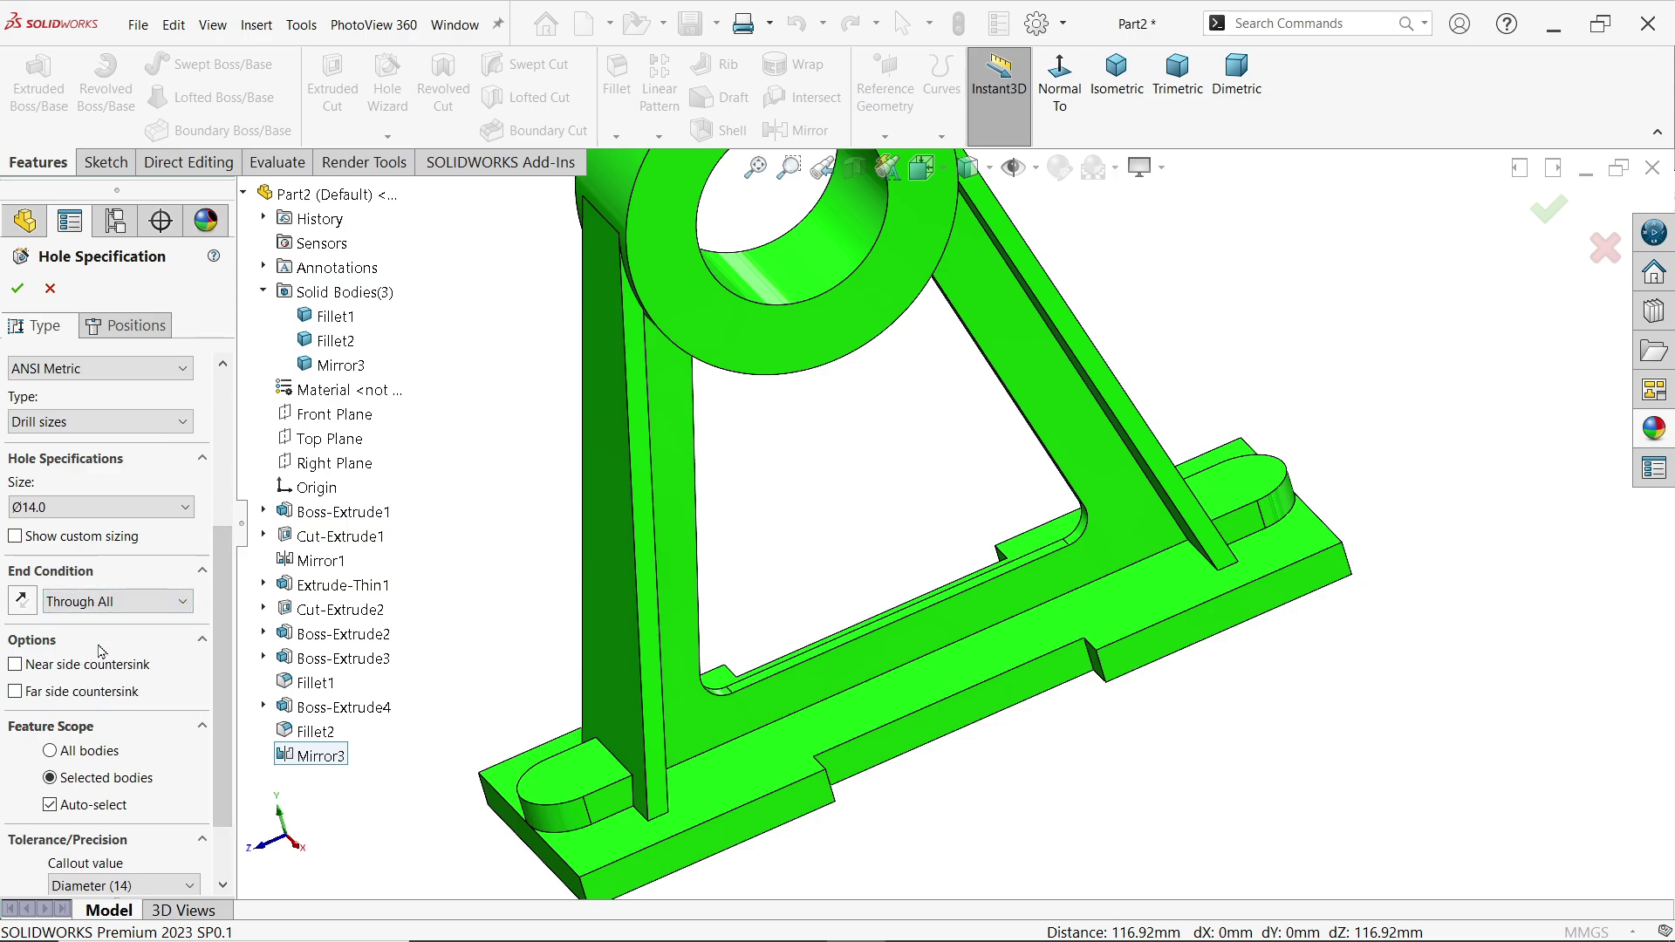
Place the Ø14 holes at both lug arc centres and finish the hole feature.
{"action": "left_click", "coordinate": [146, 328]}
{"action": "left_click", "coordinate": [594, 795]}
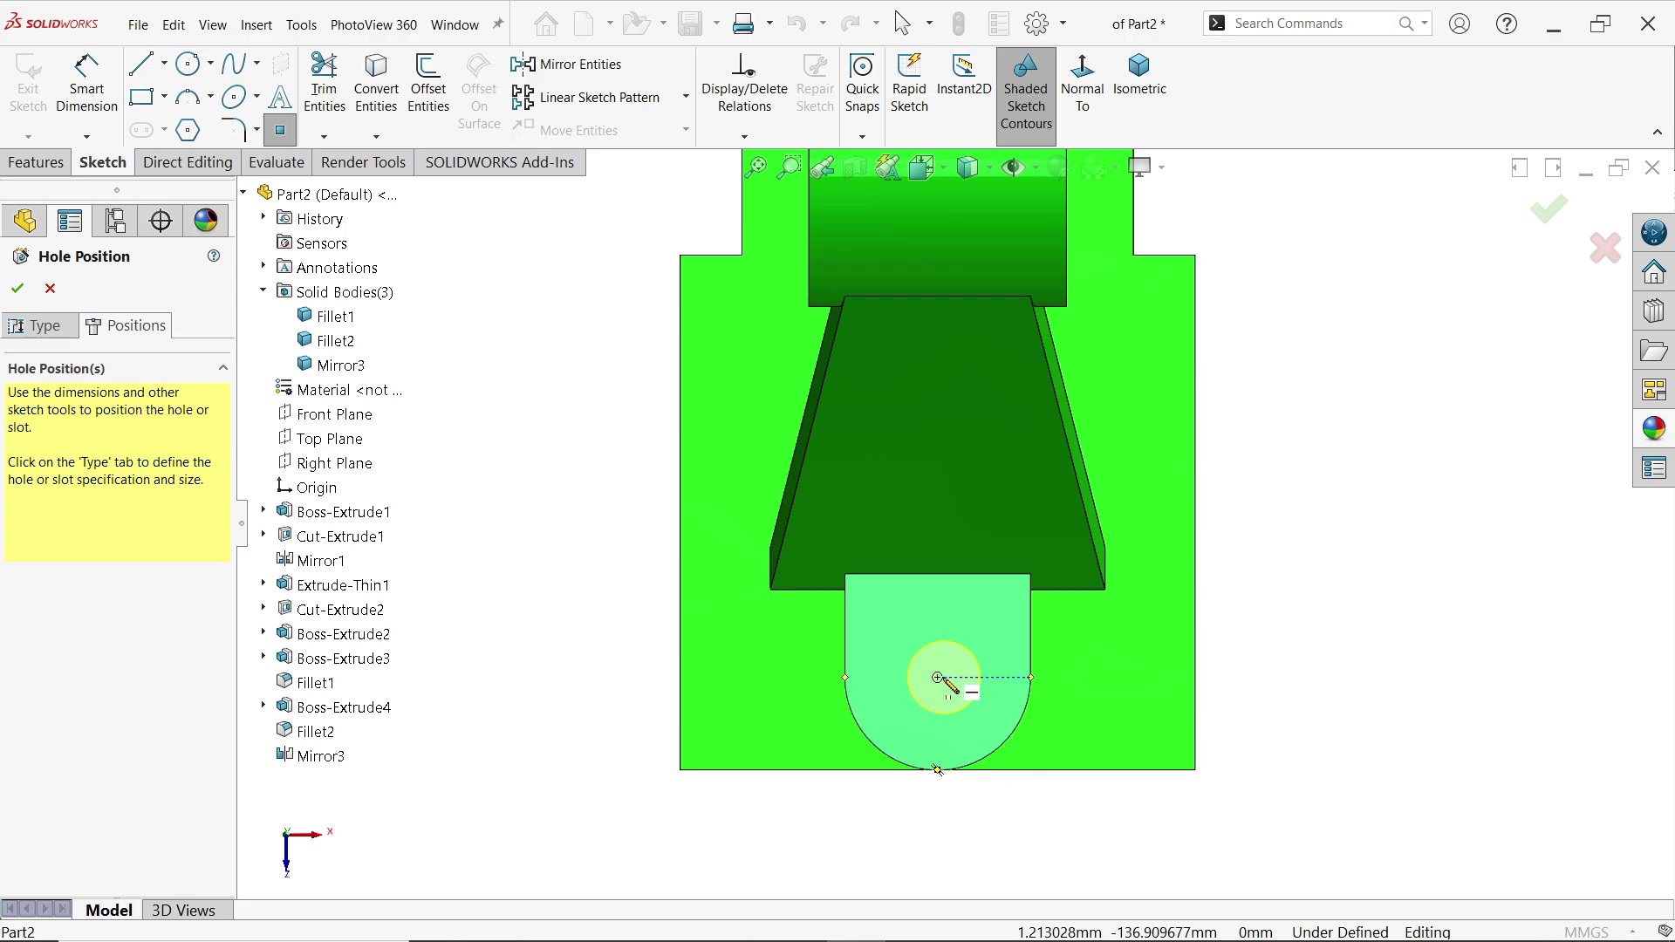
{"action": "left_click", "coordinate": [938, 678]}
{"action": "scroll", "coordinate": [1195, 610], "scroll_direction": "up", "scroll_amount": 5}
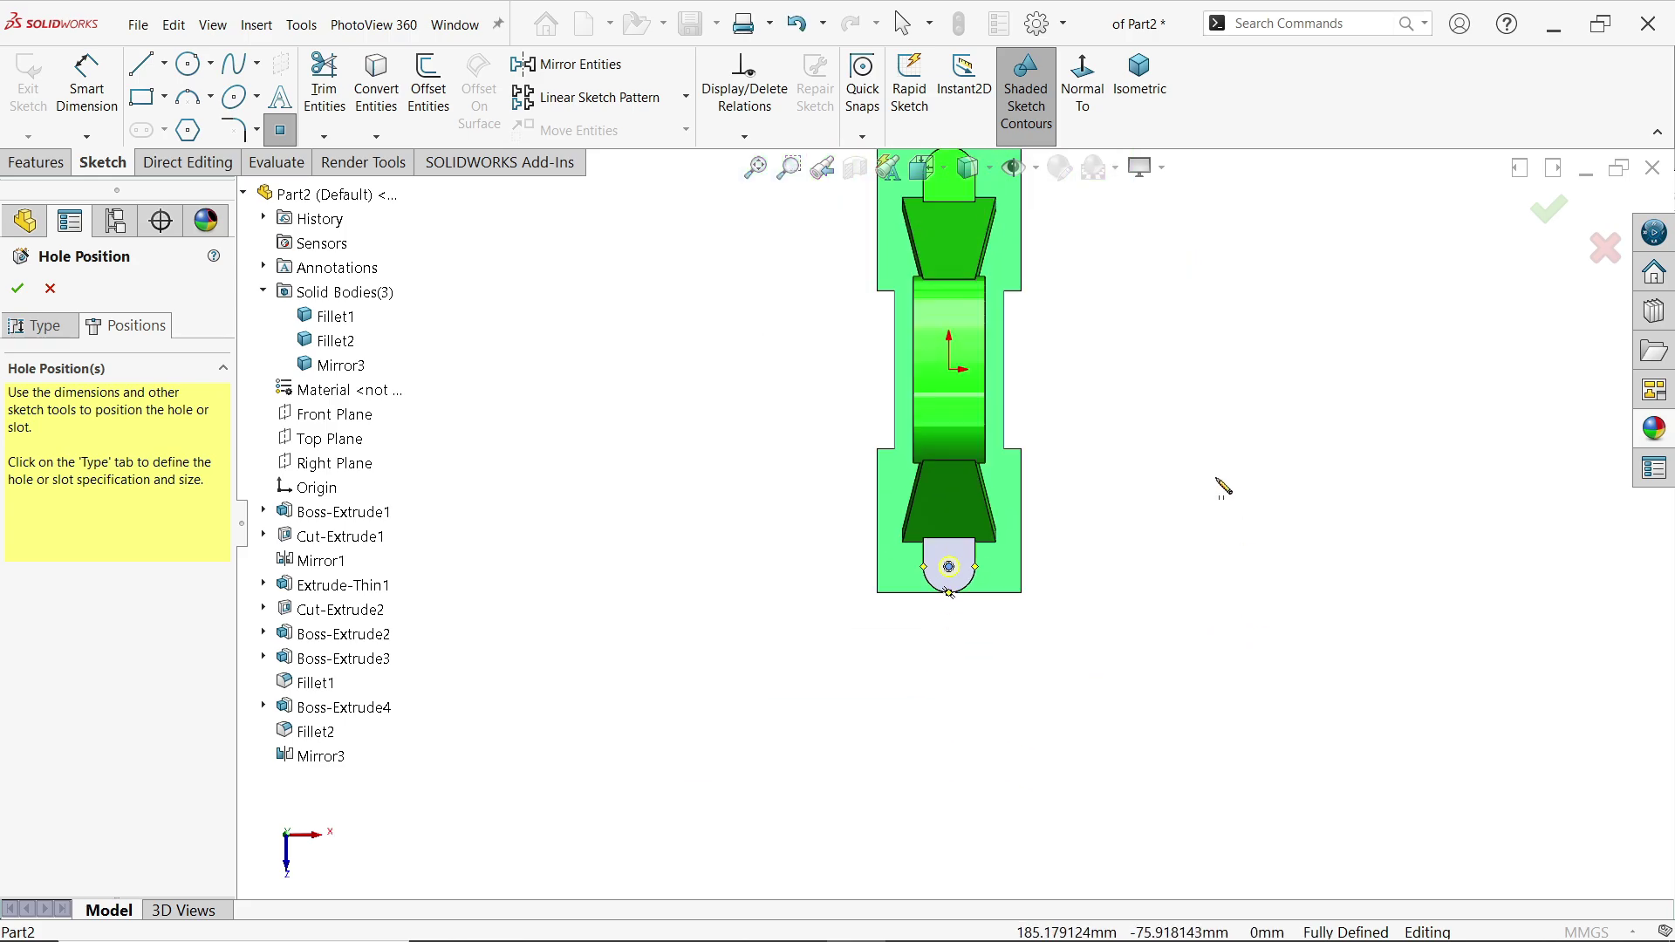
{"action": "scroll", "coordinate": [970, 253], "scroll_direction": "down", "scroll_amount": 8}
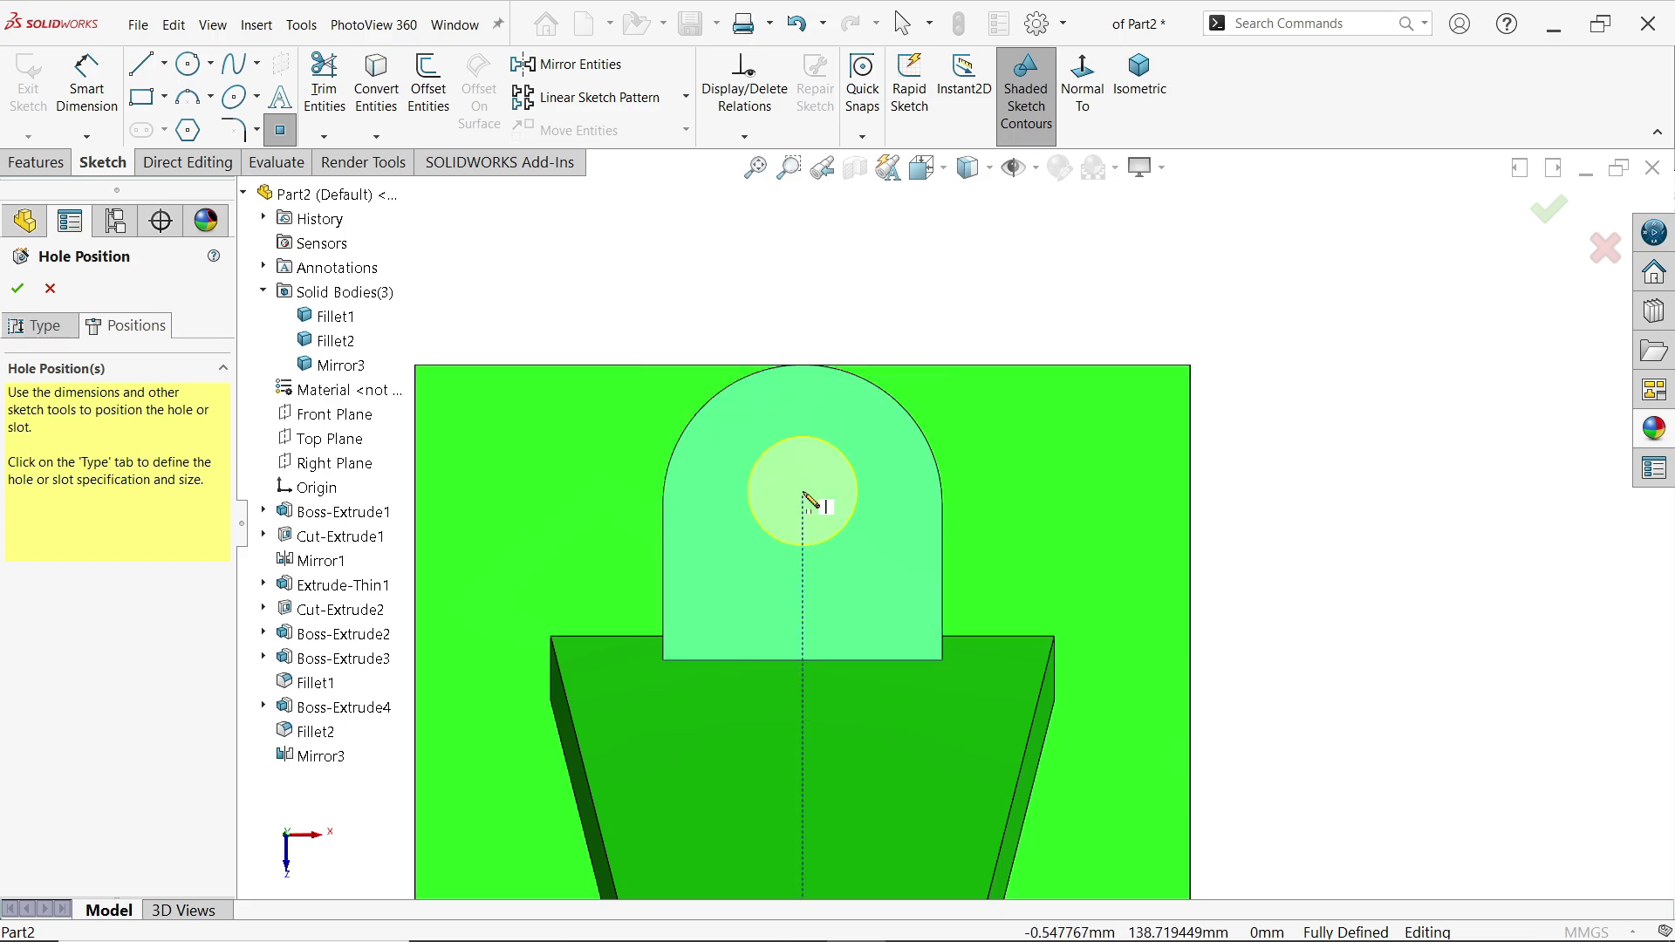
{"action": "left_click", "coordinate": [803, 506]}
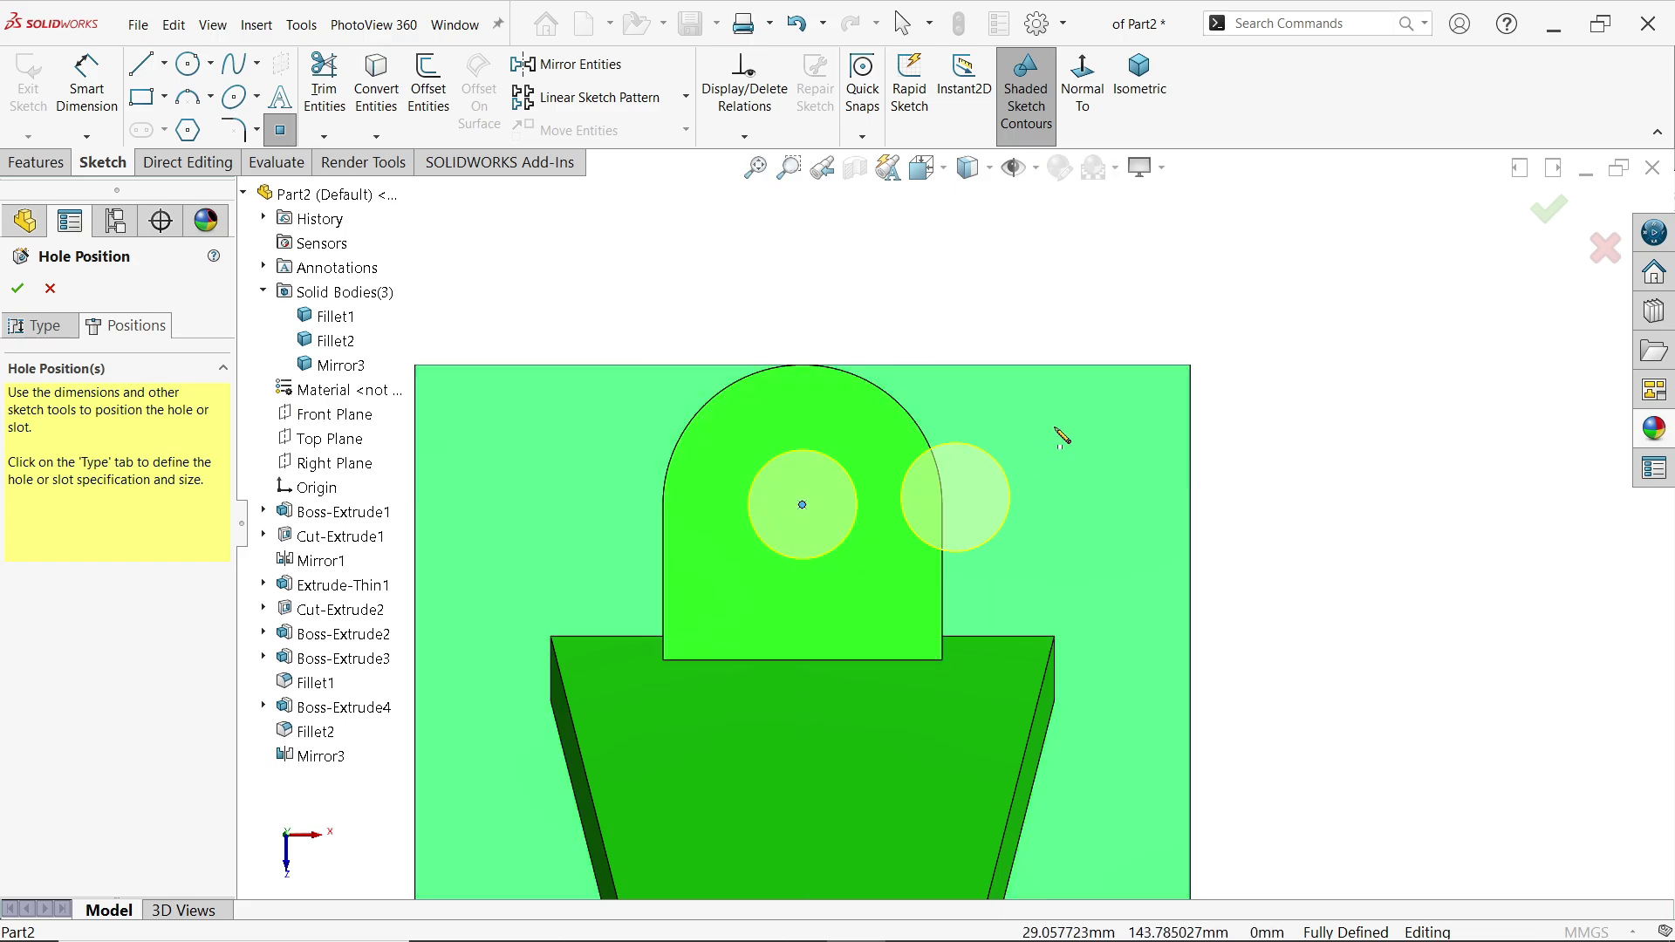
{"action": "left_click", "coordinate": [1156, 104]}
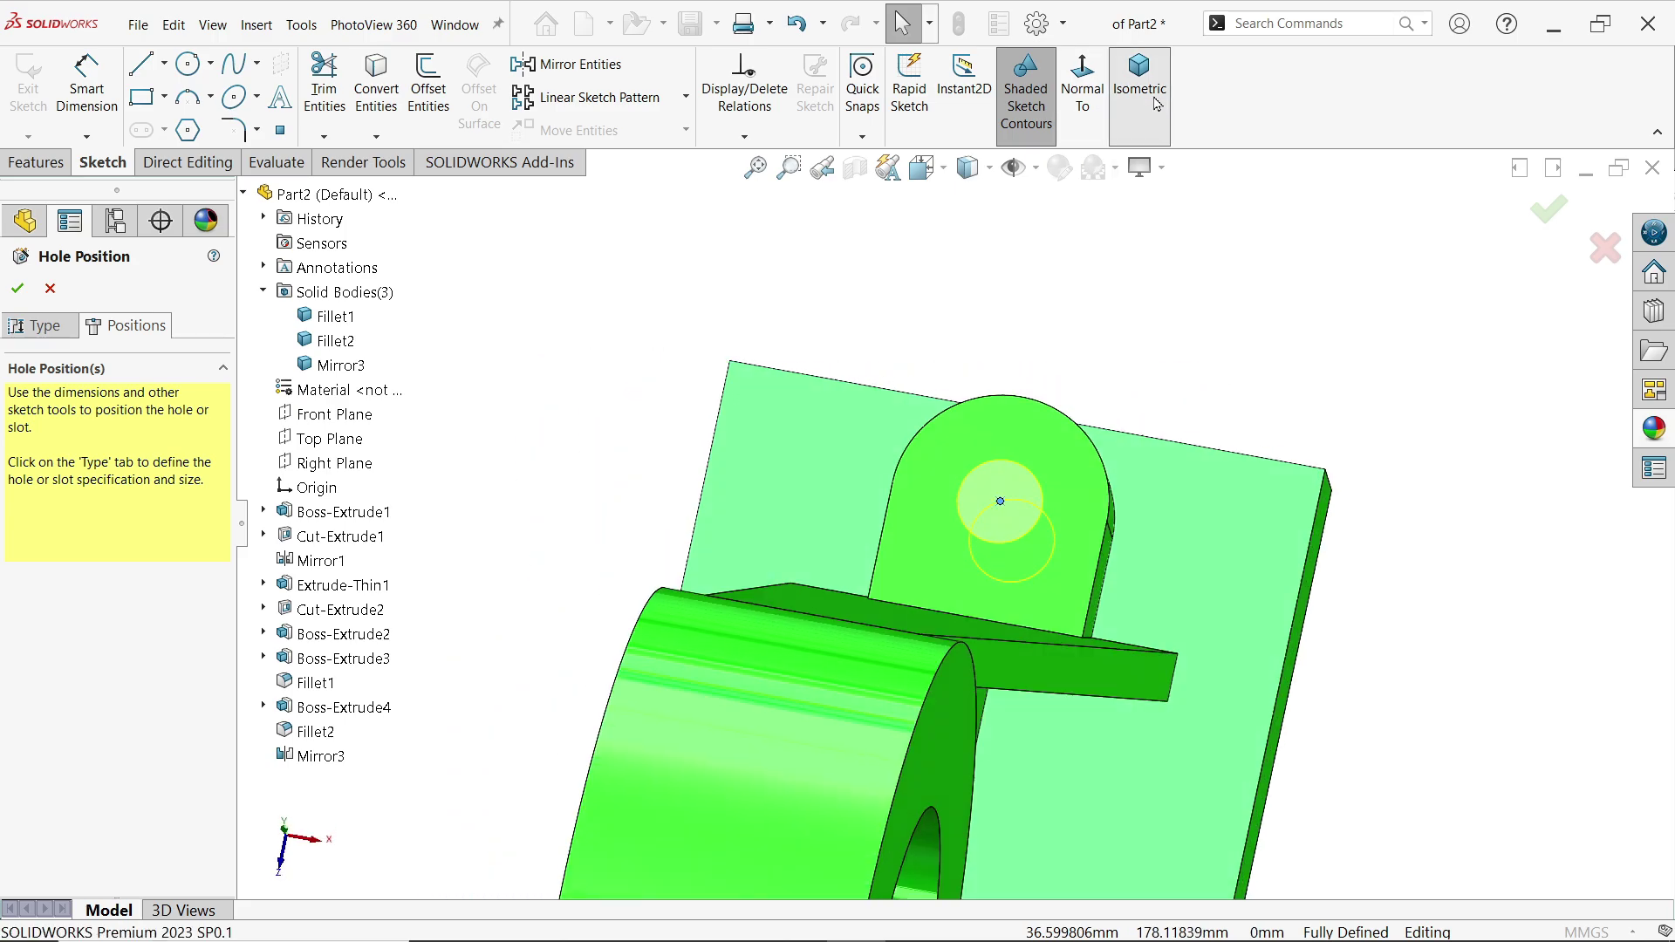
{"action": "left_click", "coordinate": [17, 289]}
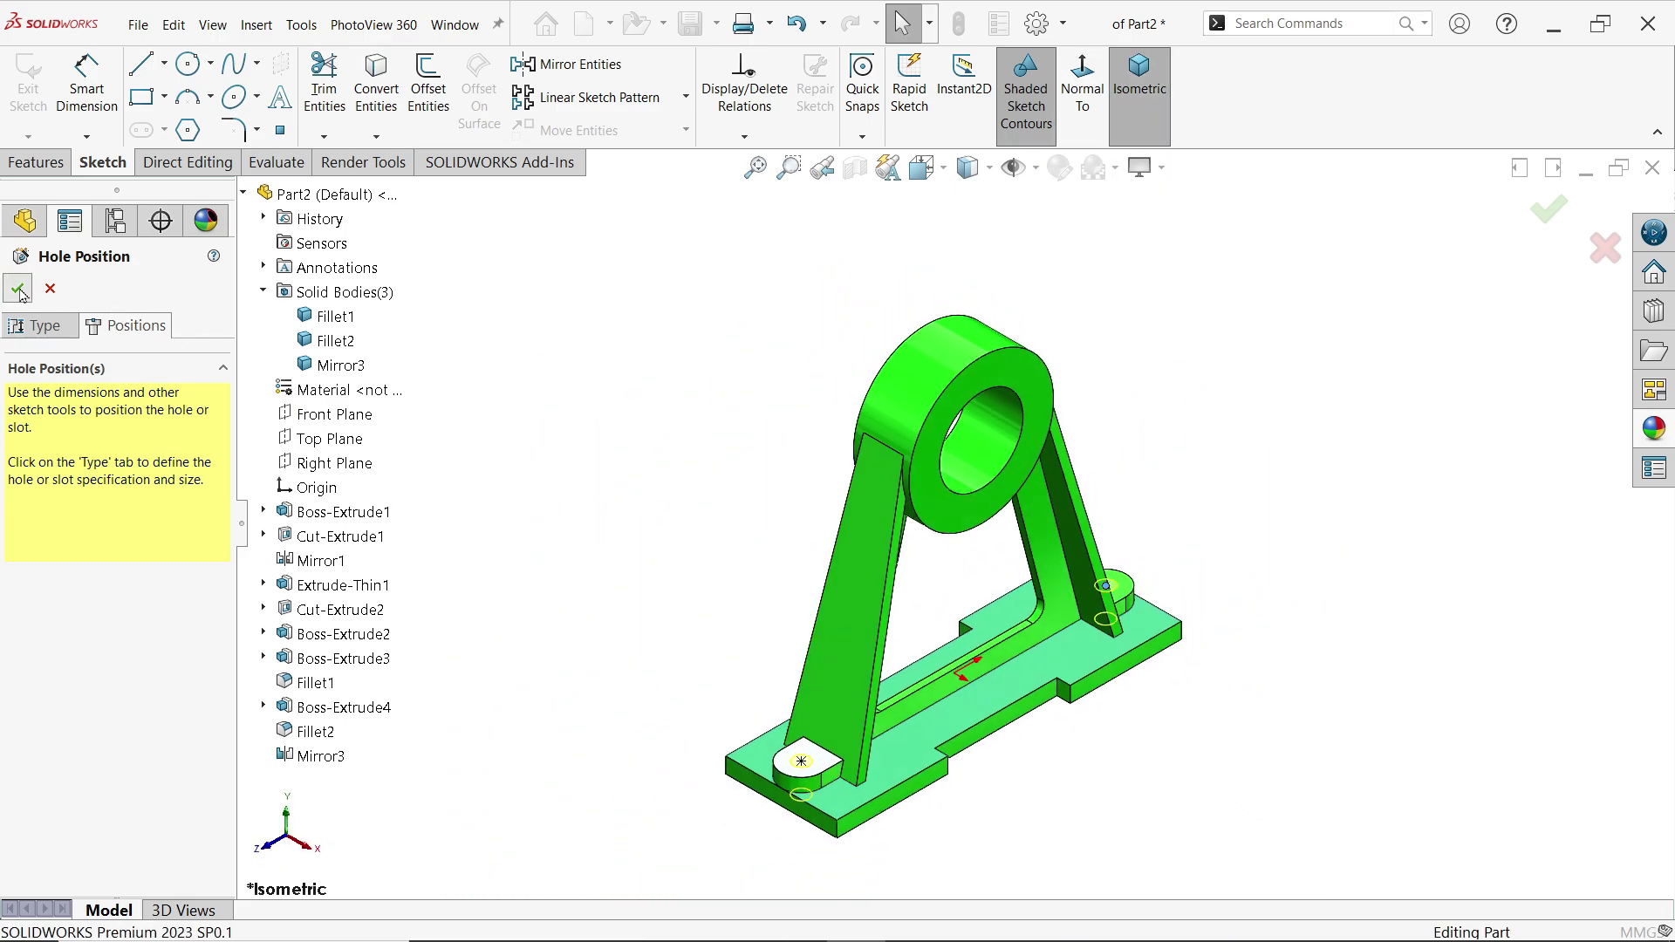
{"action": "mouse_move", "coordinate": [625, 625]}
{"action": "middle_mouse_down"}
{"action": "mouse_move", "coordinate": [1047, 450]}
{"action": "mouse_move", "coordinate": [1063, 698]}
{"action": "middle_mouse_up"}
{"action": "scroll", "coordinate": [1058, 663], "scroll_direction": "up", "scroll_amount": 3}
Review the 4x M10x1.0 hub hole callout on the drawing, then minimize Photos.
{"action": "key", "text": "alt+Tab"}
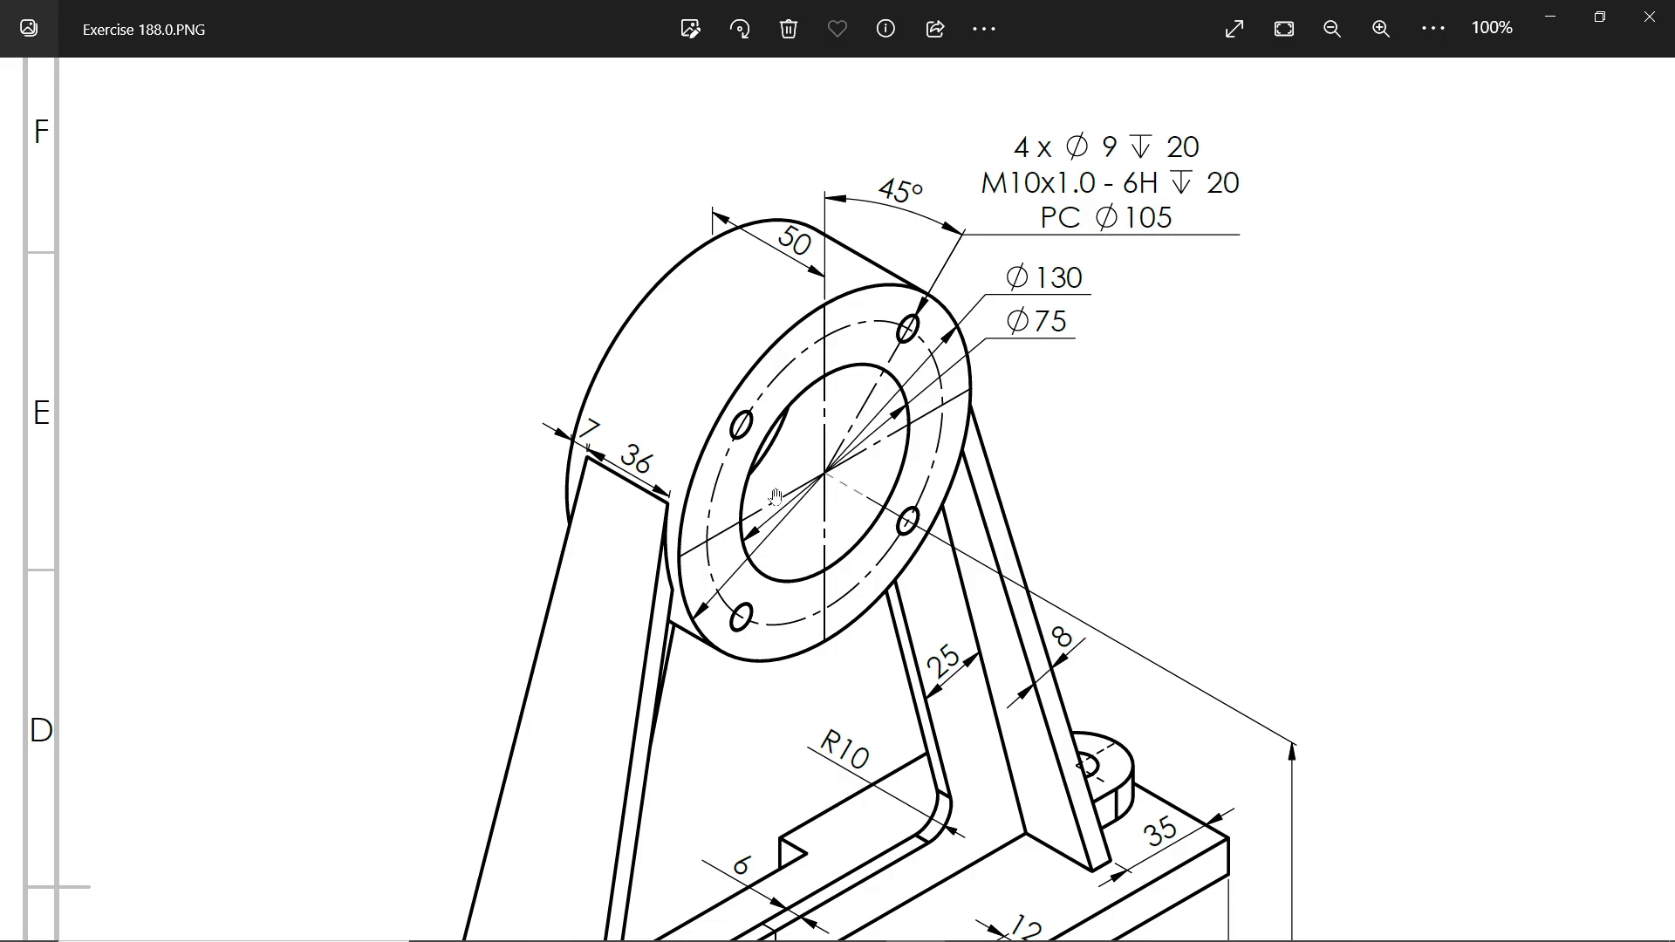
{"action": "left_click", "coordinate": [1544, 28]}
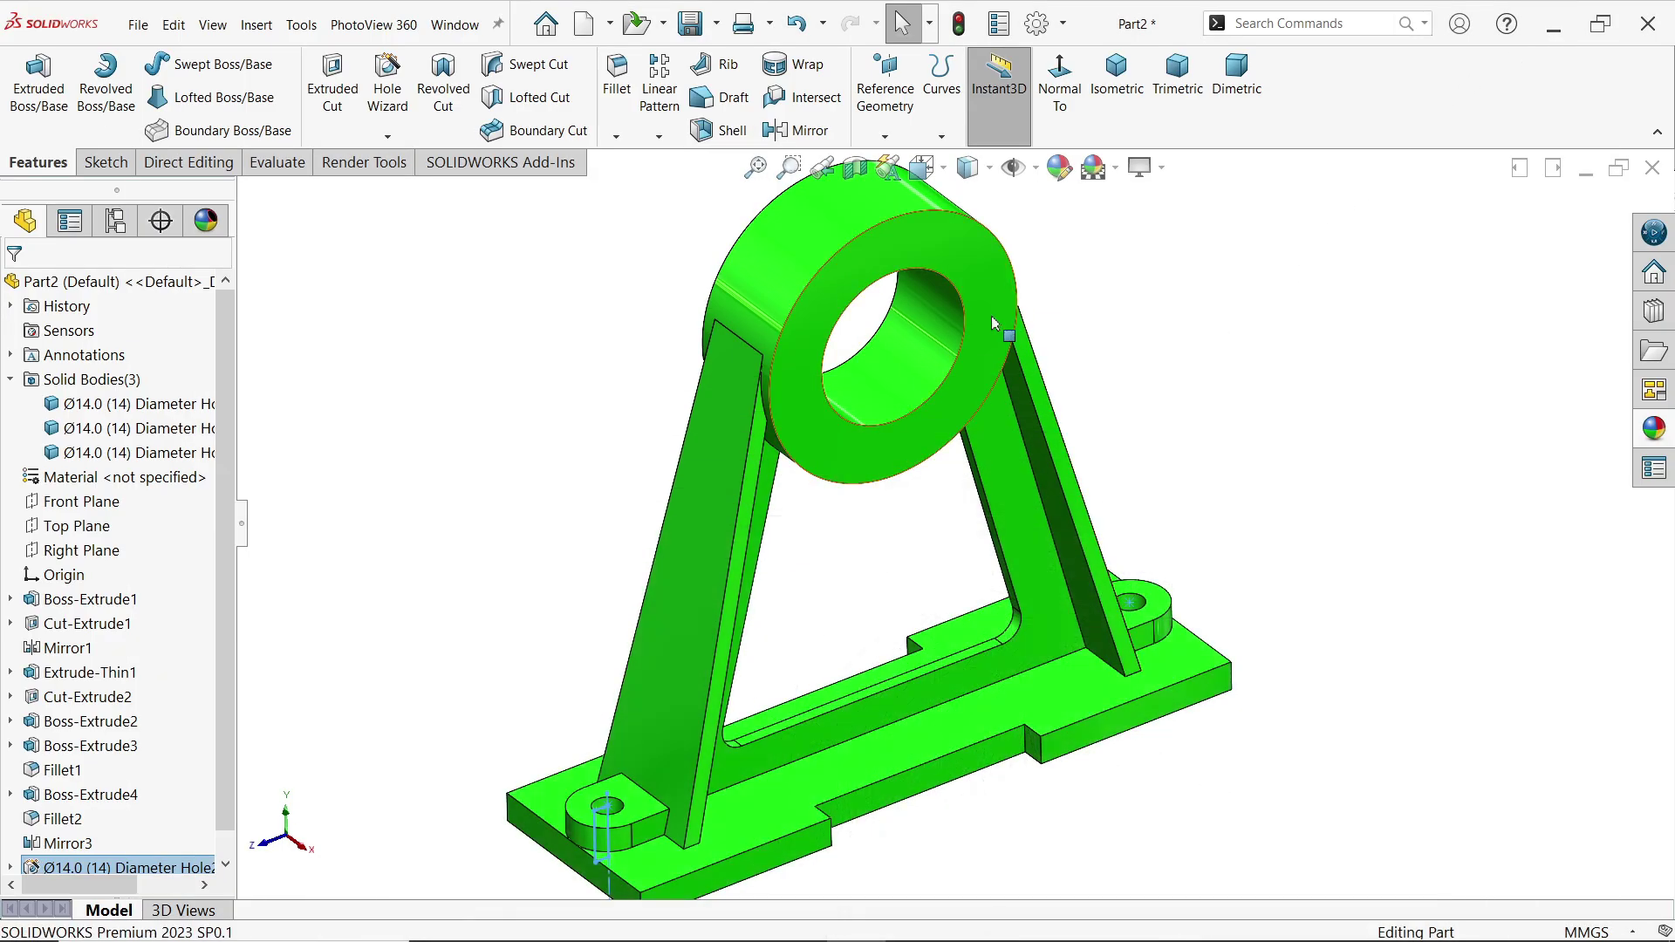
Start a new Straight Tap bottoming tapped hole with M10x1.0 thread size.
{"action": "left_click", "coordinate": [677, 332]}
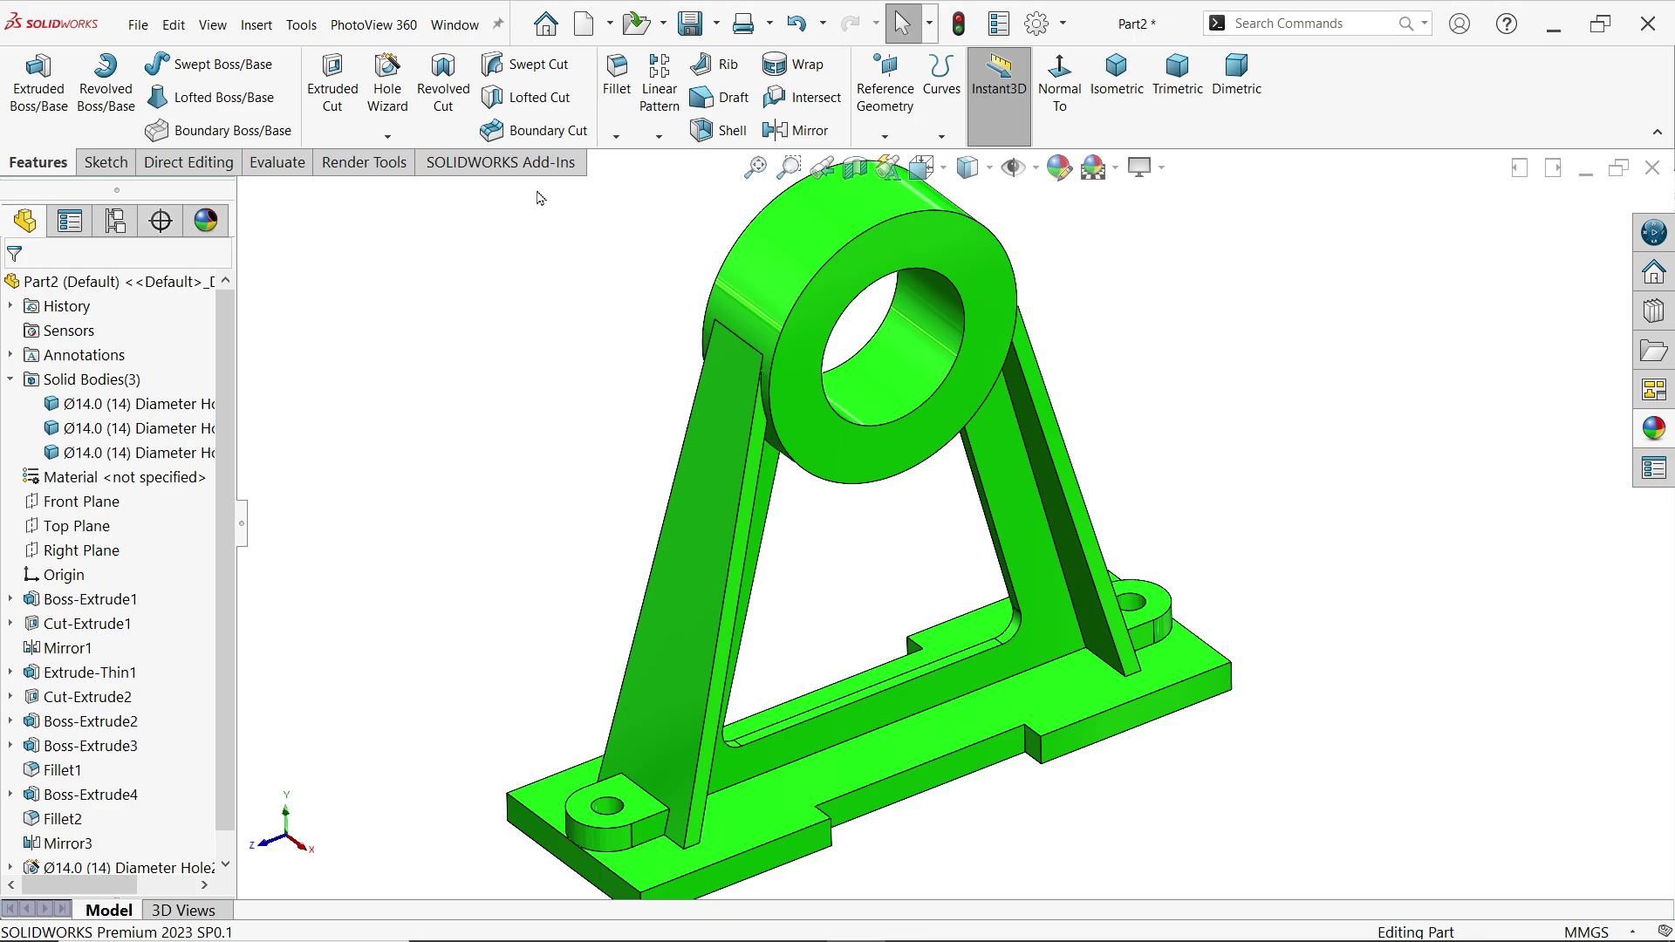
{"action": "left_click", "coordinate": [395, 106]}
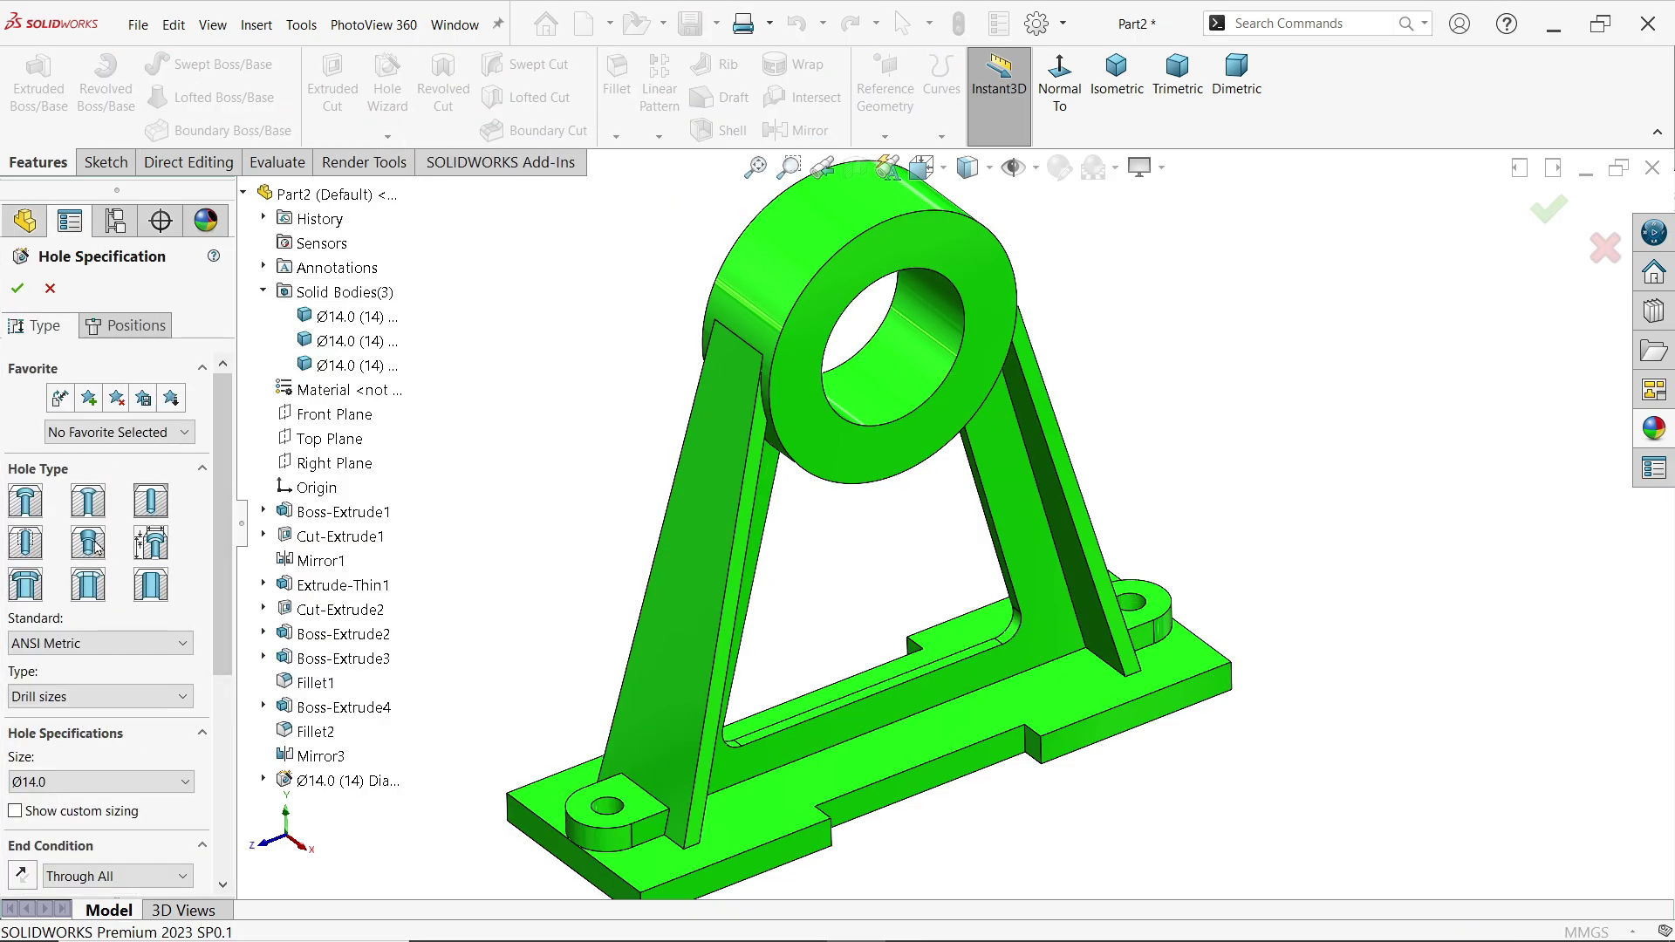
{"action": "left_click", "coordinate": [21, 550]}
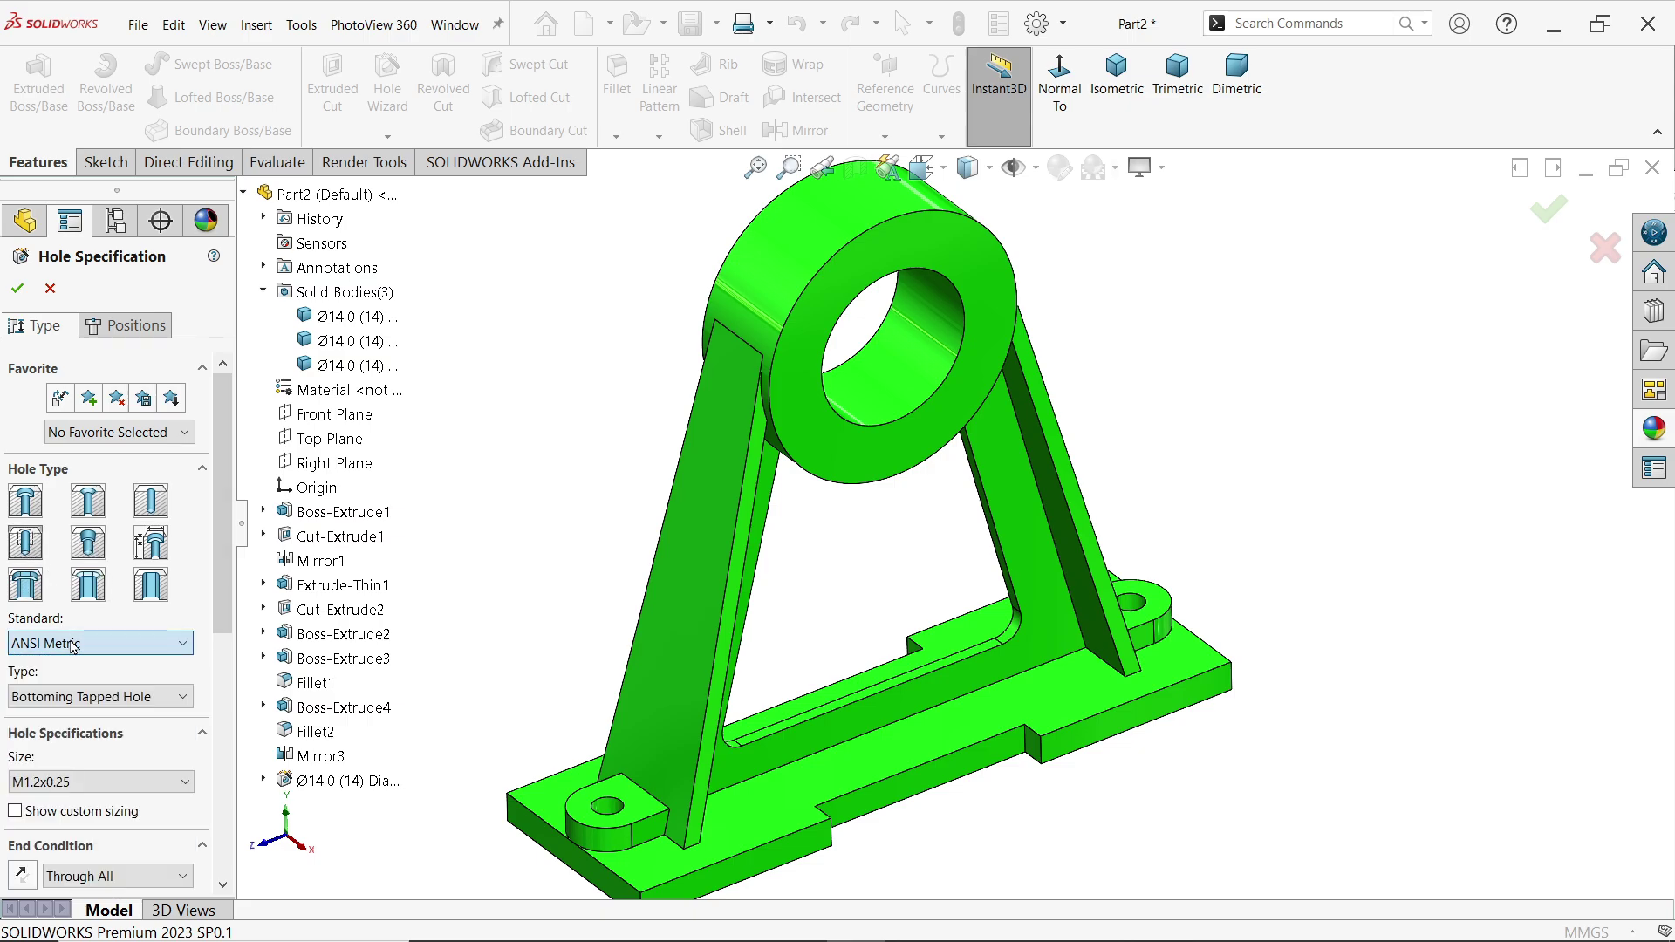
{"action": "scroll", "coordinate": [132, 553], "scroll_direction": "down", "scroll_amount": 3}
{"action": "left_click", "coordinate": [120, 523]}
{"action": "left_click", "coordinate": [120, 524]}
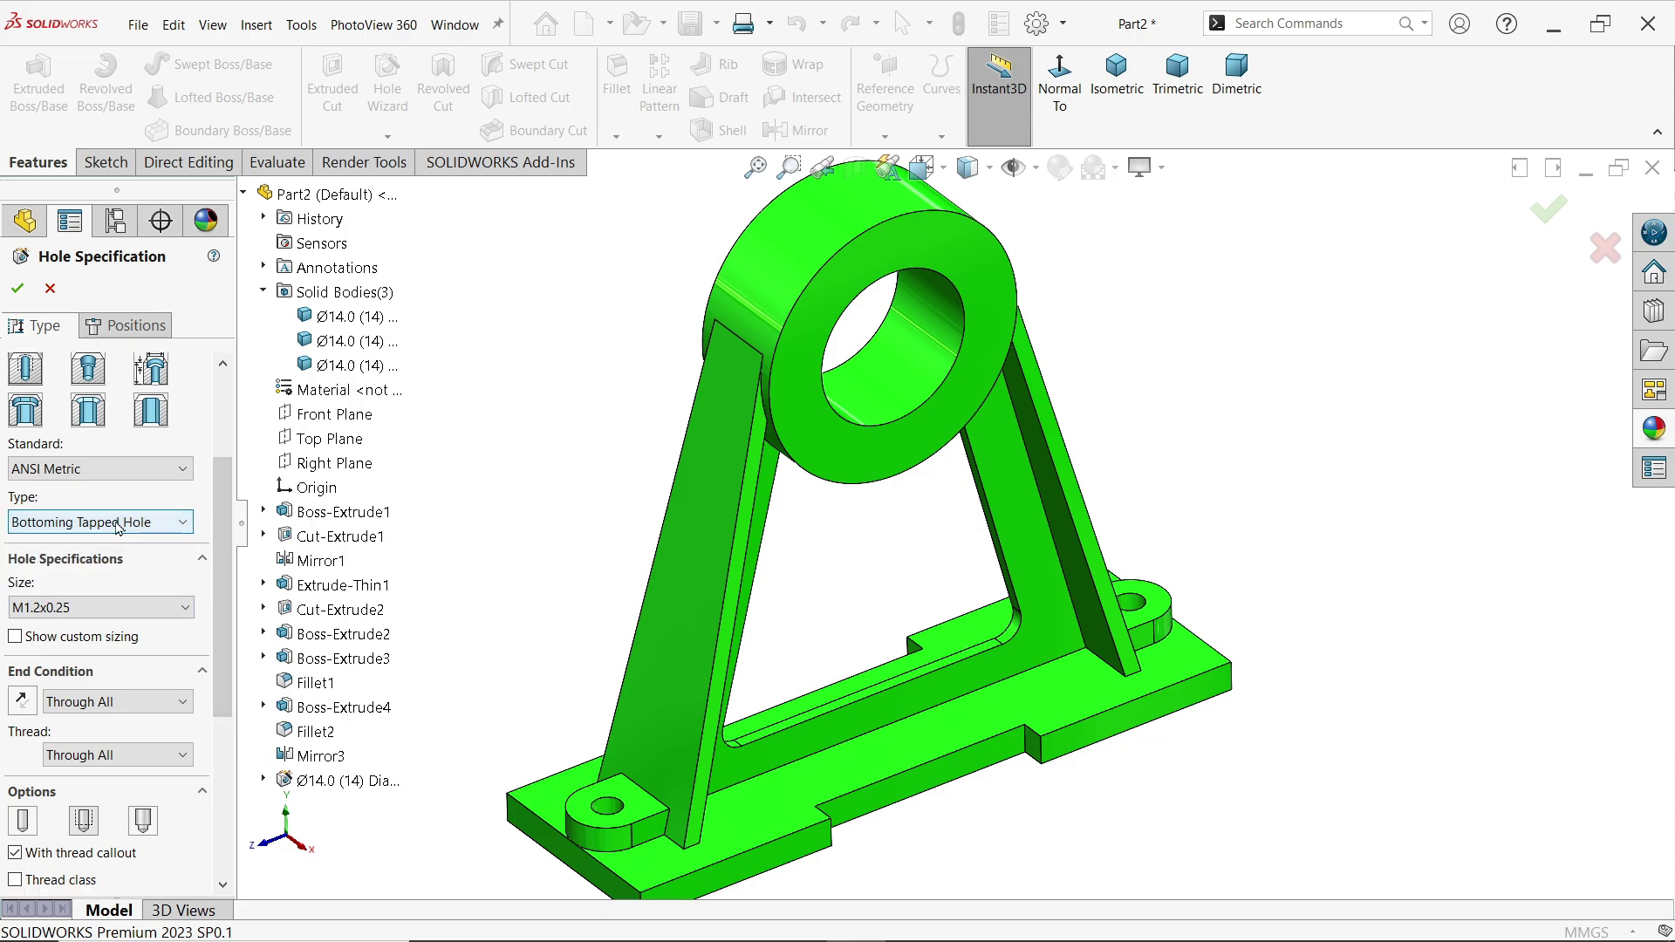
{"action": "left_click", "coordinate": [71, 613]}
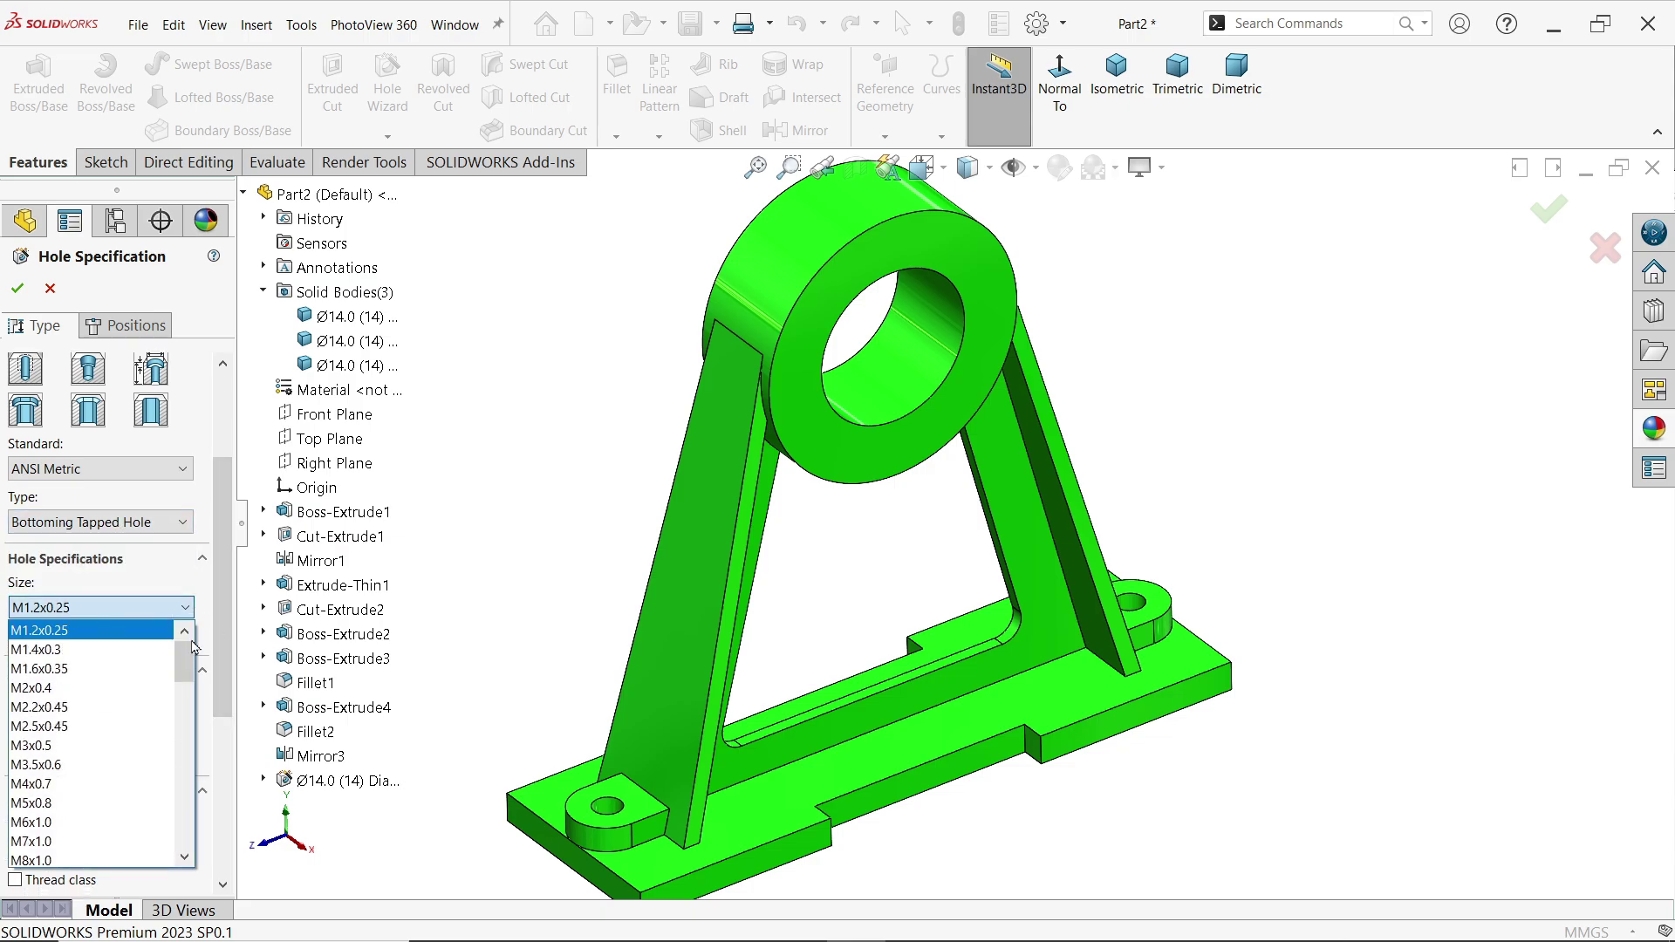
{"action": "left_click_drag", "start_coordinate": [180, 670], "coordinate": [181, 716]}
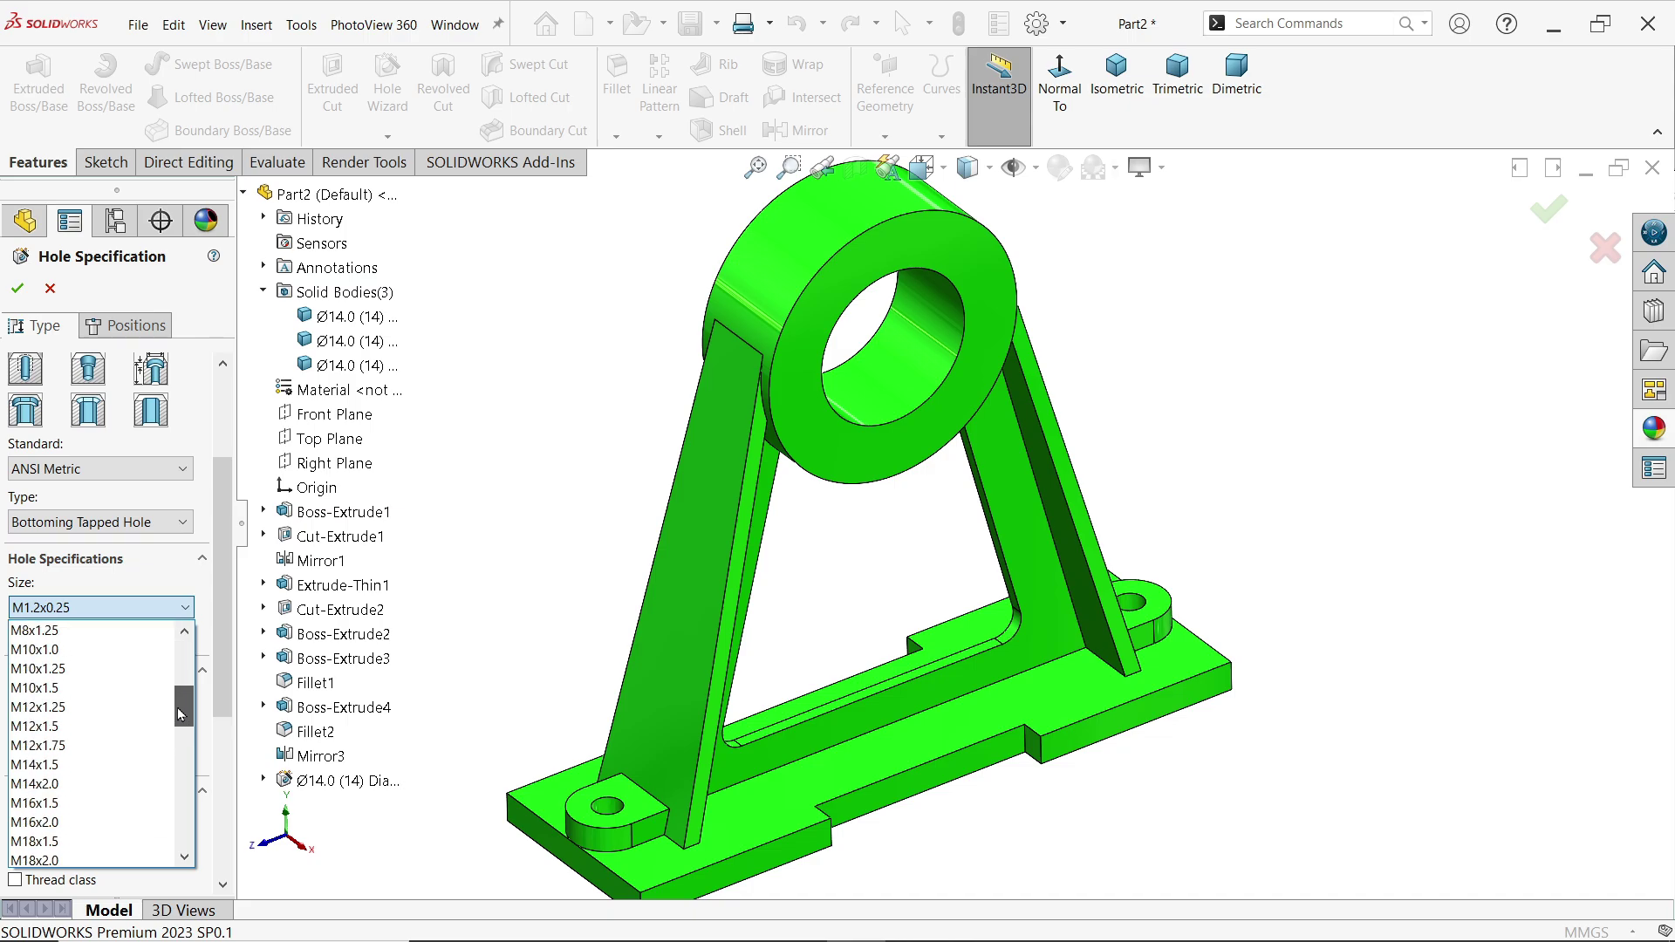
{"action": "left_click", "coordinate": [52, 649]}
{"action": "scroll", "coordinate": [162, 605], "scroll_direction": "down", "scroll_amount": 3}
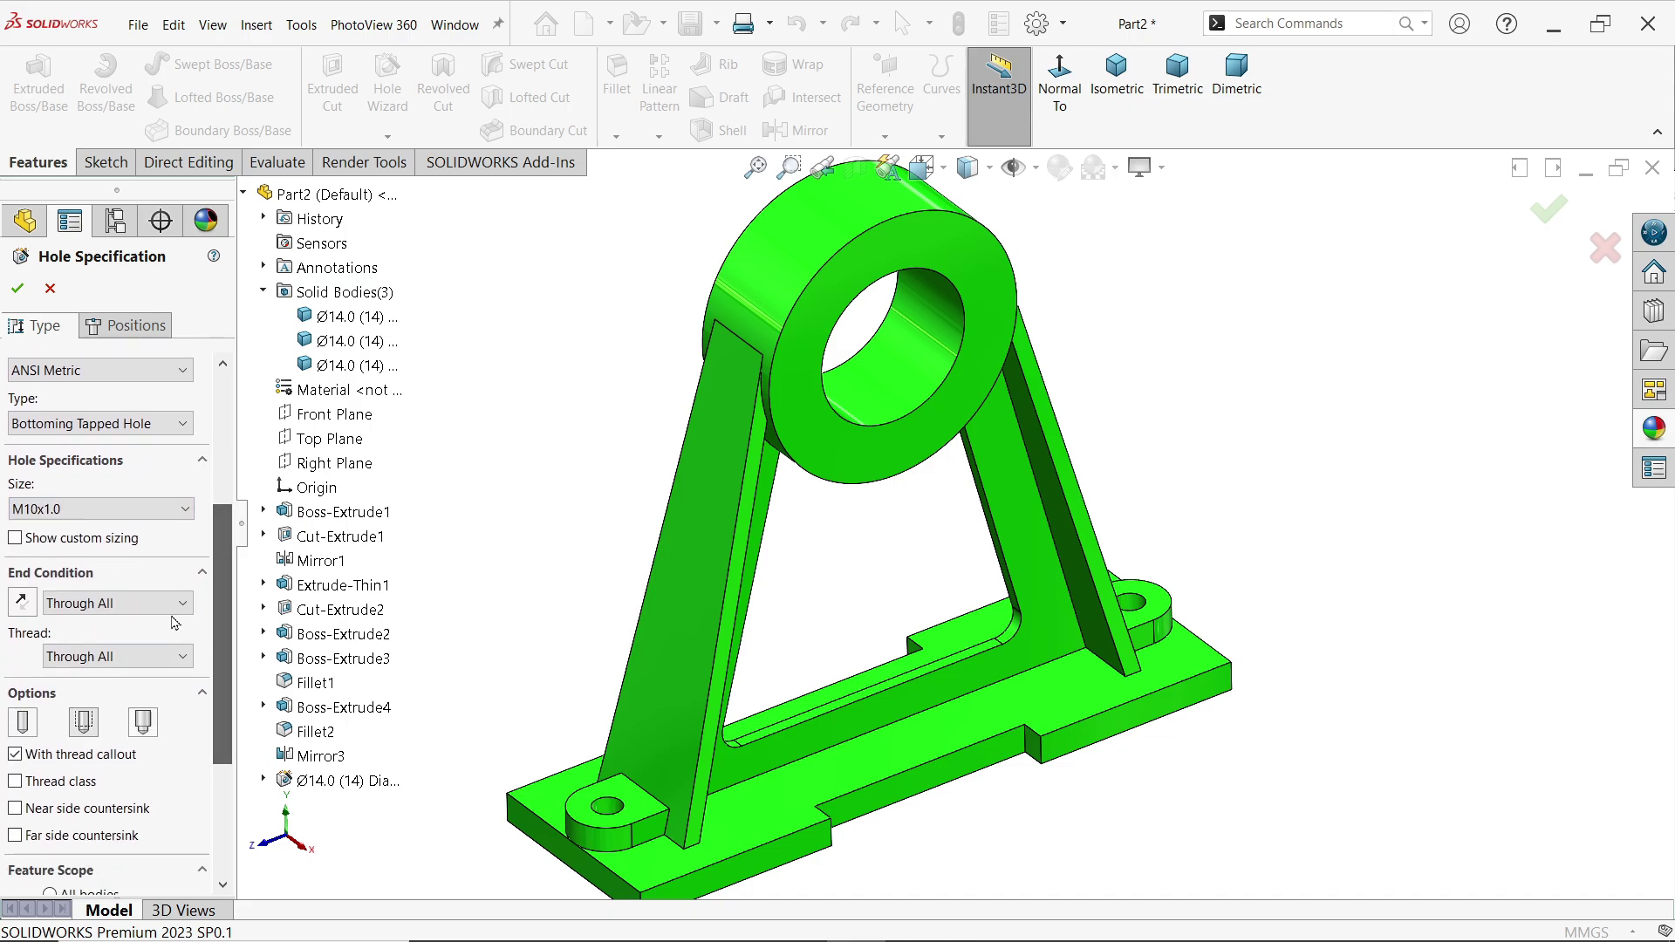
Use a custom 9 mm drill size and 20 mm blind depth measured up to the shoulder.
{"action": "left_click", "coordinate": [118, 539]}
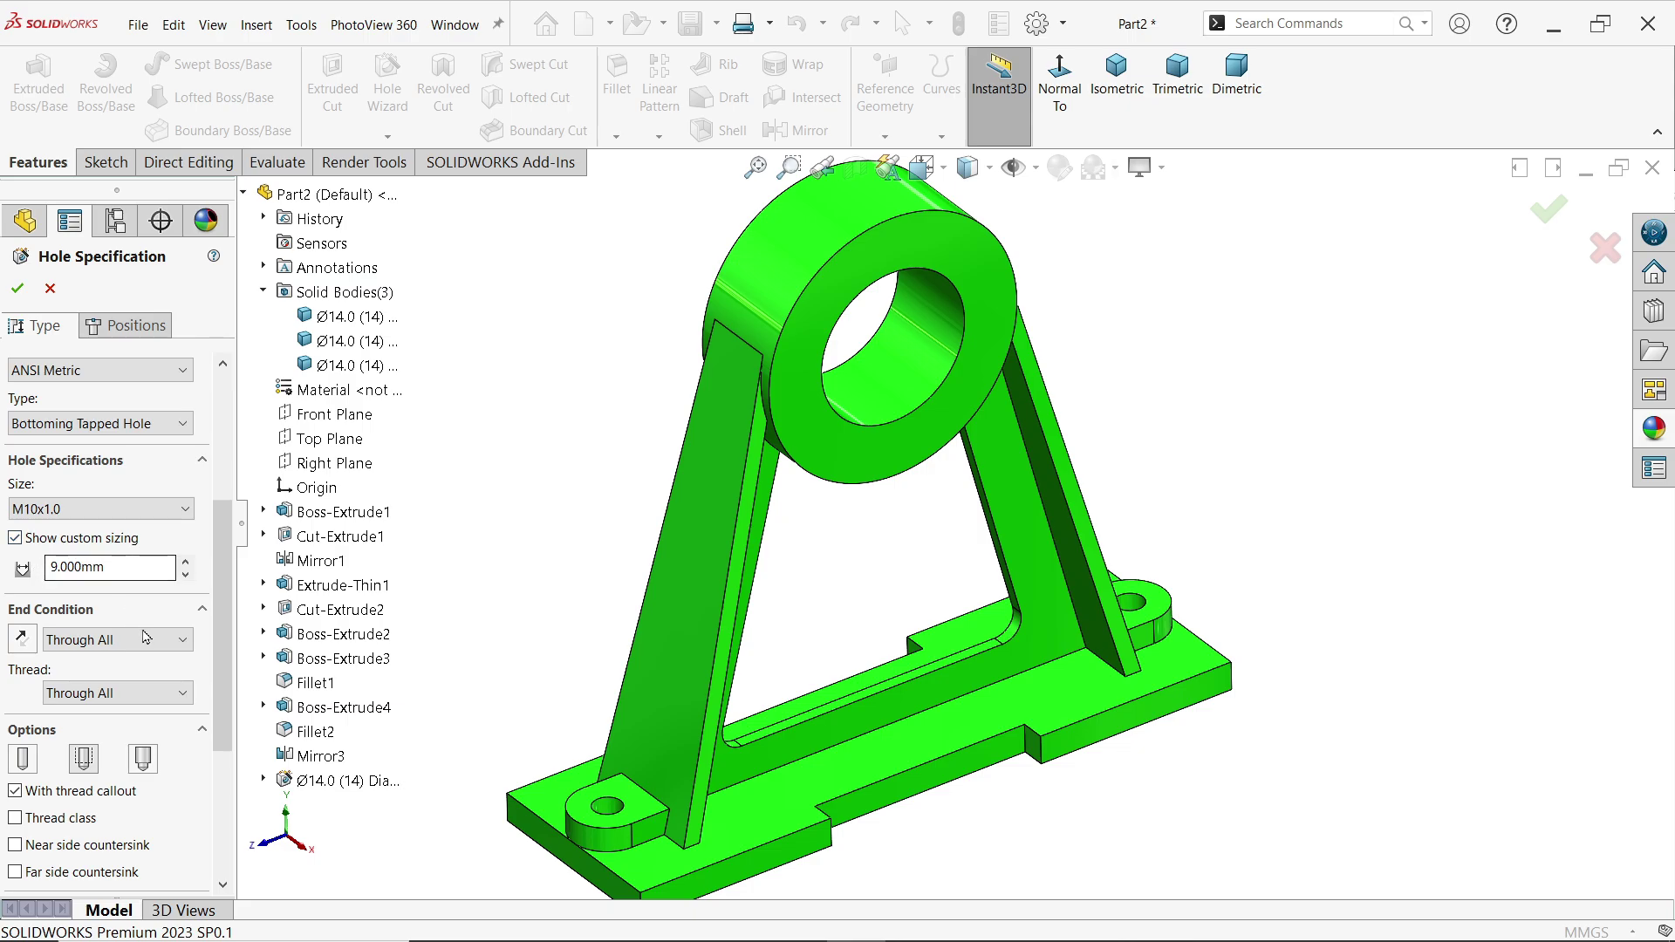
{"action": "left_click", "coordinate": [107, 649]}
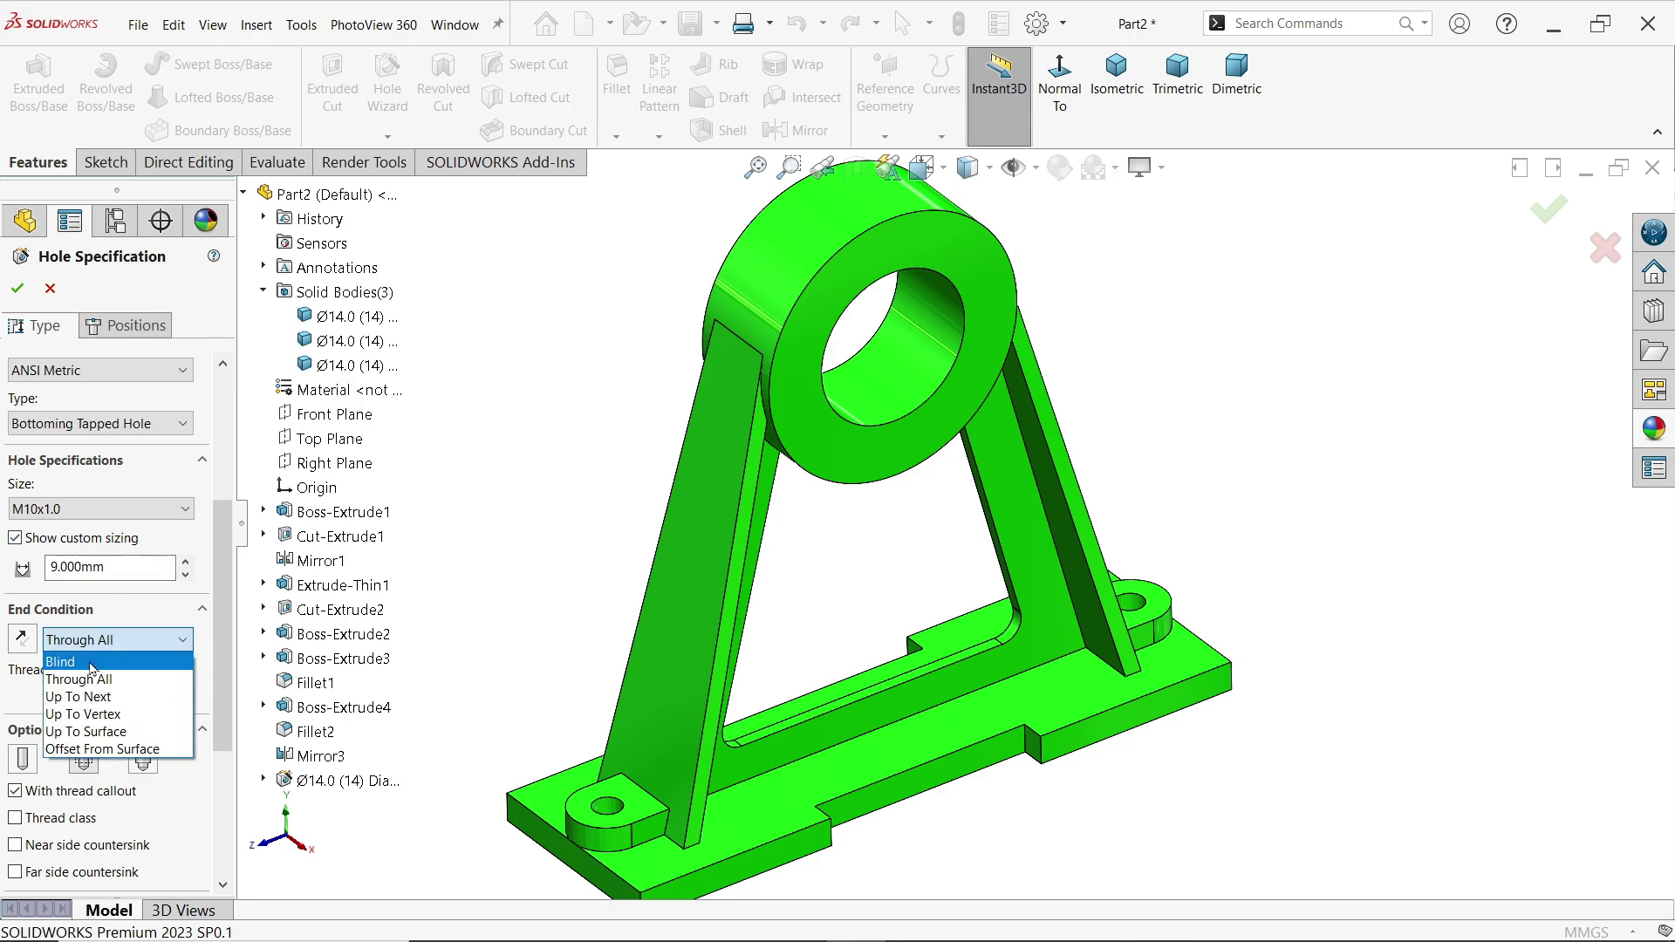
{"action": "left_click", "coordinate": [89, 660]}
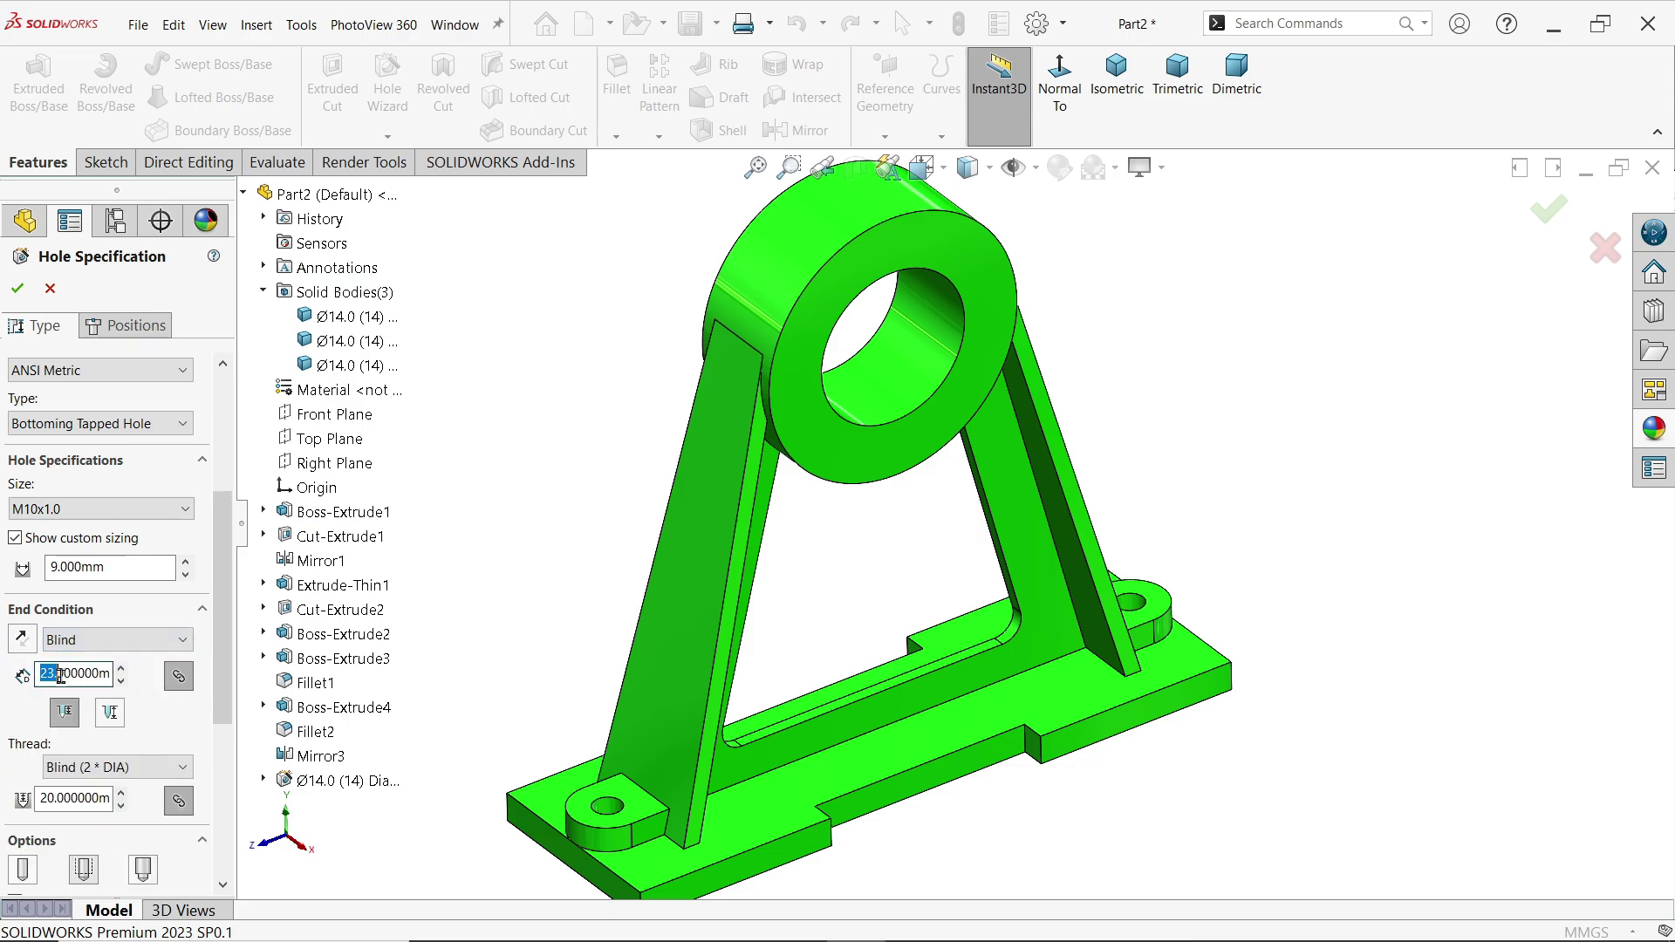
{"action": "type", "text": "20"}
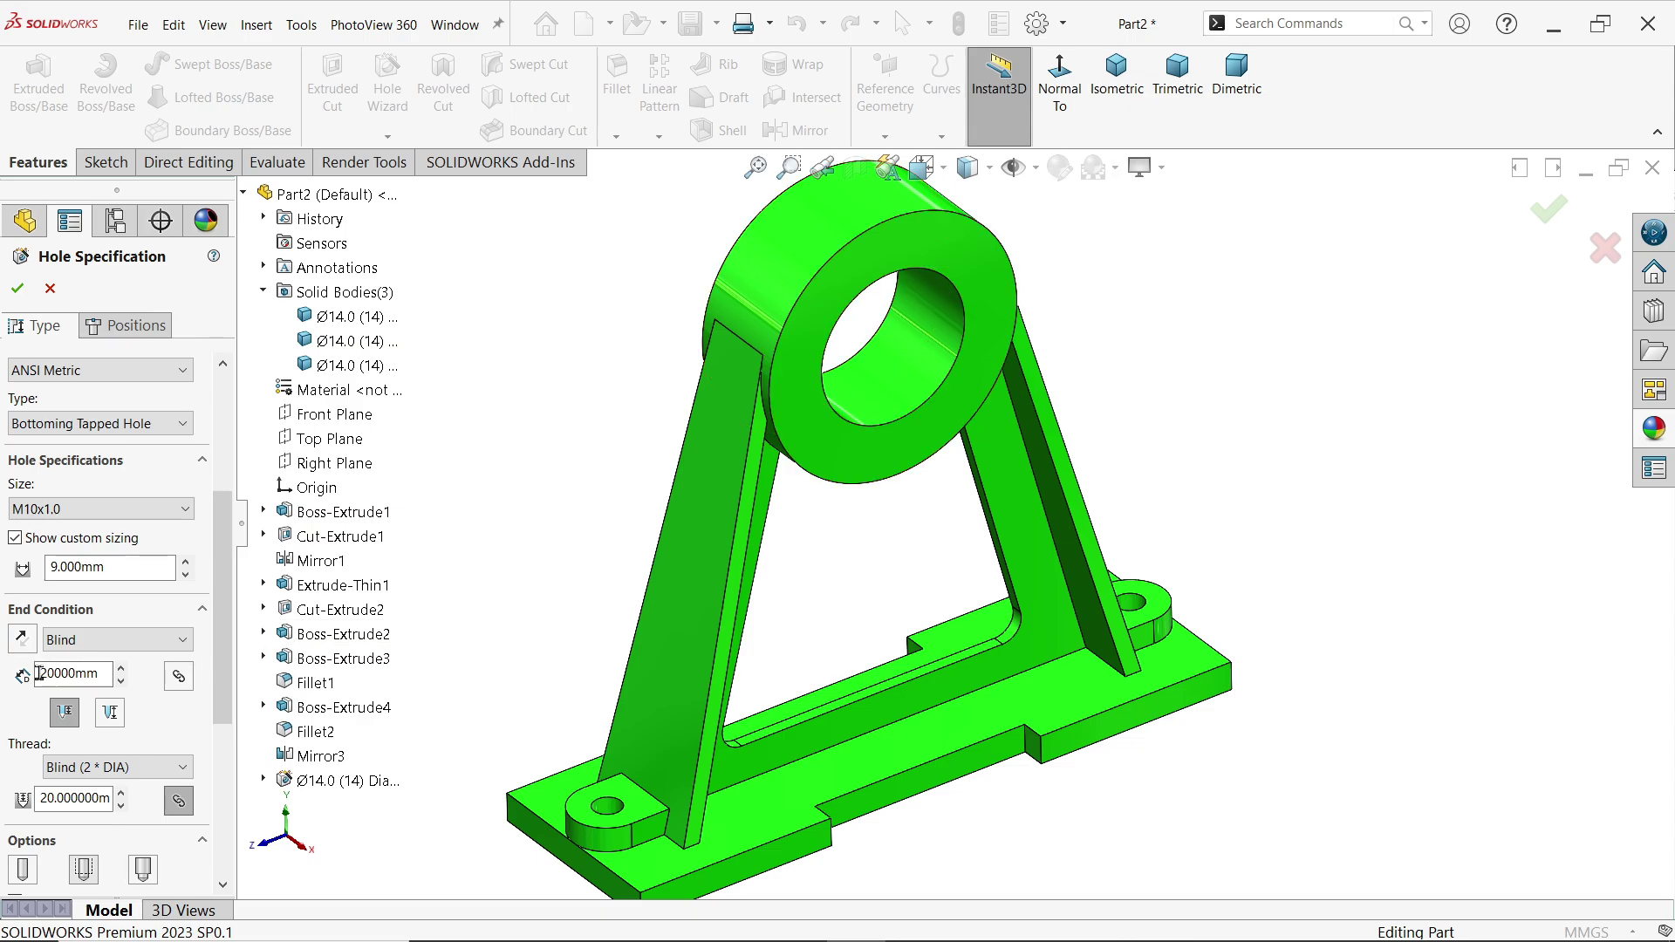
{"action": "left_click_drag", "start_coordinate": [39, 672], "coordinate": [119, 673]}
{"action": "type", "text": "20"}
{"action": "key", "text": "Return"}
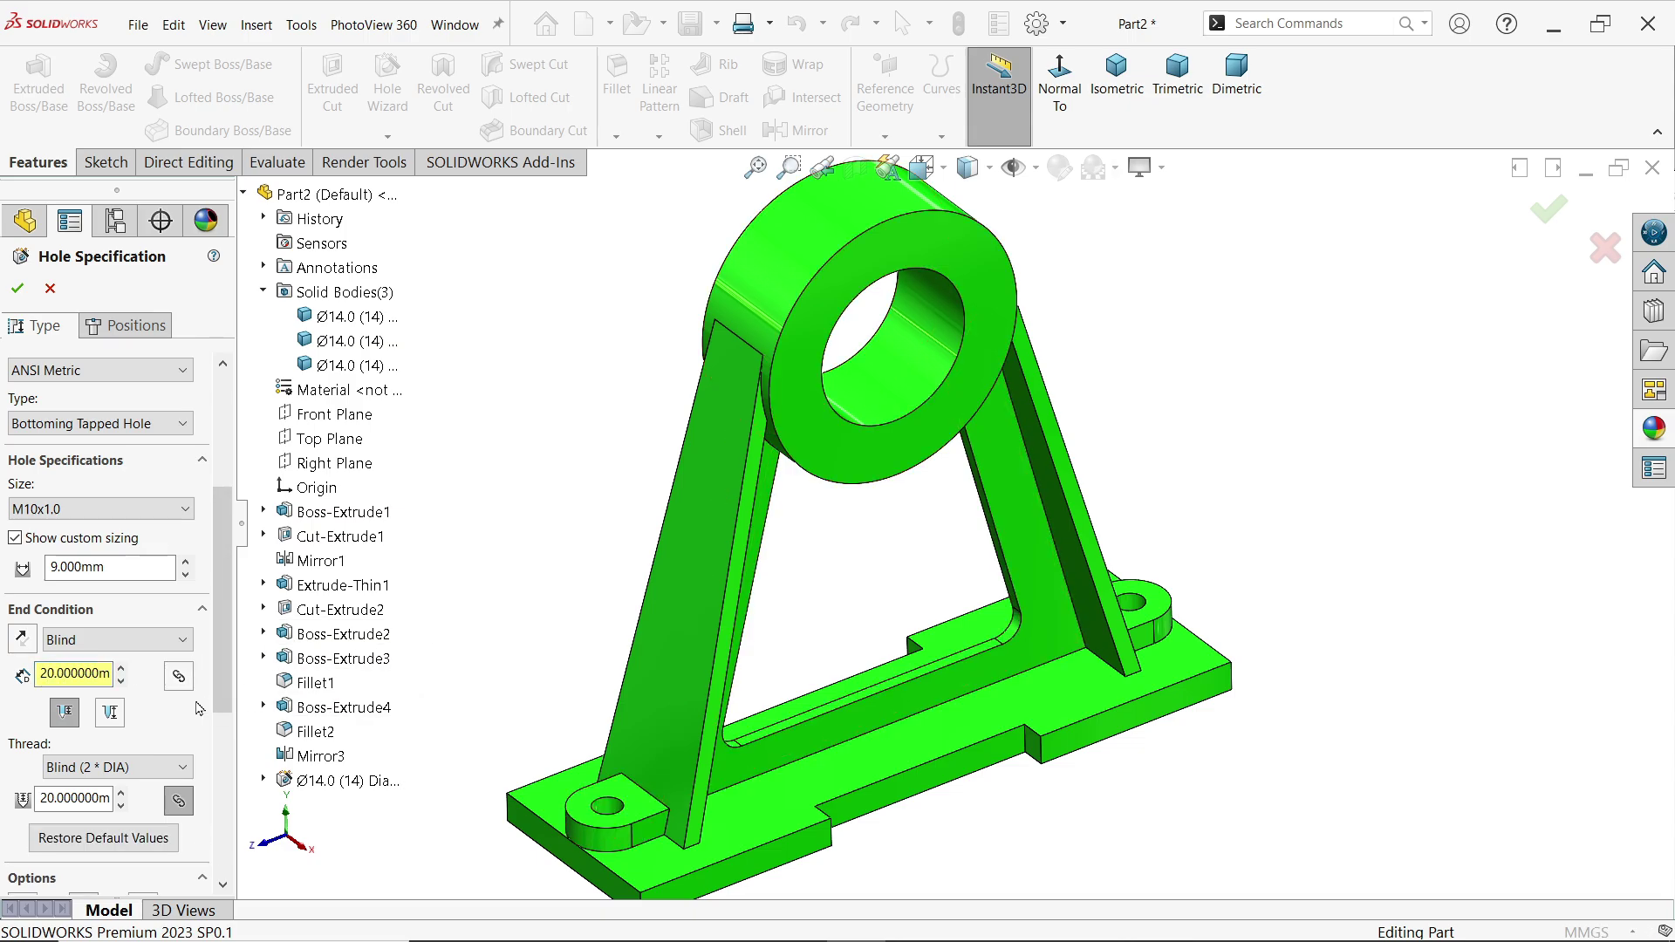
{"action": "left_click", "coordinate": [66, 717]}
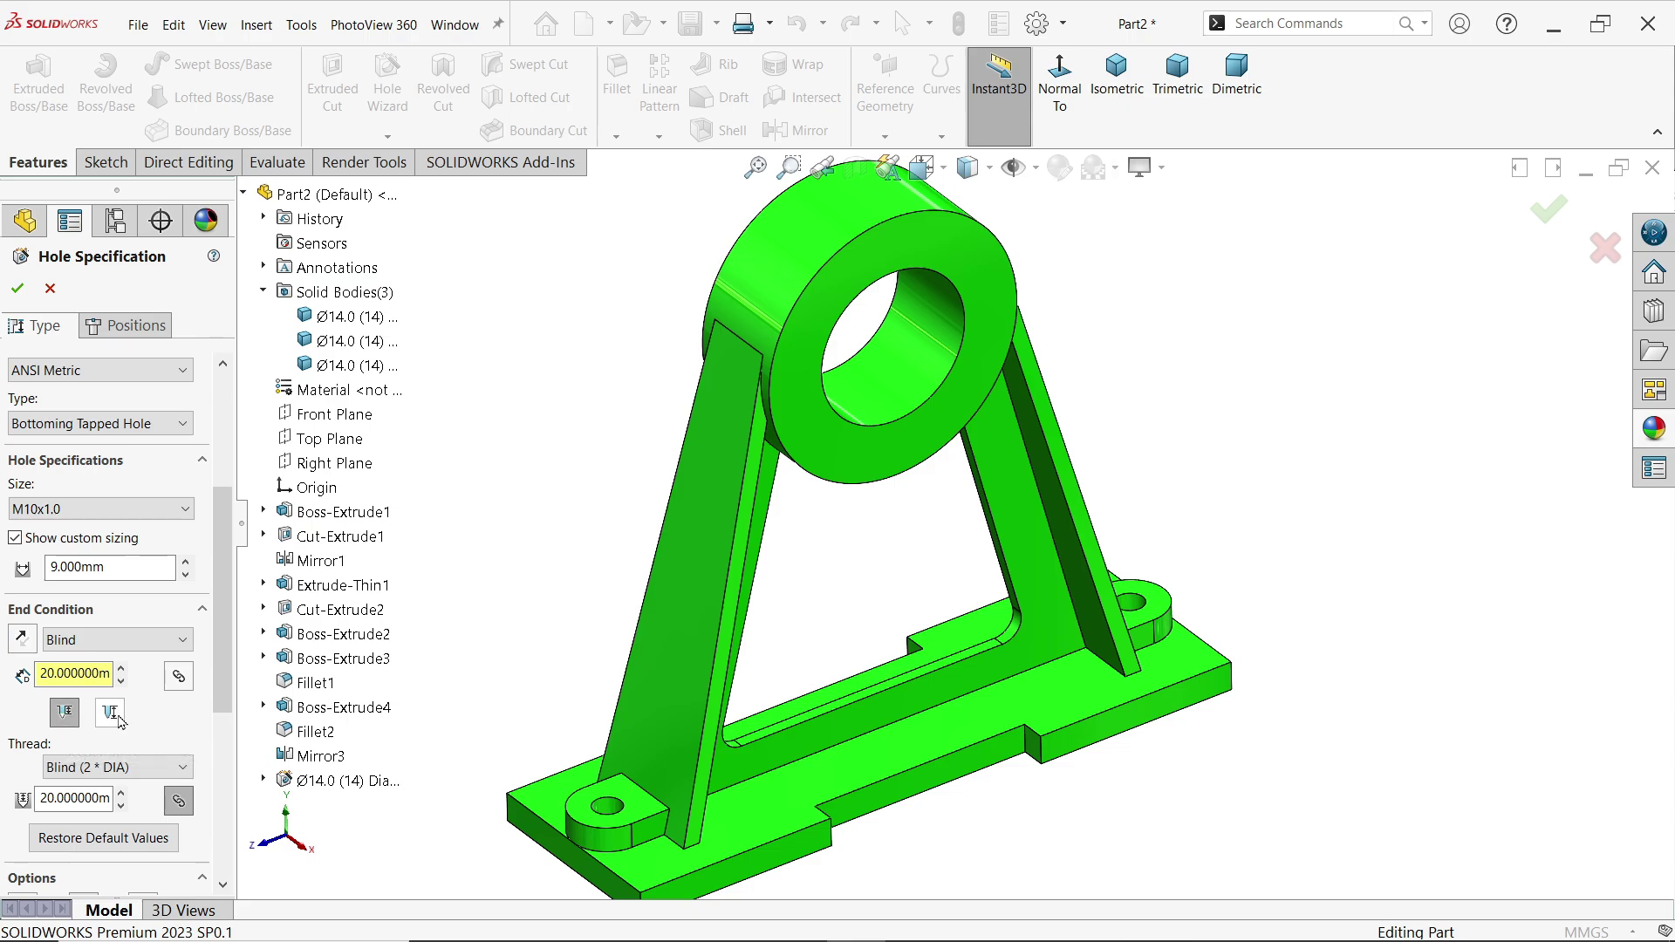
{"action": "scroll", "coordinate": [223, 691], "scroll_direction": "down", "scroll_amount": 3}
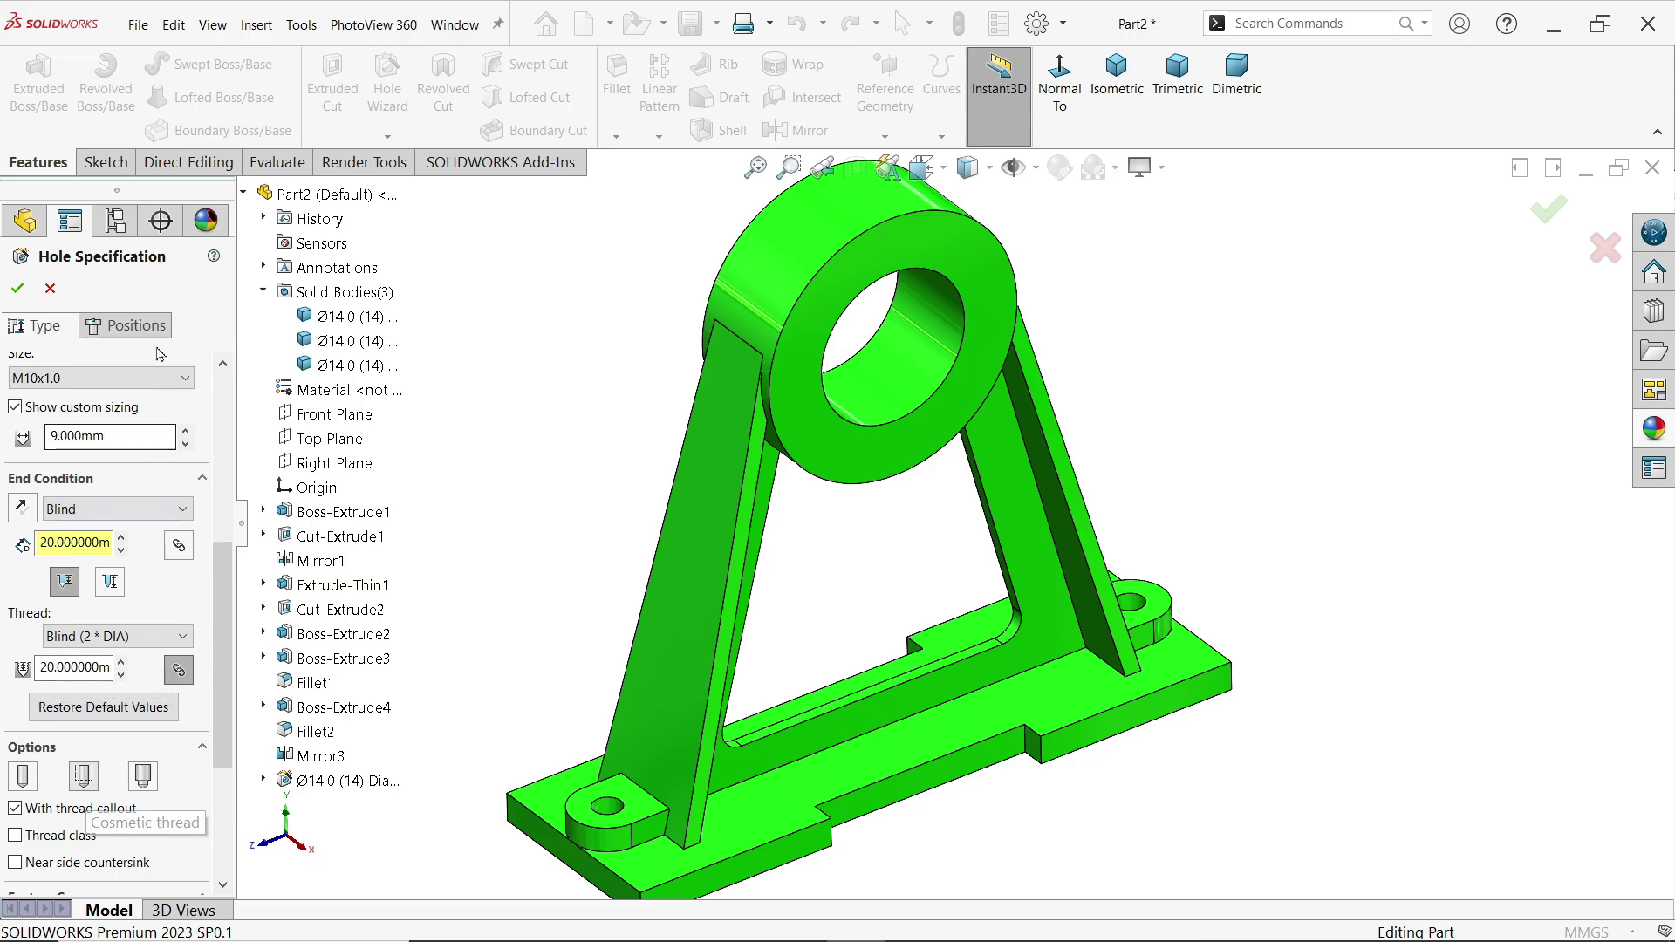
{"action": "left_click", "coordinate": [140, 326]}
Place the hole point on the hub's front face and draw a Ø105 construction pitch circle.
{"action": "left_click", "coordinate": [853, 456]}
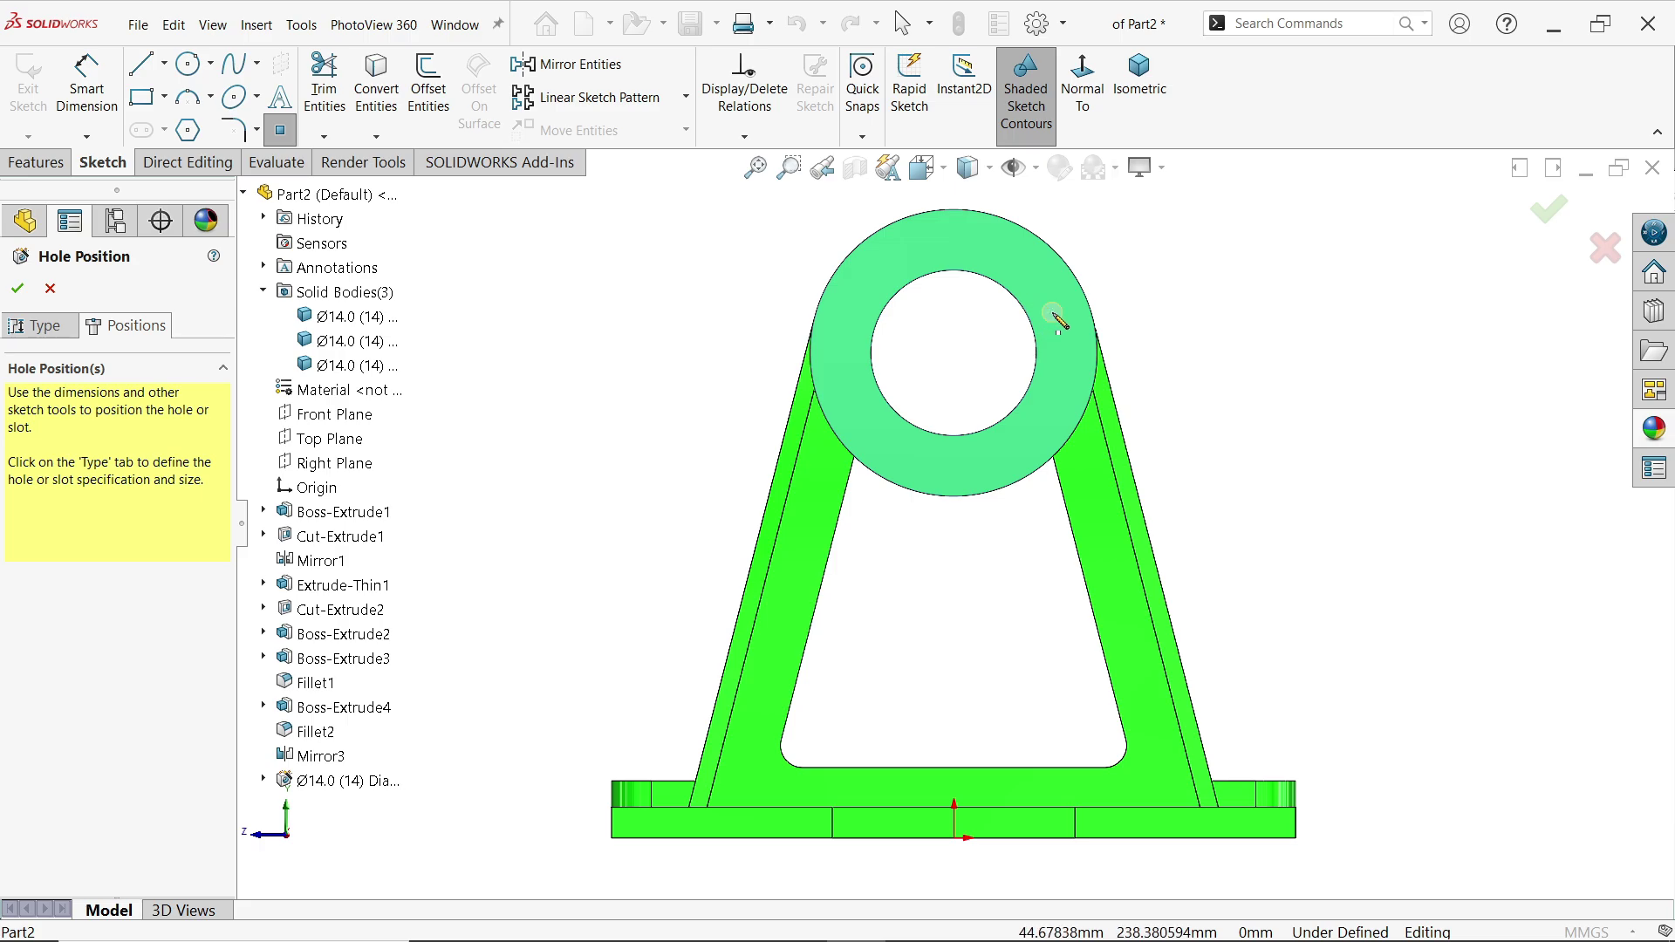
{"action": "key", "text": "Escape"}
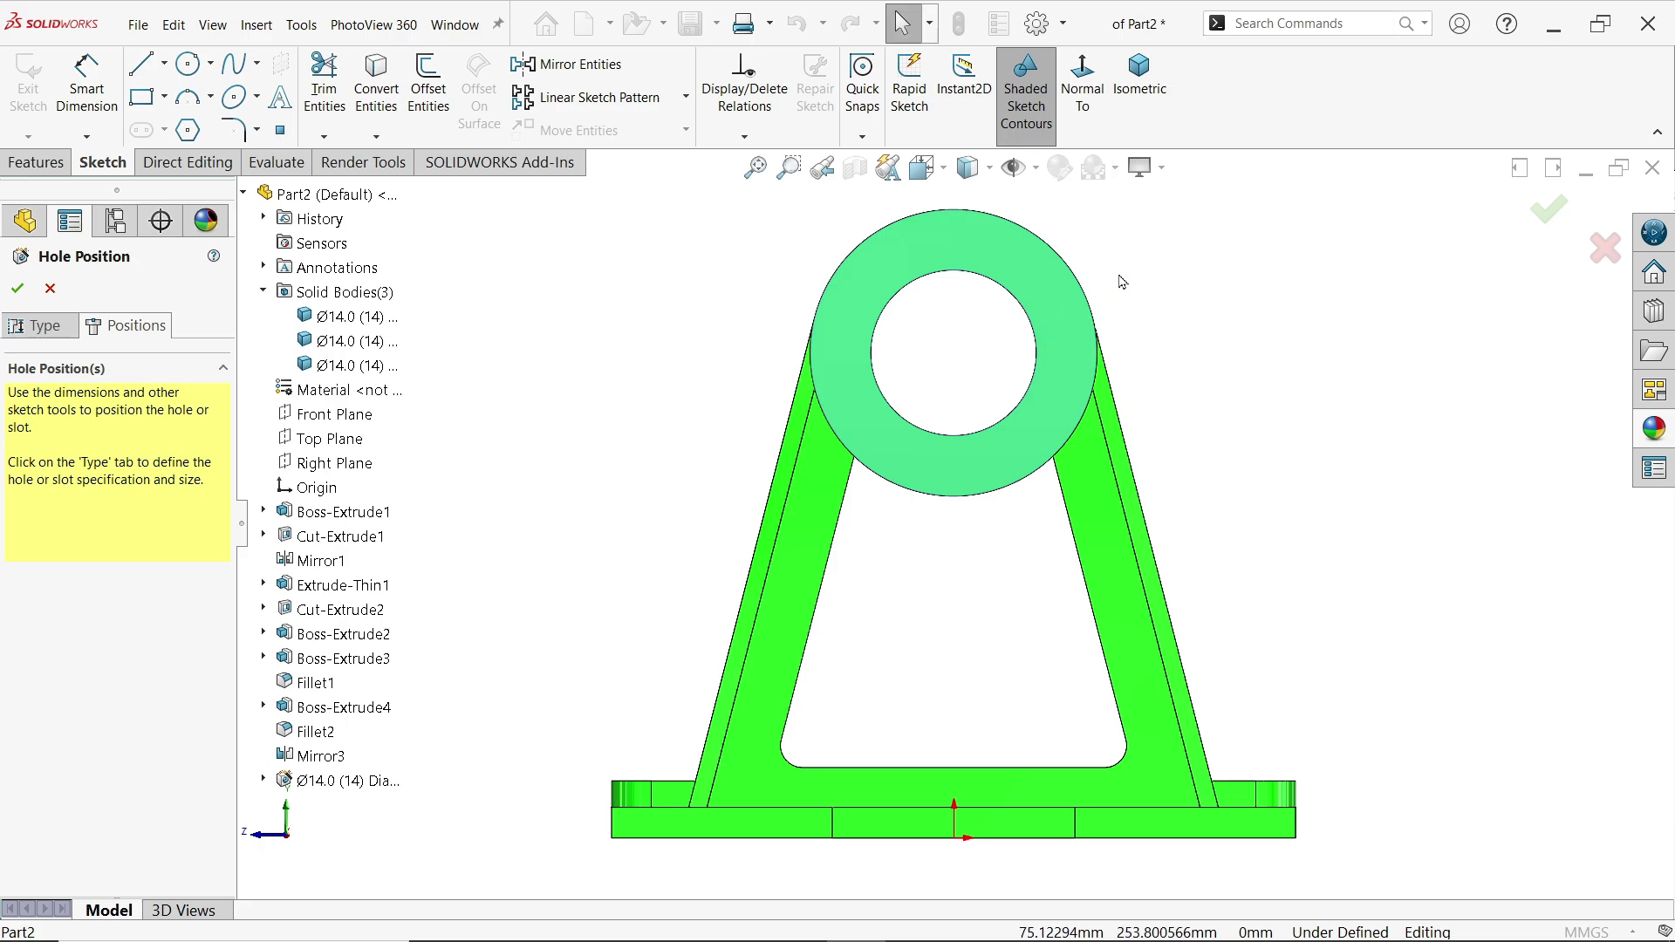
{"action": "scroll", "coordinate": [1104, 273], "scroll_direction": "down", "scroll_amount": 3}
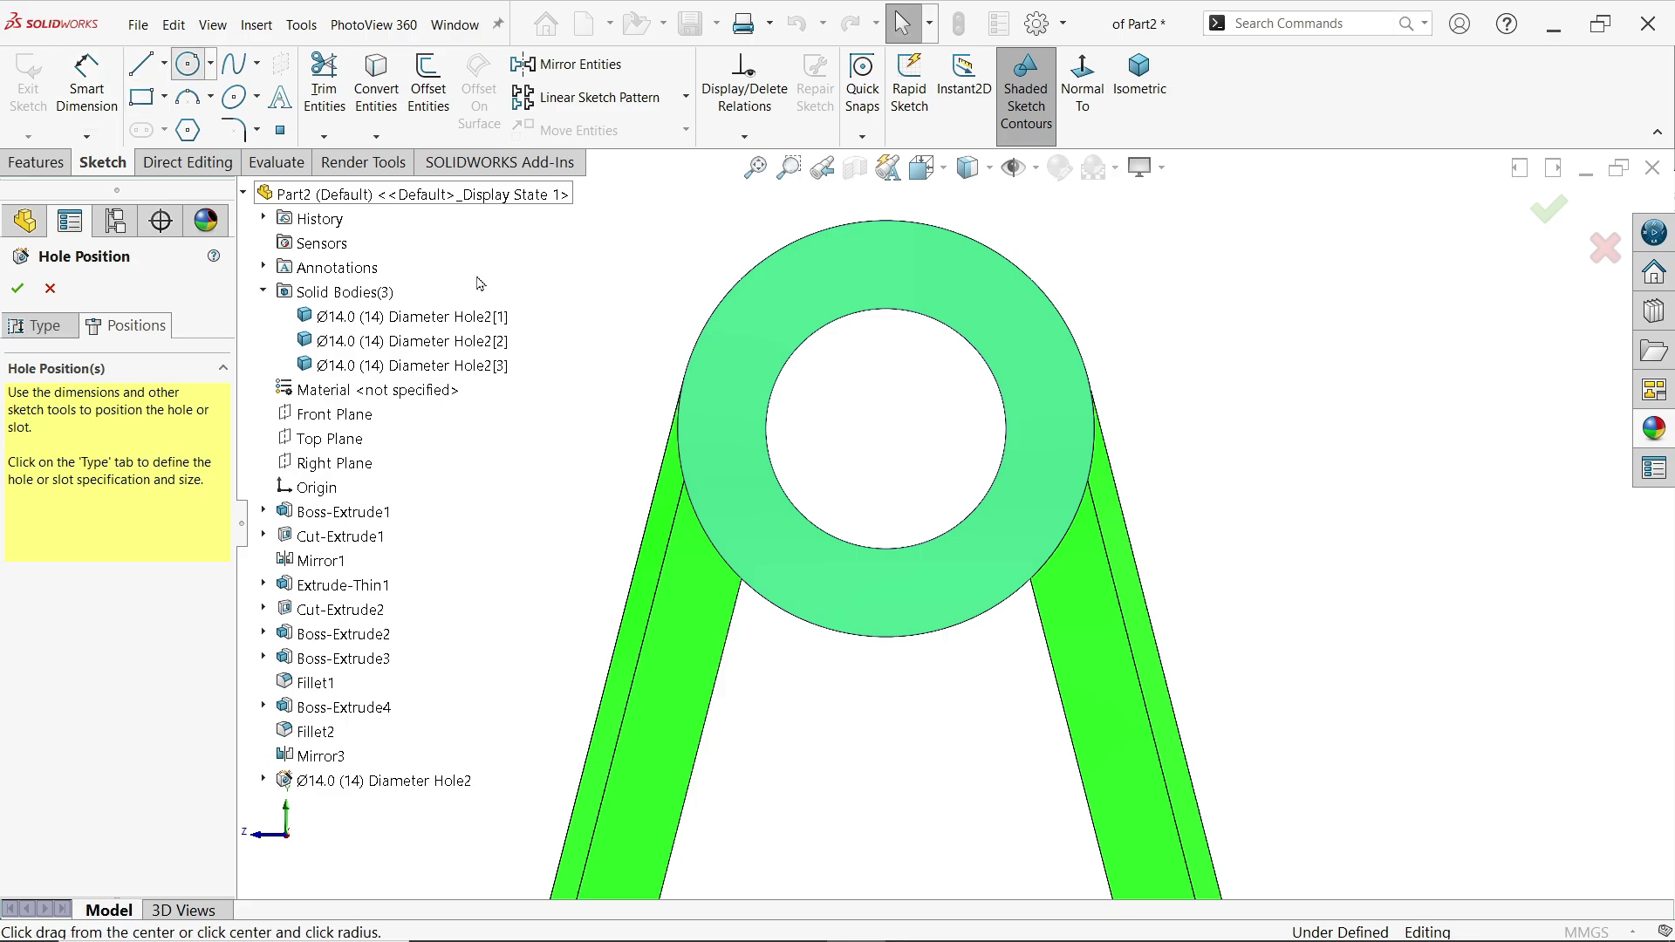
{"action": "left_click", "coordinate": [187, 63]}
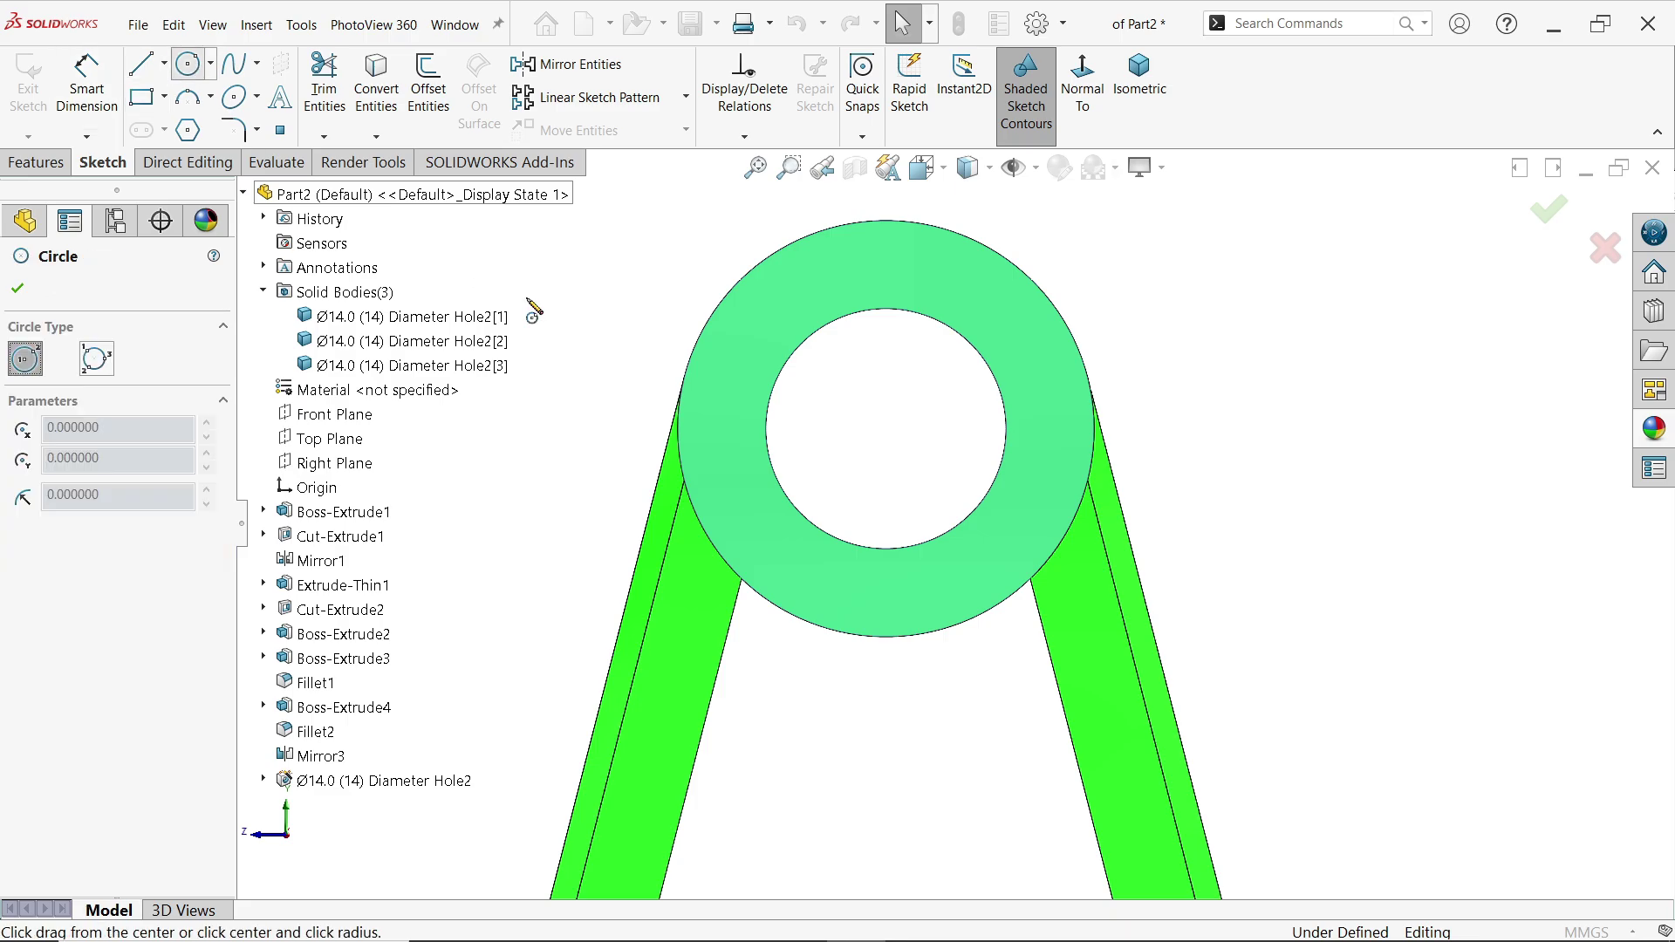
{"action": "left_click", "coordinate": [886, 428]}
{"action": "left_click", "coordinate": [759, 527]}
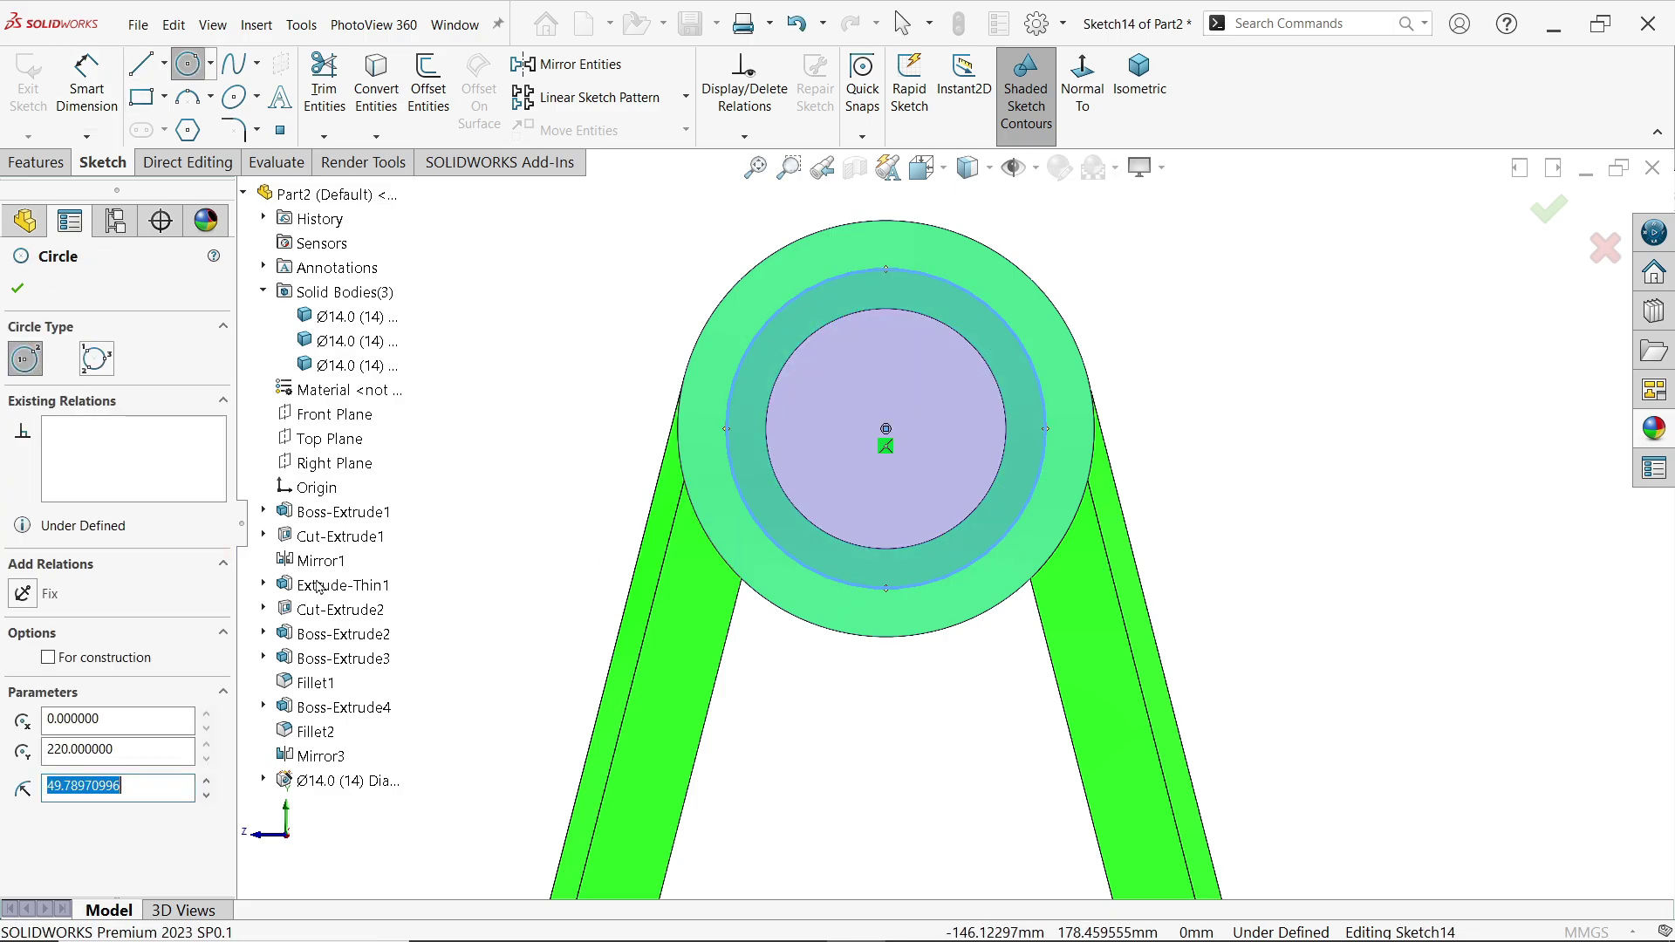
{"action": "left_click", "coordinate": [120, 660]}
{"action": "left_click", "coordinate": [86, 88]}
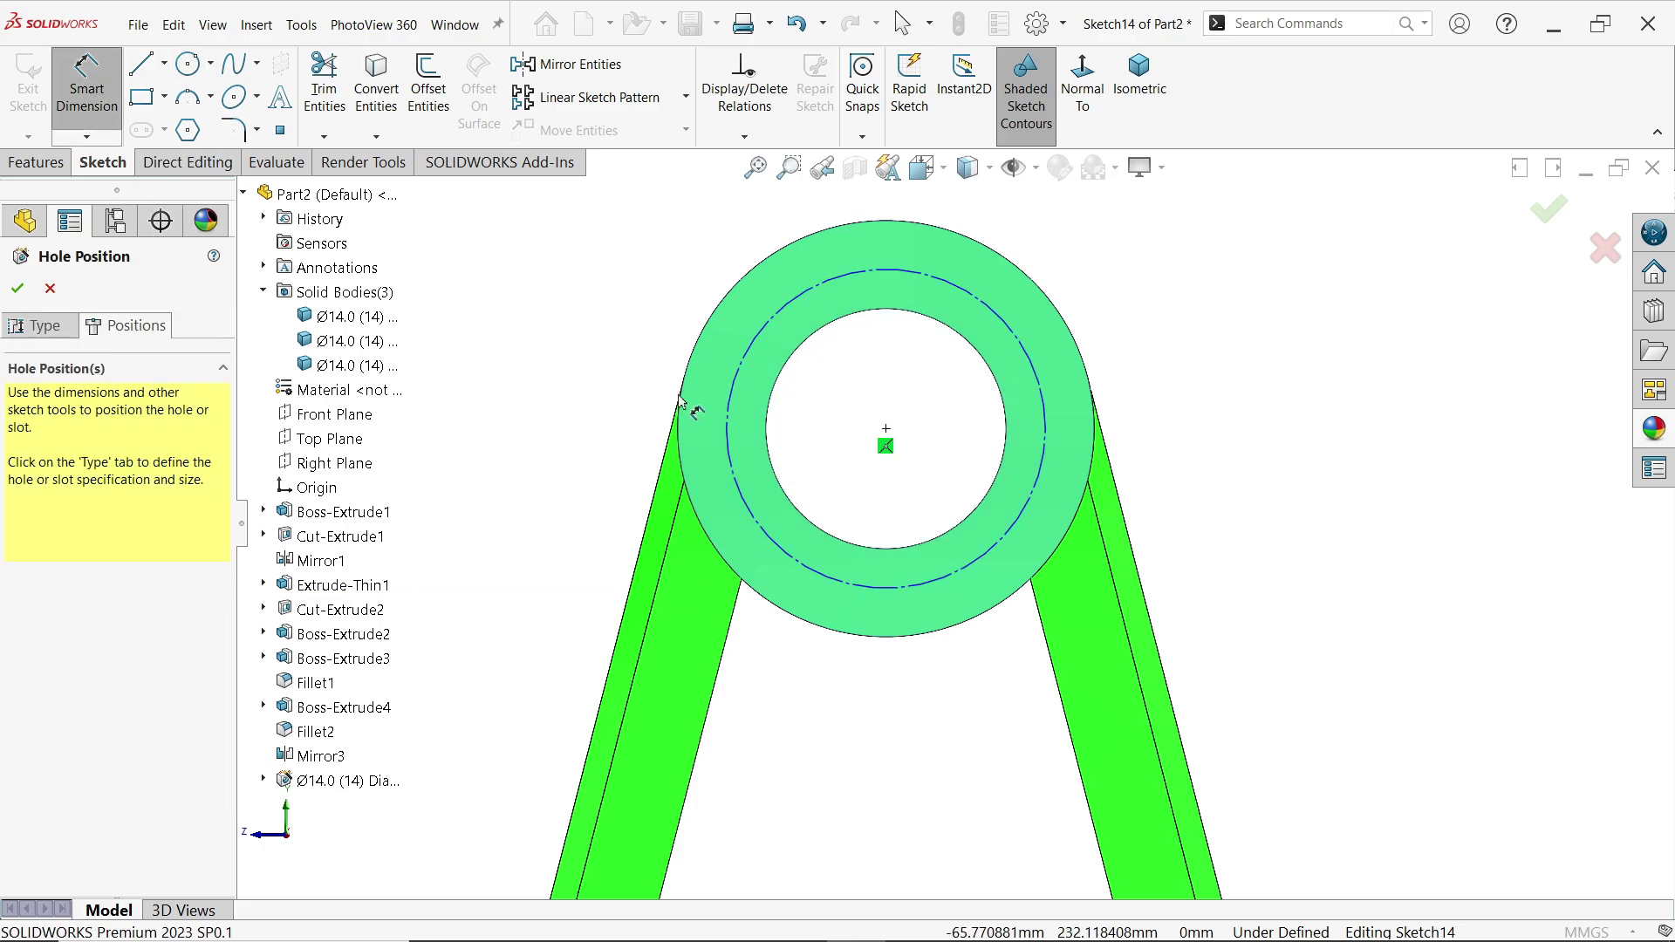
{"action": "left_click", "coordinate": [727, 427]}
{"action": "left_click", "coordinate": [630, 418]}
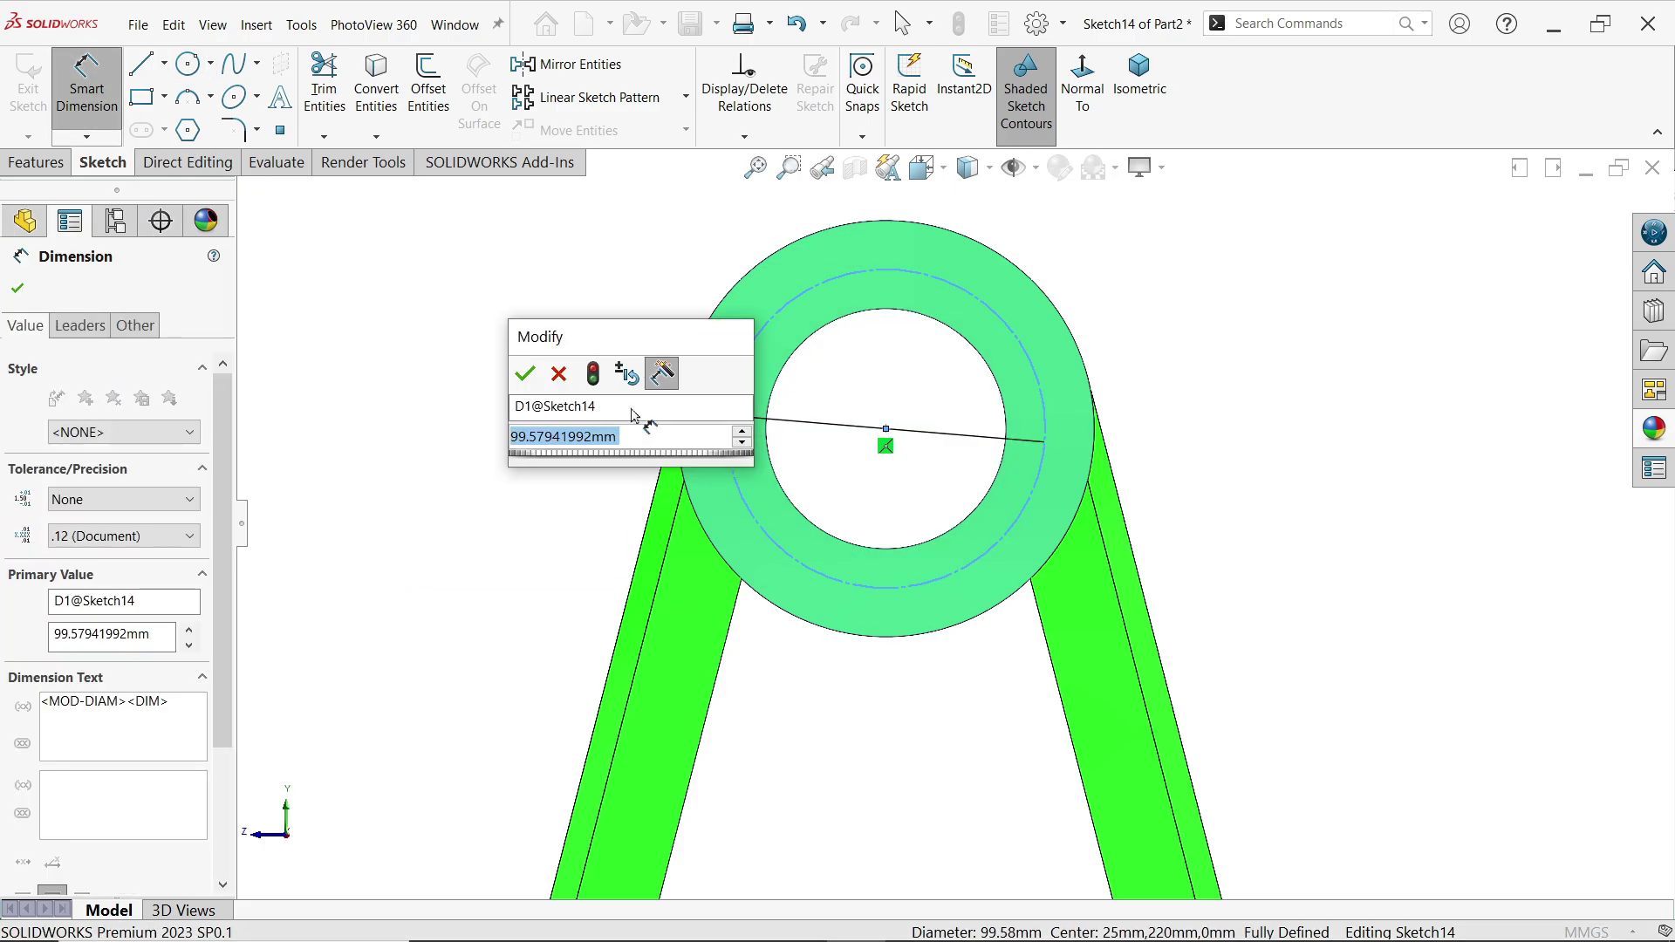
{"action": "type", "text": "105"}
{"action": "left_click", "coordinate": [524, 373]}
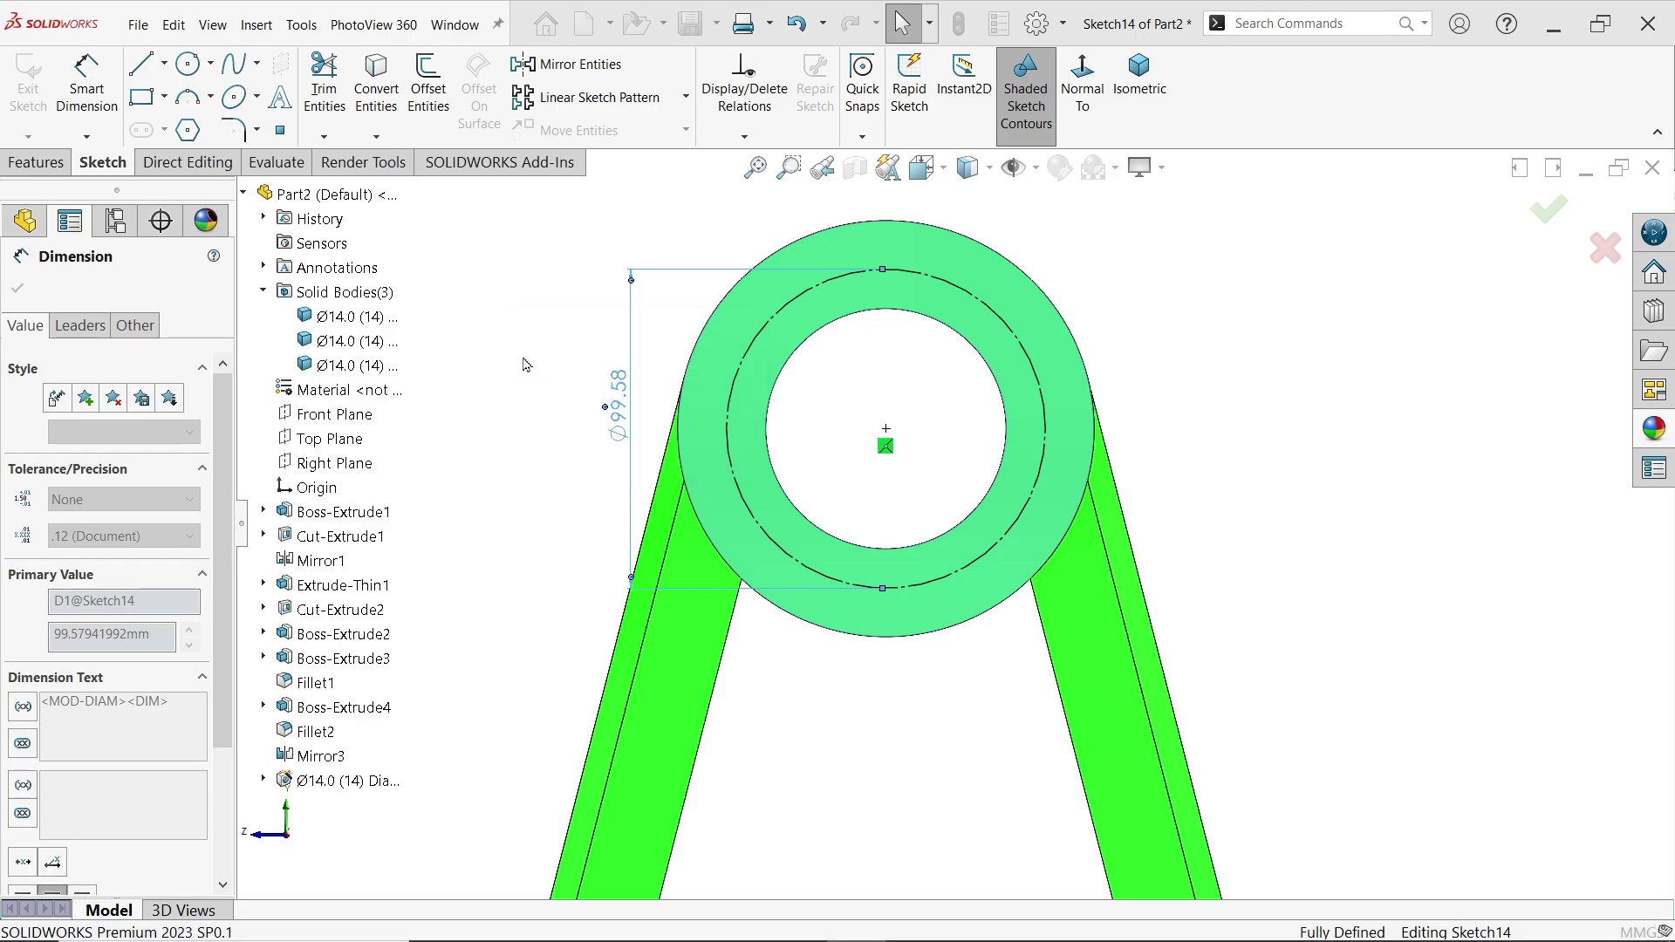
Draw a diagonal and a horizontal centerline from the hub centre to the pitch circle.
{"action": "left_click", "coordinate": [166, 67]}
{"action": "left_click", "coordinate": [179, 120]}
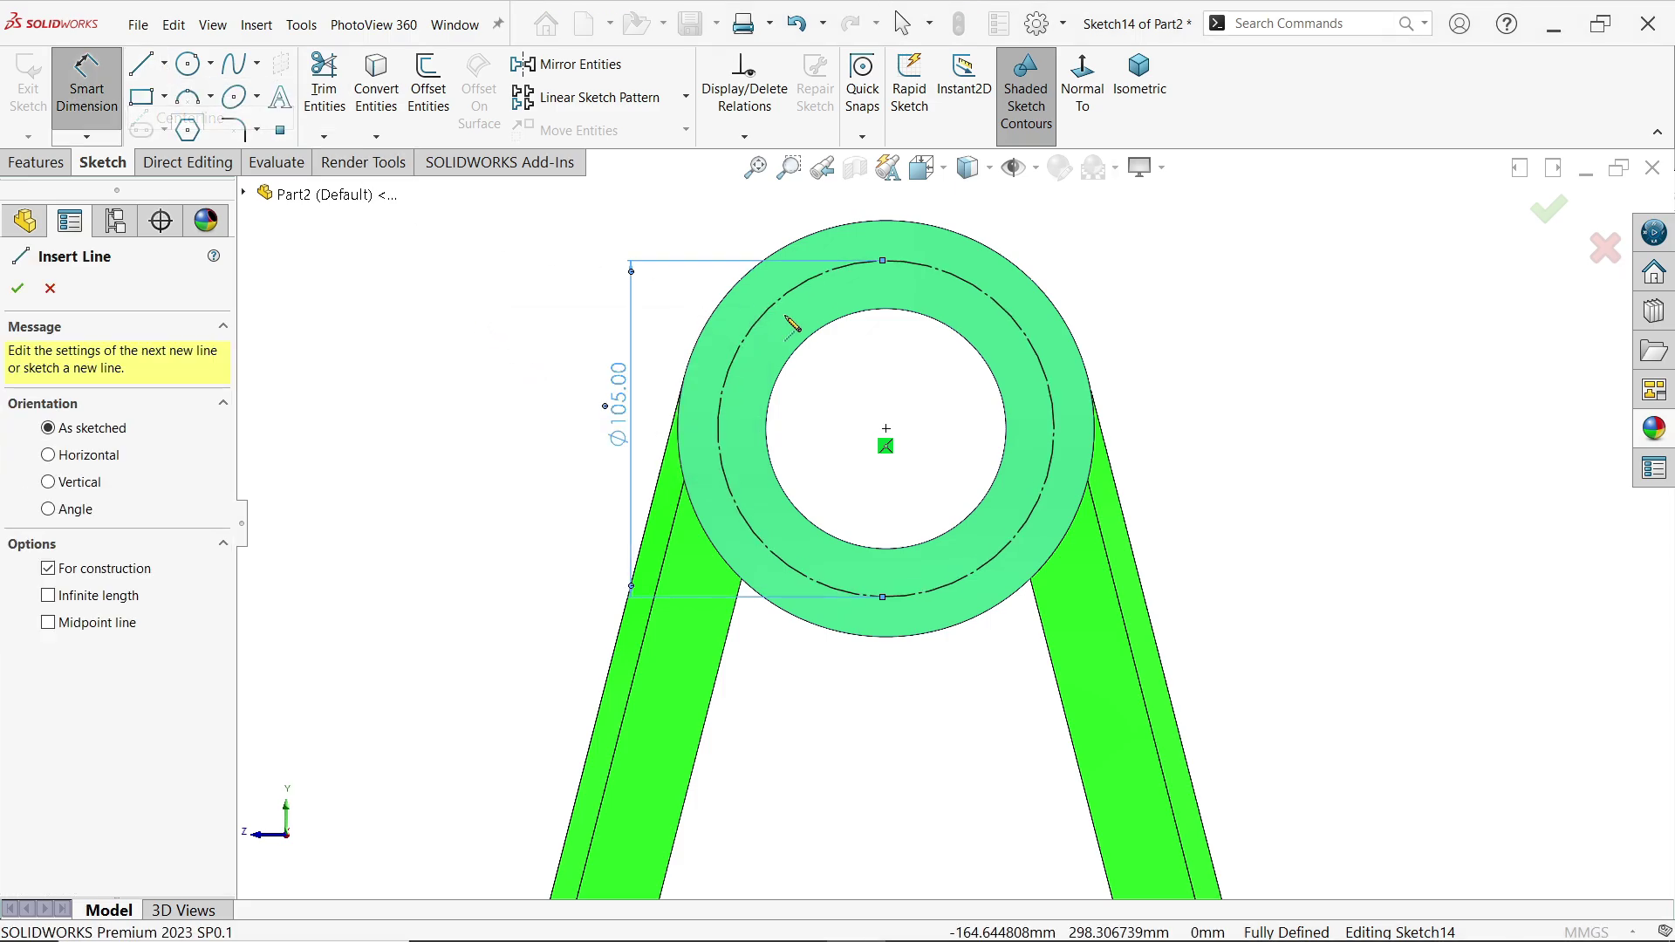
{"action": "left_click", "coordinate": [1022, 332]}
{"action": "left_click", "coordinate": [886, 429]}
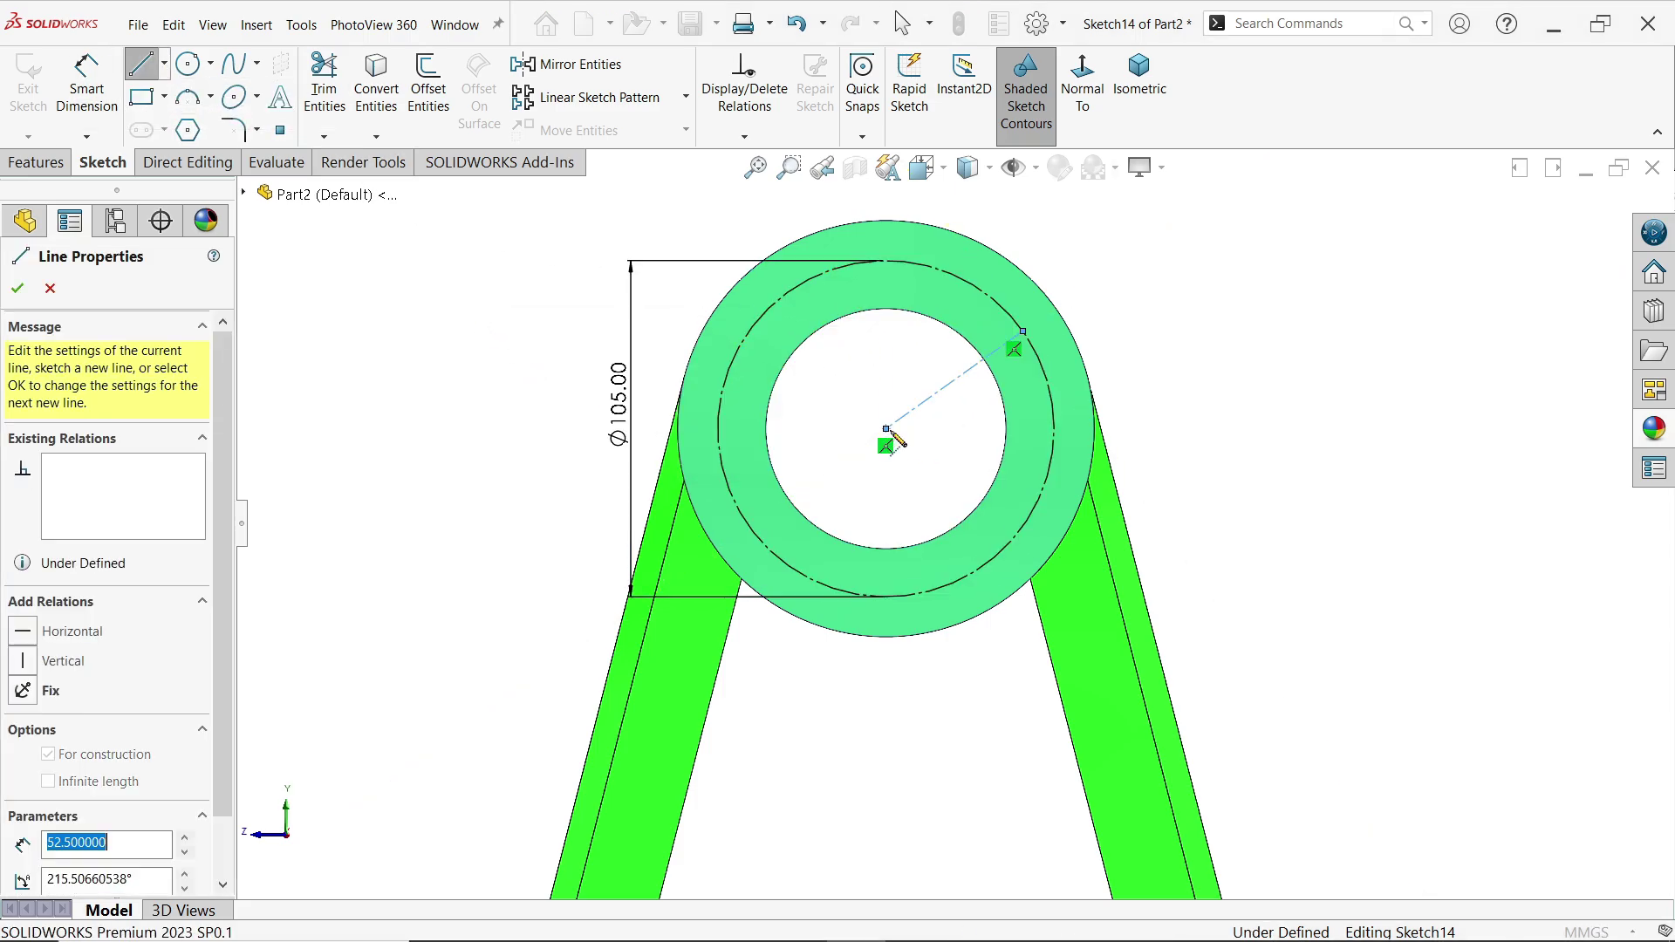
{"action": "left_click", "coordinate": [1058, 429]}
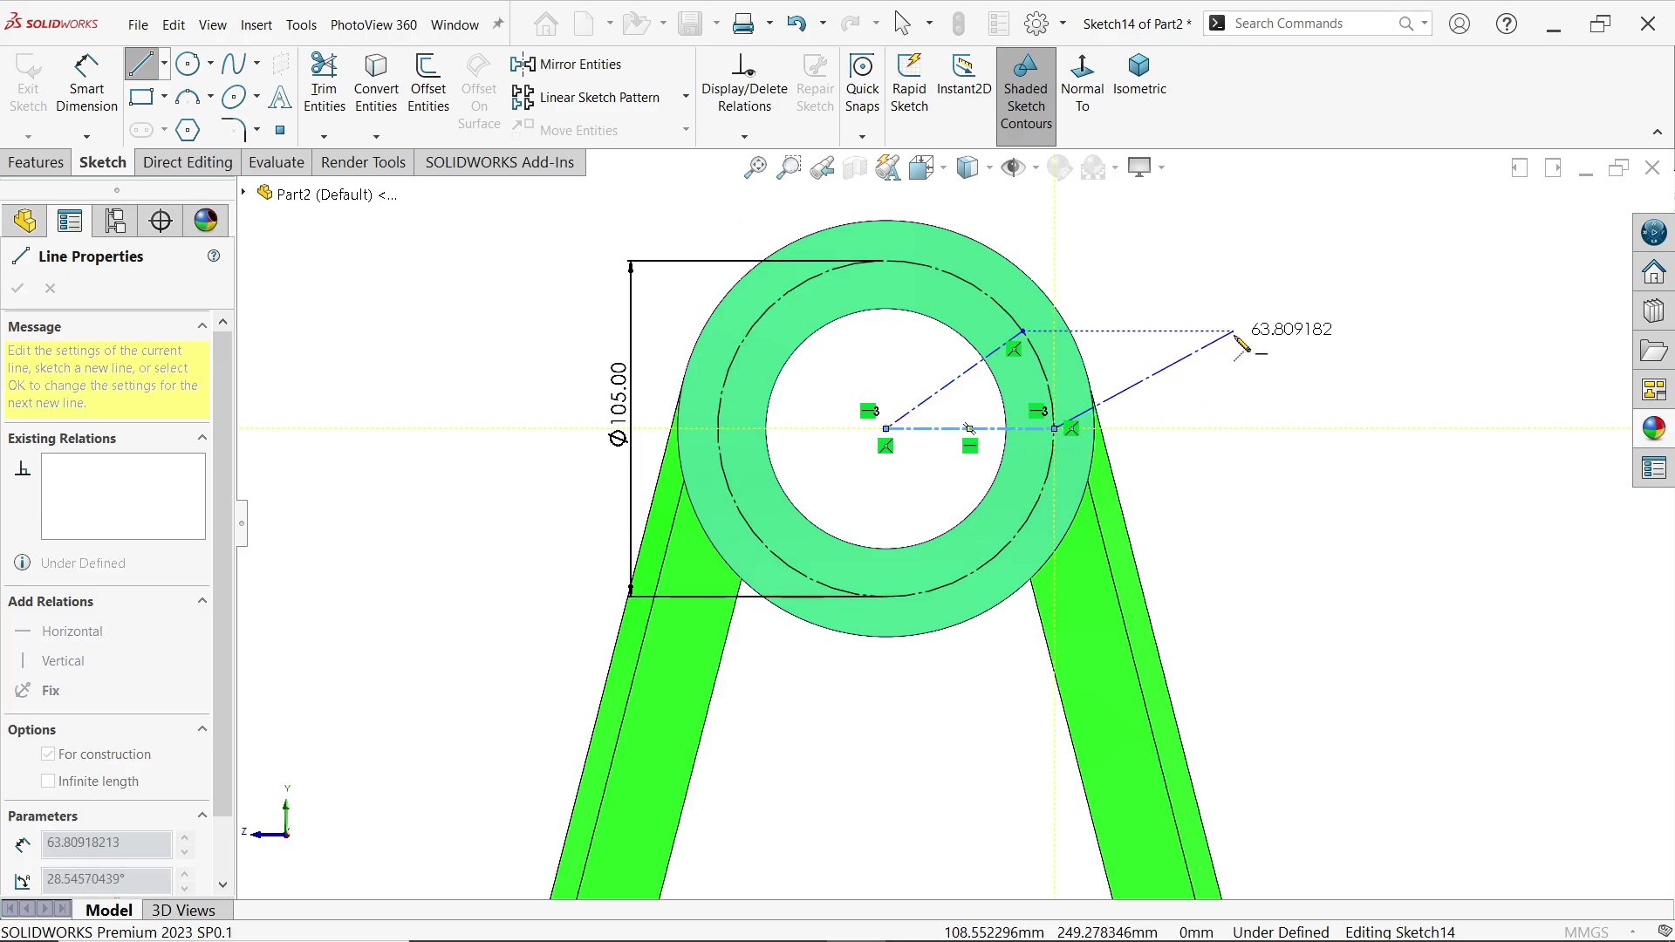
{"action": "key", "text": "Escape"}
Dimension the angle between the diagonal and horizontal centerlines as 45°.
{"action": "left_click", "coordinate": [87, 94]}
{"action": "scroll", "coordinate": [873, 367], "scroll_direction": "down", "scroll_amount": 5}
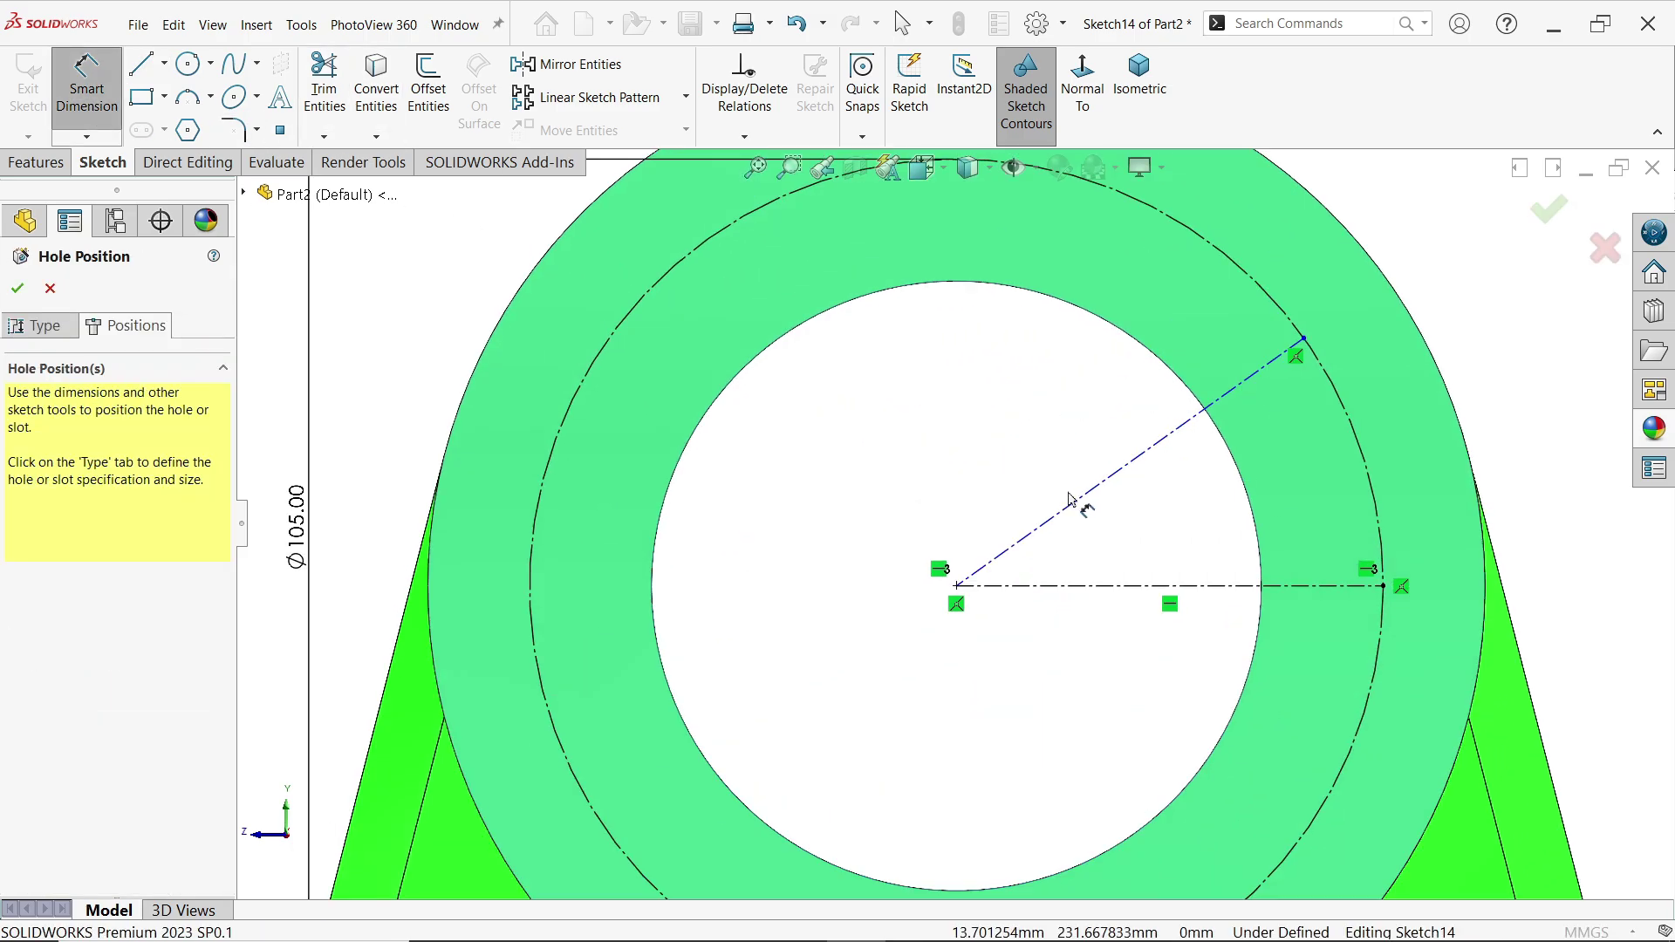
{"action": "left_click", "coordinate": [1082, 513]}
{"action": "left_click", "coordinate": [1095, 586]}
{"action": "left_click", "coordinate": [1143, 554]}
{"action": "type", "text": "45"}
{"action": "key", "text": "Return"}
{"action": "key", "text": "Escape"}
Select the construction bolt circle and orbit to an angled view of the part.
{"action": "scroll", "coordinate": [1018, 510], "scroll_direction": "up", "scroll_amount": 4}
{"action": "scroll", "coordinate": [1309, 322], "scroll_direction": "down", "scroll_amount": 2}
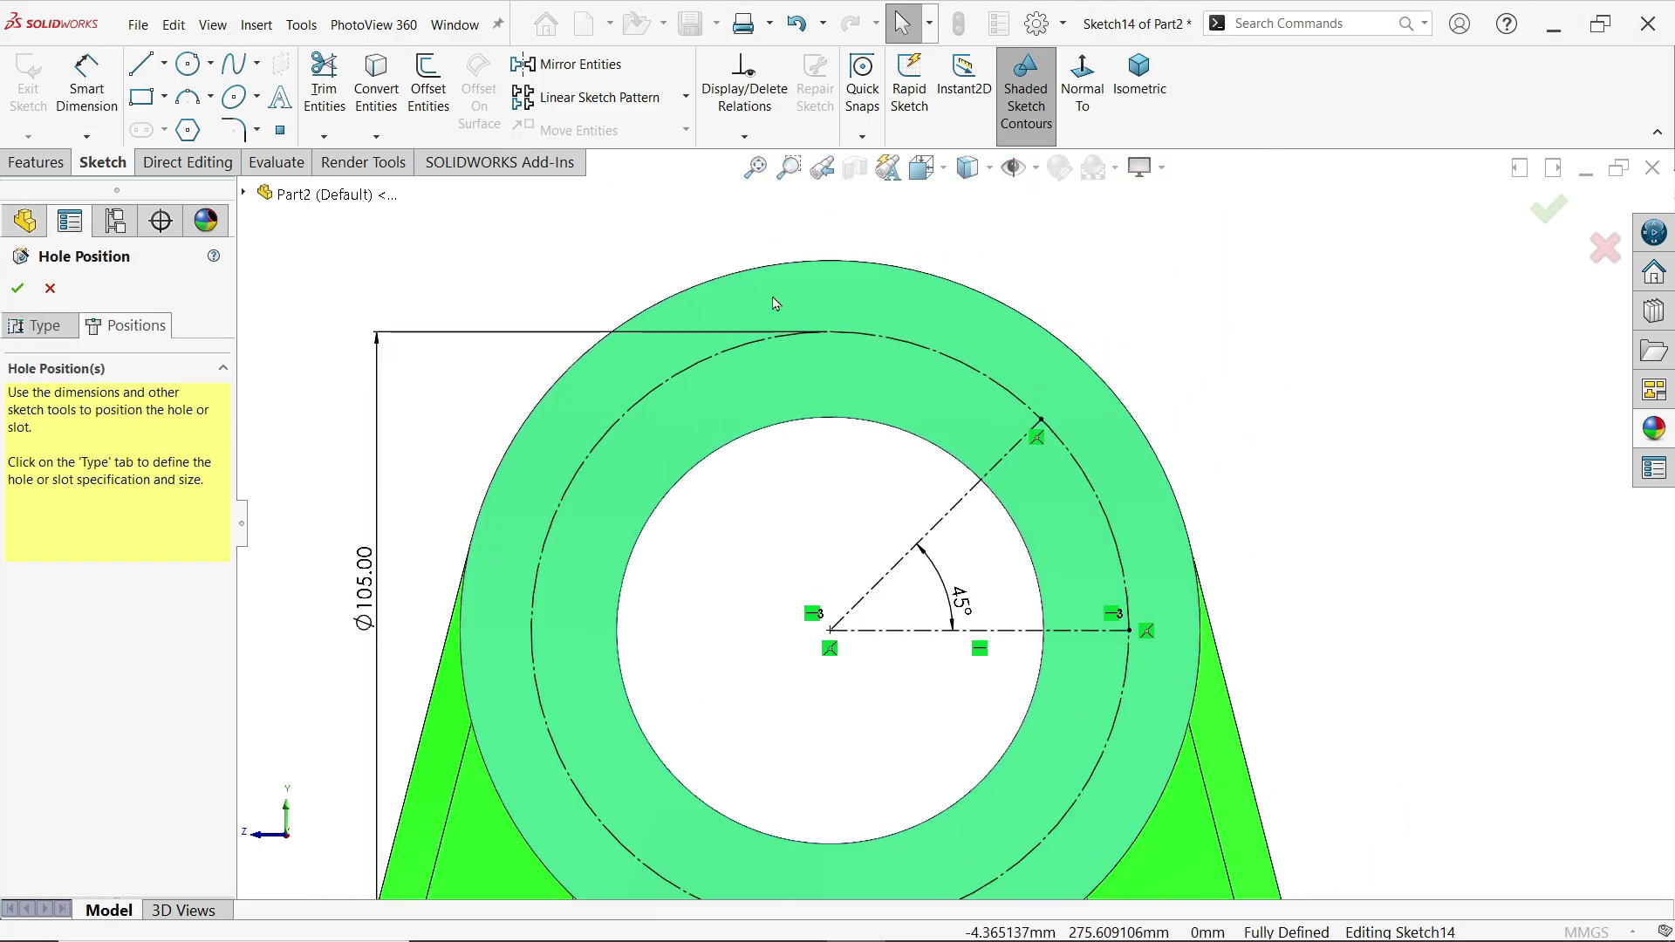
{"action": "left_click", "coordinate": [1047, 432]}
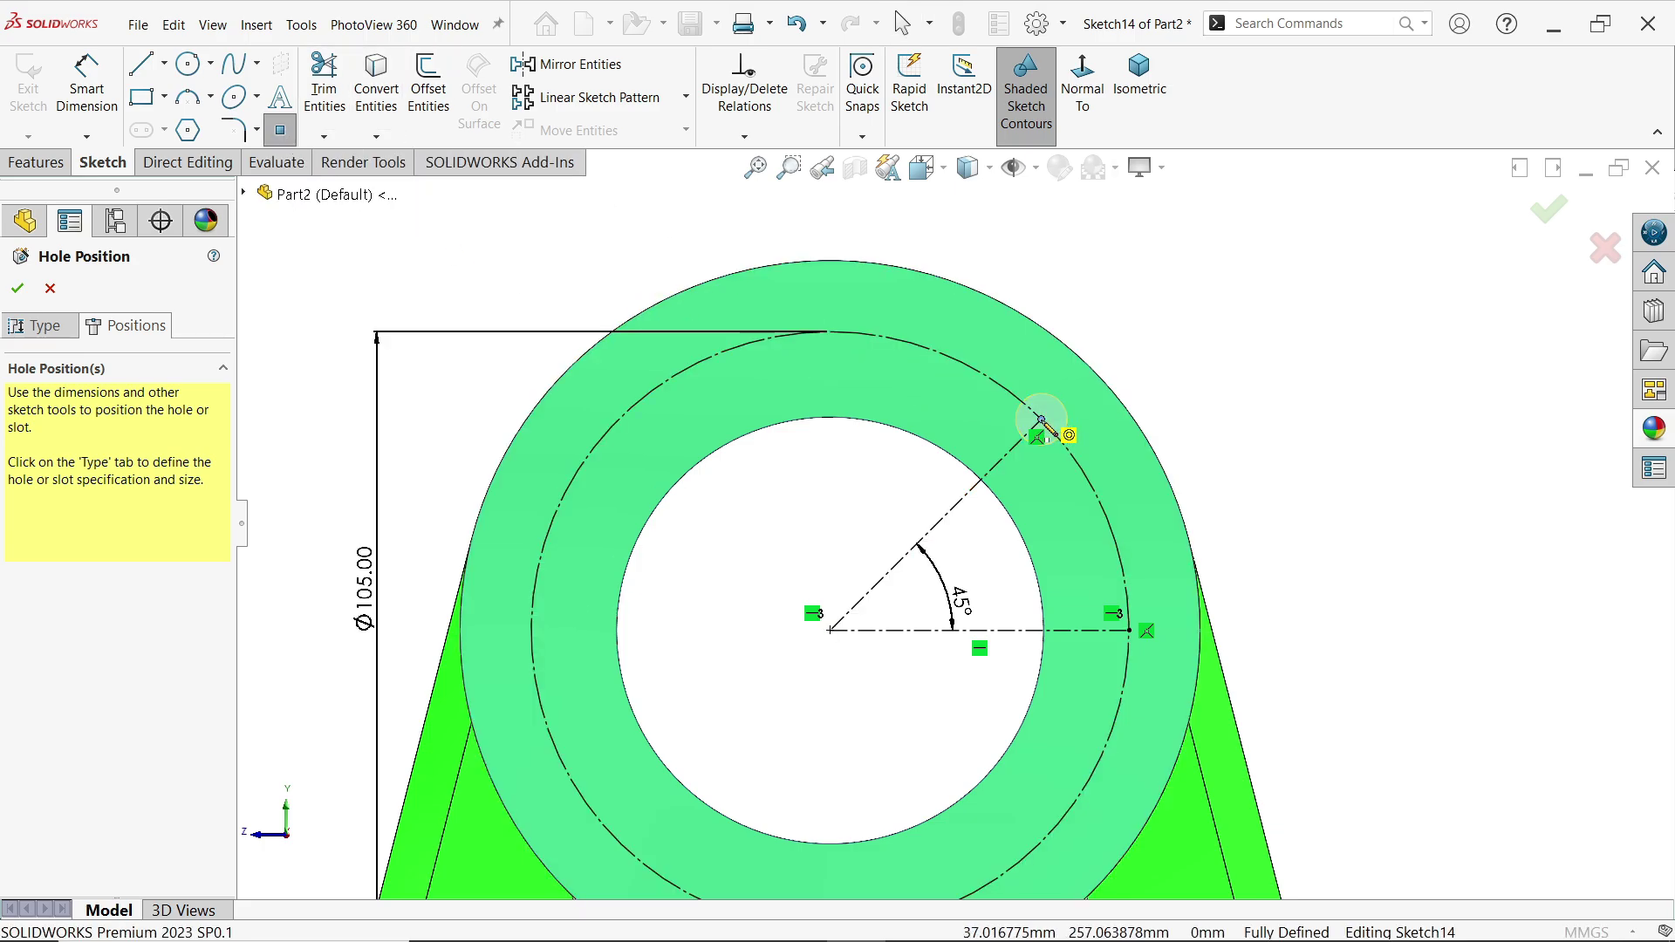
{"action": "mouse_move", "coordinate": [1189, 381]}
{"action": "middle_mouse_down"}
{"action": "mouse_move", "coordinate": [1233, 389]}
{"action": "mouse_move", "coordinate": [1264, 501]}
{"action": "mouse_move", "coordinate": [1446, 377]}
{"action": "middle_mouse_up"}
{"action": "key", "text": "Escape"}
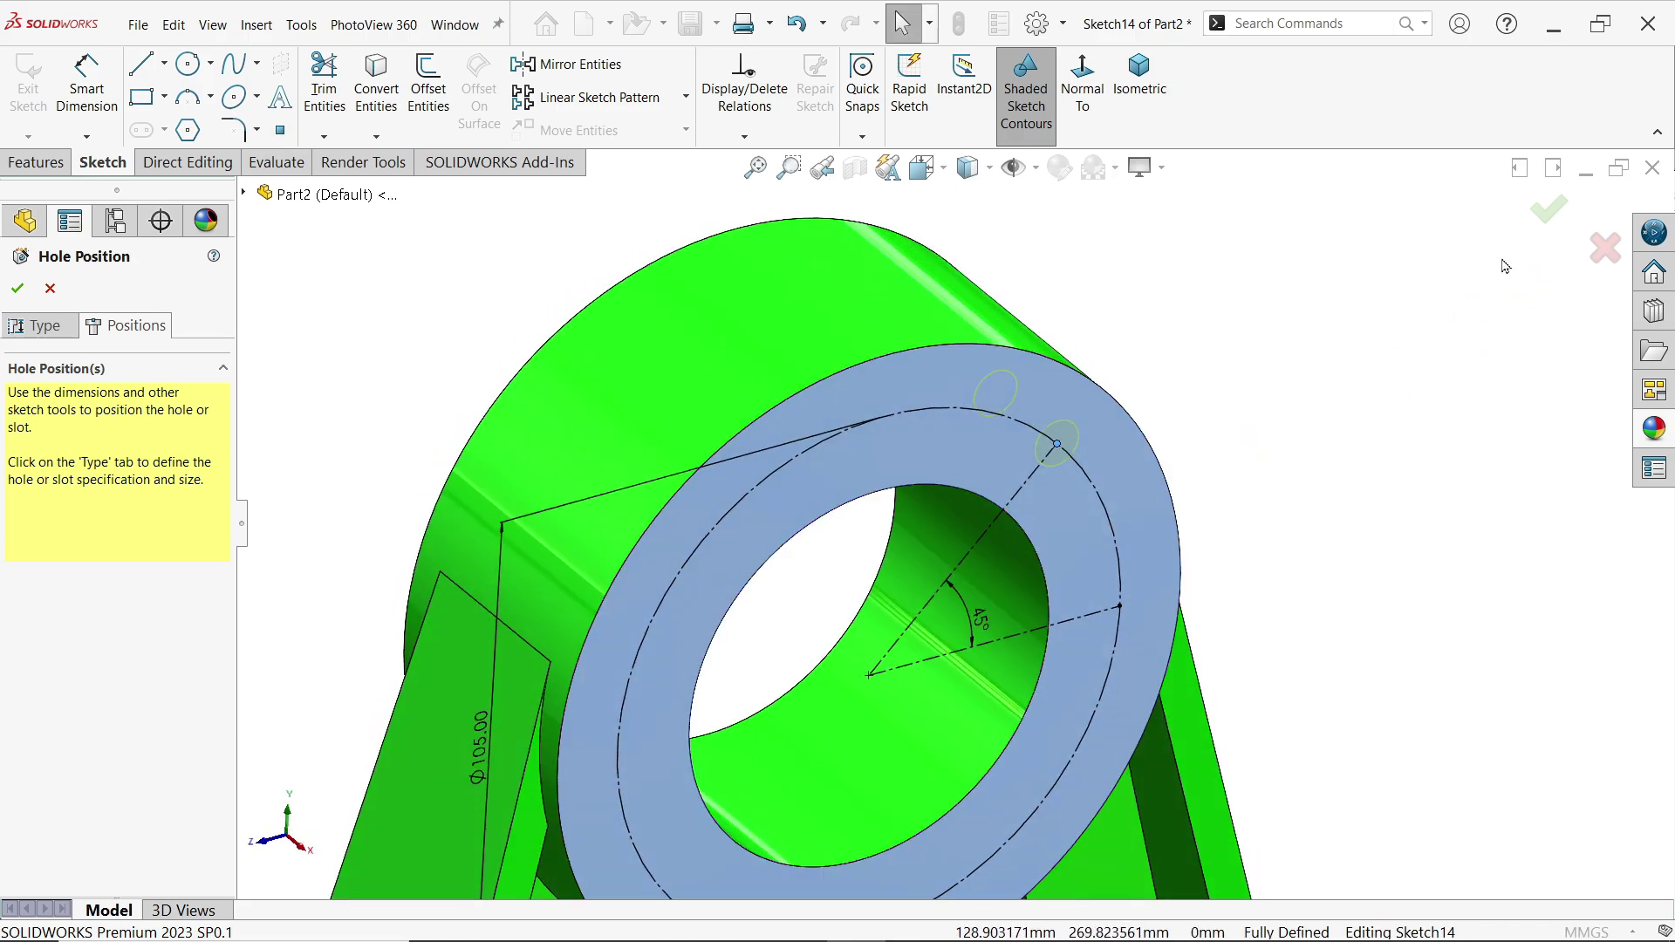
Create the M10x1.0 tapped hole and orbit around the ring to inspect it.
{"action": "left_click", "coordinate": [1543, 218]}
{"action": "middle_click_drag", "start_coordinate": [1225, 479], "coordinate": [1249, 341]}
{"action": "middle_click_drag", "start_coordinate": [1204, 404], "coordinate": [1164, 447]}
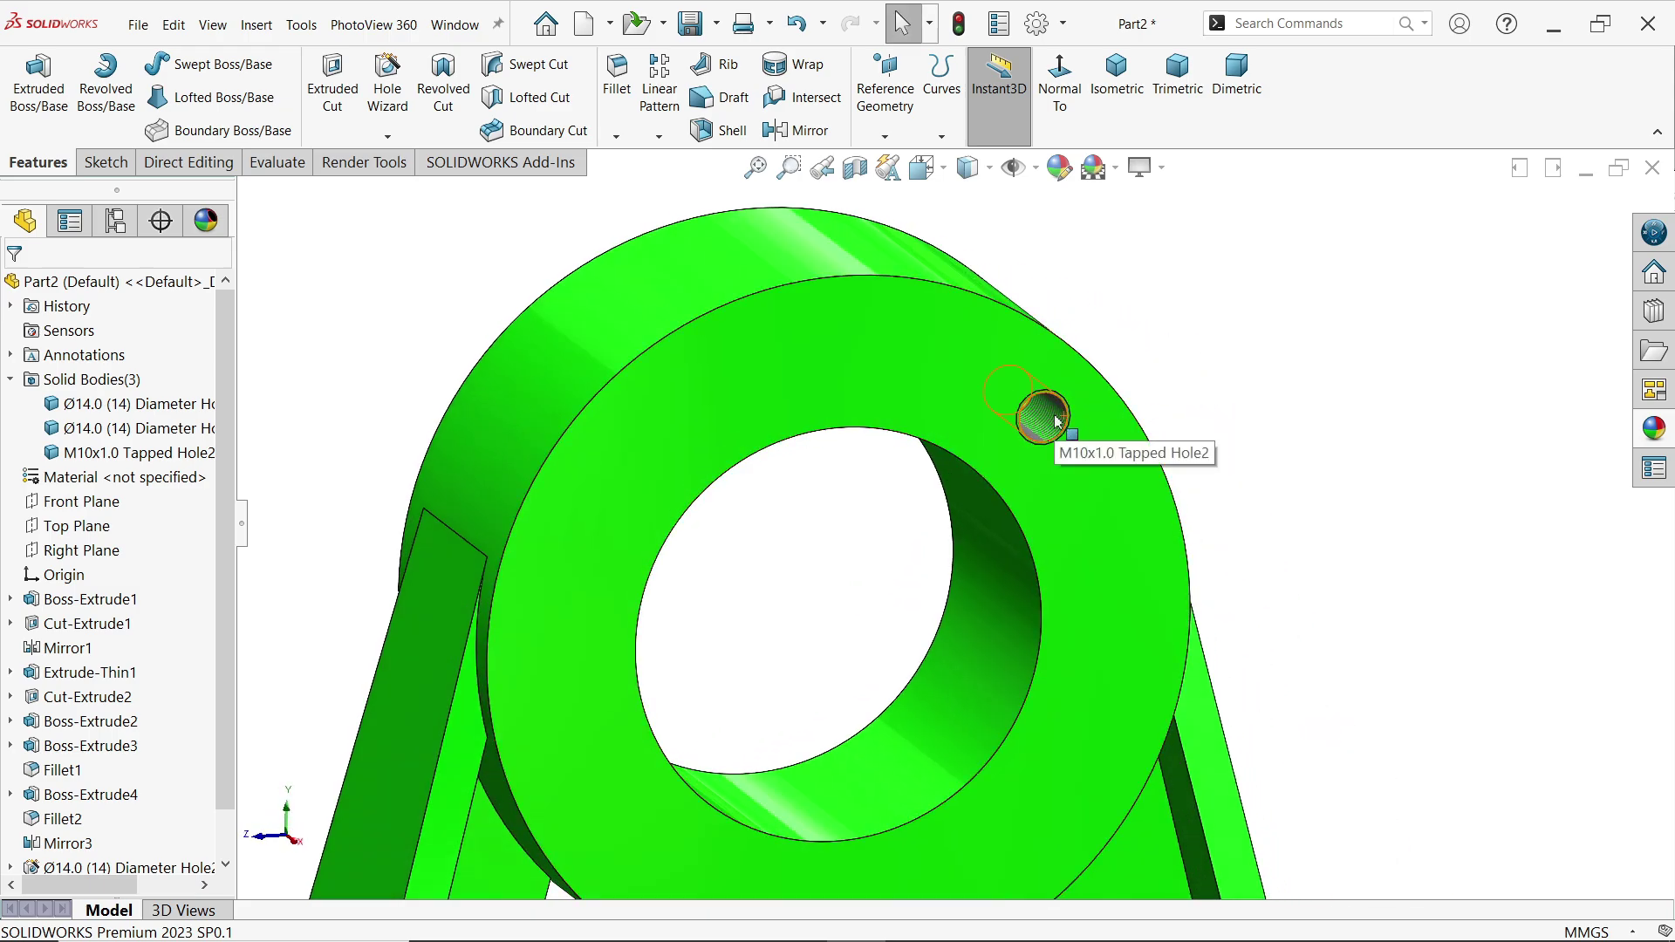
Enable shaded cosmetic threads in Document Properties > Detailing.
{"action": "left_click", "coordinate": [1035, 23]}
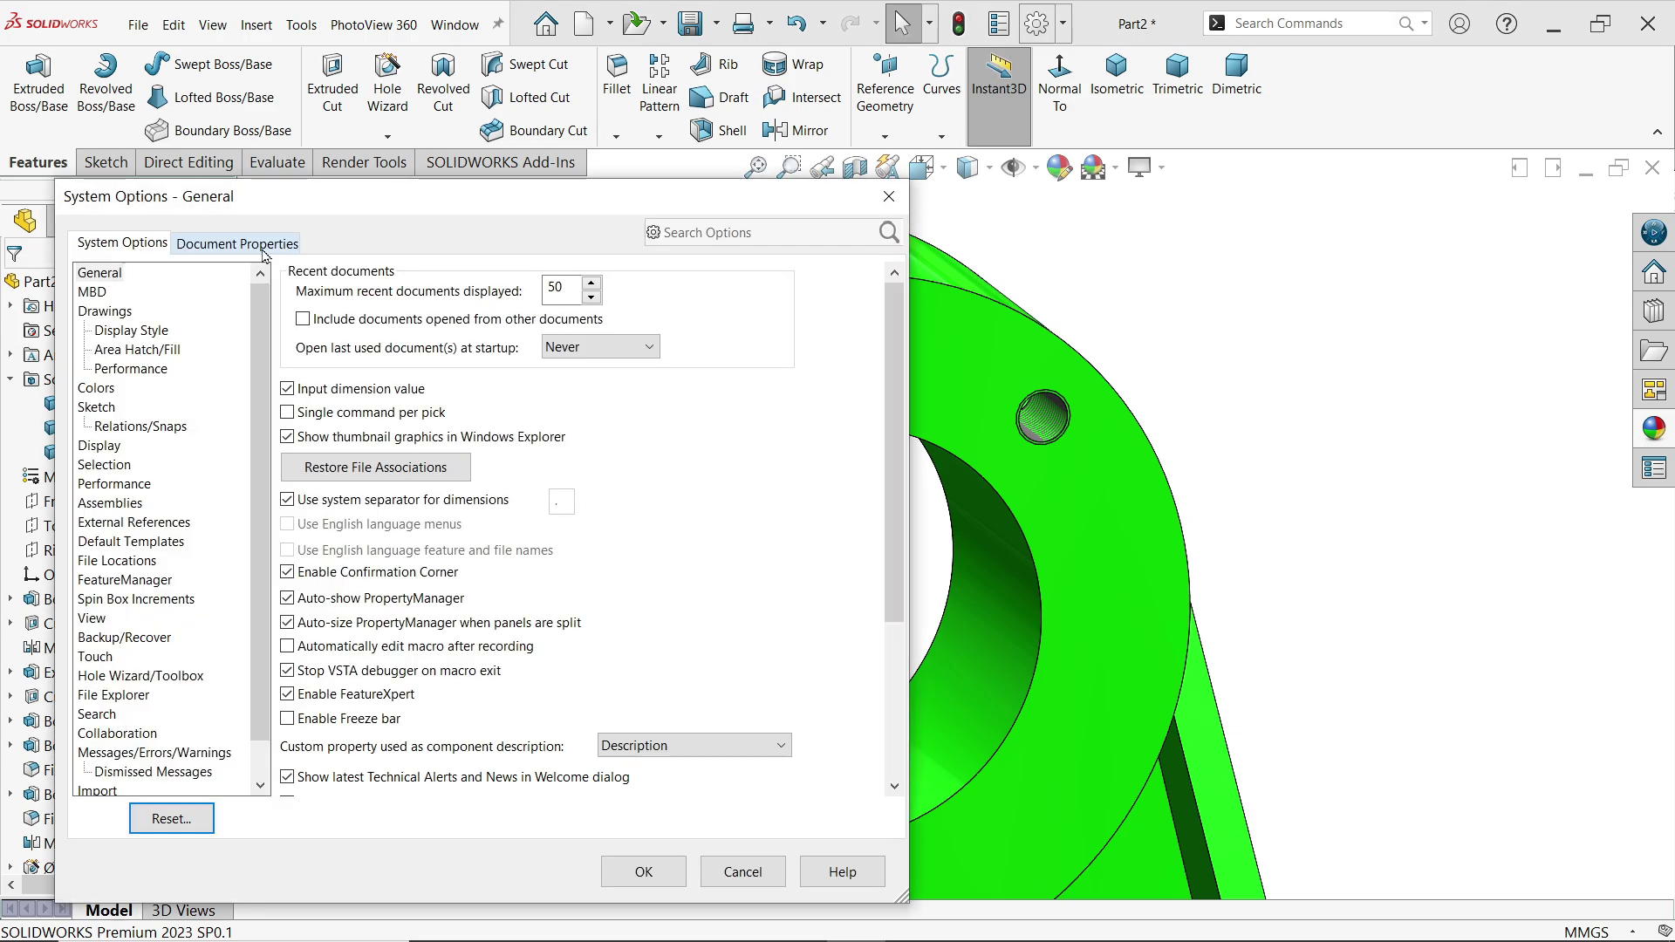
{"action": "left_click", "coordinate": [254, 245]}
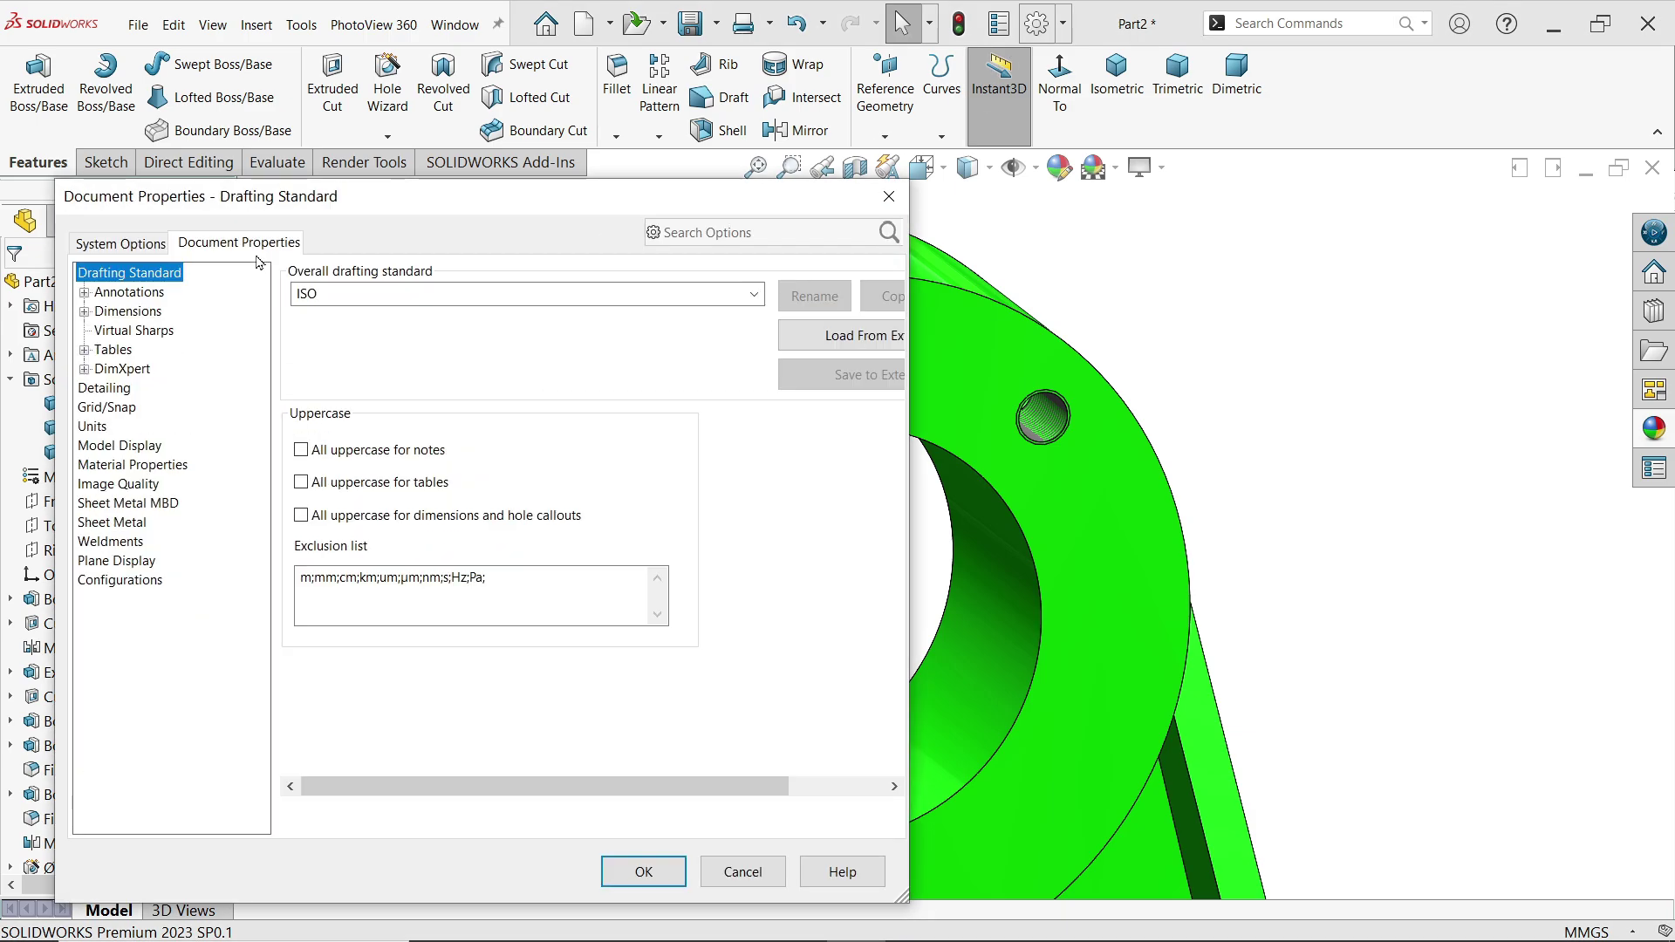
{"action": "left_click", "coordinate": [104, 388]}
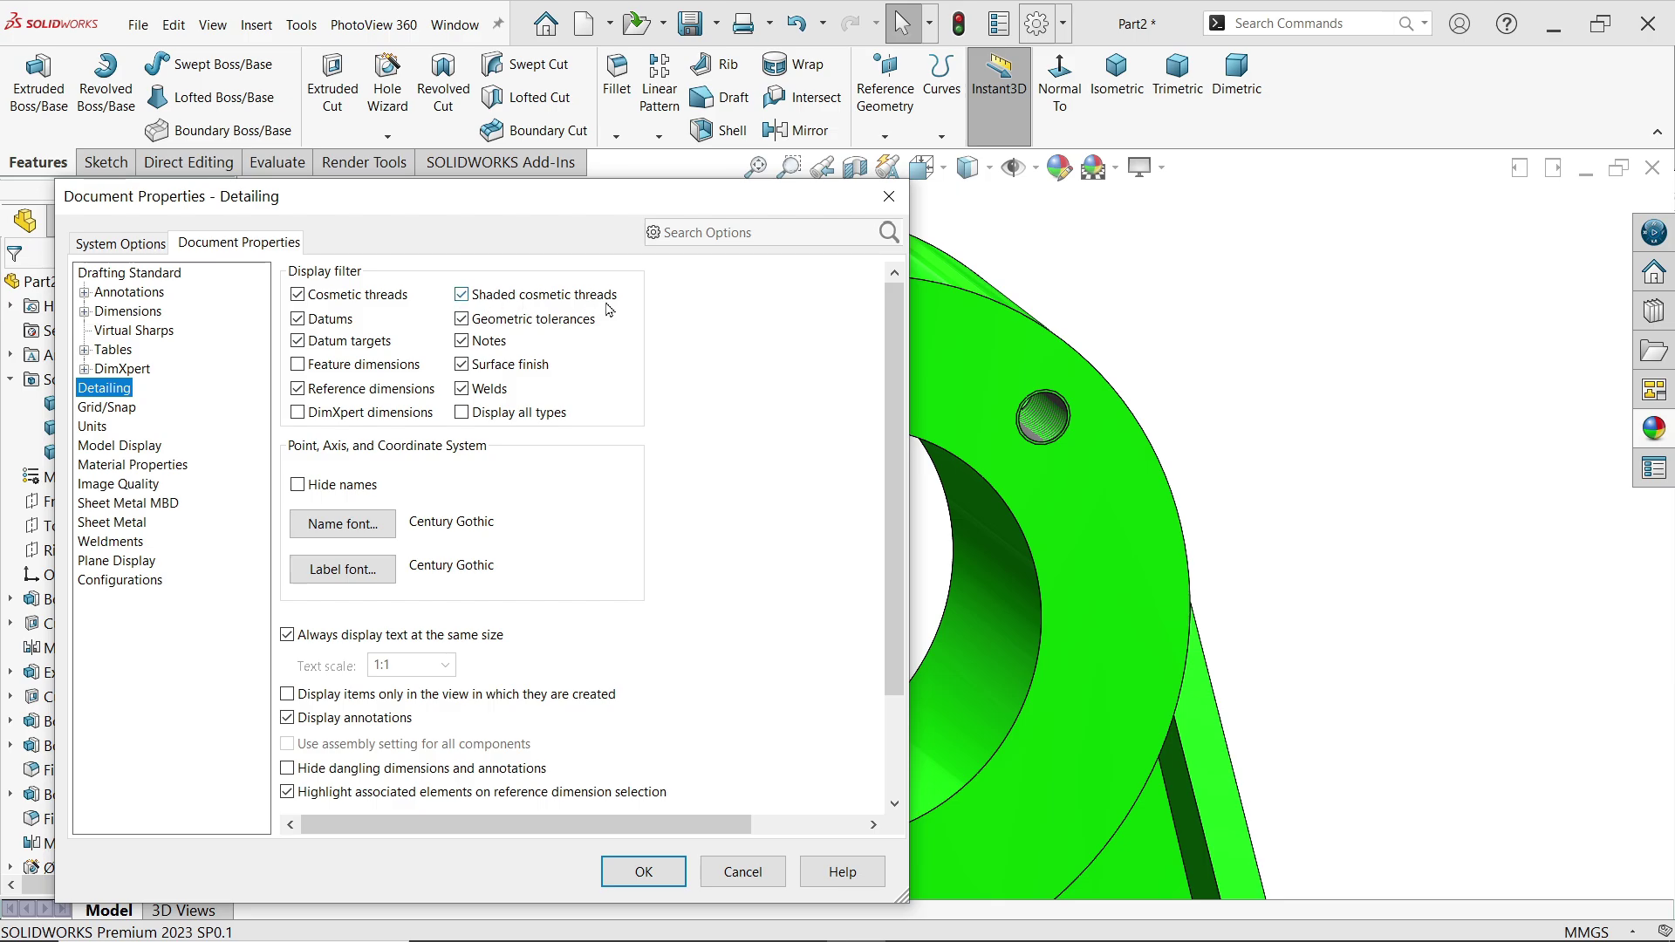
{"action": "left_click", "coordinate": [643, 871]}
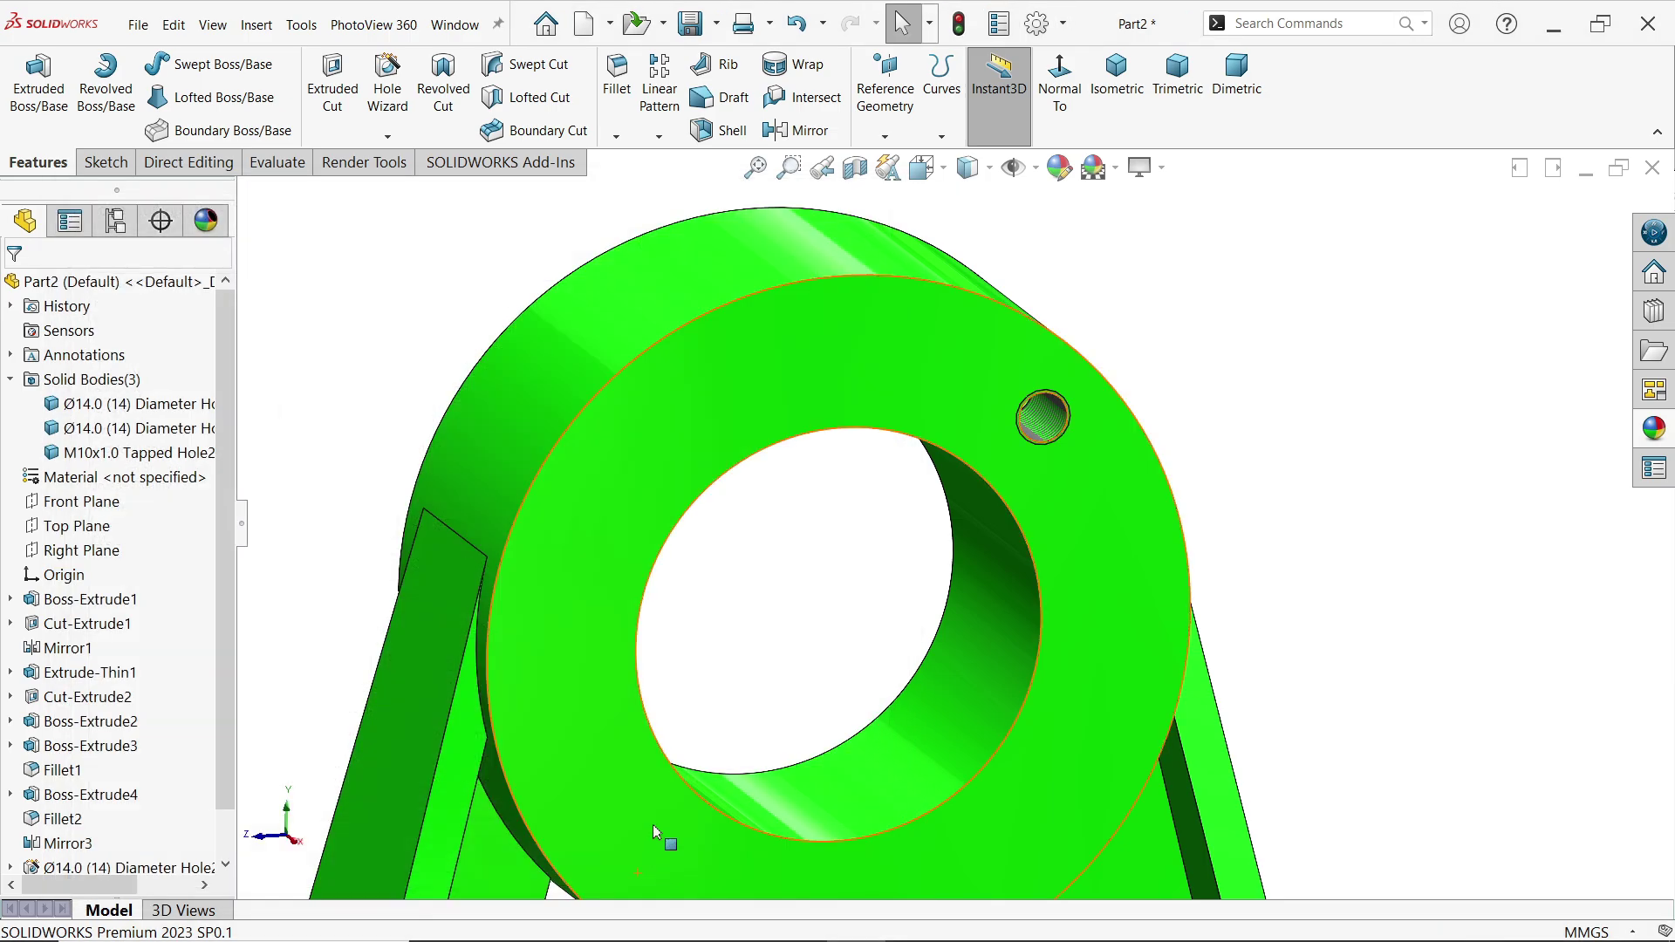
Circular-pattern M10x1.0 Tapped Hole2 into 4 instances over 360° about the bore edge.
{"action": "left_click", "coordinate": [660, 138]}
{"action": "left_click", "coordinate": [690, 186]}
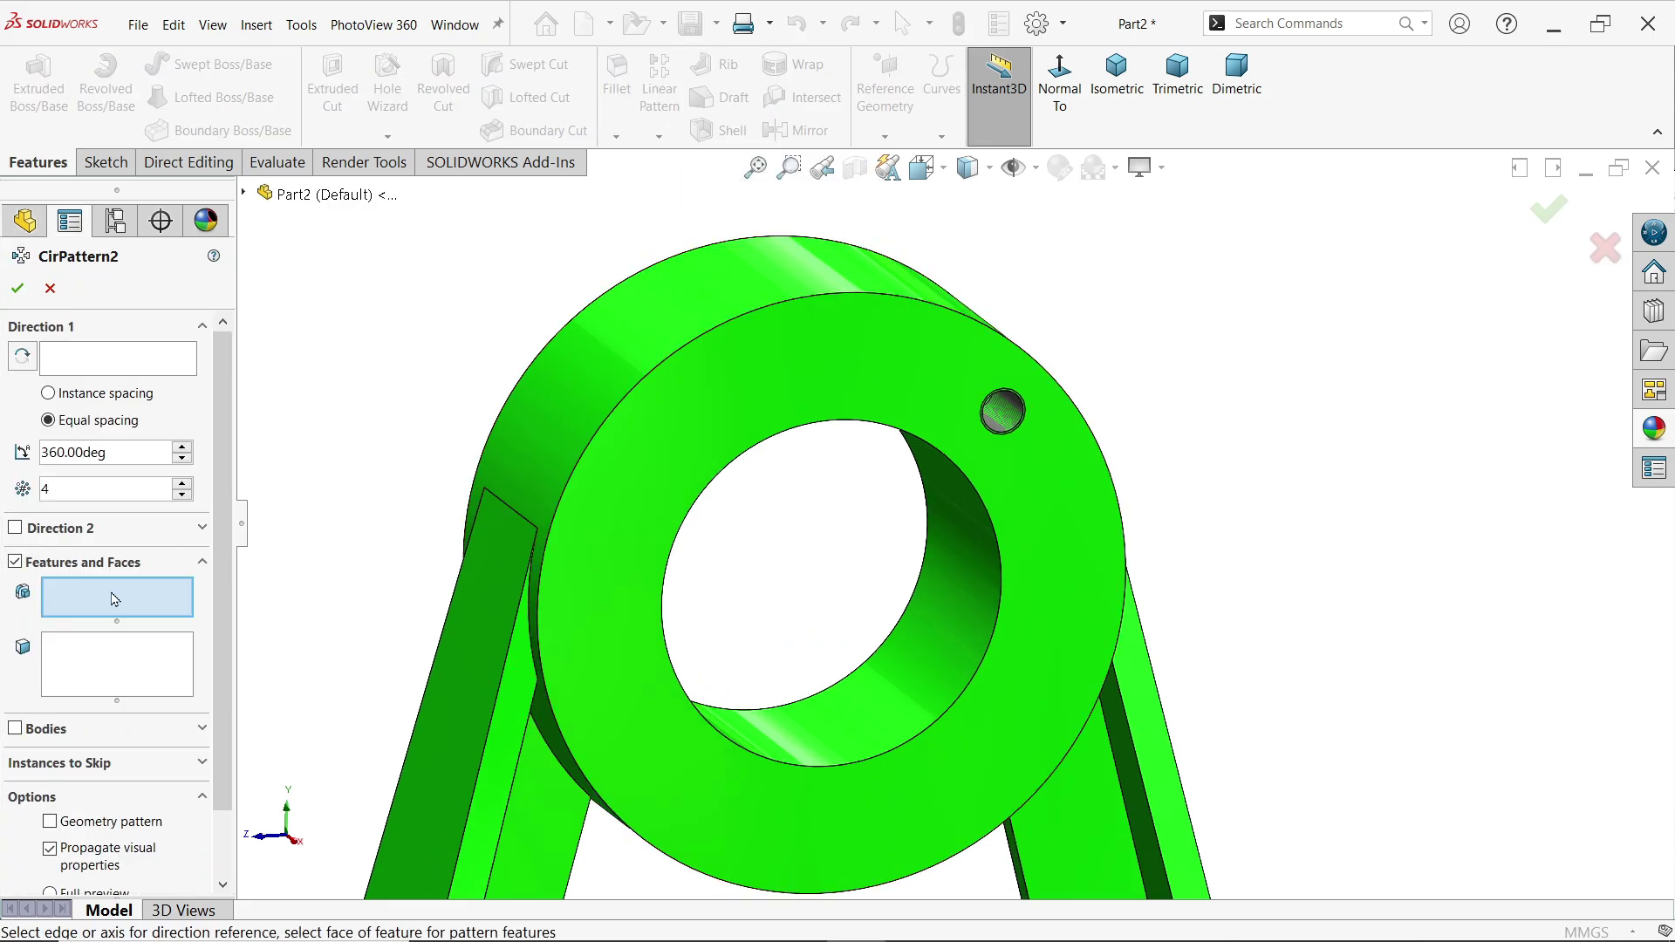
{"action": "left_click", "coordinate": [117, 363]}
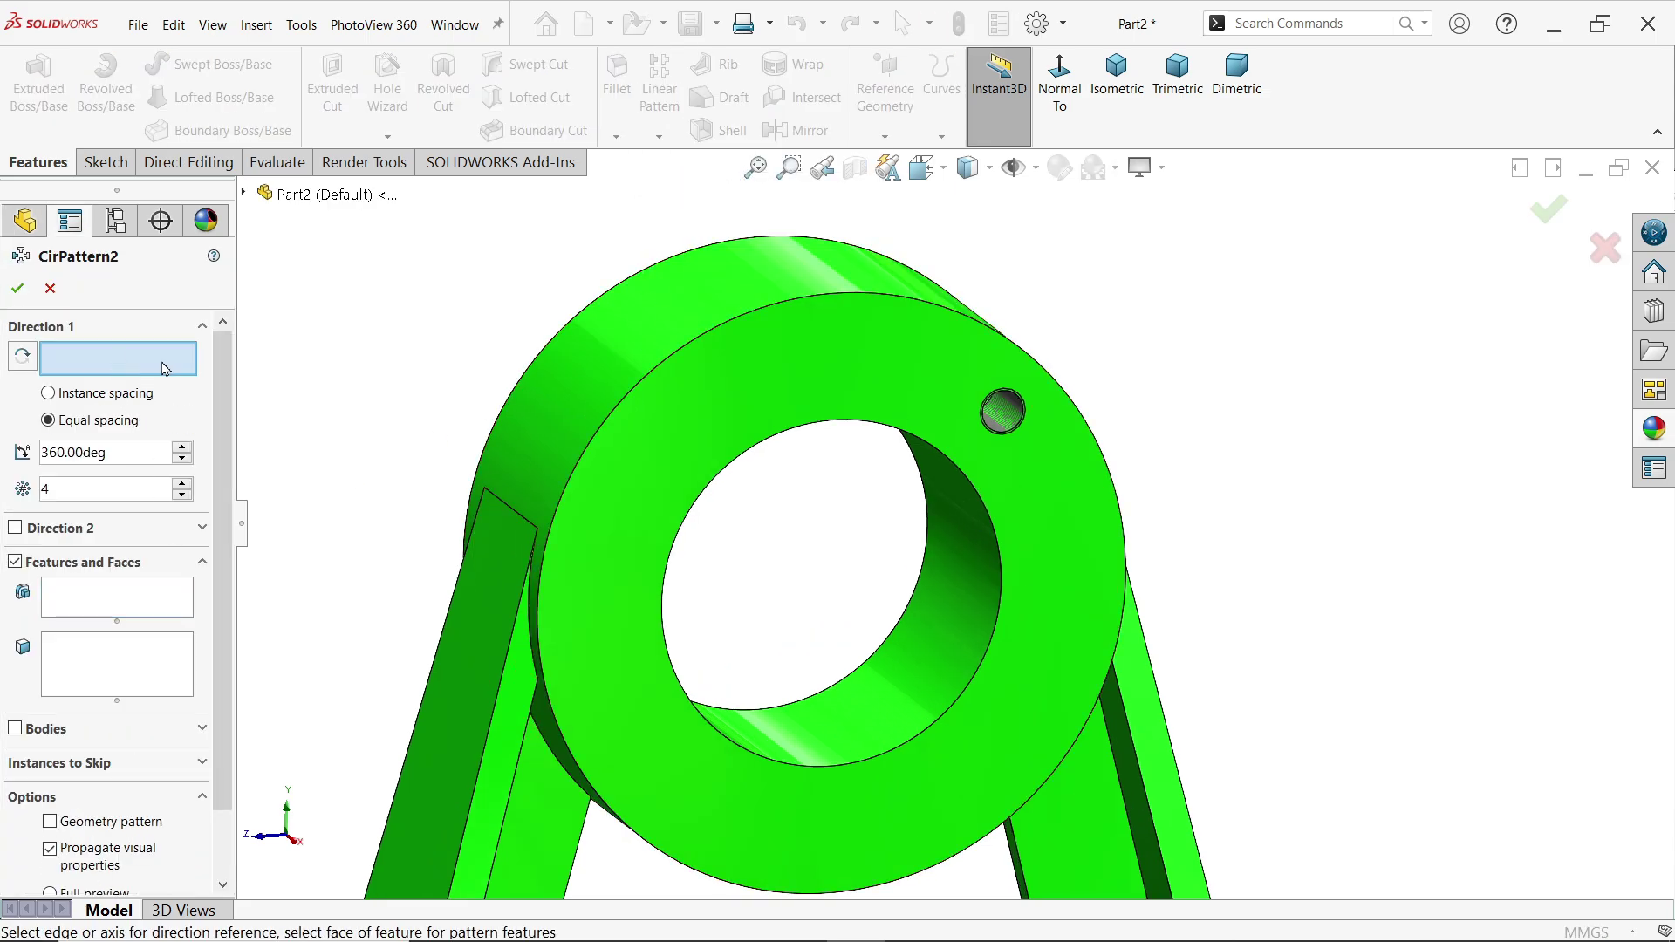
{"action": "left_click", "coordinate": [971, 680]}
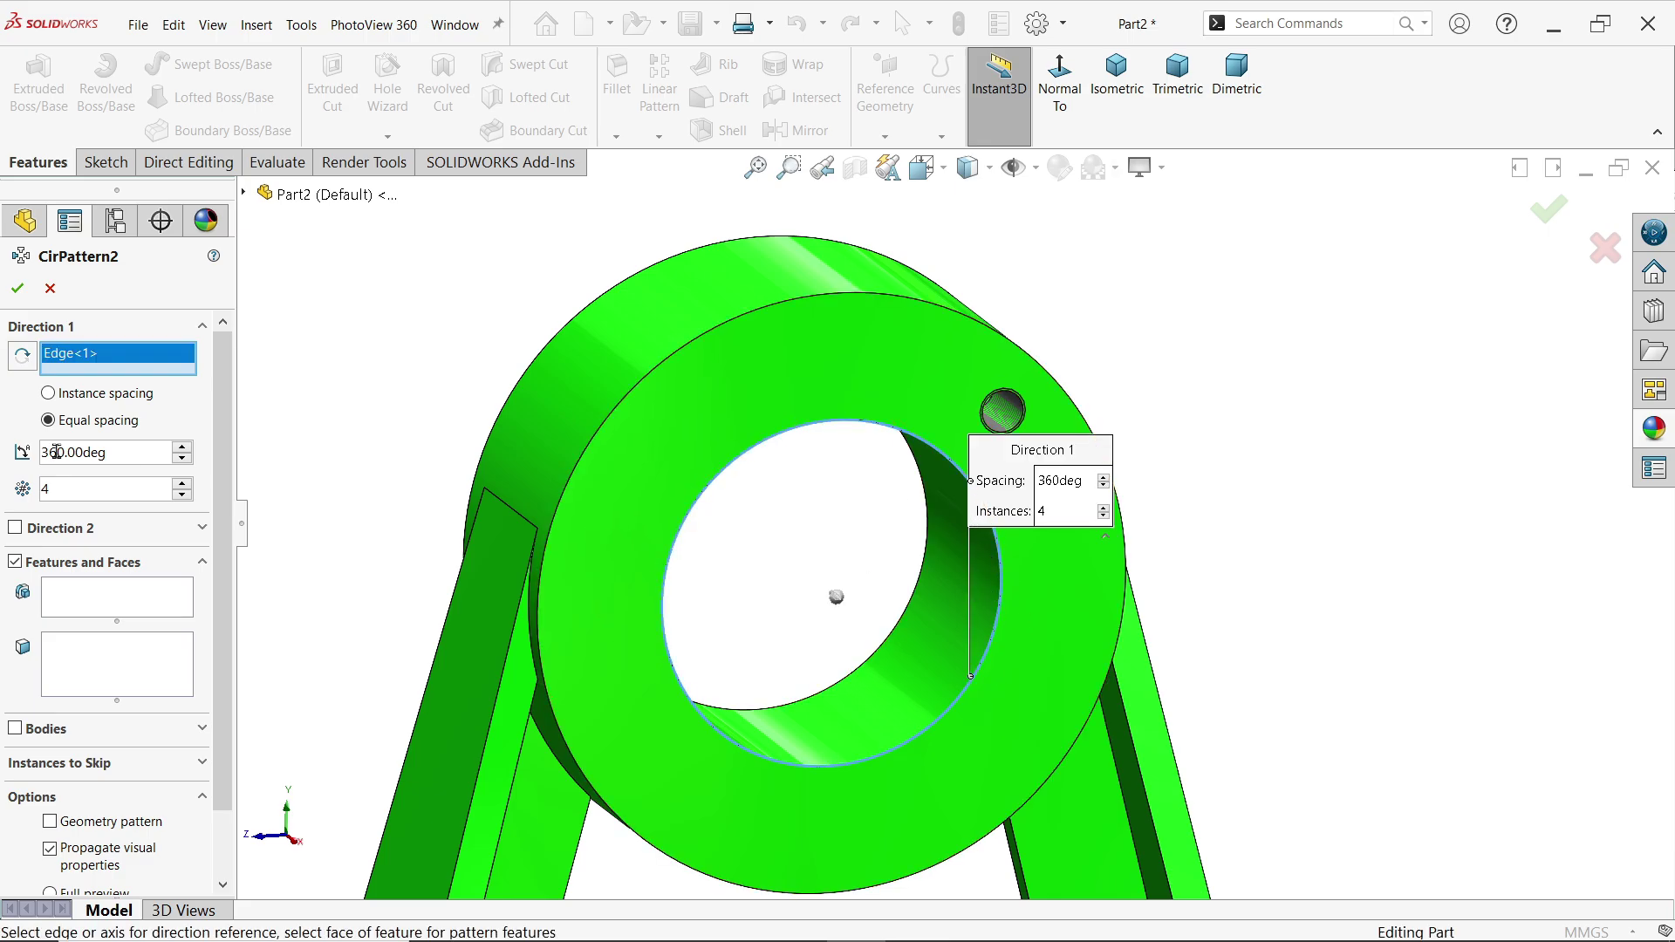
{"action": "left_click_drag", "start_coordinate": [115, 455], "coordinate": [34, 489]}
{"action": "left_click", "coordinate": [72, 612]}
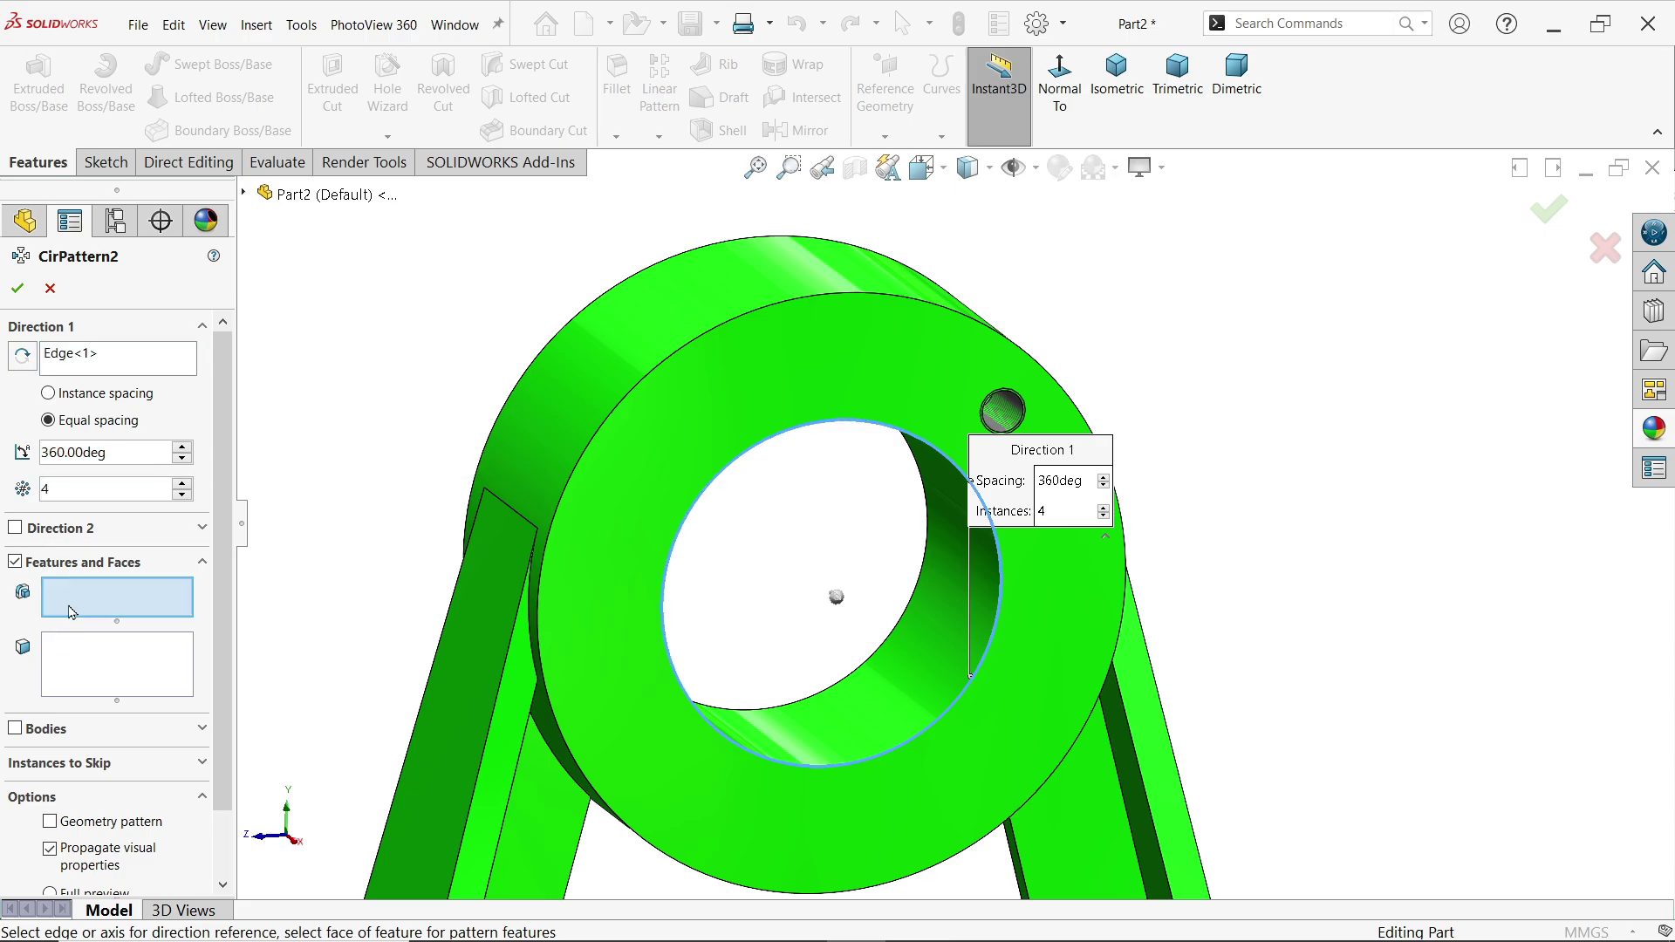
{"action": "left_click", "coordinate": [1001, 409]}
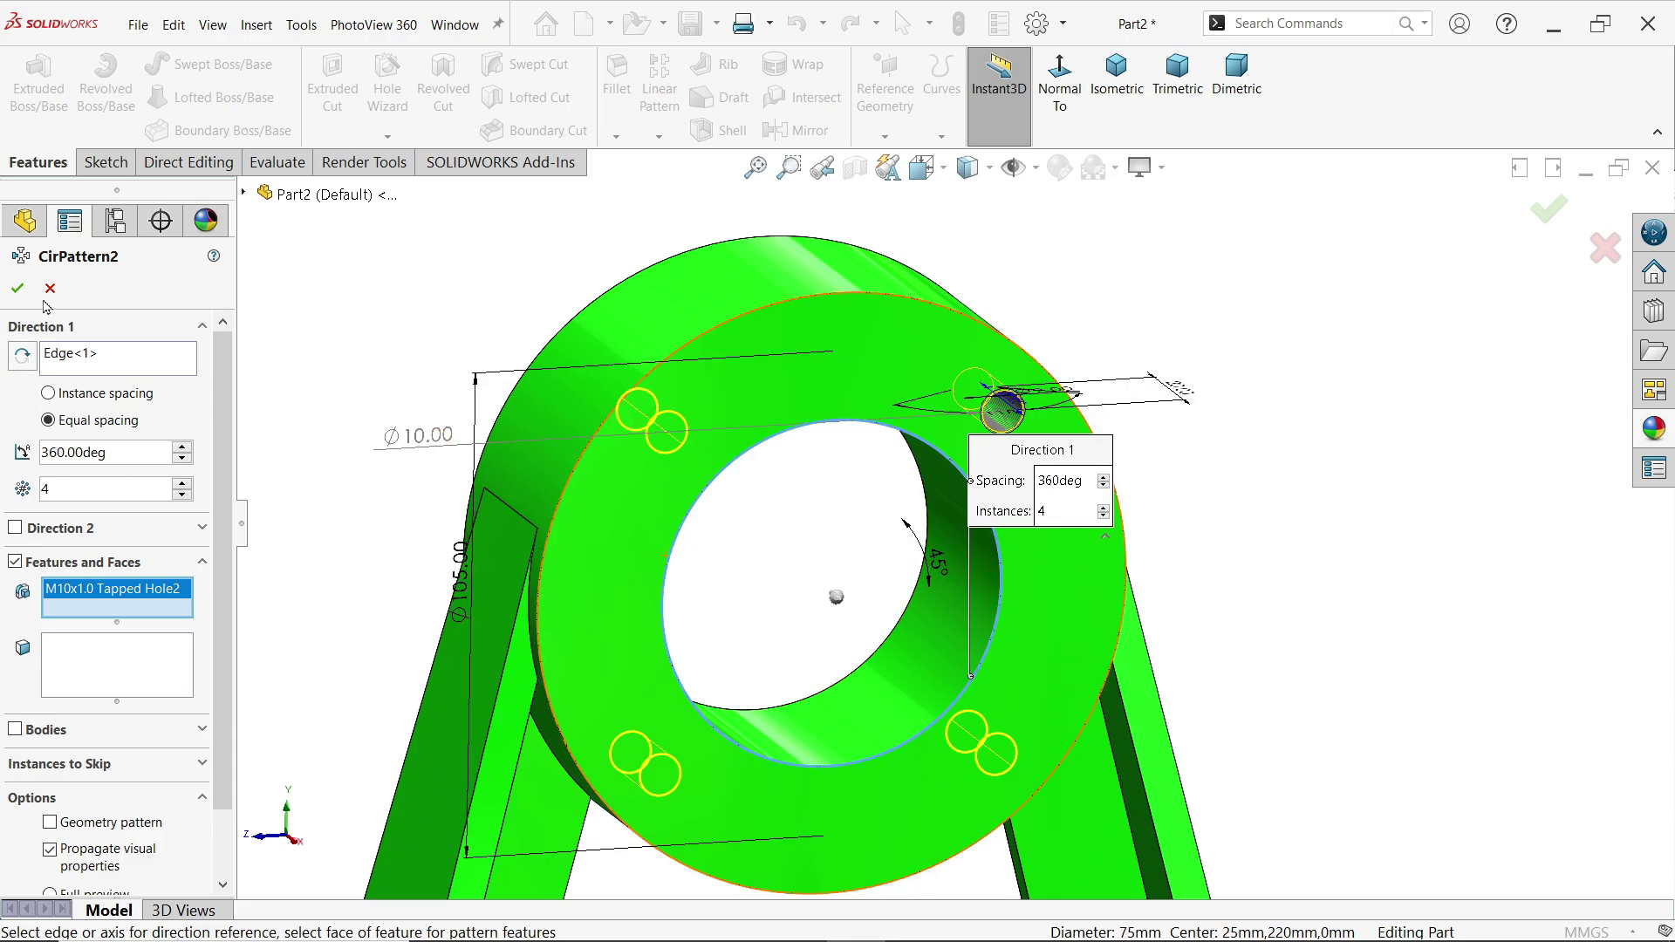
{"action": "left_click", "coordinate": [19, 289]}
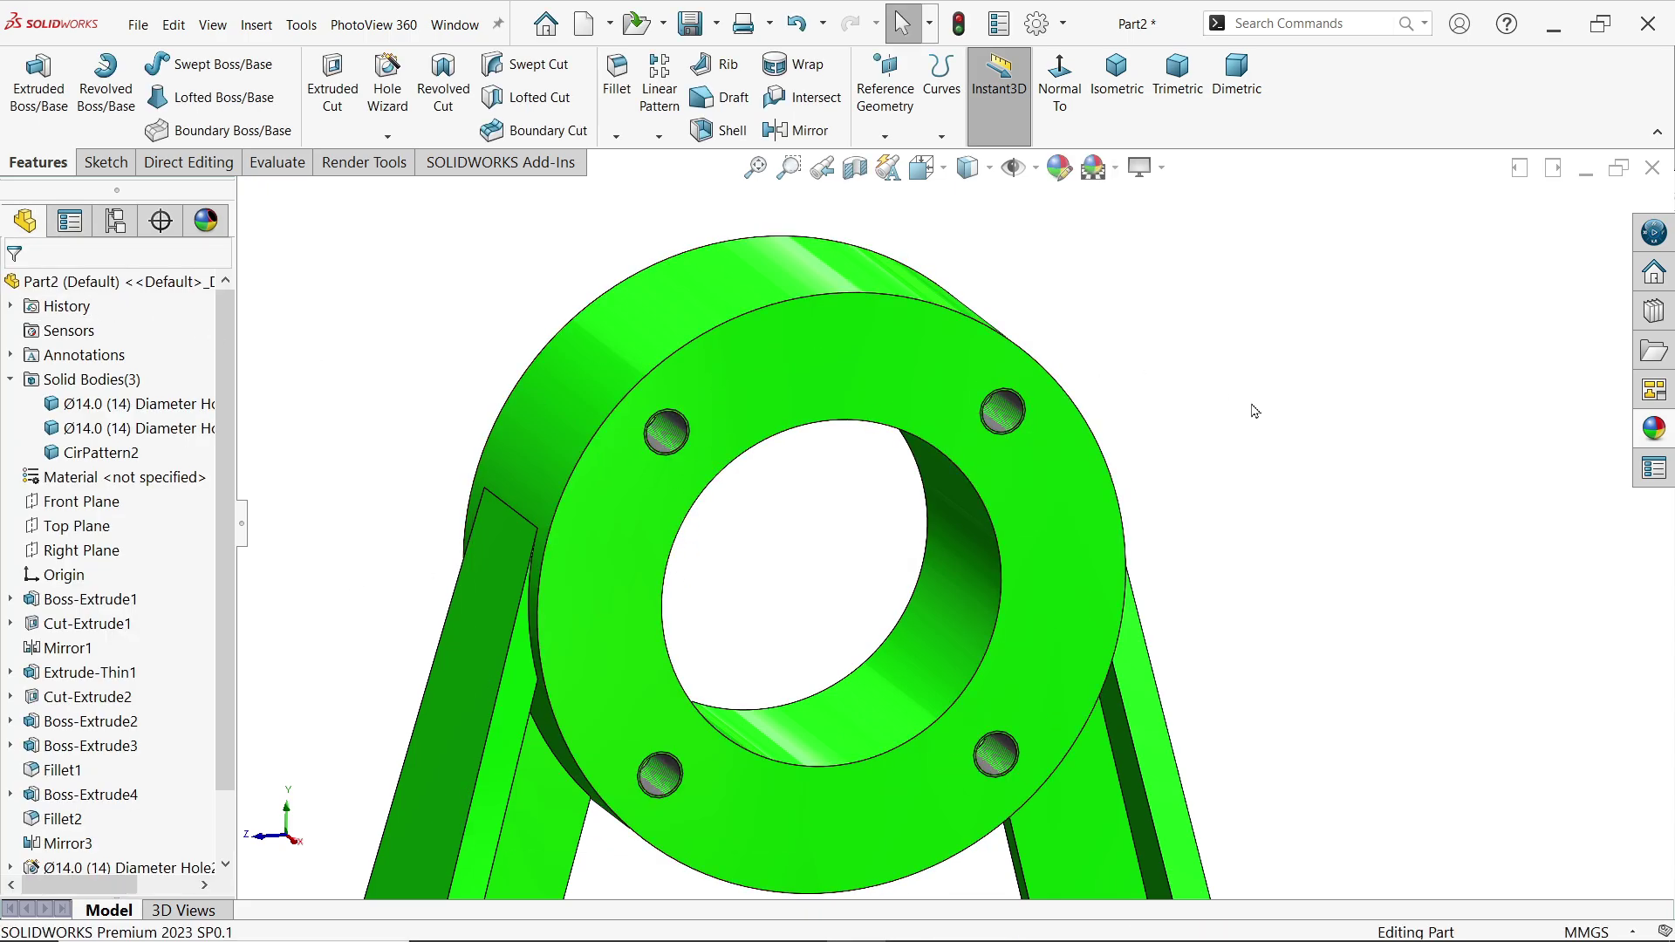
Locate the Combine command by searching 'com' and browsing the Insert menu.
{"action": "scroll", "coordinate": [1252, 432], "scroll_direction": "up", "scroll_amount": 3}
{"action": "scroll", "coordinate": [1189, 561], "scroll_direction": "up", "scroll_amount": 4}
{"action": "scroll", "coordinate": [1126, 629], "scroll_direction": "down", "scroll_amount": 3}
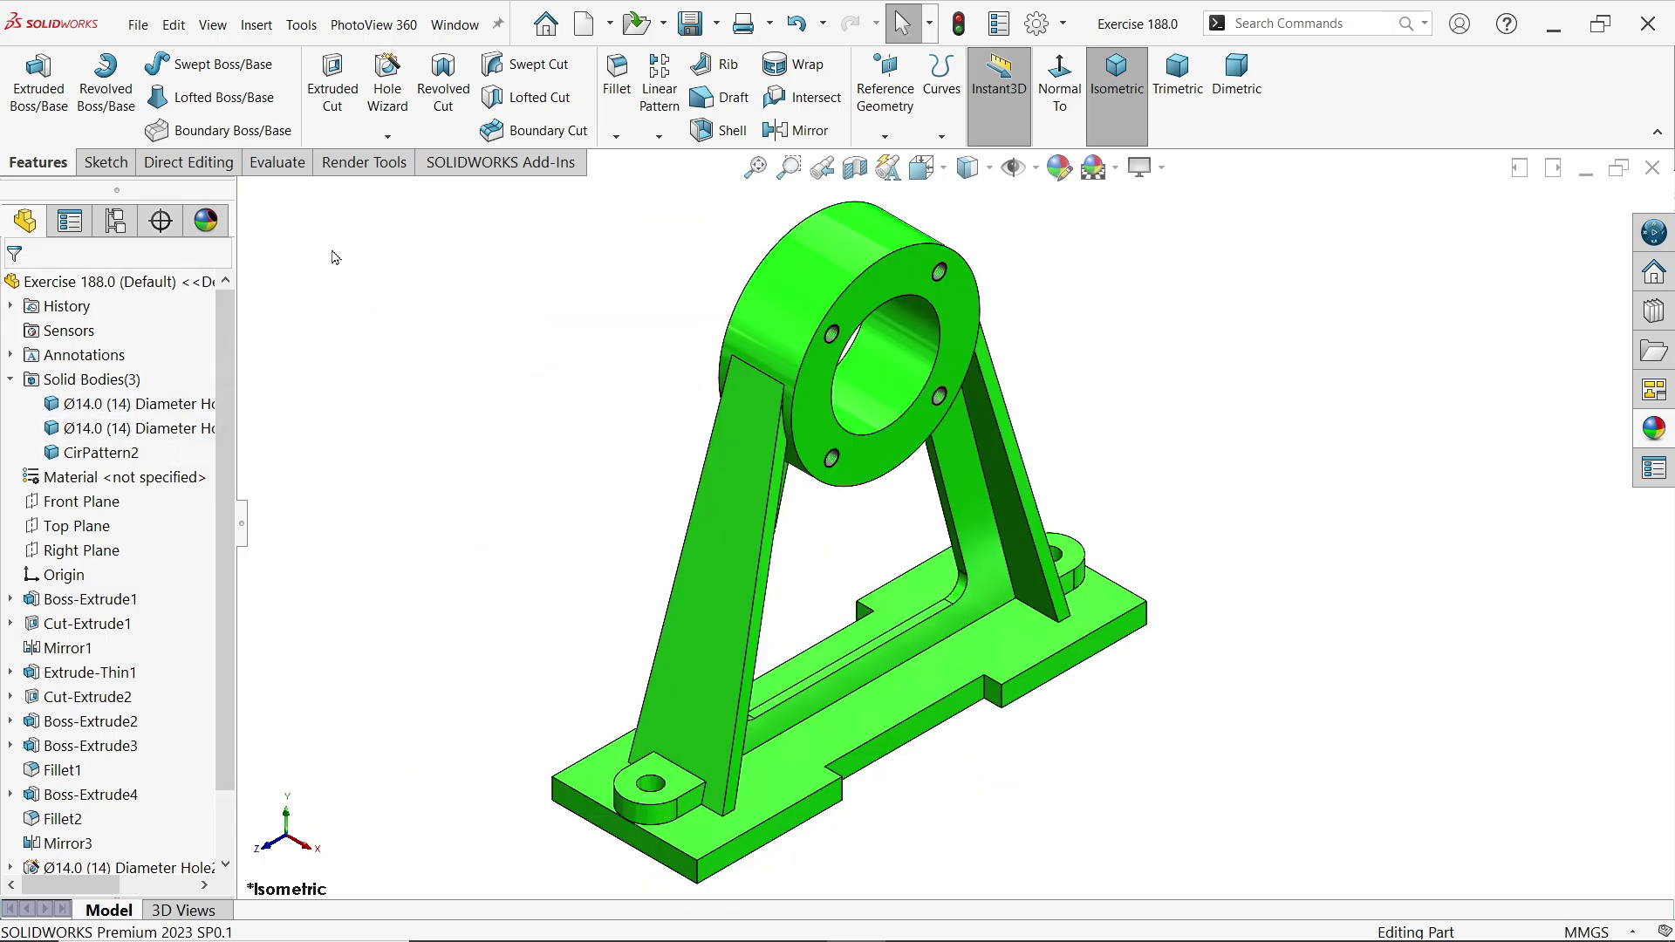
{"action": "left_click", "coordinate": [188, 163]}
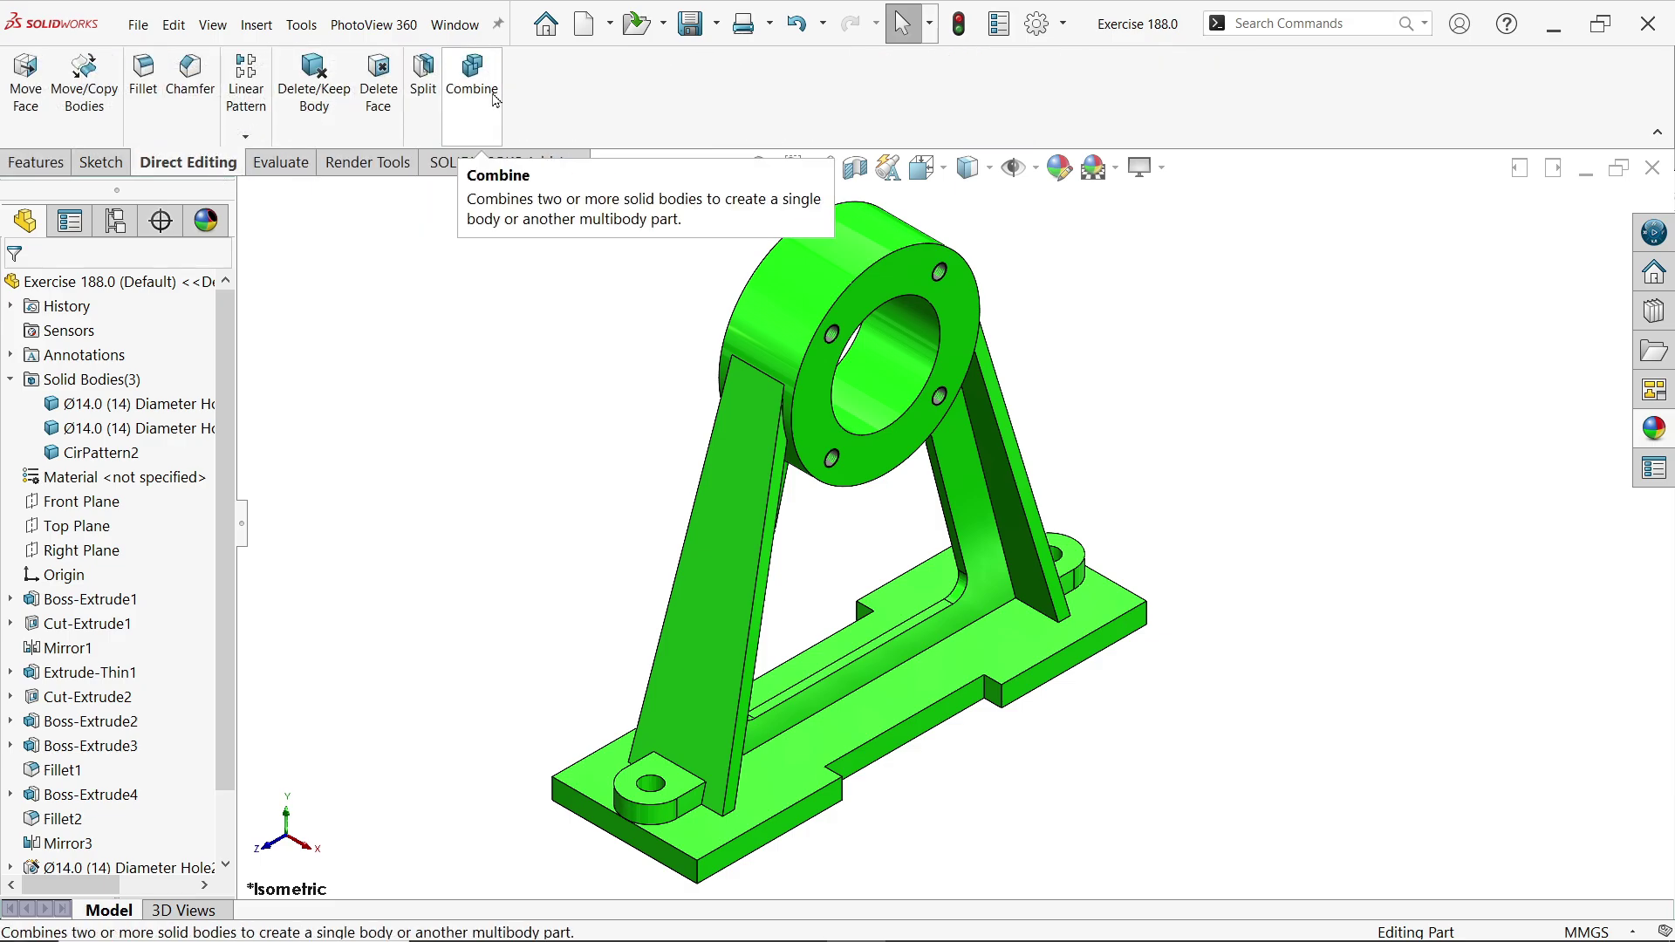
{"action": "left_click", "coordinate": [1285, 25]}
{"action": "type", "text": "com"}
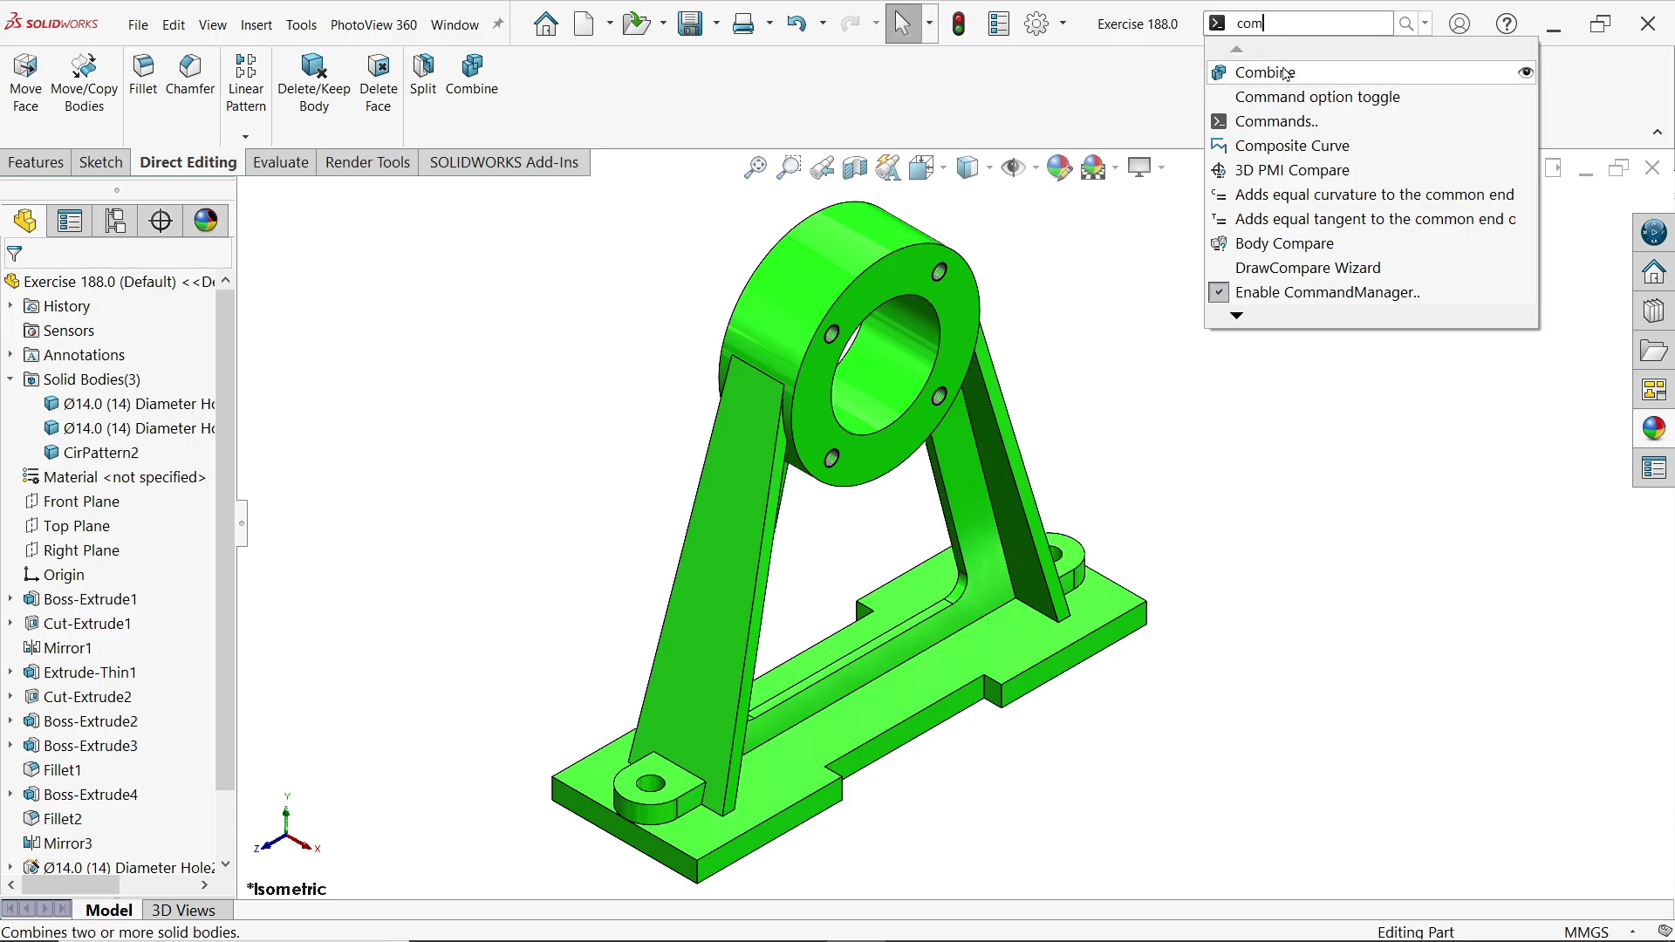
{"action": "left_click", "coordinate": [1526, 72]}
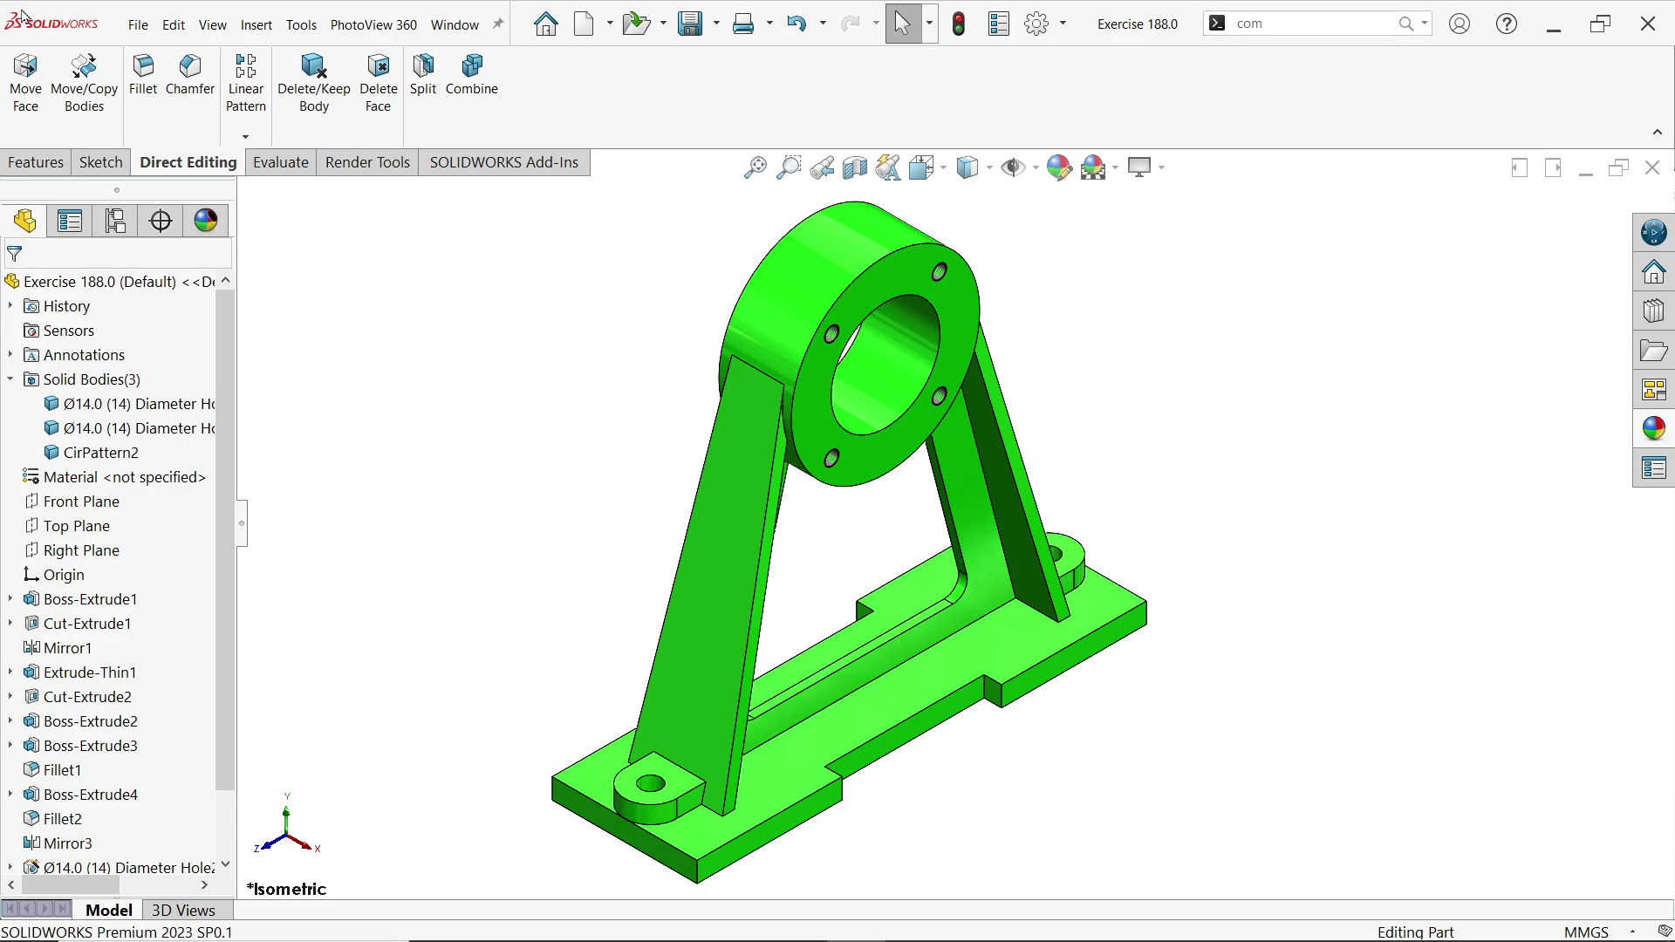
{"action": "left_click", "coordinate": [257, 26]}
Combine the main bracket body and both Ø14 bosses with Add, previewing before confirming.
{"action": "mouse_move", "coordinate": [361, 141]}
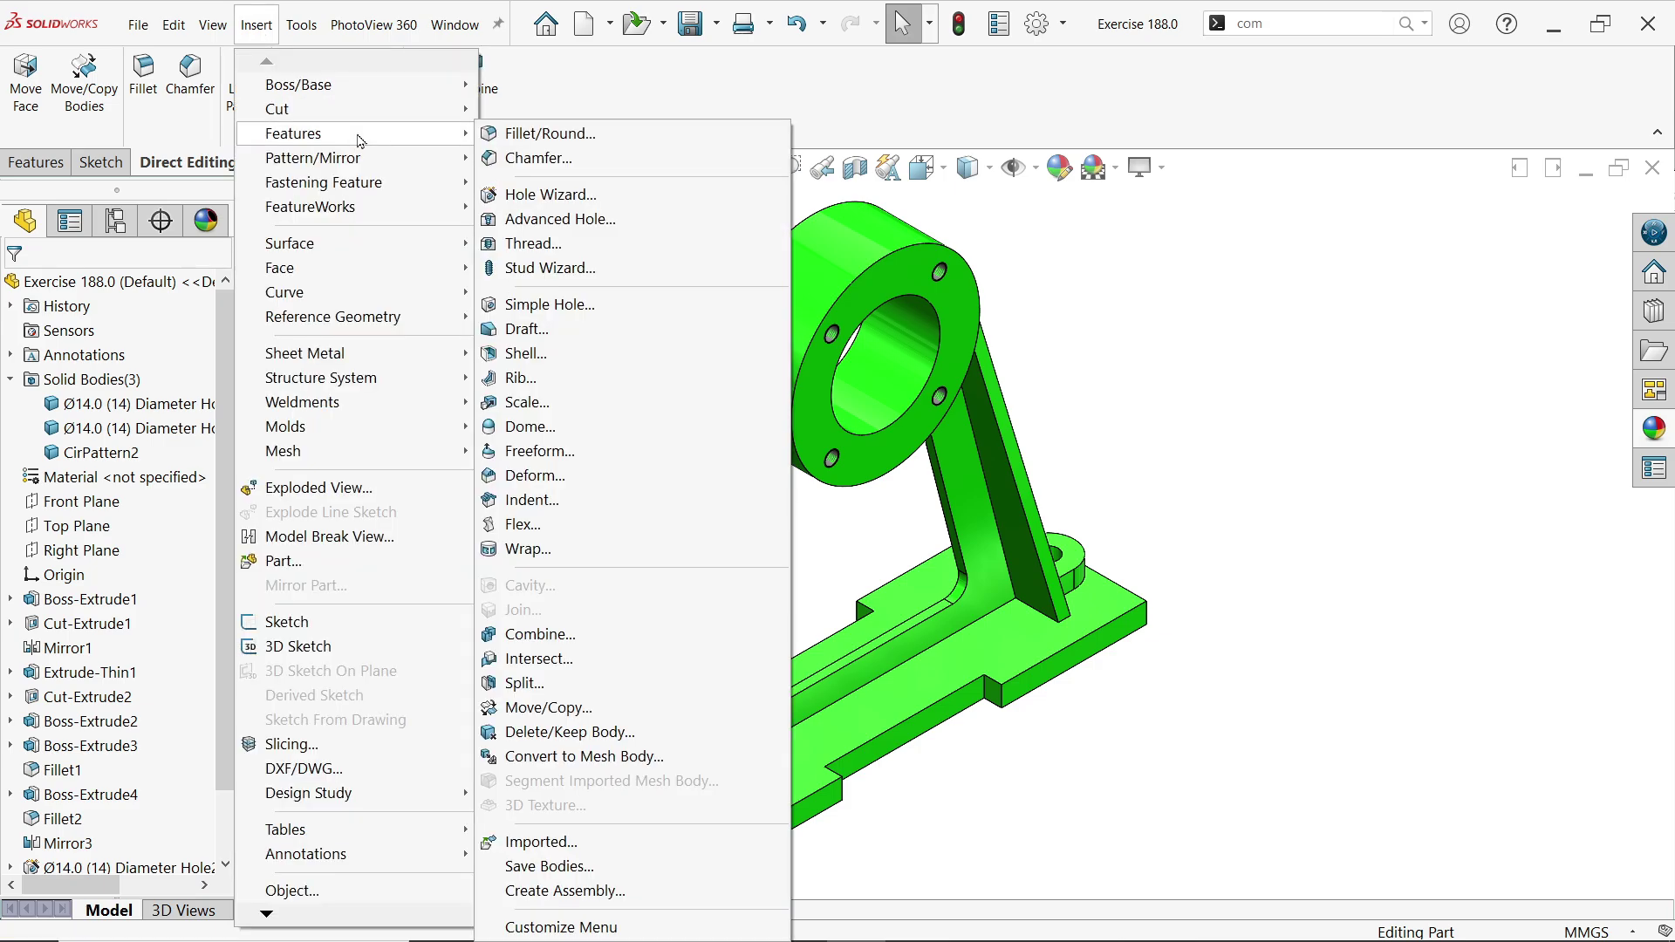
{"action": "left_click", "coordinate": [638, 642]}
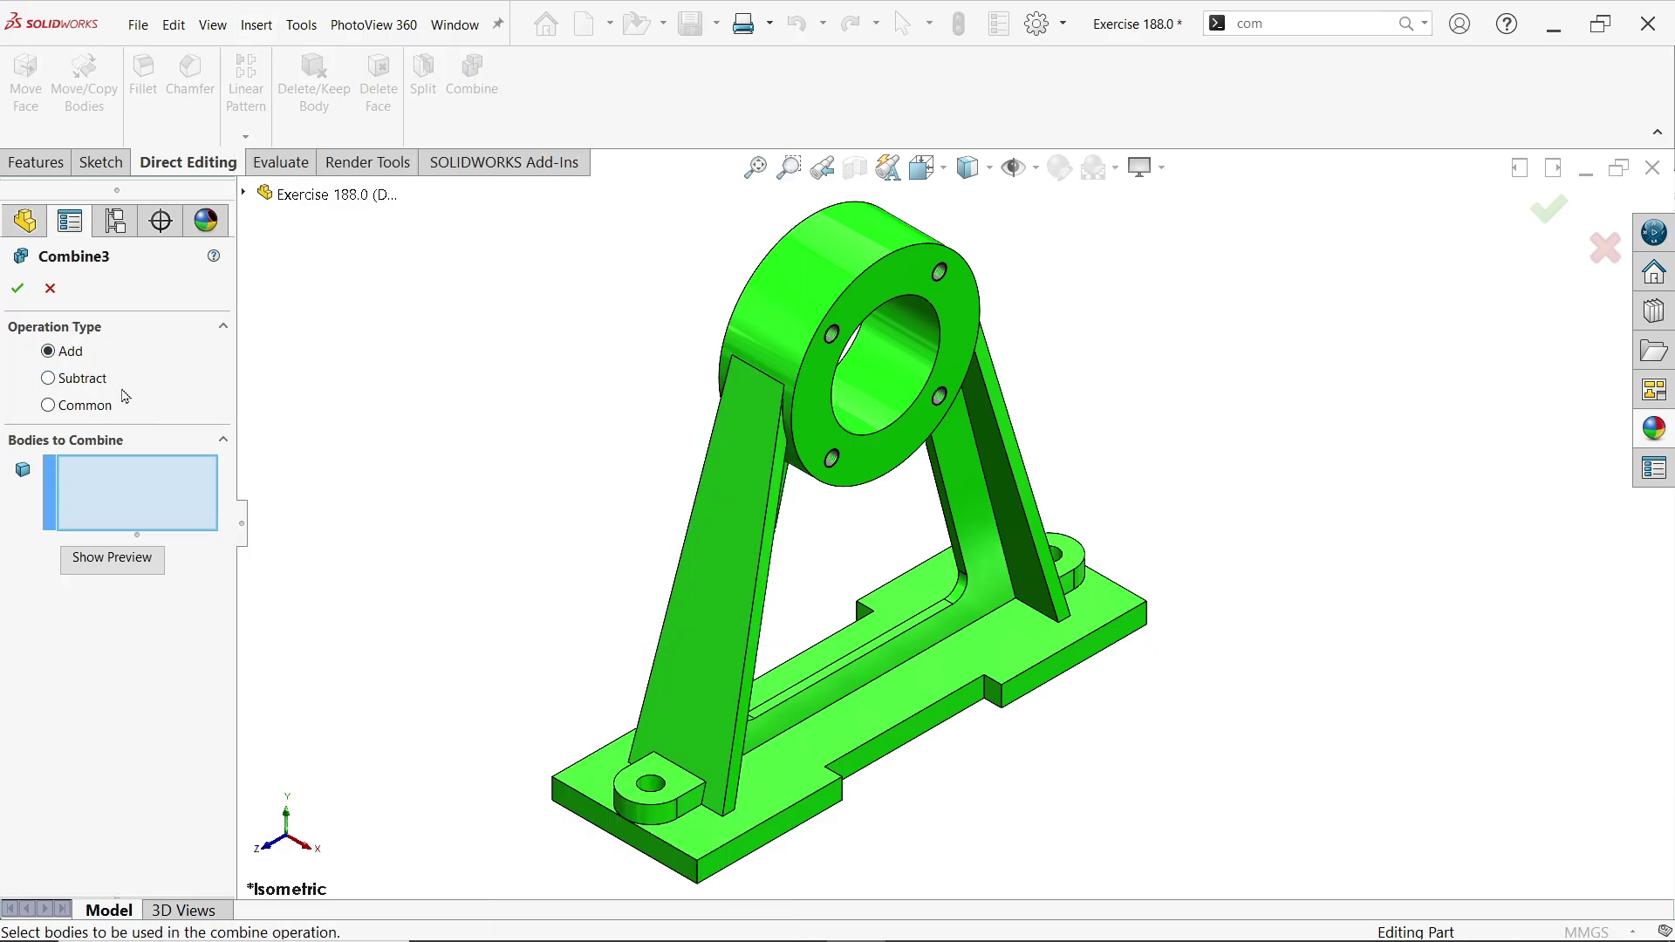
{"action": "left_click", "coordinate": [774, 409]}
{"action": "left_click", "coordinate": [672, 813]}
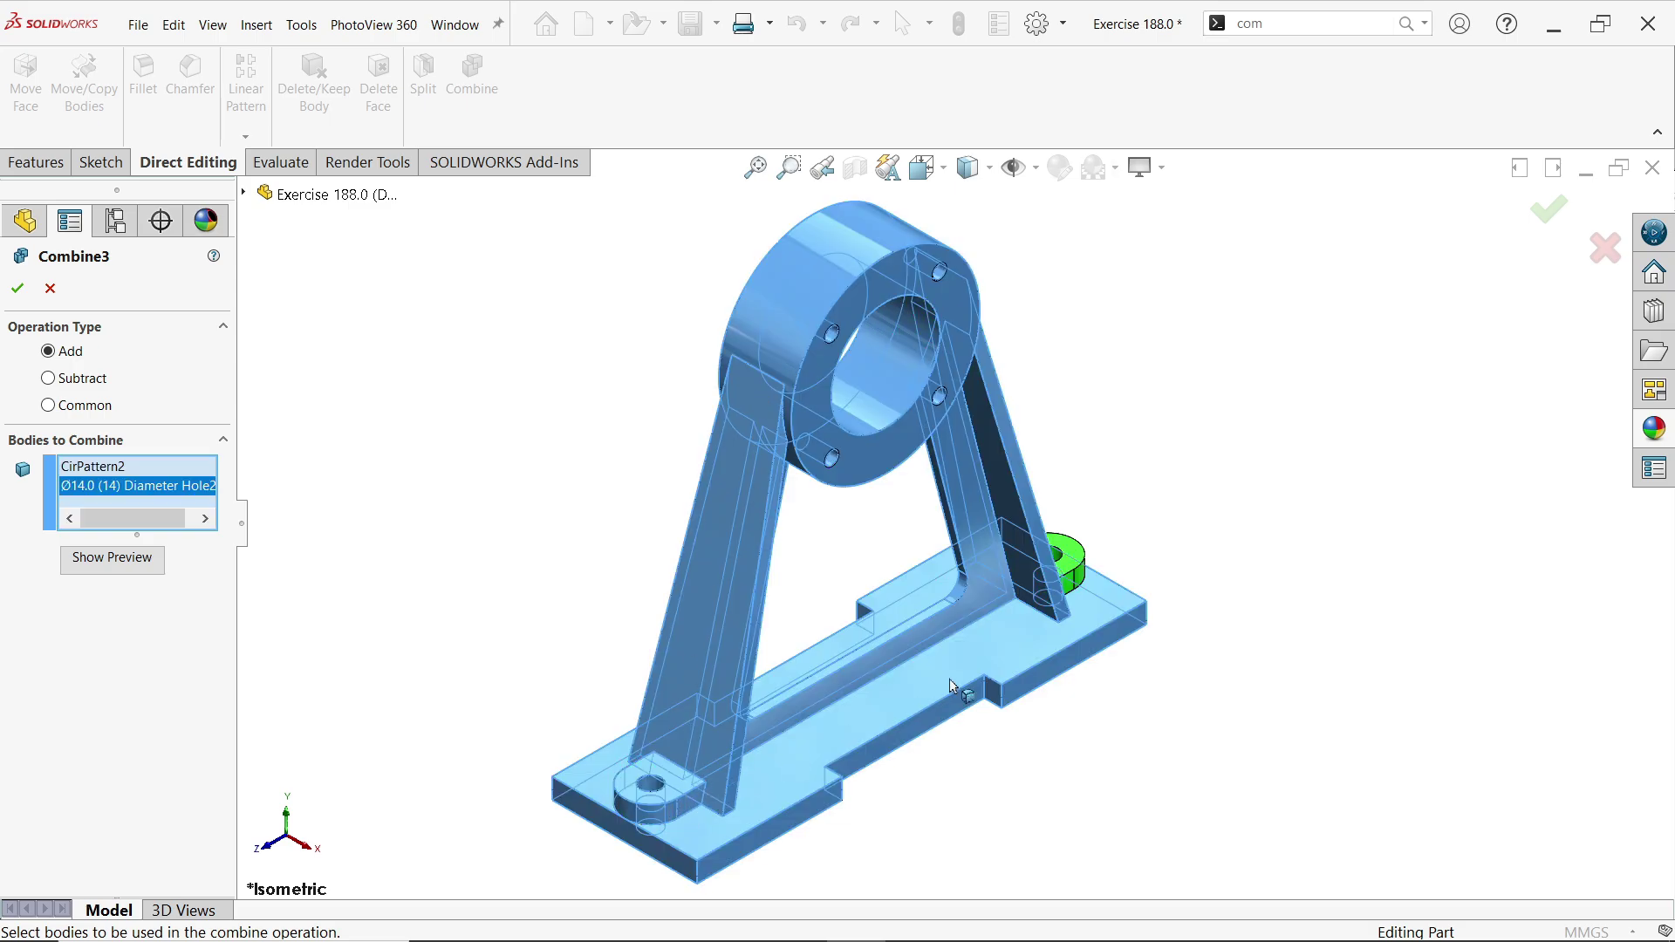
{"action": "left_click", "coordinate": [1073, 571]}
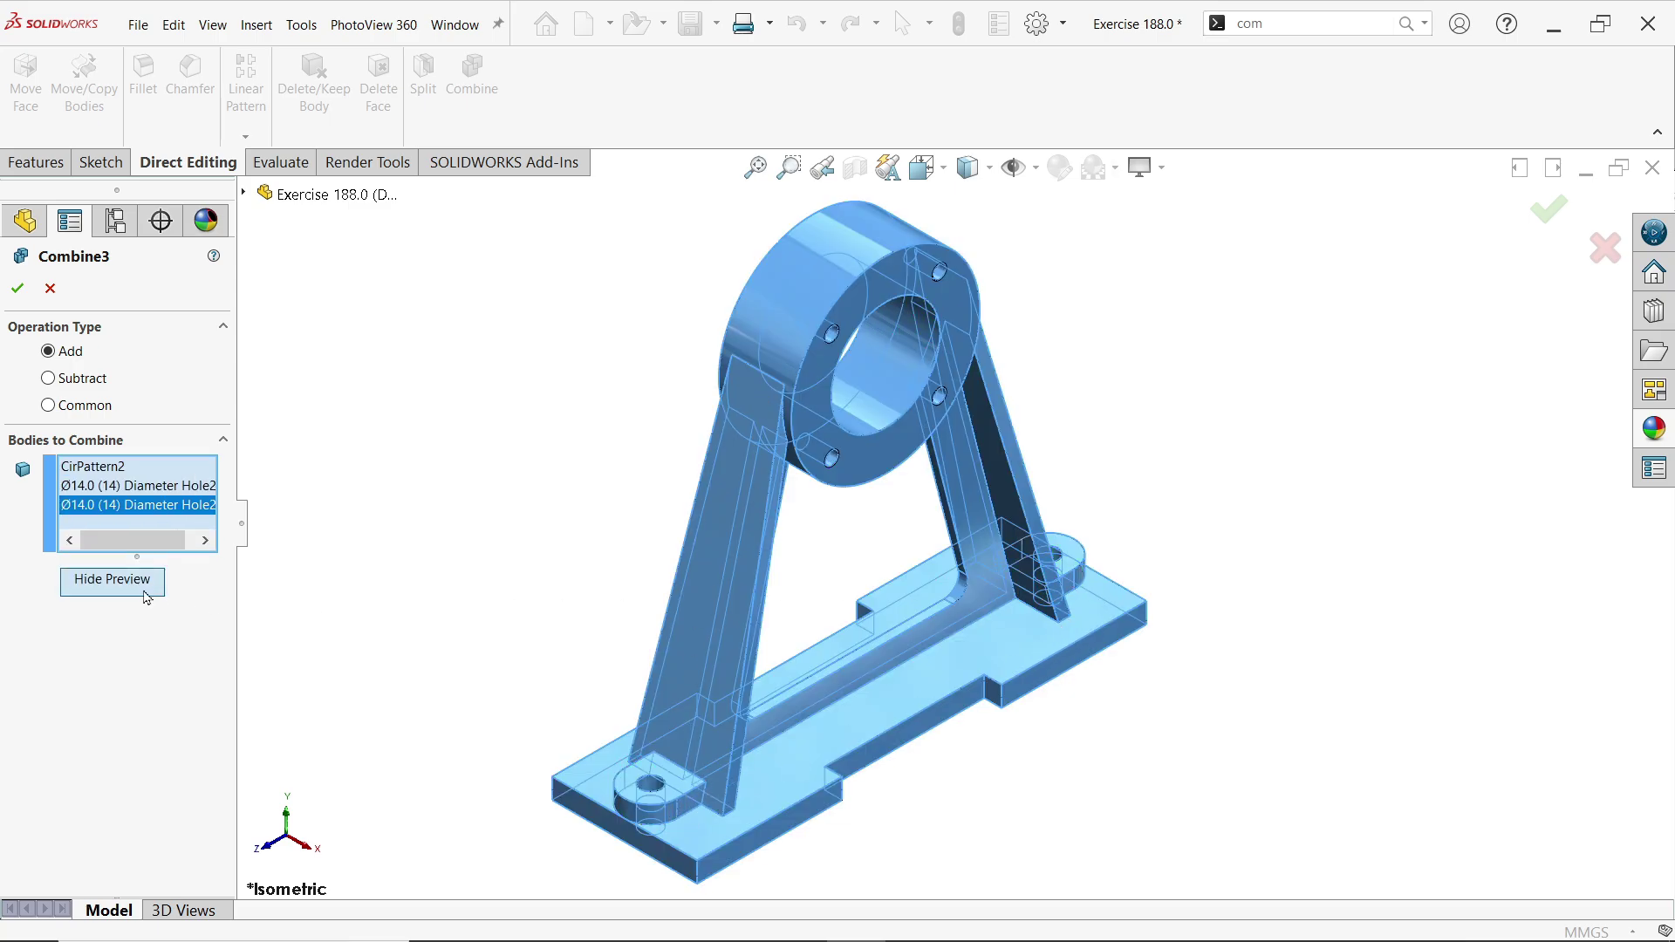
{"action": "left_click", "coordinate": [147, 591]}
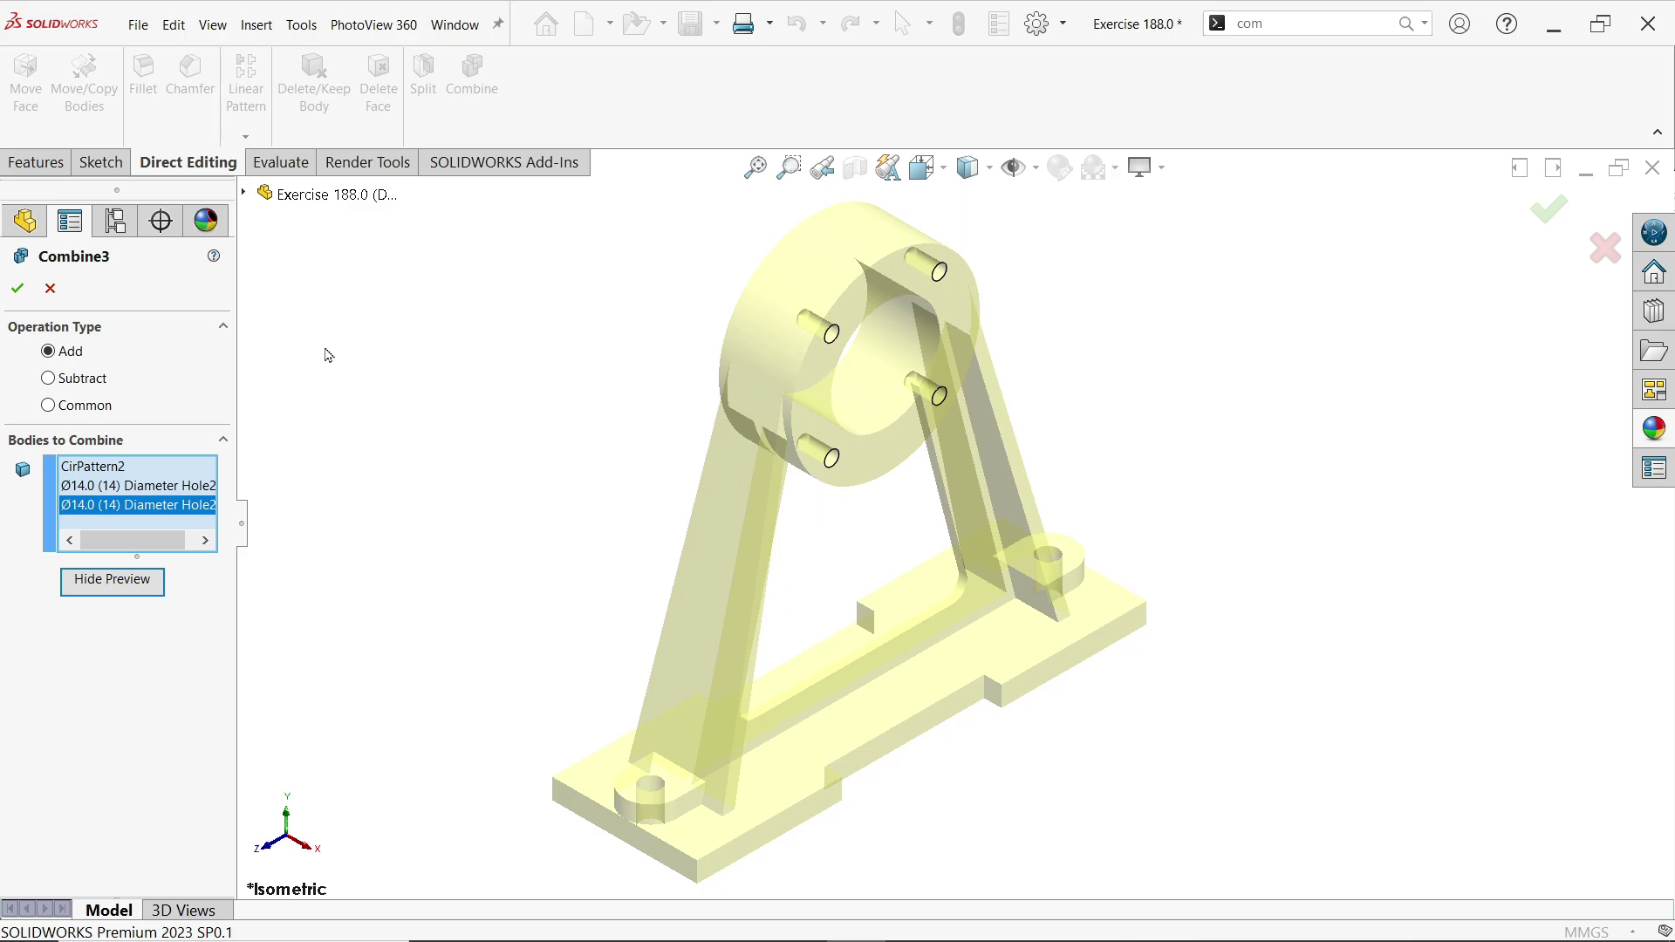
{"action": "left_click", "coordinate": [18, 288]}
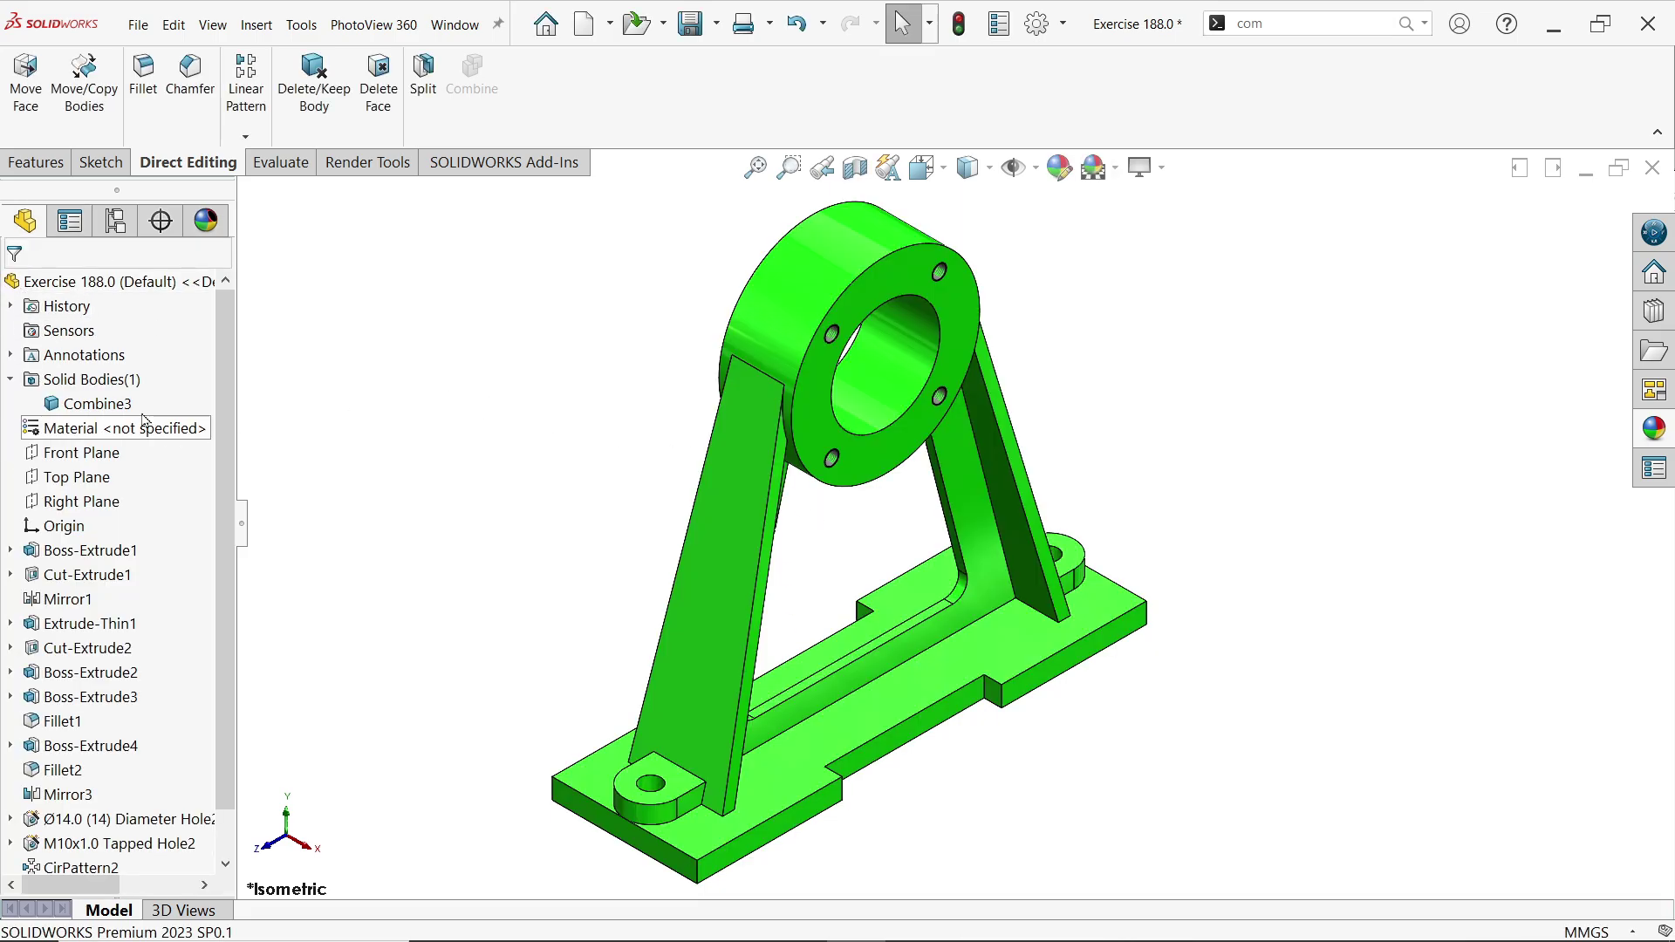
{"action": "left_click", "coordinate": [99, 404]}
{"action": "left_click", "coordinate": [522, 529]}
{"action": "mouse_move", "coordinate": [523, 530]}
{"action": "middle_mouse_down"}
{"action": "mouse_move", "coordinate": [548, 446]}
{"action": "mouse_move", "coordinate": [610, 463]}
{"action": "mouse_move", "coordinate": [460, 475]}
{"action": "mouse_move", "coordinate": [542, 471]}
{"action": "mouse_move", "coordinate": [568, 384]}
{"action": "mouse_move", "coordinate": [535, 434]}
{"action": "mouse_move", "coordinate": [526, 522]}
{"action": "middle_mouse_up"}
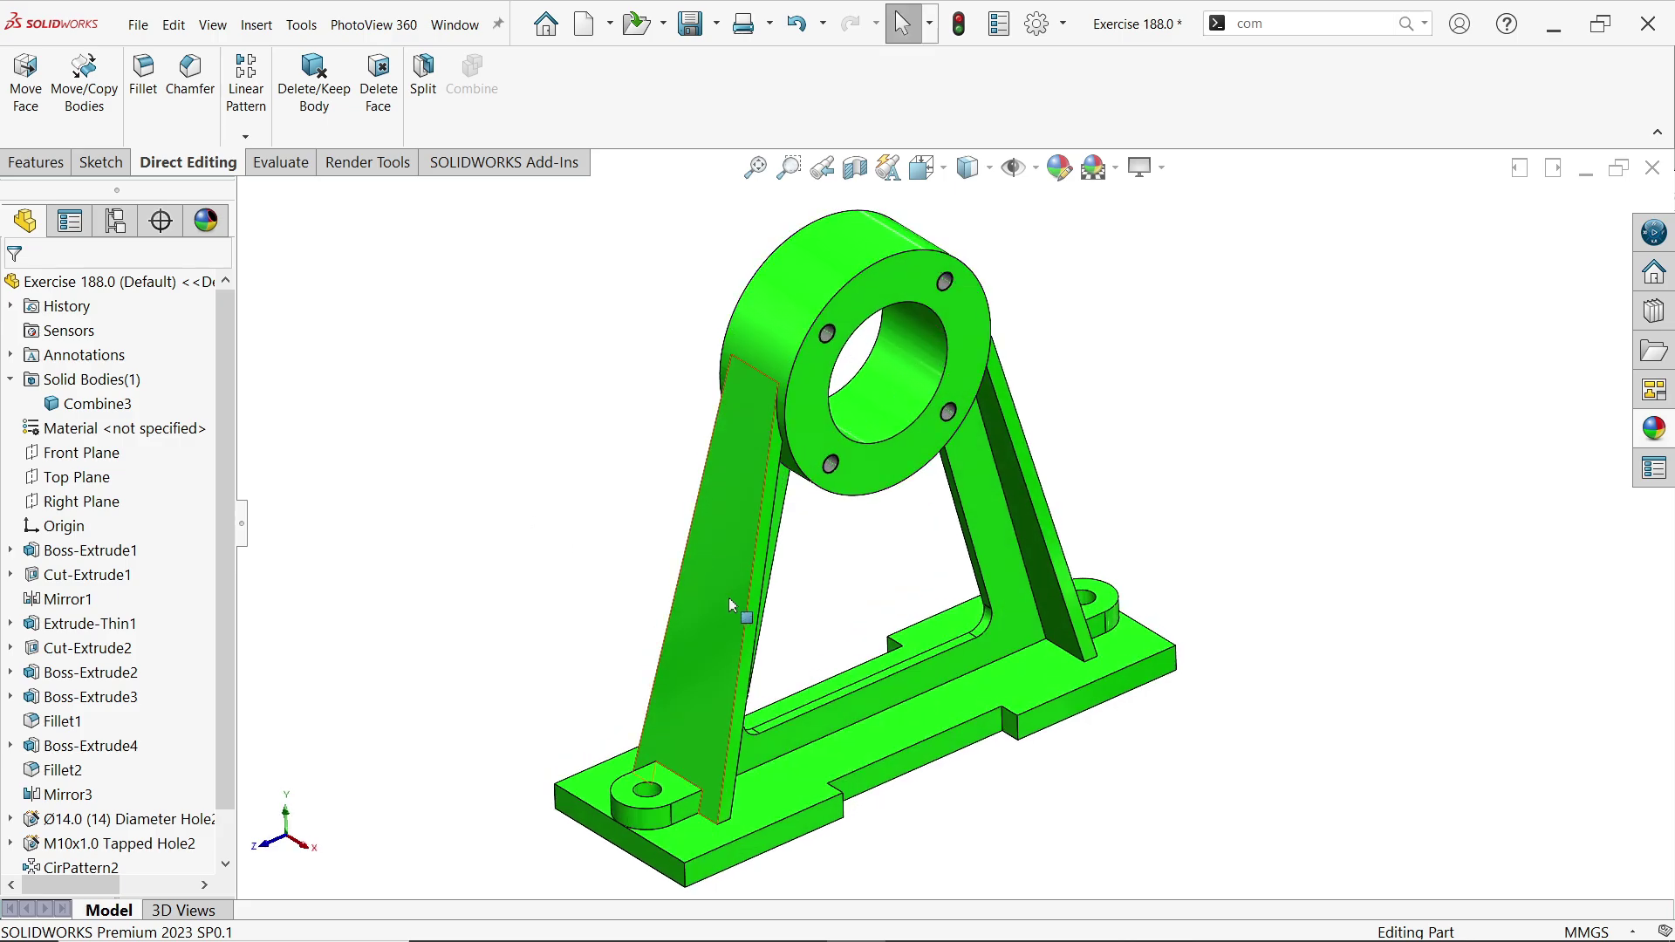
{"action": "scroll", "coordinate": [872, 467], "scroll_direction": "down", "scroll_amount": 4}
{"action": "scroll", "coordinate": [872, 482], "scroll_direction": "up", "scroll_amount": 3}
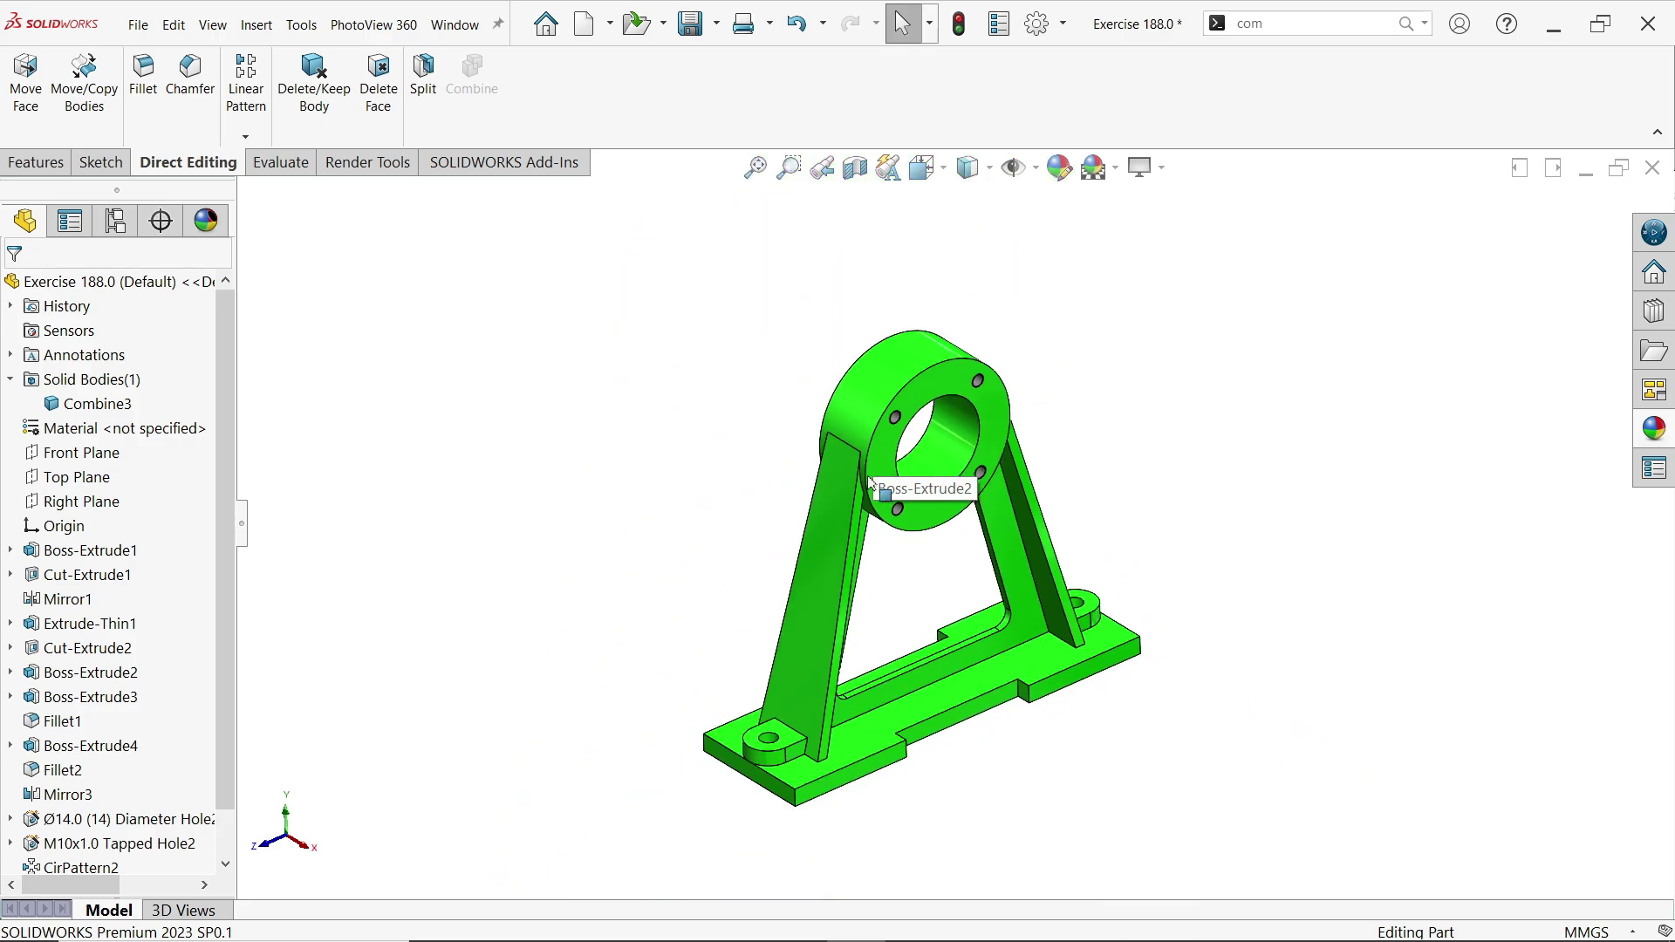
{"action": "scroll", "coordinate": [947, 561], "scroll_direction": "down", "scroll_amount": 3}
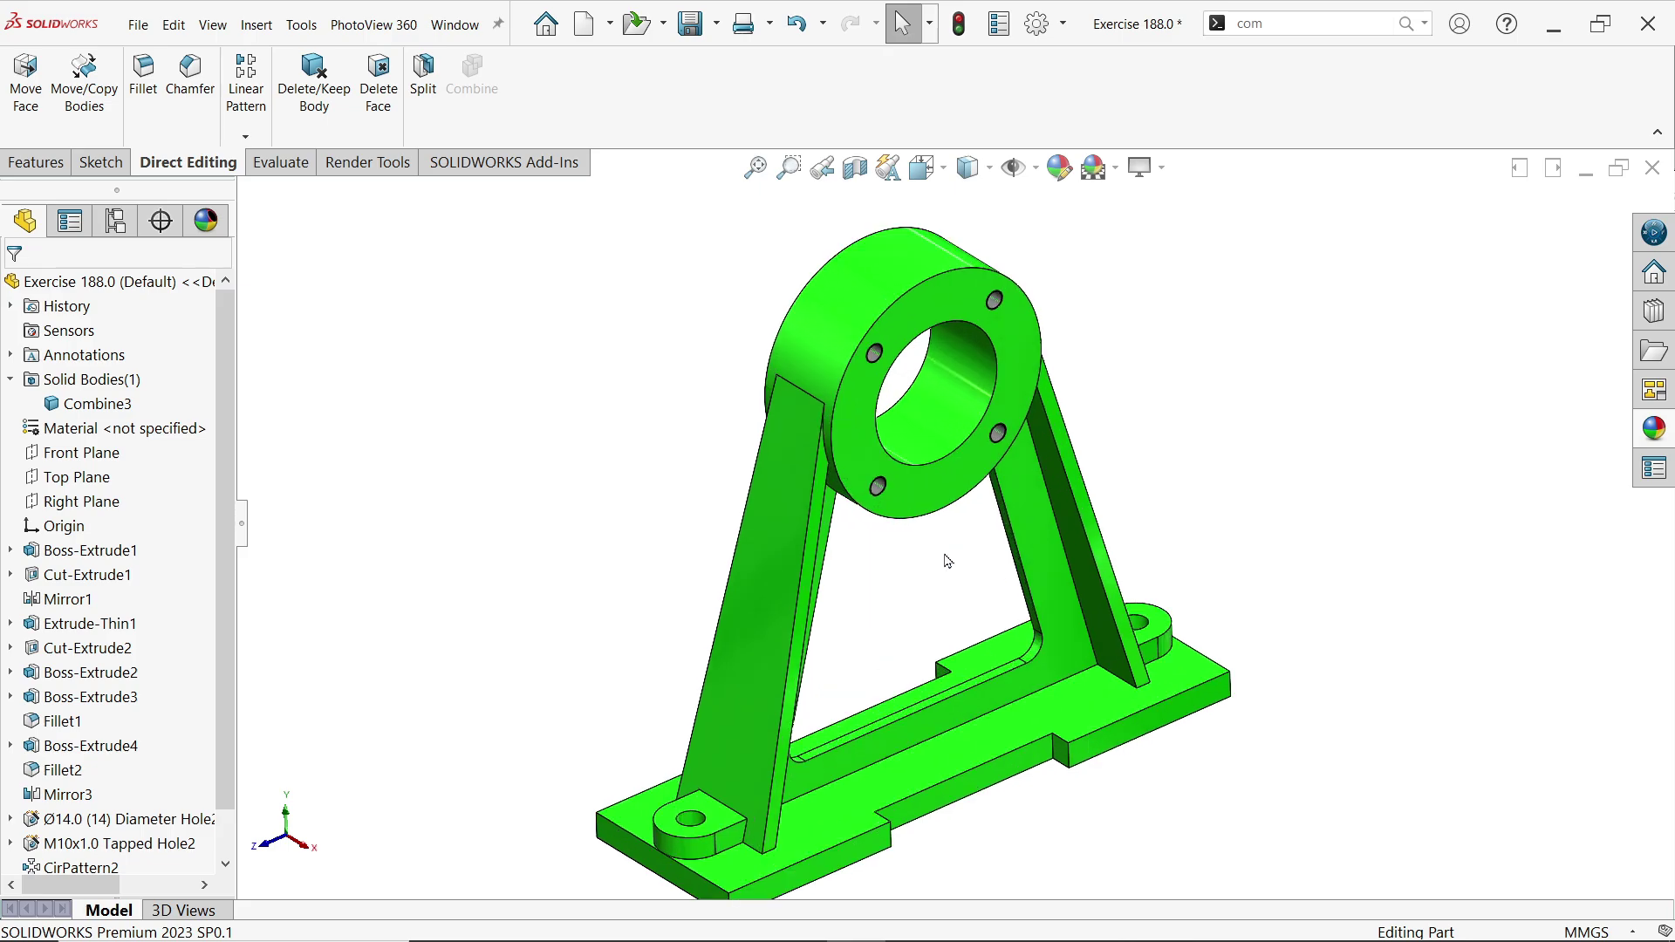